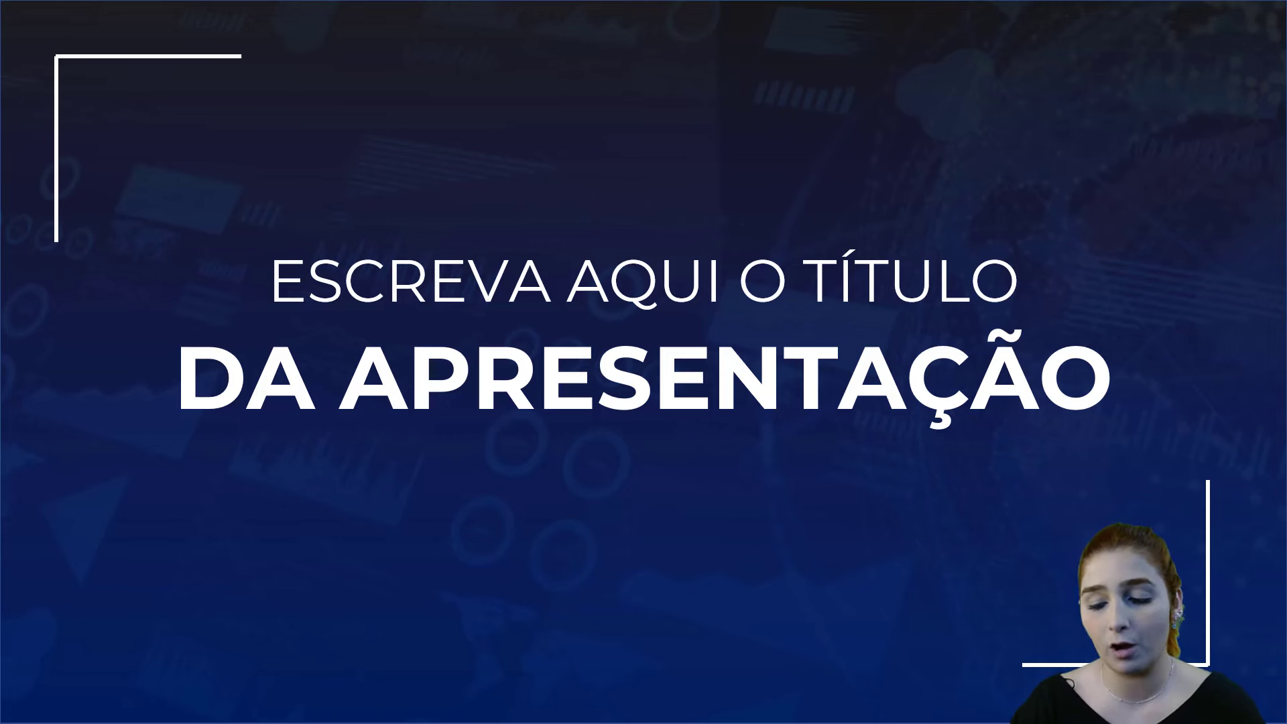
# - Play through the five Gabarito slides past the end screen, then exit the slideshow to editing
pyautogui.press('Right')
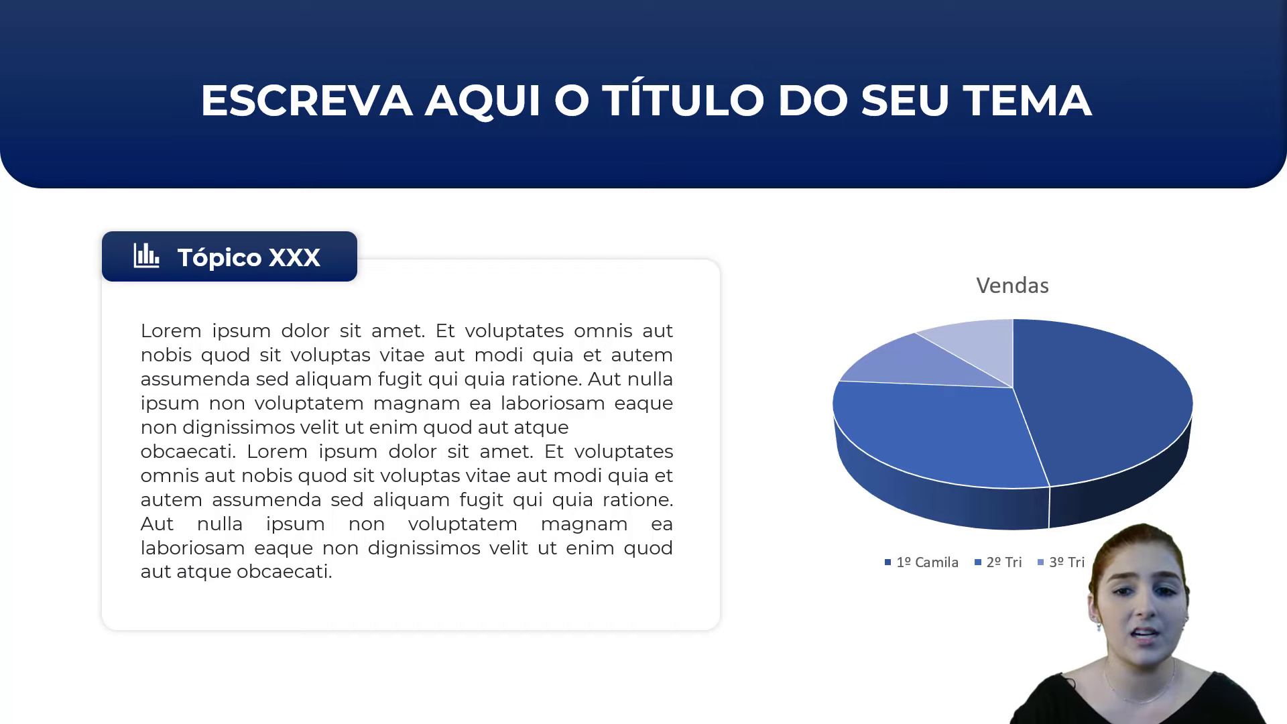
pyautogui.press('Right')
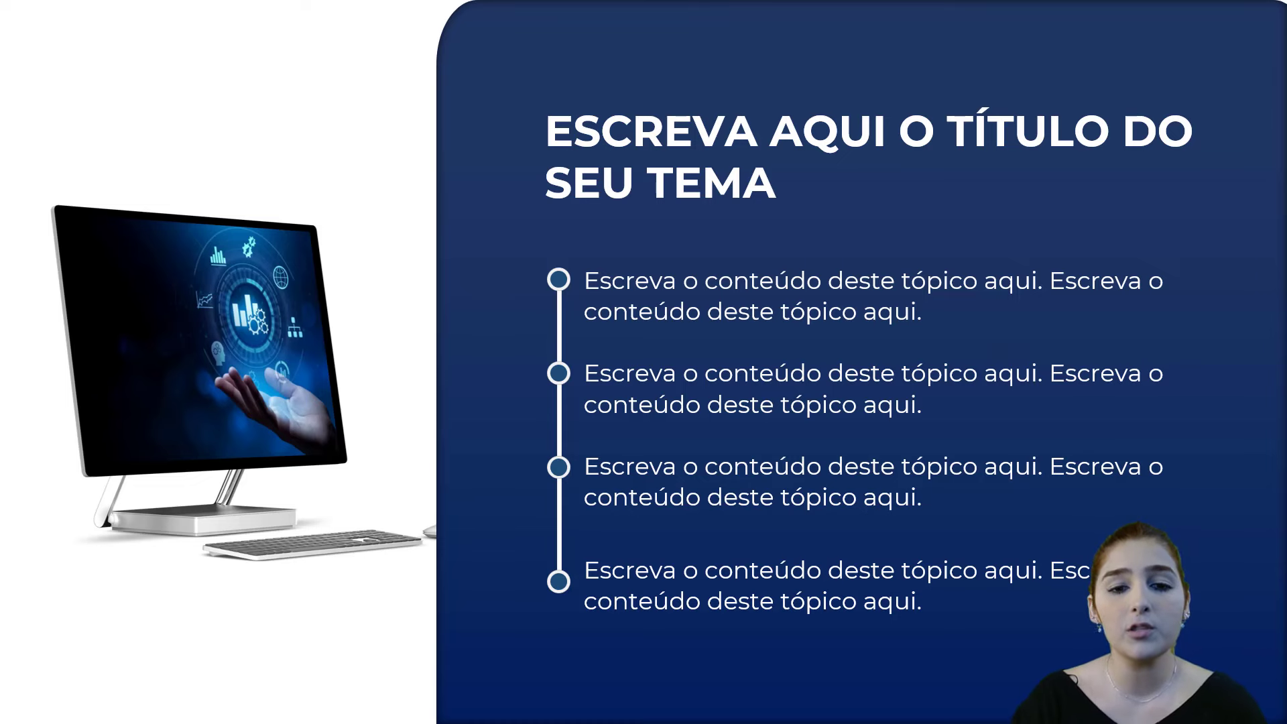
pyautogui.press('Right')
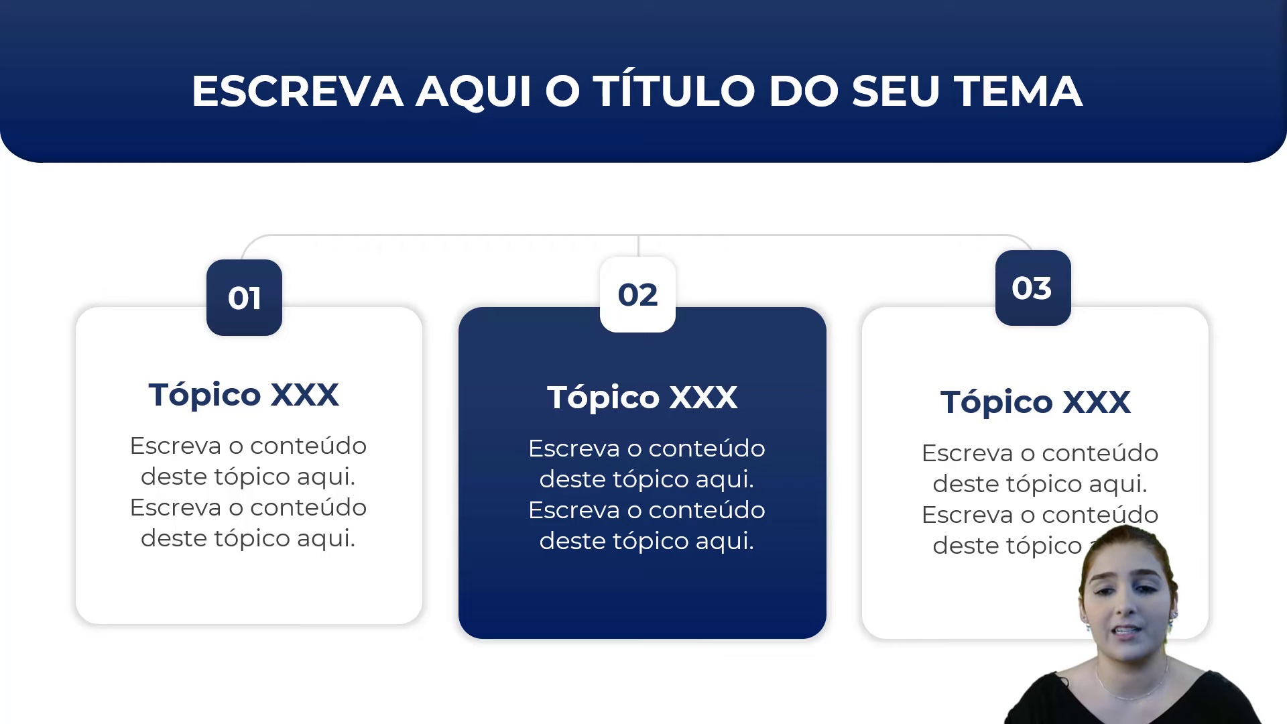
pyautogui.press('Right')
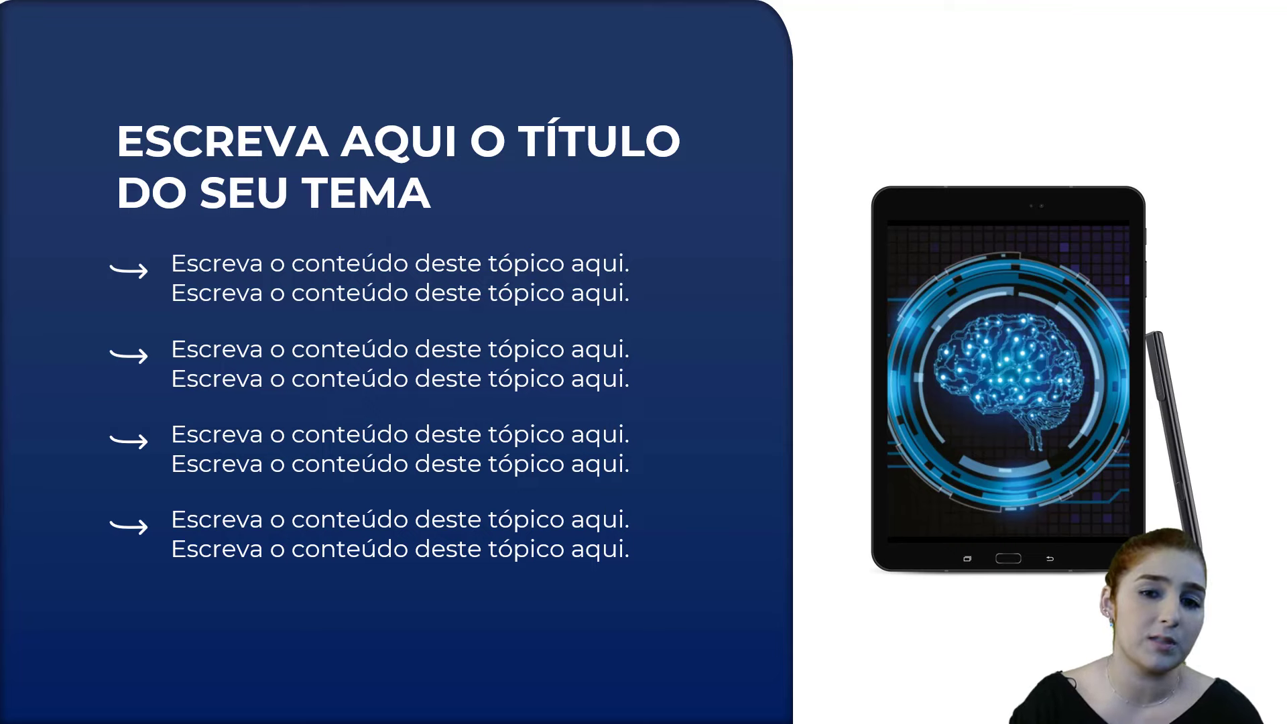
pyautogui.press('Right')
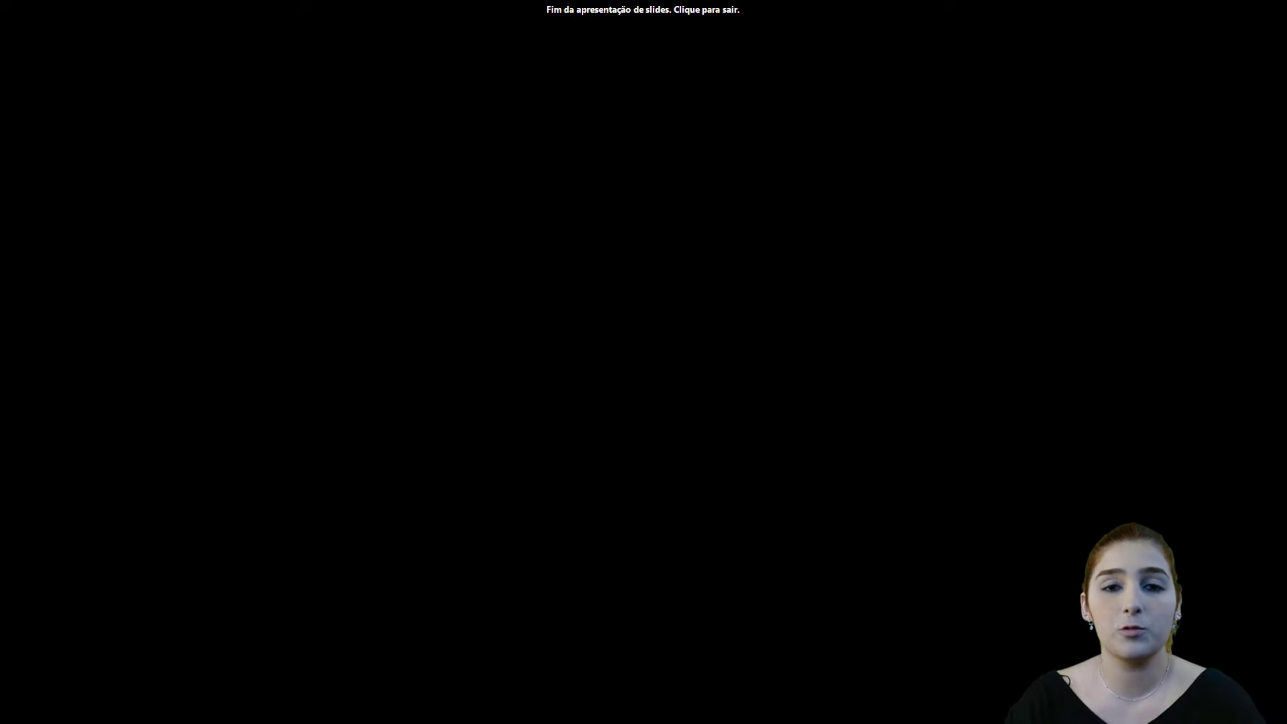
pyautogui.press('Left')
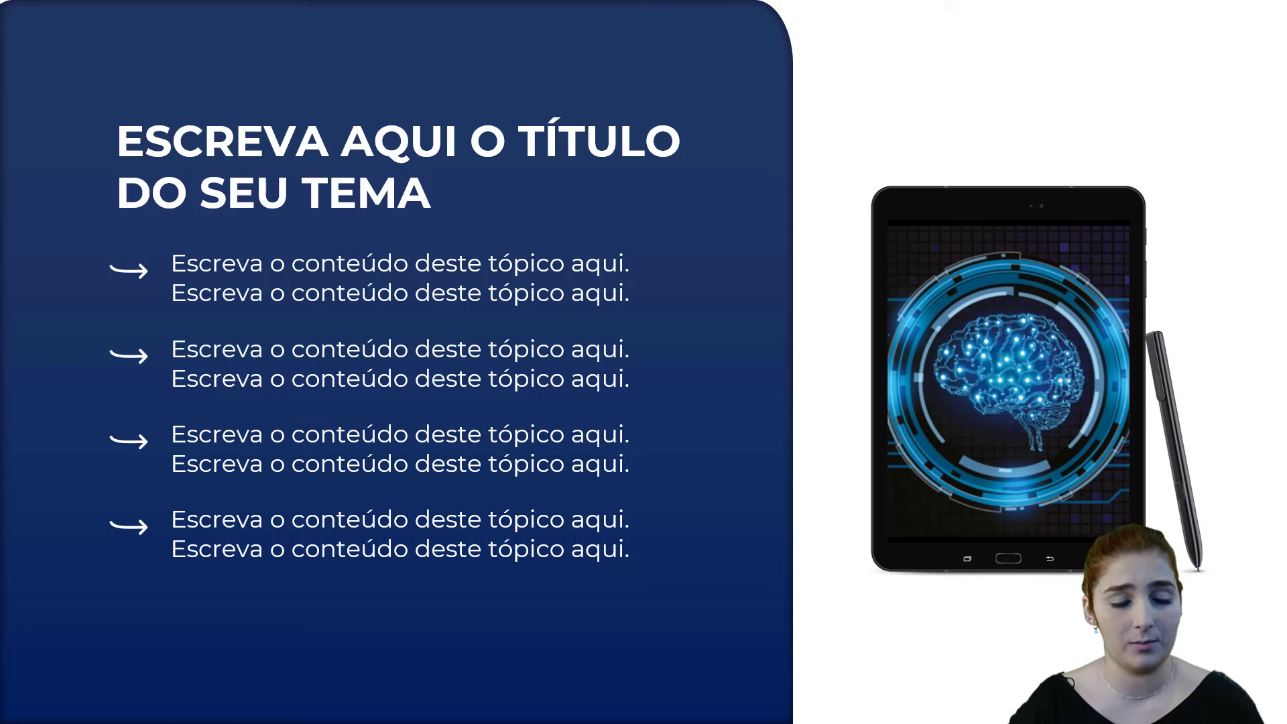
pyautogui.press('Escape')
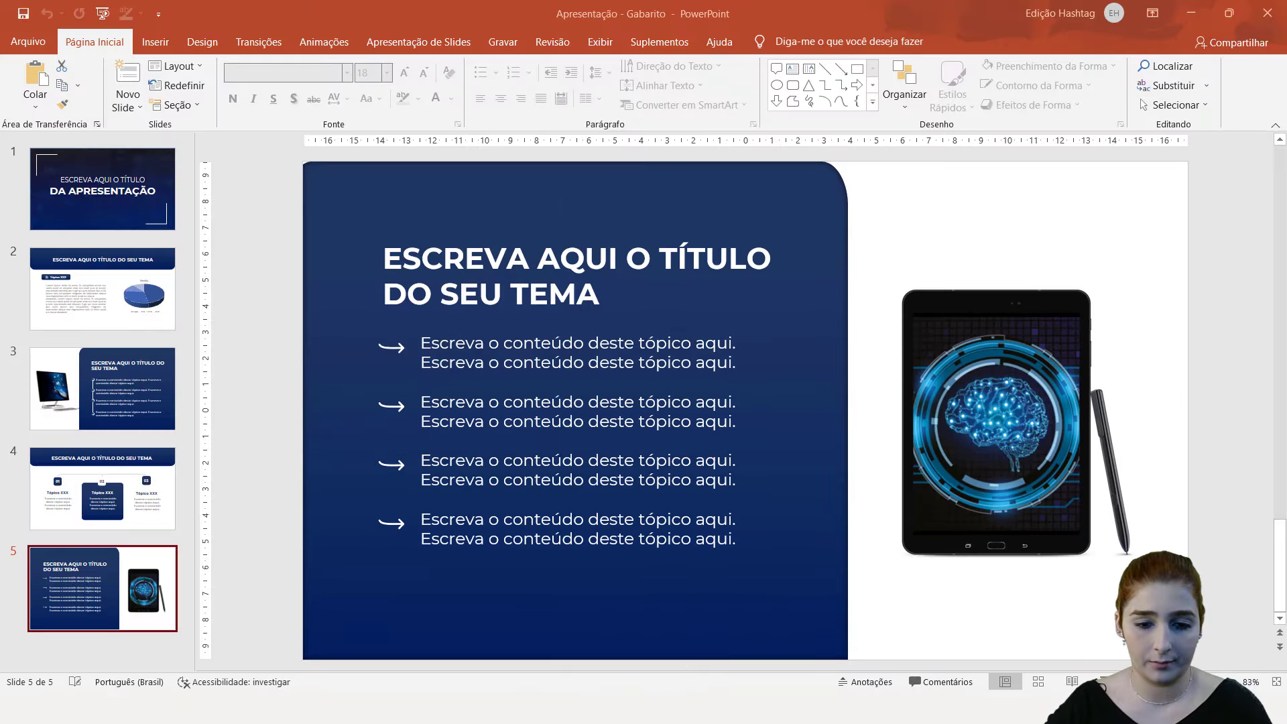
# - Switch between the Gabarito deck and Apresentação3, ending on Apresentação3's blank slide
pyautogui.click(719, 652)
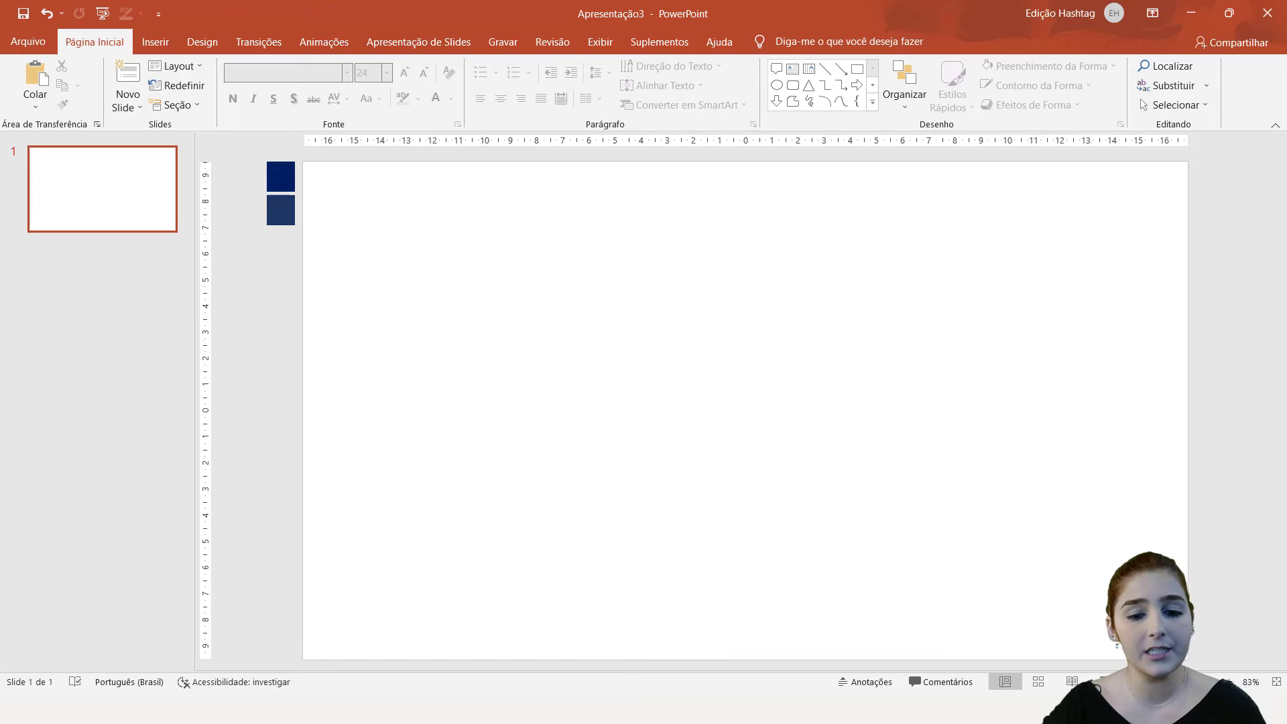
pyautogui.click(594, 668)
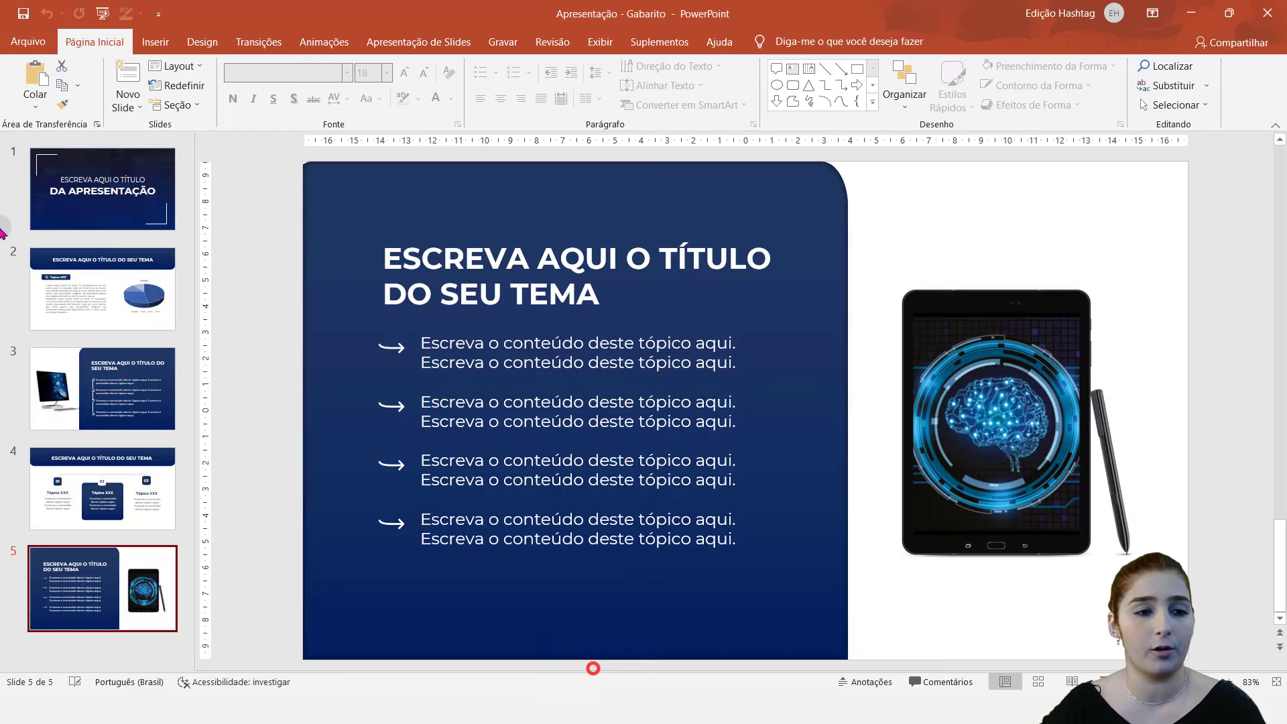
pyautogui.click(73, 201)
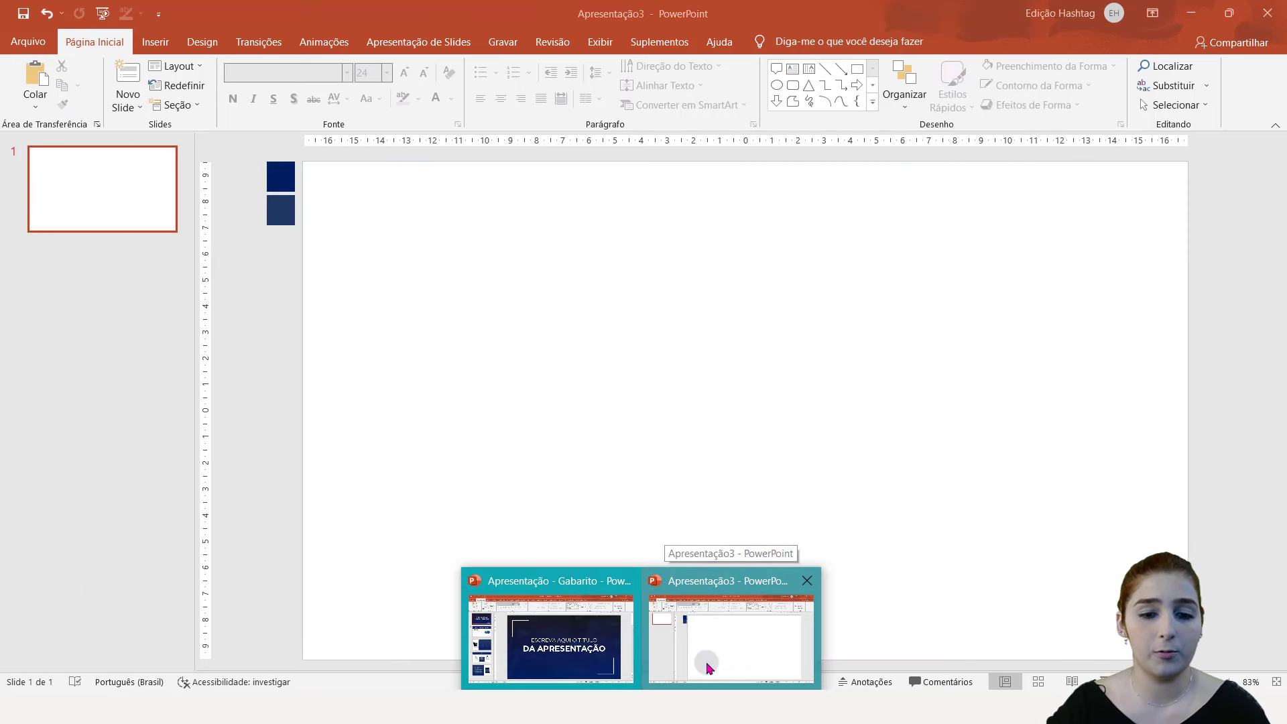
pyautogui.click(708, 668)
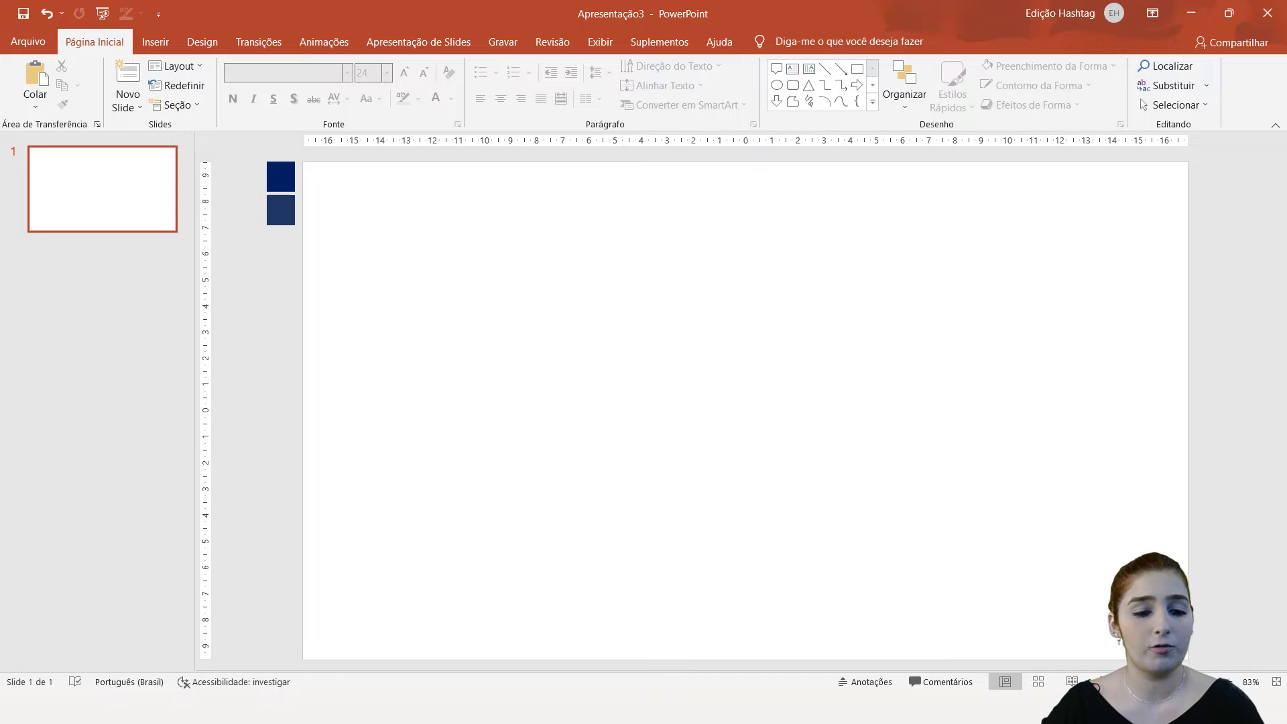
# - Drag 'background capa' from File Explorer onto the slide and into its top-left corner
pyautogui.click(442, 627)
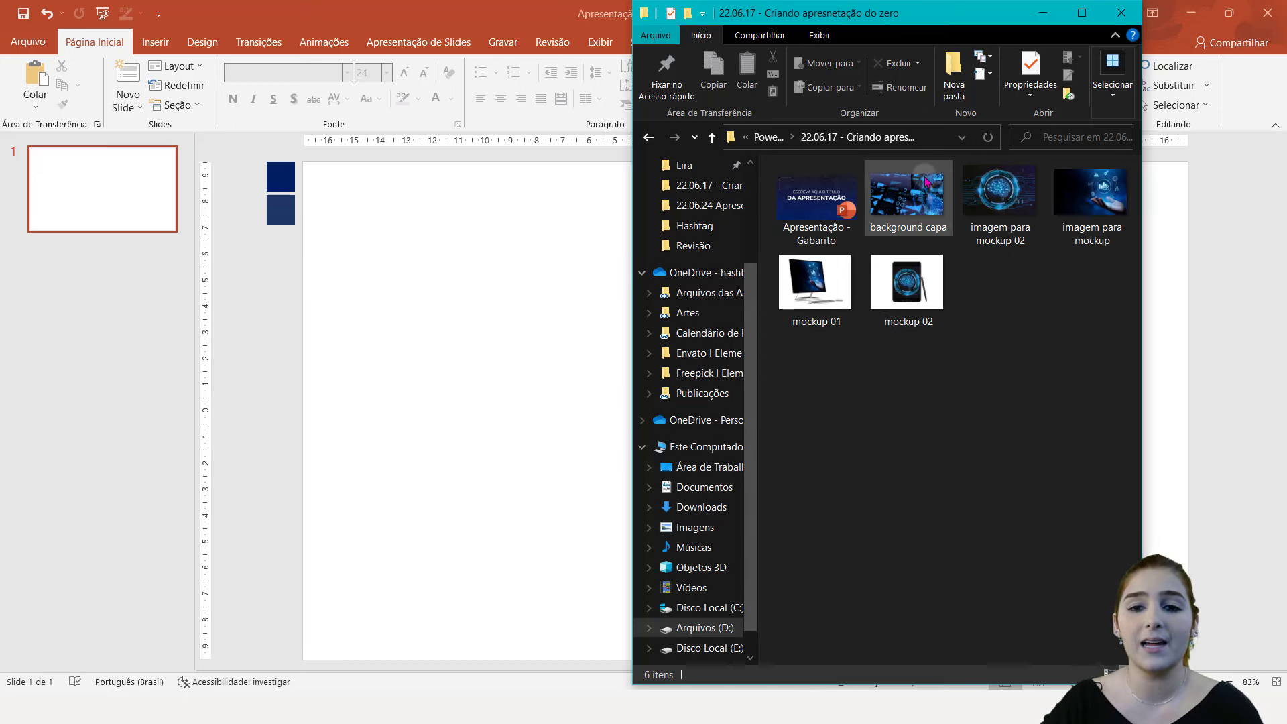
pyautogui.moveTo(925, 181); pyautogui.dragTo(480, 292)
pyautogui.moveTo(728, 424)
pyautogui.mouseDown()
pyautogui.moveTo(510, 279)
pyautogui.moveTo(353, 215)
pyautogui.mouseUp()
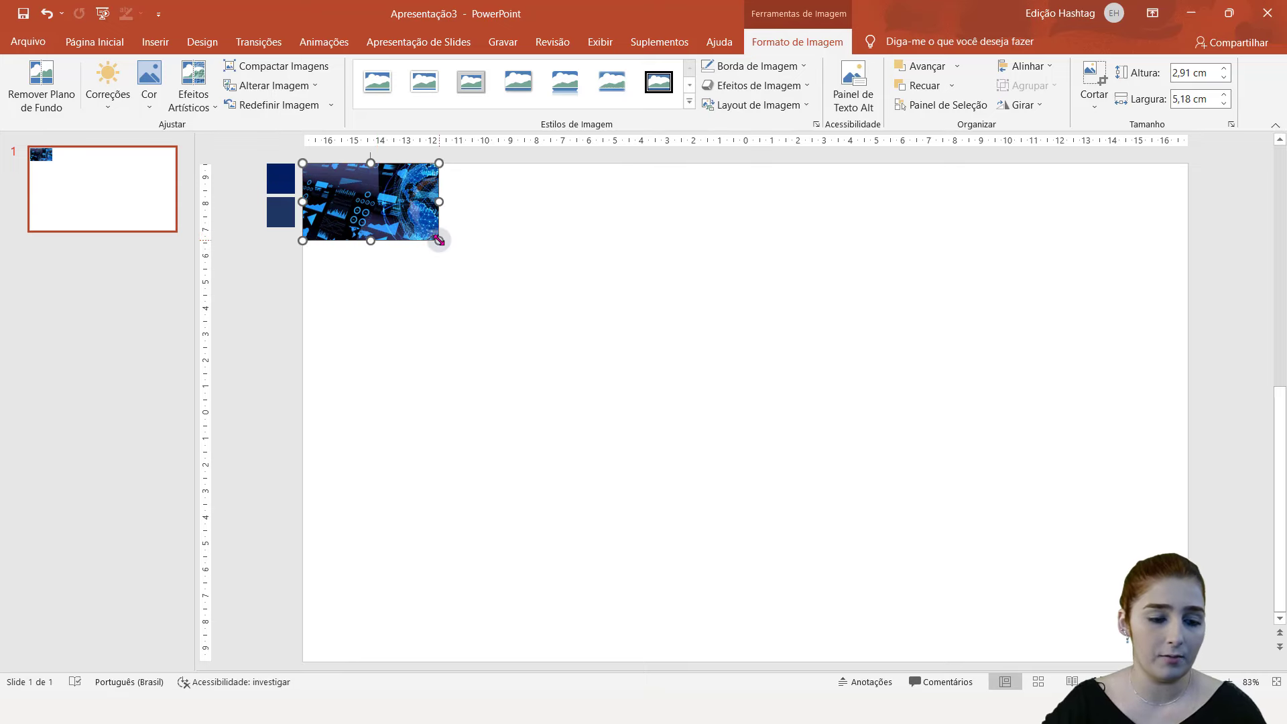
# - Stretch the capa image over the whole slide and draw a full-slide 19,04 × 33,87 cm rectangle over it
pyautogui.moveTo(439, 240); pyautogui.dragTo(1191, 565)
pyautogui.click(1207, 476)
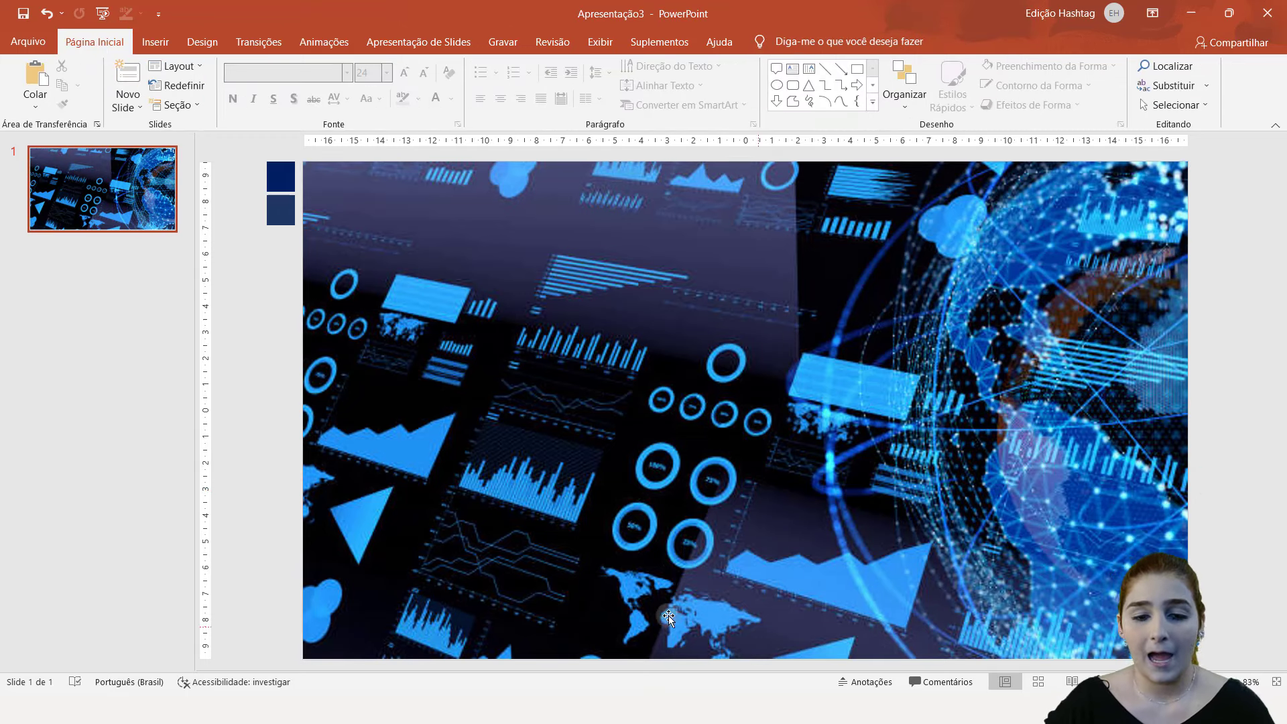
pyautogui.click(792, 85)
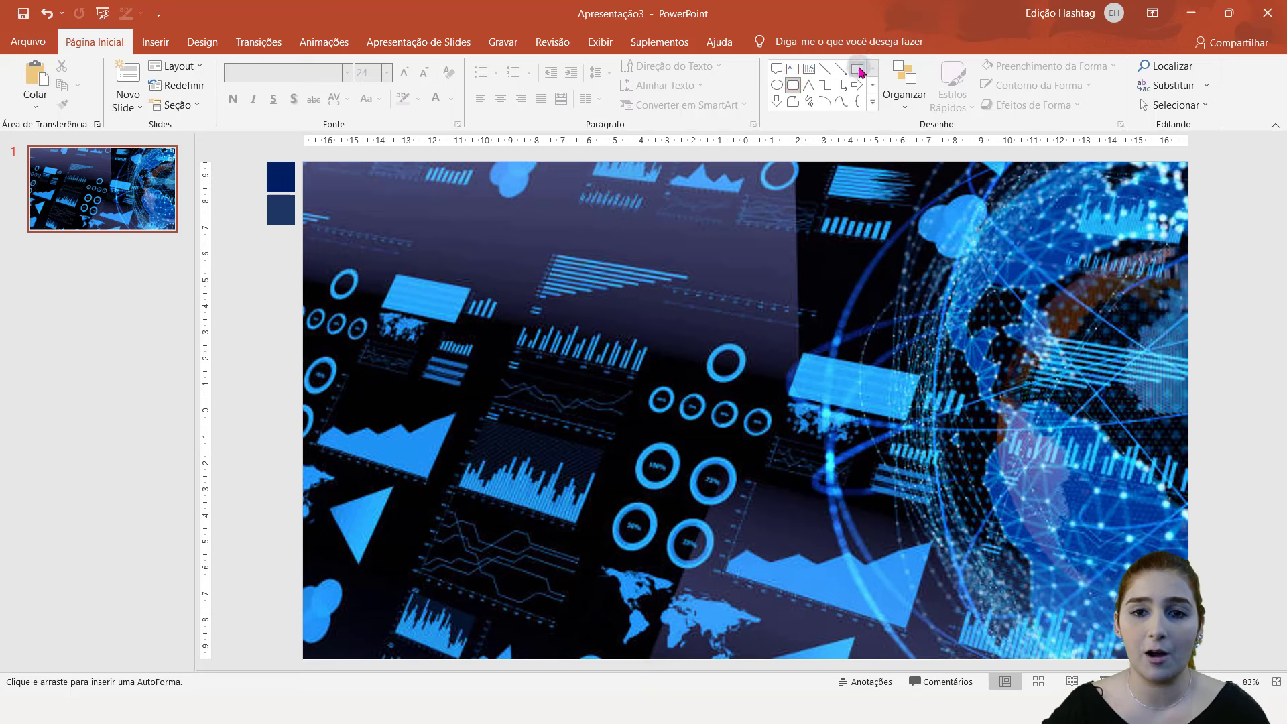
pyautogui.click(857, 68)
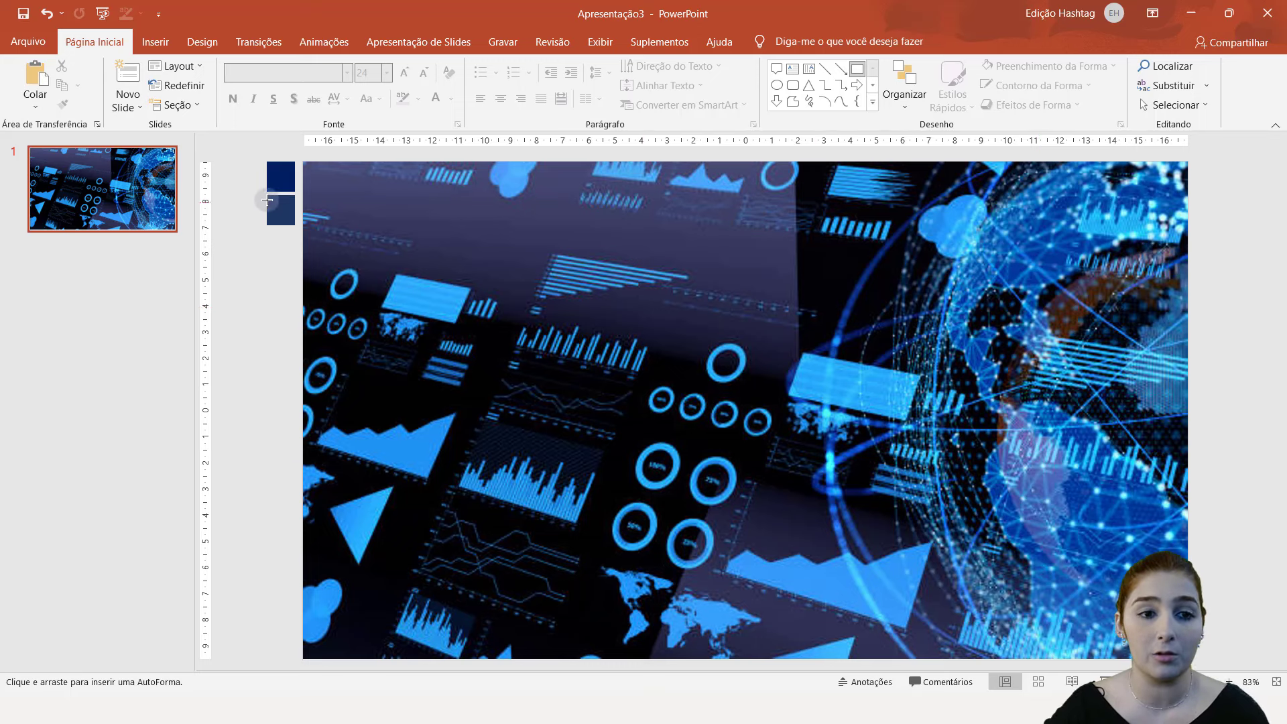
pyautogui.moveTo(301, 158); pyautogui.dragTo(1105, 555)
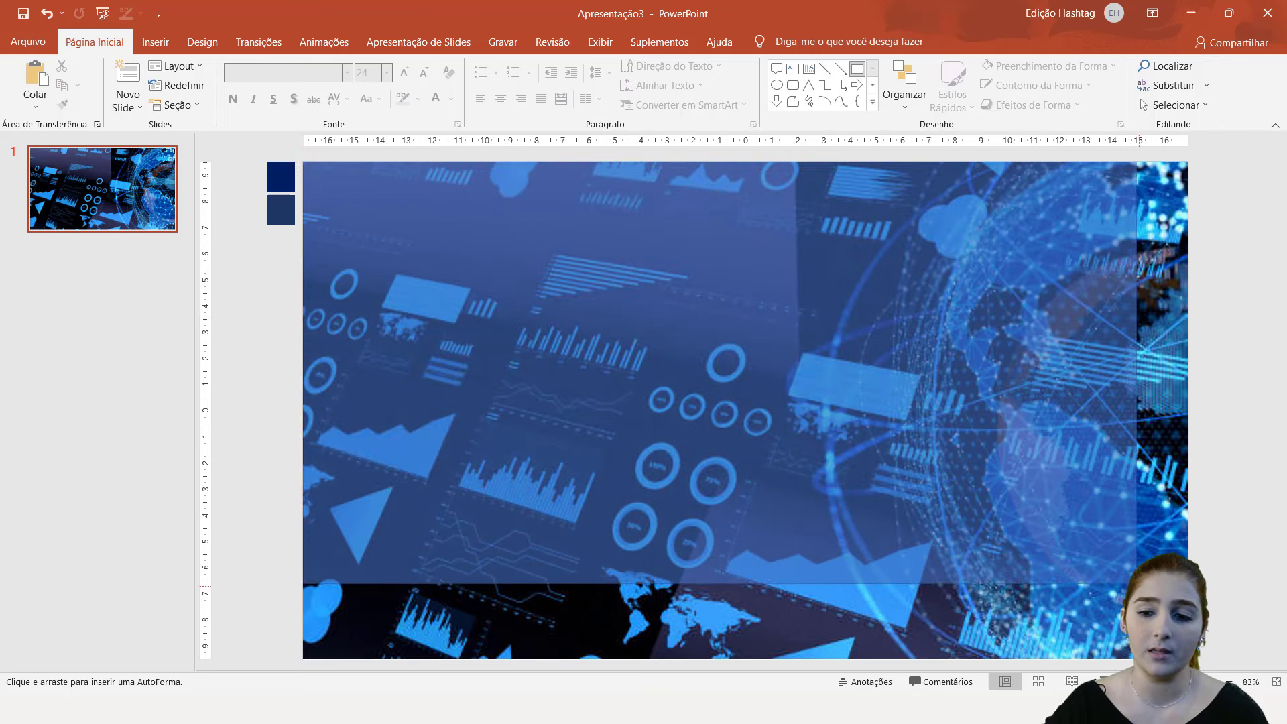
pyautogui.moveTo(1104, 556); pyautogui.dragTo(1187, 659)
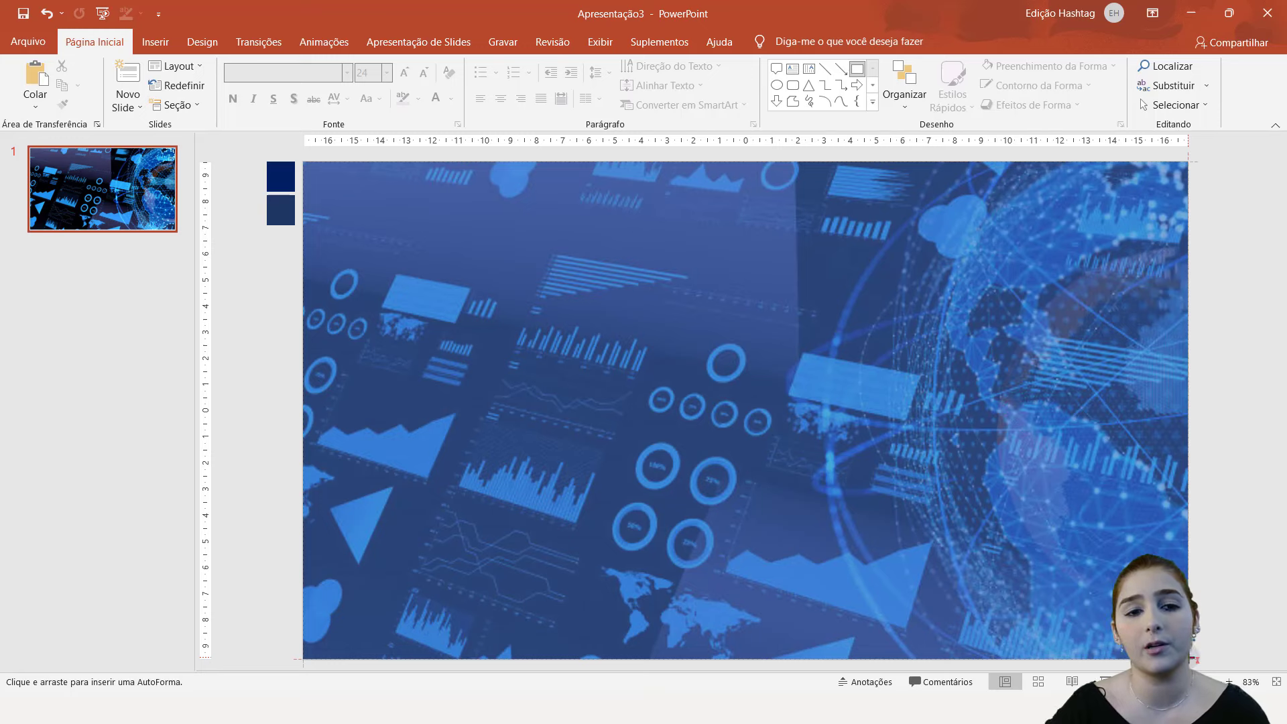
pyautogui.moveTo(1188, 660); pyautogui.dragTo(1188, 660)
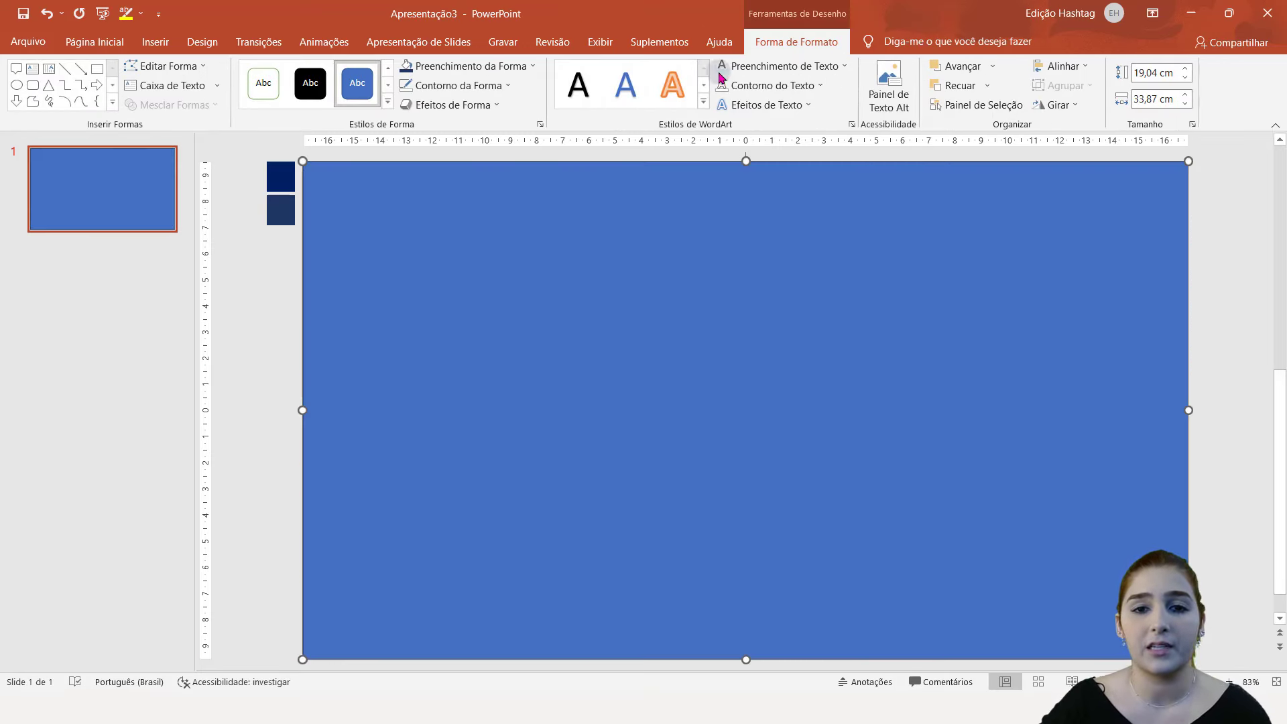
# - Remove the rectangle's outline and give it a gradient fill in Format Shape
pyautogui.click(503, 89)
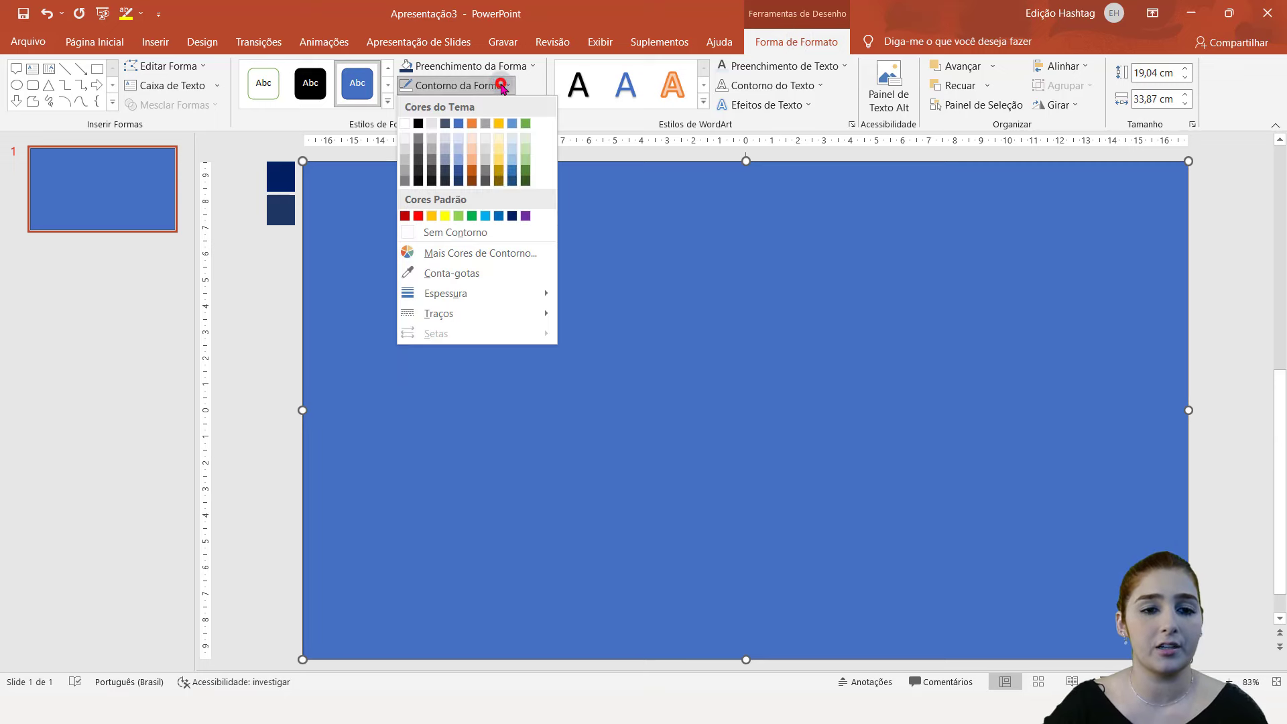
pyautogui.click(511, 239)
pyautogui.click(504, 67)
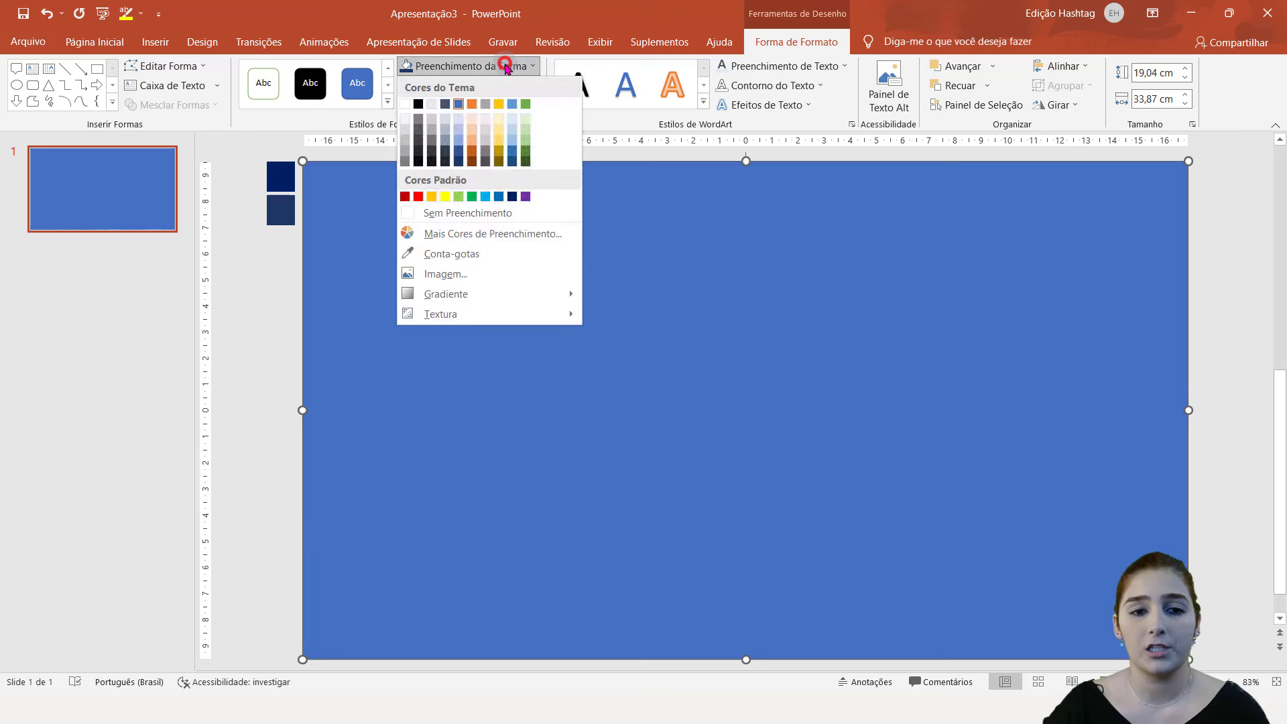
pyautogui.click(504, 66)
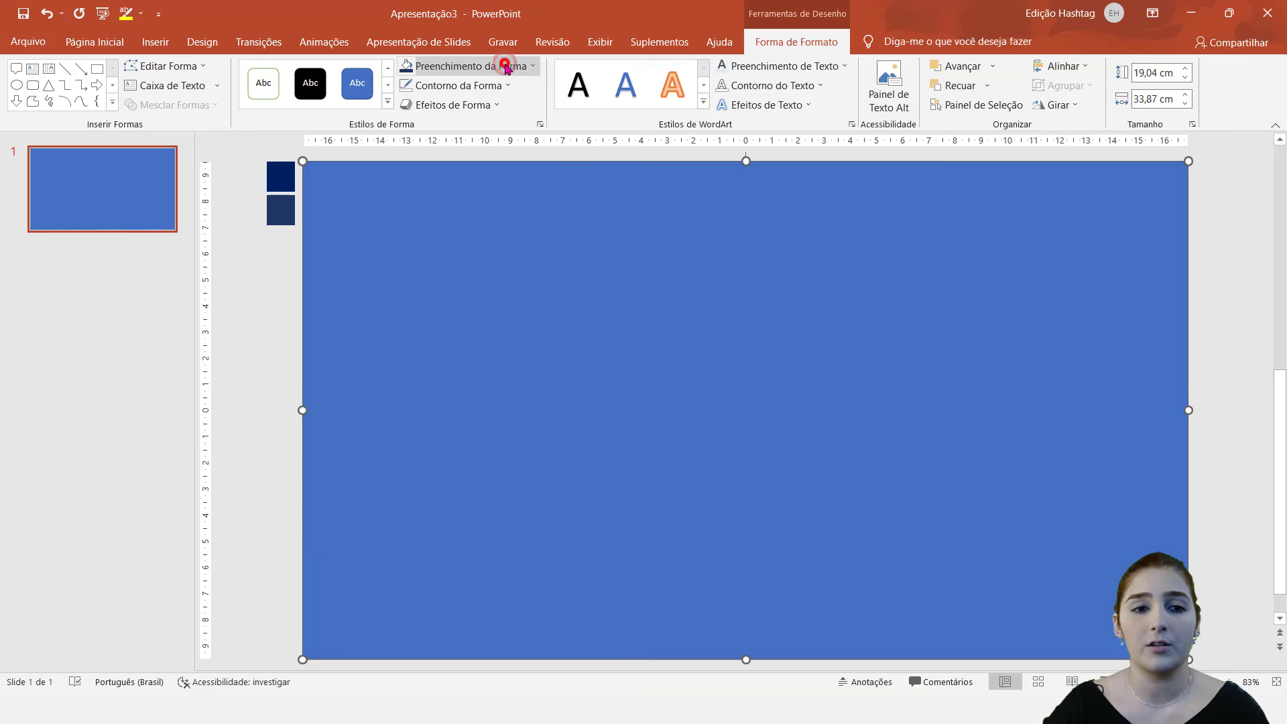
pyautogui.click(542, 124)
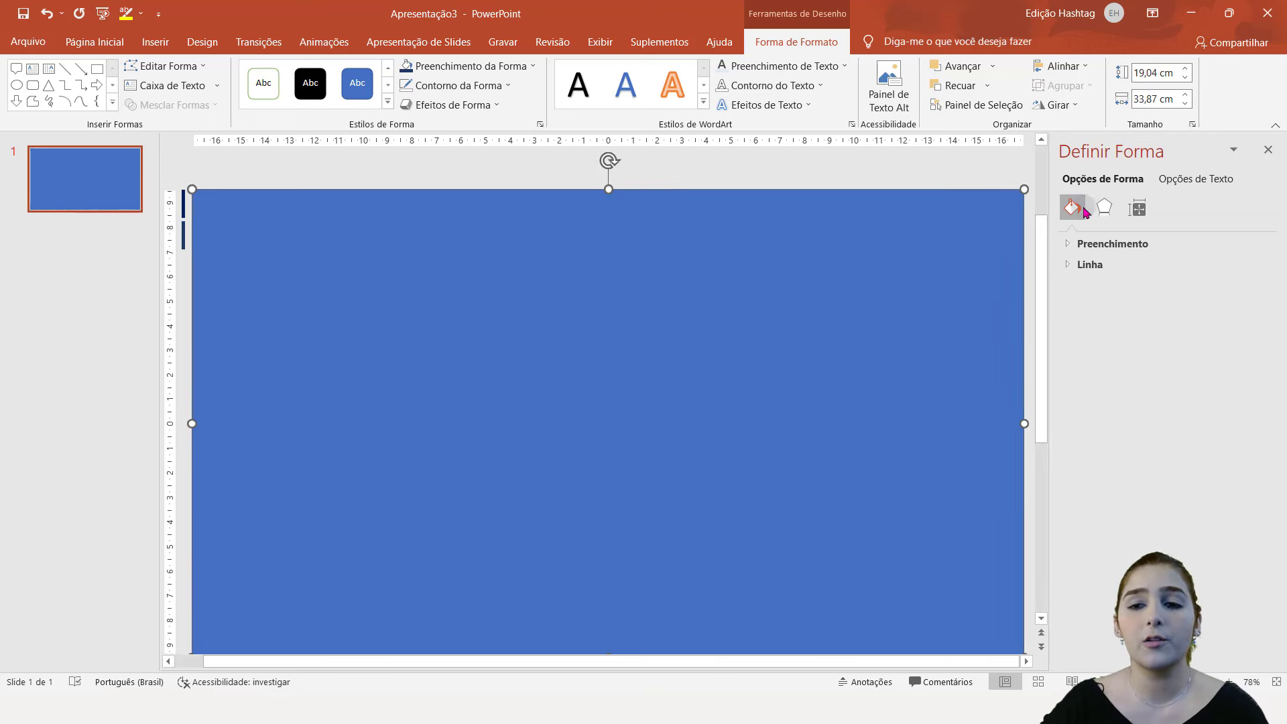
pyautogui.click(1085, 242)
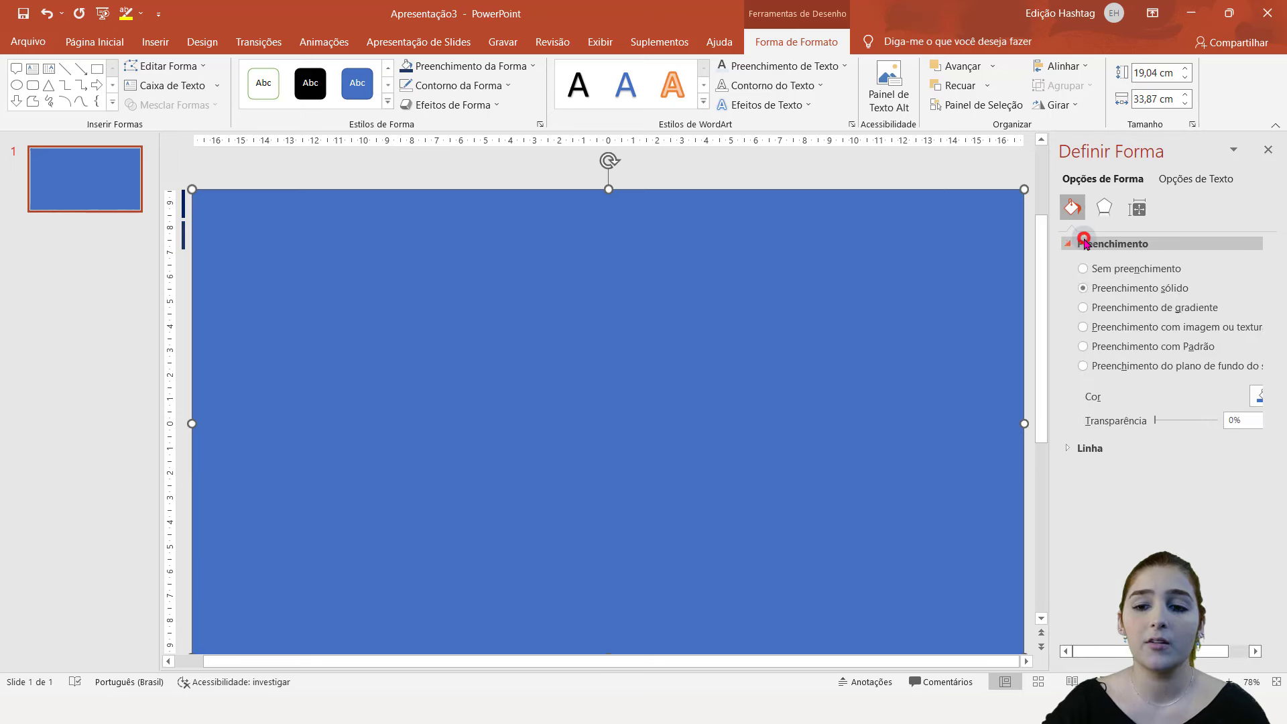
pyautogui.click(1210, 306)
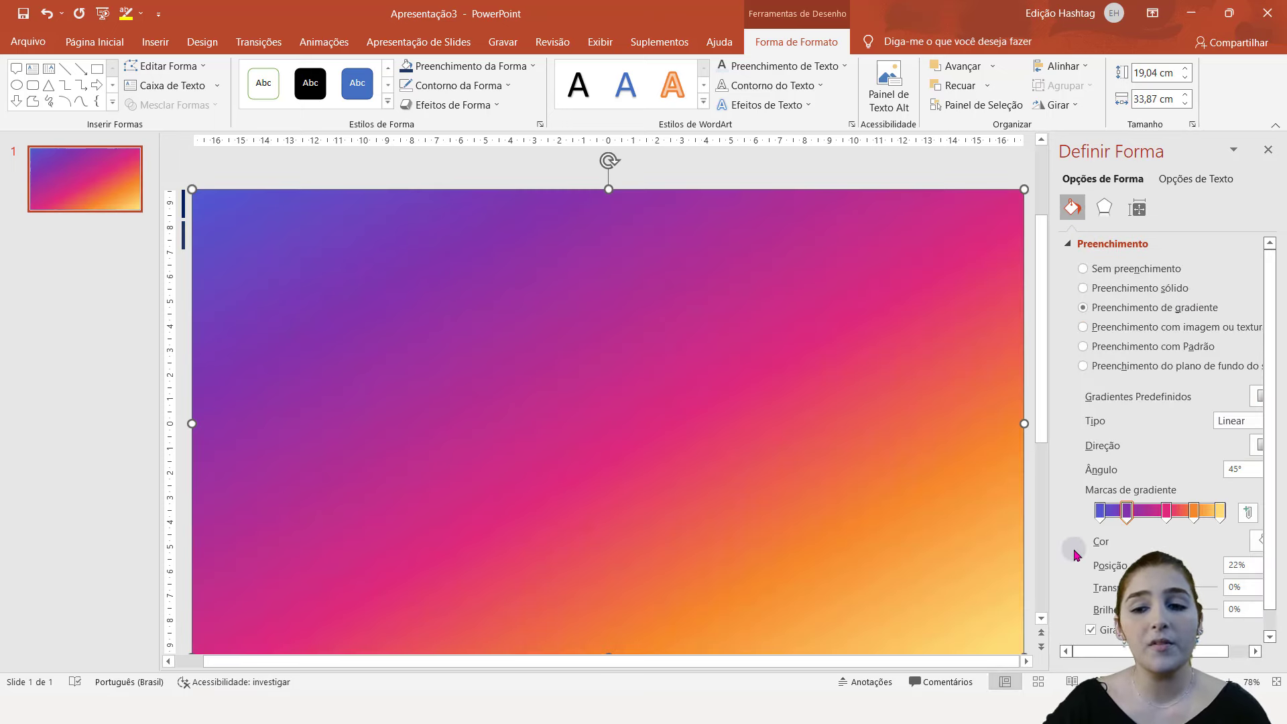
# - Delete the middle gradient stops, including the 22% and 54% stops, leaving only the two end stops
pyautogui.click(1193, 511)
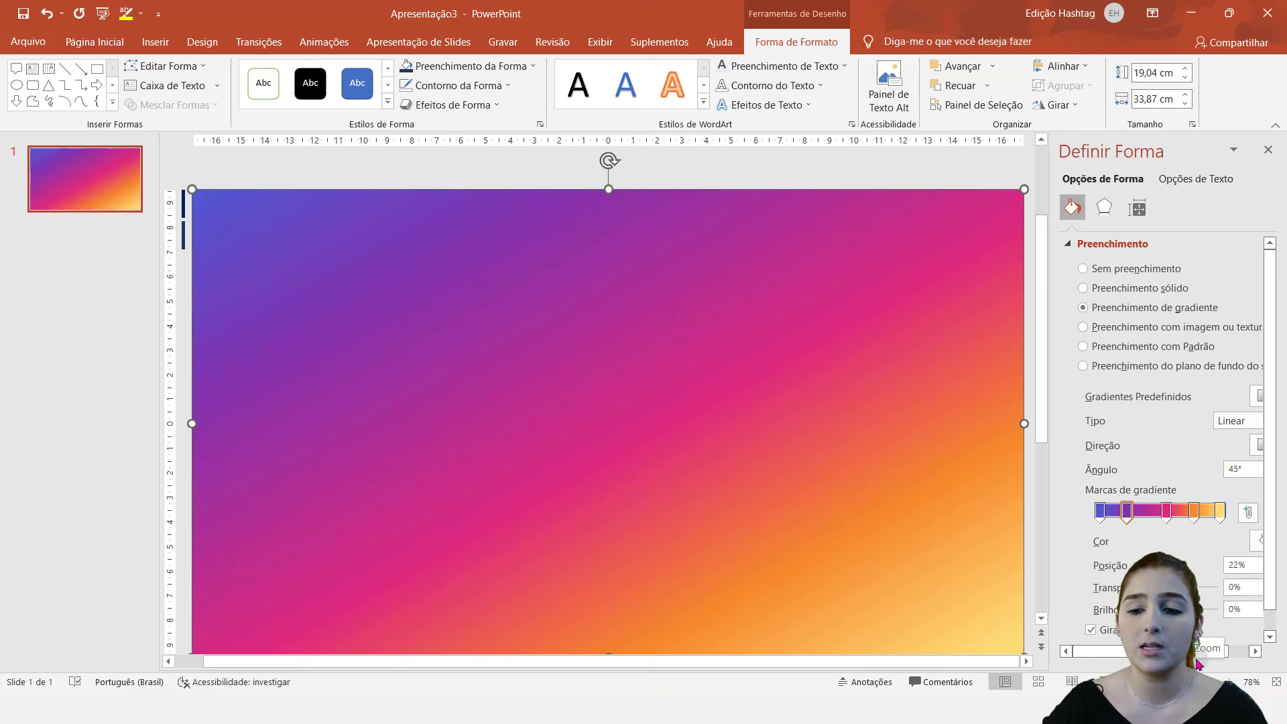
pyautogui.moveTo(1210, 653); pyautogui.dragTo(1233, 652)
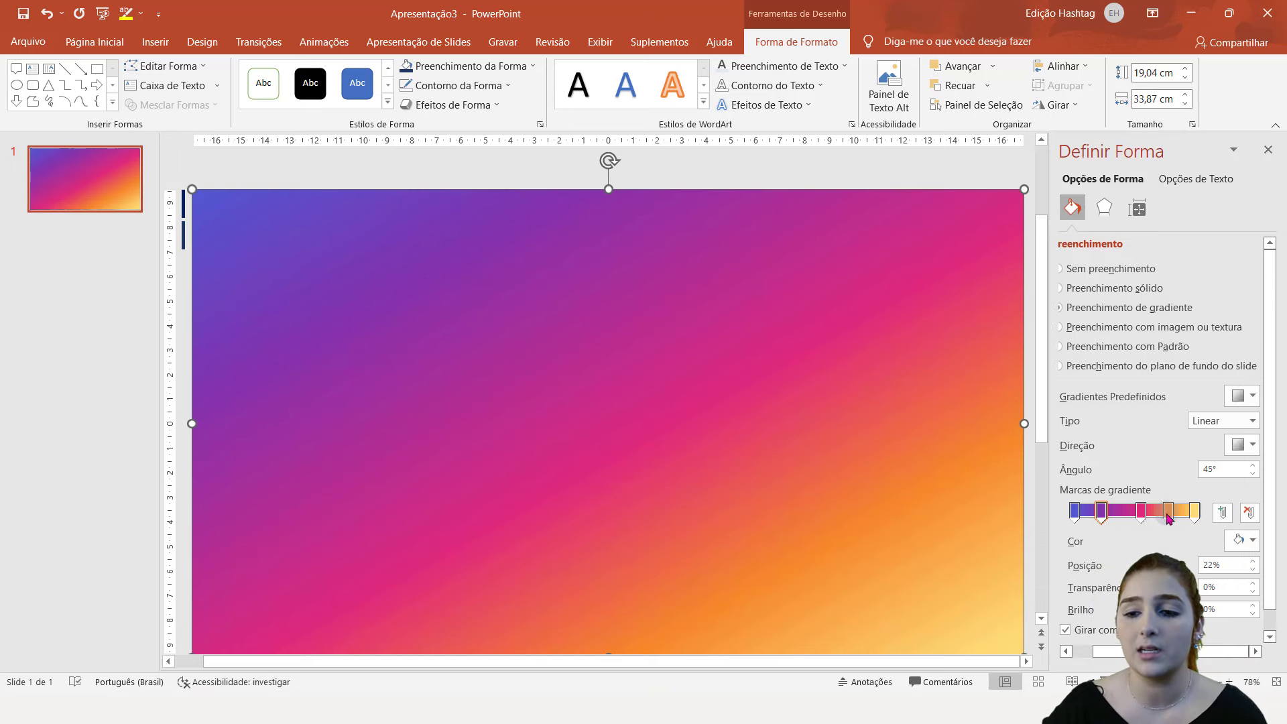
pyautogui.click(1250, 514)
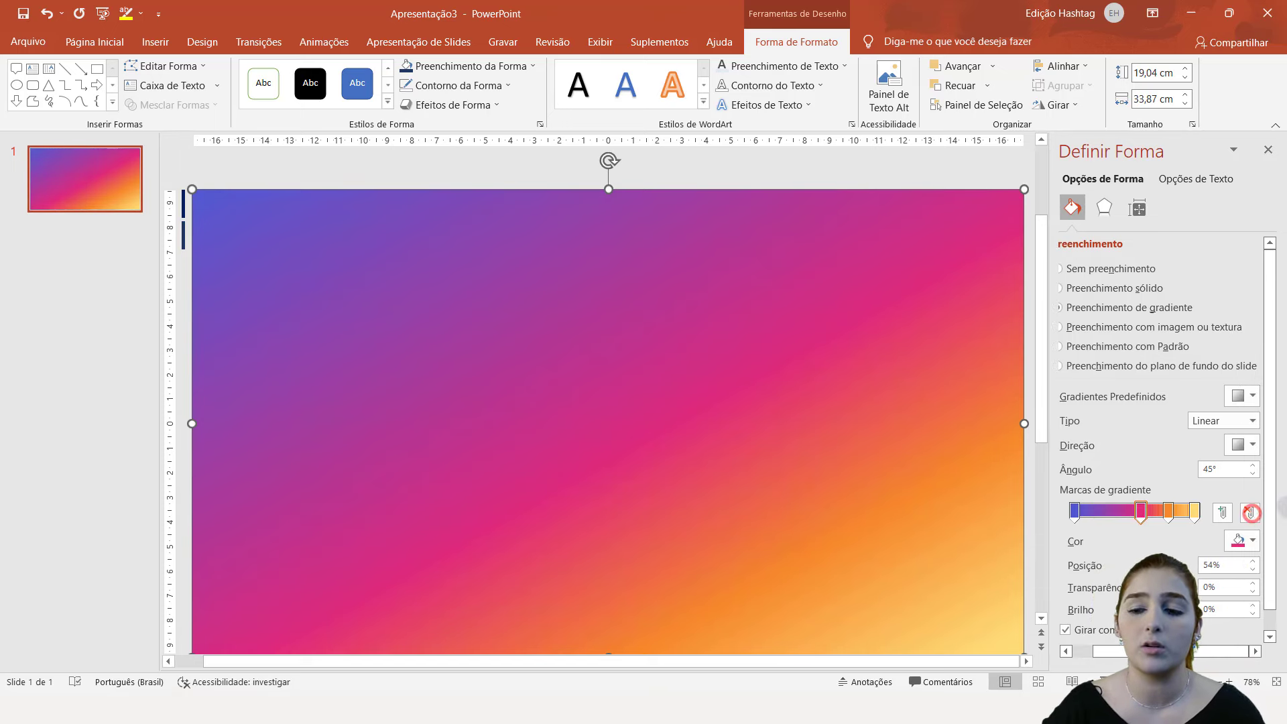
pyautogui.click(1255, 517)
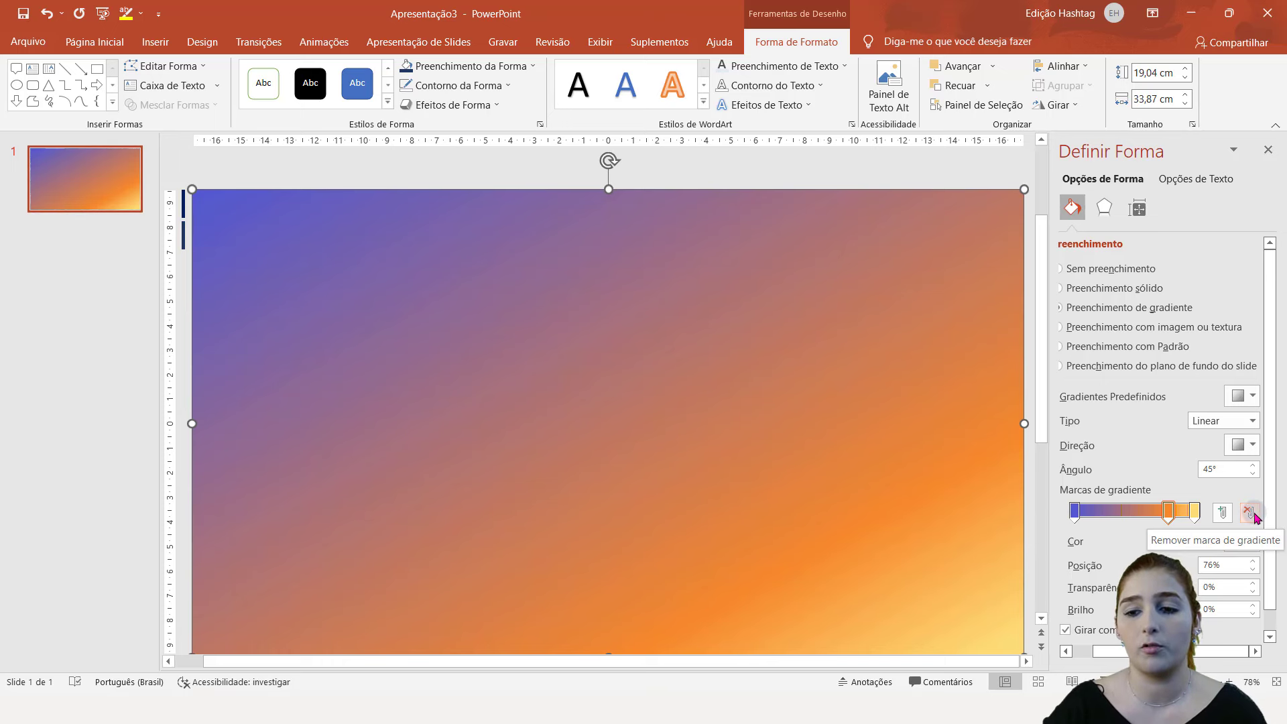
pyautogui.click(1253, 513)
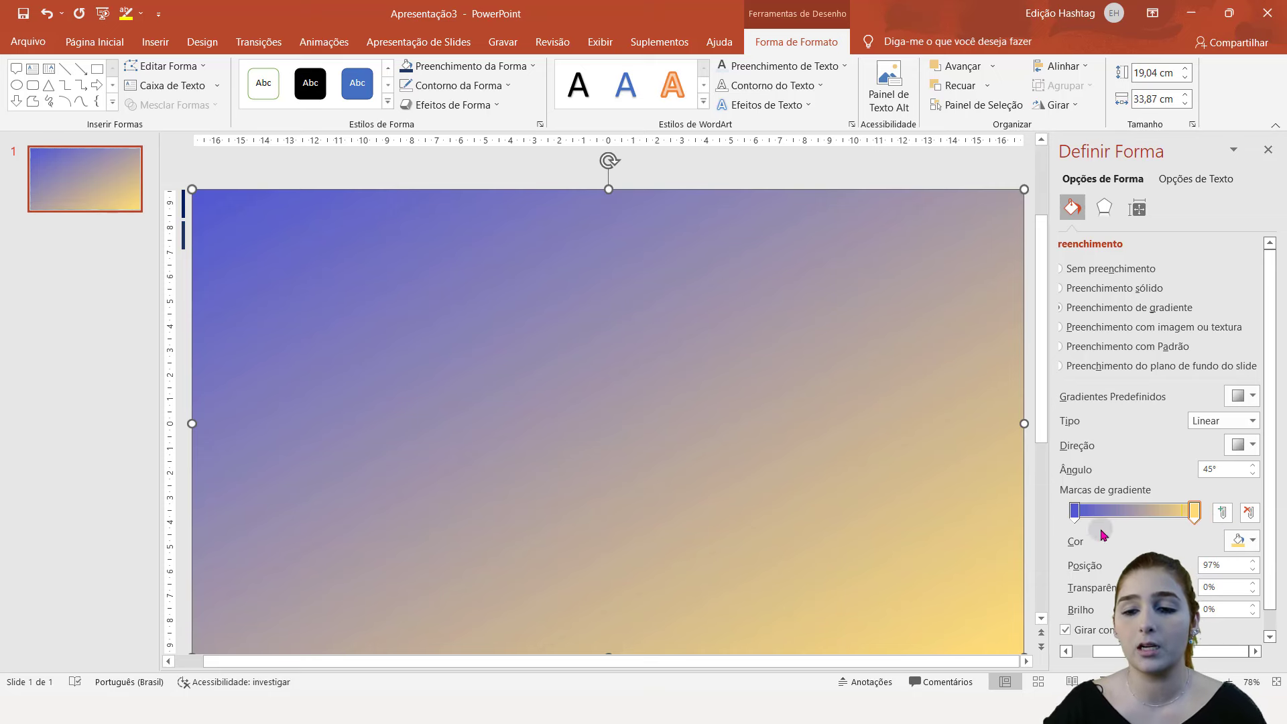
# - Set the left gradient stop to dark blue and the right stop to dark navy
pyautogui.click(1240, 541)
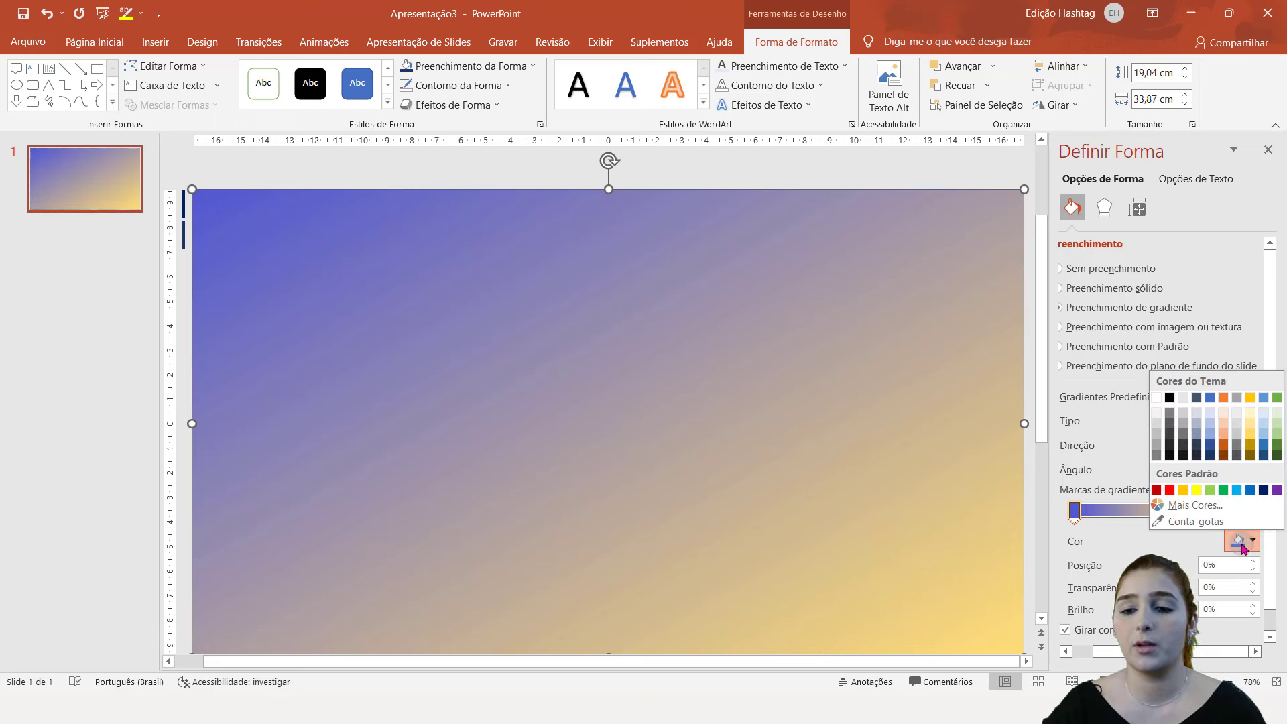
pyautogui.click(1264, 490)
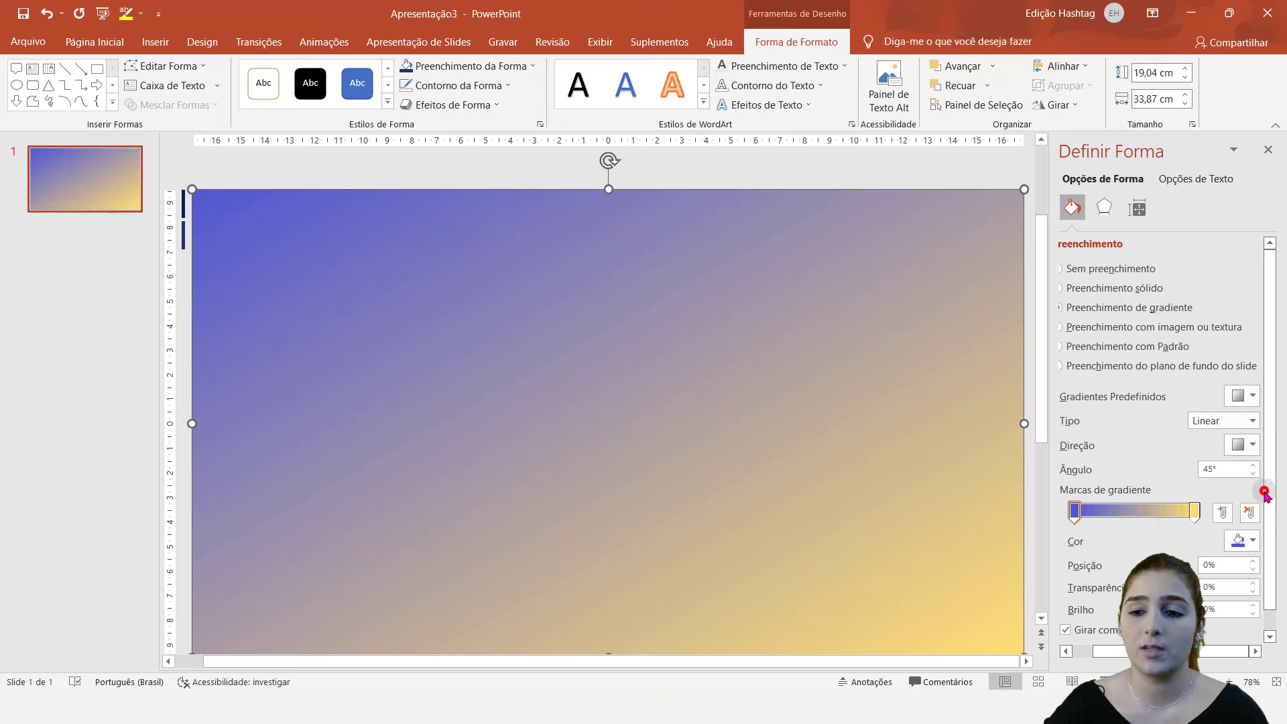
pyautogui.click(1194, 511)
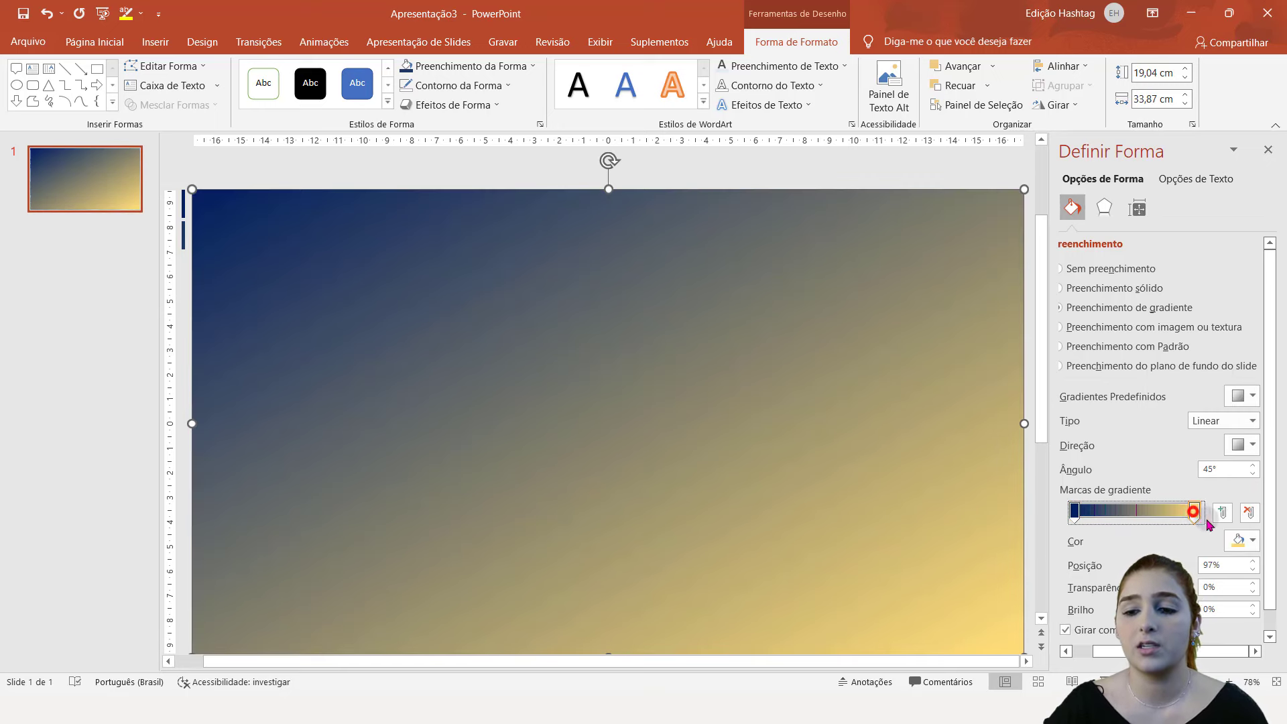
pyautogui.click(1250, 541)
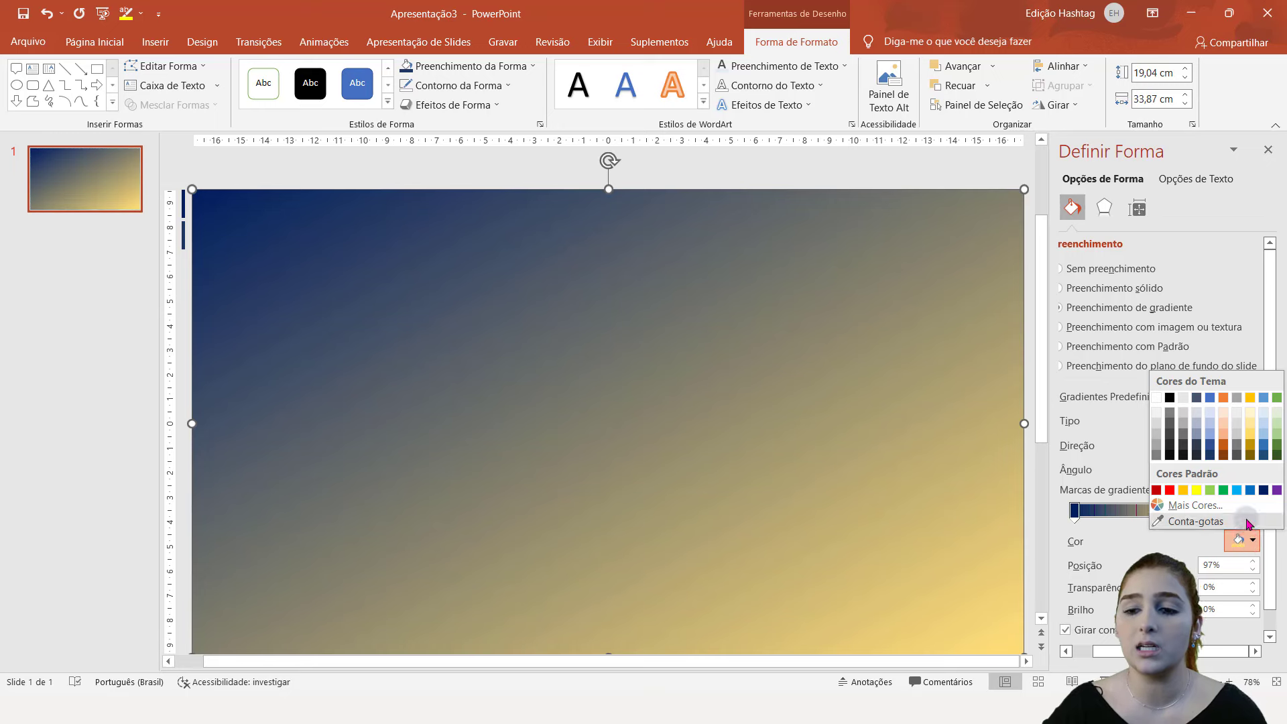
pyautogui.click(1210, 454)
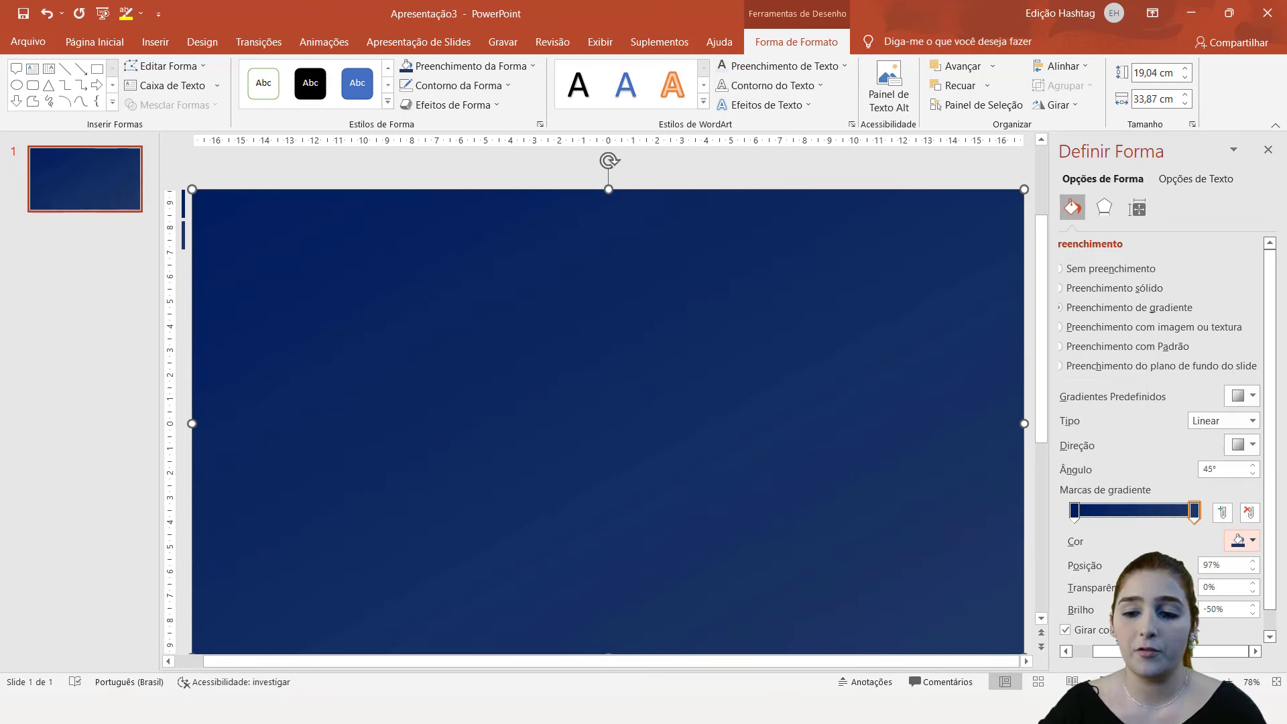
pyautogui.scroll(-2, 347, 322)
pyautogui.scroll(-1, 347, 322)
pyautogui.click(293, 333)
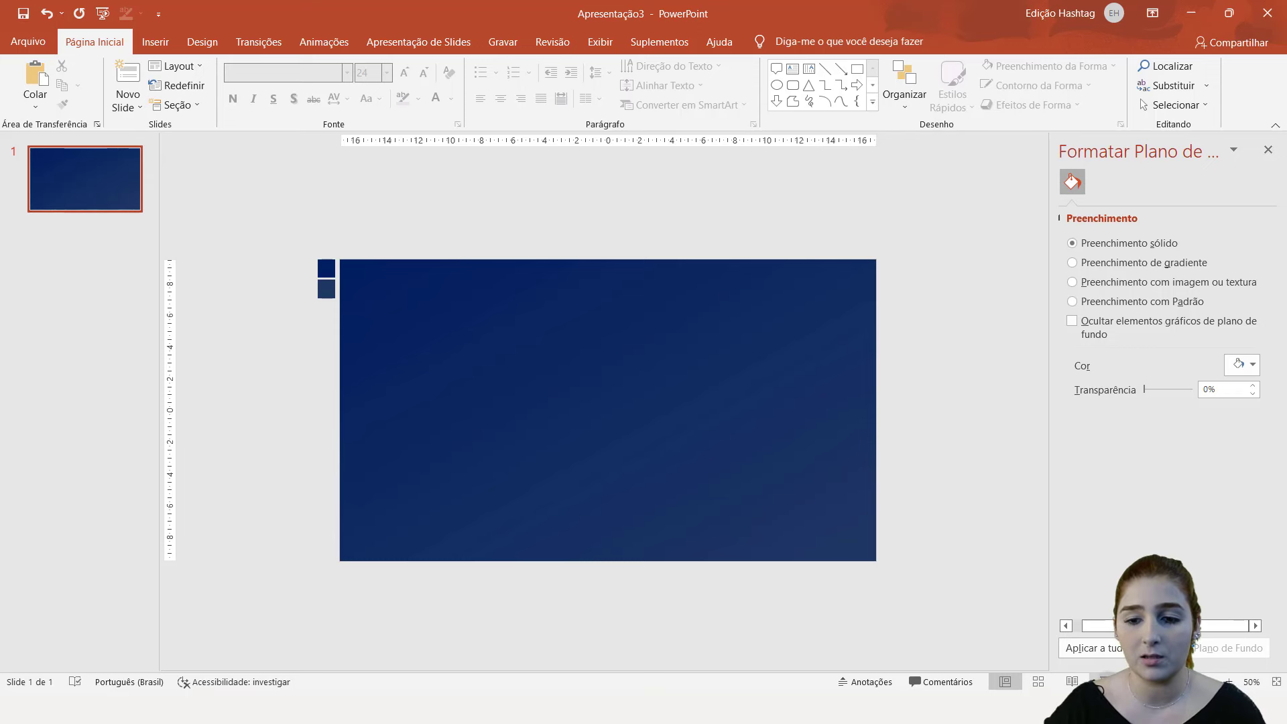
pyautogui.press('F5')
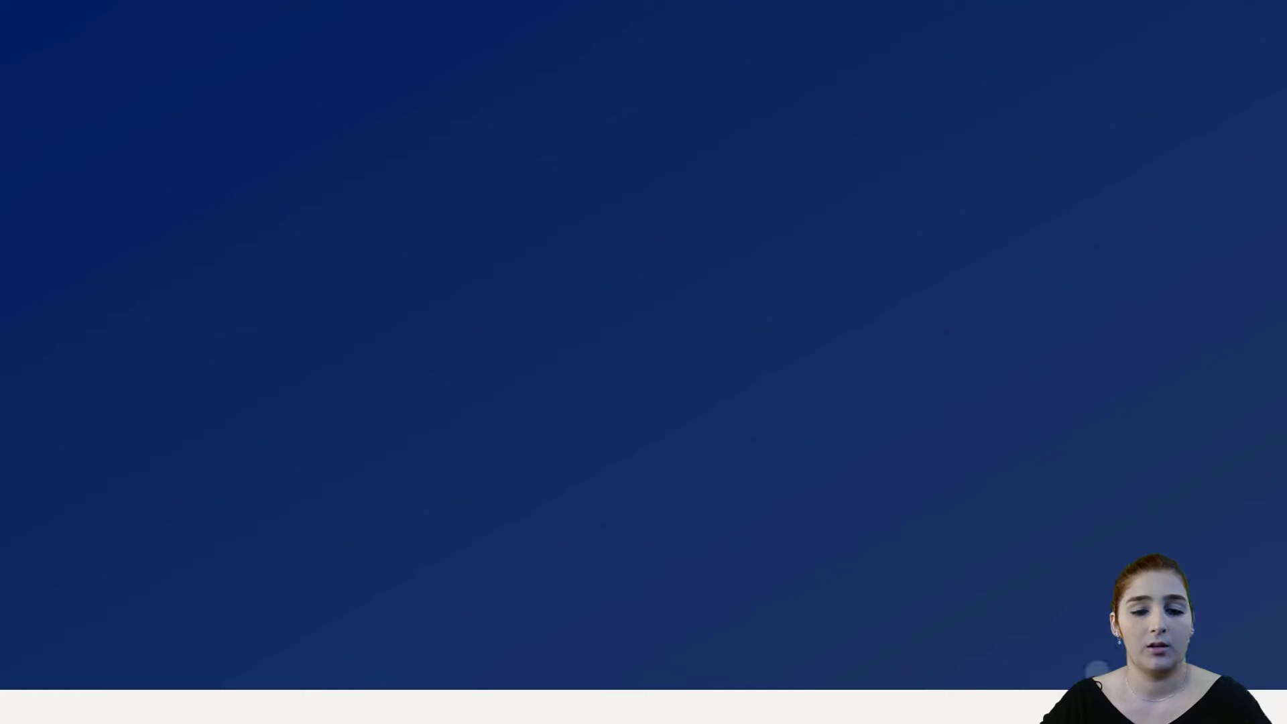
pyautogui.press('Escape')
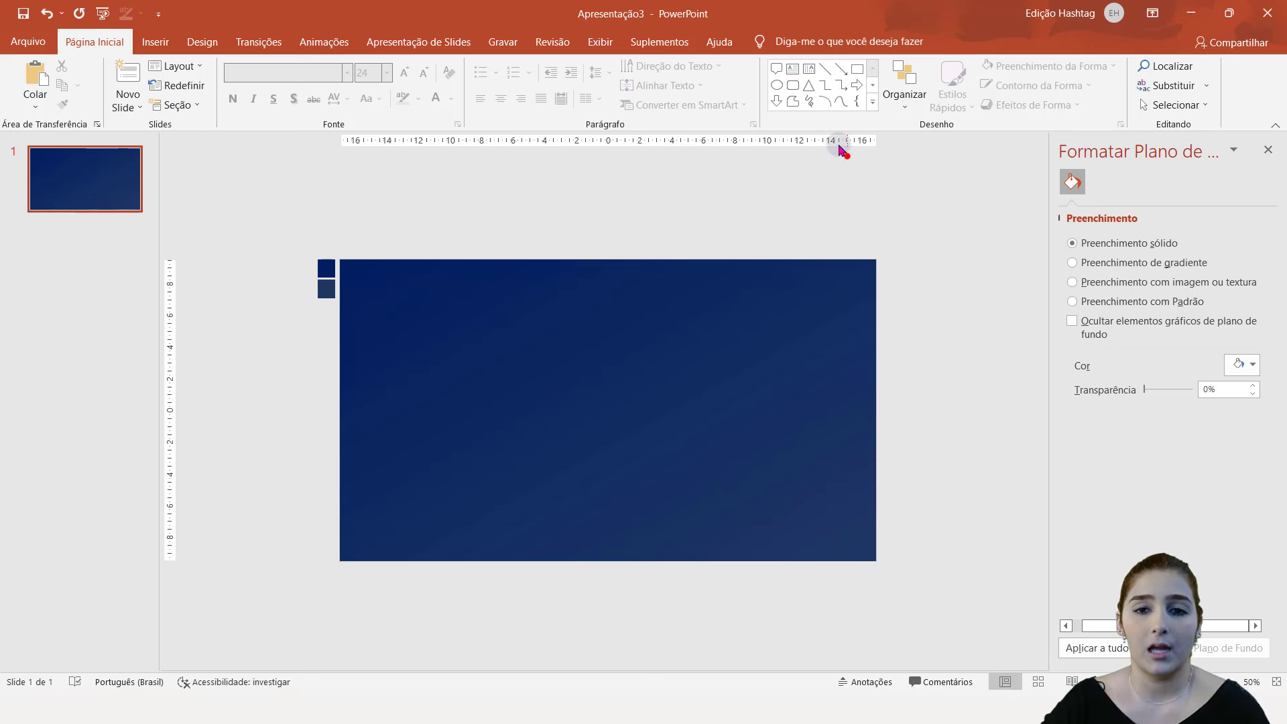
pyautogui.click(857, 70)
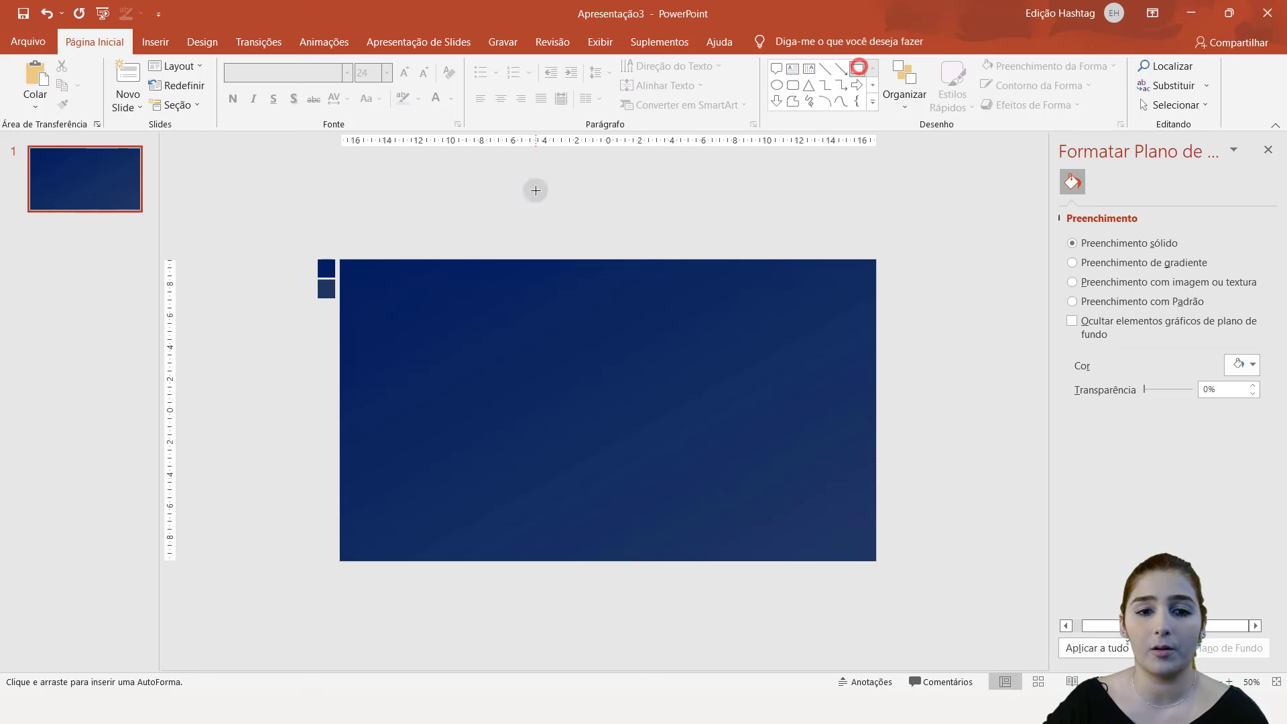
pyautogui.moveTo(536, 191); pyautogui.dragTo(565, 213)
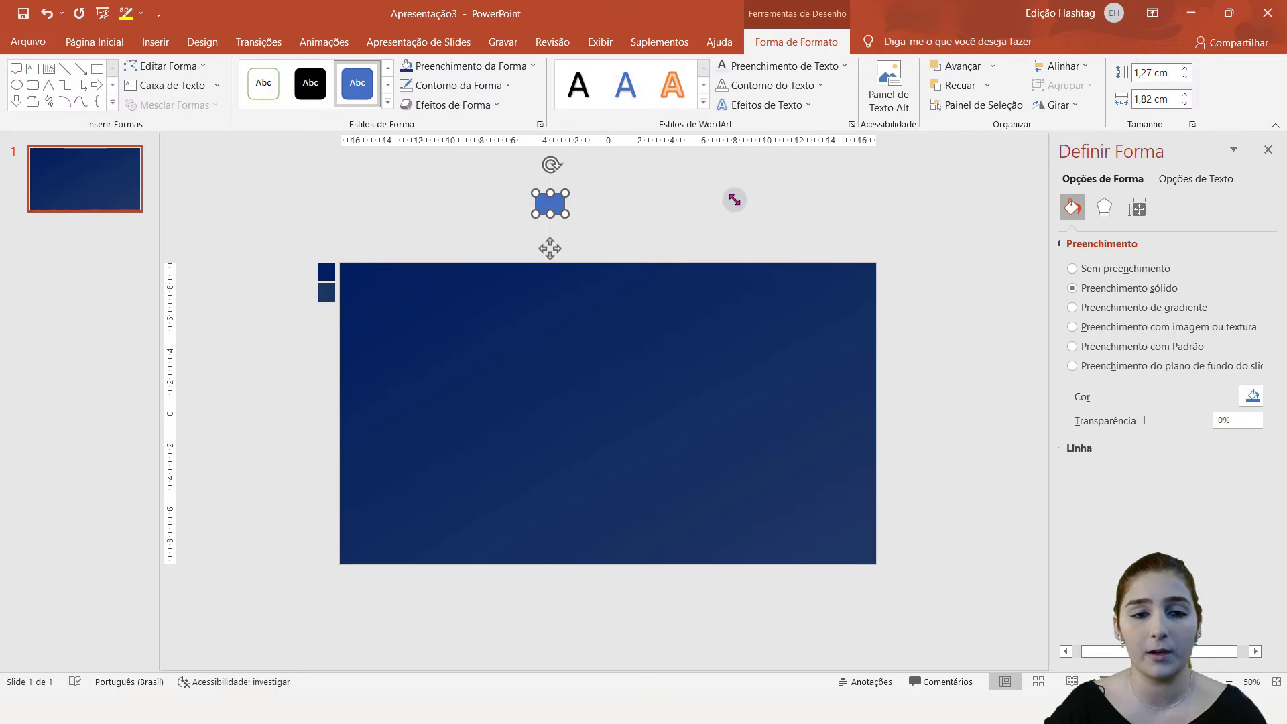
pyautogui.press('Delete')
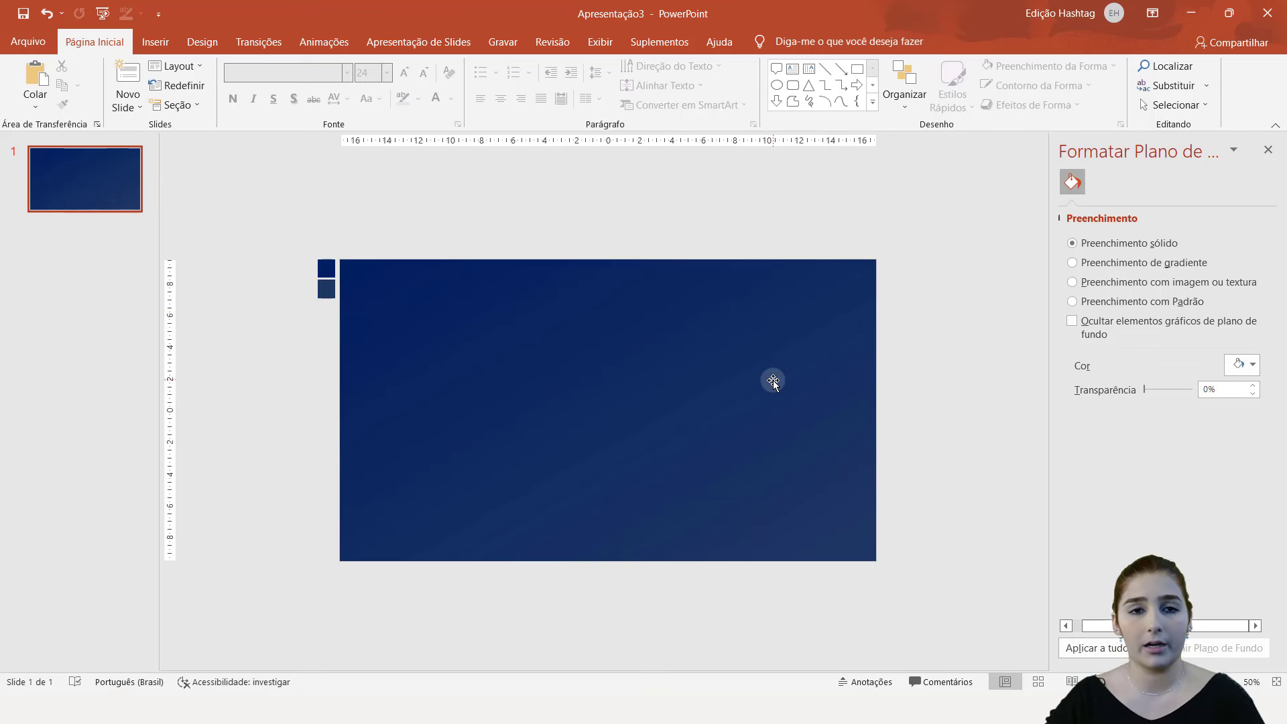
pyautogui.click(746, 326)
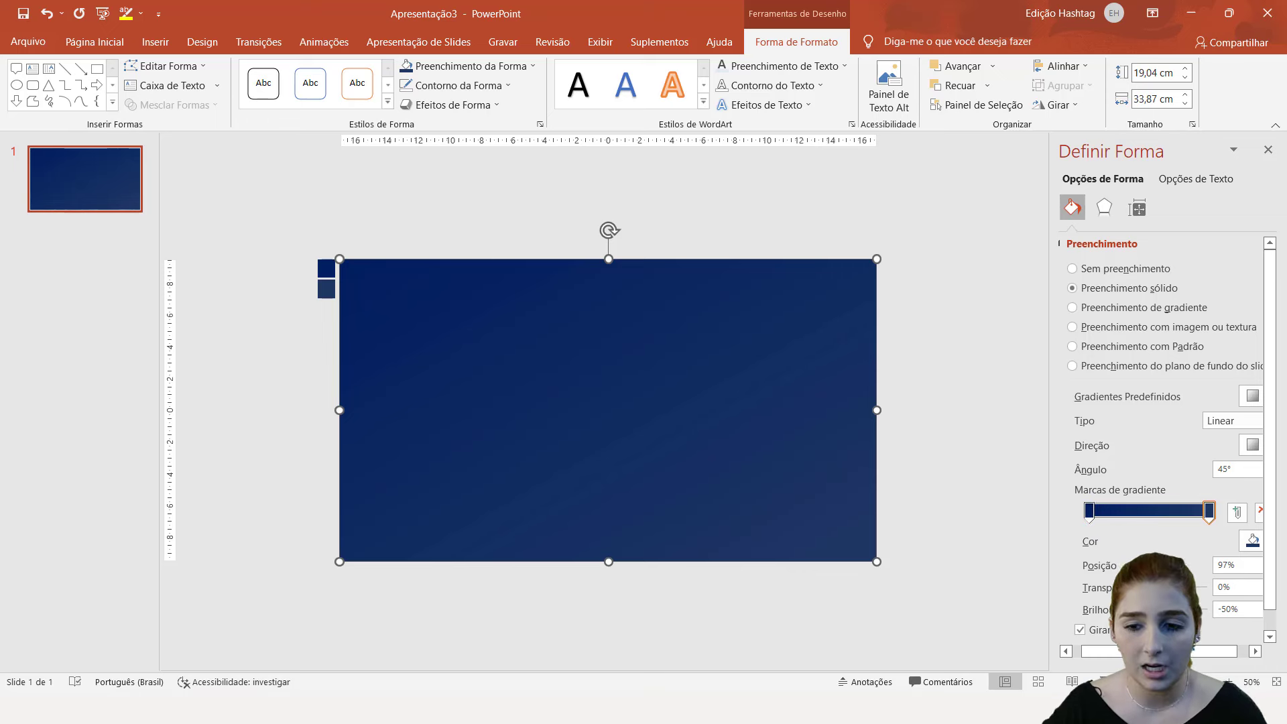
# - Give the left gradient stop 10% and the right stop 6% transparency
pyautogui.click(1089, 511)
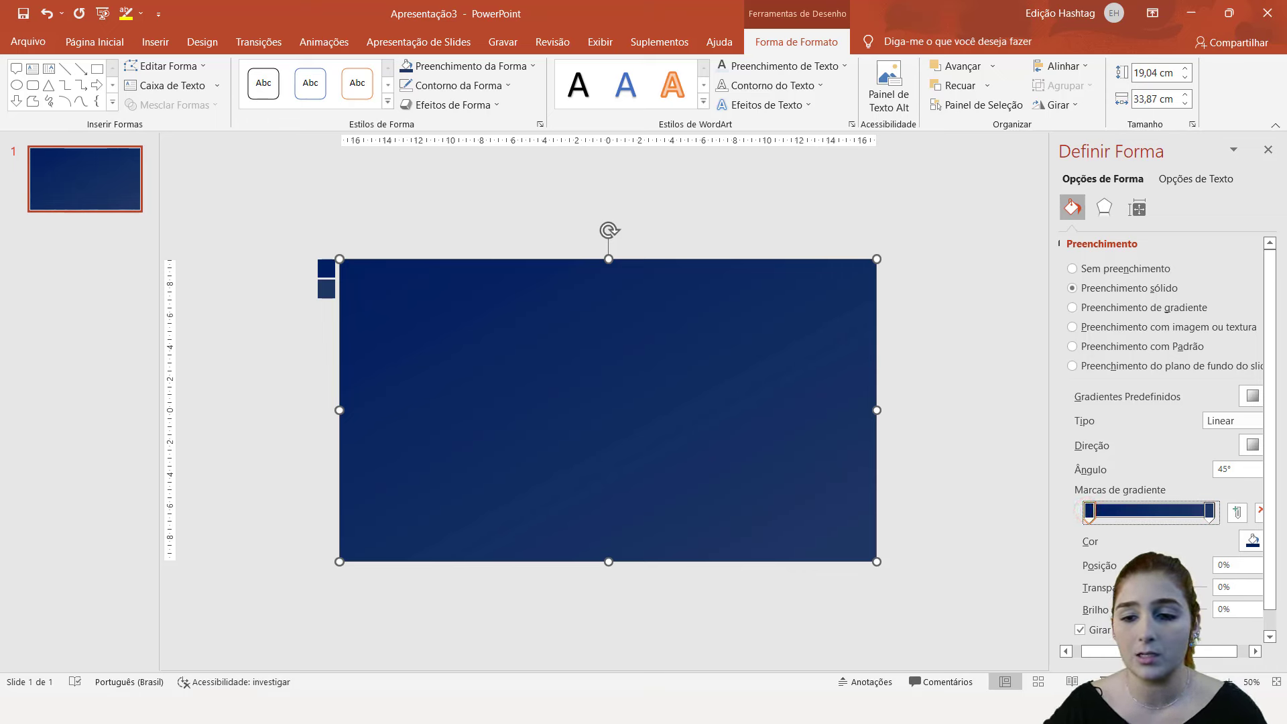
pyautogui.click(1122, 587)
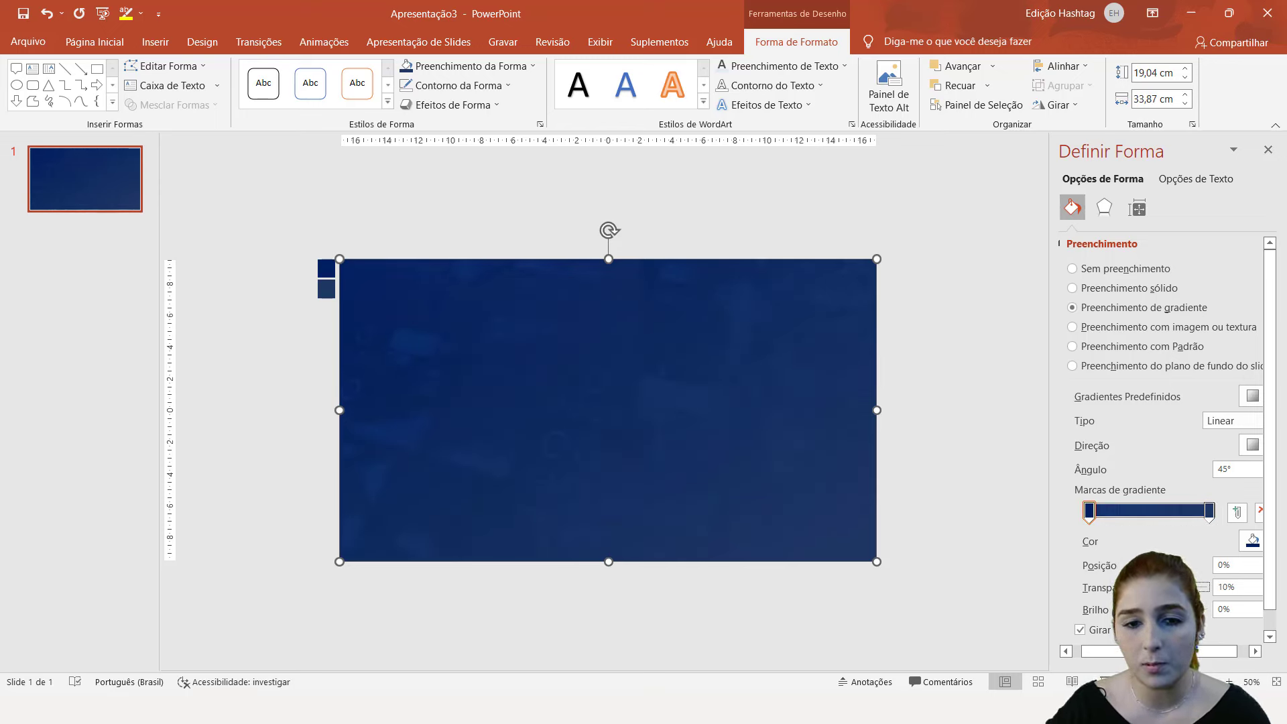
pyautogui.click(1206, 510)
pyautogui.click(1125, 587)
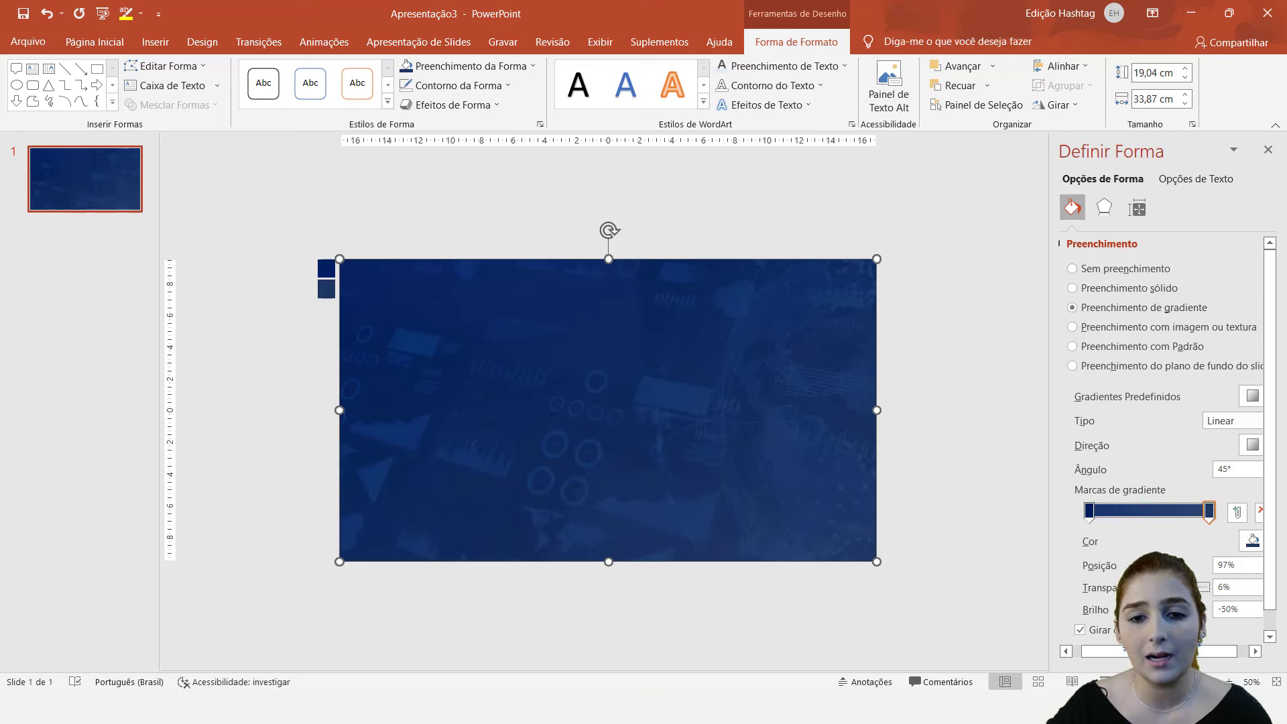
pyautogui.click(937, 445)
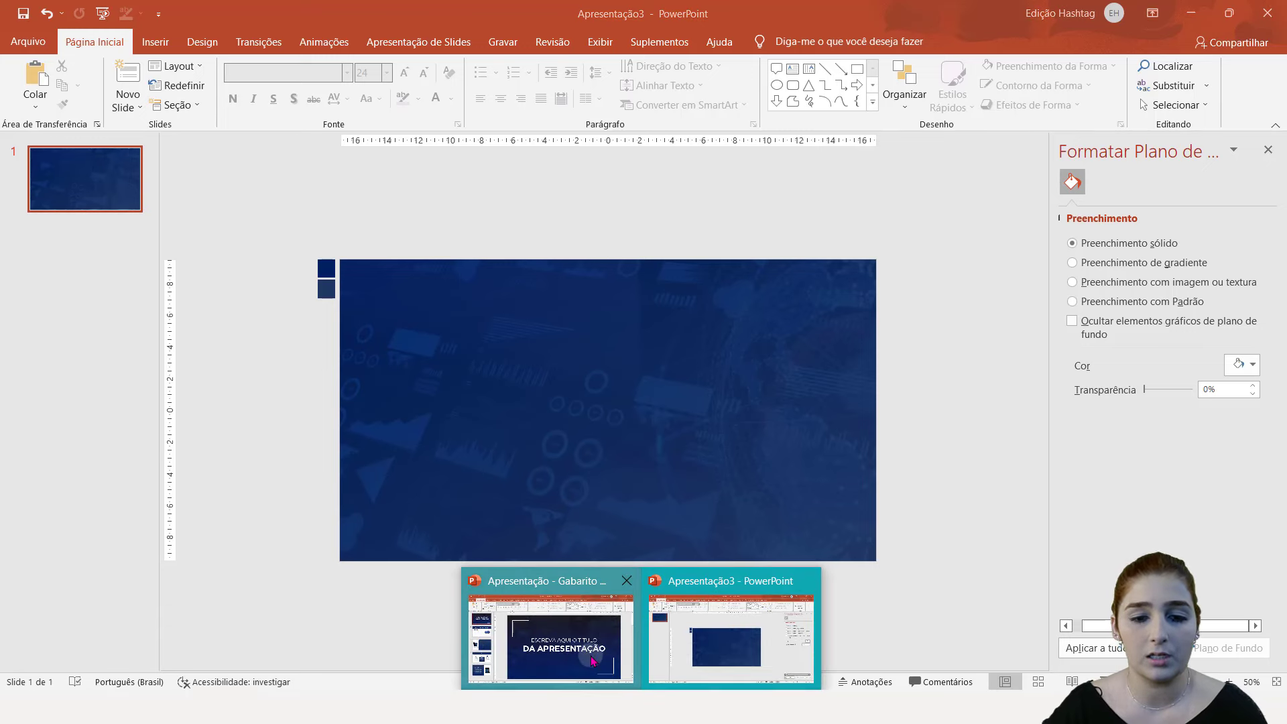
# - Inspect the full-slide background shape on the Gabarito title slide for reference
pyautogui.click(592, 660)
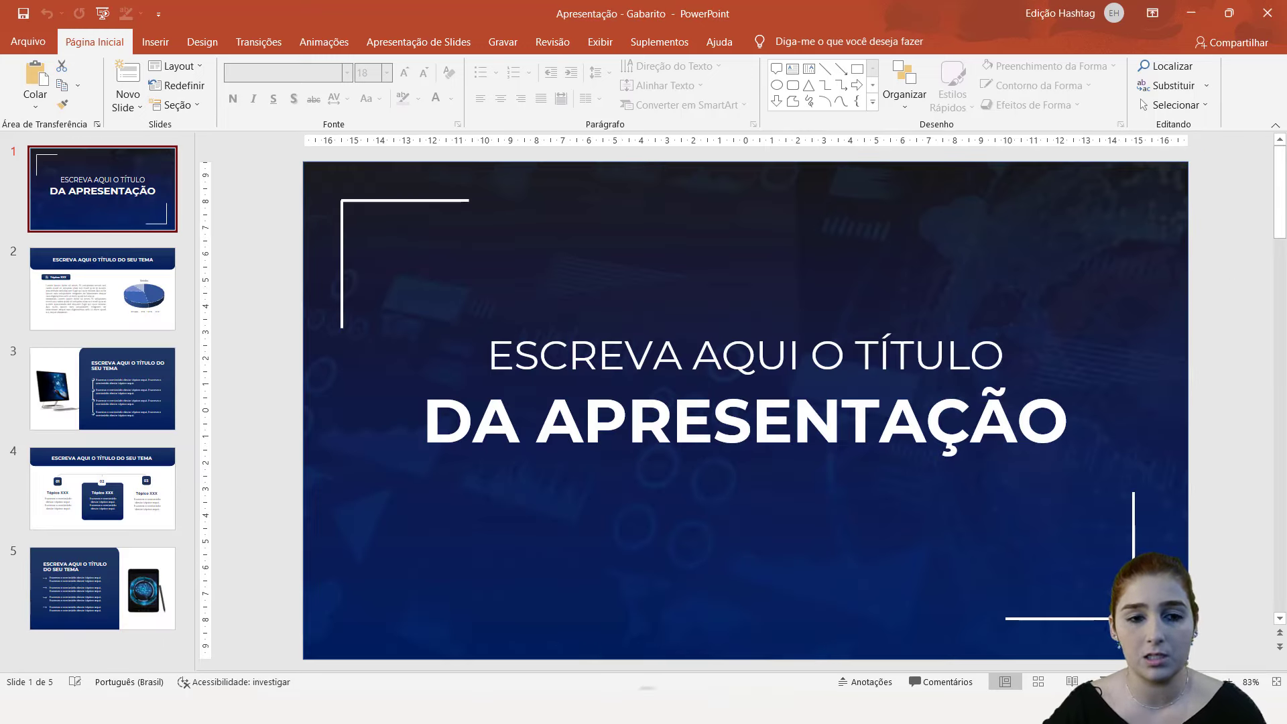
pyautogui.click(387, 207)
pyautogui.click(729, 215)
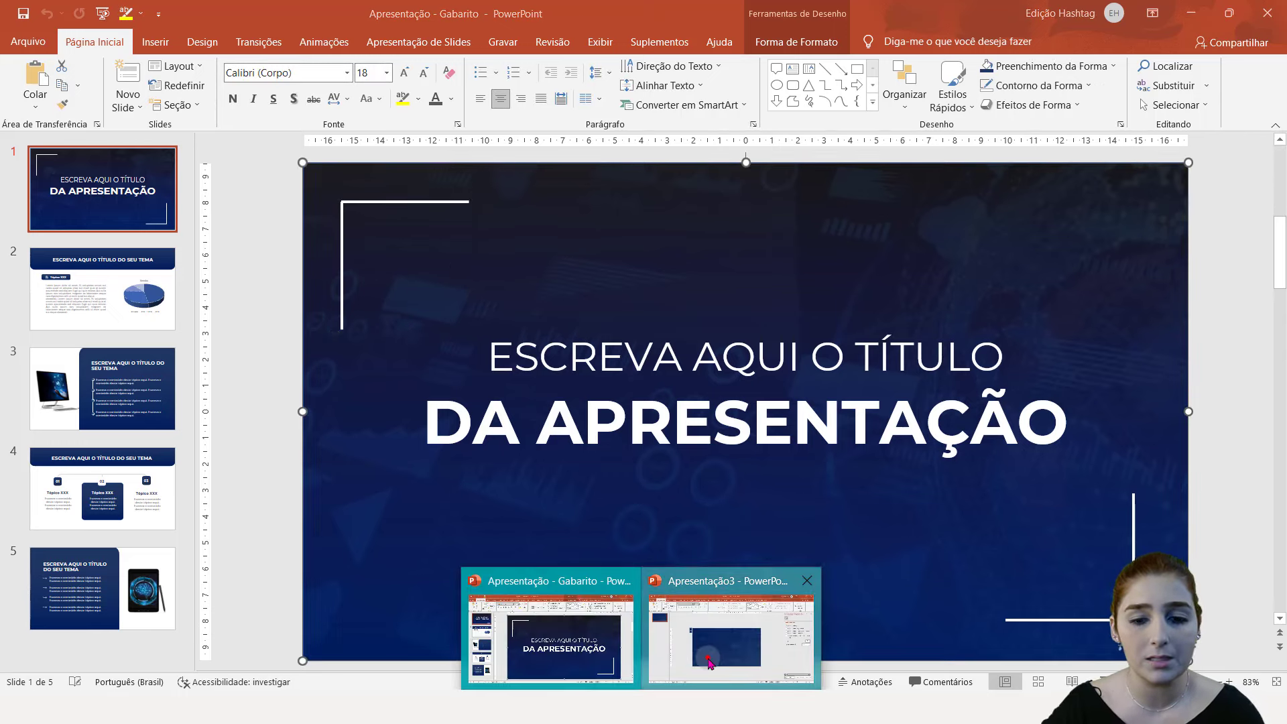
pyautogui.click(707, 657)
# - Recolour the gradient with a dark blue-grey left stop and a dark blue right stop
pyautogui.click(850, 316)
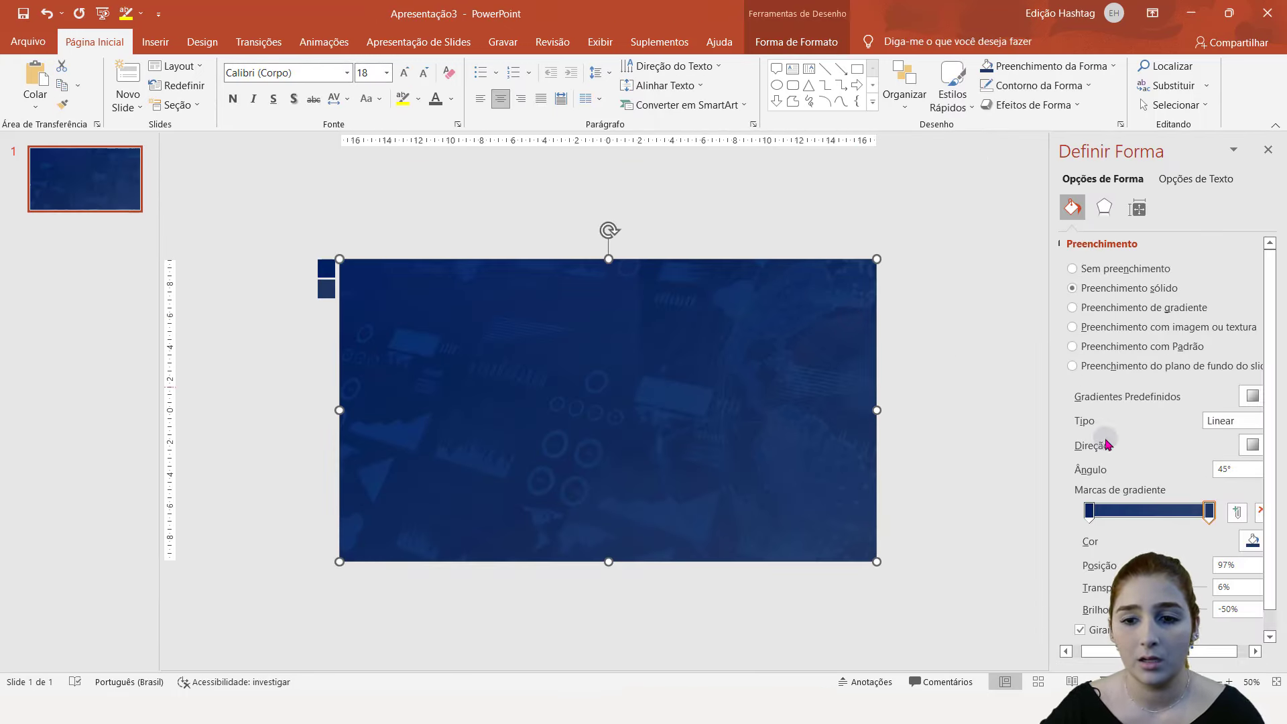
pyautogui.click(1249, 542)
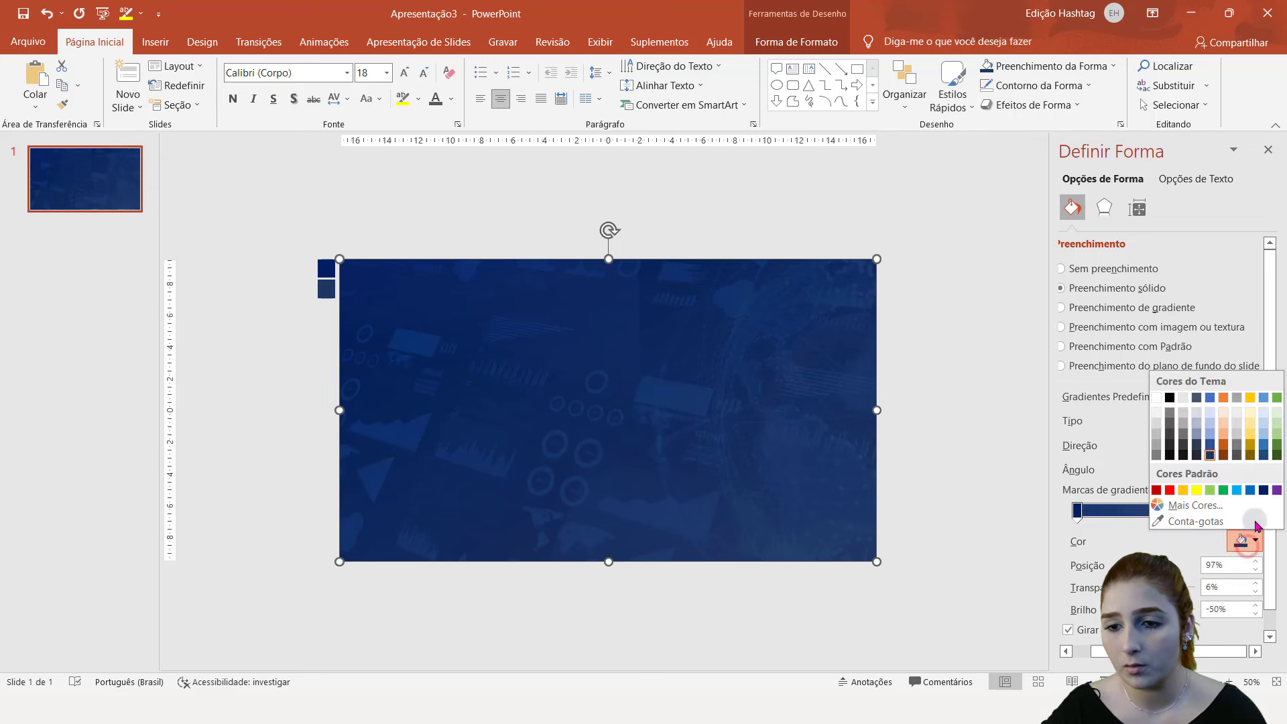
pyautogui.click(1259, 499)
pyautogui.click(1078, 511)
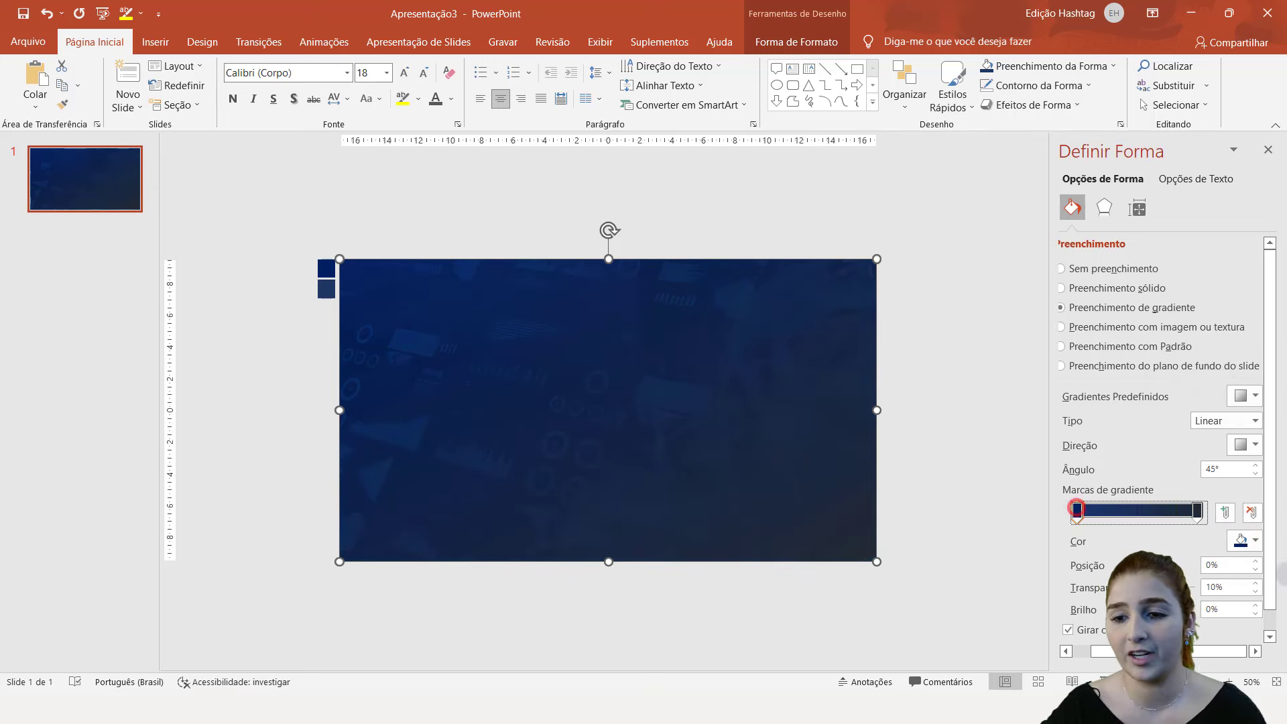
pyautogui.click(1245, 541)
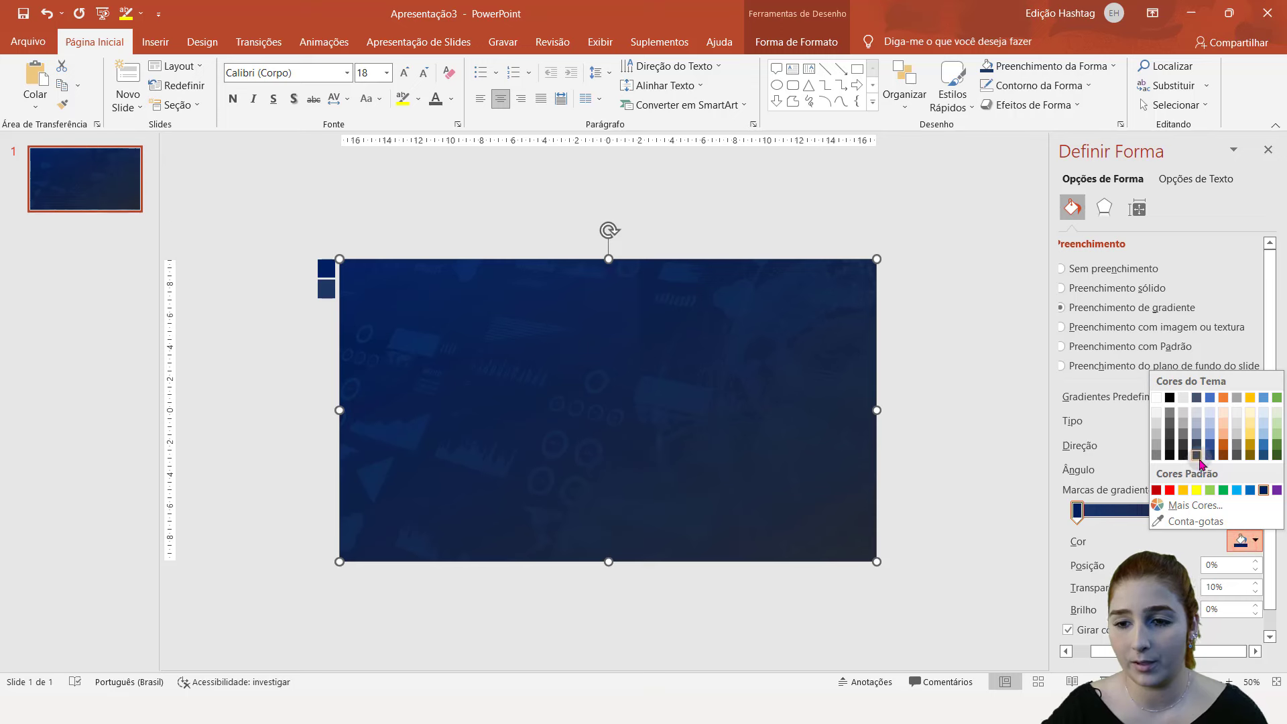
pyautogui.click(1196, 456)
pyautogui.click(1197, 511)
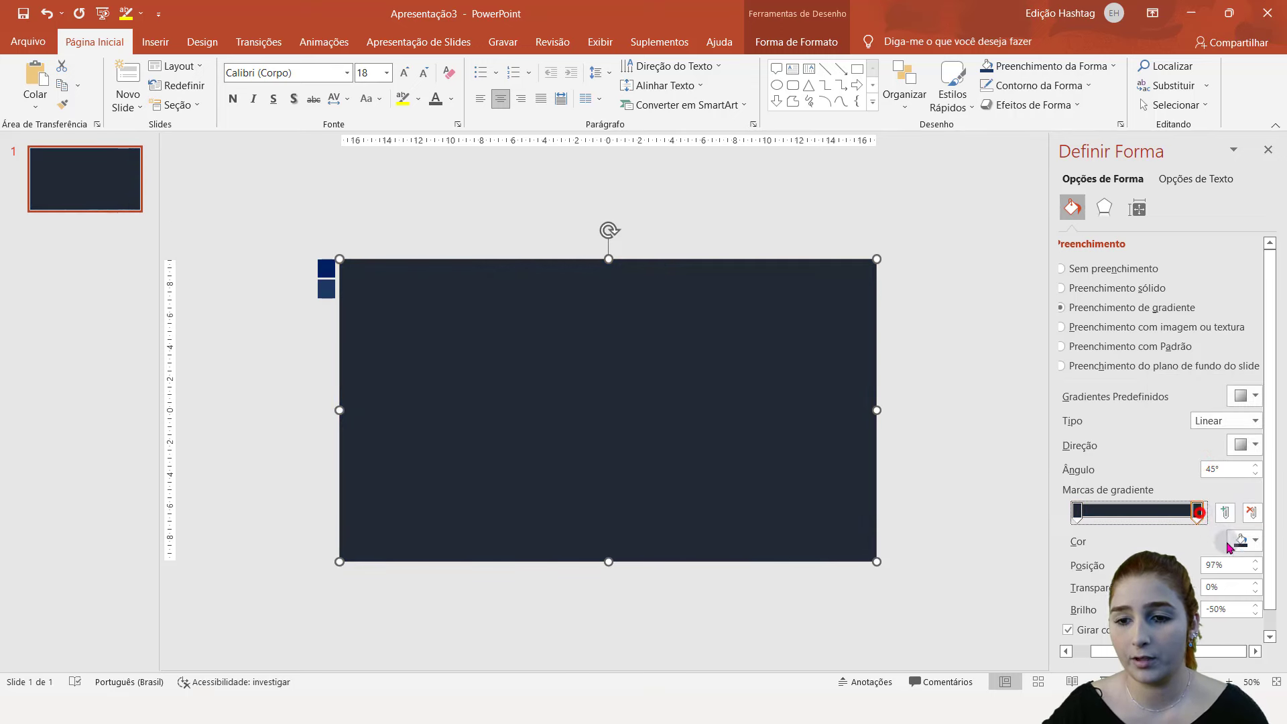
pyautogui.click(1233, 541)
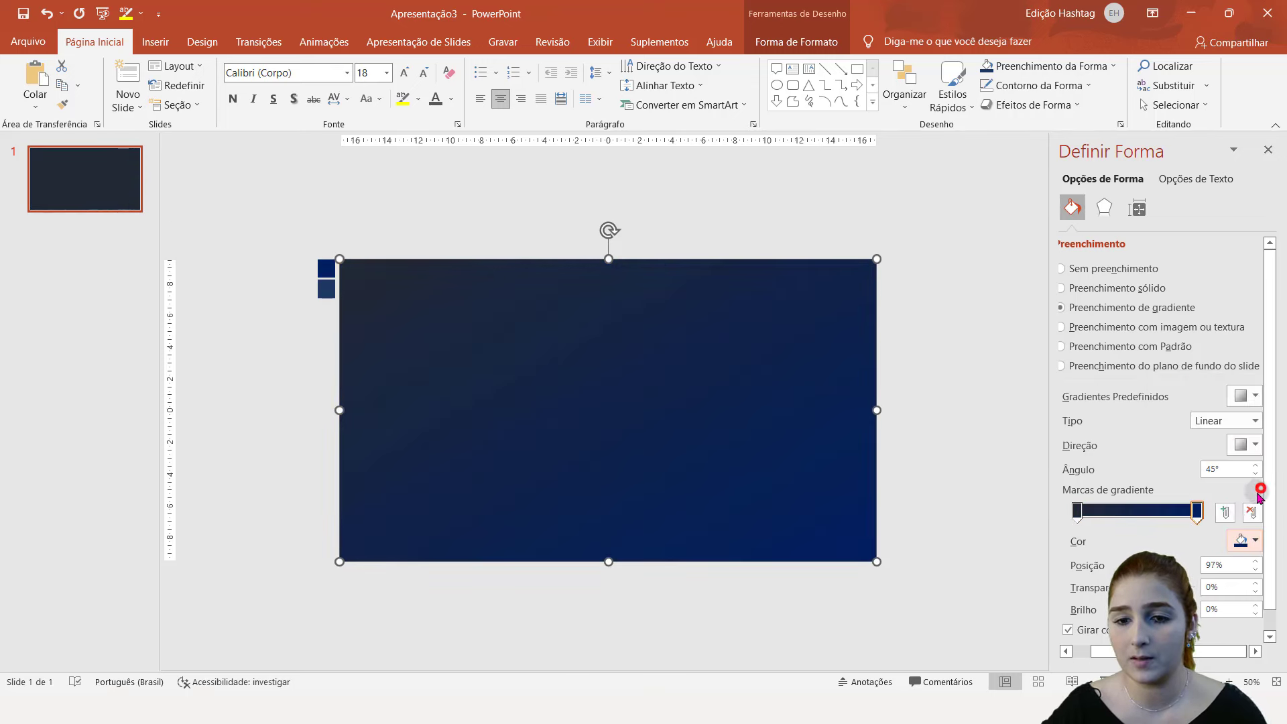
pyautogui.click(1248, 489)
# - Raise the left stop's transparency slightly and deselect the rectangle to check the result
pyautogui.click(1077, 511)
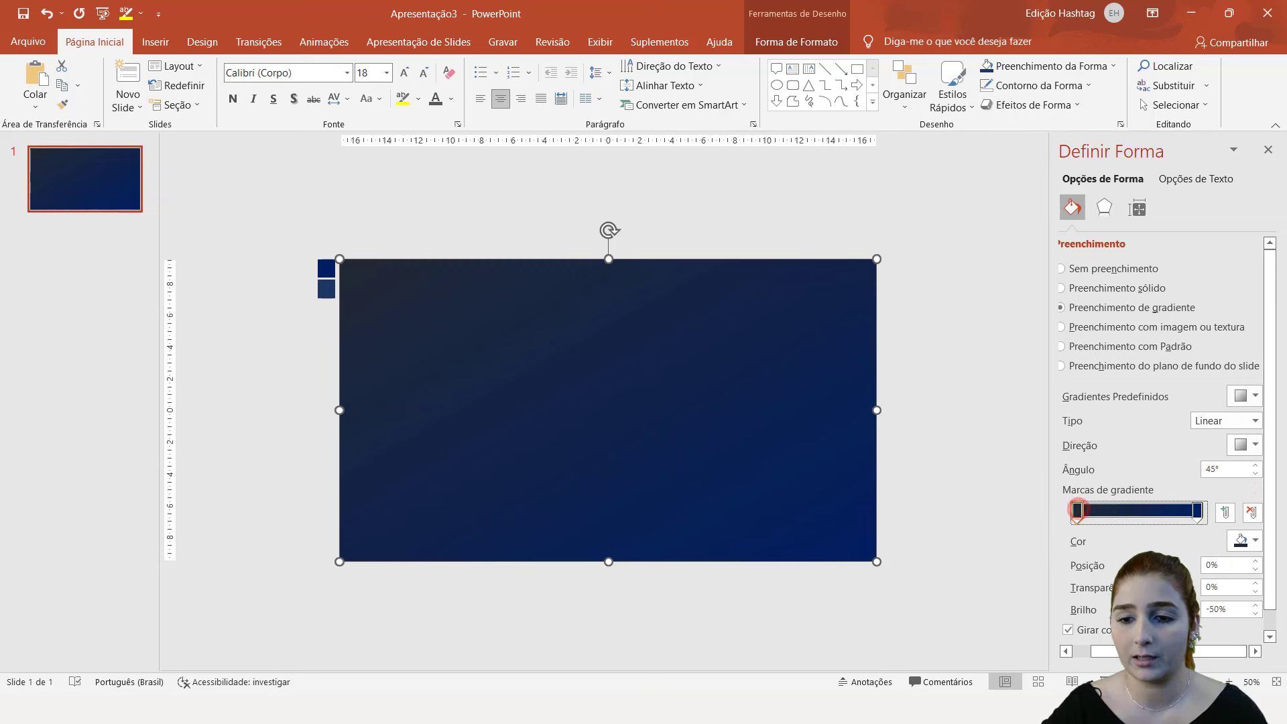
pyautogui.moveTo(1140, 587); pyautogui.dragTo(1148, 587)
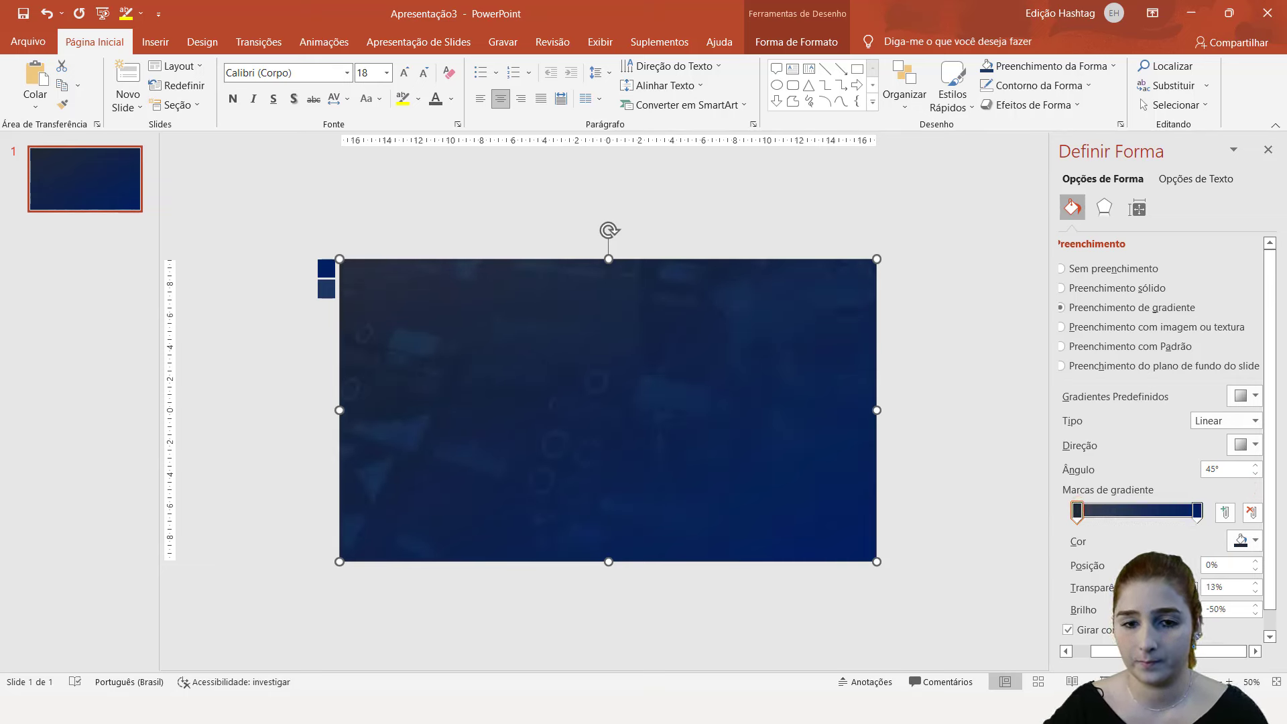
pyautogui.click(1197, 511)
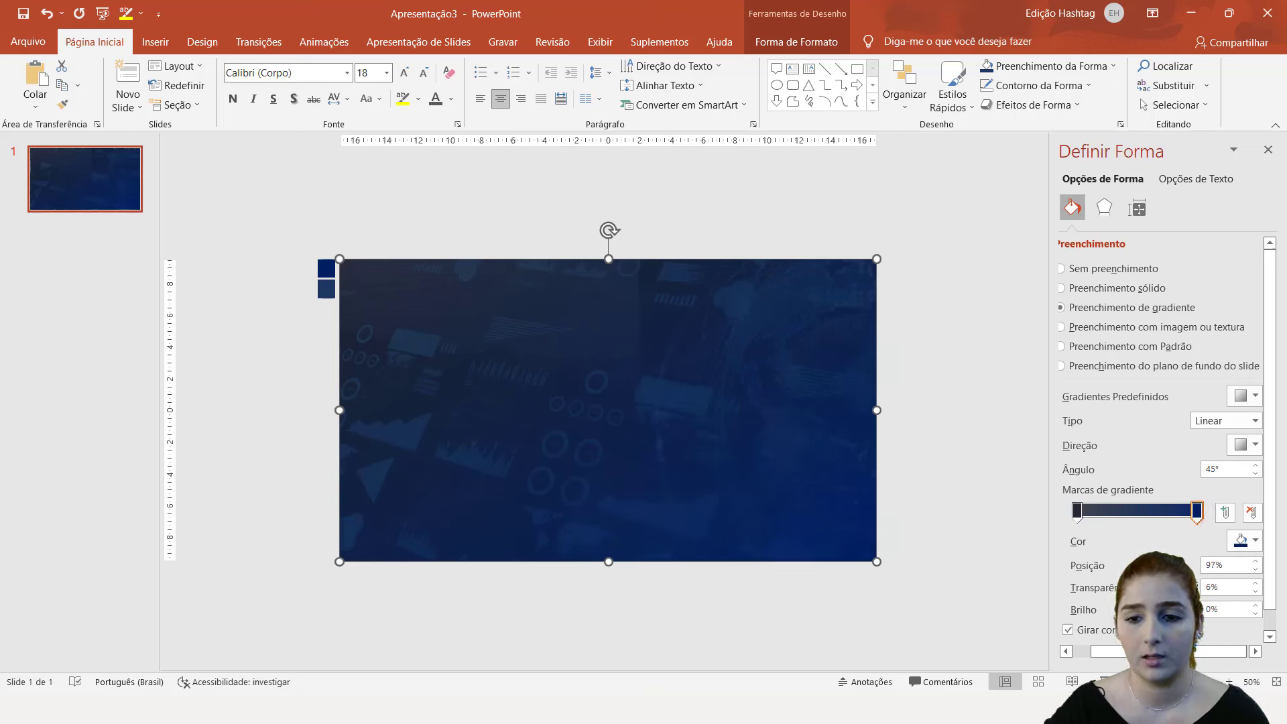
pyautogui.click(1076, 512)
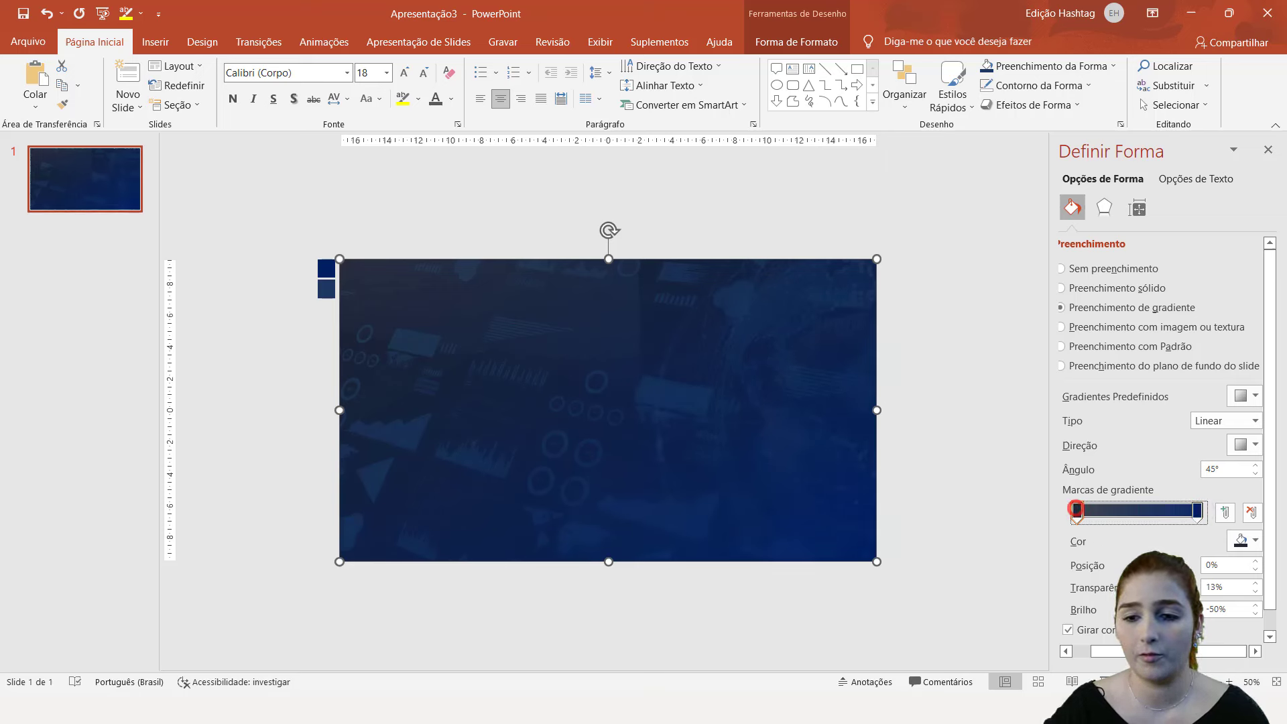
pyautogui.click(891, 407)
pyautogui.click(904, 335)
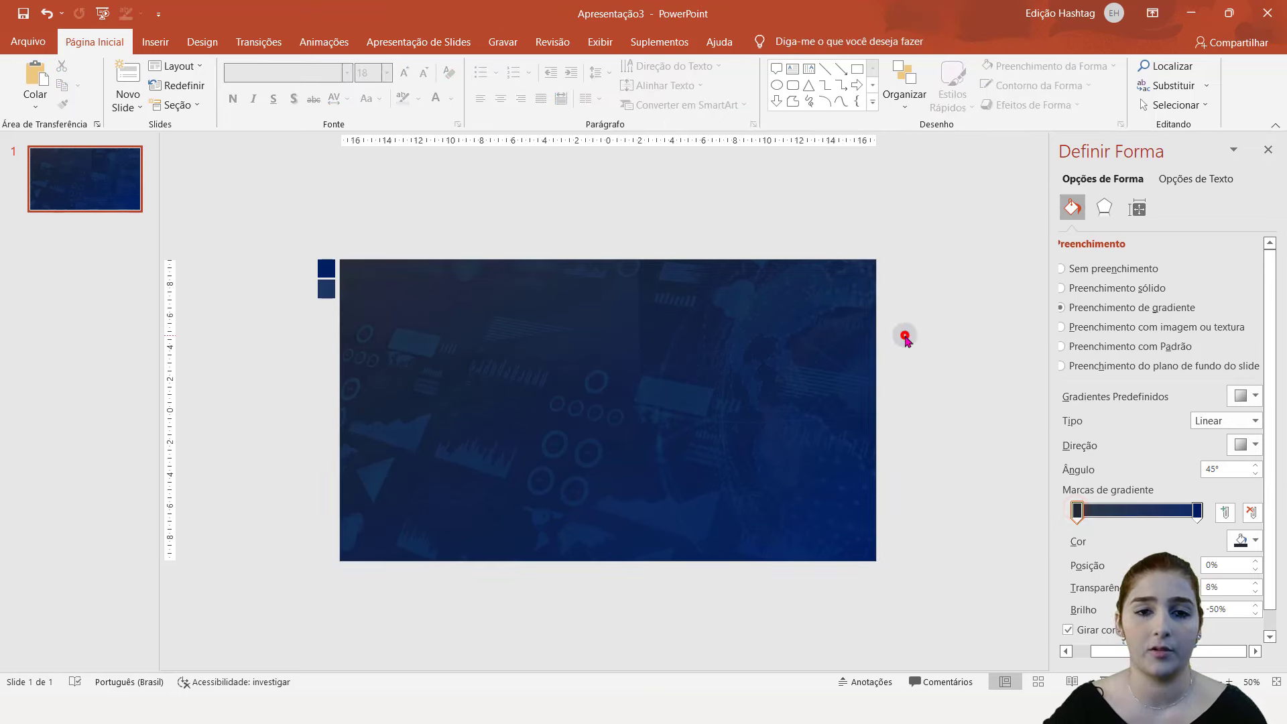
# - Draw an empty text box near the top of the navy slide
pyautogui.click(792, 68)
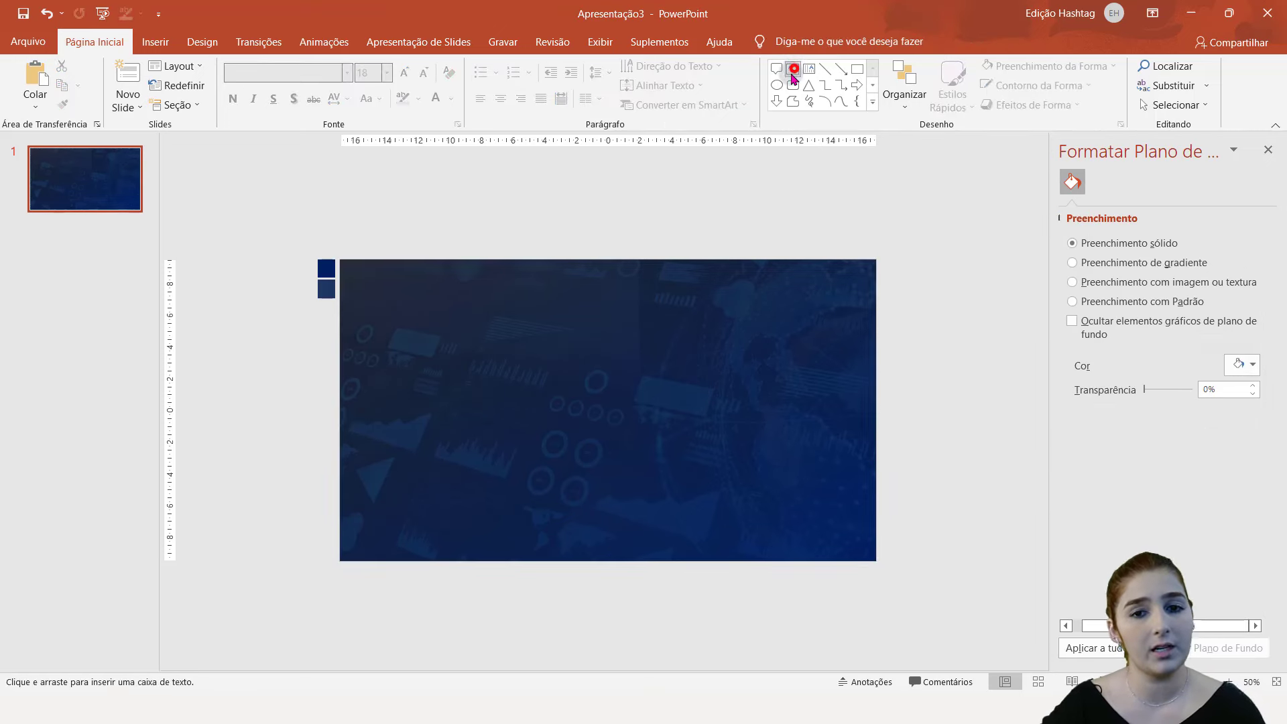
pyautogui.moveTo(461, 313); pyautogui.dragTo(794, 360)
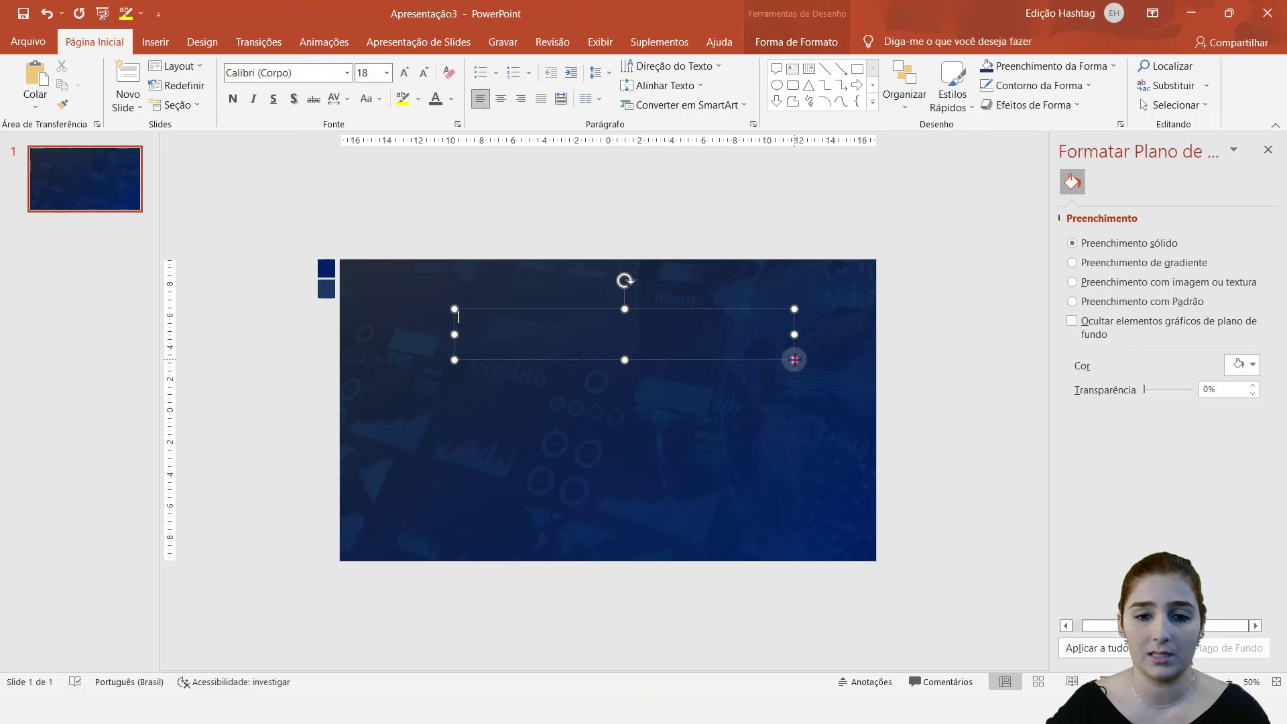
pyautogui.moveTo(719, 311); pyautogui.dragTo(699, 326)
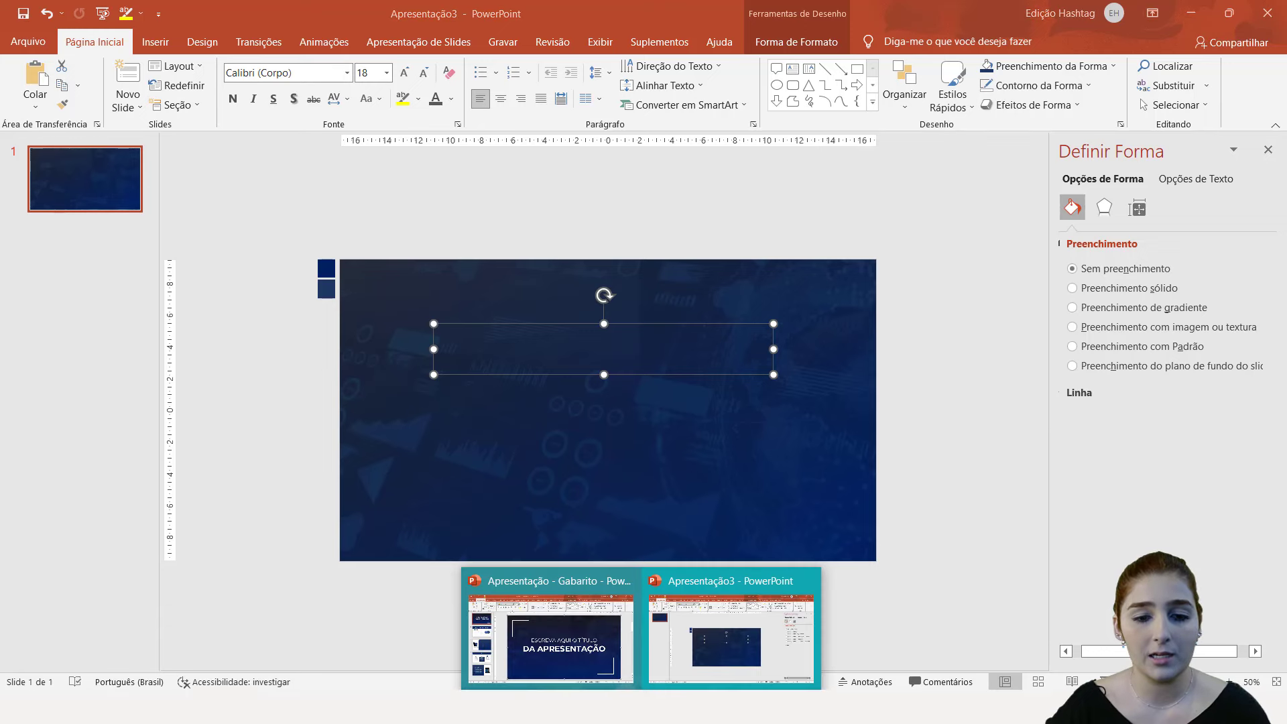
# - Check the title text on the Gabarito slide, then return to Apresentação3
pyautogui.click(577, 653)
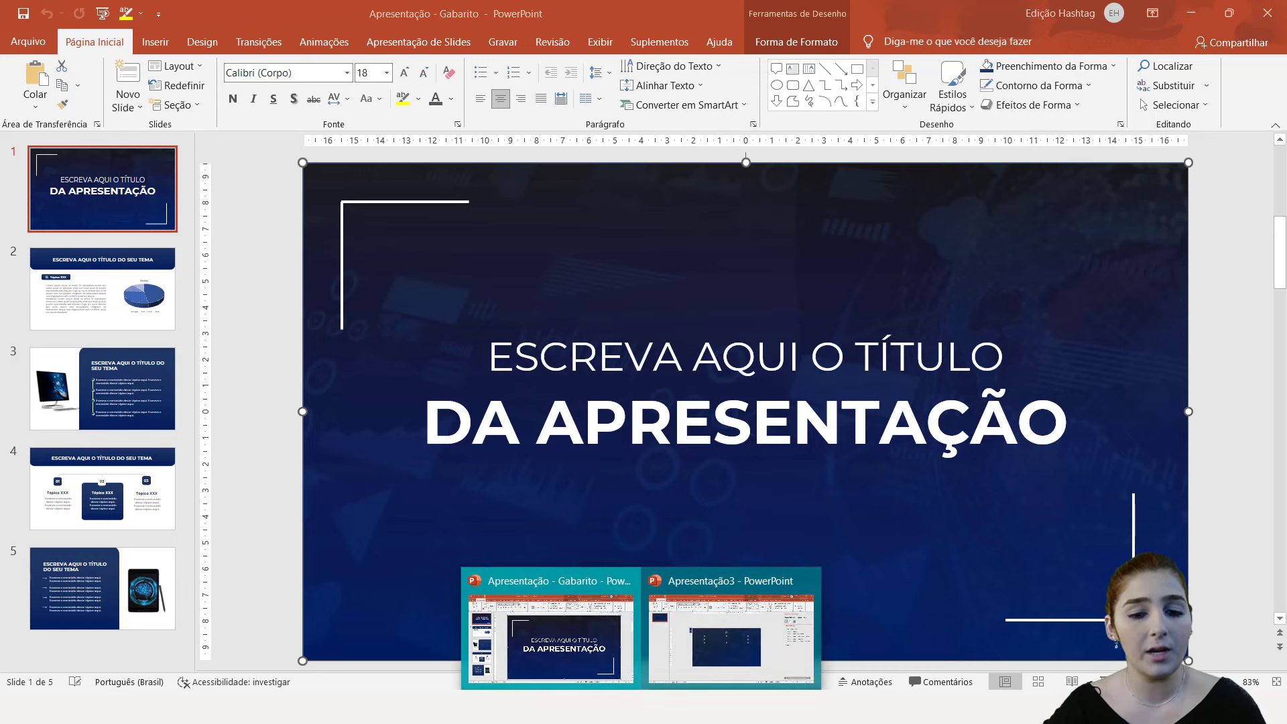
pyautogui.click(780, 339)
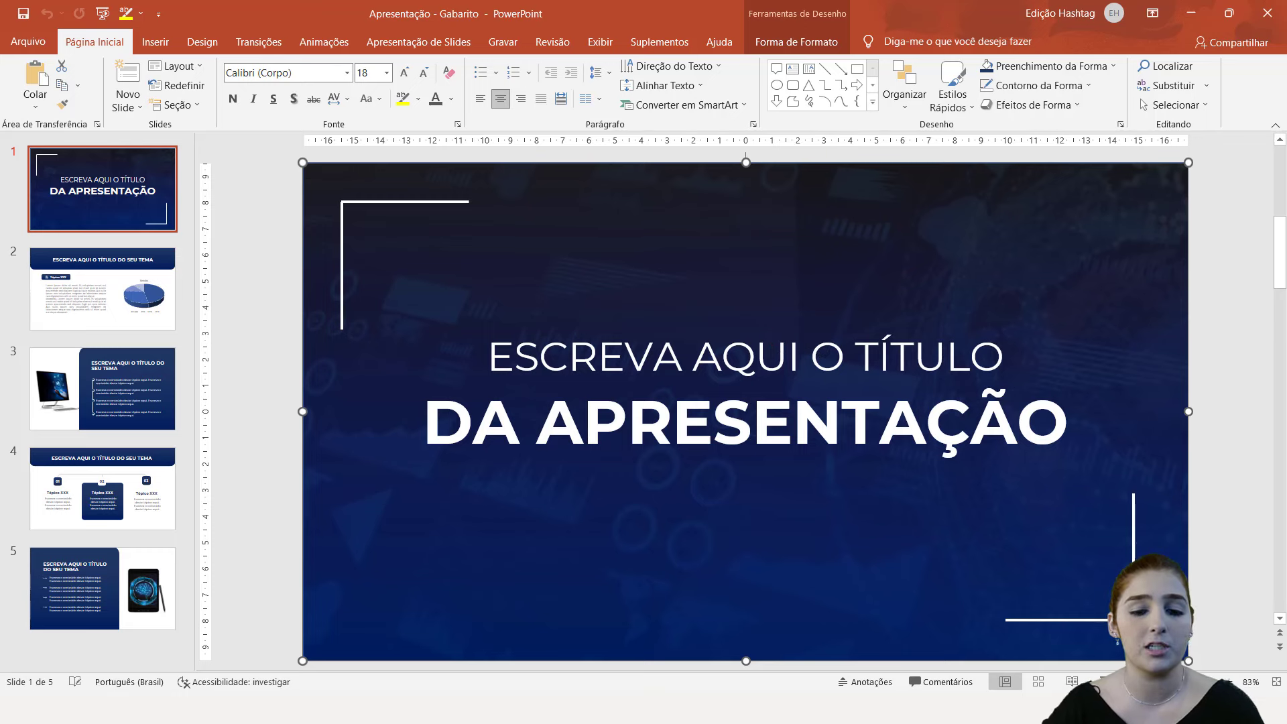
pyautogui.click(700, 660)
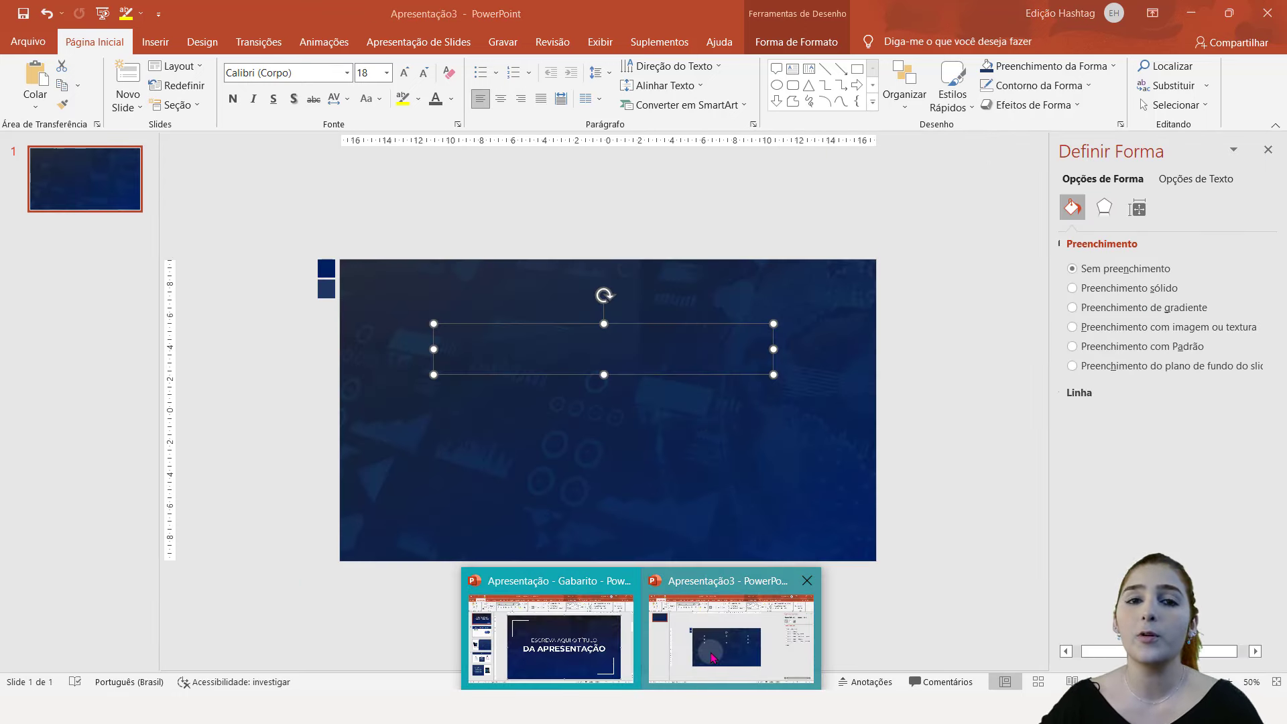
pyautogui.click(736, 618)
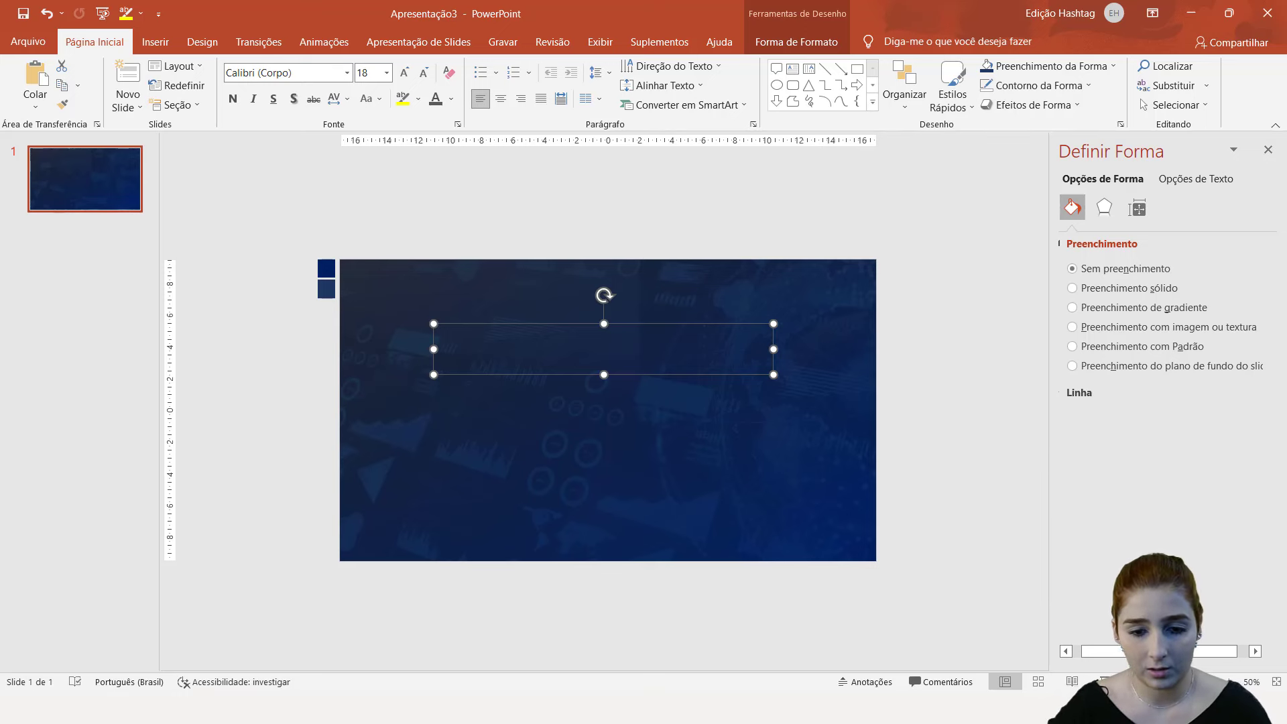
# - Copy 'ESCREVA AQUI O TÍTULO' from Gabarito into the text box, size it 30 pt, and nudge it lower
pyautogui.click(590, 623)
pyautogui.tripleClick(647, 352)
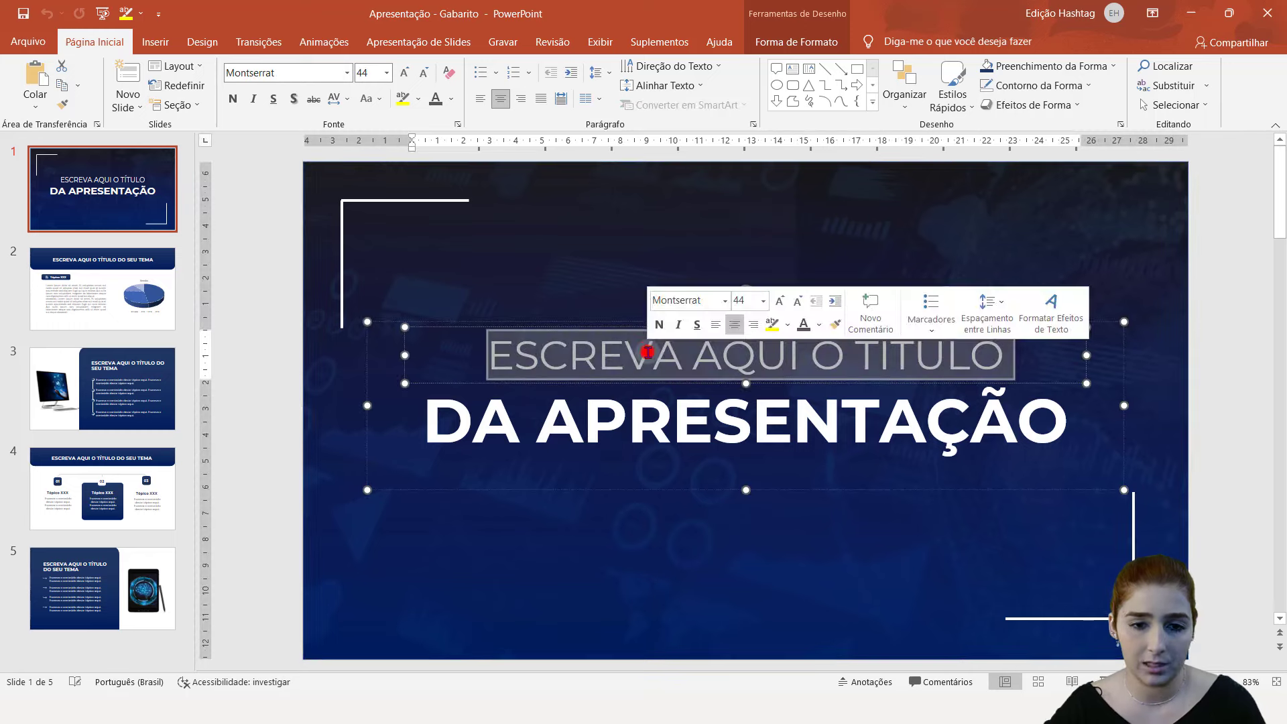
pyautogui.hotkey('ctrl', 'c')
pyautogui.click(719, 641)
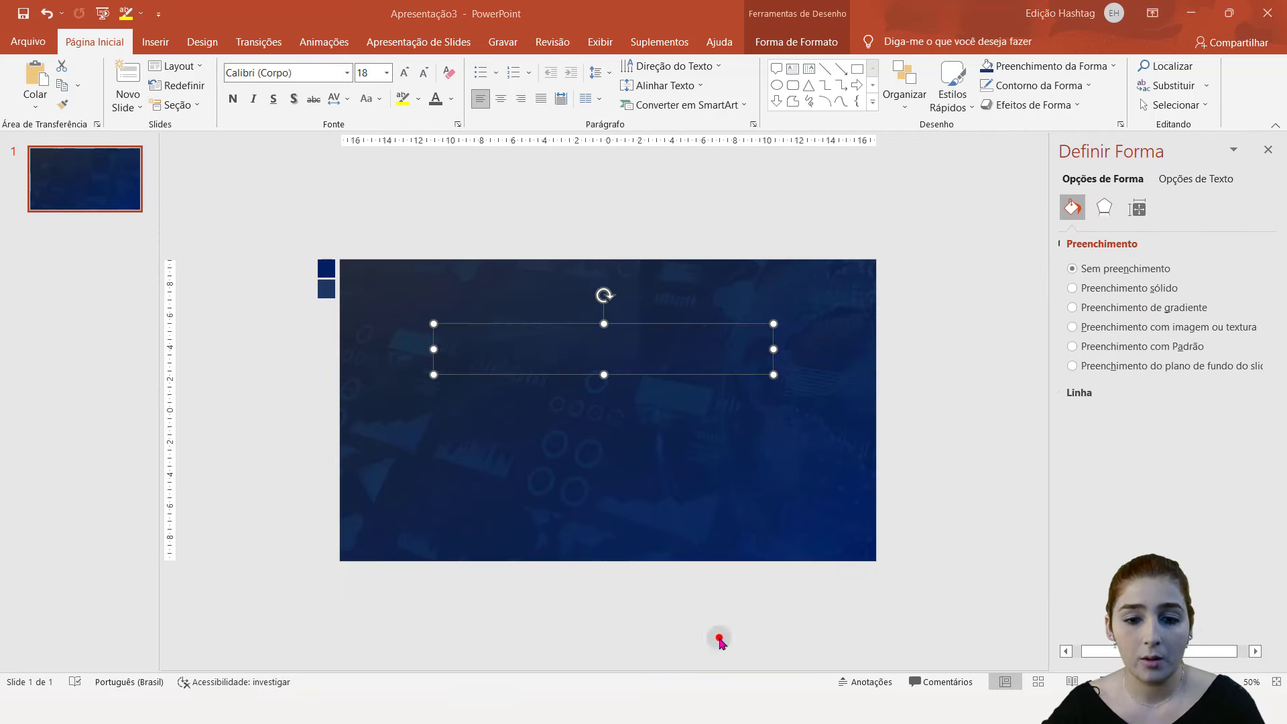
pyautogui.hotkey('ctrl', 'v')
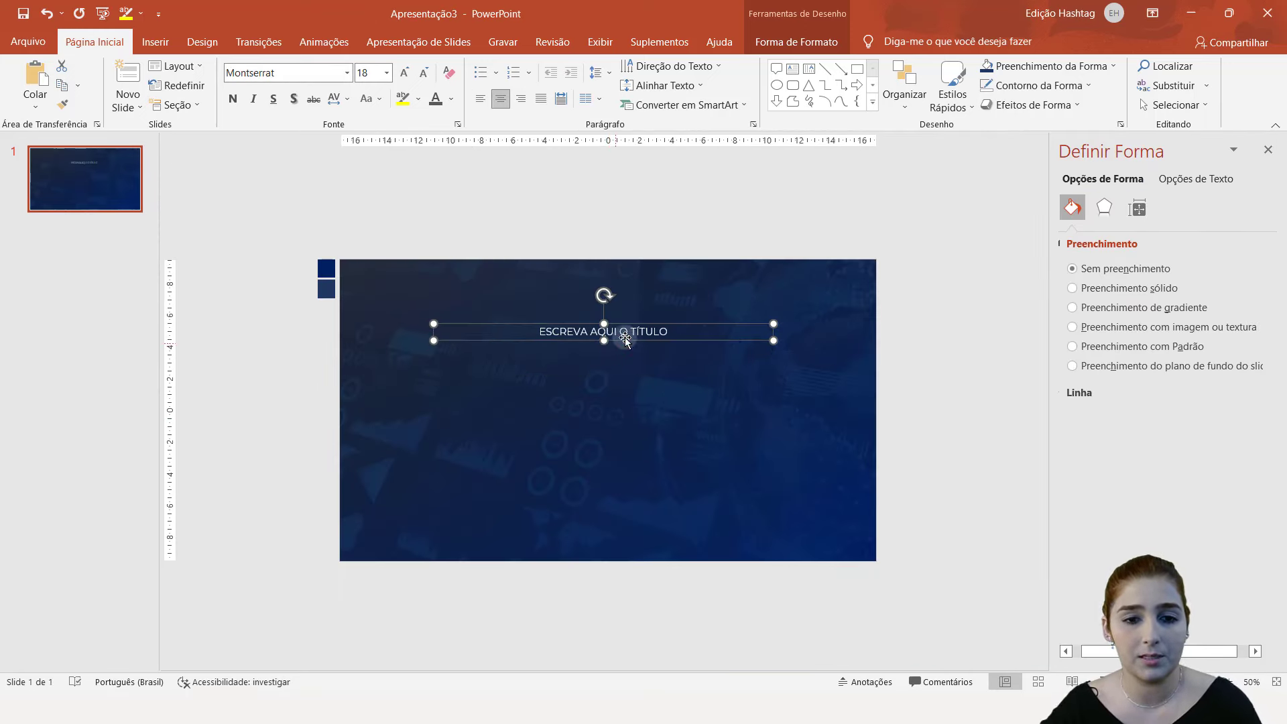
pyautogui.tripleClick(646, 330)
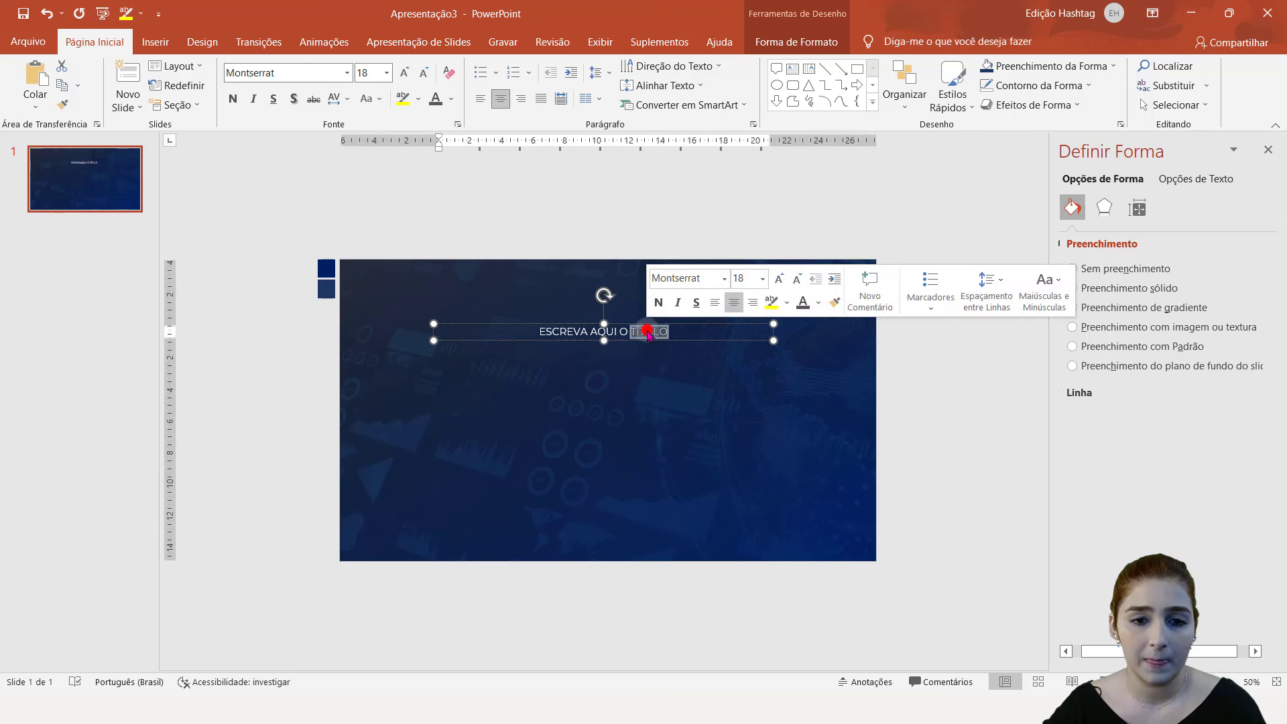
pyautogui.click(745, 278)
pyautogui.write('0')
pyautogui.press('Return')
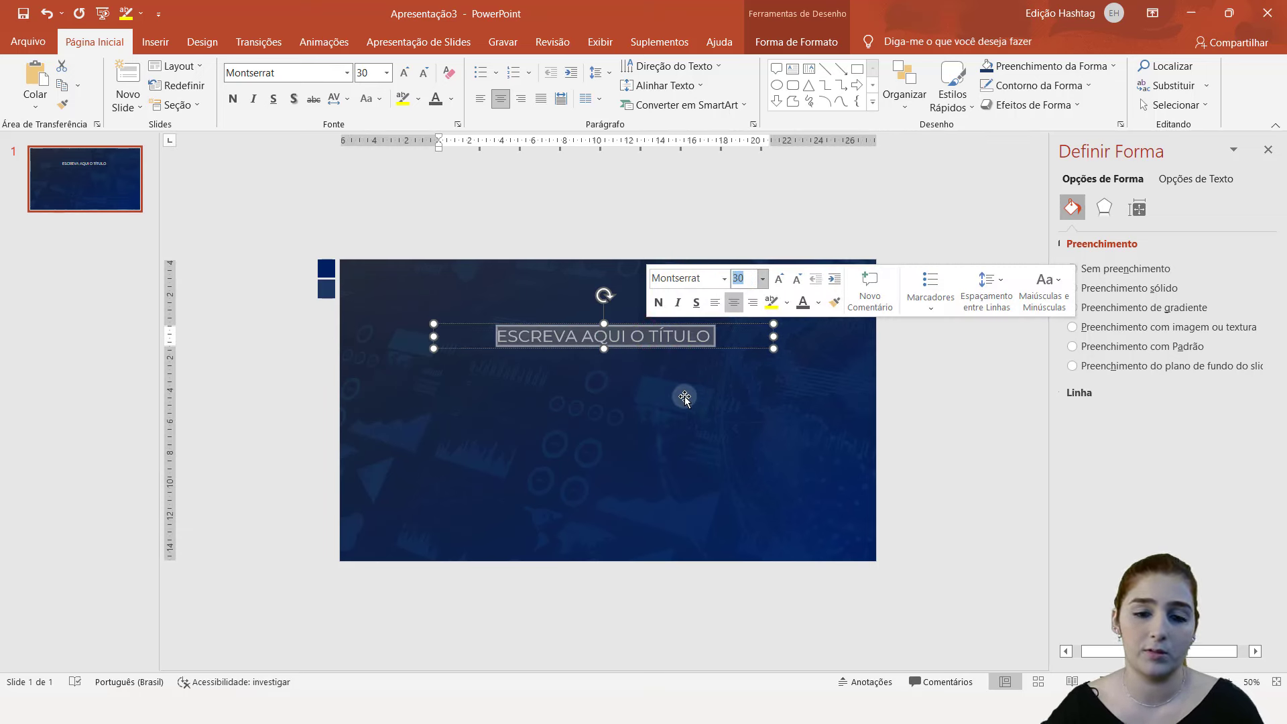
pyautogui.moveTo(640, 326); pyautogui.dragTo(631, 343)
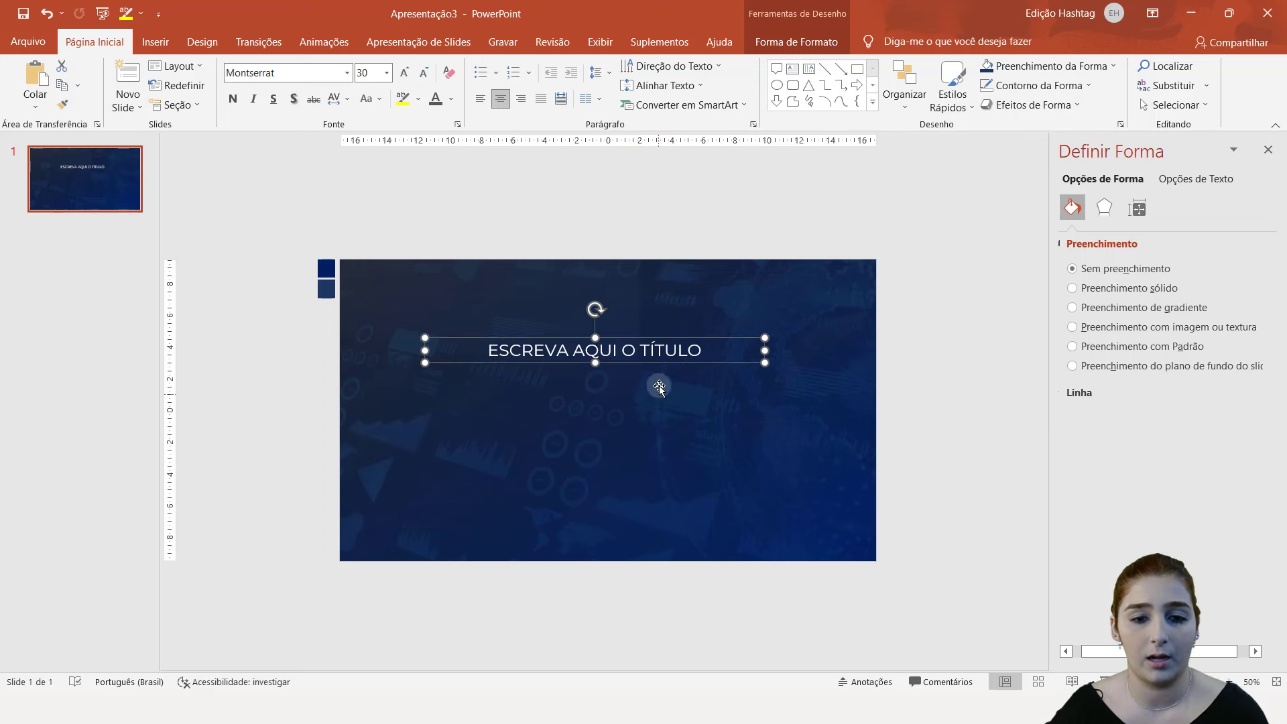
# - Draw a new text box just below the title line
pyautogui.click(793, 68)
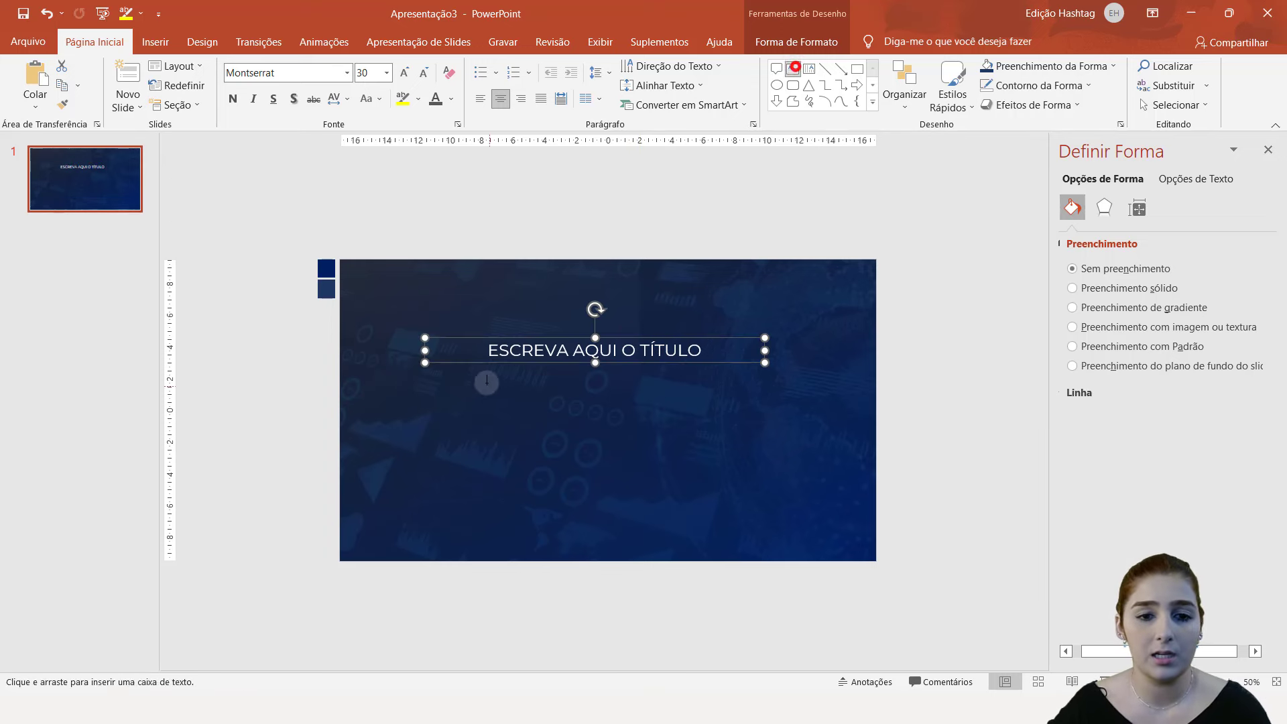
pyautogui.moveTo(429, 386); pyautogui.dragTo(795, 466)
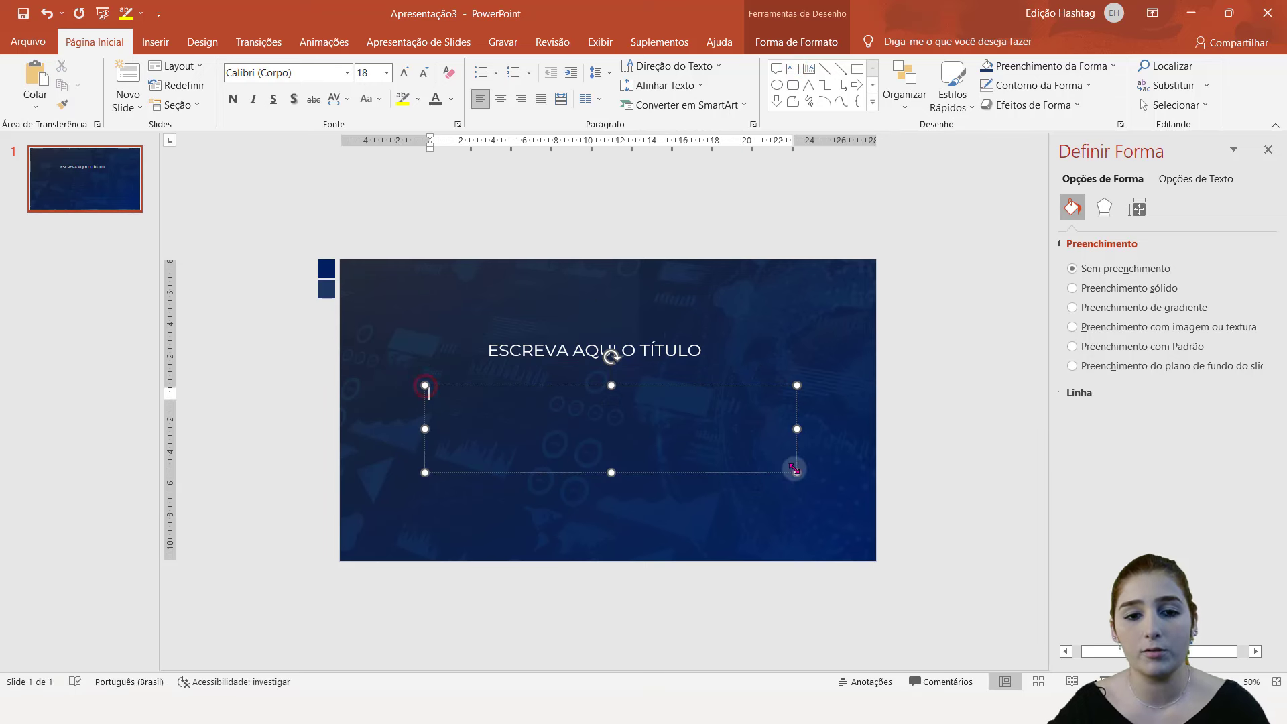
pyautogui.click(680, 344)
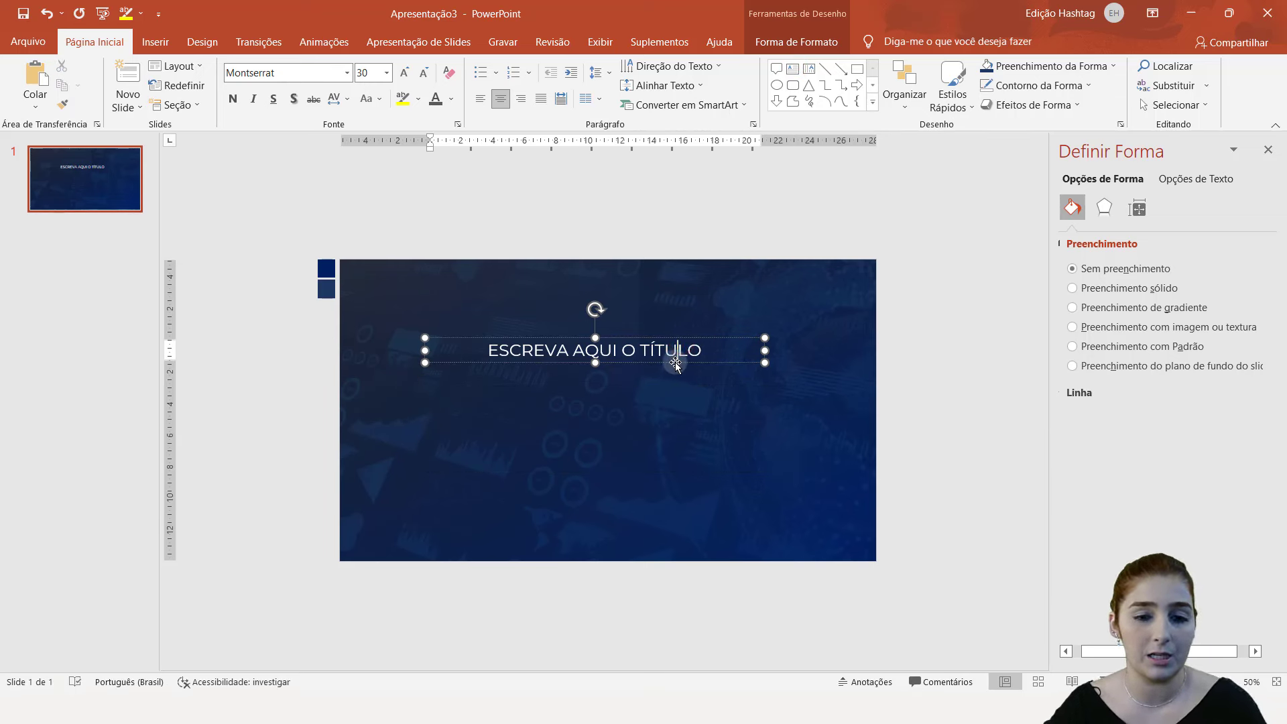
pyautogui.click(877, 243)
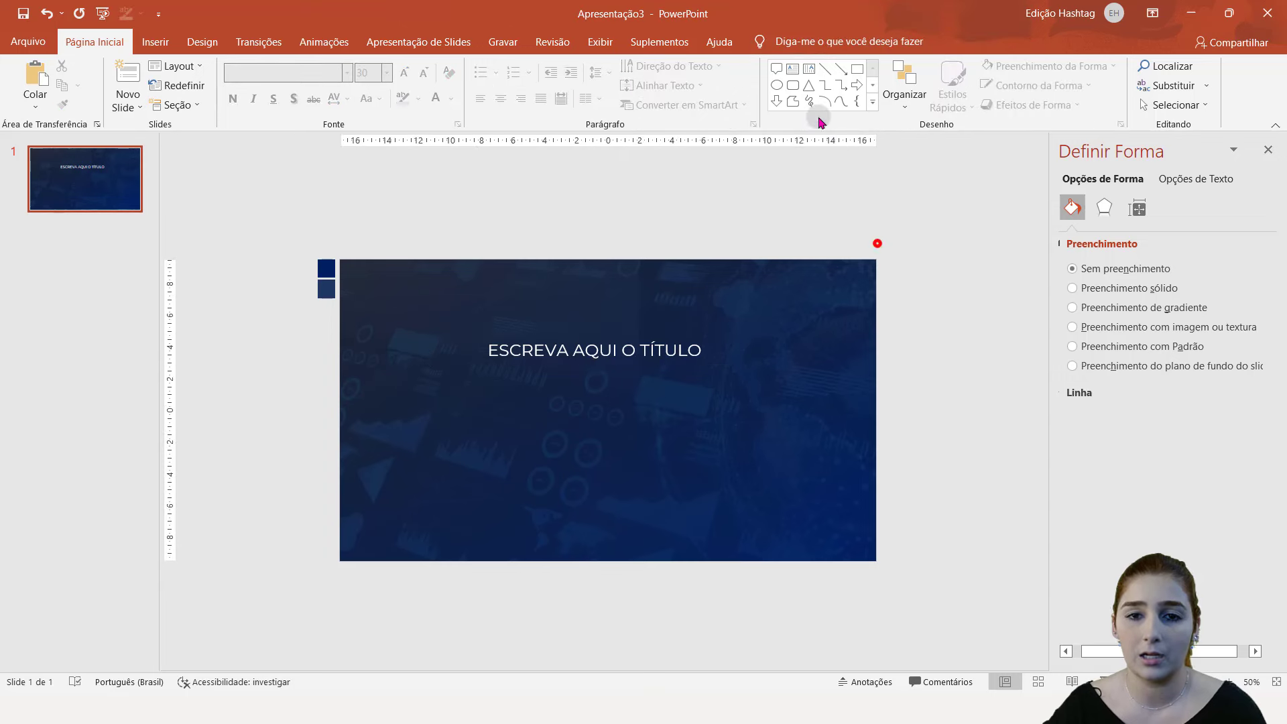
pyautogui.click(792, 69)
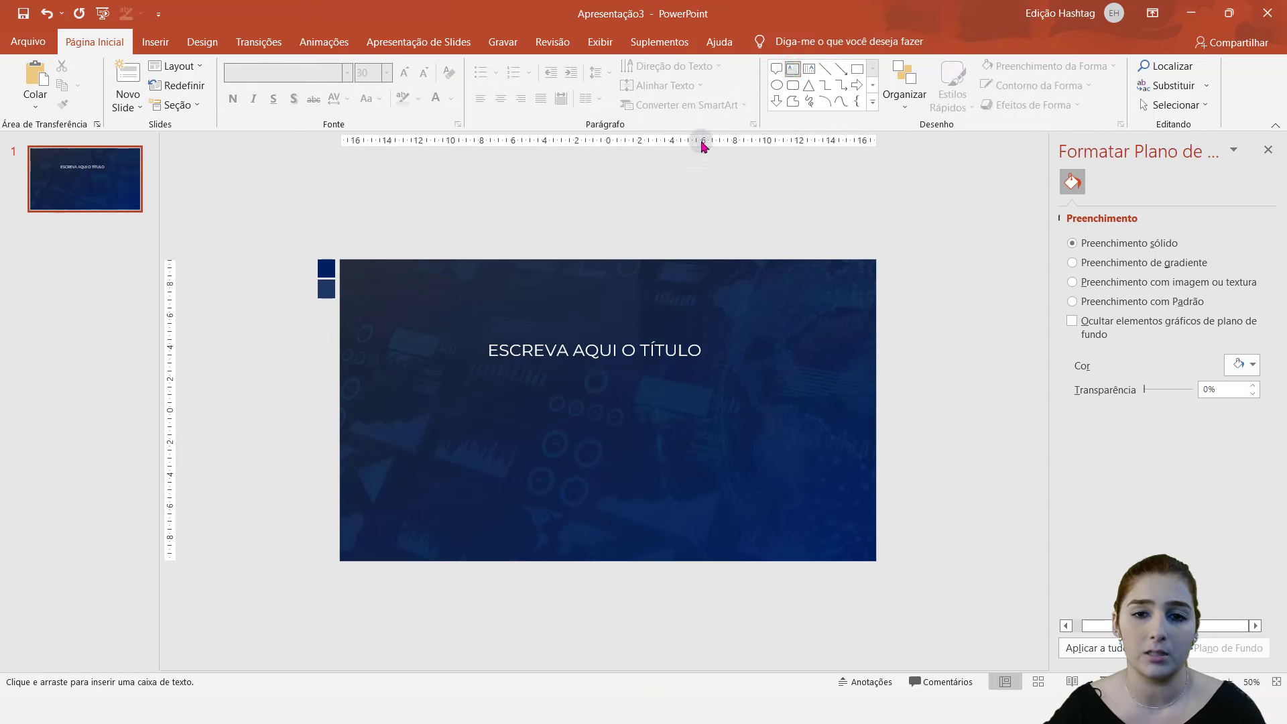
pyautogui.moveTo(457, 388); pyautogui.dragTo(802, 508)
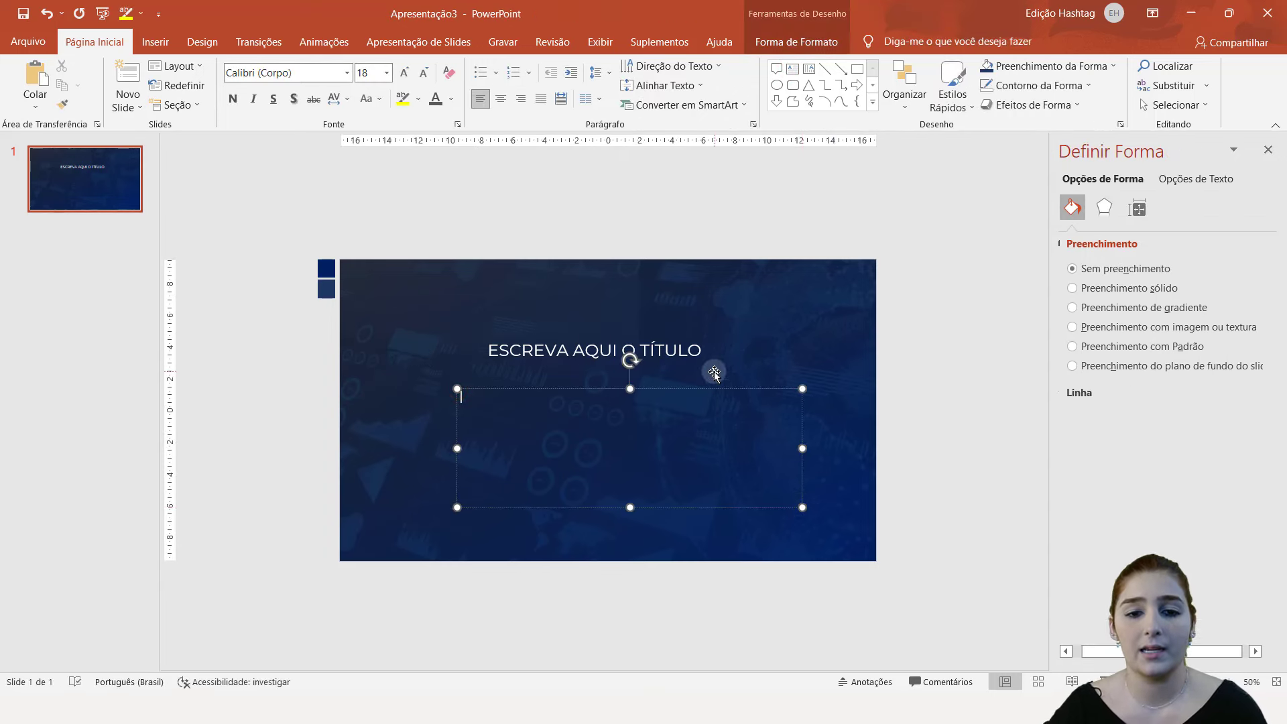
pyautogui.moveTo(714, 376); pyautogui.dragTo(676, 368)
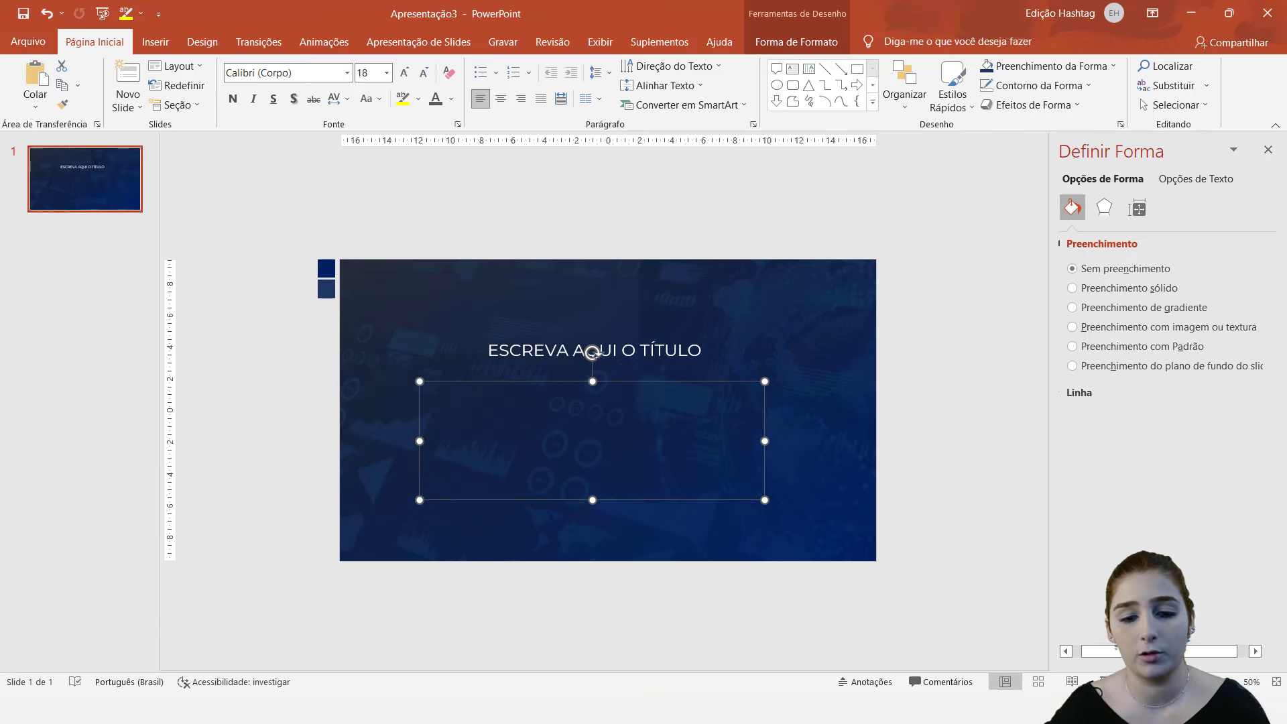
# - Paste 'DA APRESENTAÇÃO' from the Gabarito deck into the new box and enlarge it to 54 pt
pyautogui.click(597, 663)
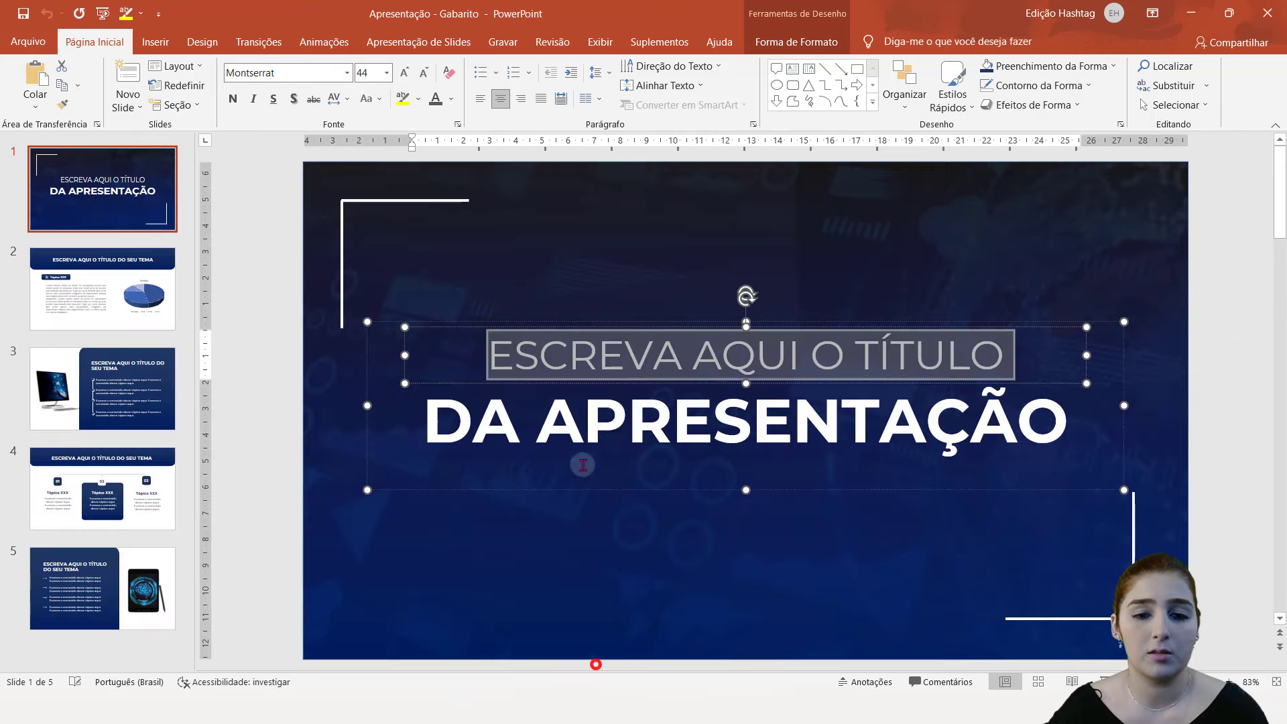
pyautogui.click(609, 422)
pyautogui.tripleClick(609, 422)
pyautogui.hotkey('ctrl', 'c')
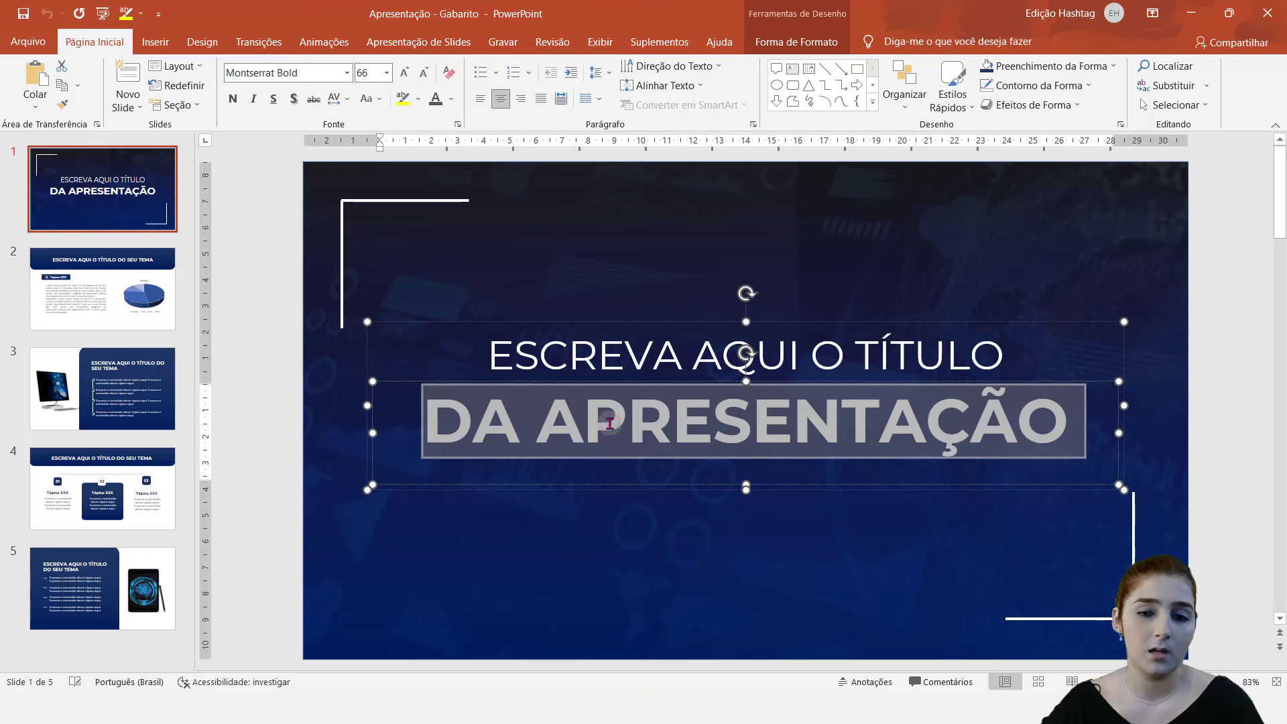
pyautogui.click(656, 683)
pyautogui.click(696, 612)
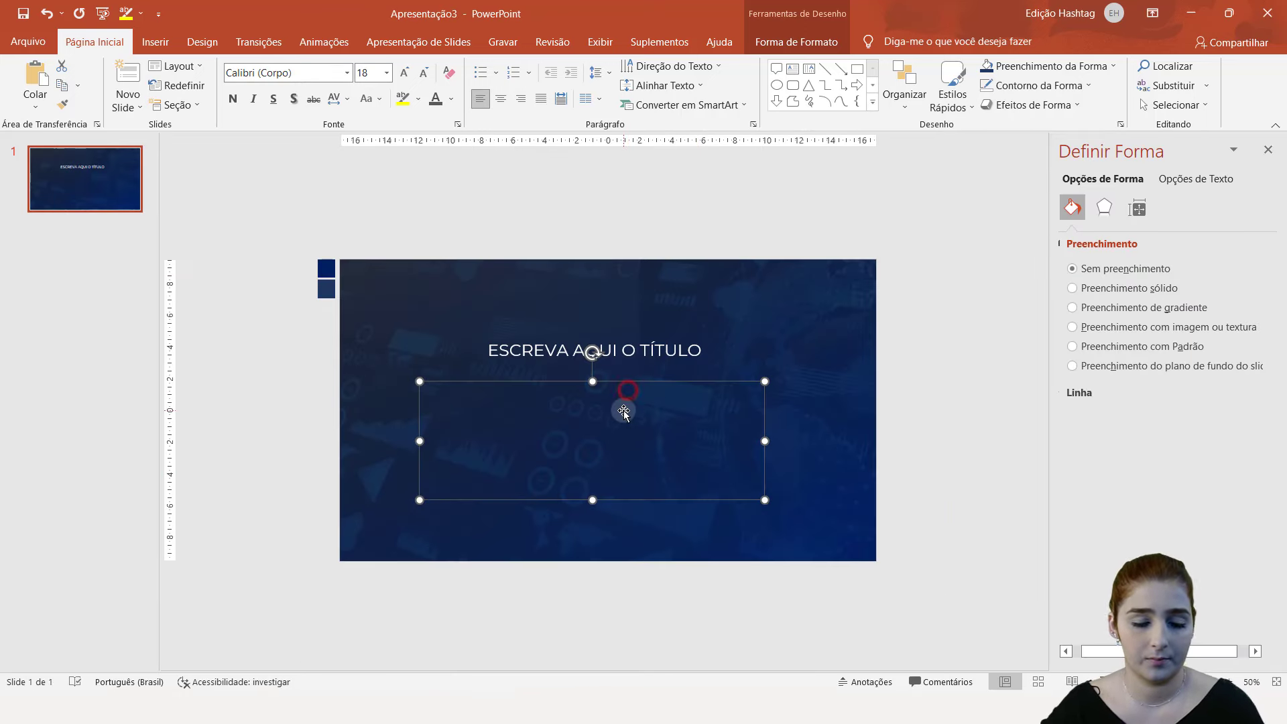
pyautogui.hotkey('ctrl', 'v')
pyautogui.tripleClick(625, 390)
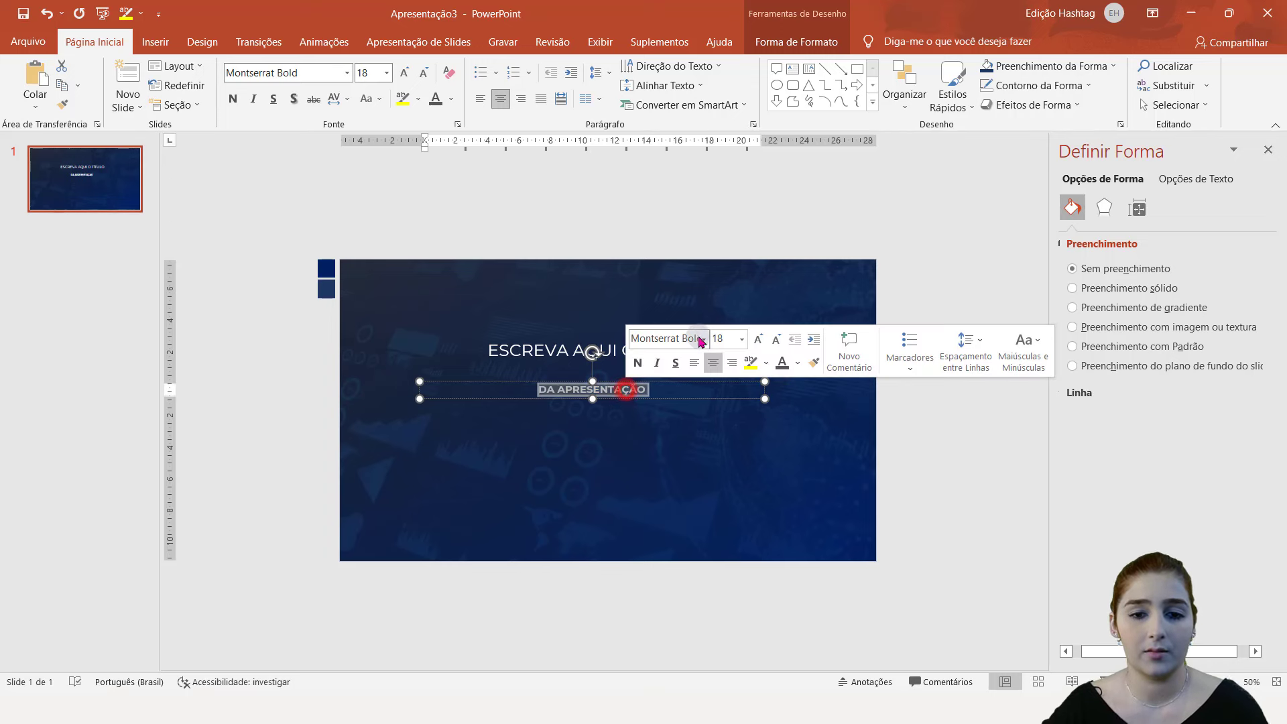
pyautogui.press('Return')
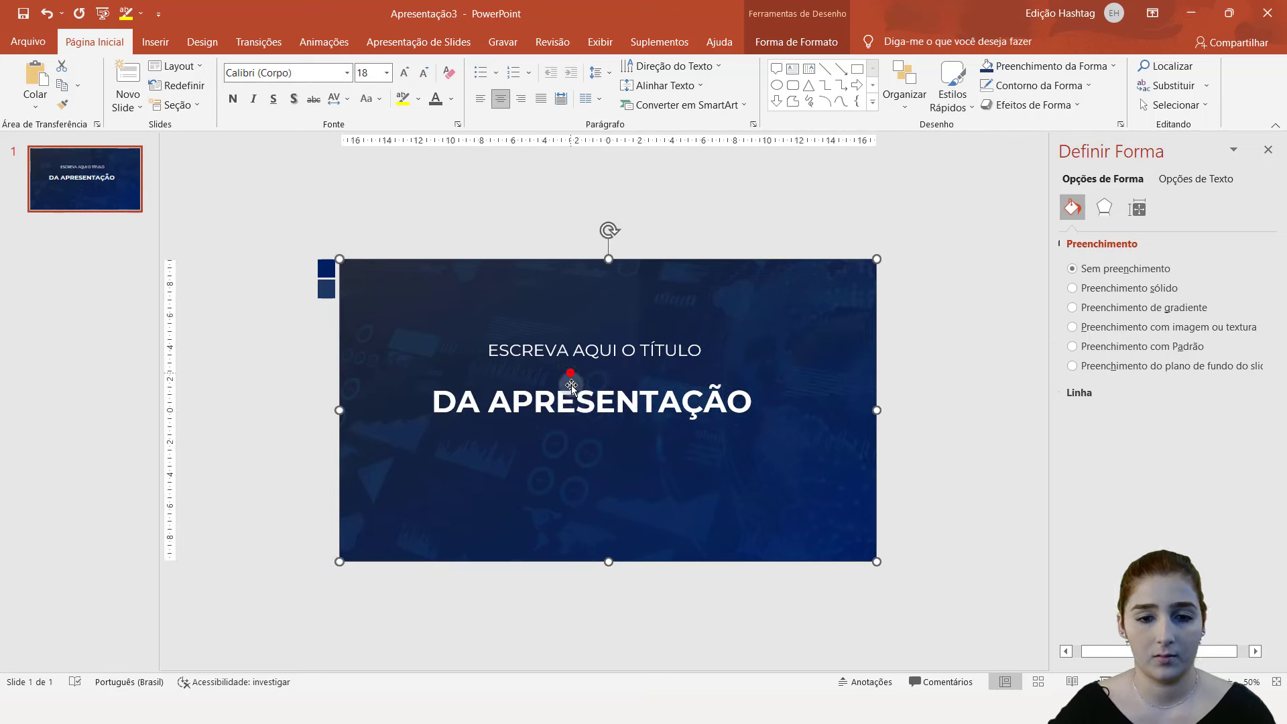
pyautogui.moveTo(601, 382); pyautogui.dragTo(626, 391)
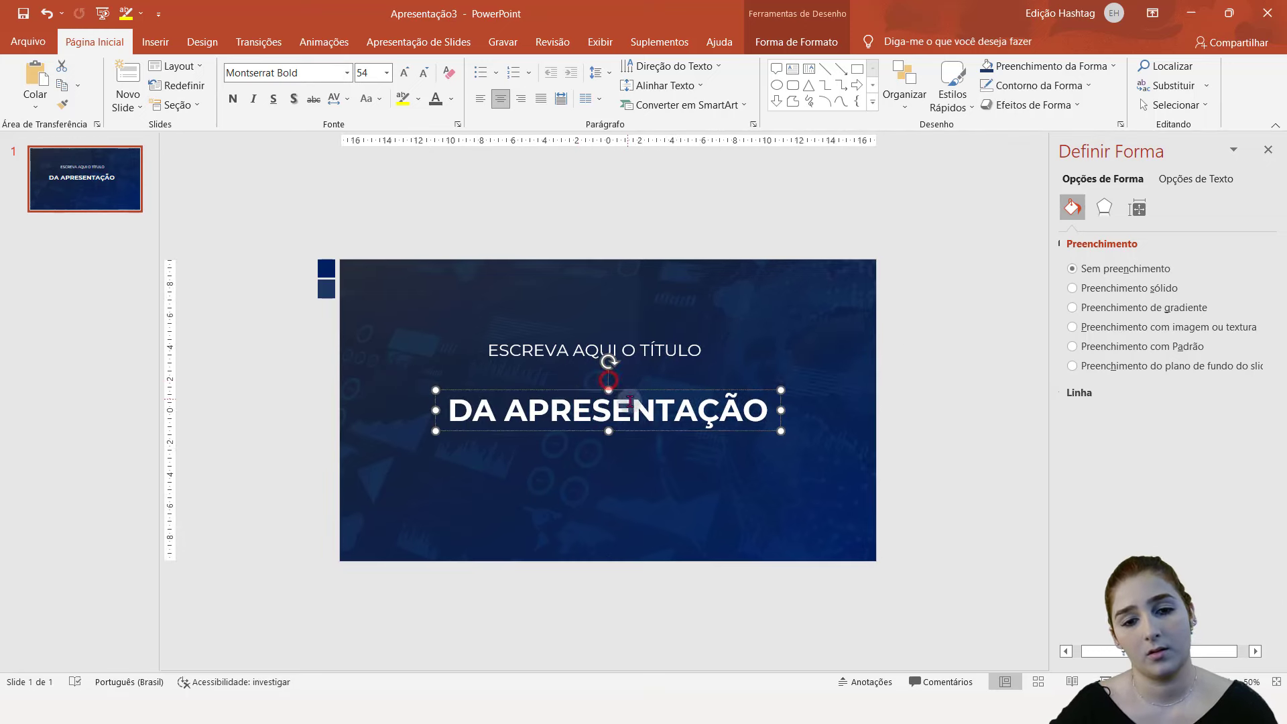
# - Set 'DA APRESENTAÇÃO' to 66 pt, widen it onto one line, and centre it under the title
pyautogui.tripleClick(633, 405)
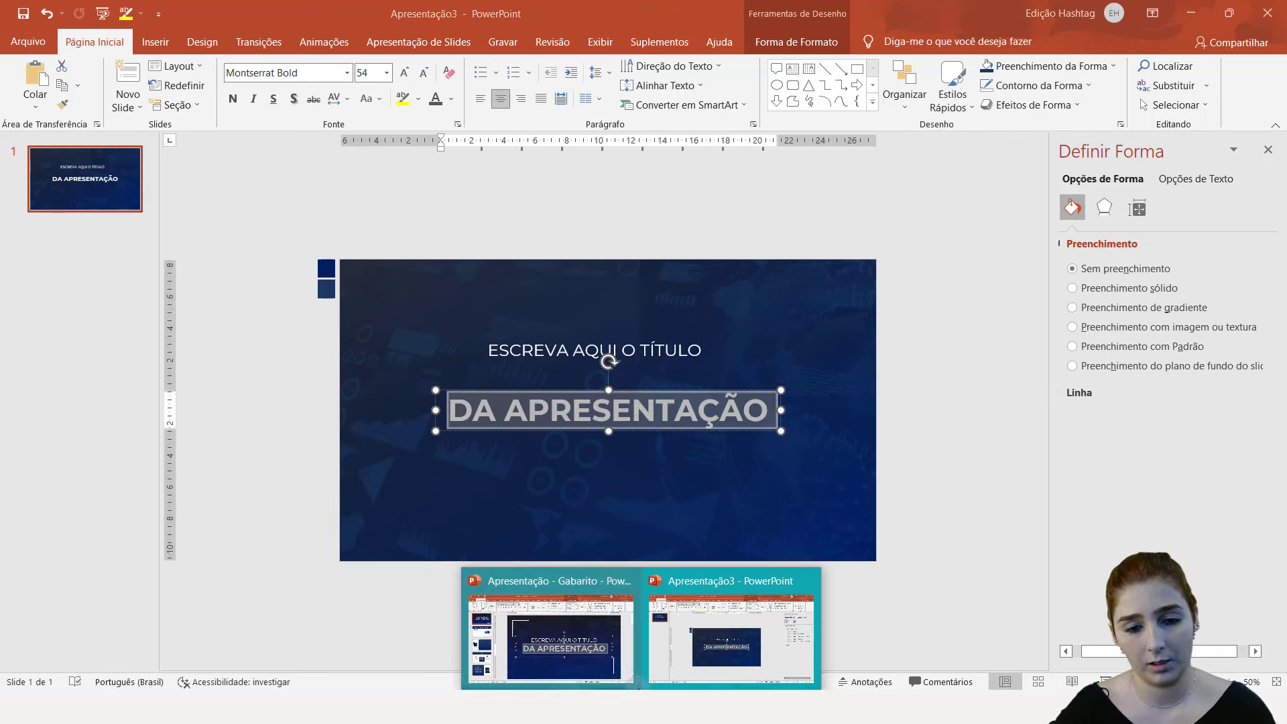
pyautogui.click(611, 673)
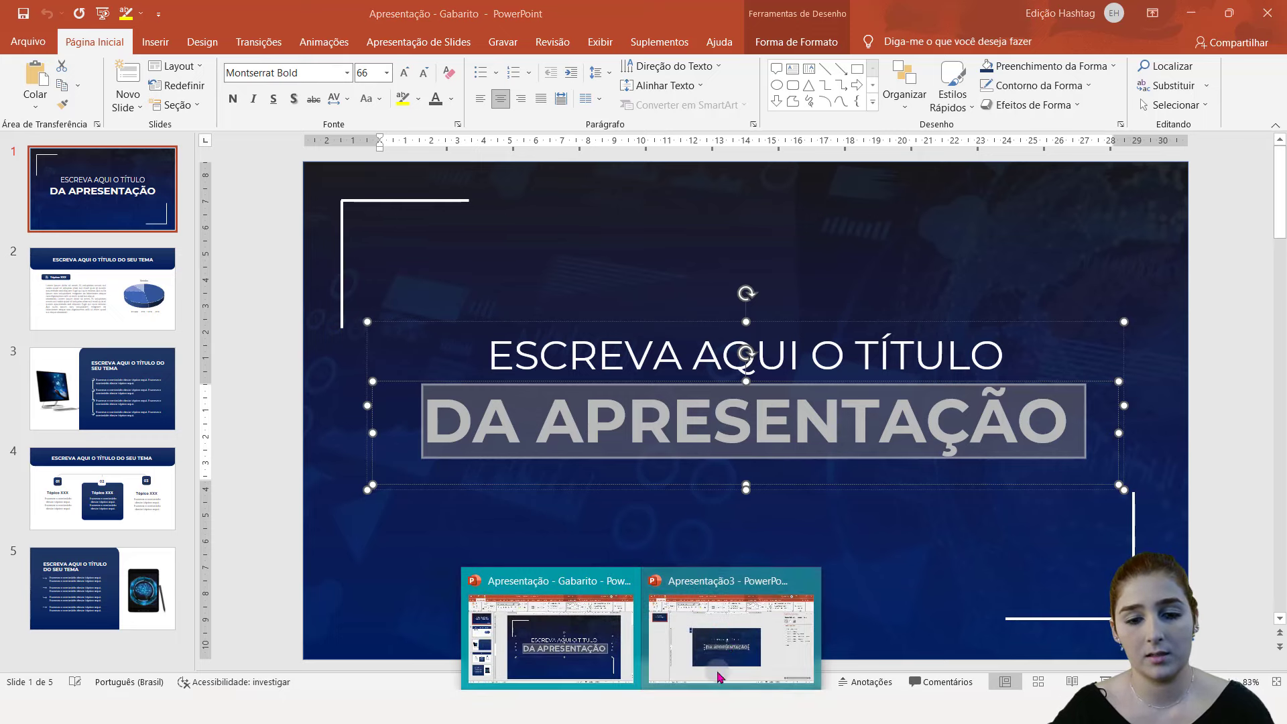
pyautogui.click(726, 638)
pyautogui.click(377, 73)
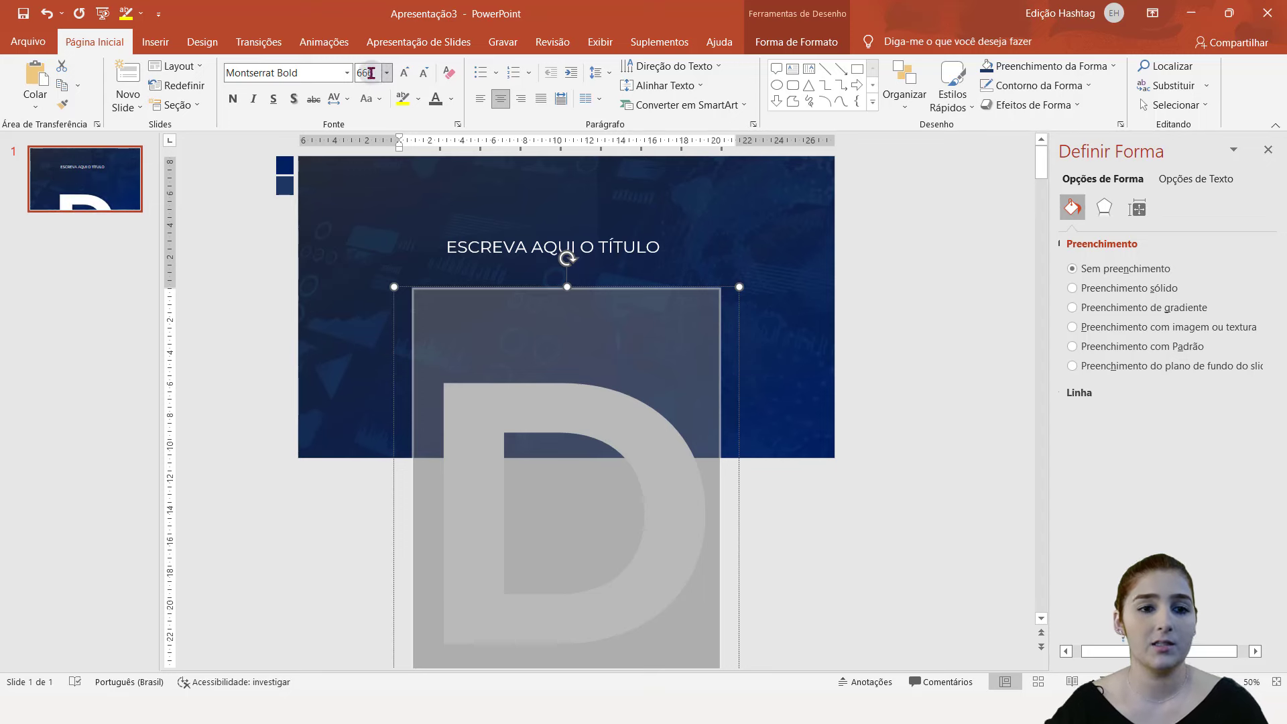
pyautogui.click(373, 73)
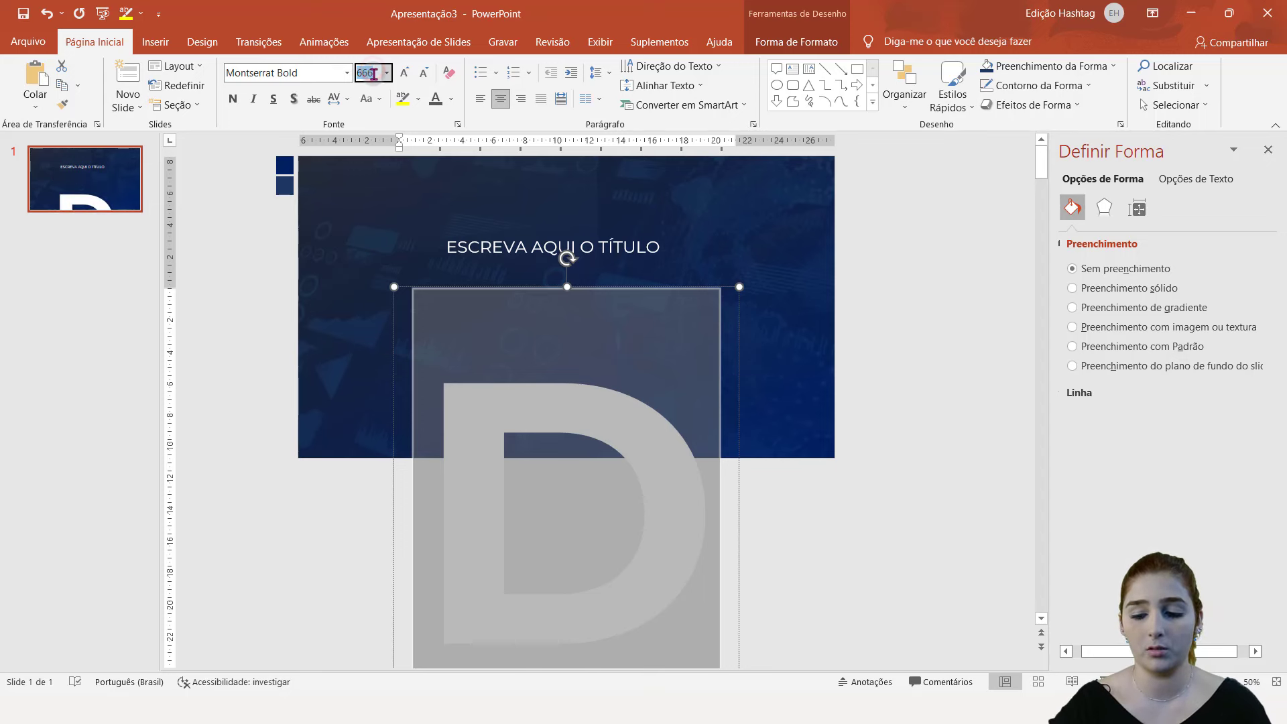
pyautogui.press('Return')
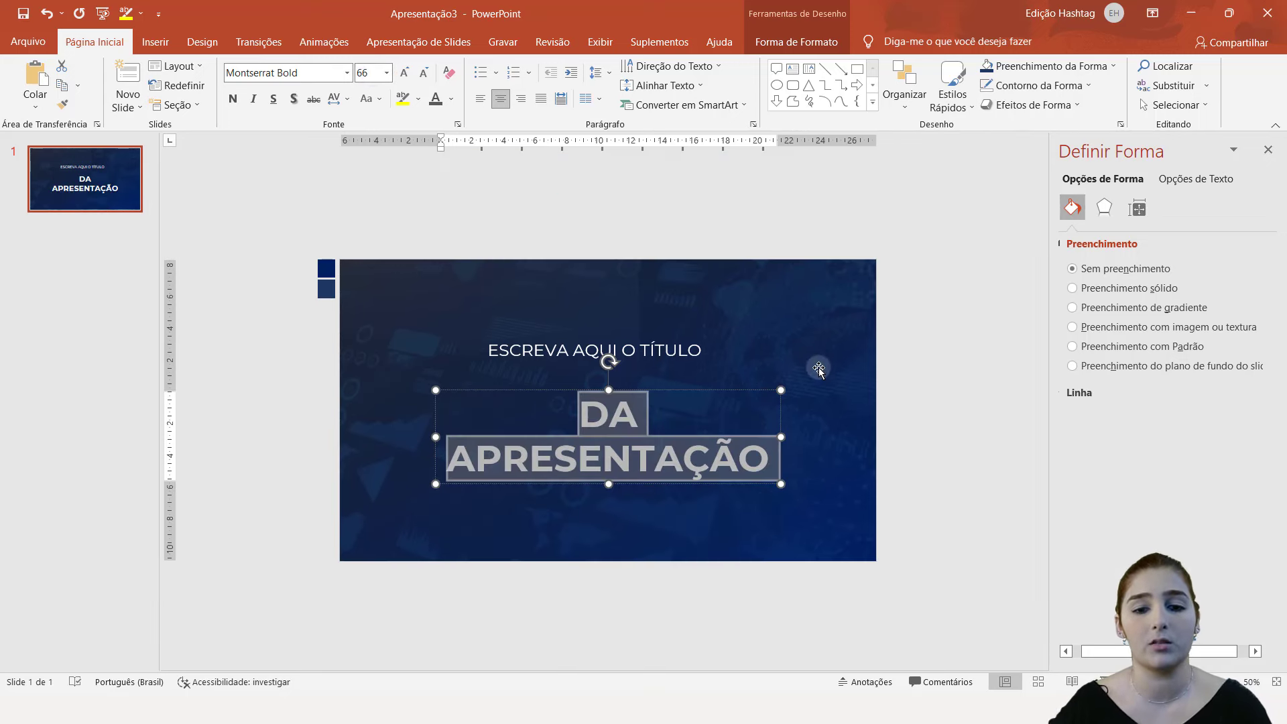
pyautogui.moveTo(784, 436); pyautogui.dragTo(839, 437)
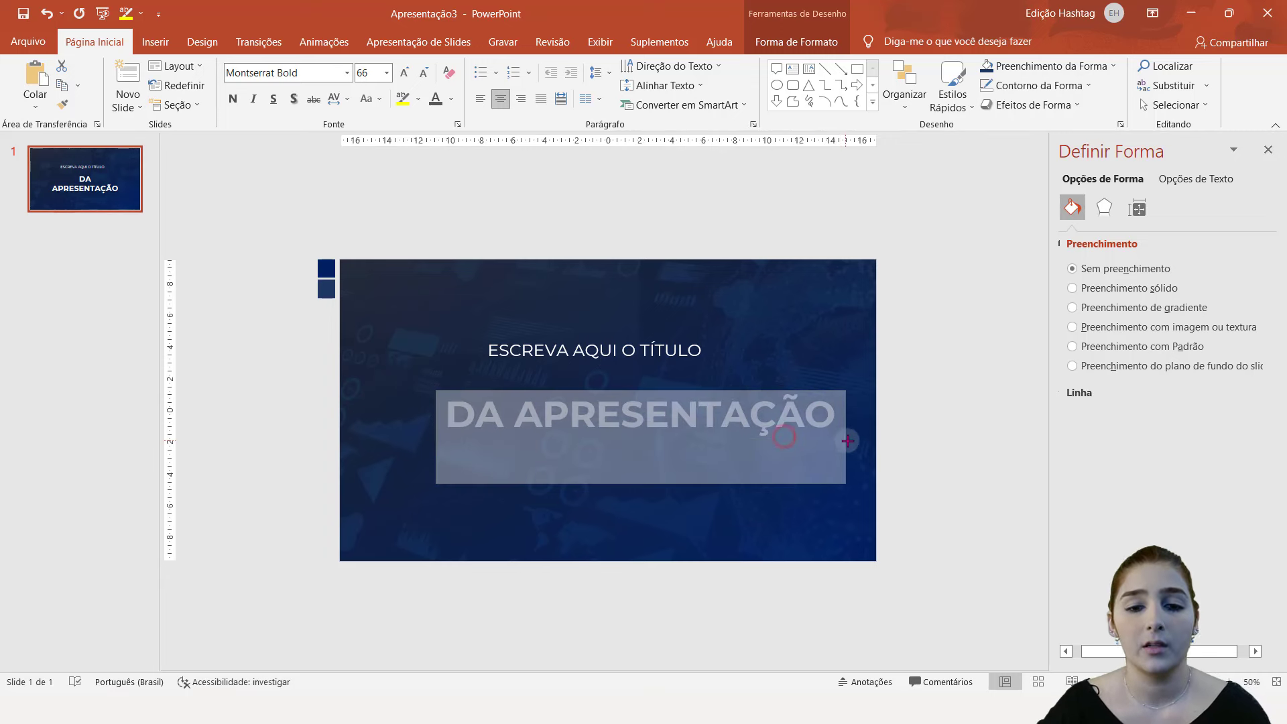
pyautogui.moveTo(776, 386); pyautogui.dragTo(733, 393)
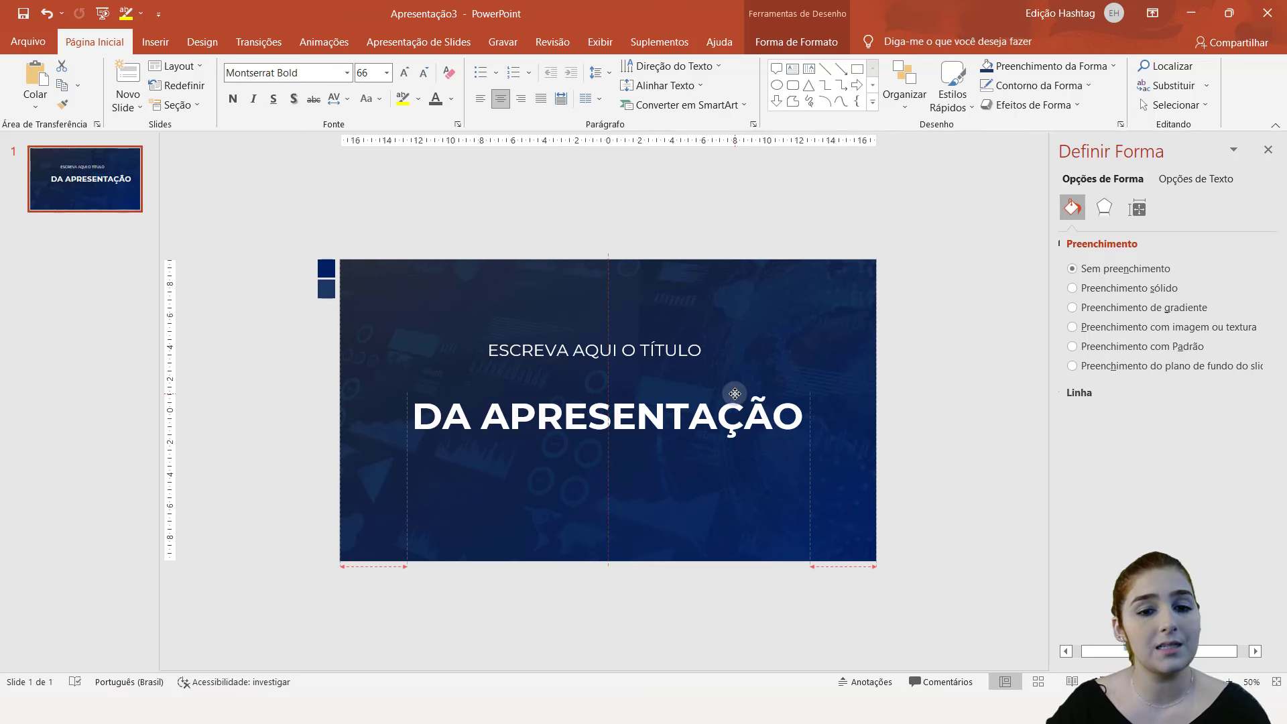
pyautogui.moveTo(735, 394); pyautogui.dragTo(735, 394)
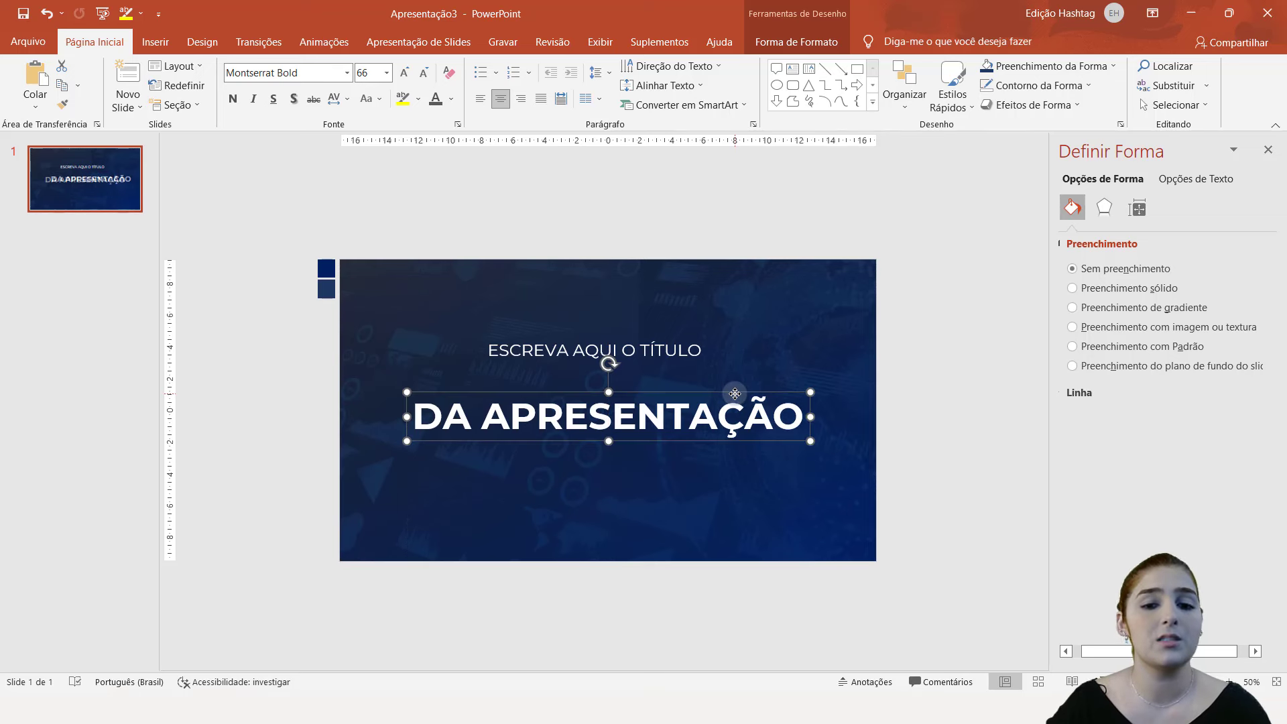
# - Centre the DA APRESENTAÇÃO box horizontally on the slide
pyautogui.click(903, 105)
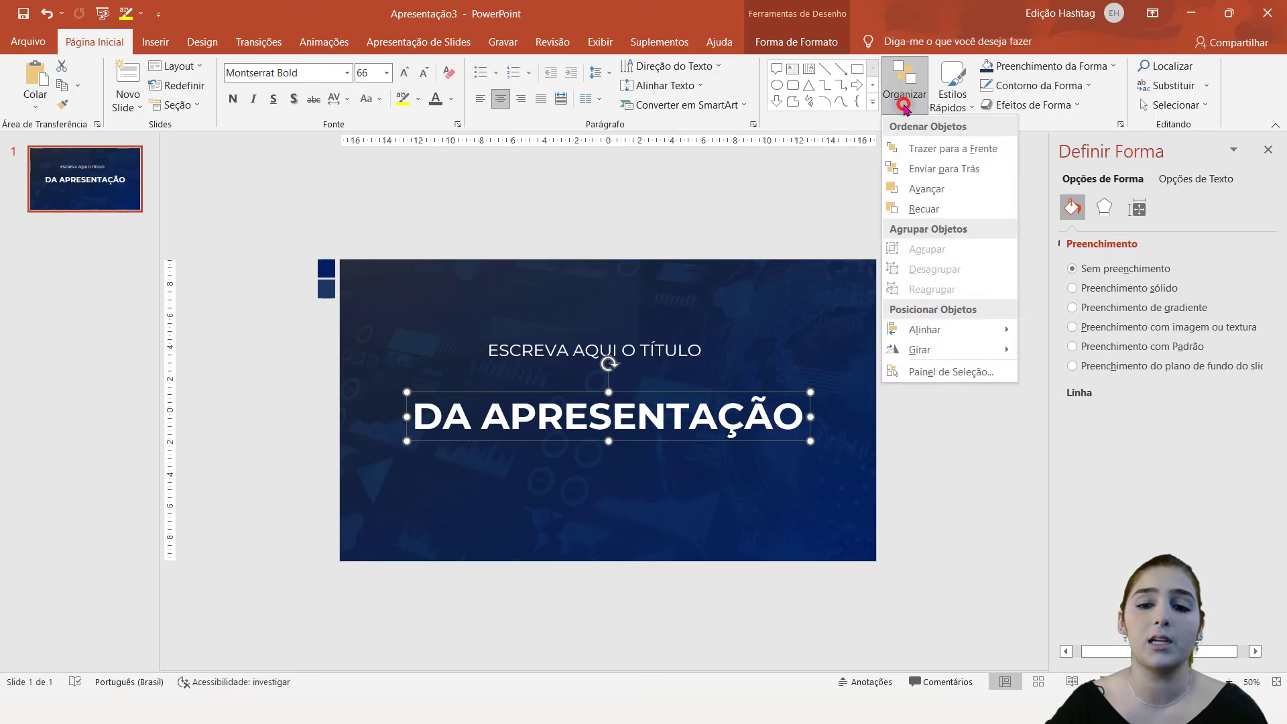
pyautogui.click(932, 323)
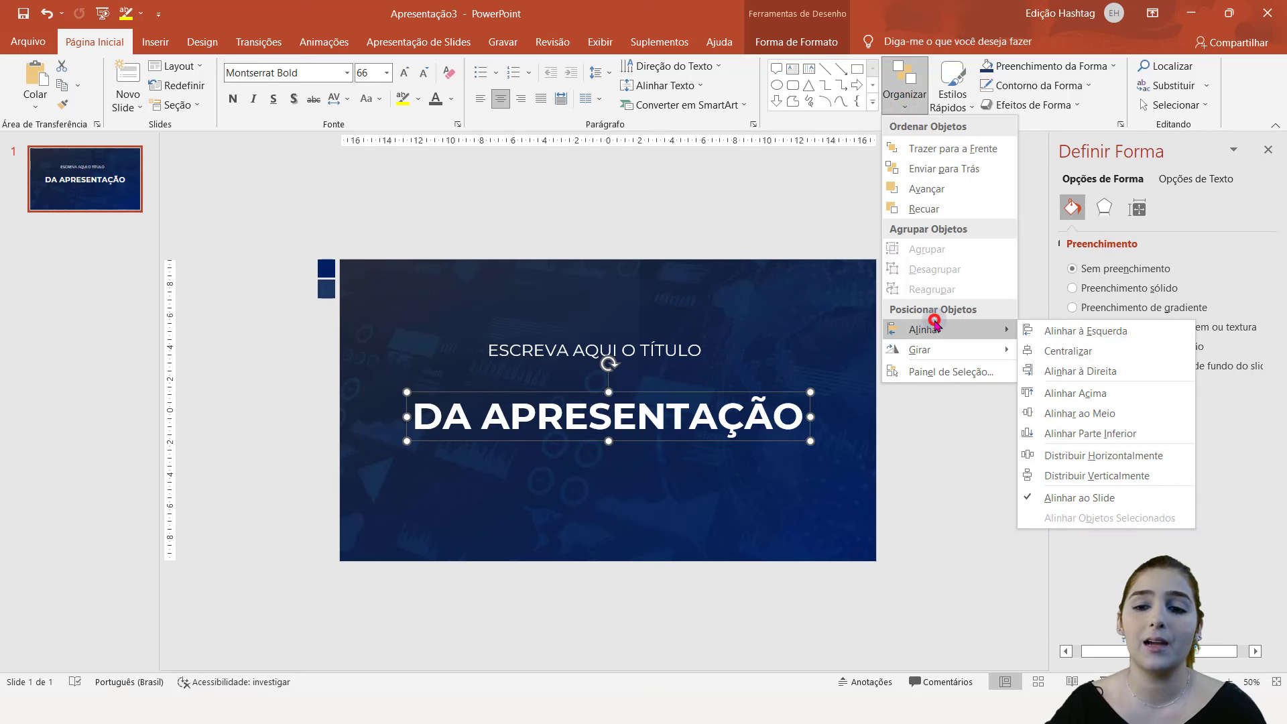
pyautogui.click(1068, 355)
# - Set the ESCREVA AQUI O TÍTULO line to 44 pt and move it down above DA APRESENTAÇÃO
pyautogui.click(637, 349)
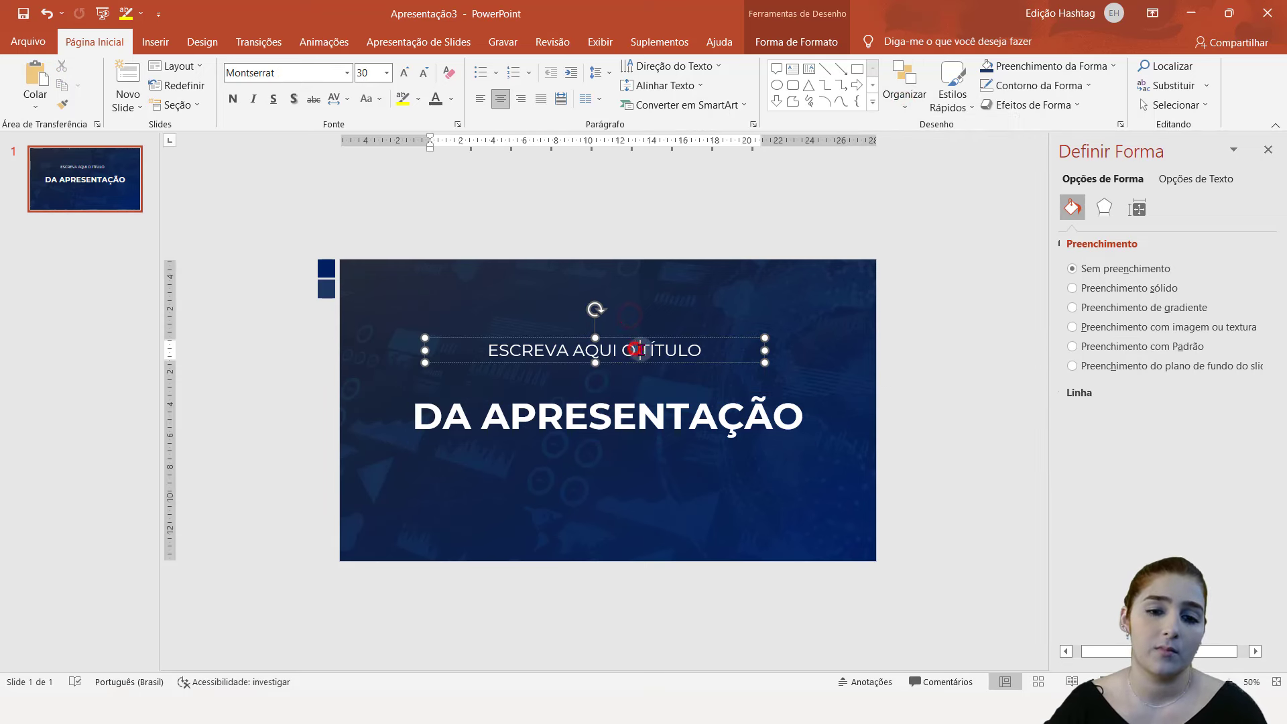
pyautogui.tripleClick(636, 349)
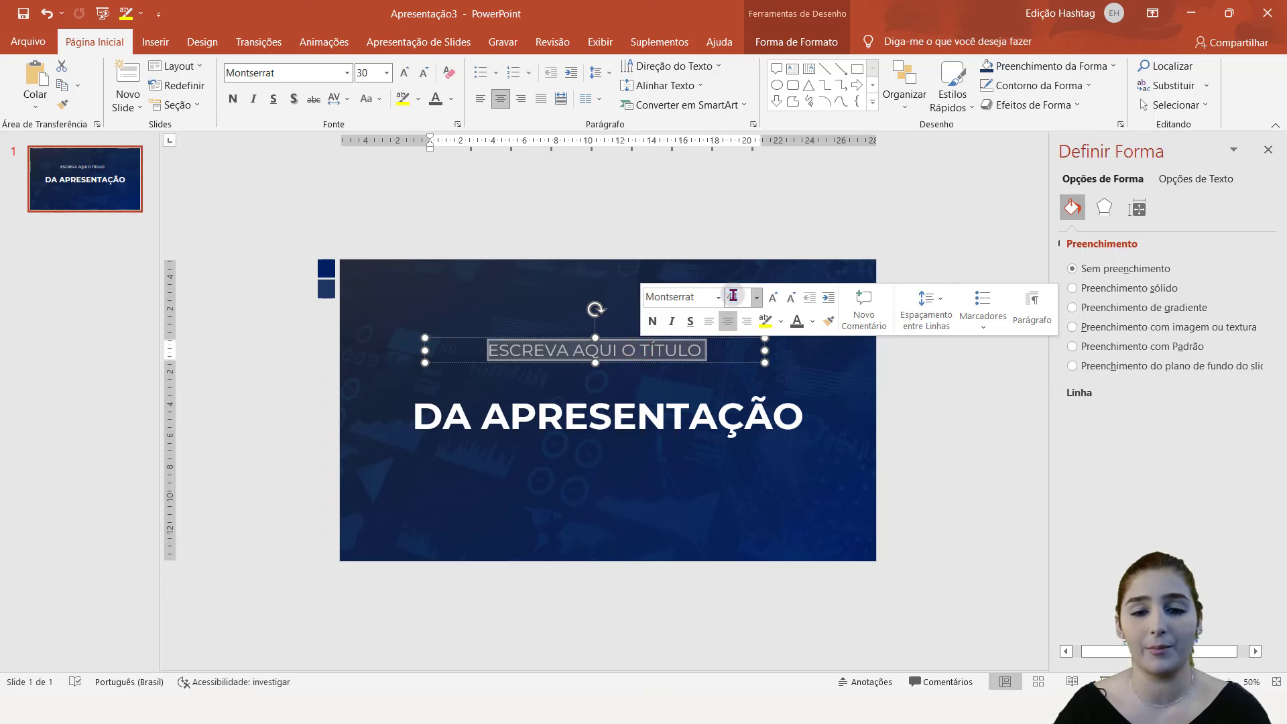
pyautogui.write('4')
pyautogui.press('Return')
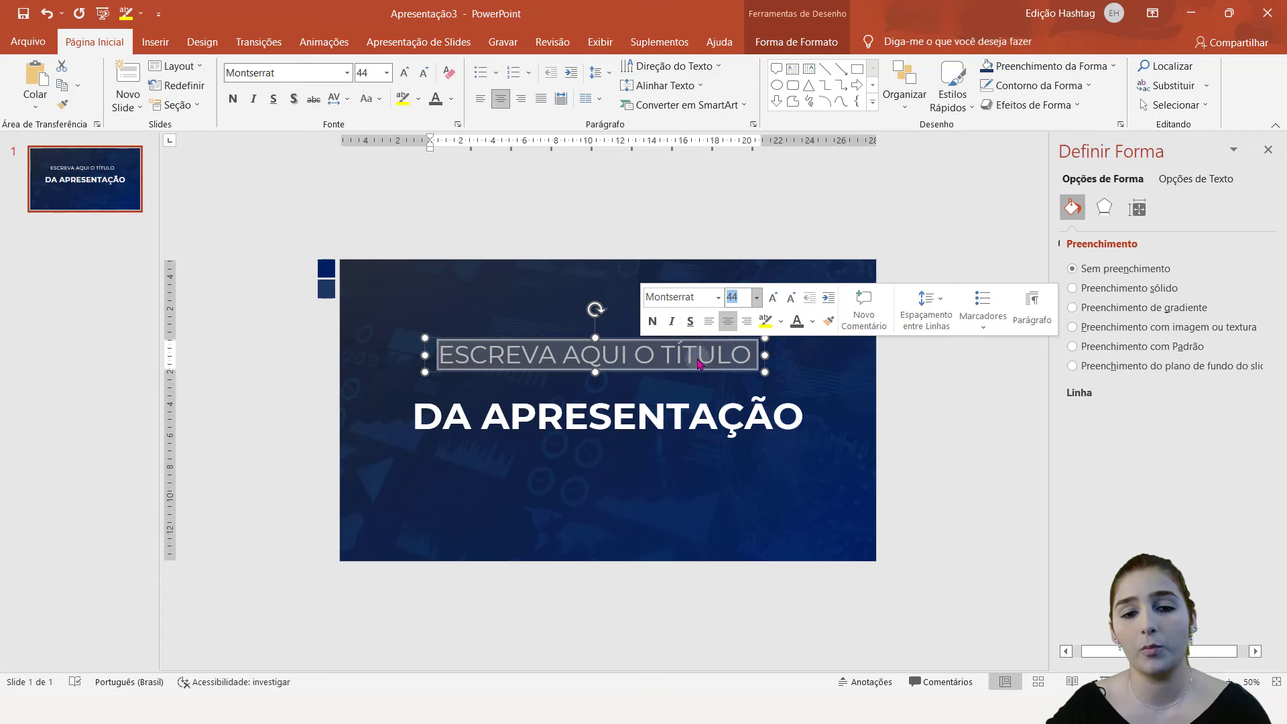
pyautogui.moveTo(623, 337); pyautogui.dragTo(630, 357)
# - Draw a straight vertical line to the left of the title block
pyautogui.click(922, 354)
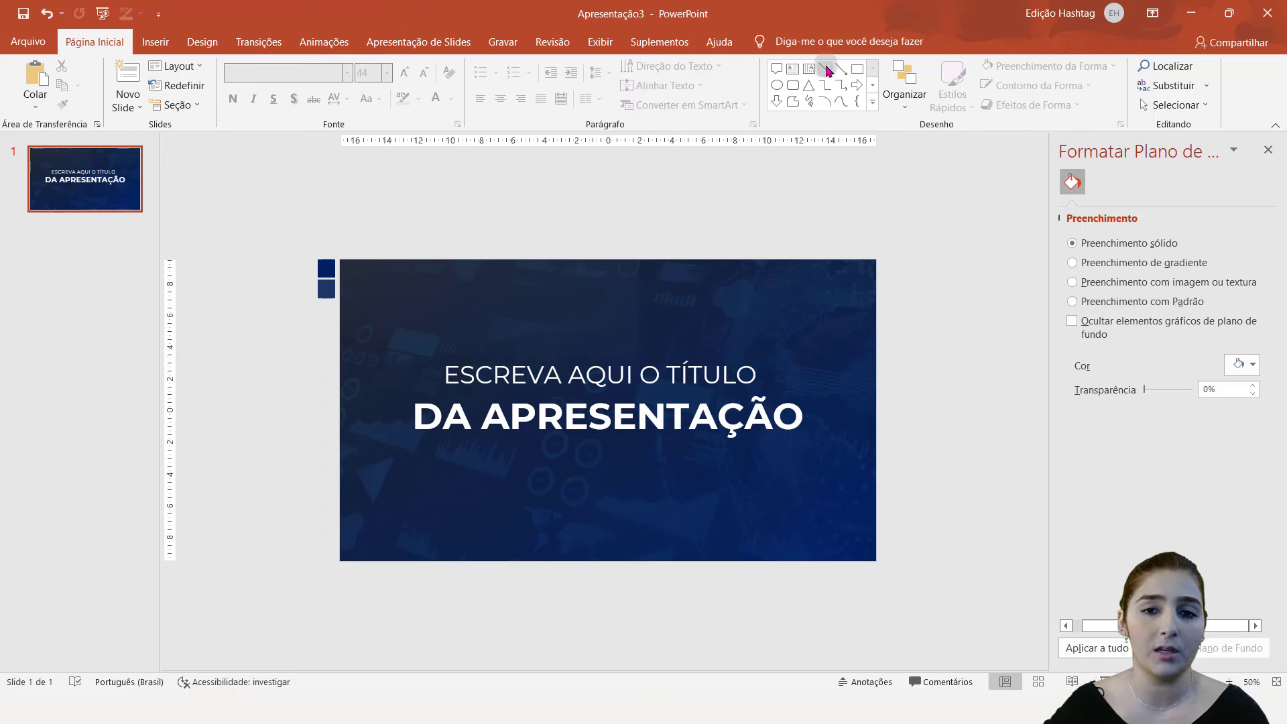
pyautogui.click(827, 69)
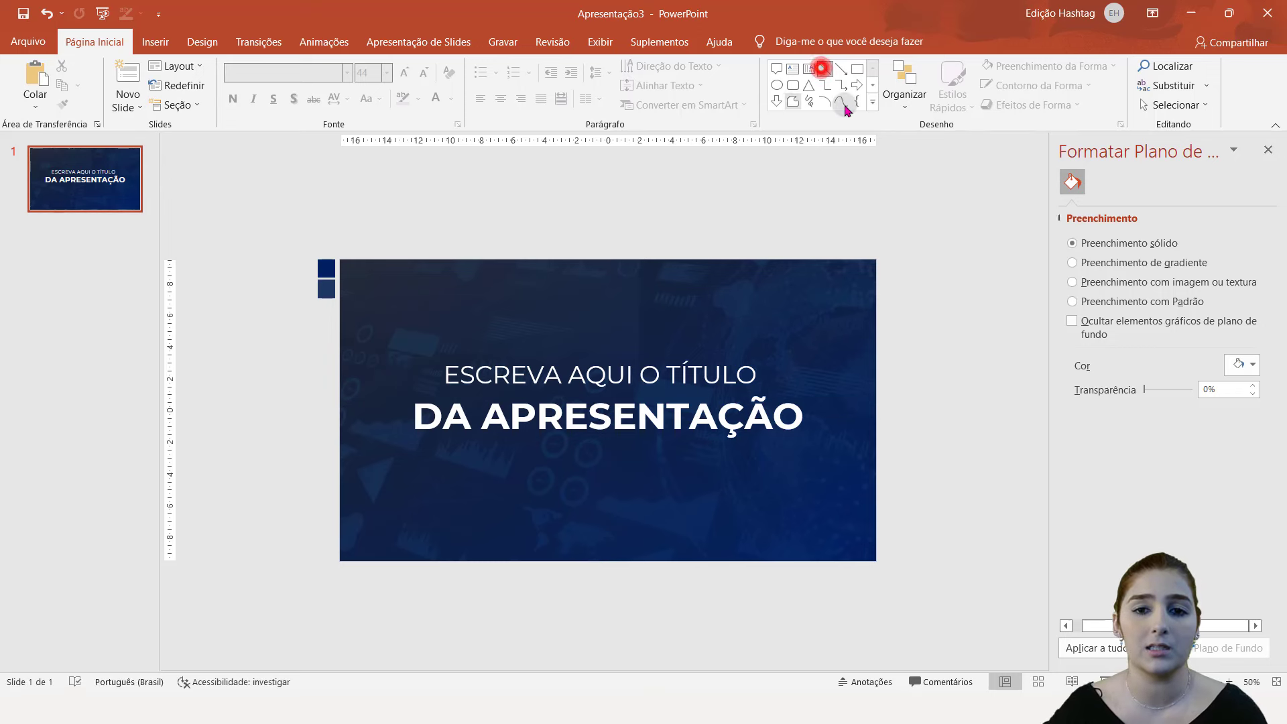
pyautogui.click(871, 101)
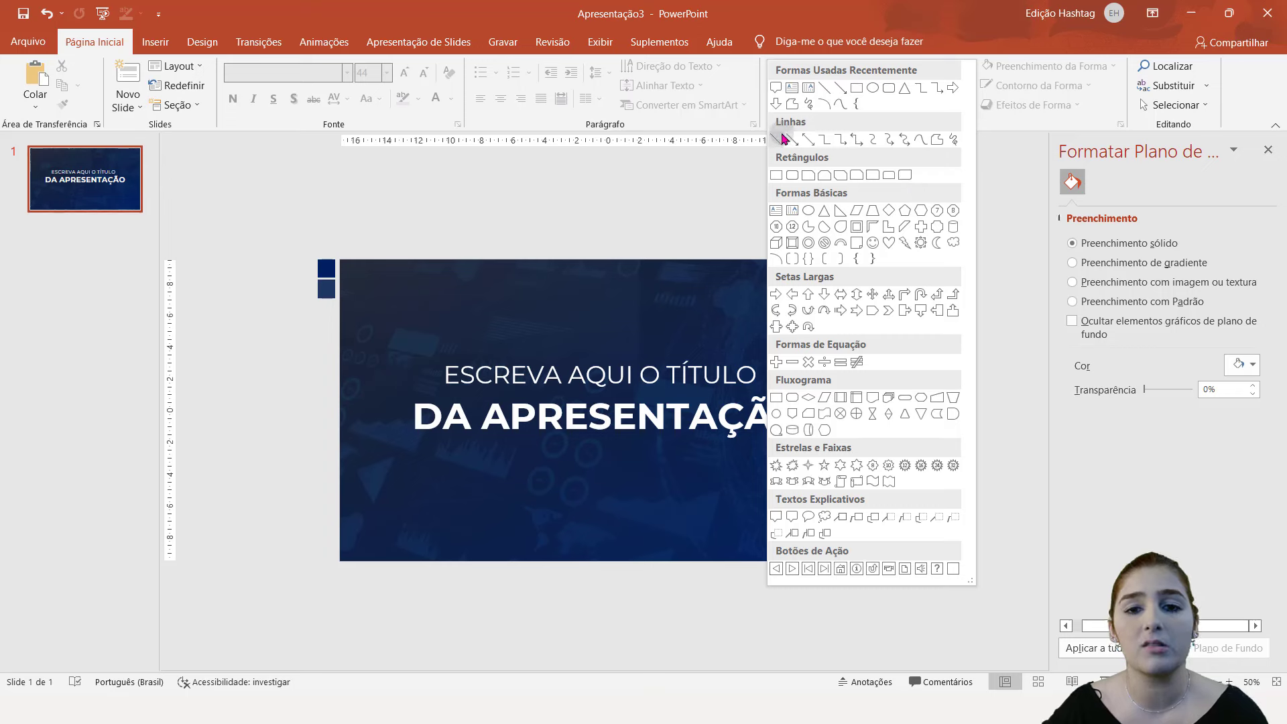
pyautogui.click(779, 139)
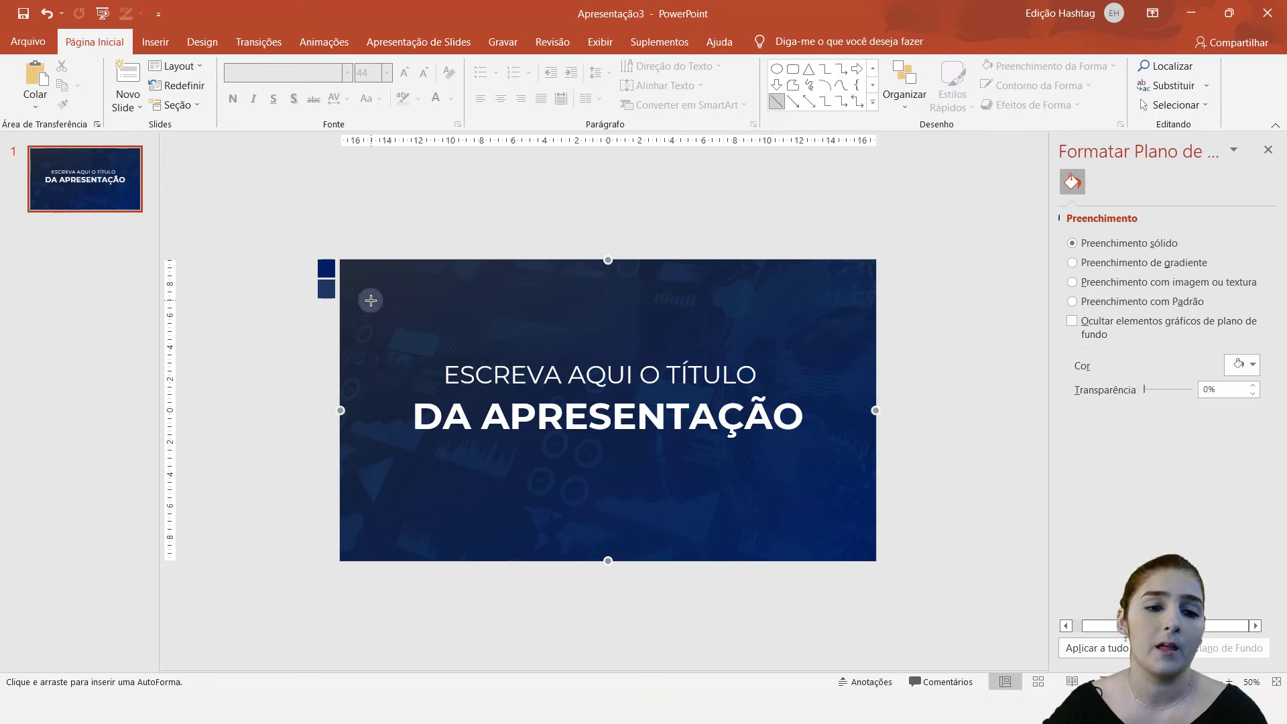
pyautogui.moveTo(371, 300); pyautogui.dragTo(371, 392)
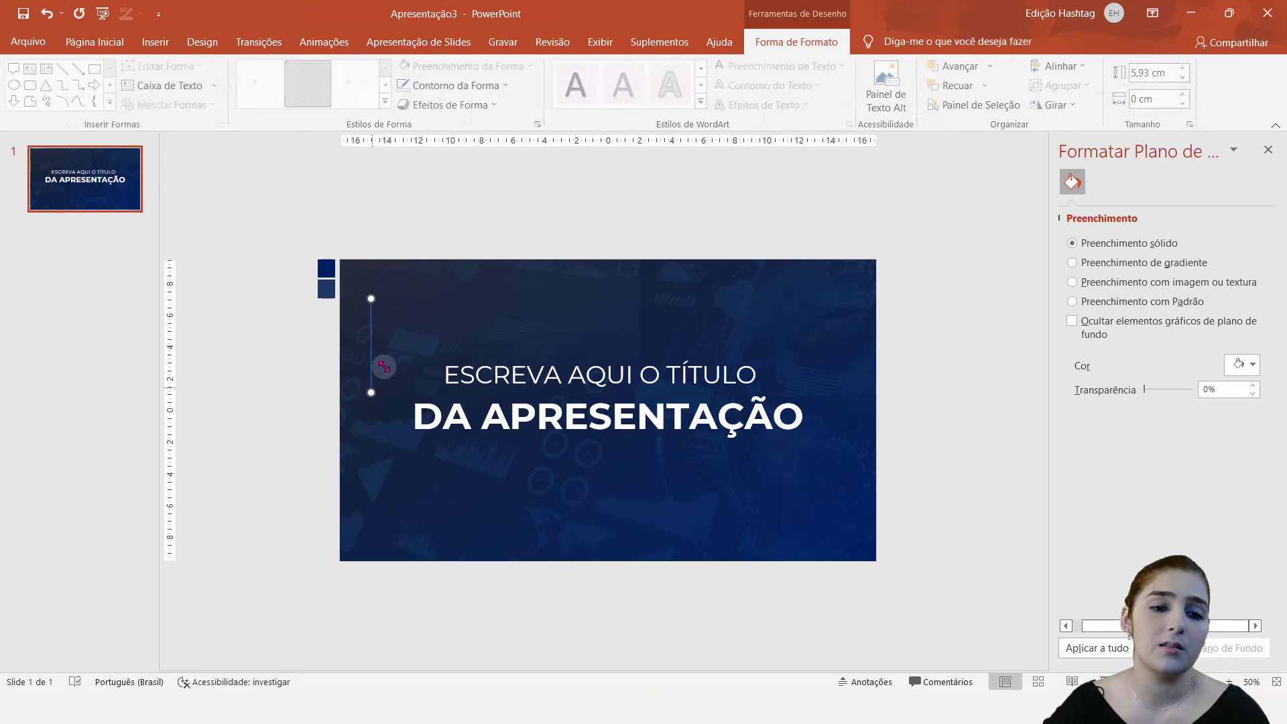
# - Give the vertical line a 3 pt white outline and nudge it slightly upward
pyautogui.click(465, 86)
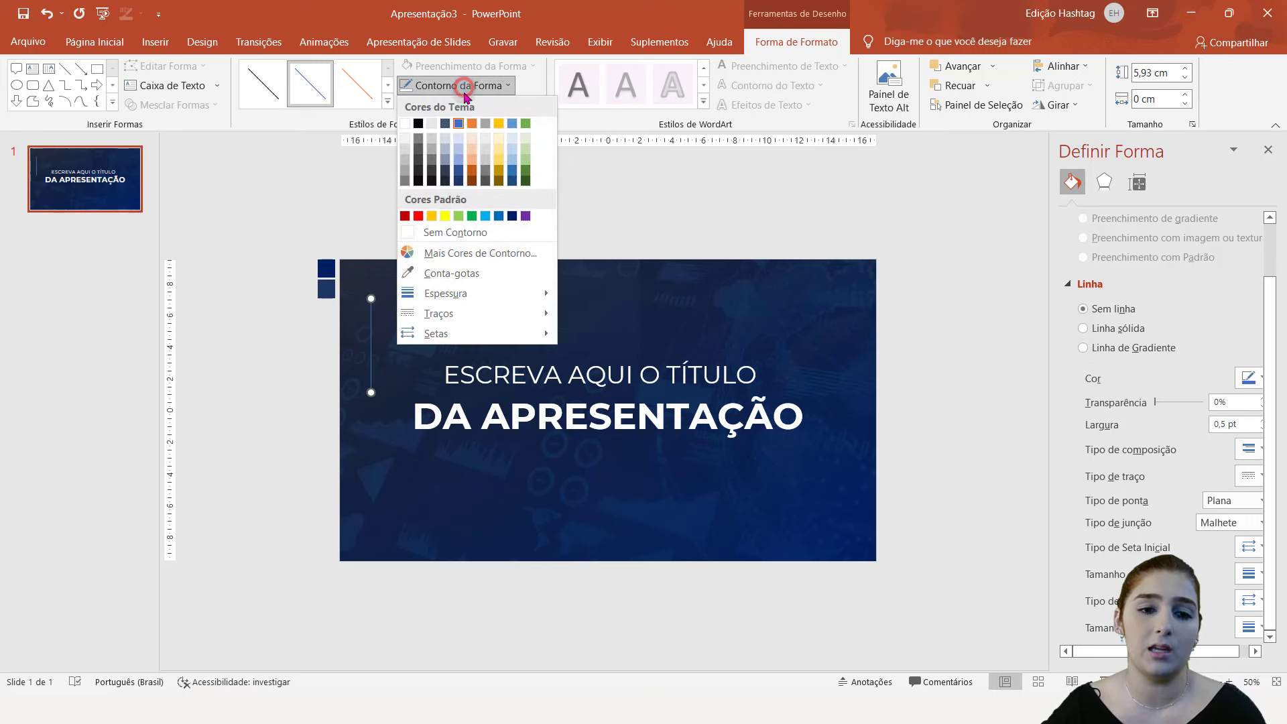
pyautogui.click(461, 301)
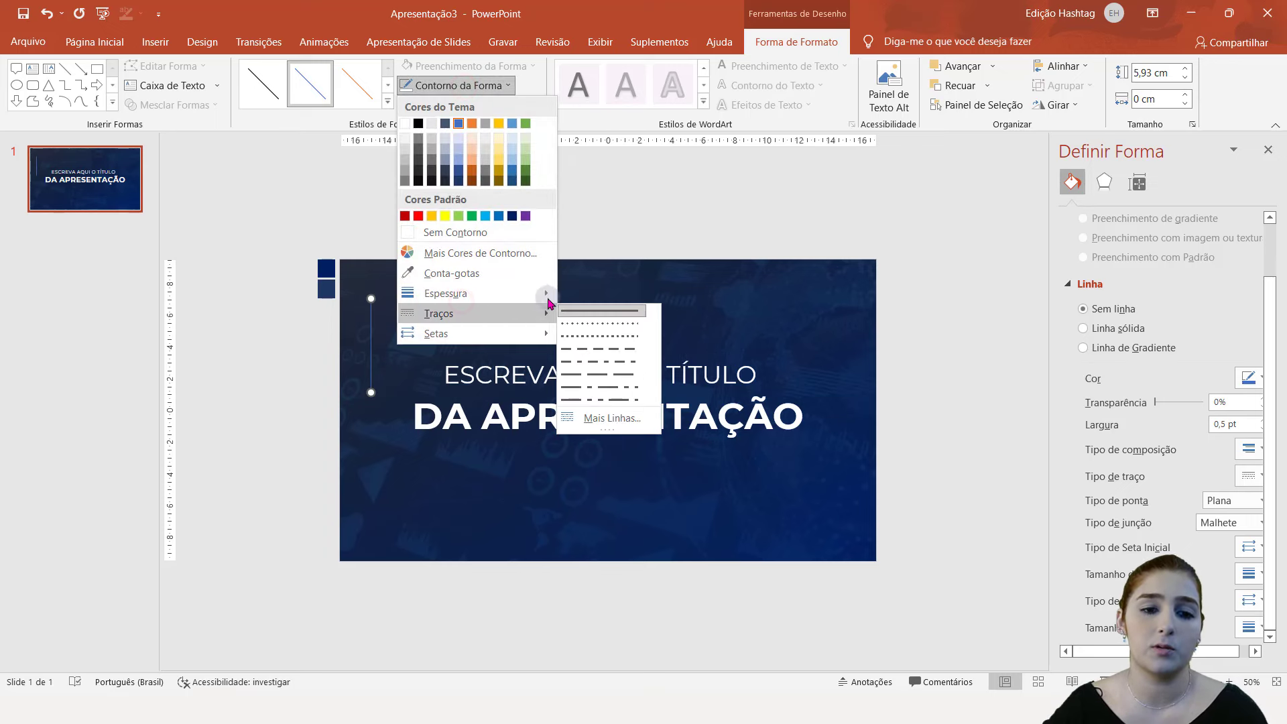
pyautogui.moveTo(445, 292)
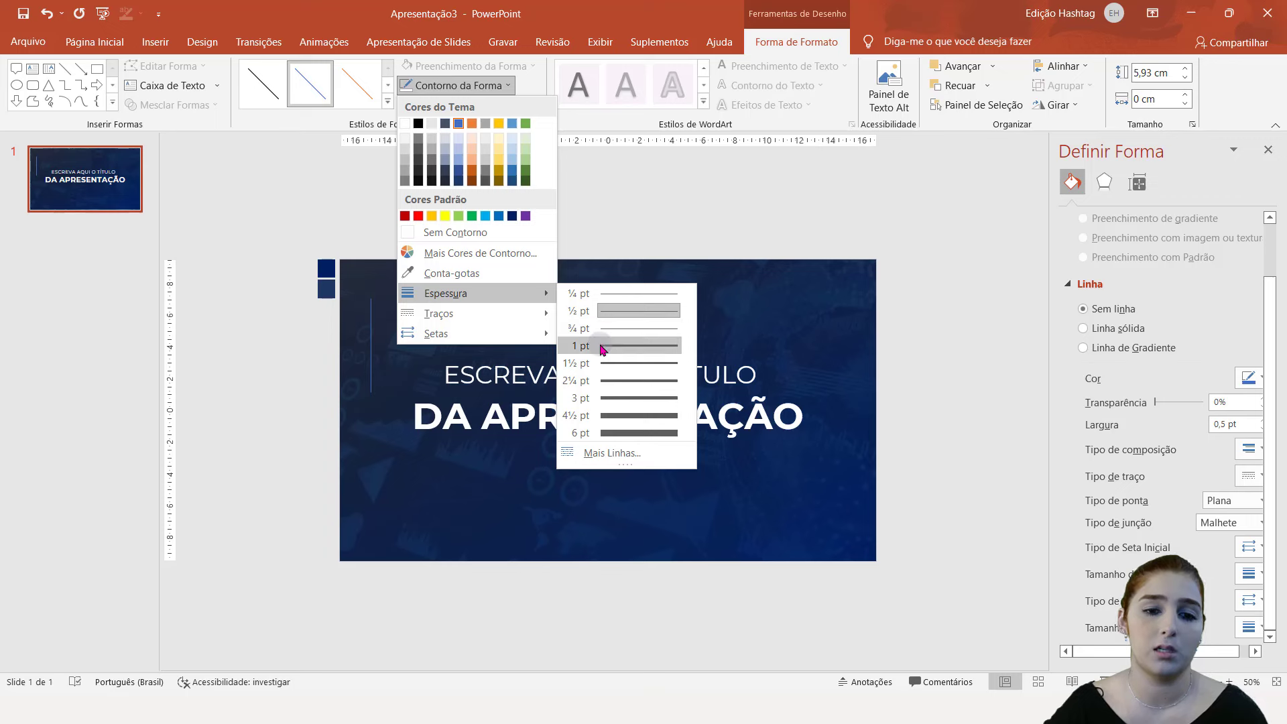
pyautogui.click(614, 346)
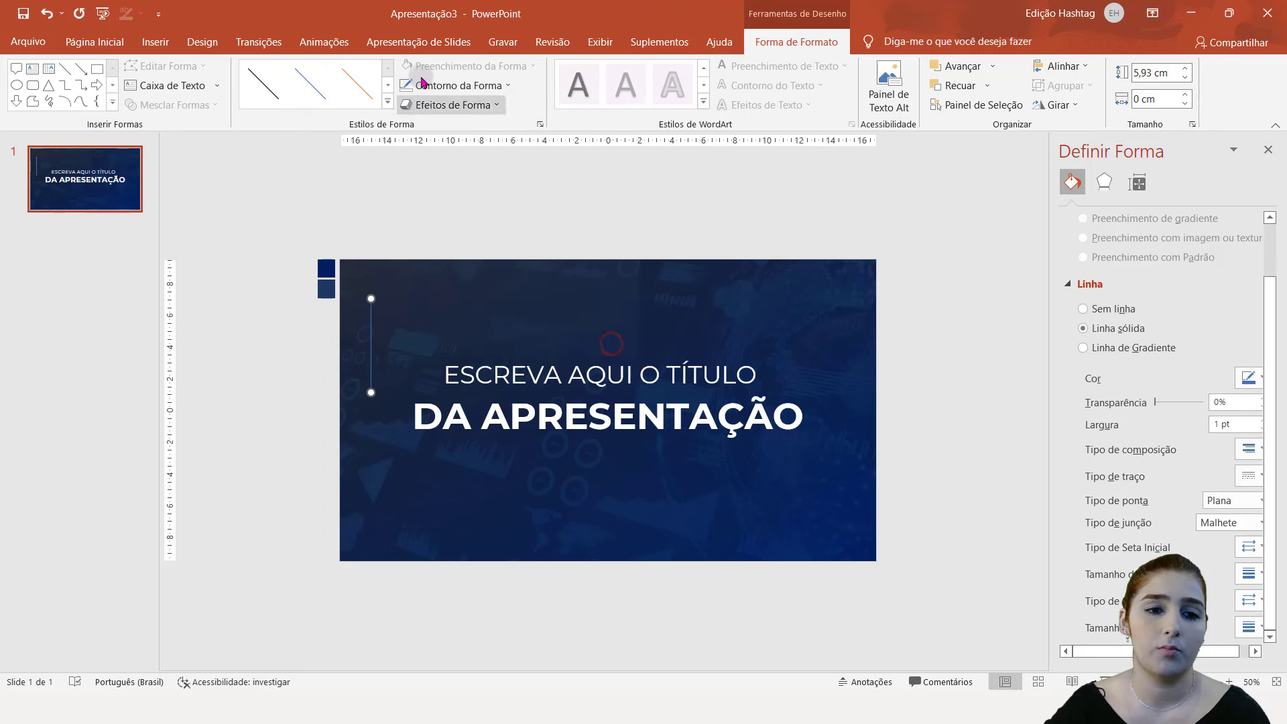
pyautogui.click(469, 86)
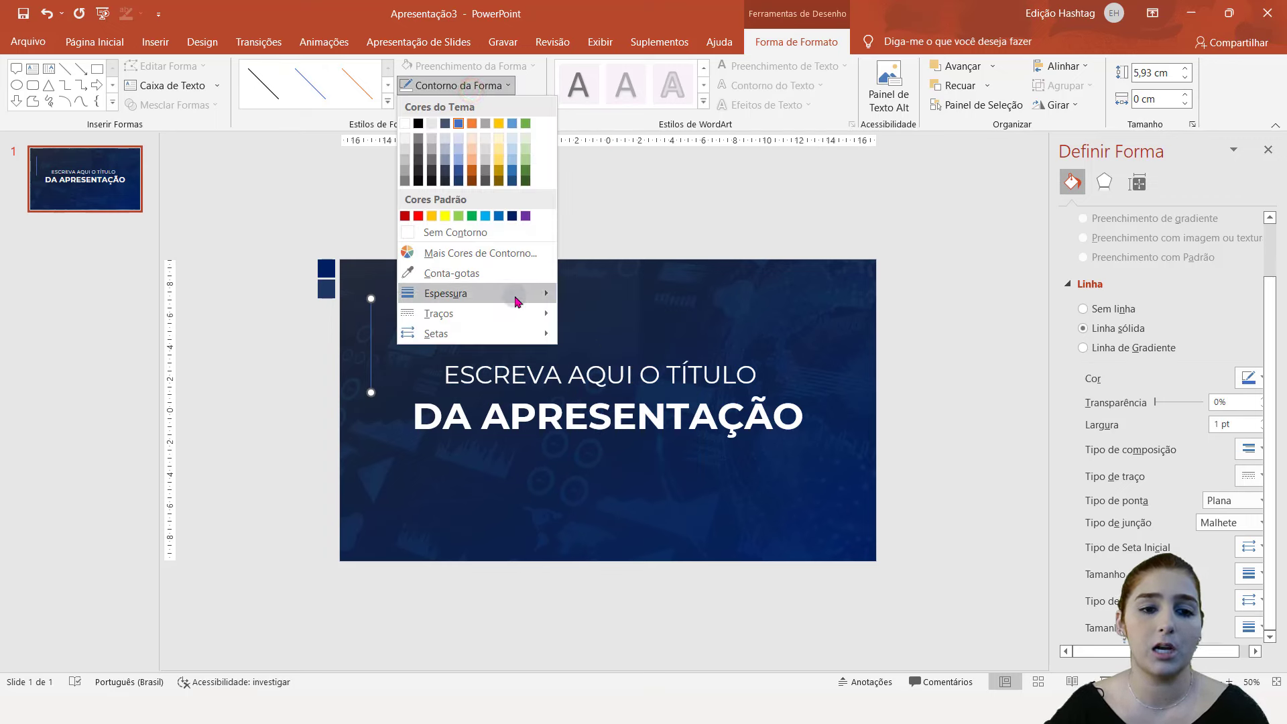
pyautogui.click(515, 295)
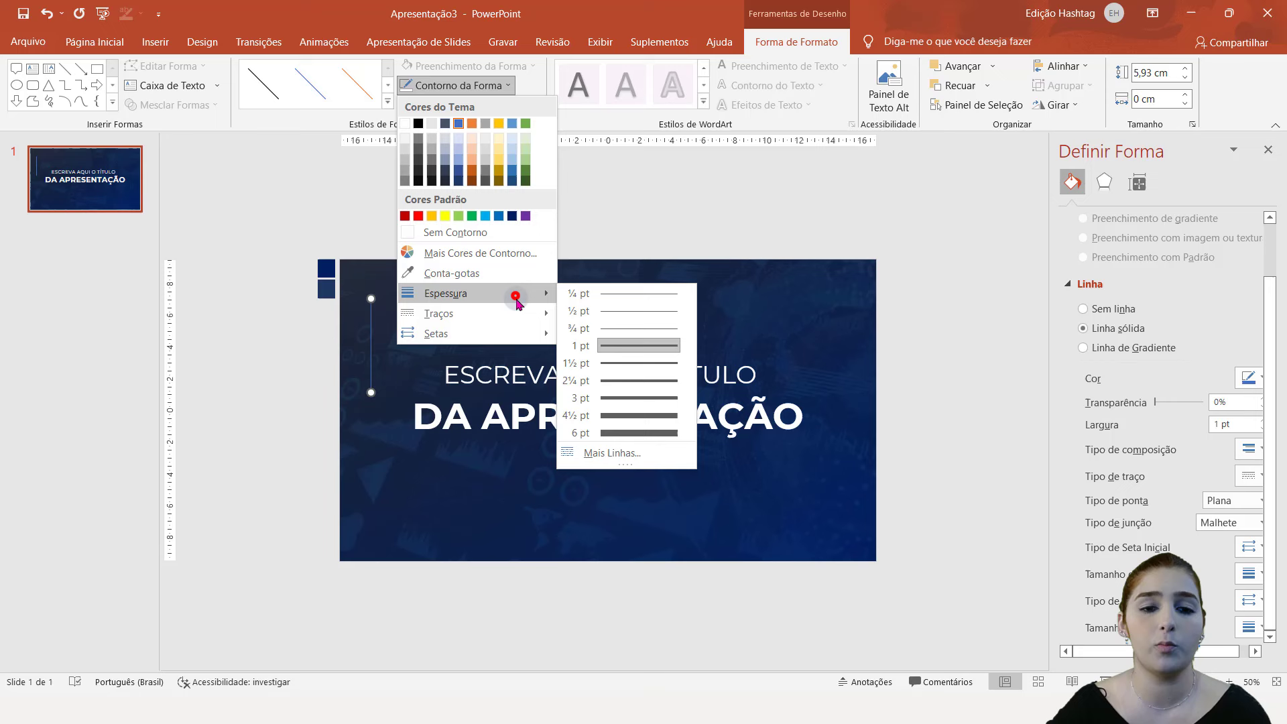
pyautogui.click(638, 399)
pyautogui.click(480, 86)
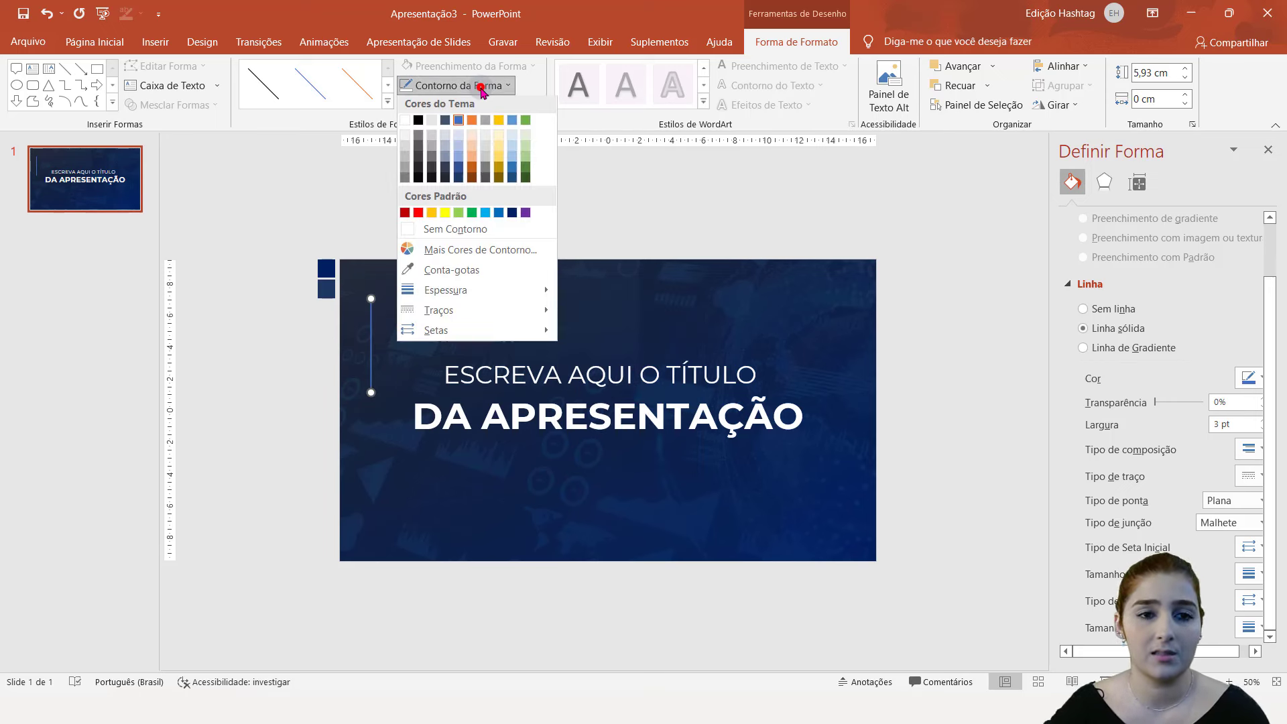
pyautogui.click(404, 120)
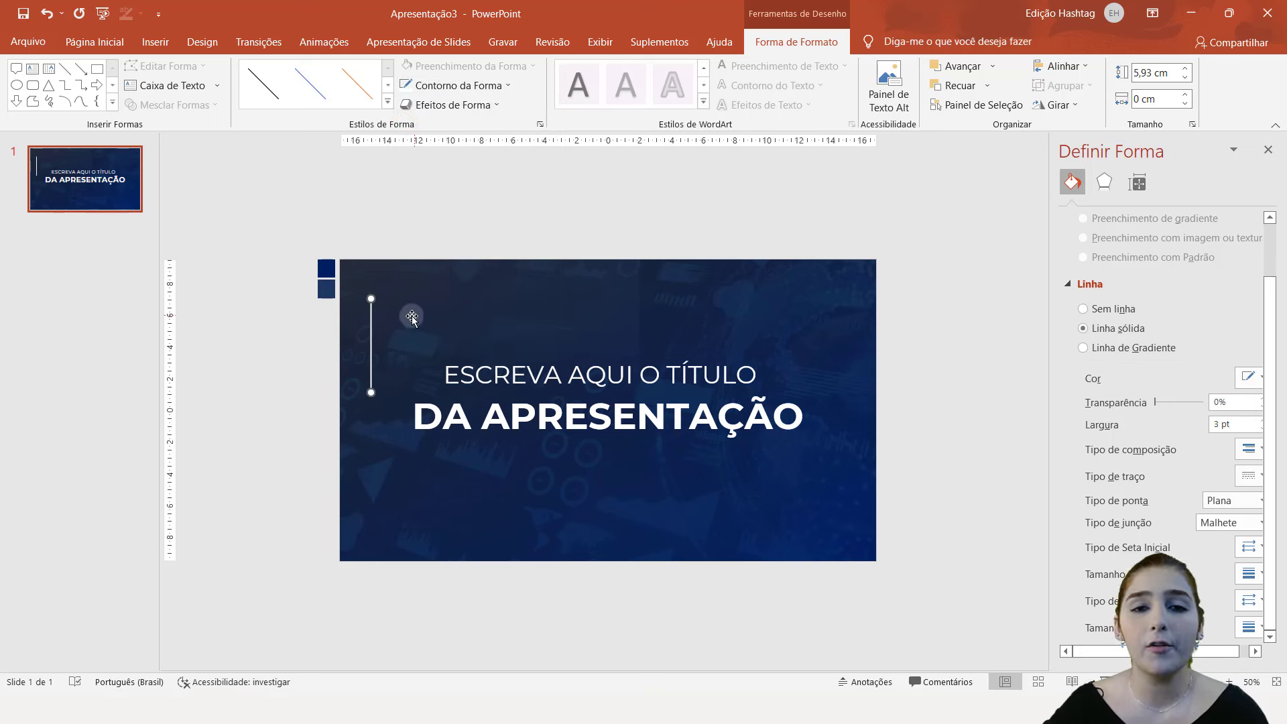
pyautogui.moveTo(371, 328); pyautogui.dragTo(368, 320)
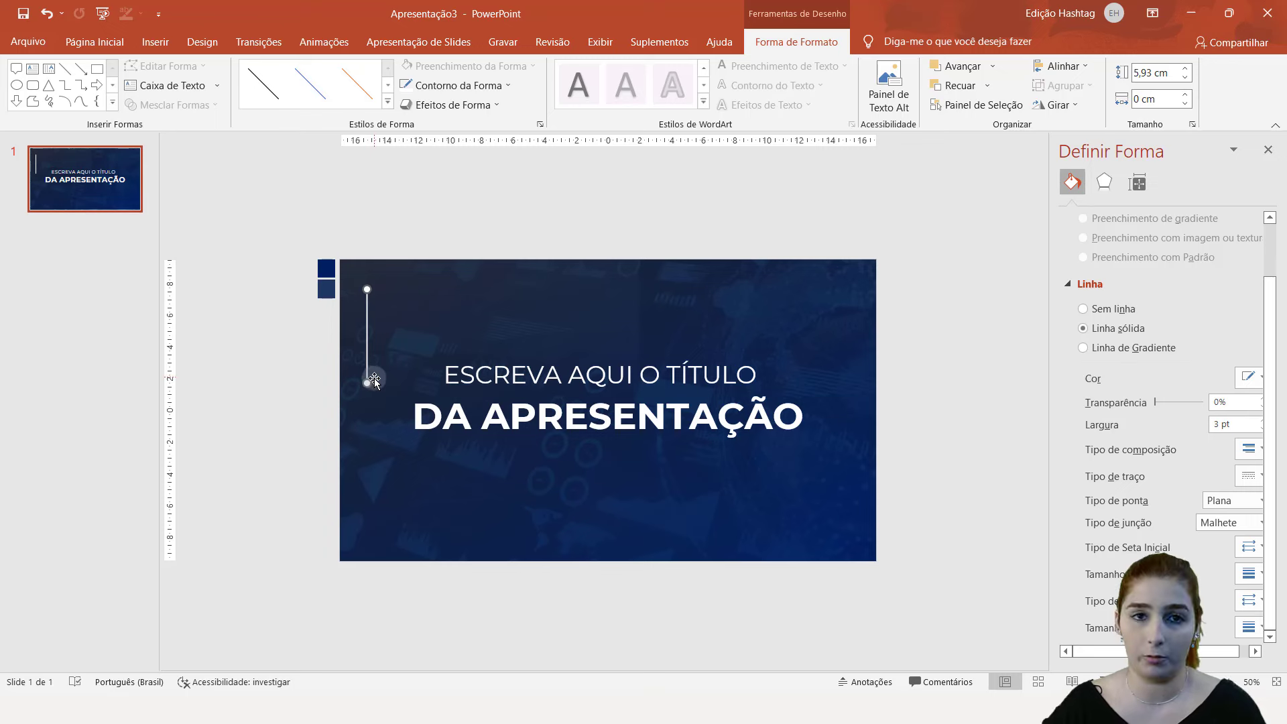
# - Duplicate the white line, rotate the copy 90° and join it atop the vertical line
pyautogui.hotkey('ctrl', 'd')
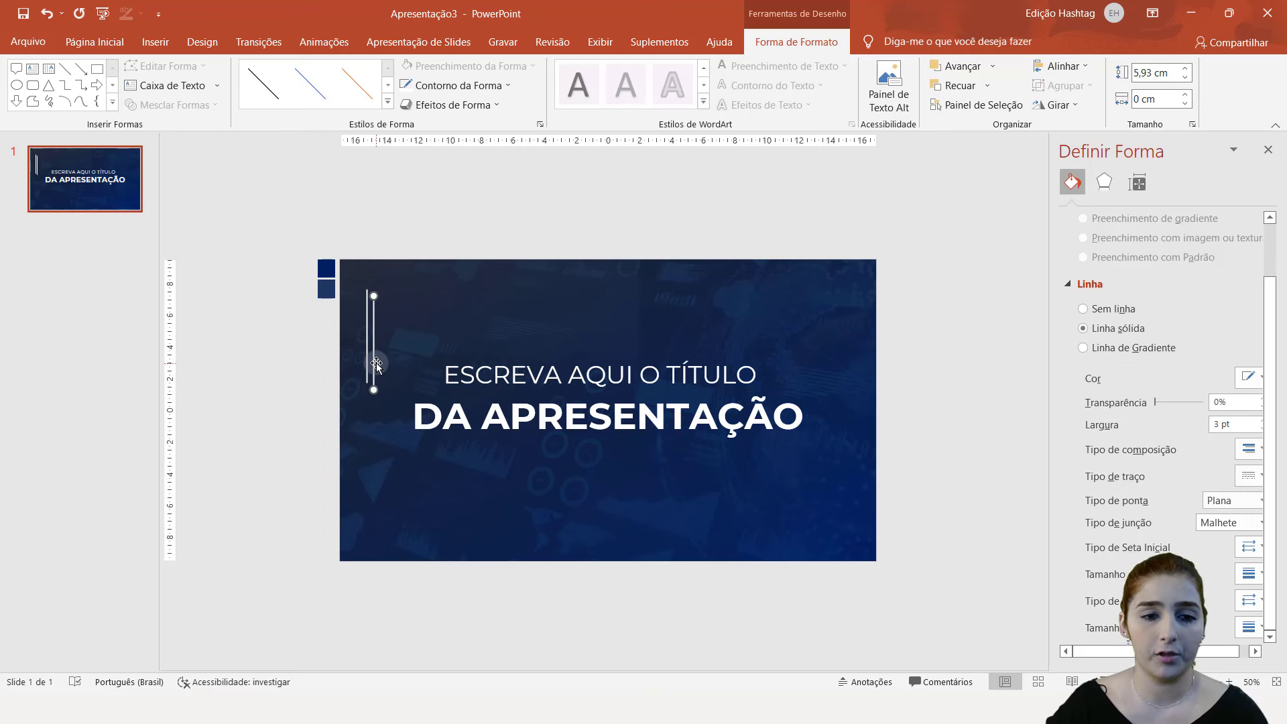
pyautogui.click(1075, 106)
pyautogui.click(1074, 106)
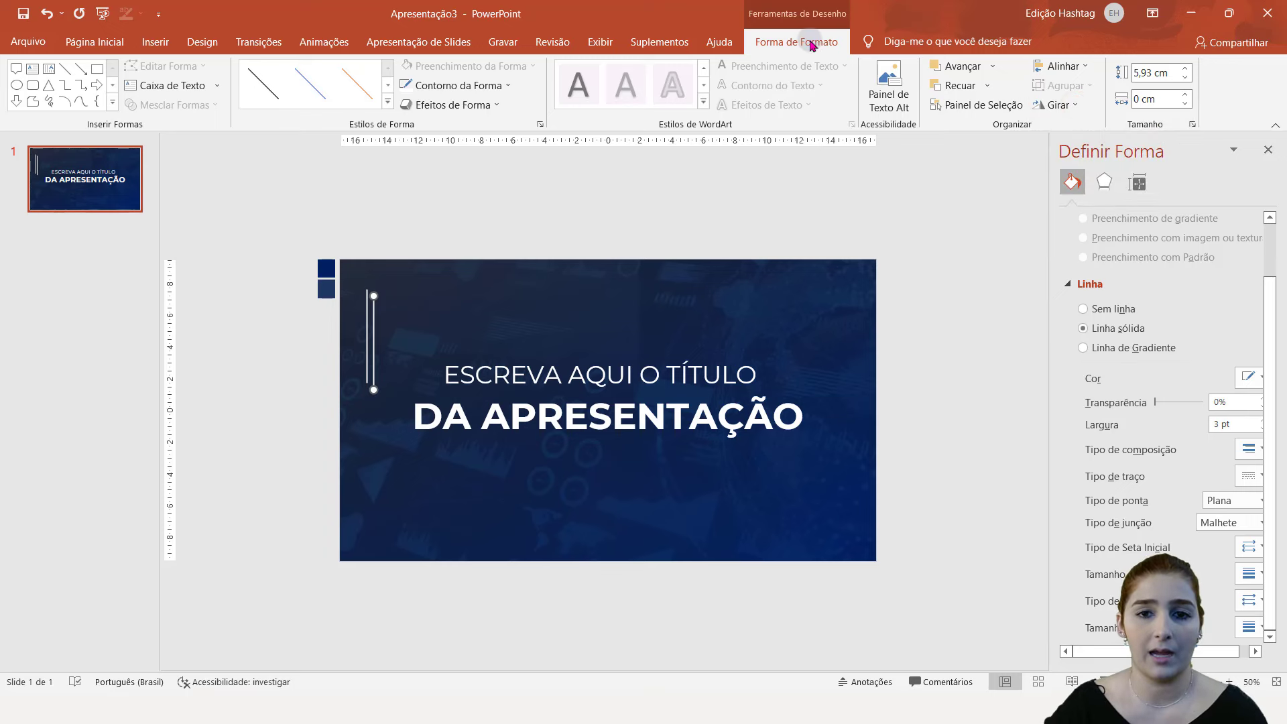
pyautogui.click(1062, 107)
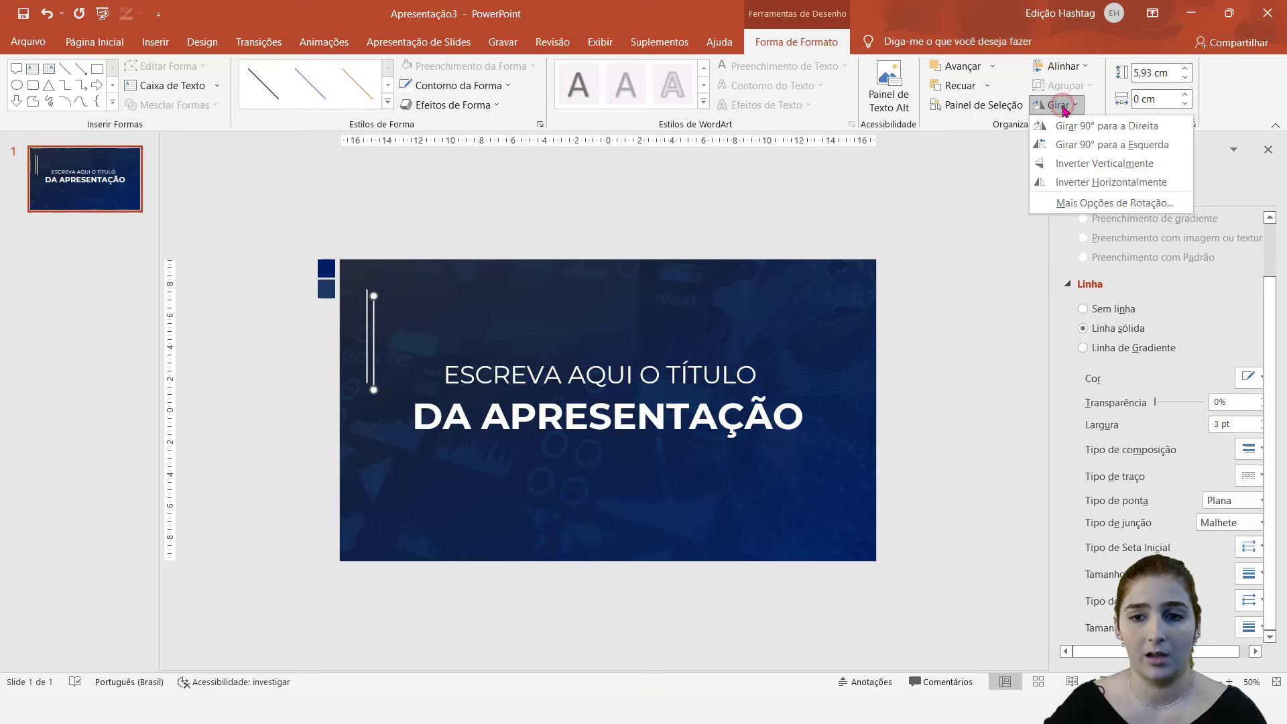
pyautogui.click(1067, 127)
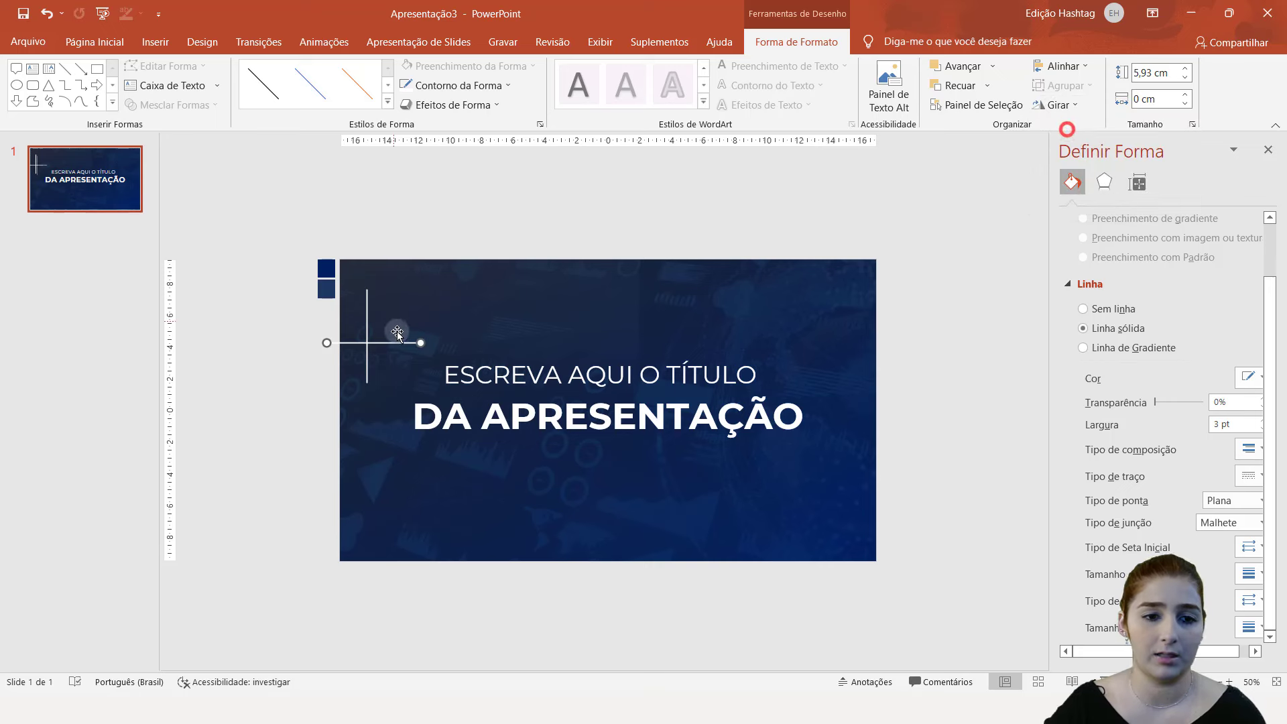
pyautogui.moveTo(395, 339); pyautogui.dragTo(433, 290)
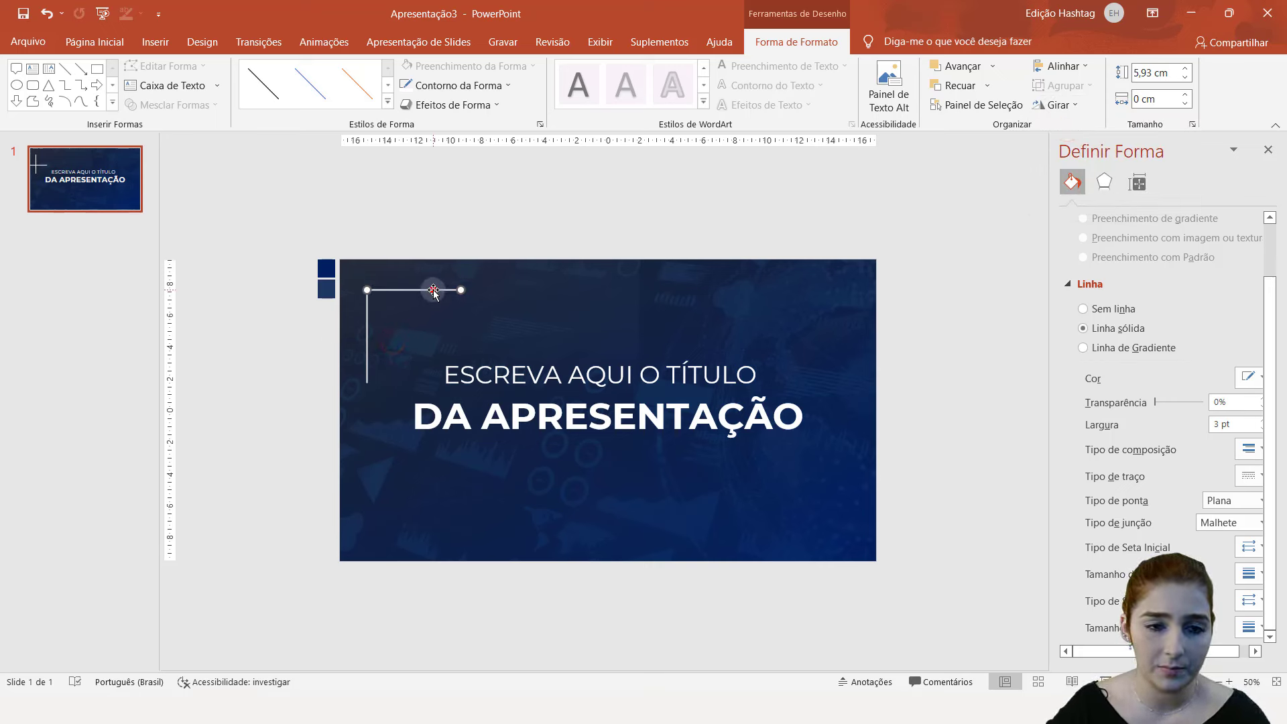
pyautogui.click(477, 229)
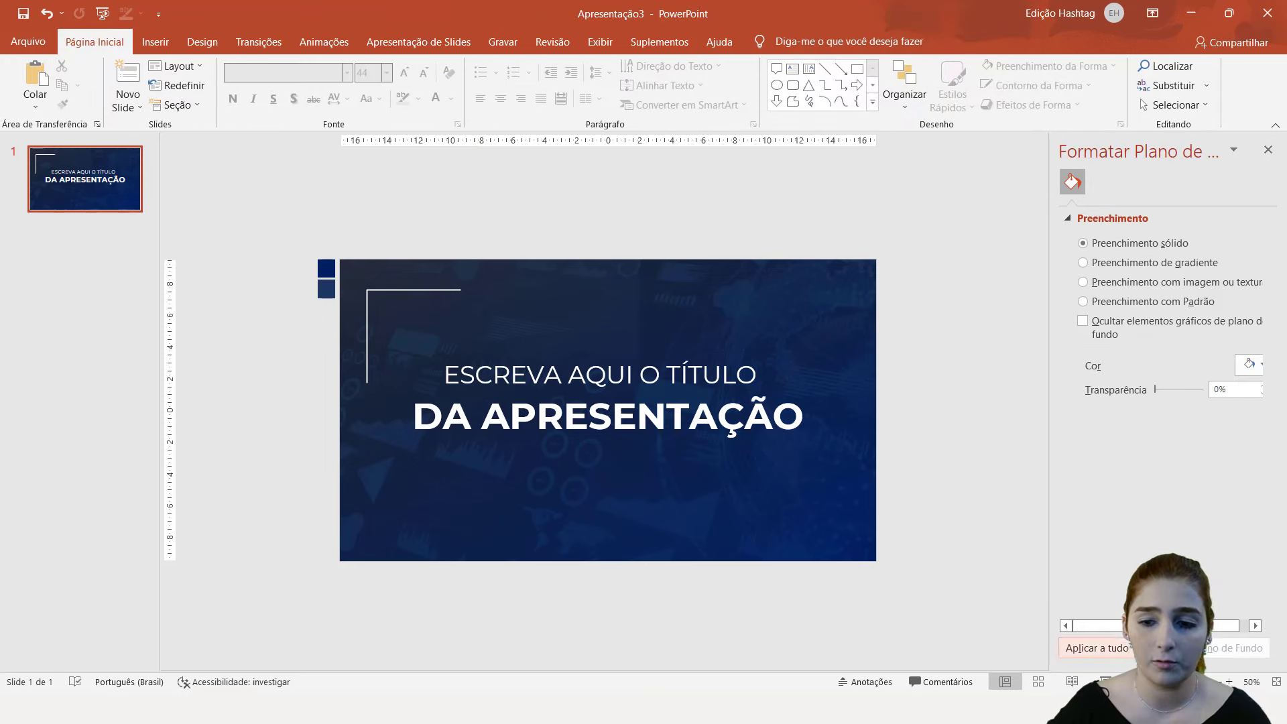
# - Zoom the slide view to 78% and select the top white corner line
pyautogui.click(1275, 681)
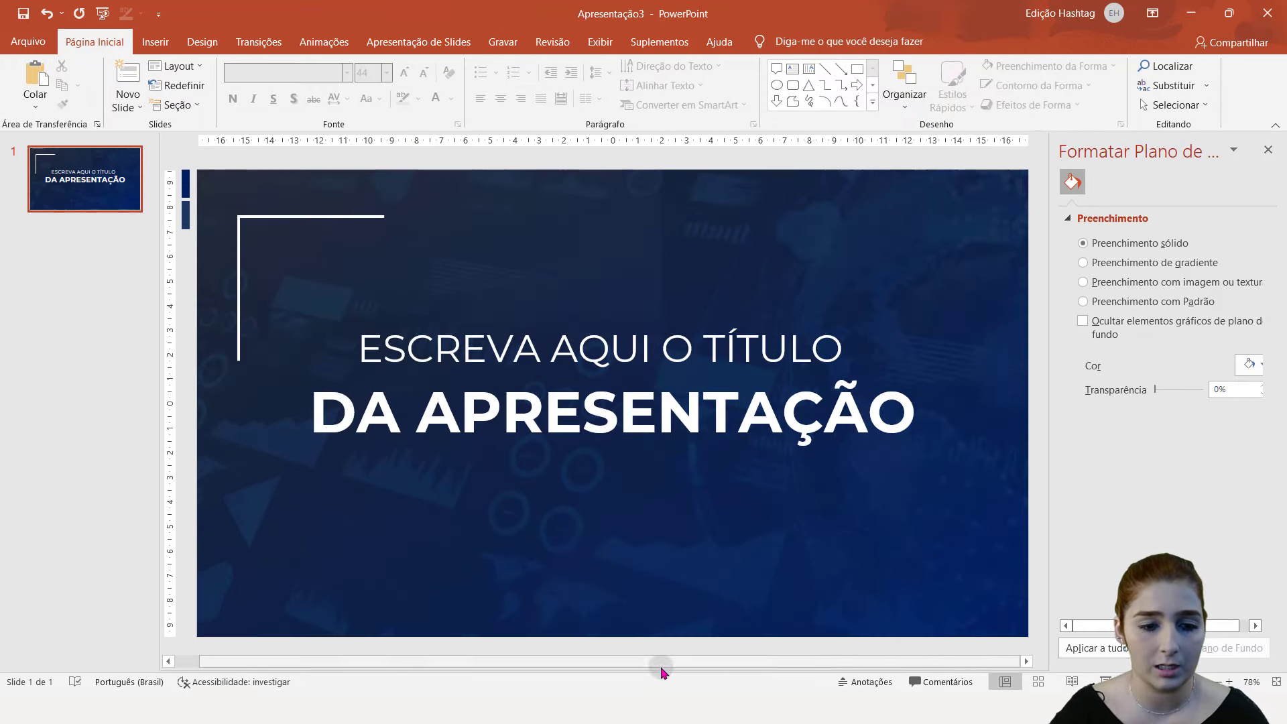
pyautogui.moveTo(365, 663); pyautogui.dragTo(341, 663)
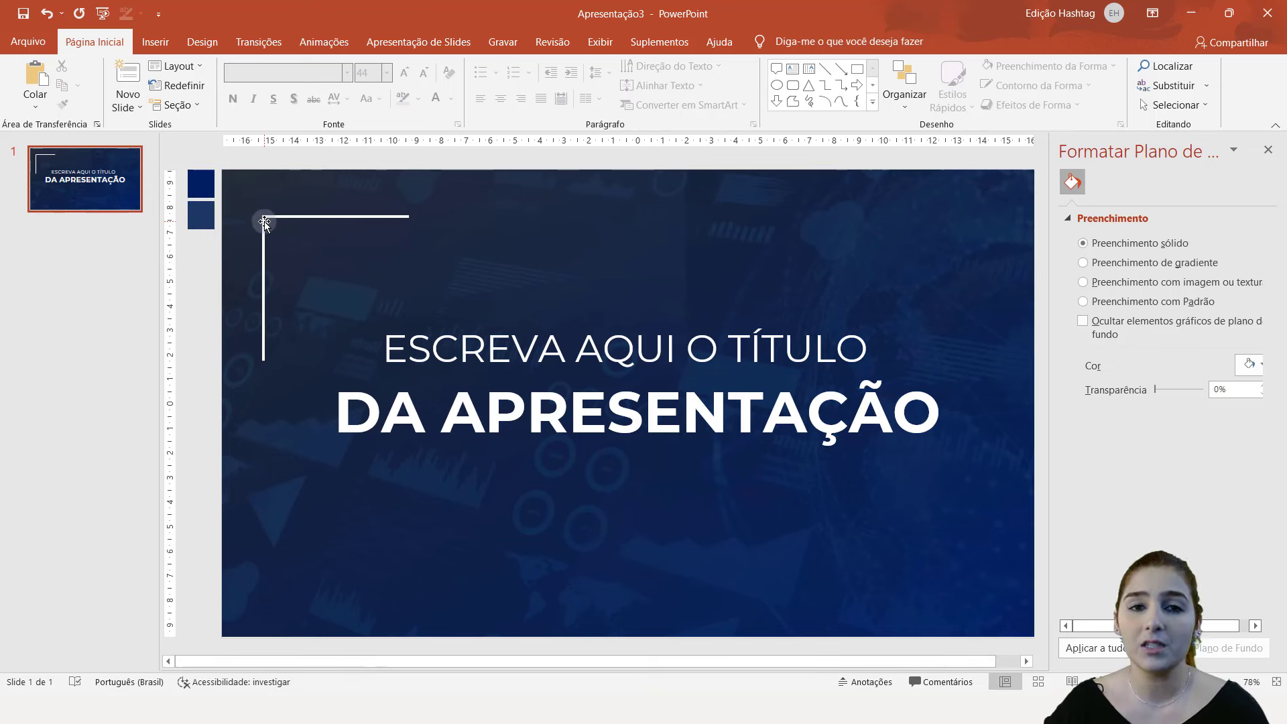
pyautogui.click(294, 216)
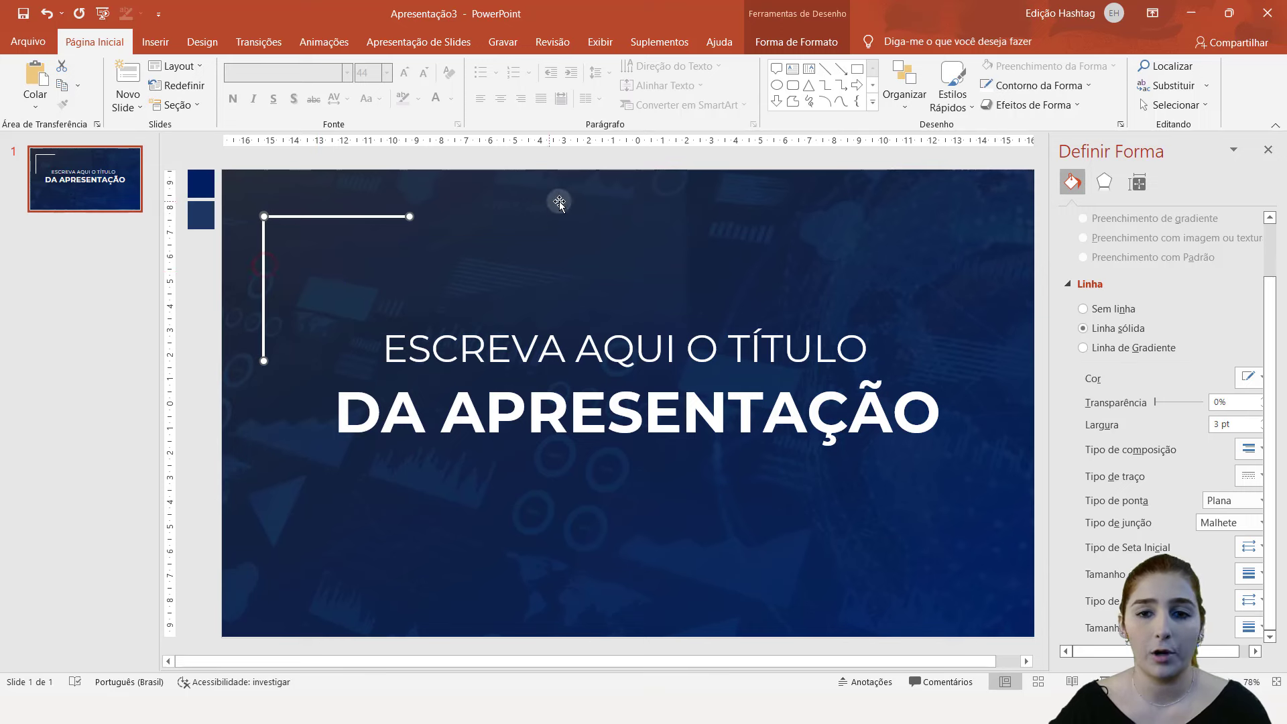
# - Group the two white lines into one L-shaped corner shape
pyautogui.click(913, 107)
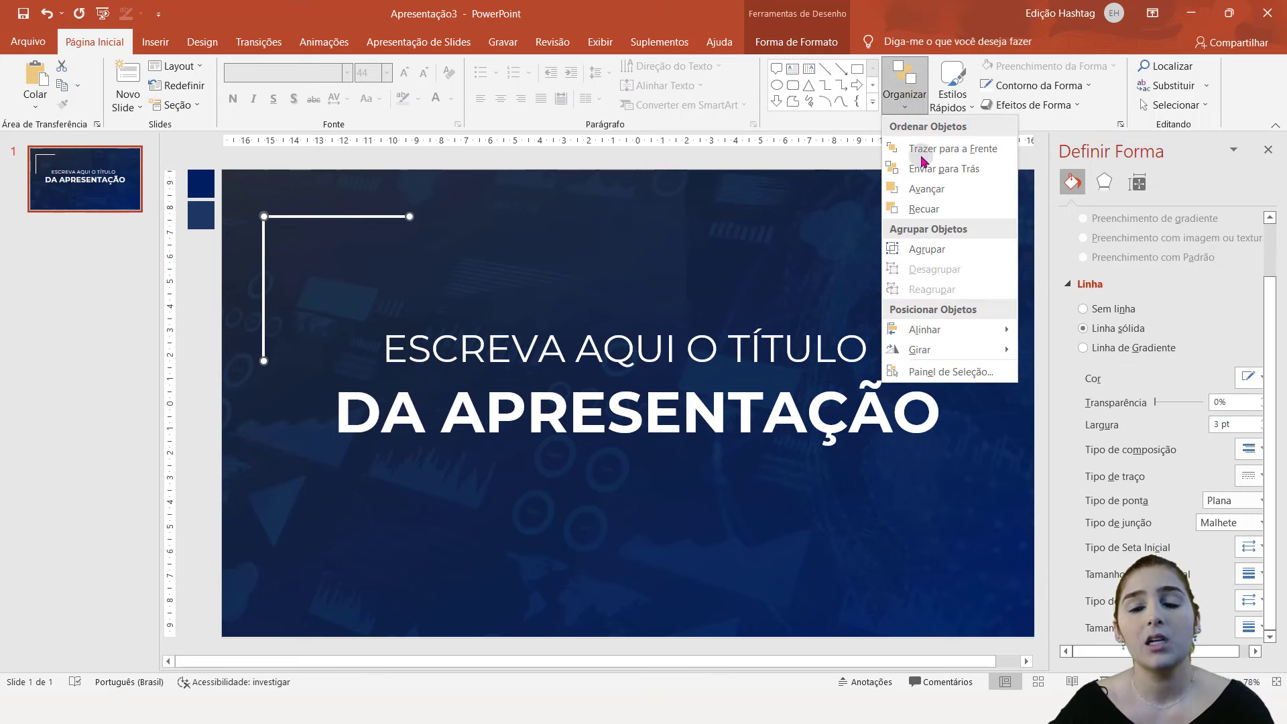
pyautogui.click(923, 253)
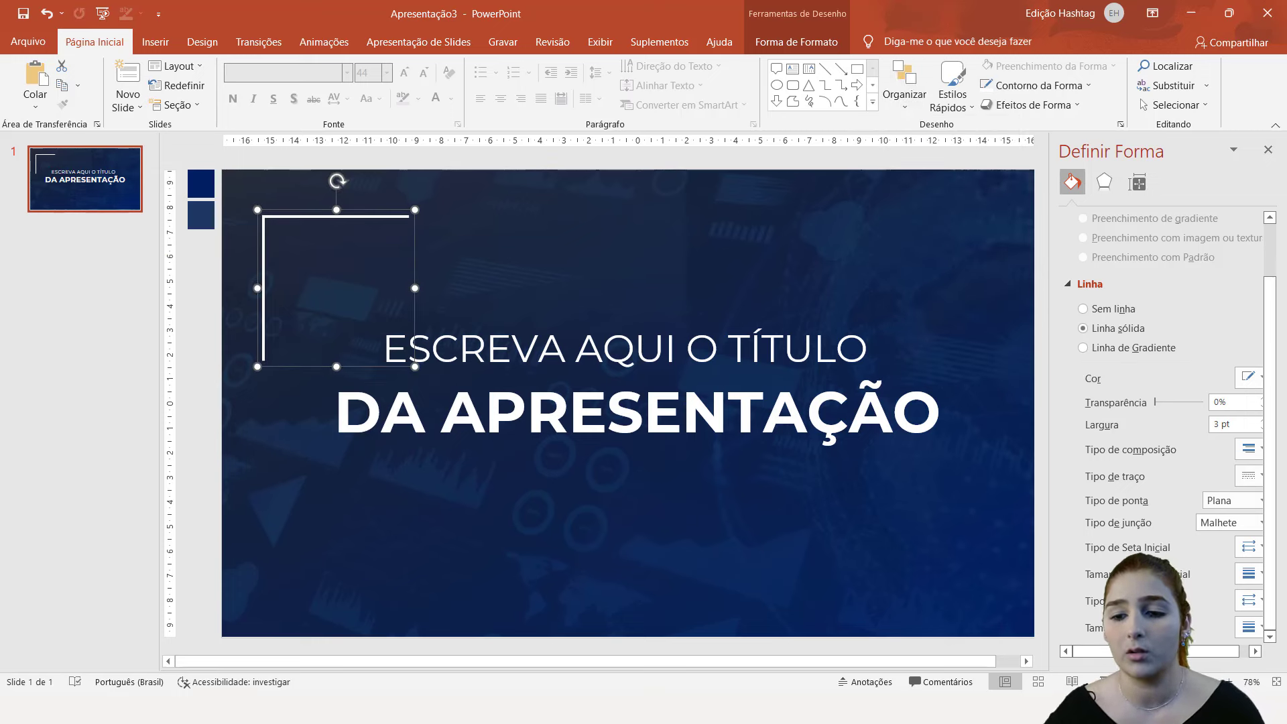
pyautogui.scroll(-1, 628, 402)
pyautogui.scroll(-1, 608, 410)
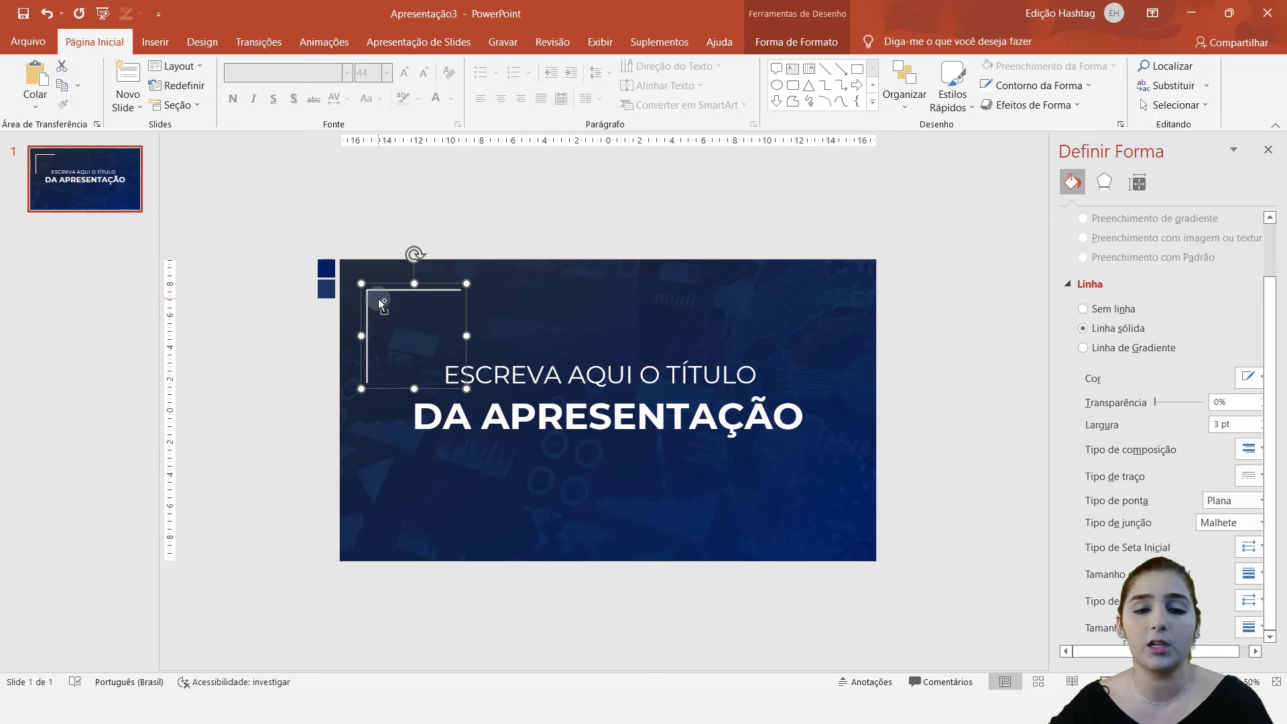
# - Duplicate the grouped corner, undoing the accidental background copy
pyautogui.hotkey('ctrl', 'd')
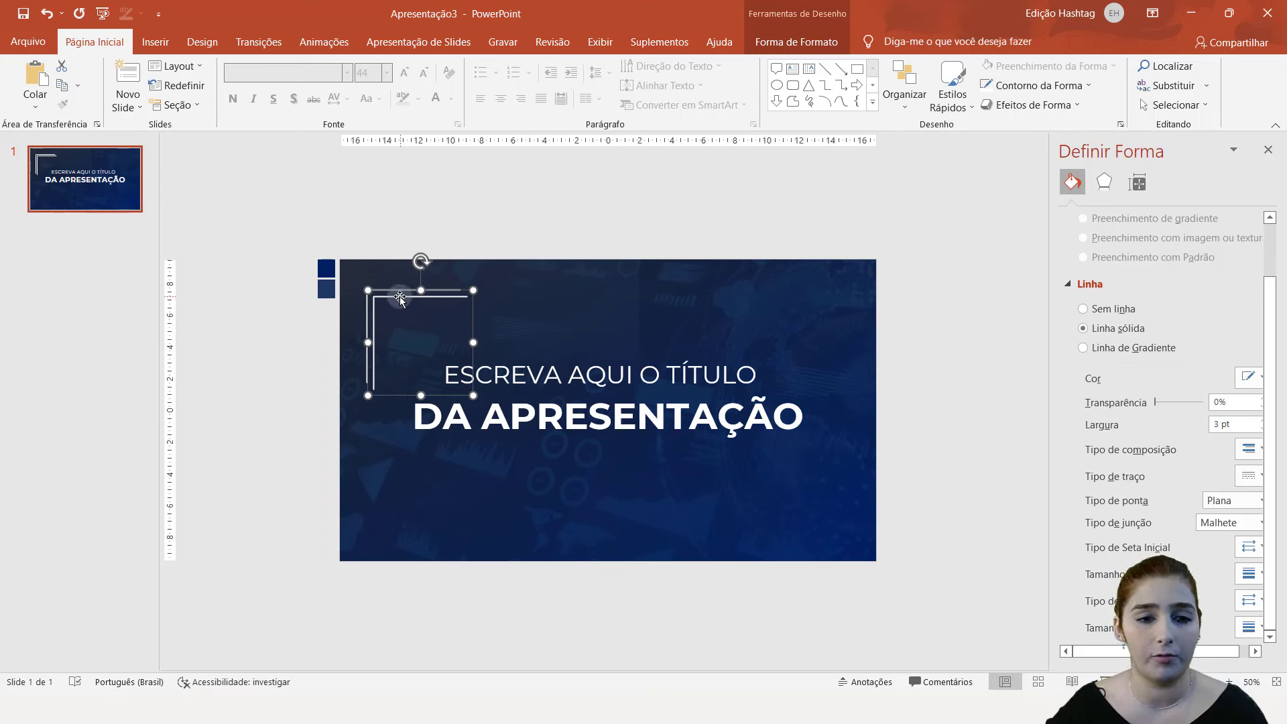
pyautogui.click(402, 293)
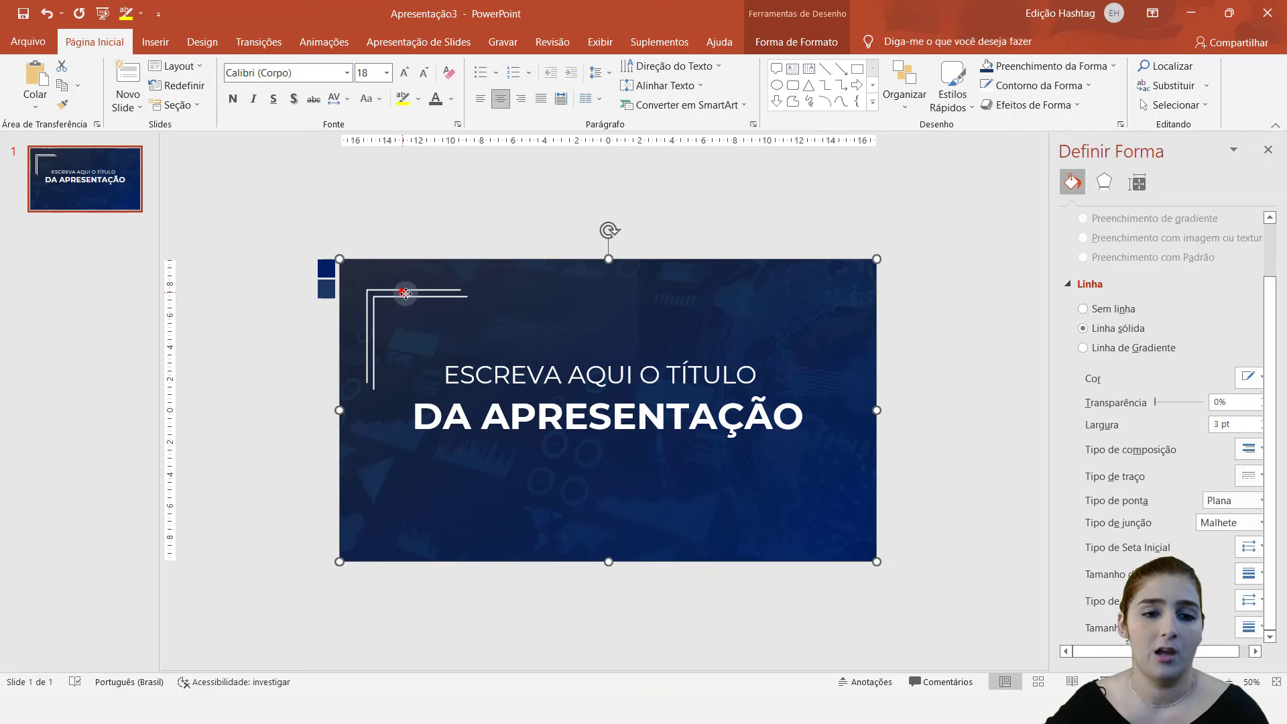
pyautogui.hotkey('ctrl', 'd')
pyautogui.hotkey('ctrl', 'z')
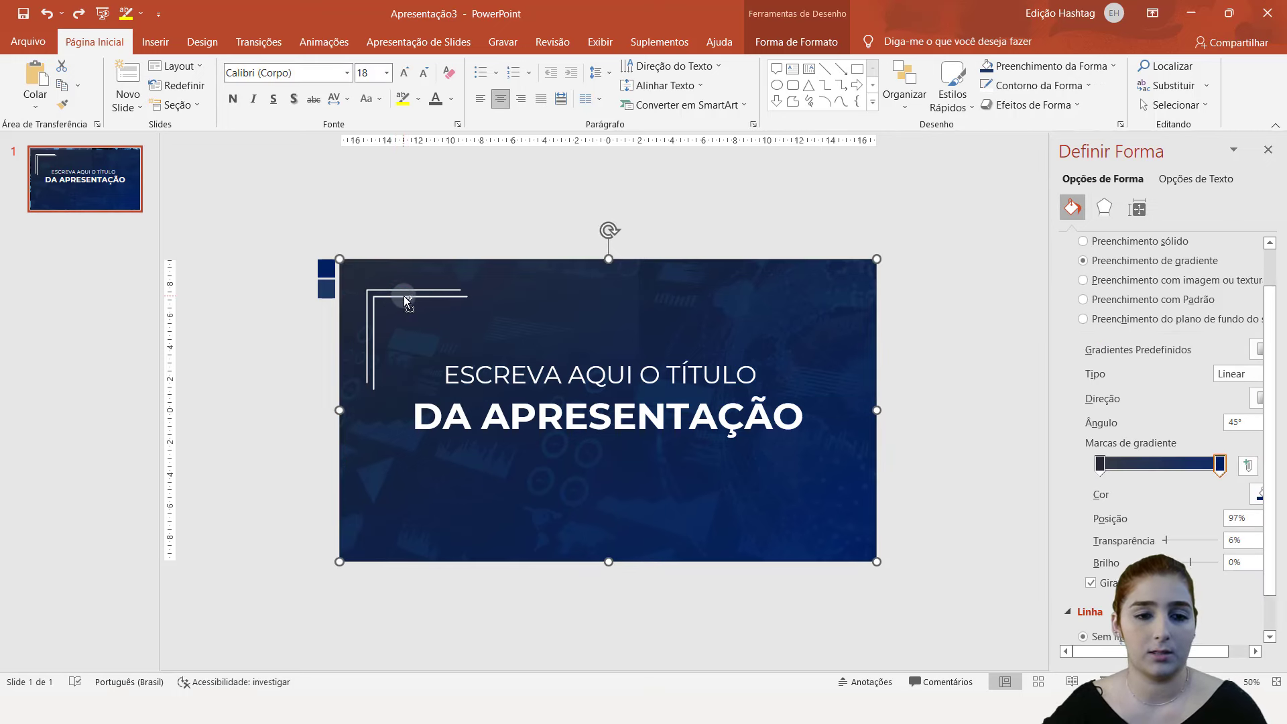
pyautogui.click(399, 295)
# - Move the copied corner to the bottom-right and flip it vertically and horizontally
pyautogui.moveTo(400, 295)
pyautogui.mouseDown()
pyautogui.moveTo(782, 460)
pyautogui.moveTo(790, 450)
pyautogui.mouseUp()
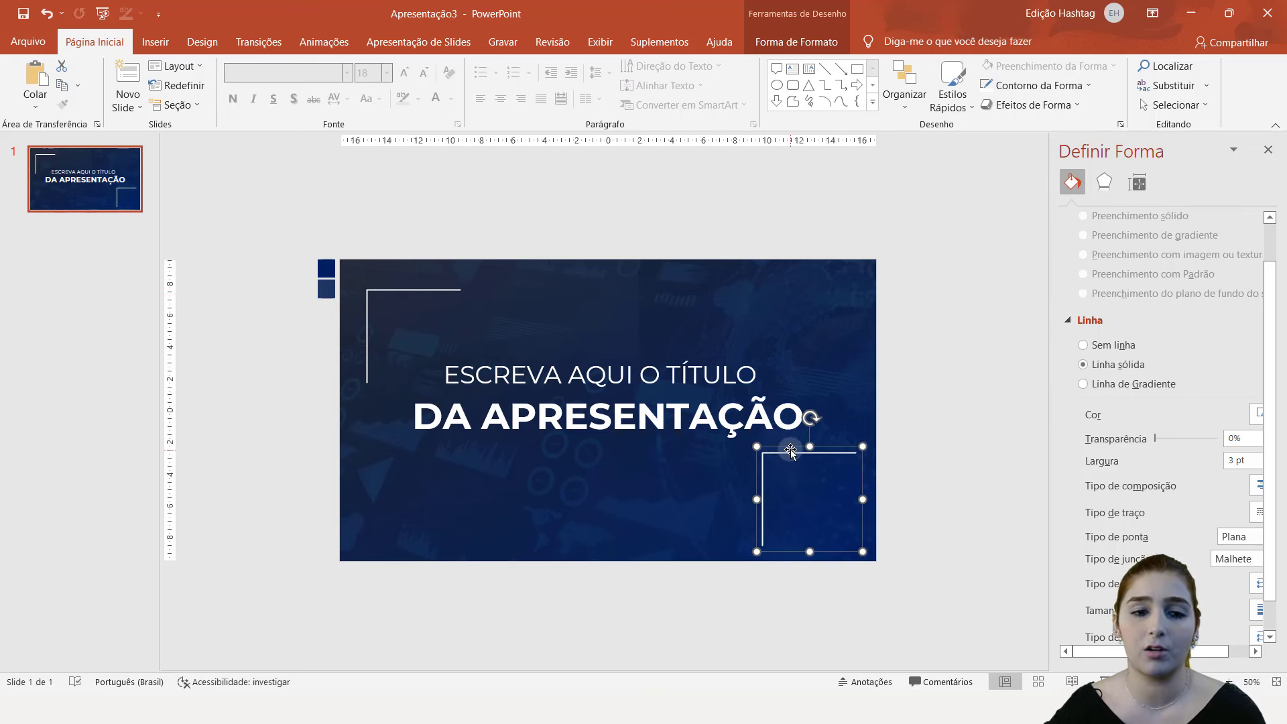
pyautogui.click(905, 101)
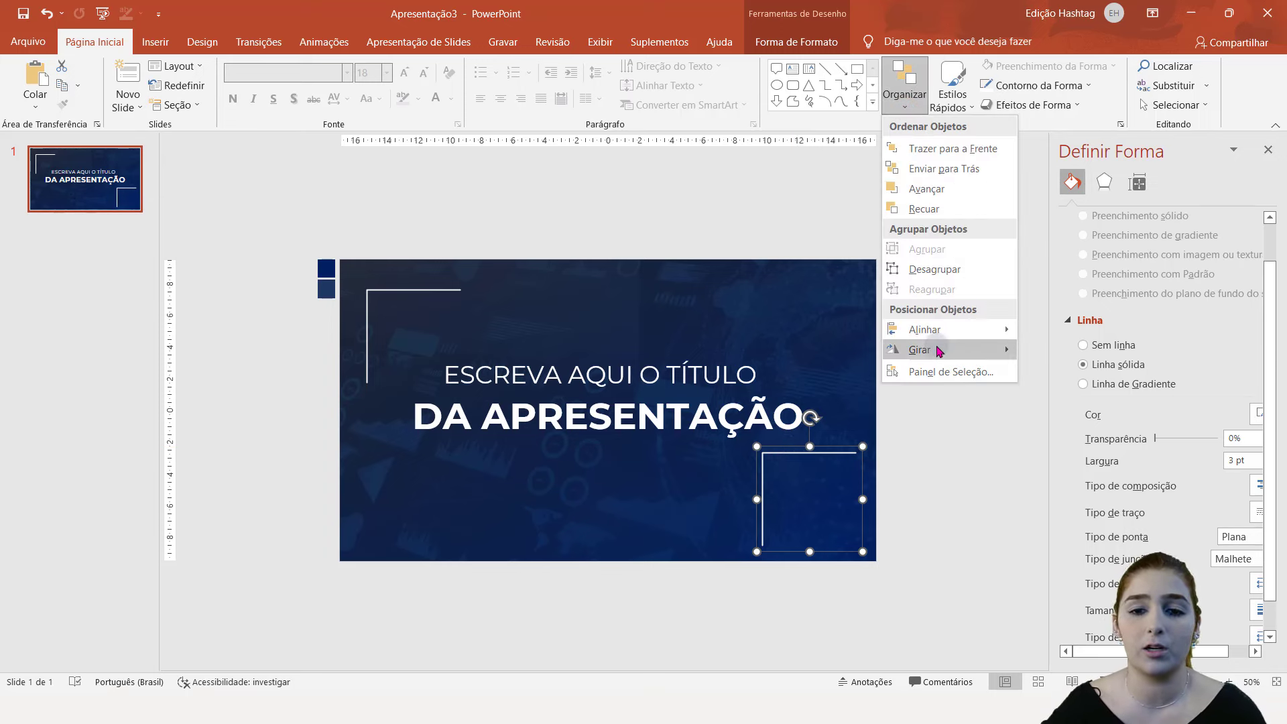
pyautogui.moveTo(919, 350)
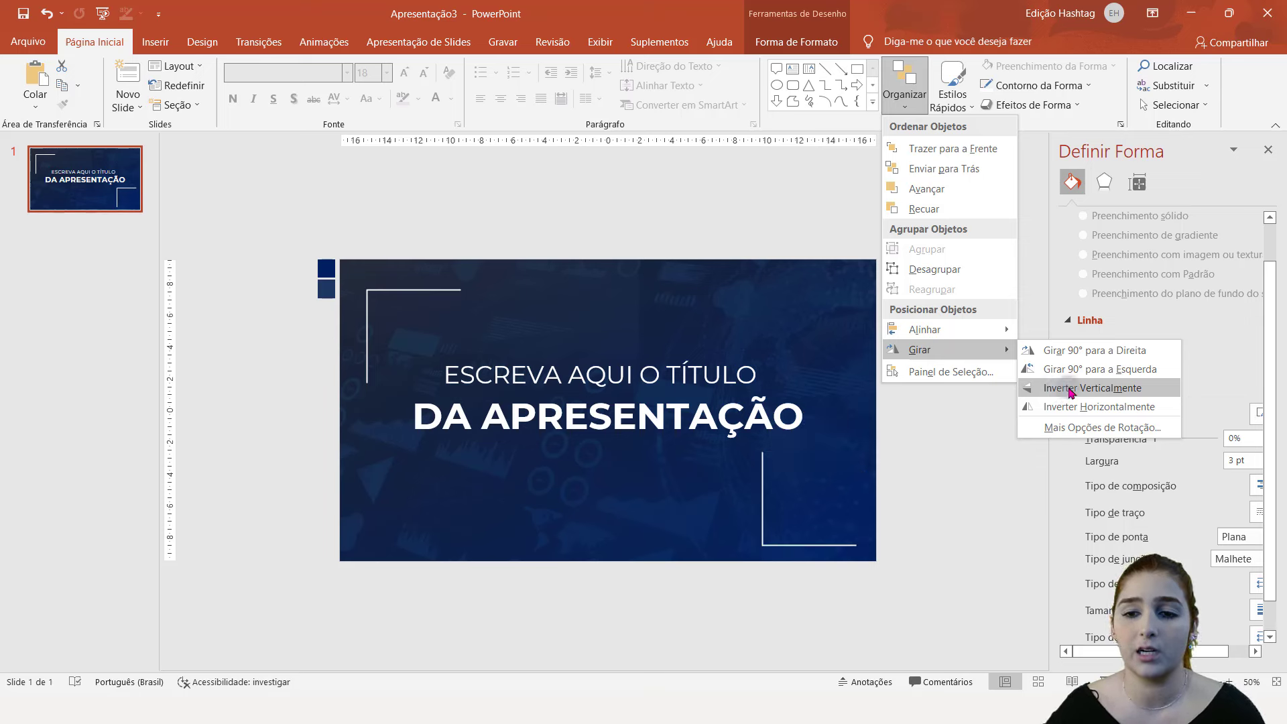
pyautogui.click(1071, 392)
pyautogui.click(899, 103)
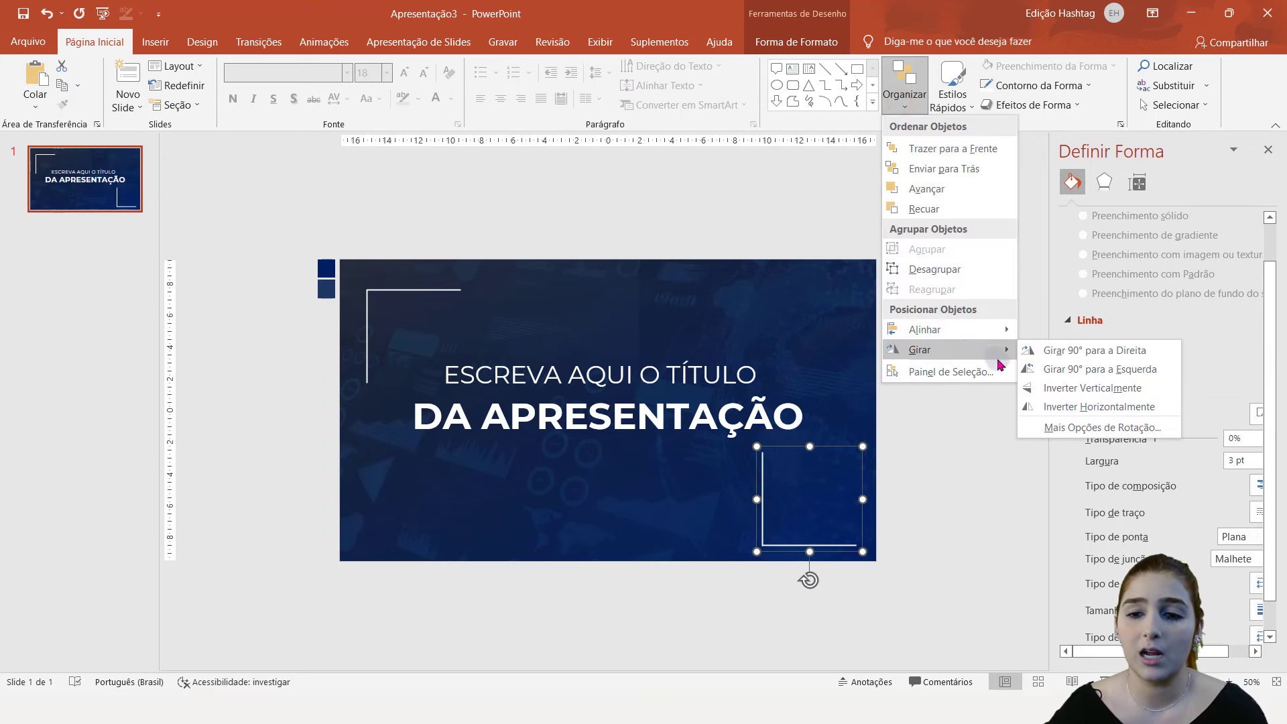
pyautogui.click(1070, 407)
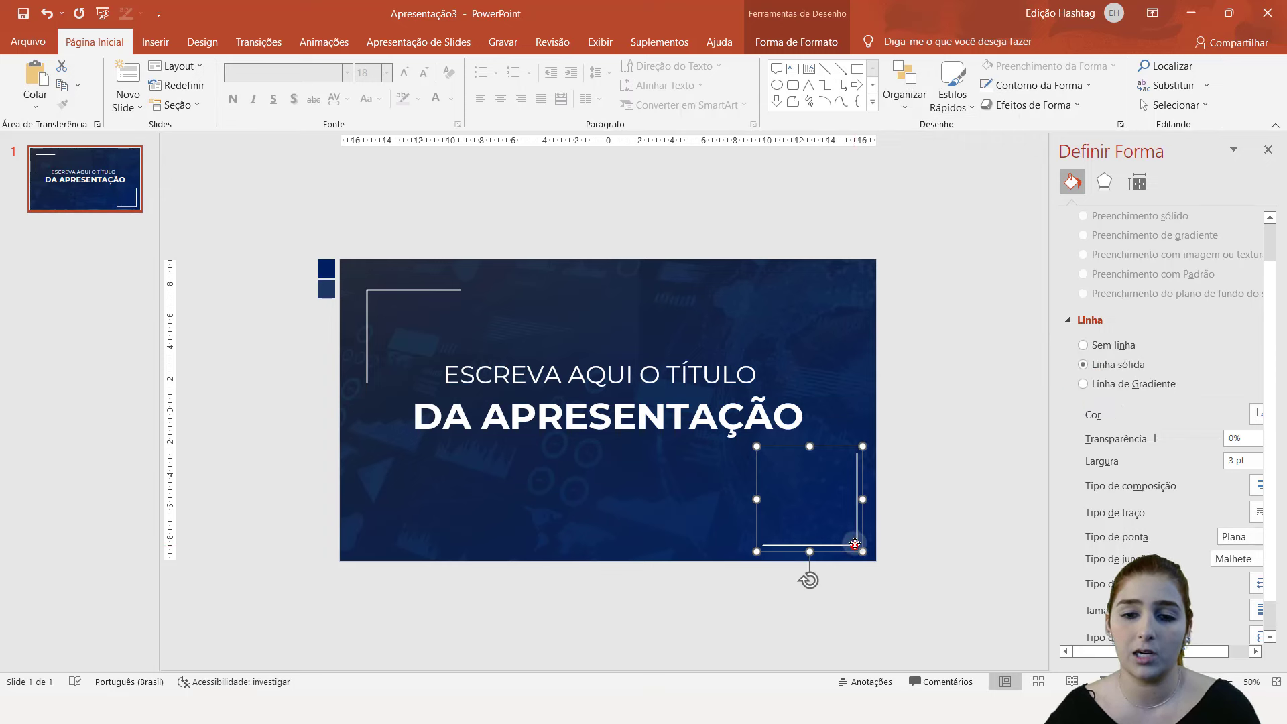
# - Fine-tune the flipped bracket's position in the slide's bottom-right corner
pyautogui.moveTo(855, 544); pyautogui.dragTo(847, 525)
pyautogui.click(962, 431)
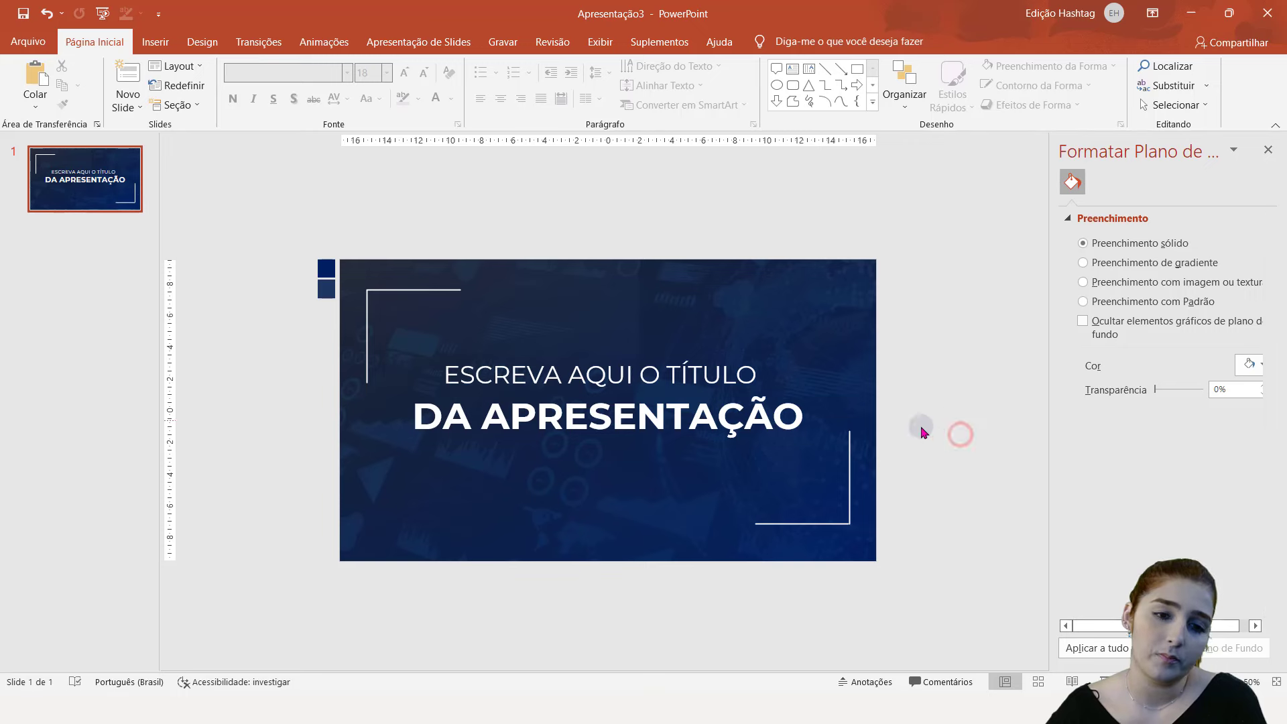
pyautogui.click(844, 520)
pyautogui.click(802, 554)
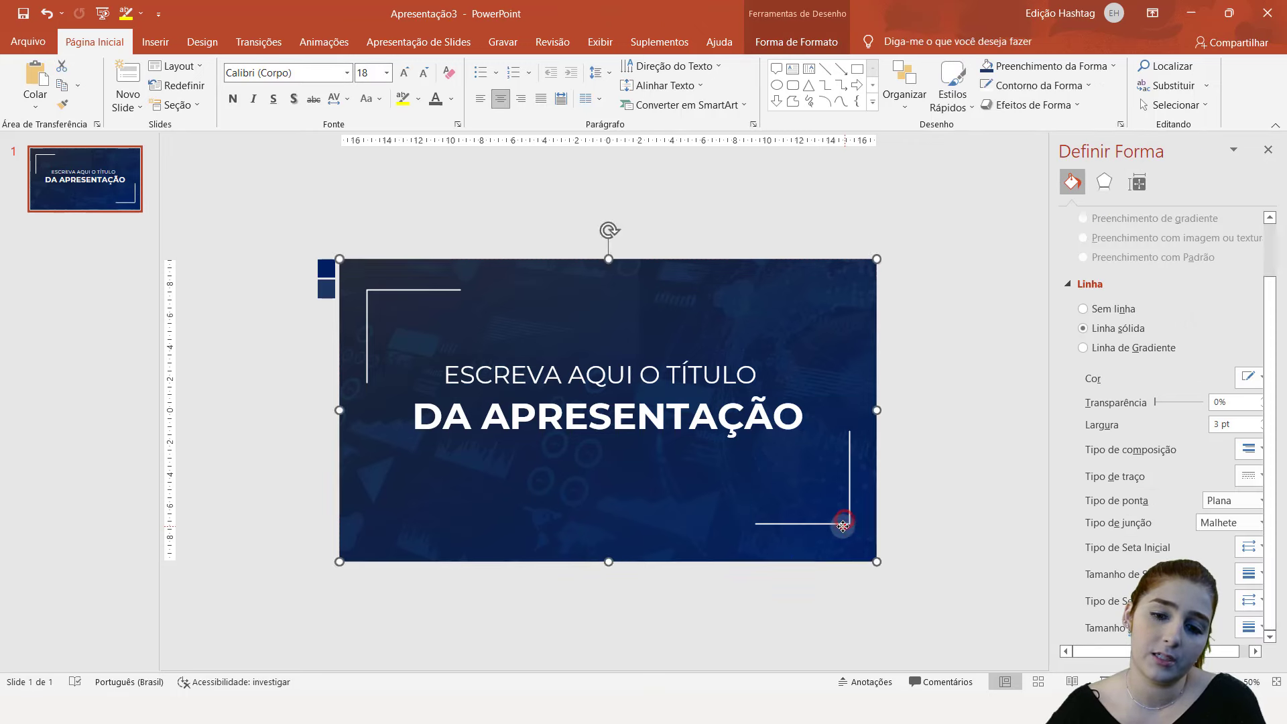
pyautogui.moveTo(843, 522); pyautogui.dragTo(843, 524)
pyautogui.click(847, 524)
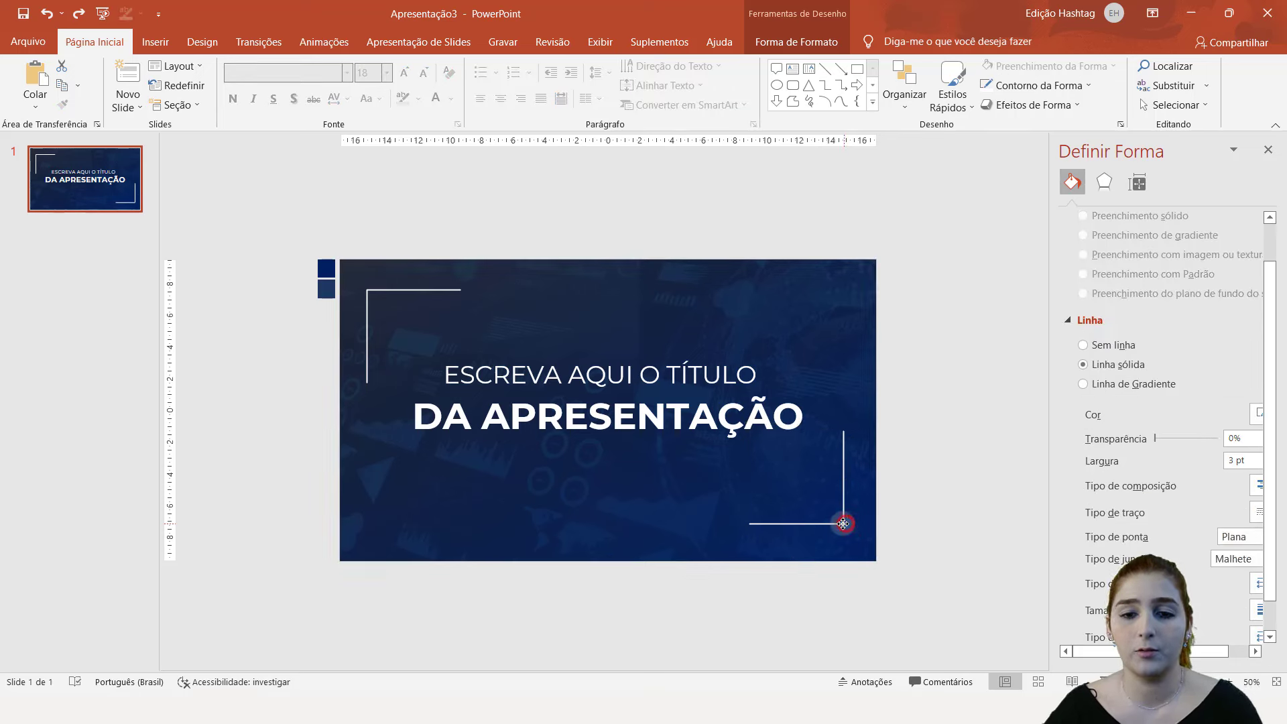
pyautogui.click(939, 441)
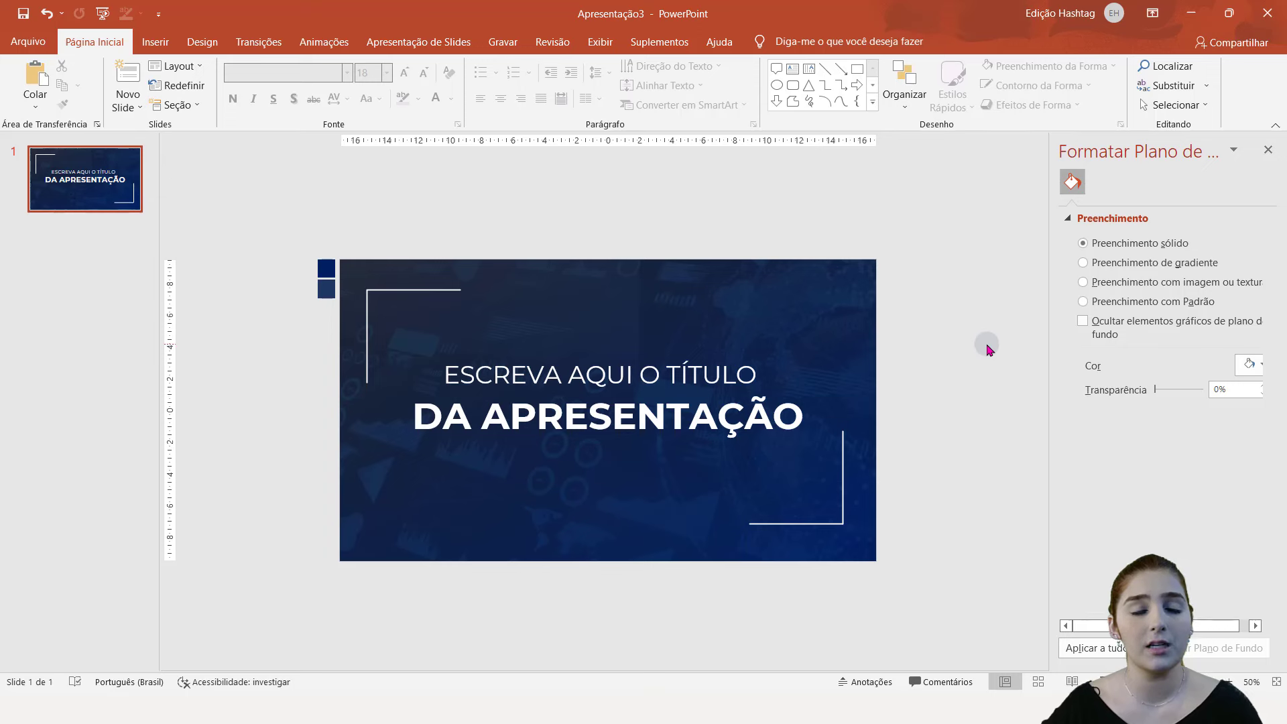
# - Add a blank Em Branco slide and compare with slide 2 of the Gabarito deck
pyautogui.click(138, 109)
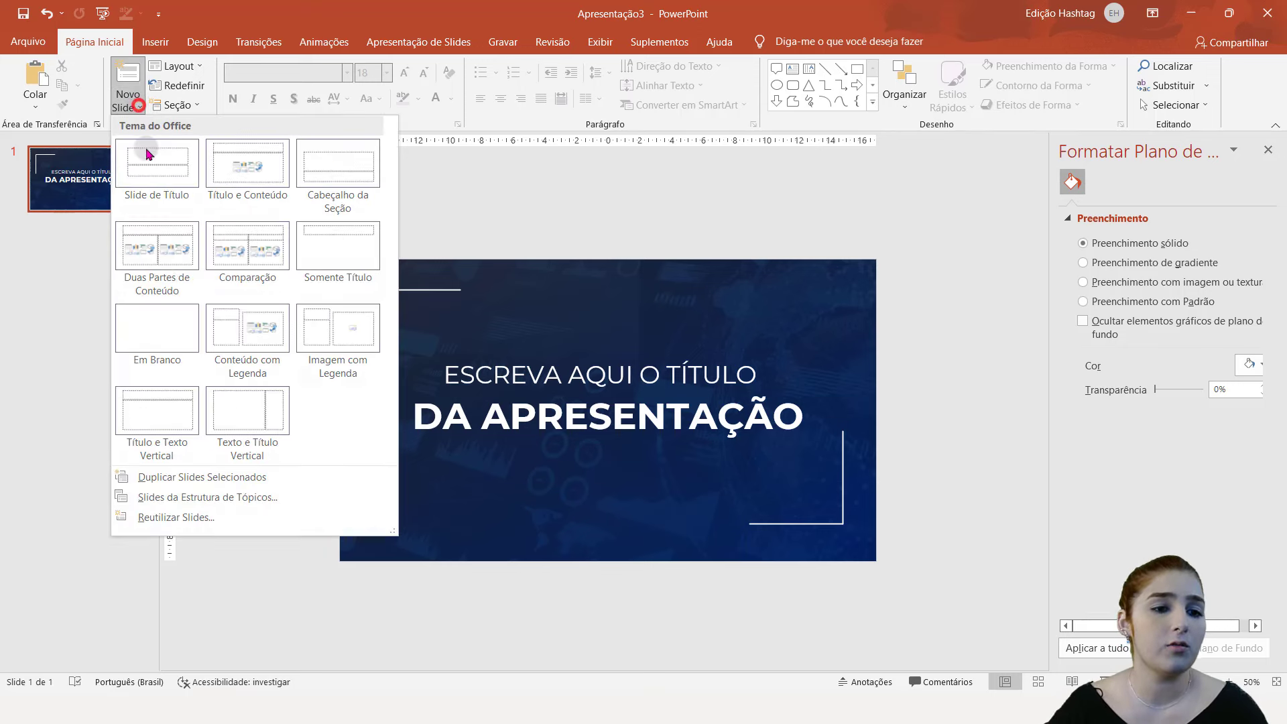
pyautogui.click(173, 325)
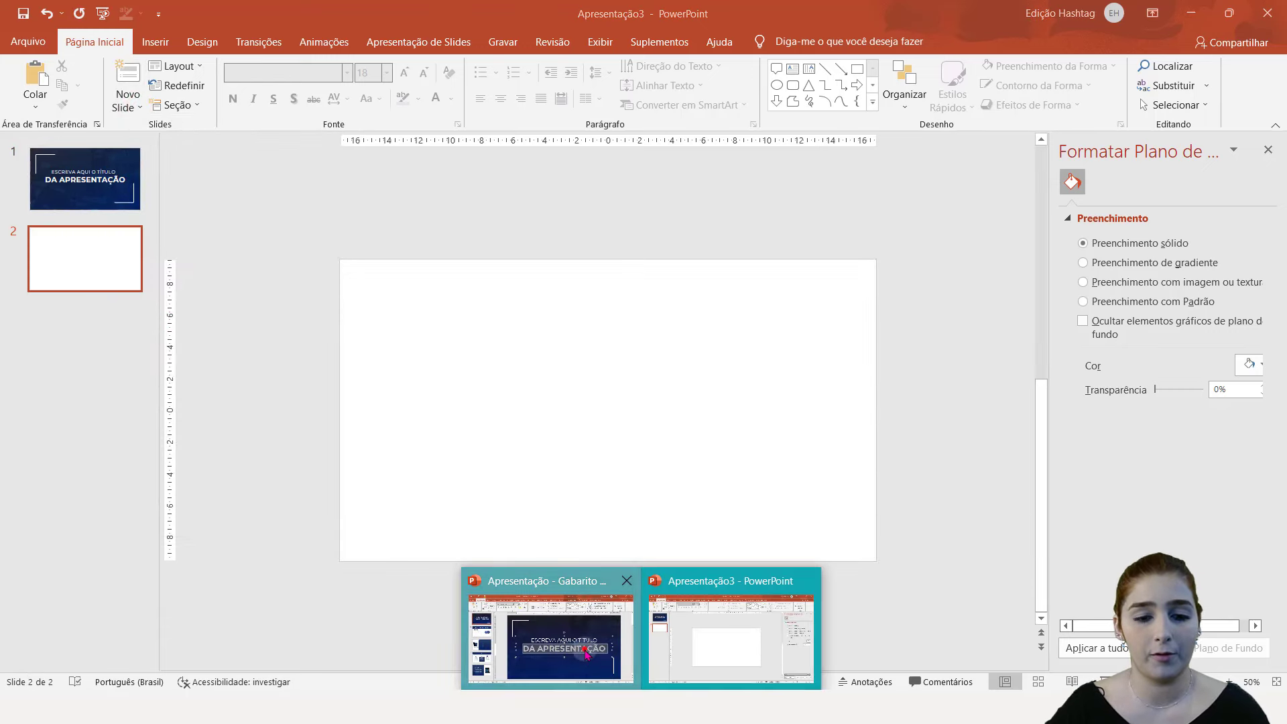
pyautogui.click(584, 648)
pyautogui.click(154, 305)
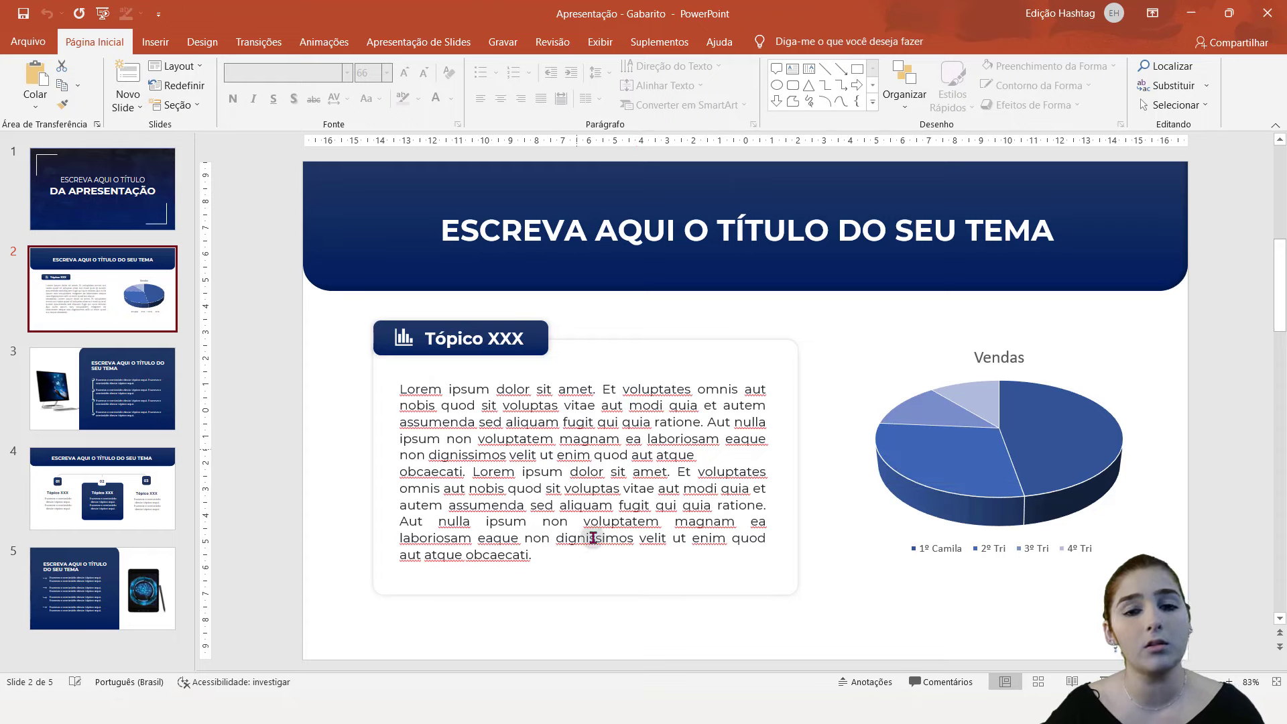
pyautogui.click(717, 635)
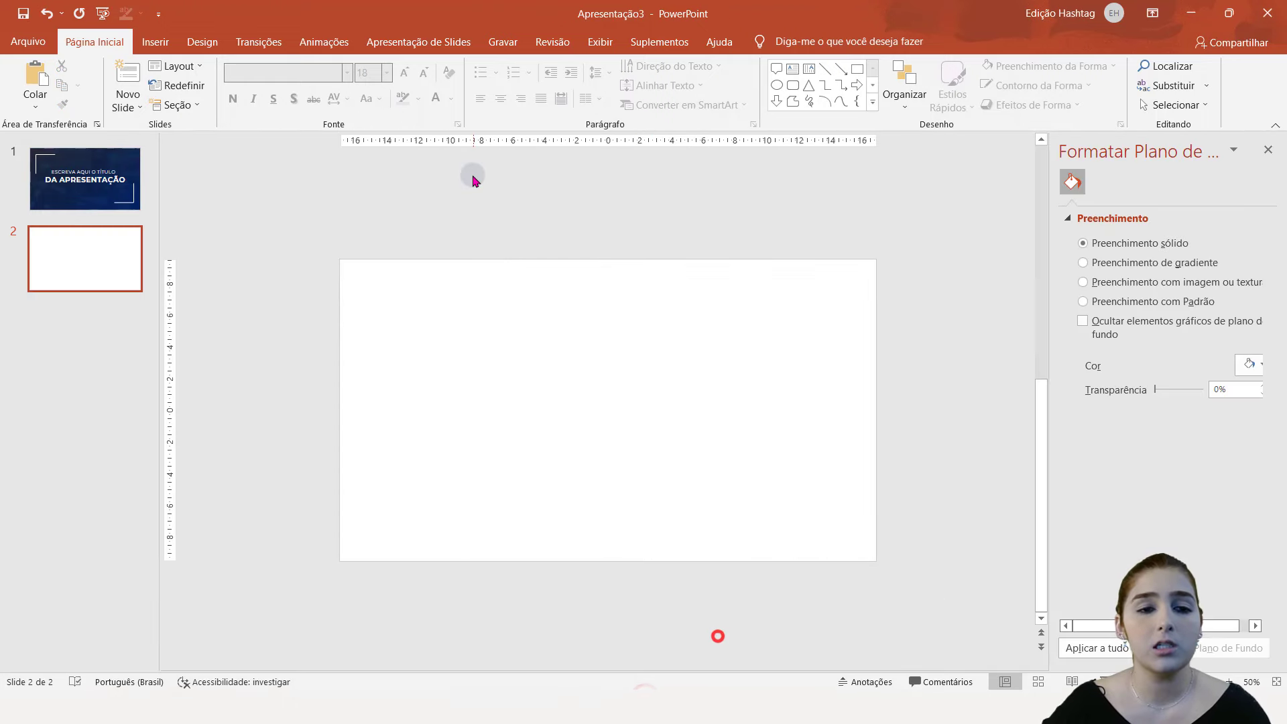
# - Draw a rounded rectangle across slide 2's top edge and flatten its corners to square
pyautogui.click(792, 85)
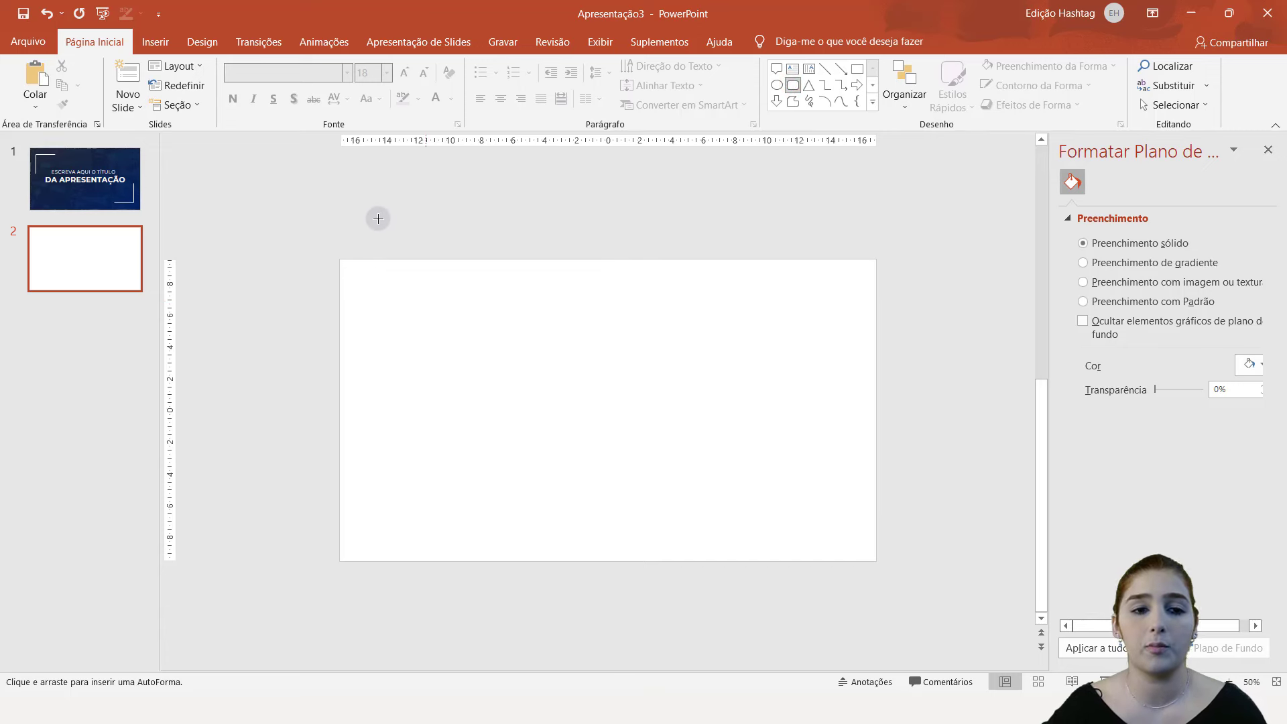
pyautogui.click(872, 102)
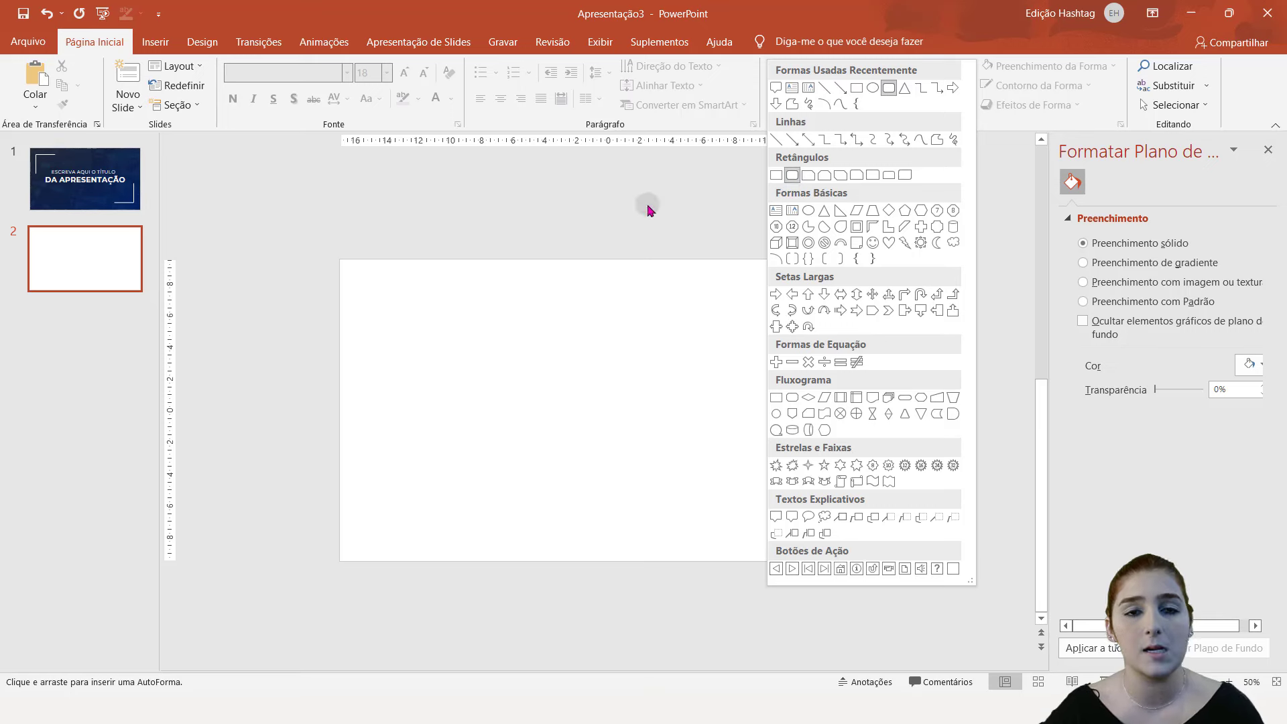
pyautogui.moveTo(341, 262); pyautogui.dragTo(877, 392)
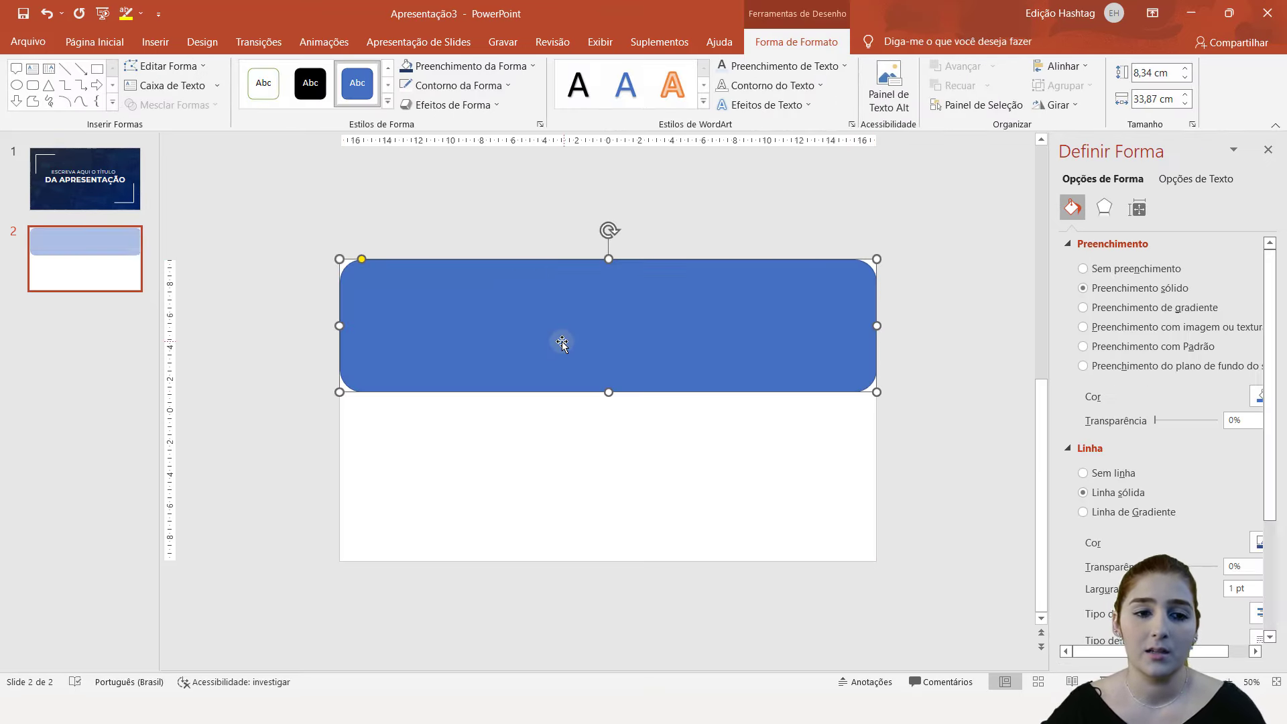
pyautogui.moveTo(554, 335); pyautogui.dragTo(552, 275)
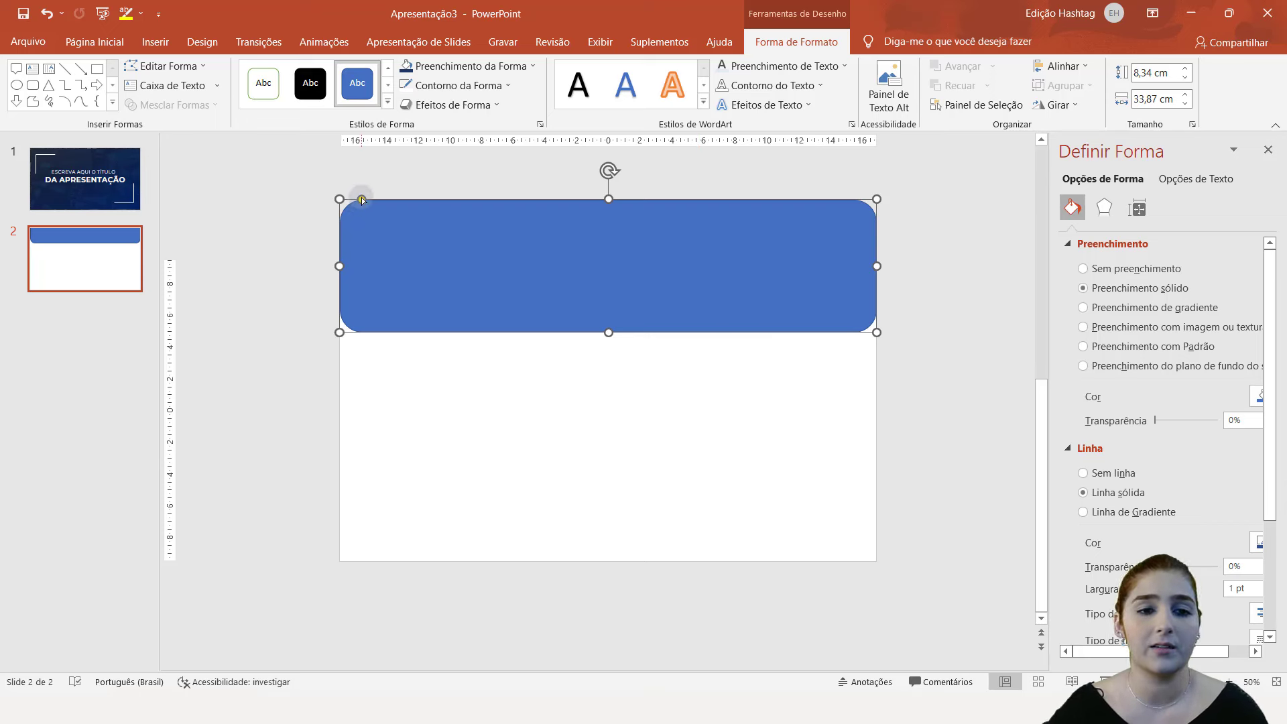
pyautogui.moveTo(361, 200); pyautogui.dragTo(626, 204)
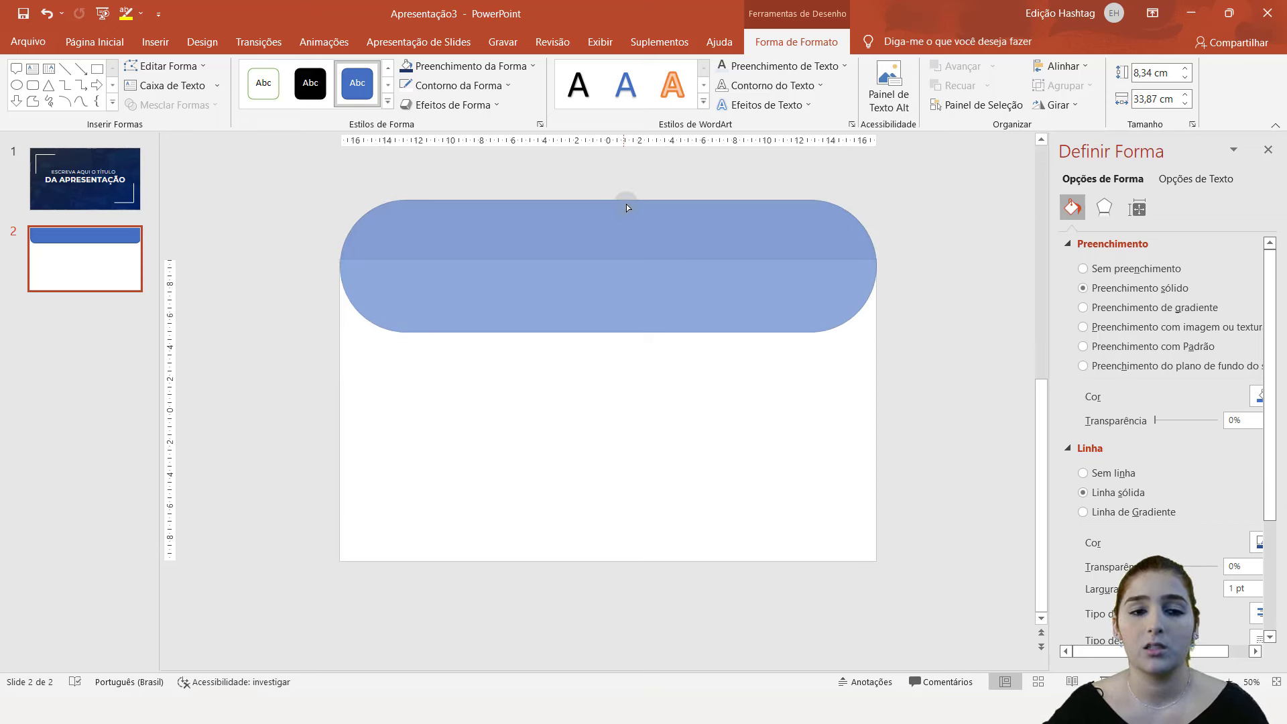
pyautogui.moveTo(626, 204)
pyautogui.mouseDown()
pyautogui.moveTo(127, 230)
pyautogui.moveTo(258, 215)
pyautogui.mouseUp()
# - Drag the header's corner handle to round its corners again
pyautogui.click(269, 216)
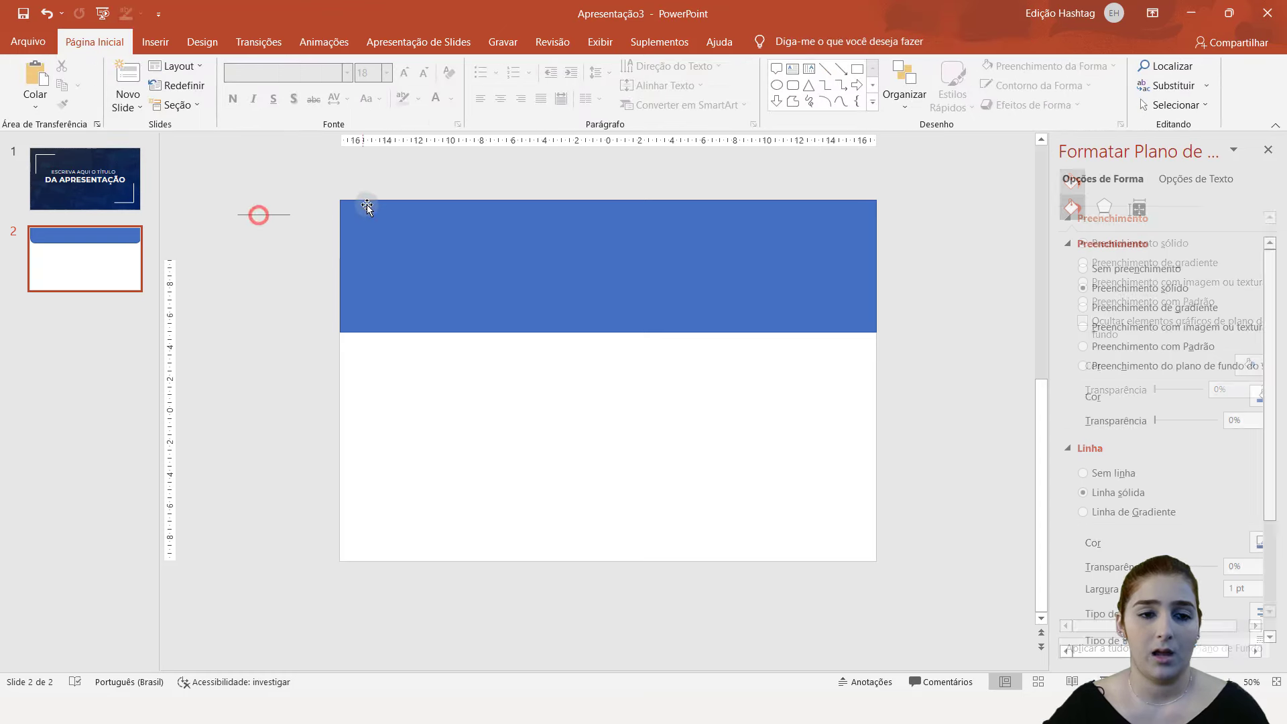
pyautogui.click(377, 210)
pyautogui.moveTo(340, 199); pyautogui.dragTo(372, 201)
pyautogui.moveTo(513, 224); pyautogui.dragTo(513, 230)
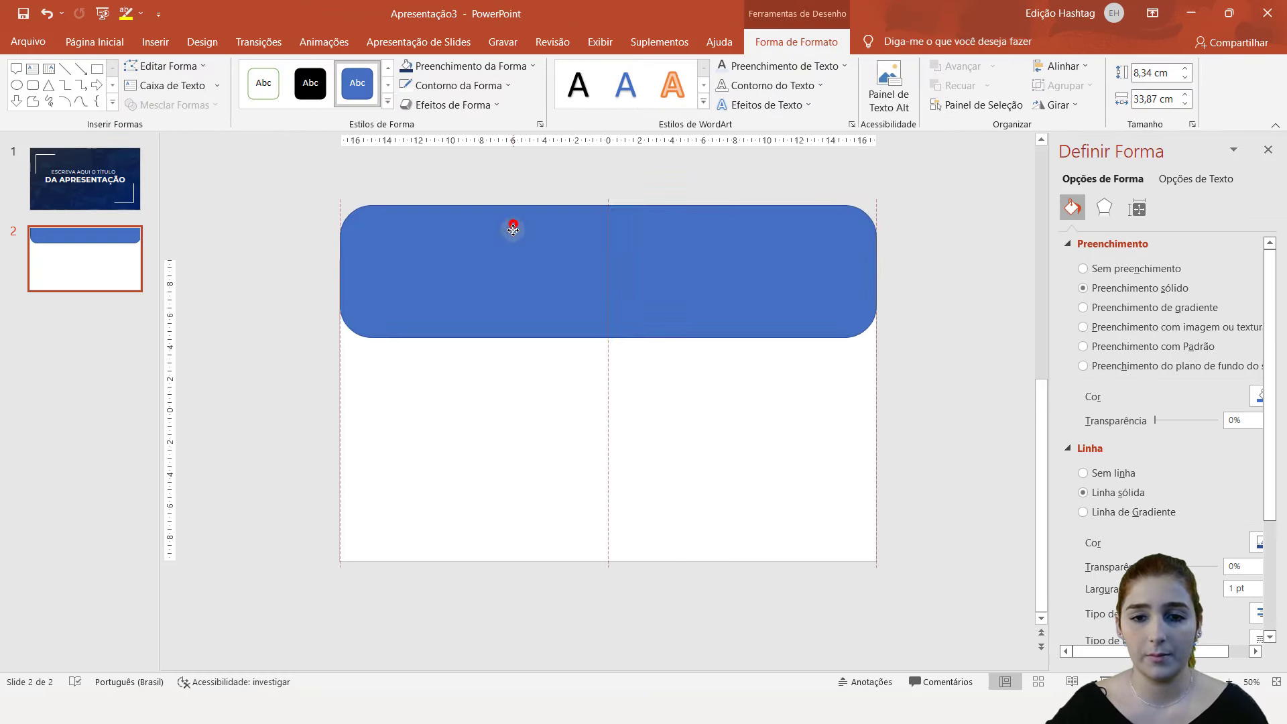
pyautogui.click(520, 179)
pyautogui.click(468, 288)
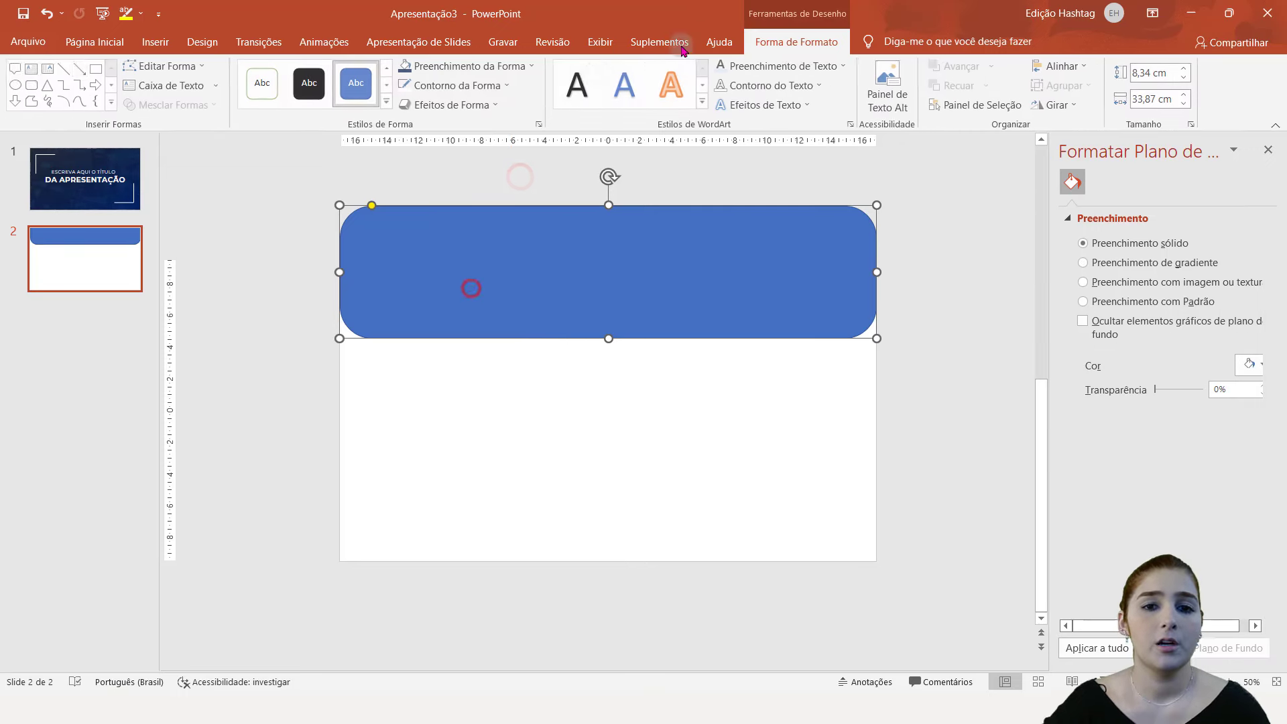
# - Remove the header outline, fill it Blue Accent 1 Darker 50%, and preview full screen
pyautogui.click(499, 84)
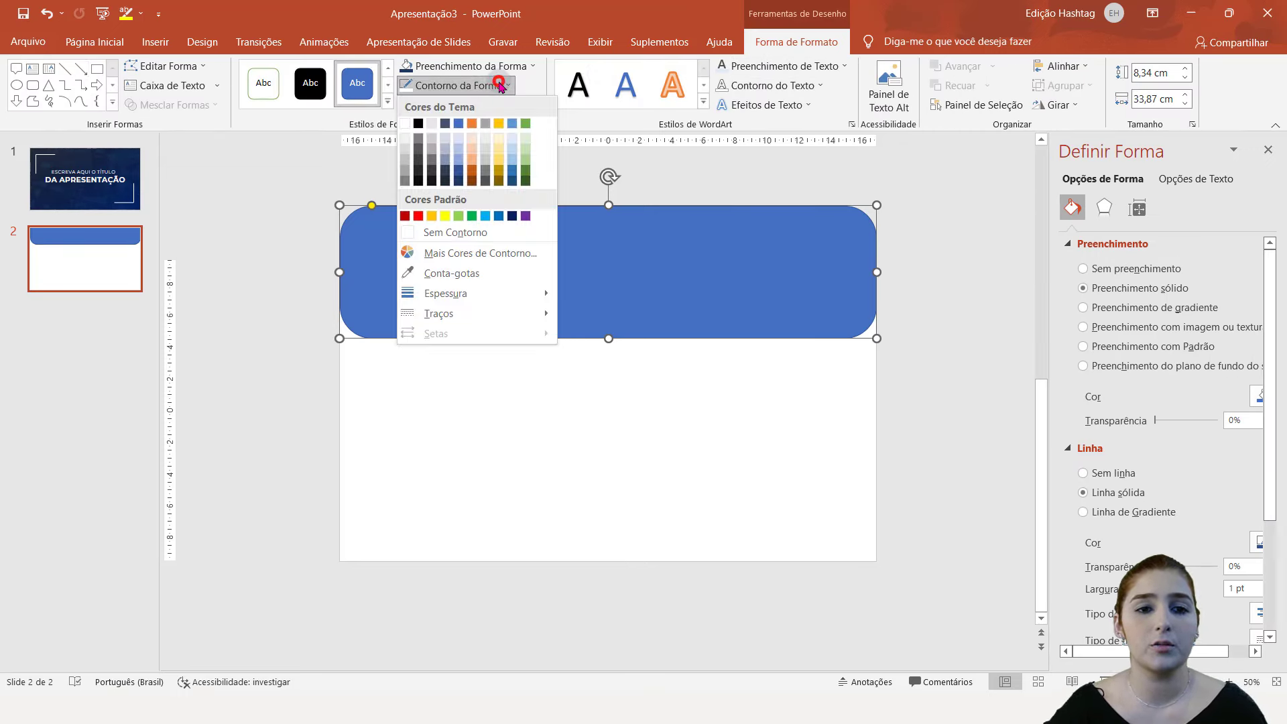
pyautogui.click(479, 231)
pyautogui.click(487, 66)
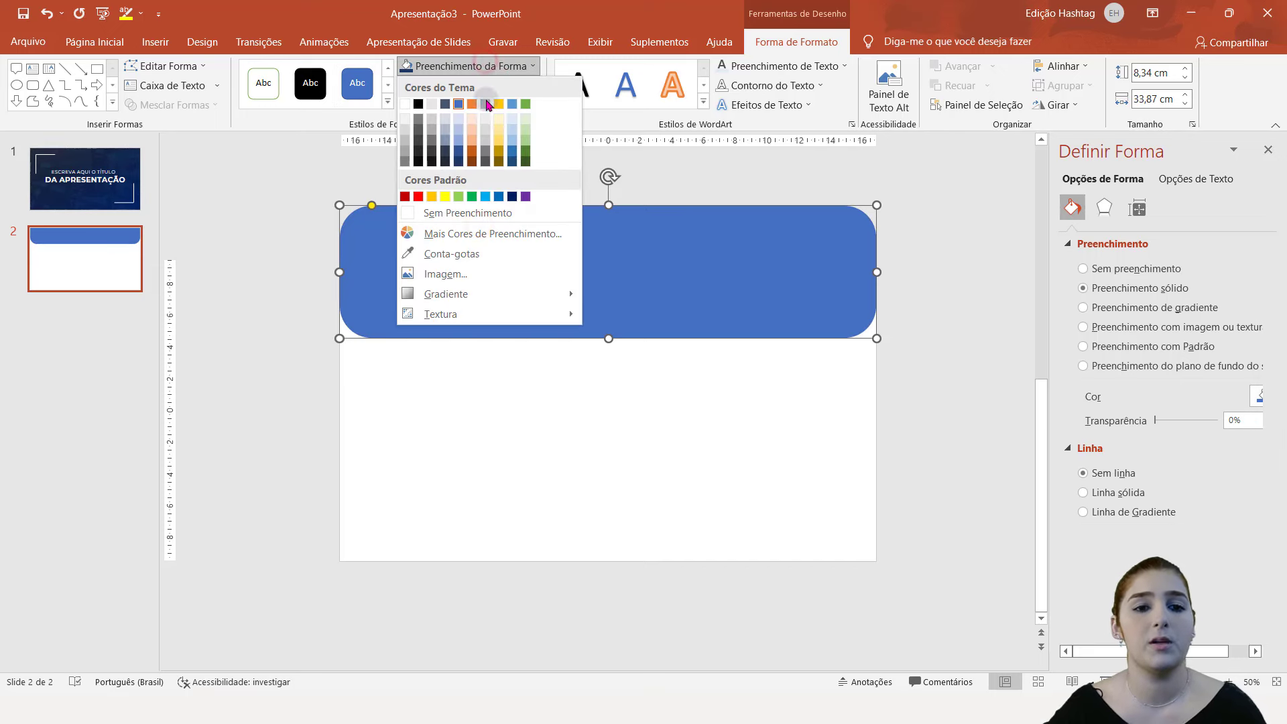
pyautogui.click(459, 161)
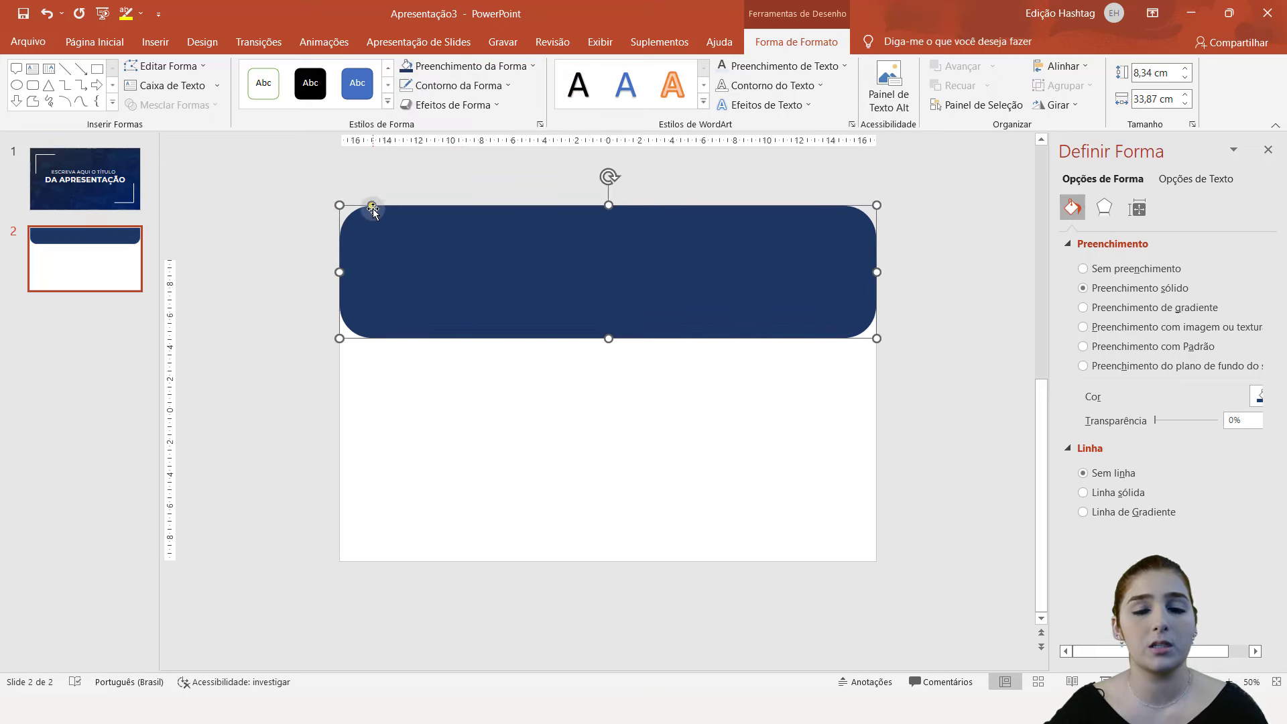
pyautogui.click(996, 233)
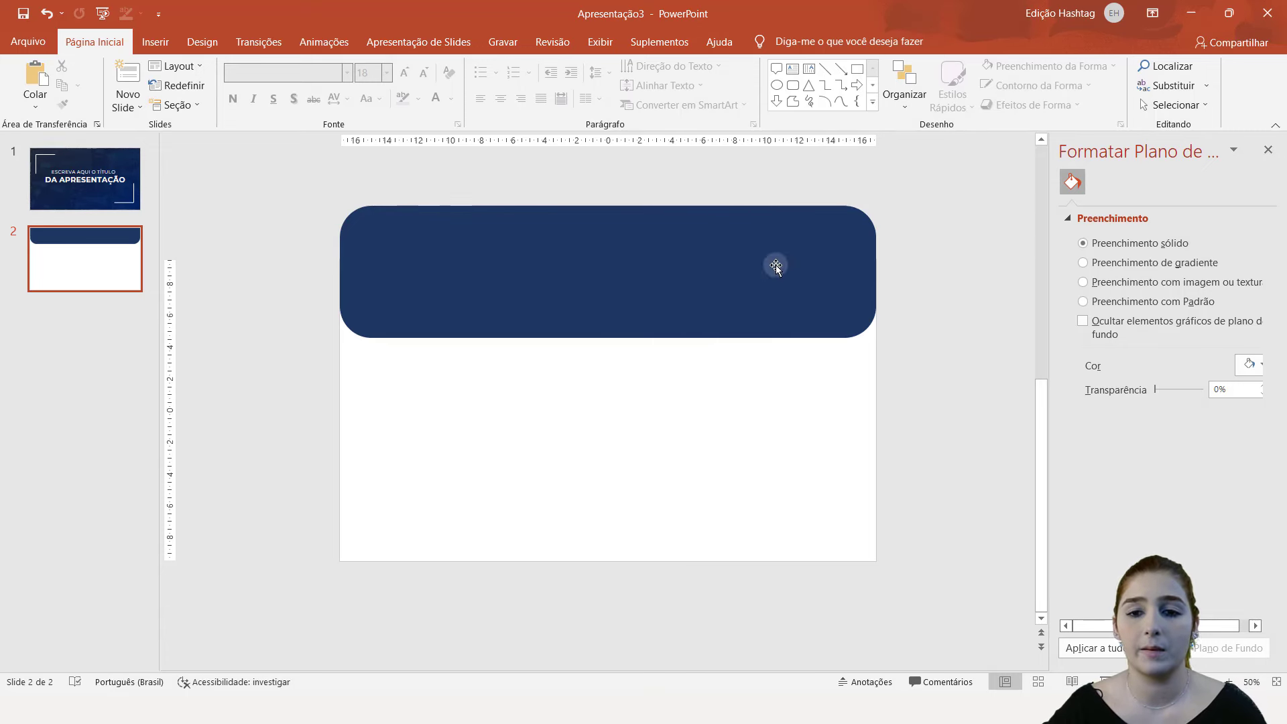
pyautogui.click(1106, 680)
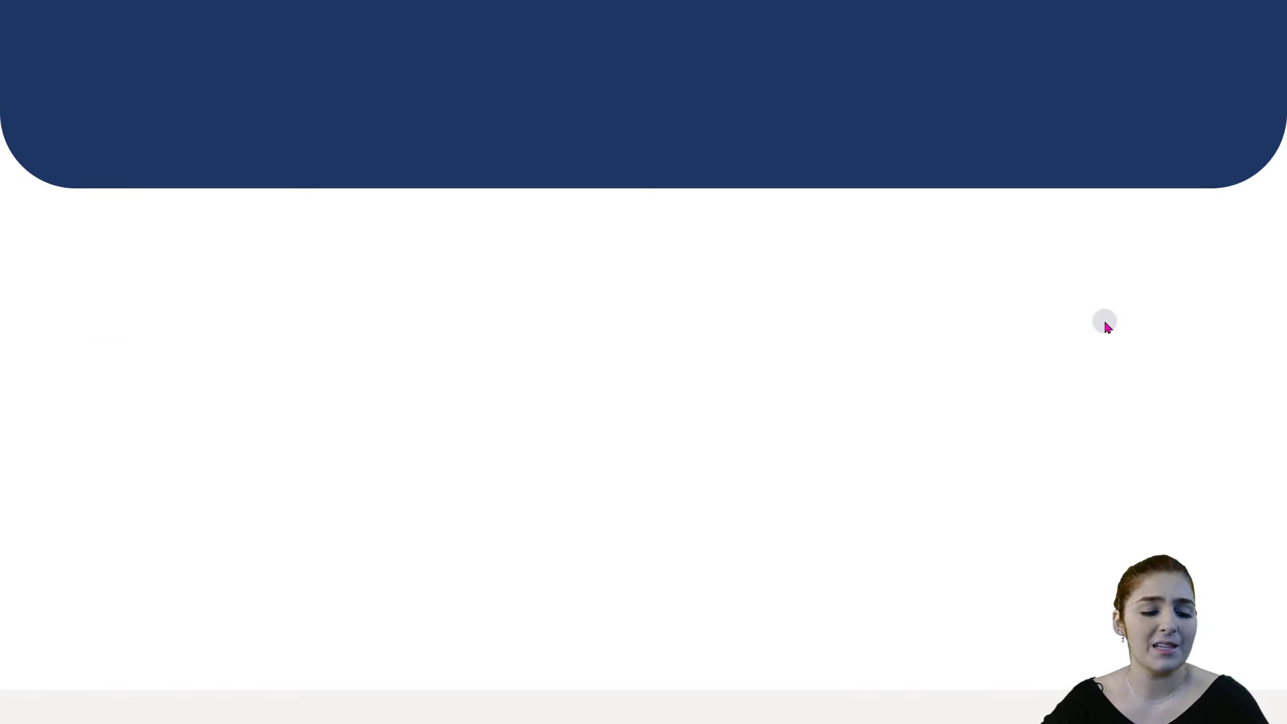
pyautogui.press('Escape')
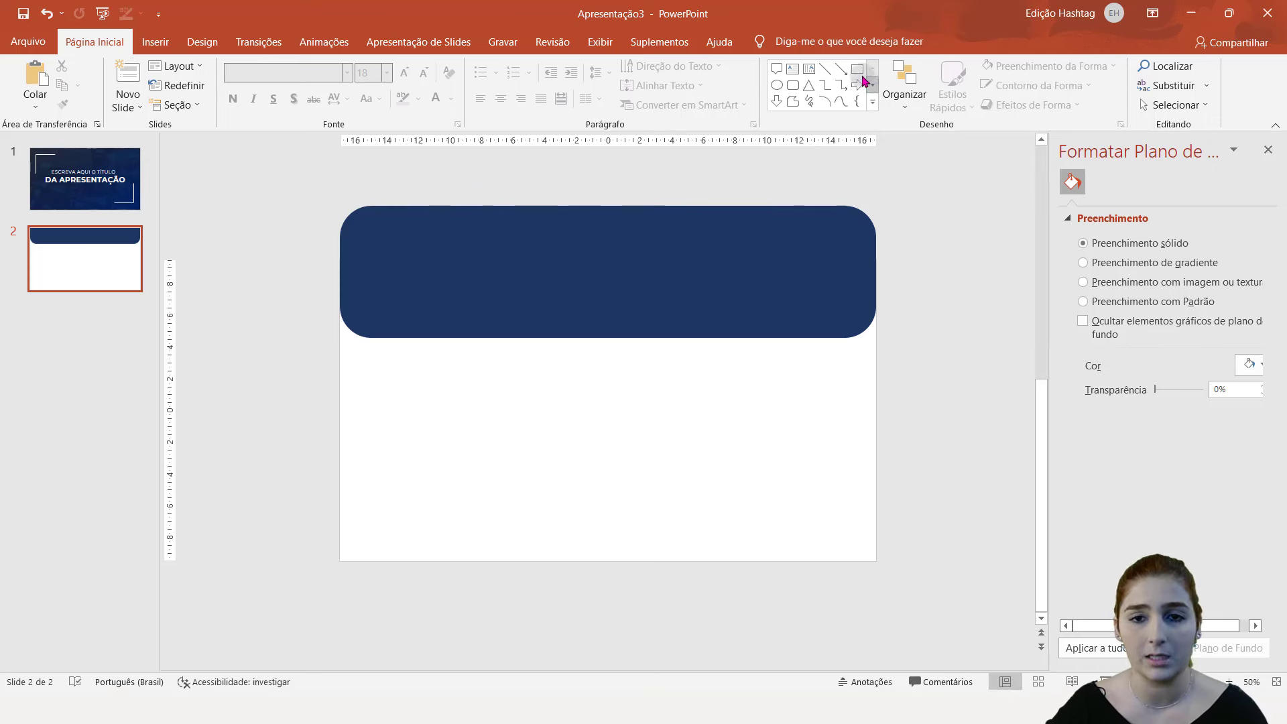
# - Draw a plain rectangle covering the header's top rounded corners
pyautogui.click(857, 70)
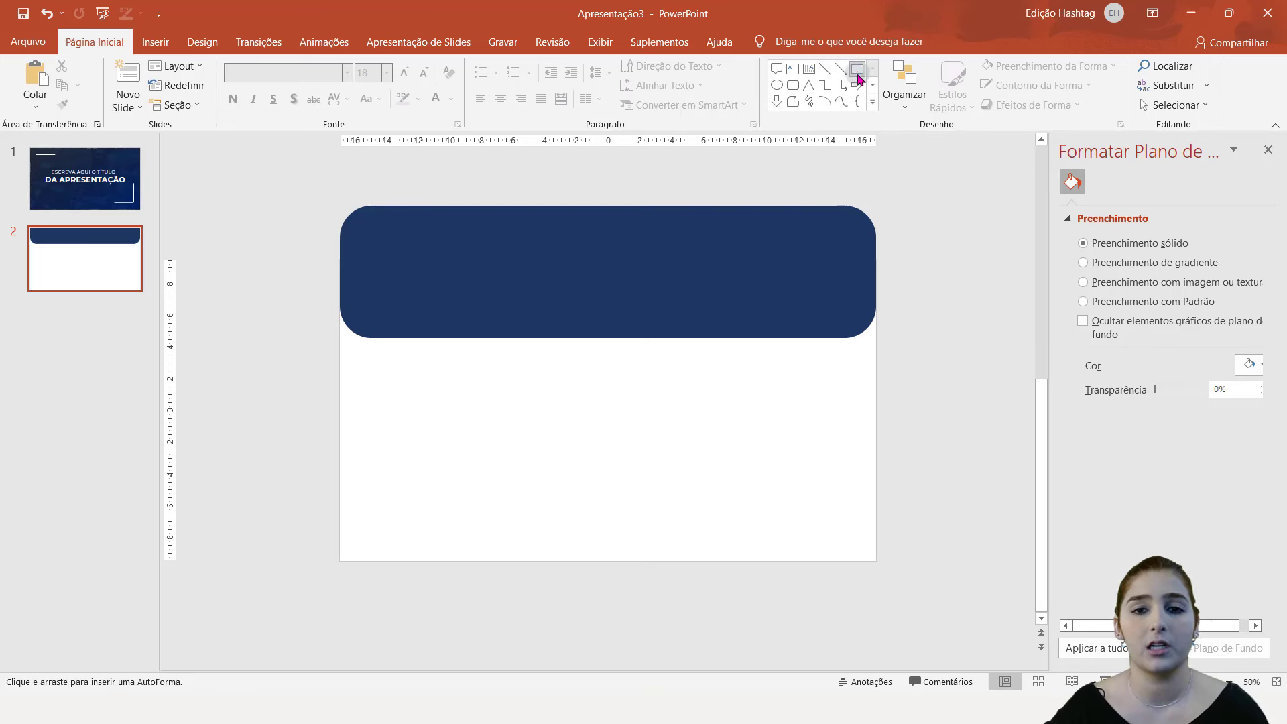
pyautogui.moveTo(303, 189); pyautogui.dragTo(916, 263)
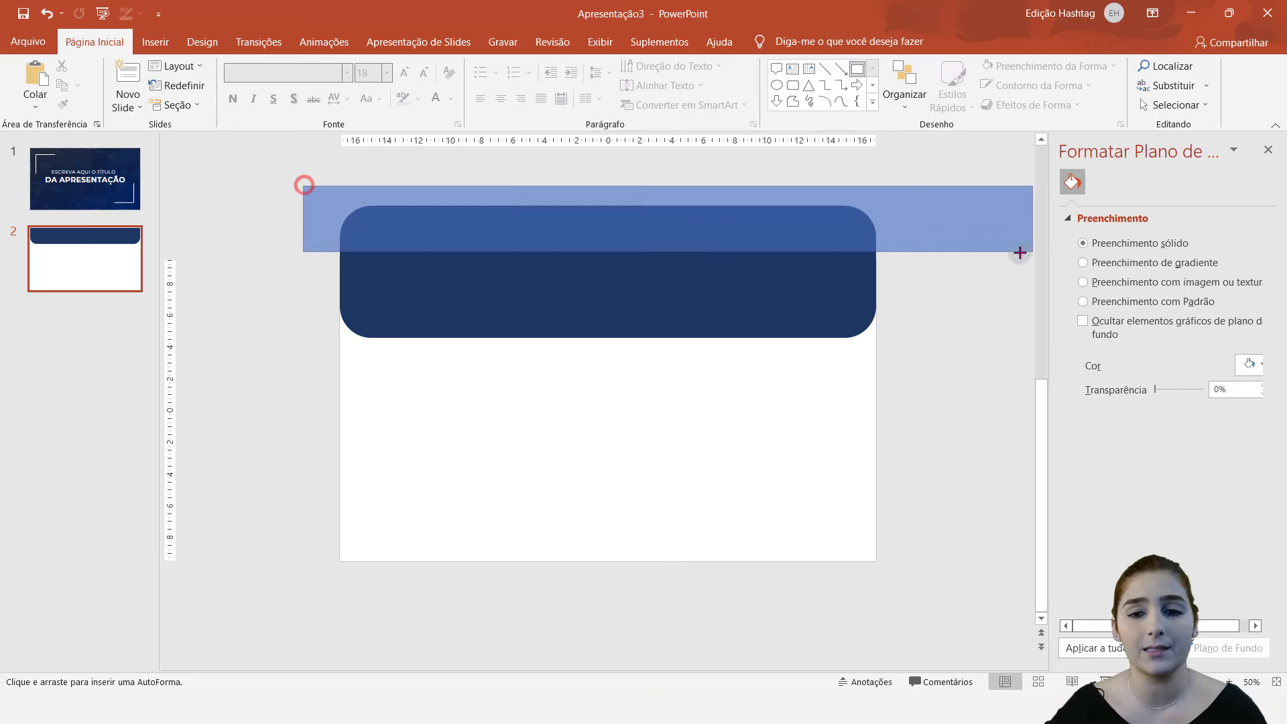
pyautogui.moveTo(875, 221)
pyautogui.mouseDown()
pyautogui.moveTo(881, 248)
pyautogui.moveTo(883, 225)
pyautogui.mouseUp()
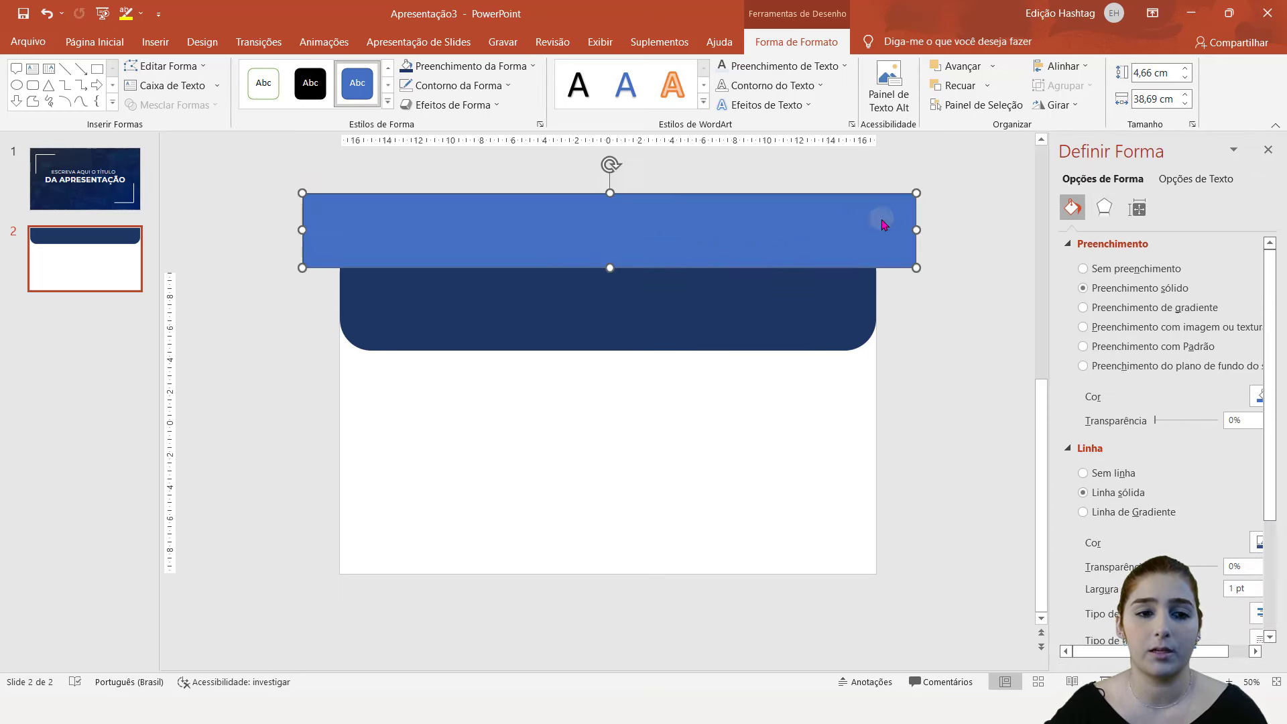
pyautogui.click(766, 303)
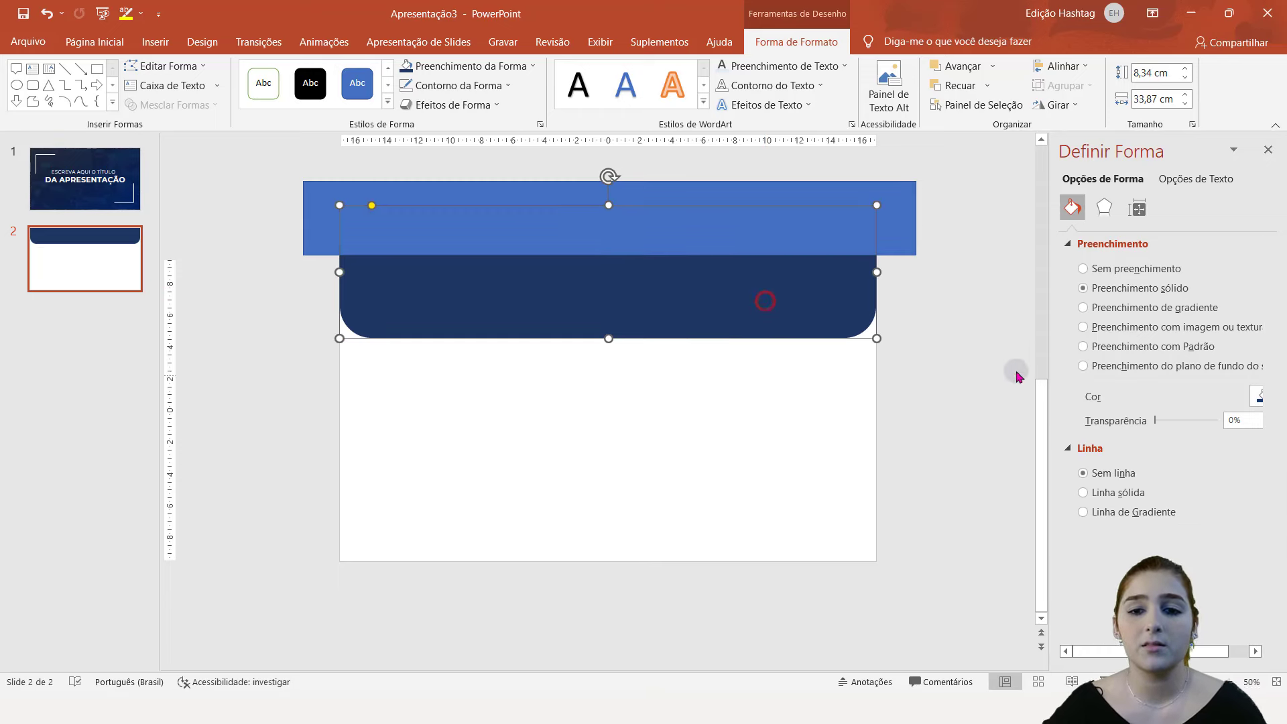
pyautogui.click(984, 366)
# - Subtract the rectangle from the navy header and move the result flush to the top
pyautogui.click(563, 291)
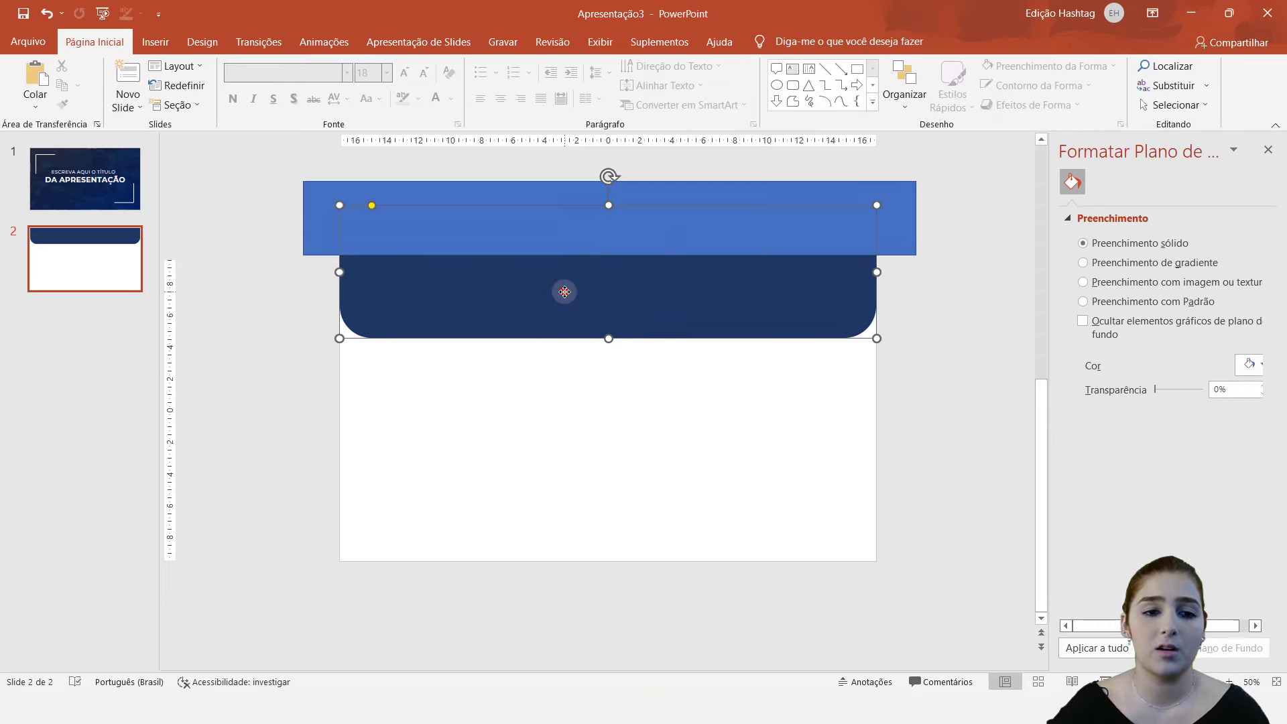
pyautogui.keyDown('shift'); pyautogui.click(827, 197); pyautogui.keyUp('shift')
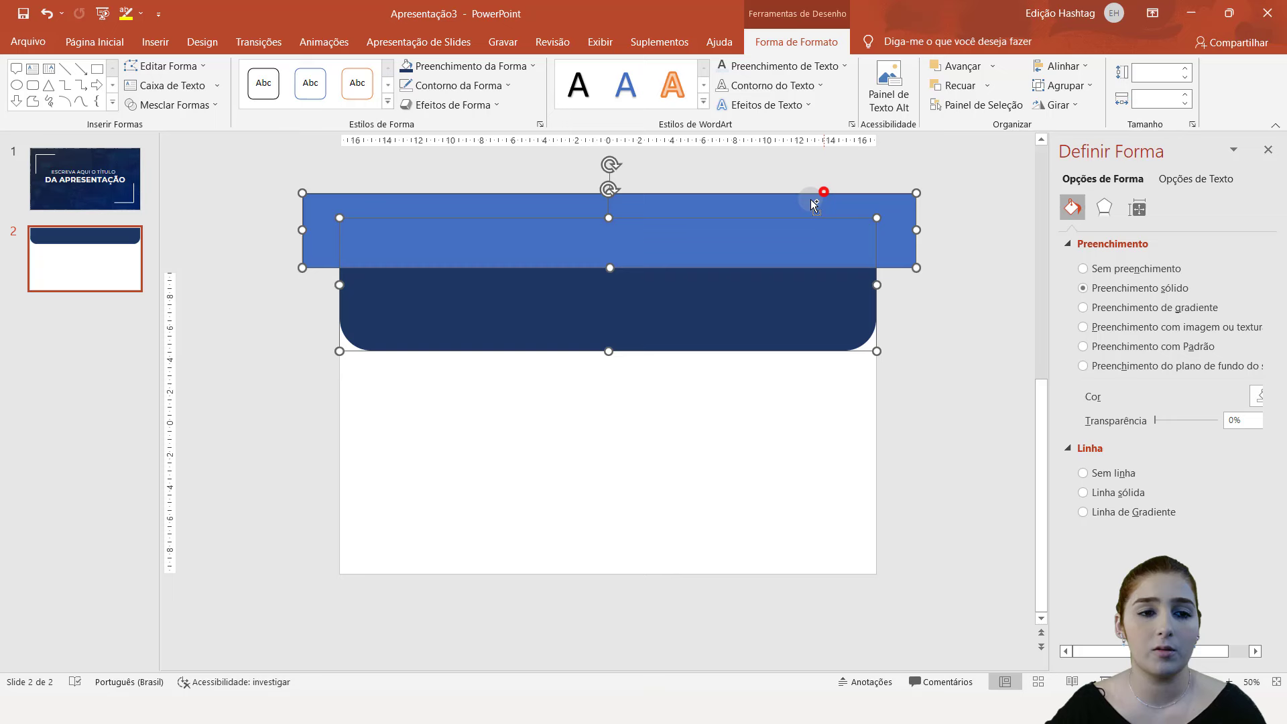
pyautogui.click(213, 104)
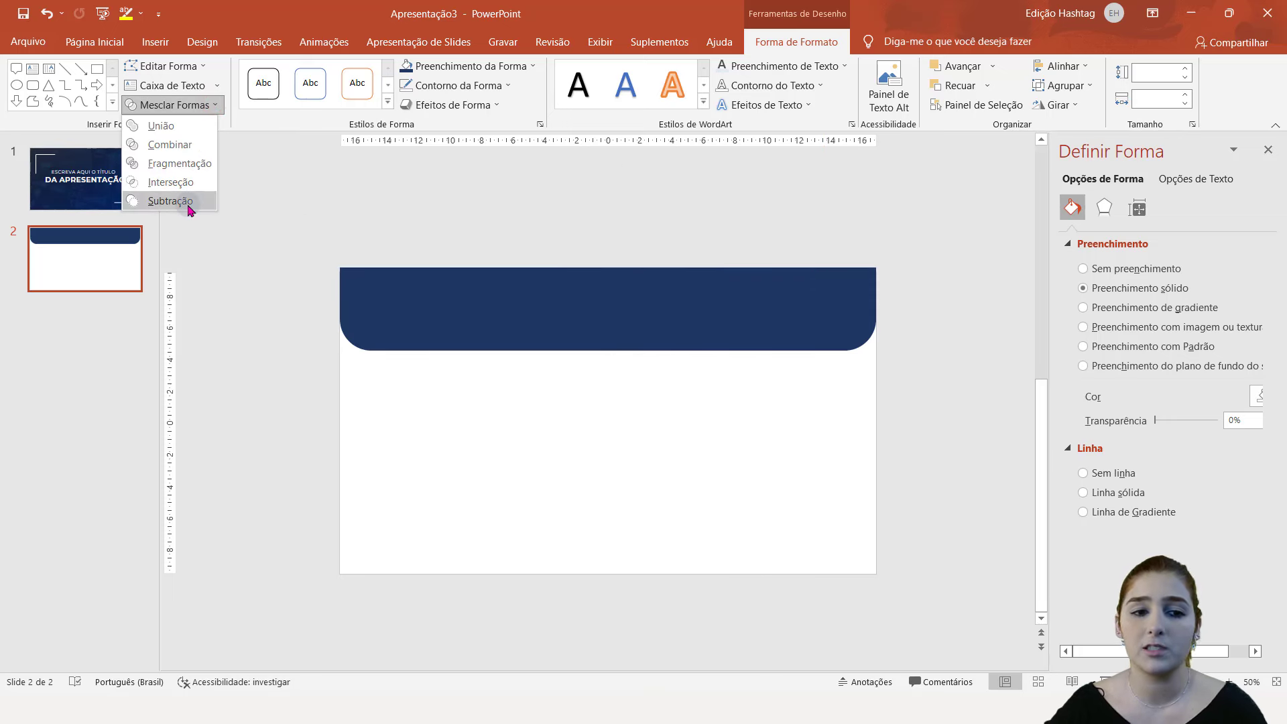
pyautogui.click(188, 204)
pyautogui.moveTo(489, 273)
pyautogui.mouseDown()
pyautogui.moveTo(515, 313)
pyautogui.moveTo(513, 286)
pyautogui.mouseUp()
pyautogui.click(945, 374)
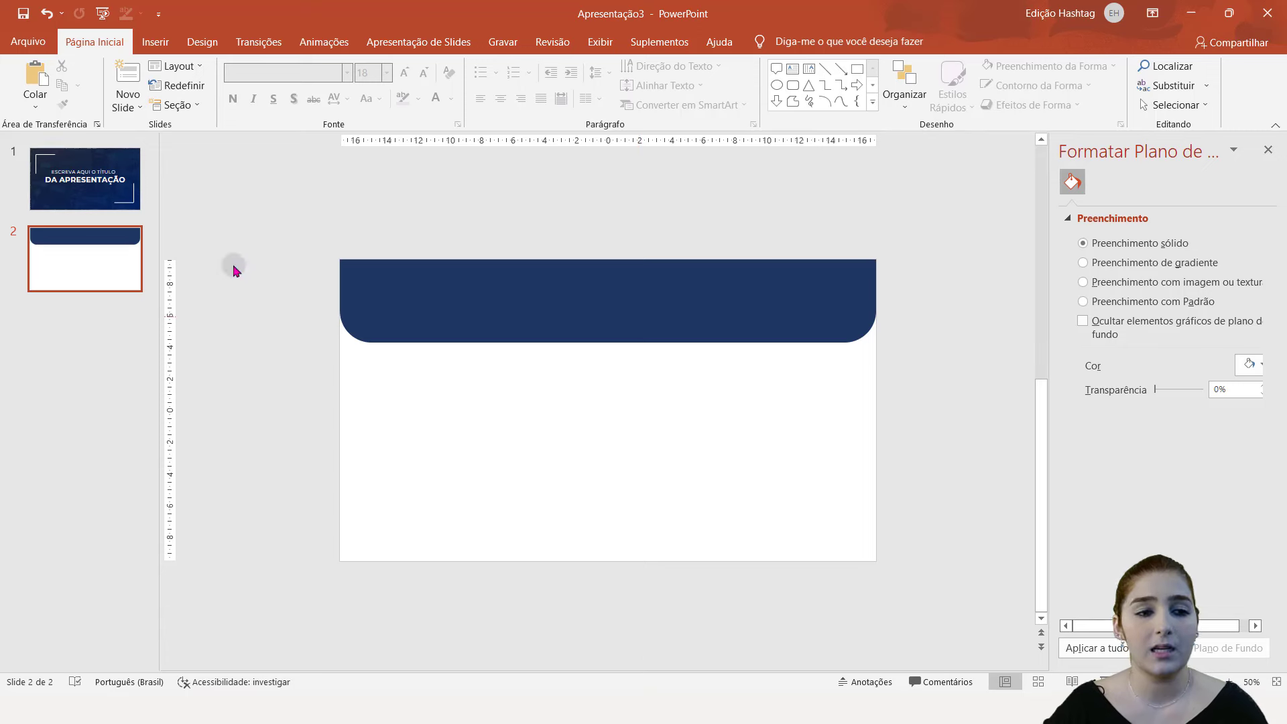
# - Add a text box in the navy header holding the title copied from the Gabarito deck
pyautogui.click(792, 70)
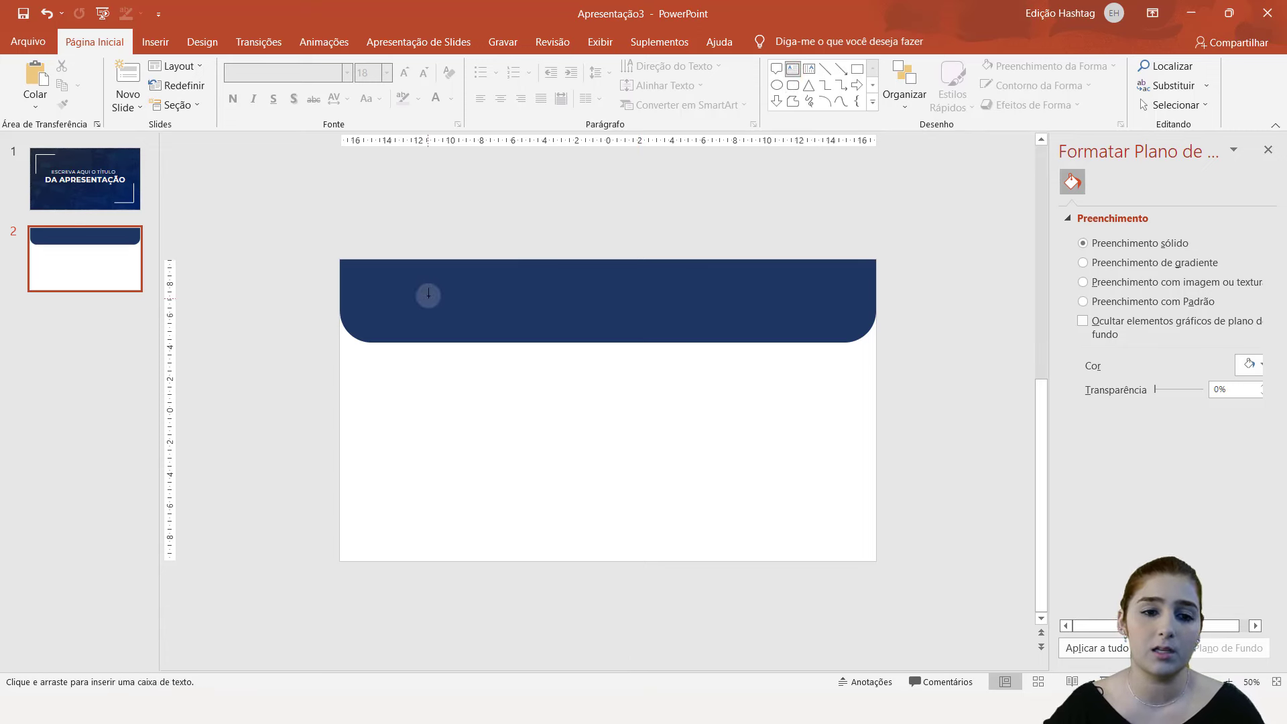
pyautogui.moveTo(424, 291); pyautogui.dragTo(835, 395)
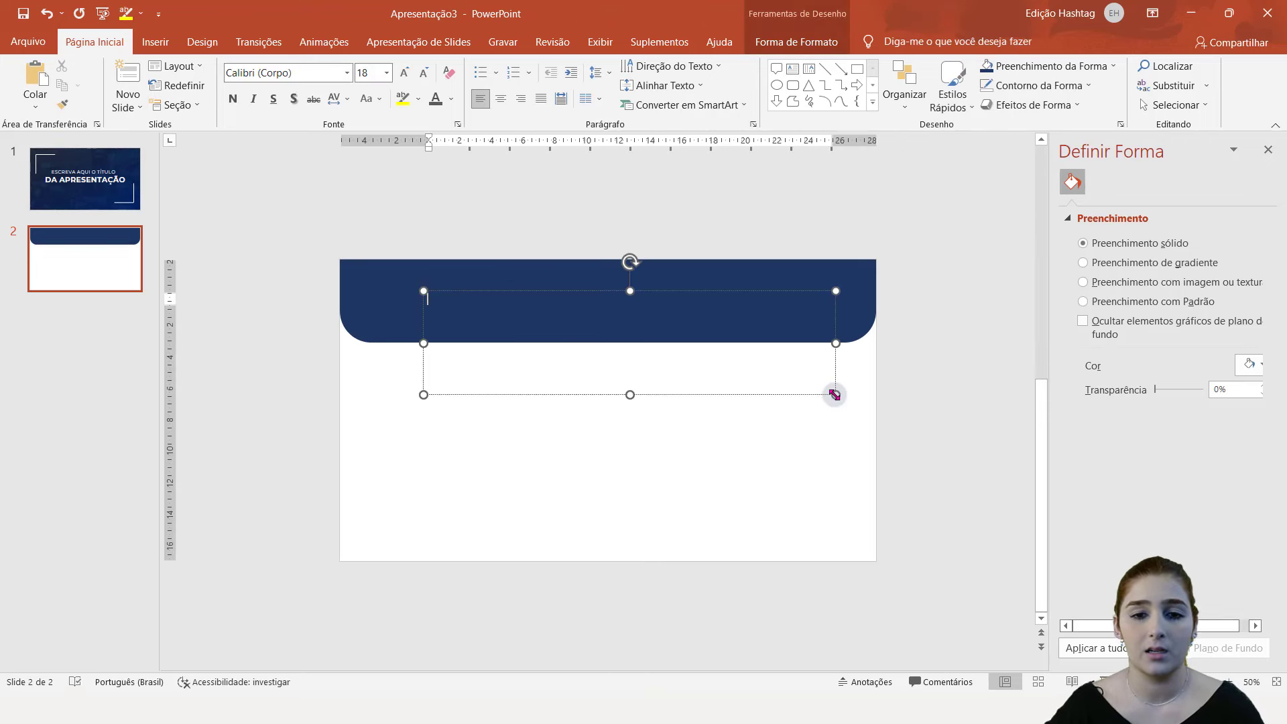
pyautogui.click(596, 654)
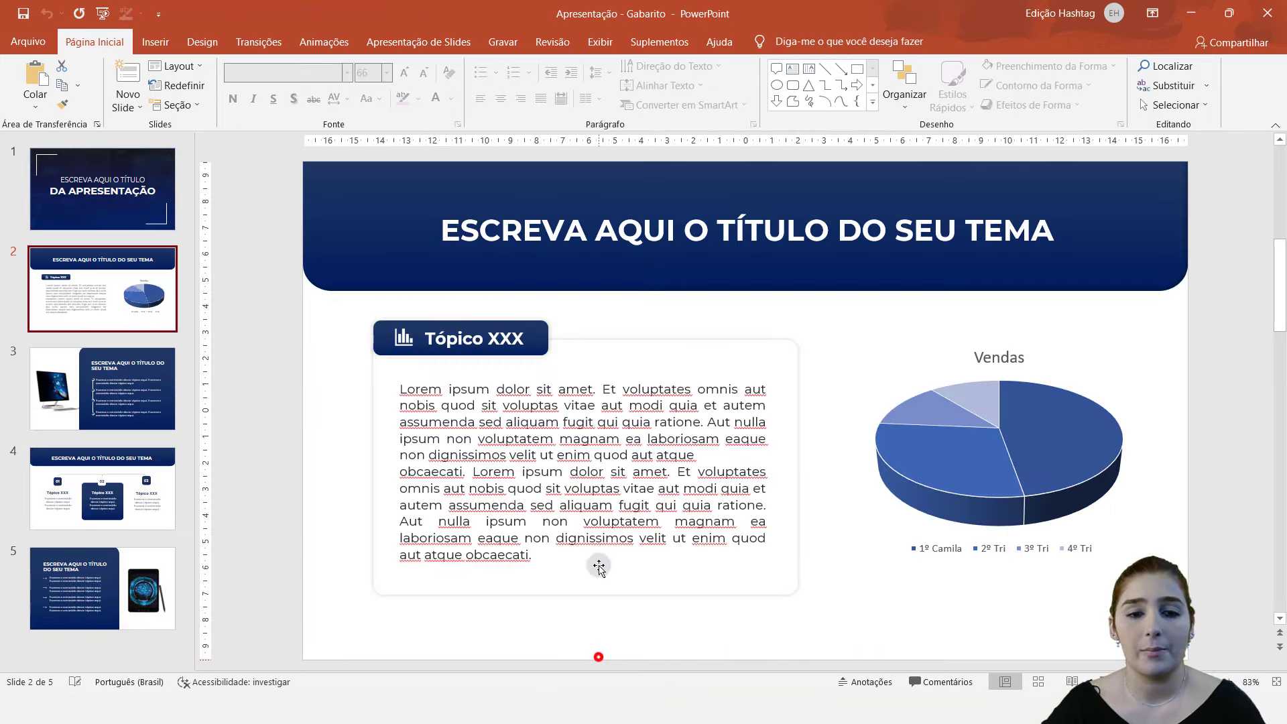
pyautogui.click(621, 227)
pyautogui.tripleClick(621, 226)
pyautogui.hotkey('ctrl', 'c')
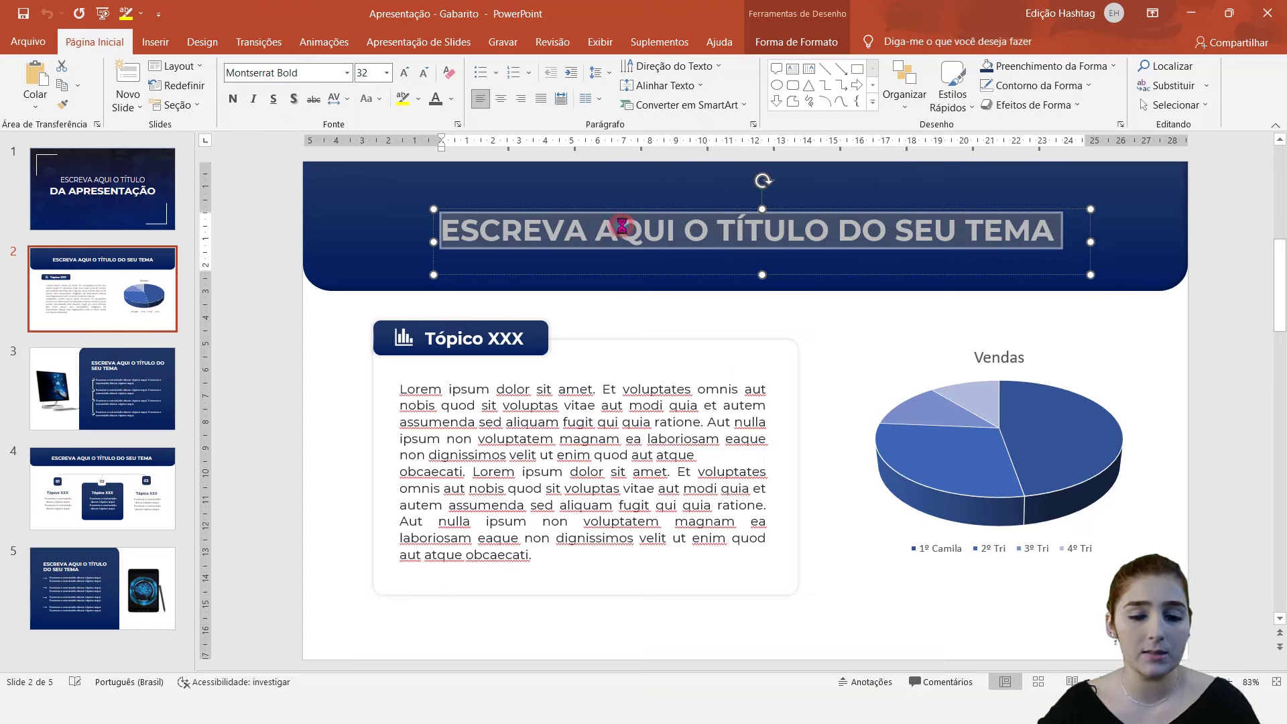
pyautogui.click(704, 629)
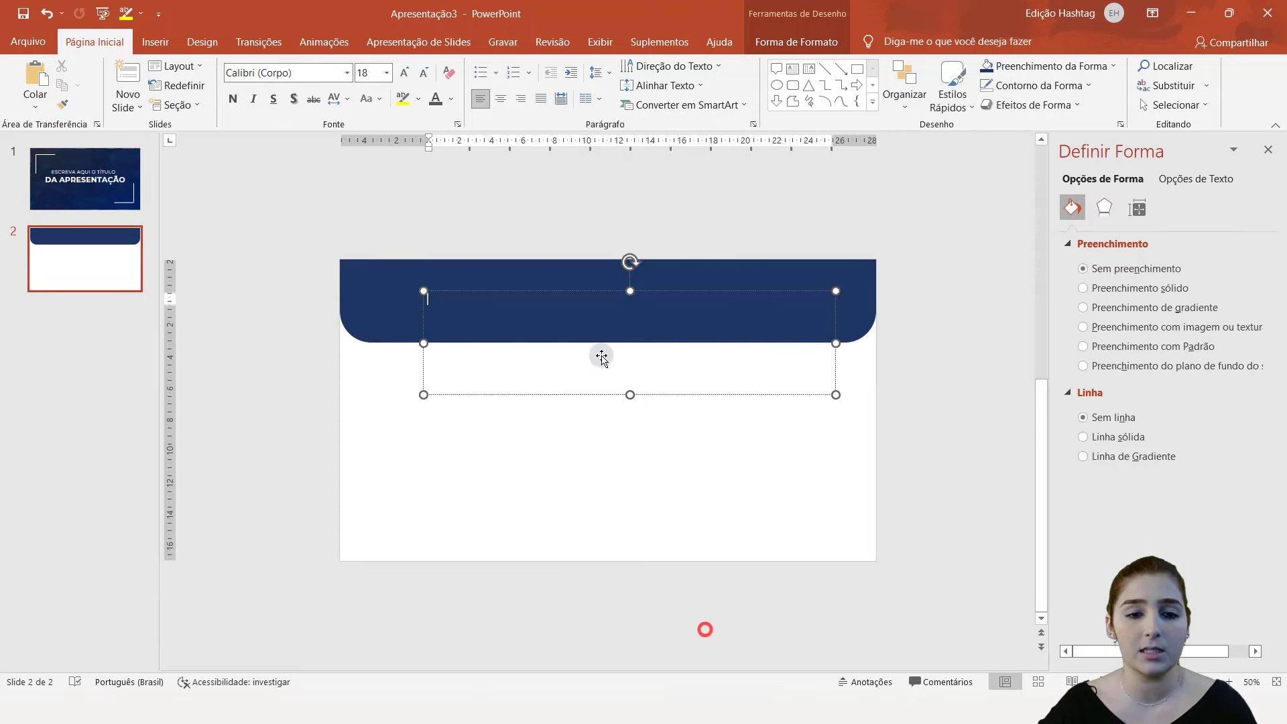
pyautogui.hotkey('ctrl', 'v')
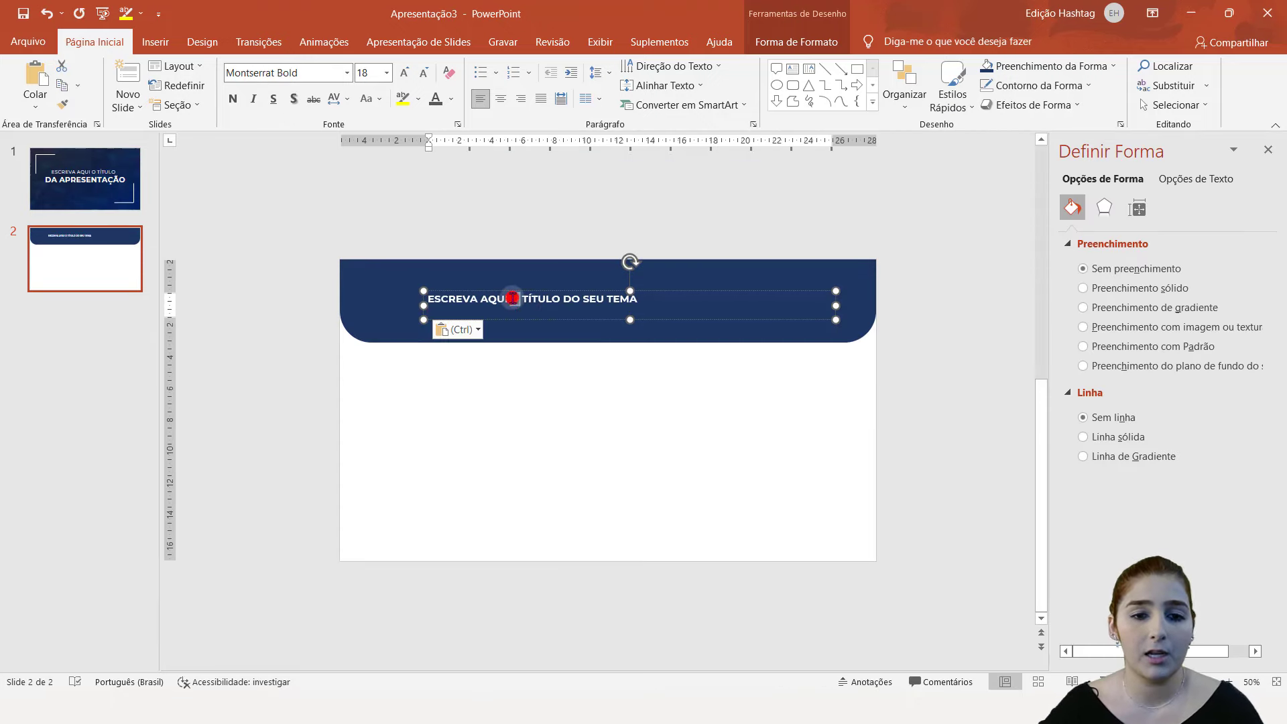
# - Set the title 'ESCREVA AQUI O TÍTULO DO SEU TEMA' to size 30, centre-aligned and centred on the slide
pyautogui.tripleClick(512, 298)
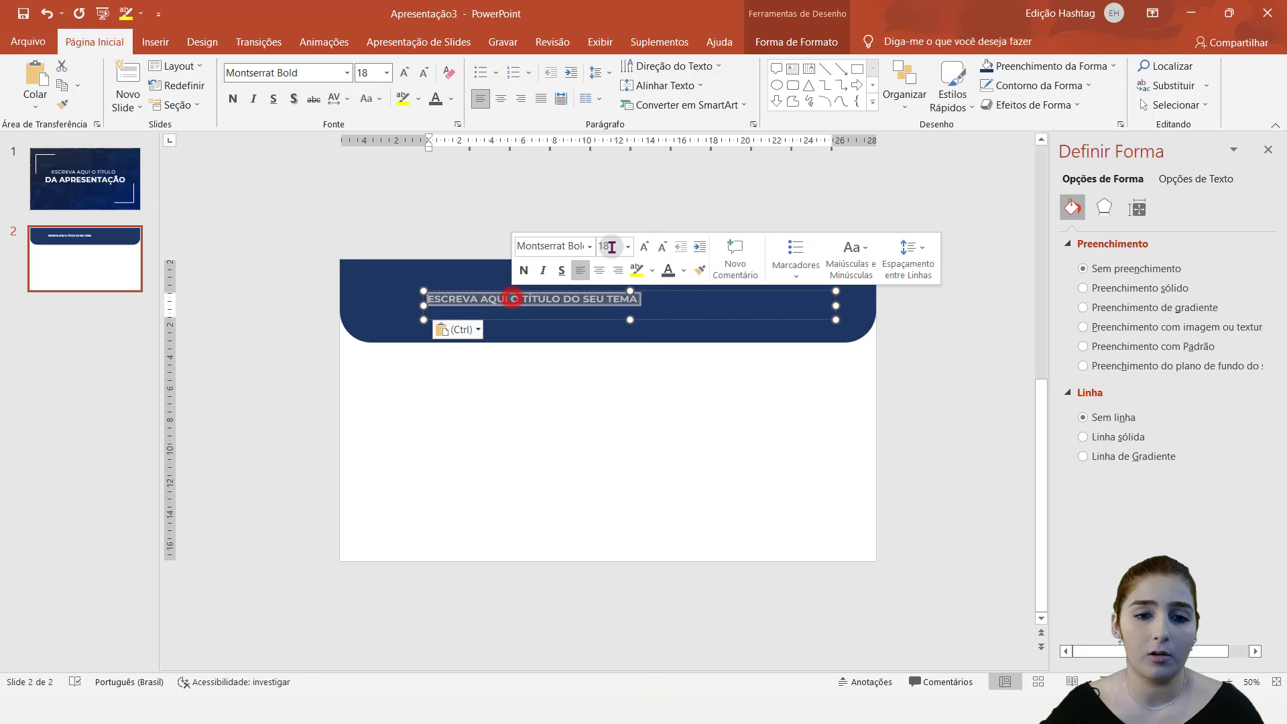
pyautogui.tripleClick(570, 298)
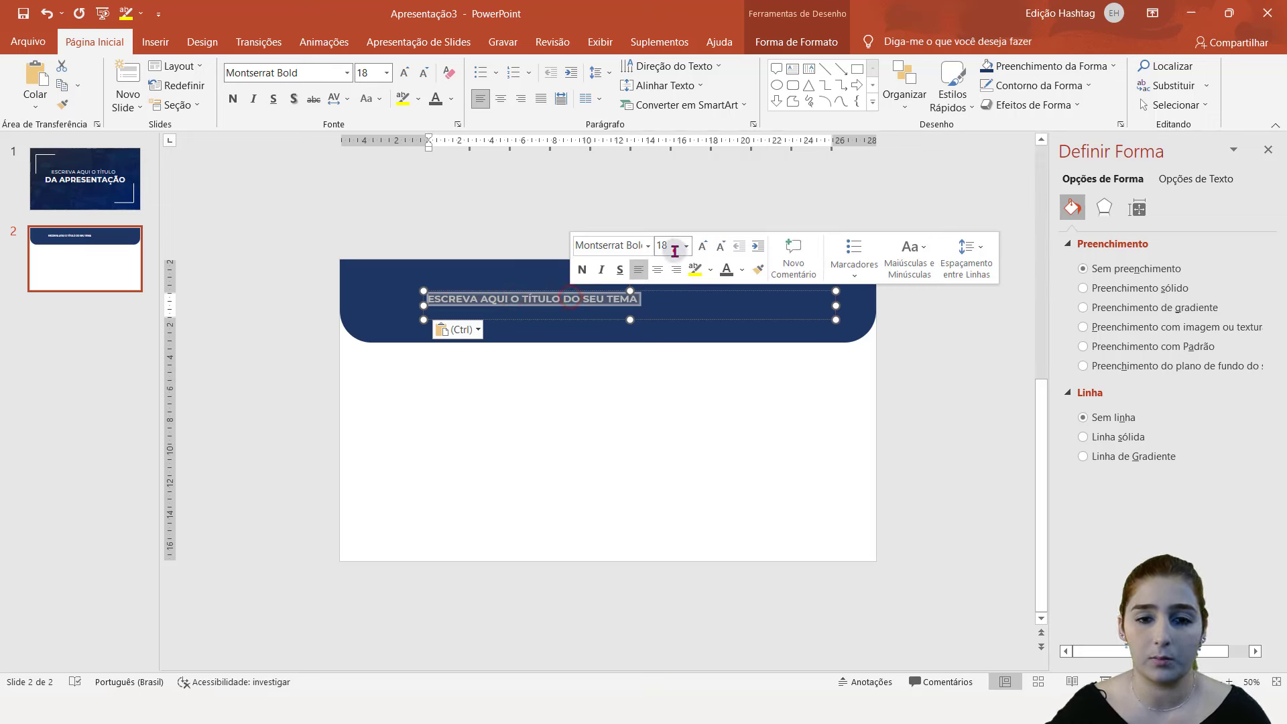
pyautogui.write('0')
pyautogui.press('Return')
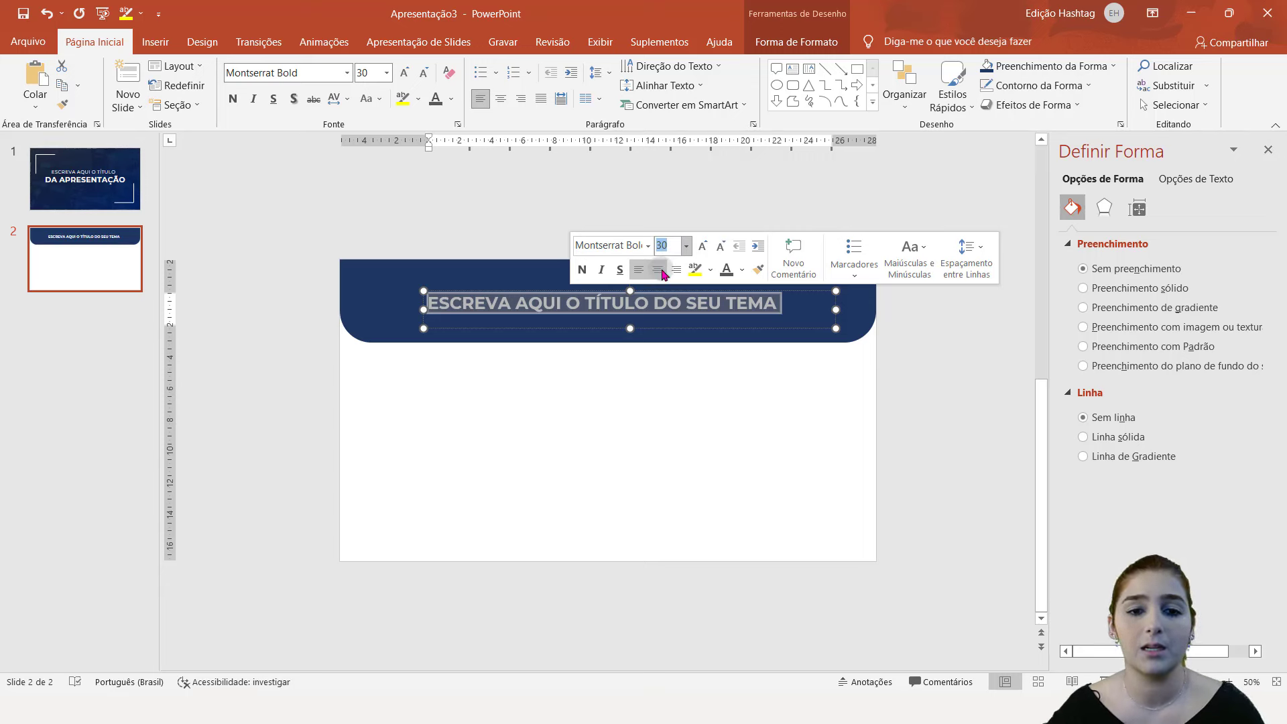
pyautogui.click(656, 270)
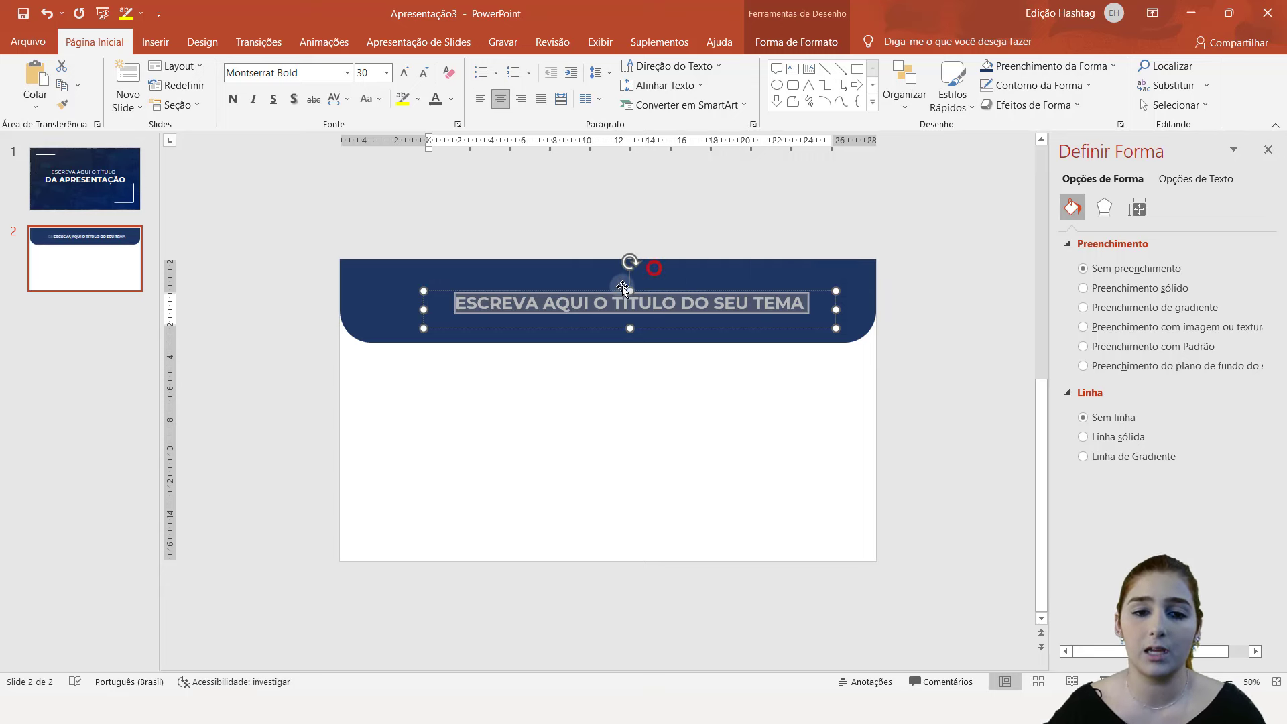
pyautogui.moveTo(594, 293); pyautogui.dragTo(576, 290)
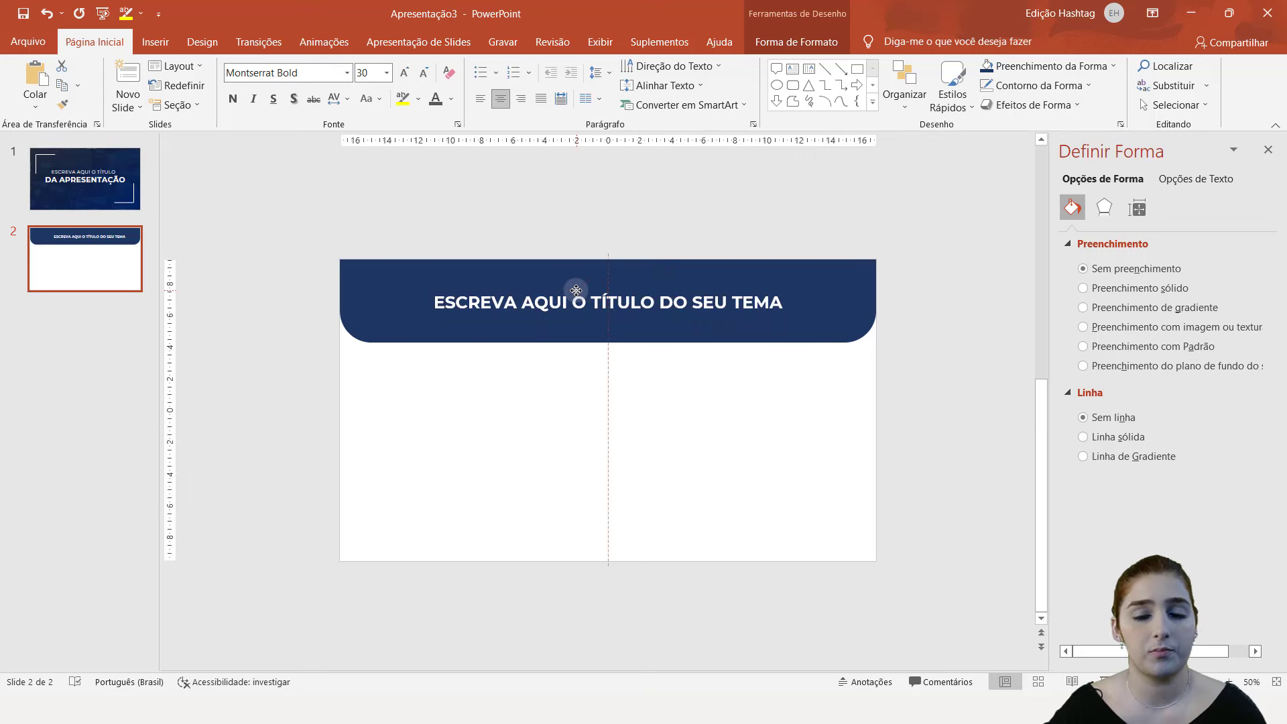
# - Check the title and body text formatting in the Gabarito reference deck
pyautogui.click(698, 381)
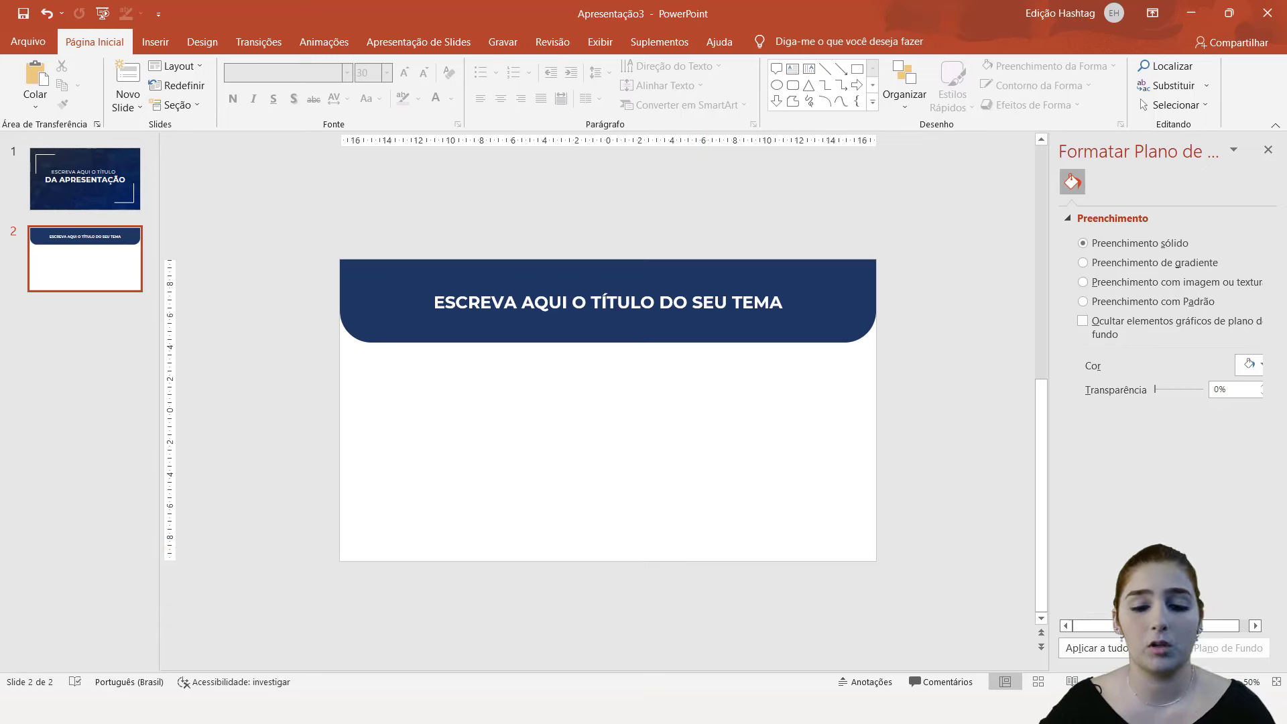
pyautogui.click(575, 645)
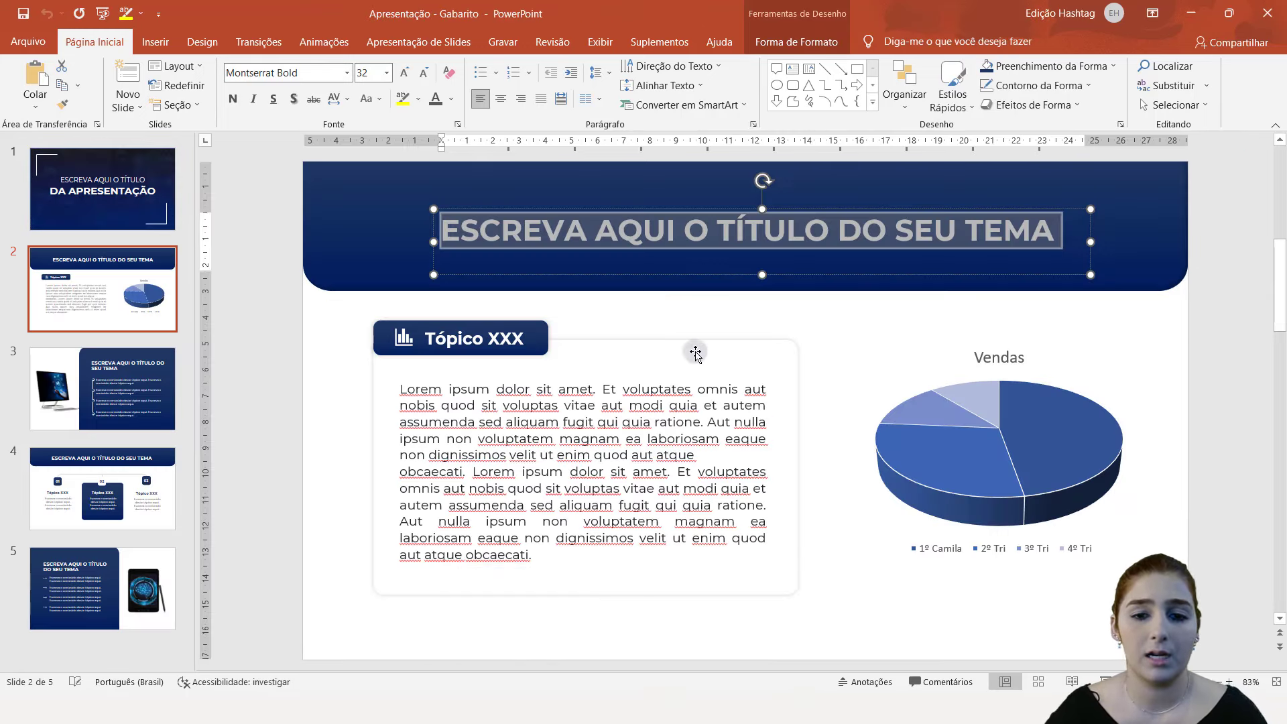
pyautogui.click(533, 405)
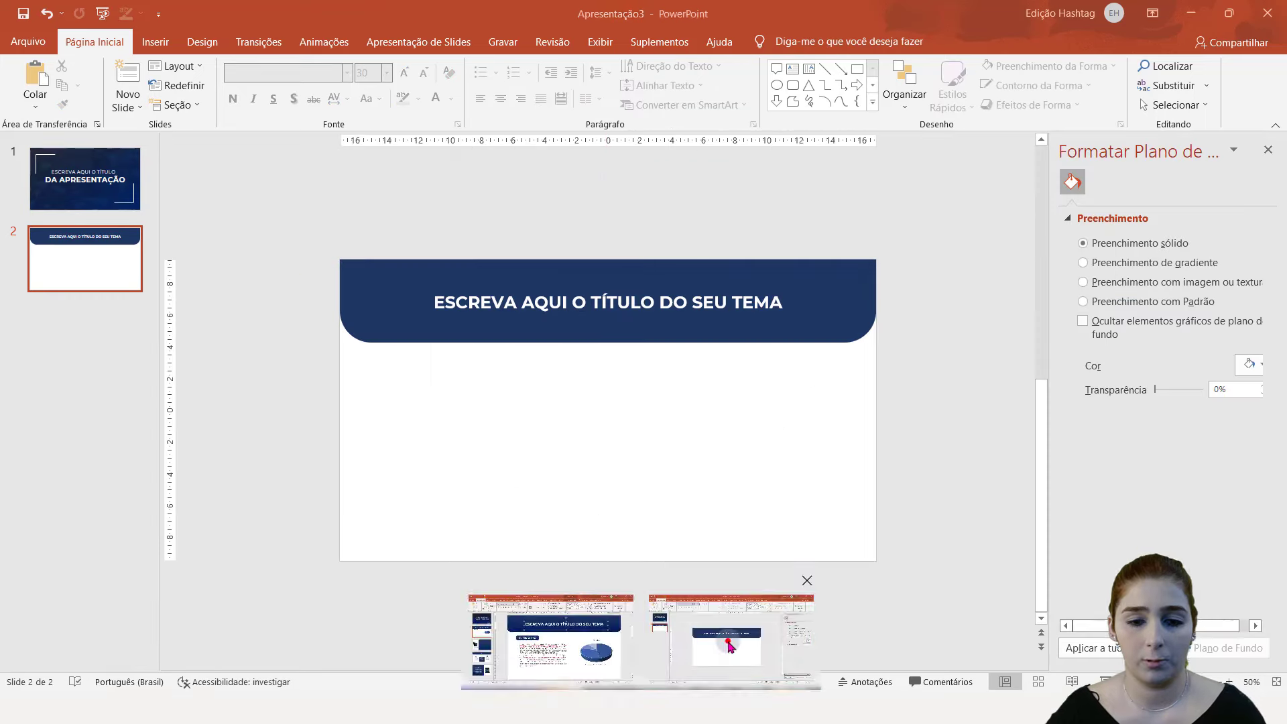
pyautogui.click(727, 640)
# - Set the header title's font size to 32 in Apresentação3
pyautogui.click(573, 279)
pyautogui.tripleClick(566, 305)
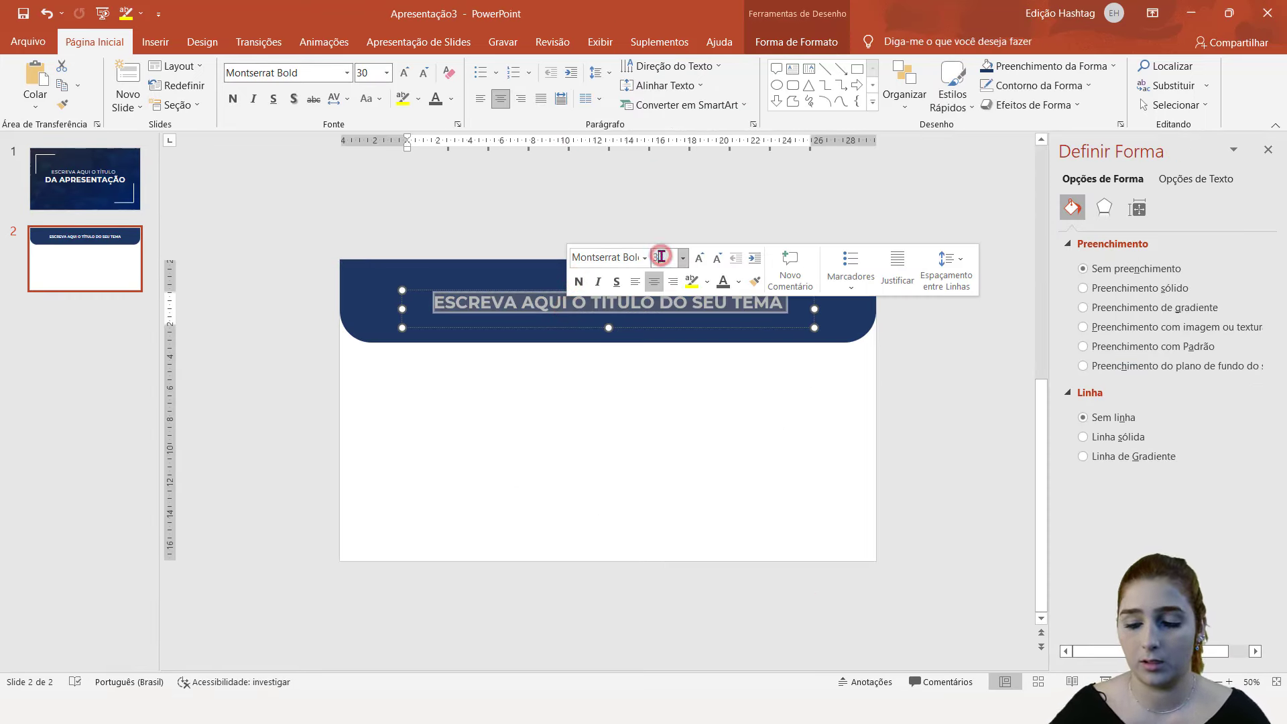
pyautogui.write('32')
pyautogui.press('Return')
pyautogui.click(683, 437)
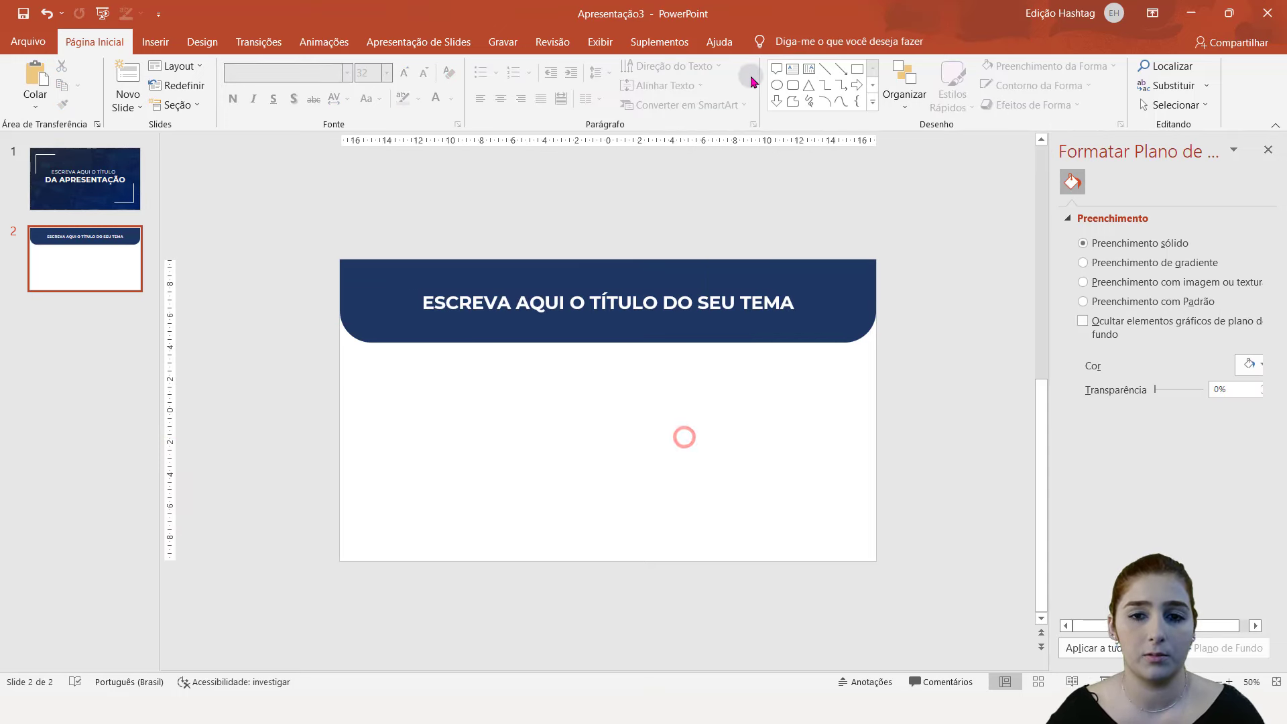
# - Draw a rounded rectangle below the header, filled white with no outline
pyautogui.click(792, 89)
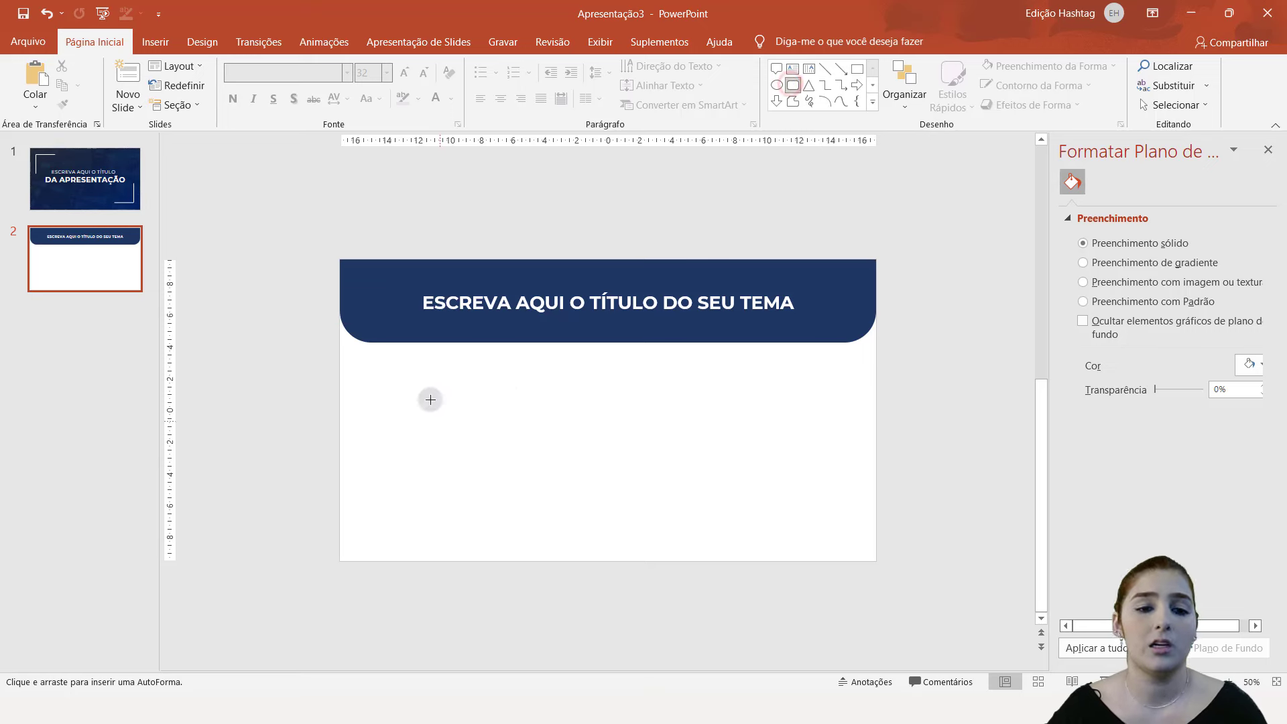
pyautogui.moveTo(406, 383)
pyautogui.mouseDown()
pyautogui.moveTo(714, 509)
pyautogui.moveTo(682, 531)
pyautogui.mouseUp()
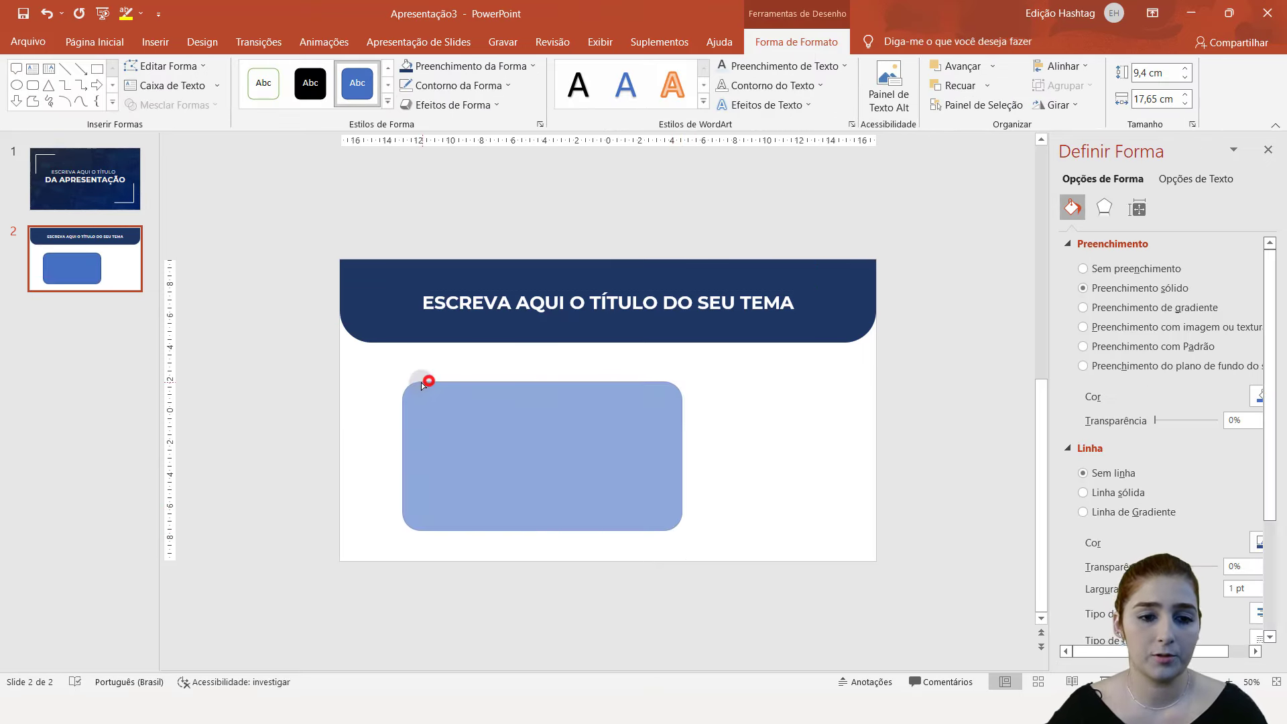
pyautogui.moveTo(468, 416); pyautogui.dragTo(448, 400)
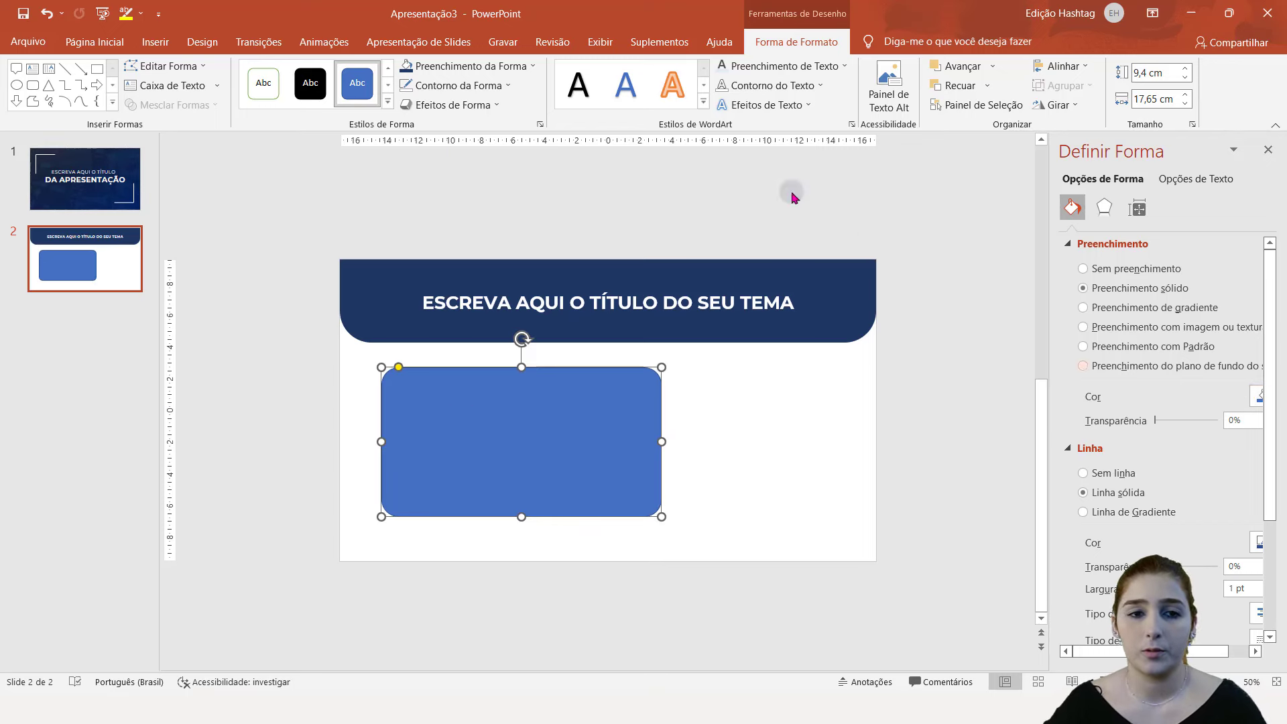
pyautogui.click(490, 68)
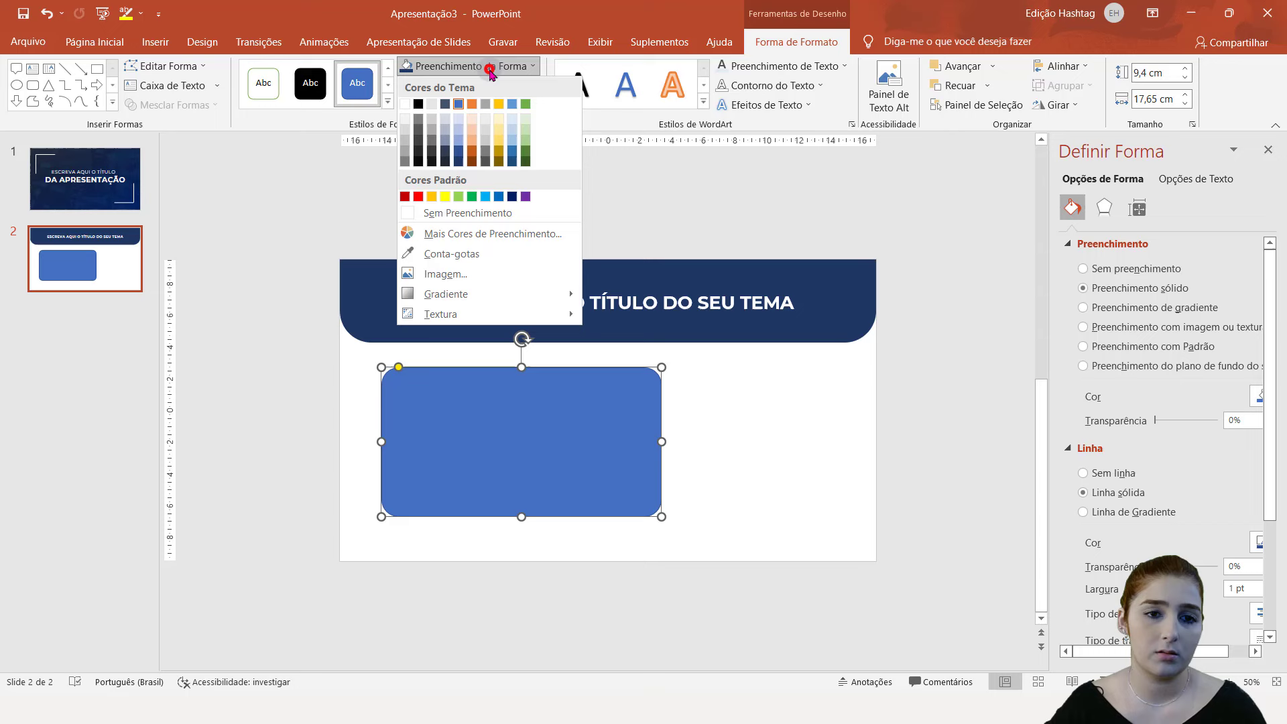
pyautogui.click(405, 103)
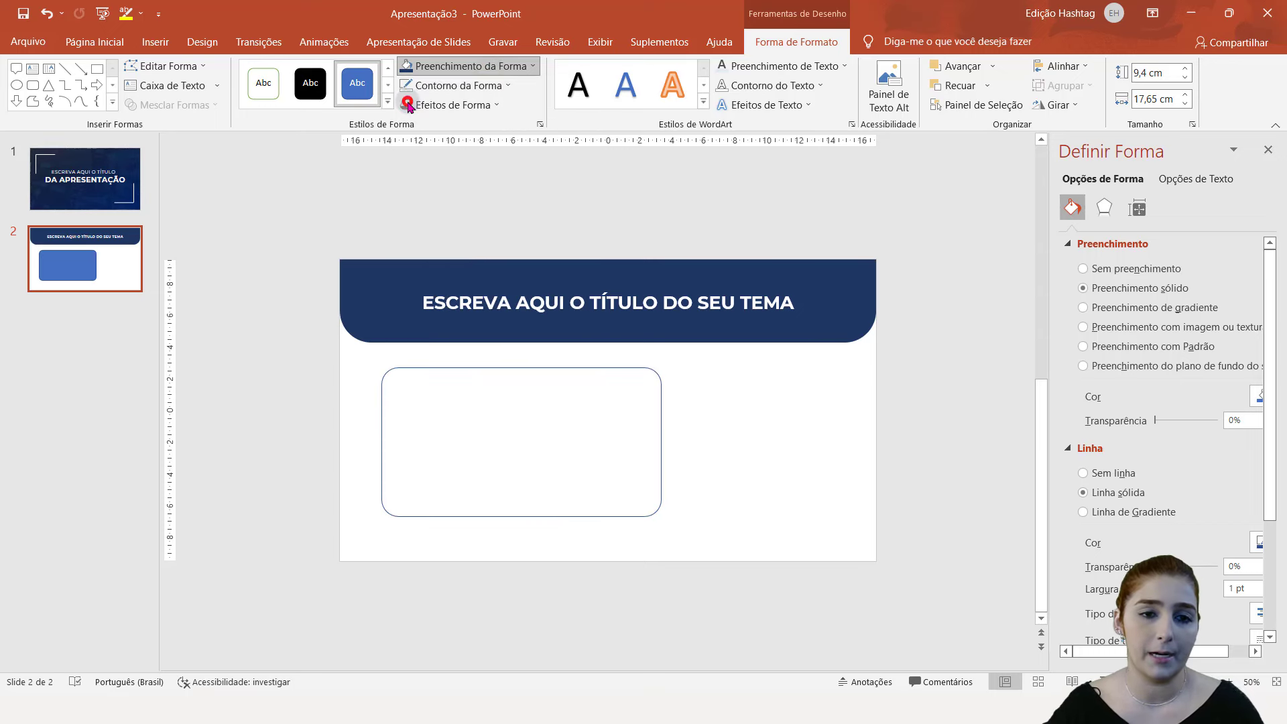
pyautogui.click(450, 85)
pyautogui.click(450, 230)
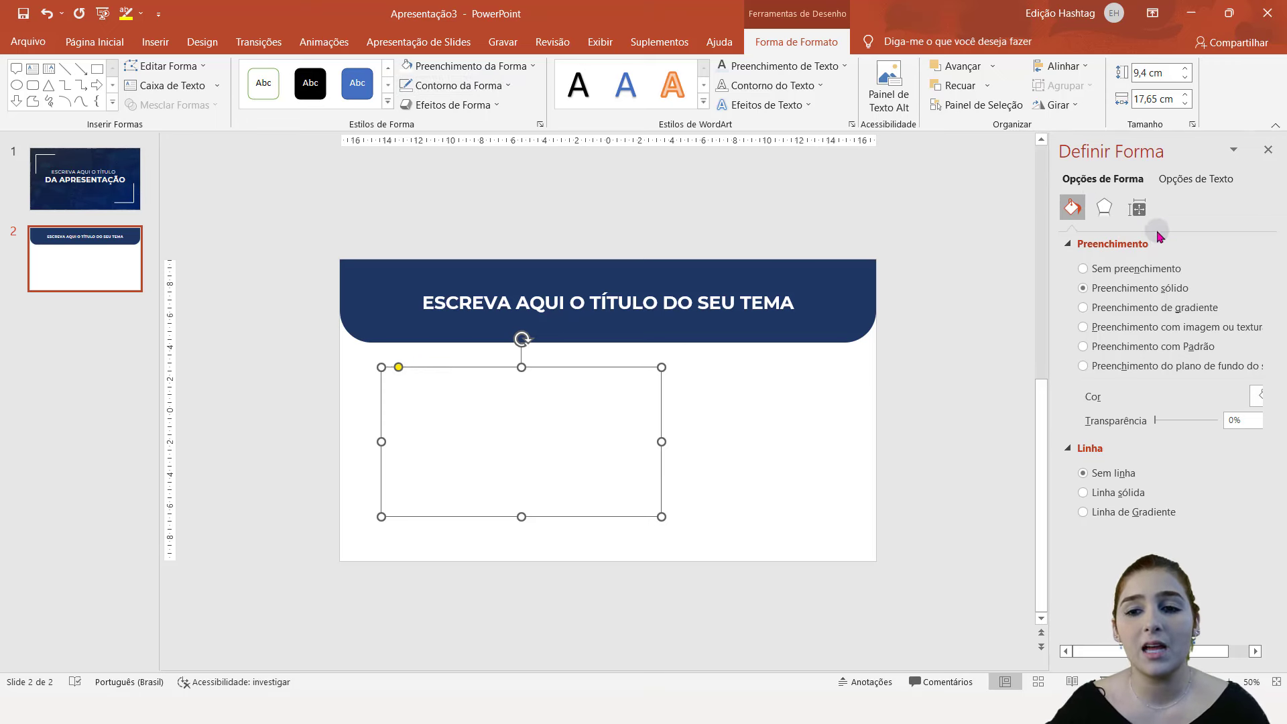
# - Give the white card a centred outer shadow and raise its transparency to 80%
pyautogui.click(1101, 212)
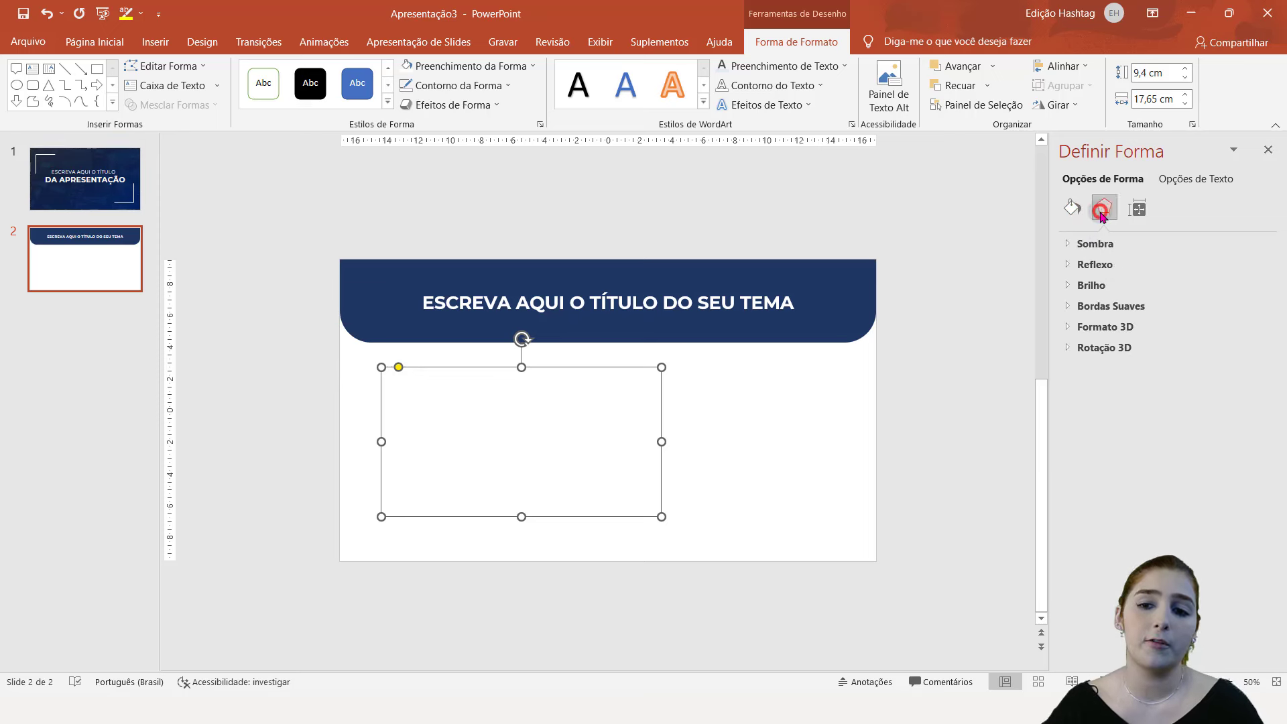
pyautogui.click(1100, 240)
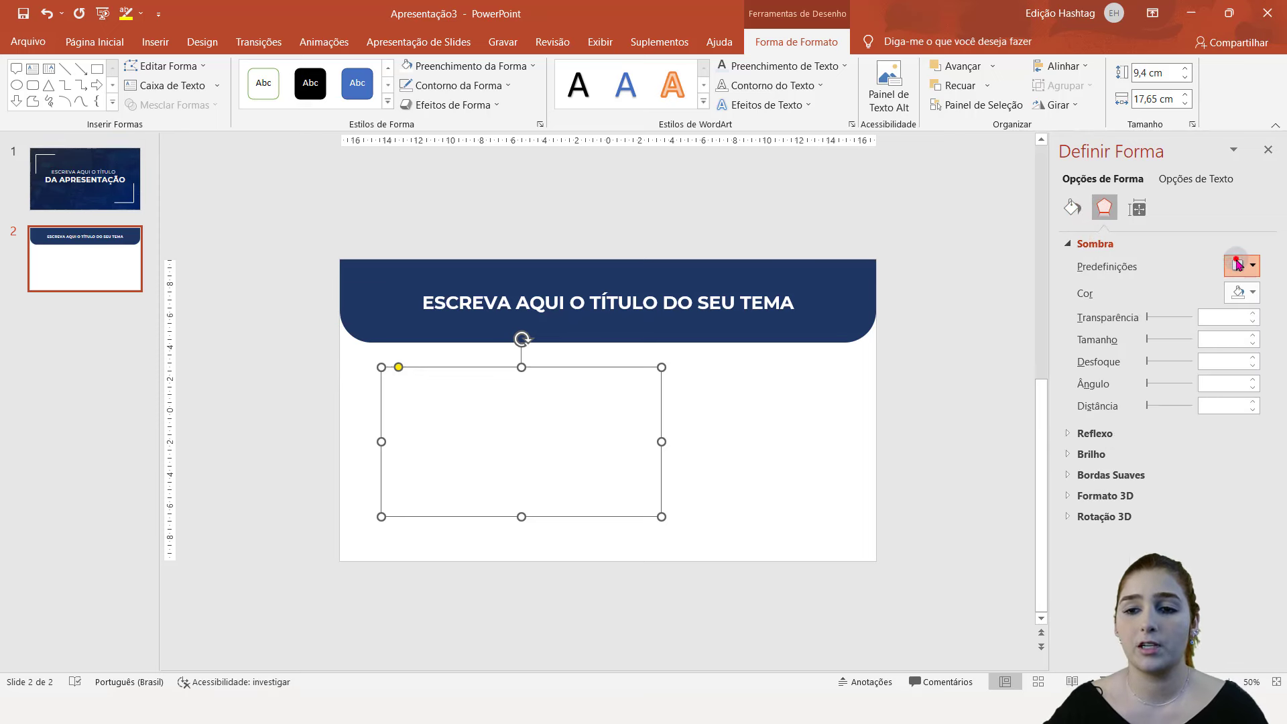
pyautogui.click(1241, 265)
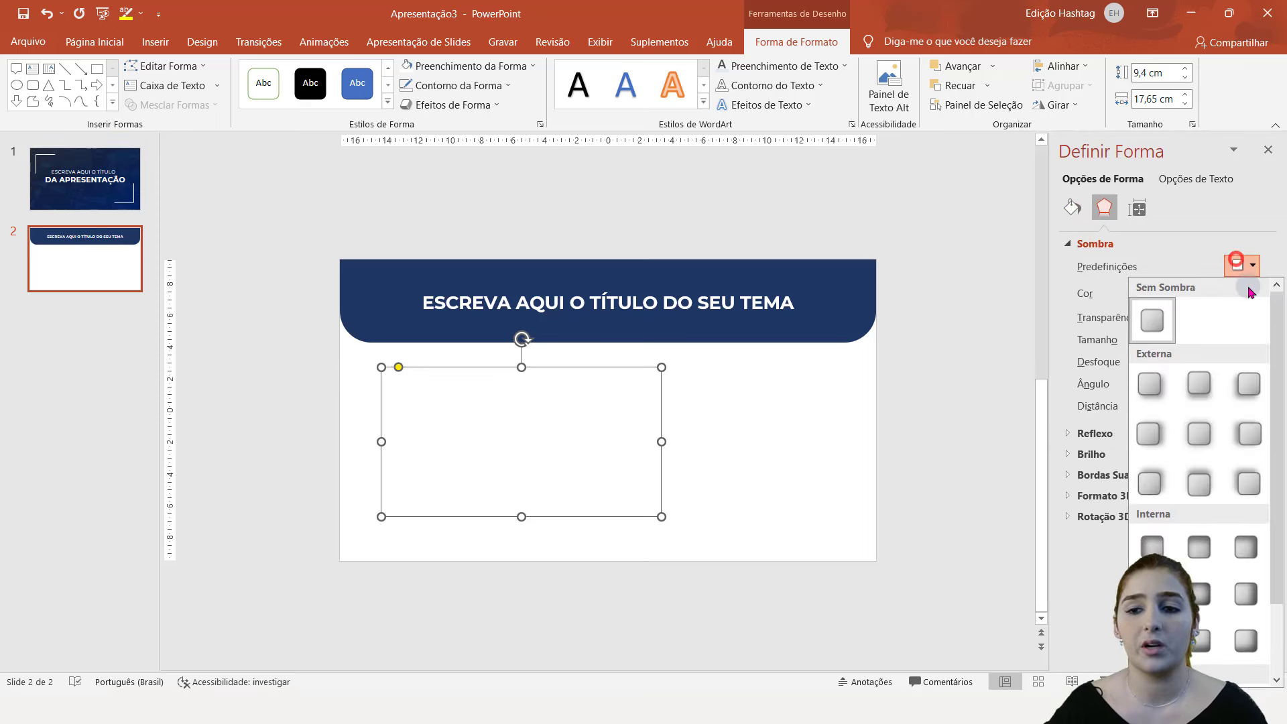
pyautogui.click(1199, 435)
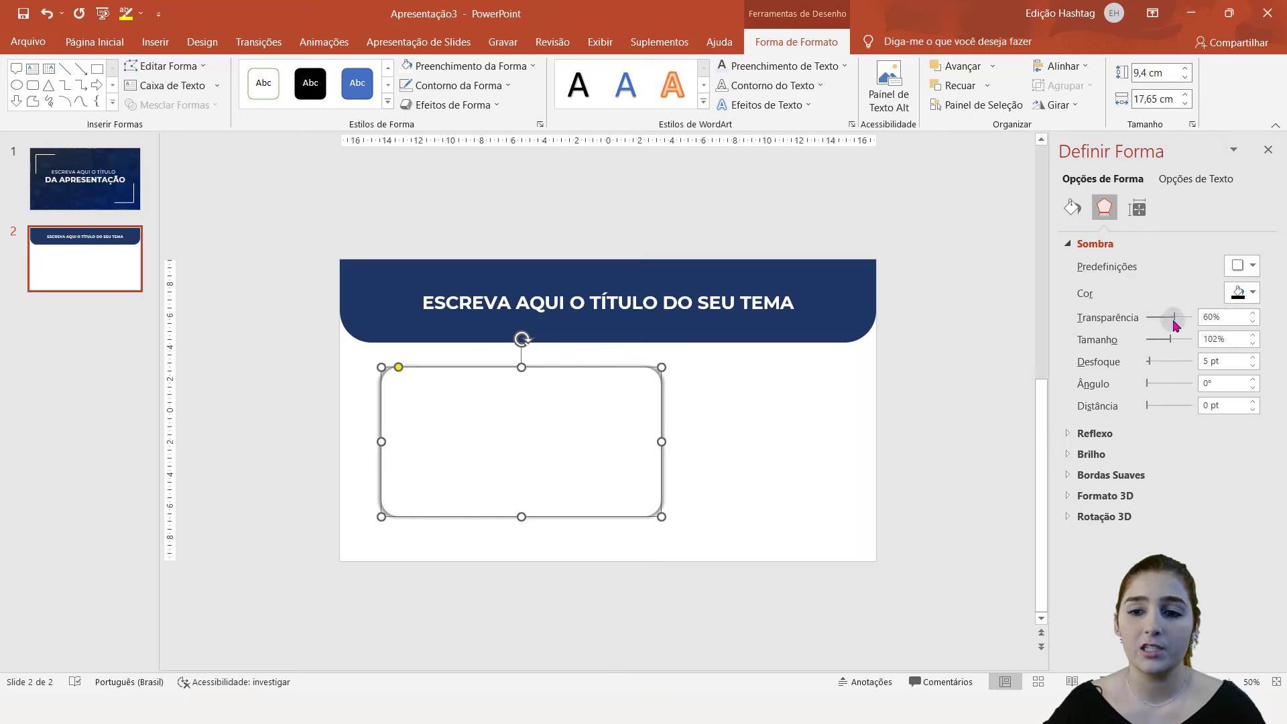
pyautogui.moveTo(1174, 322); pyautogui.dragTo(1180, 324)
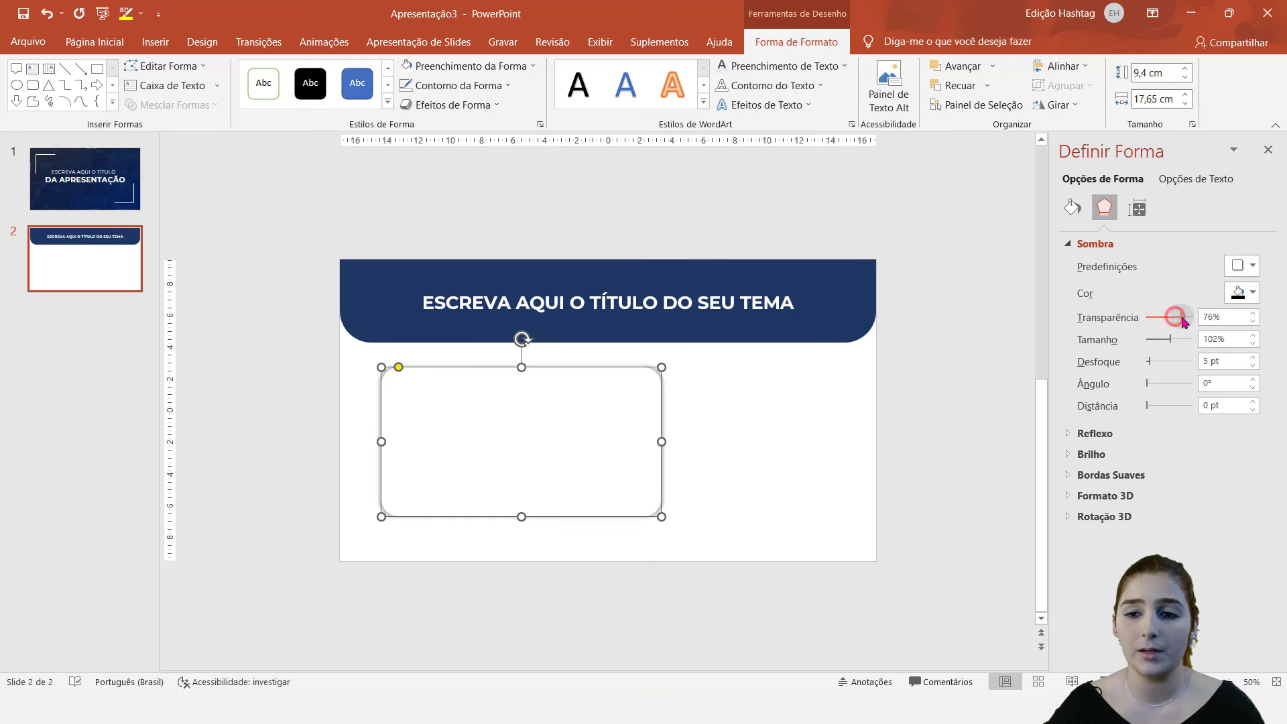
pyautogui.click(1207, 317)
pyautogui.write('80')
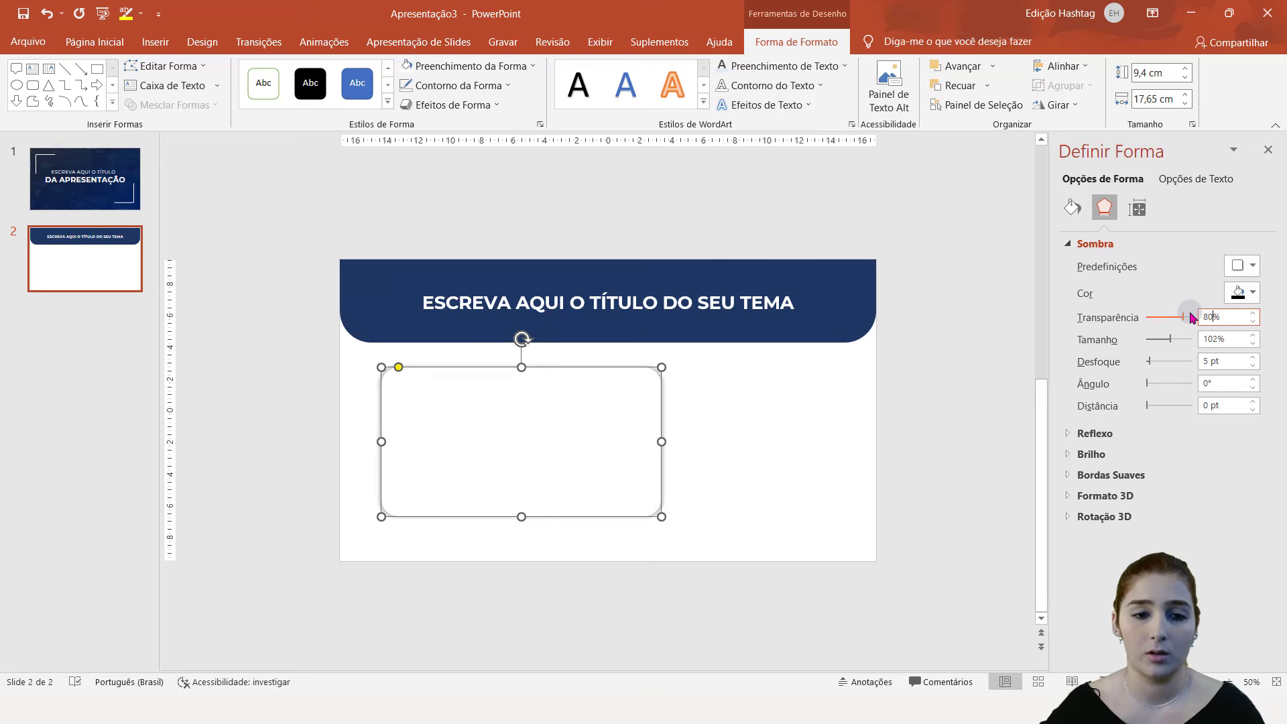
# - Set the card's shadow transparency to 90% for a faint, soft look
pyautogui.click(780, 420)
pyautogui.click(580, 432)
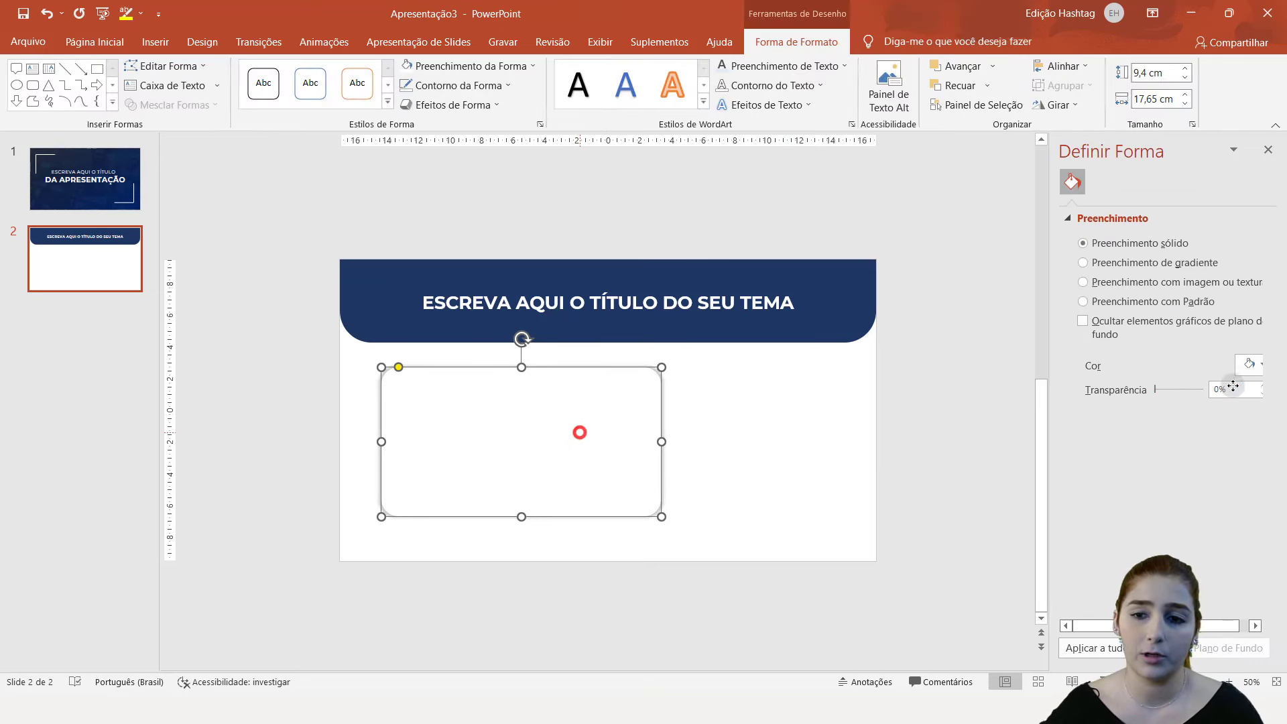
pyautogui.click(1104, 207)
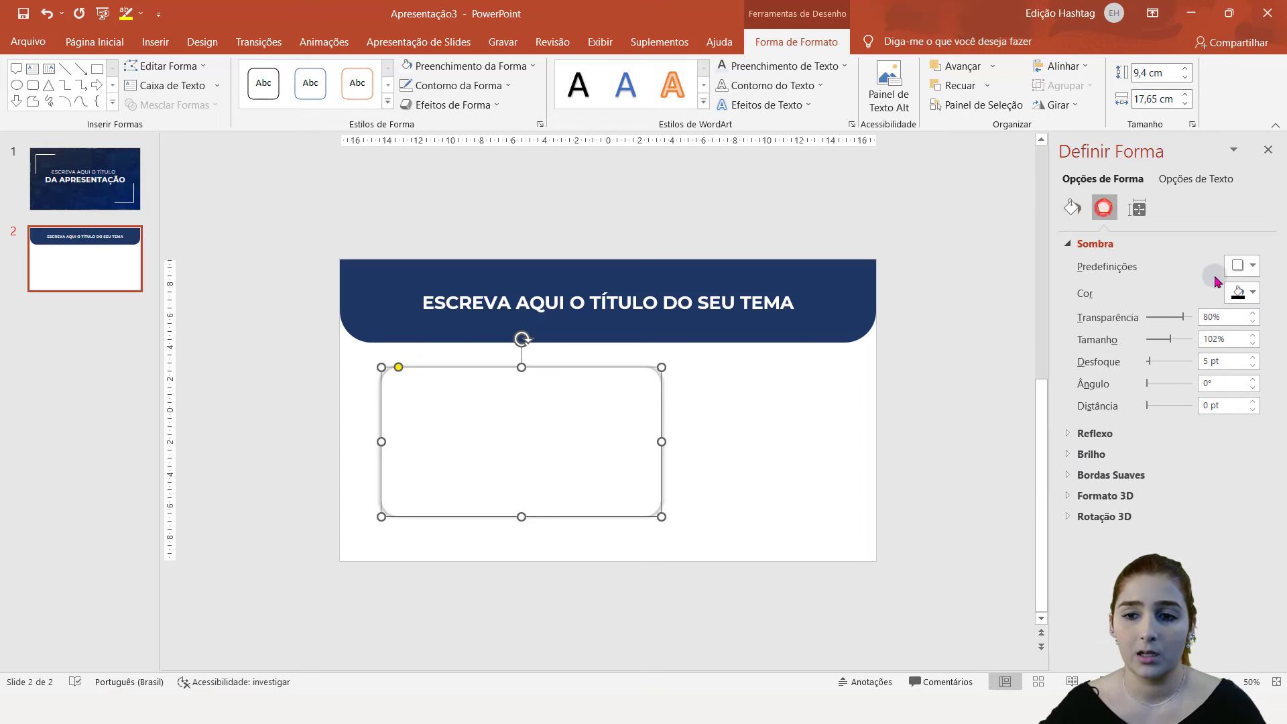
pyautogui.click(1236, 266)
pyautogui.click(1241, 266)
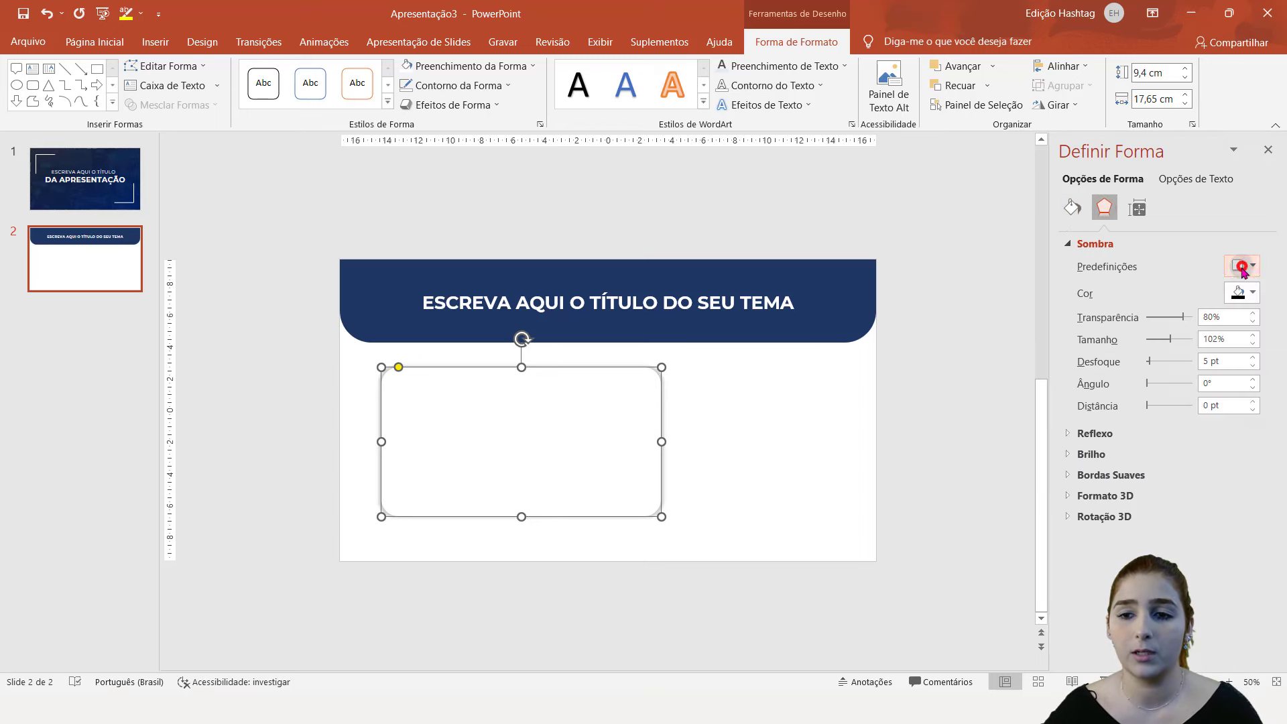
pyautogui.write('9')
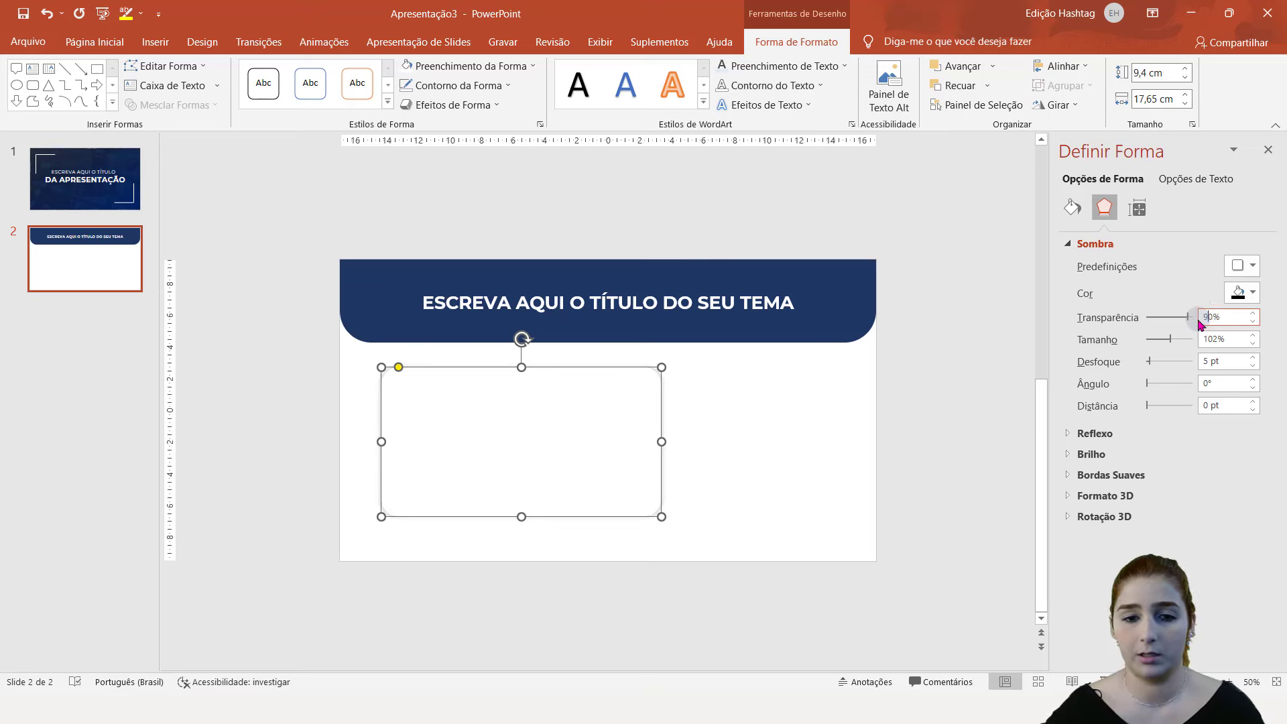
pyautogui.click(782, 395)
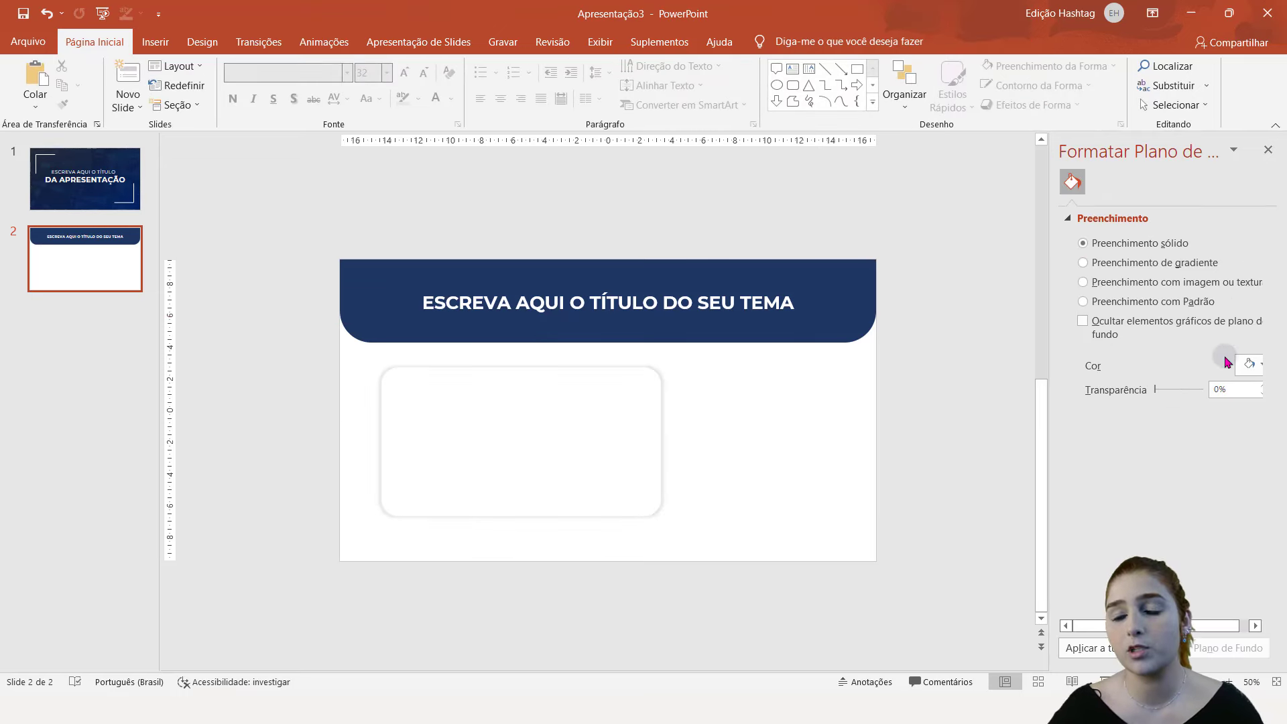
# - Move the white card slightly lower beneath the navy header
pyautogui.click(605, 368)
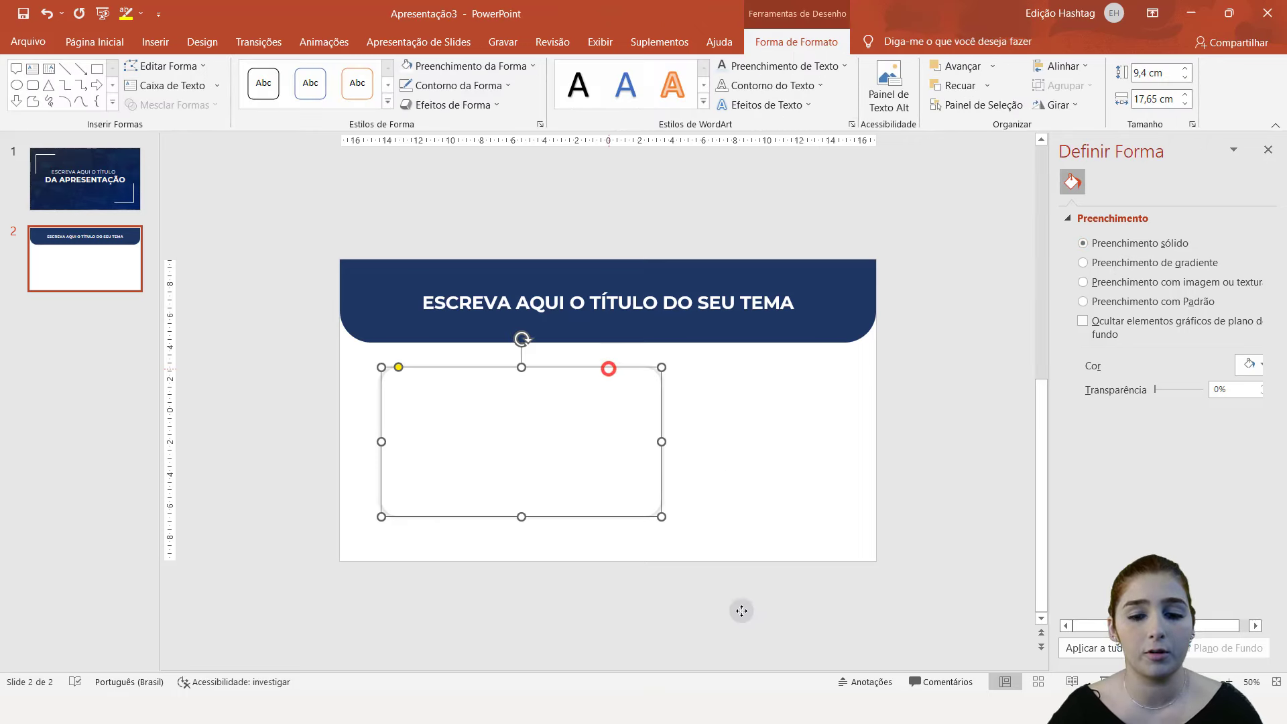
pyautogui.click(727, 454)
pyautogui.click(622, 439)
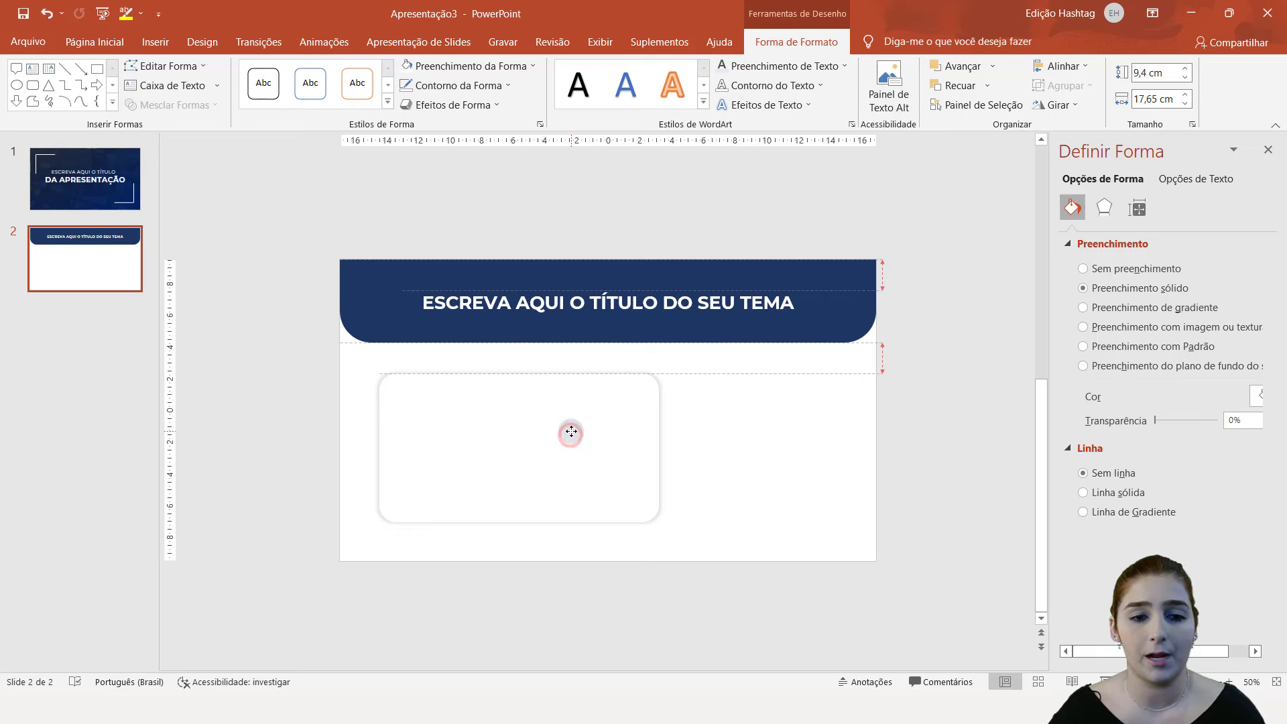
pyautogui.moveTo(570, 436); pyautogui.dragTo(688, 426)
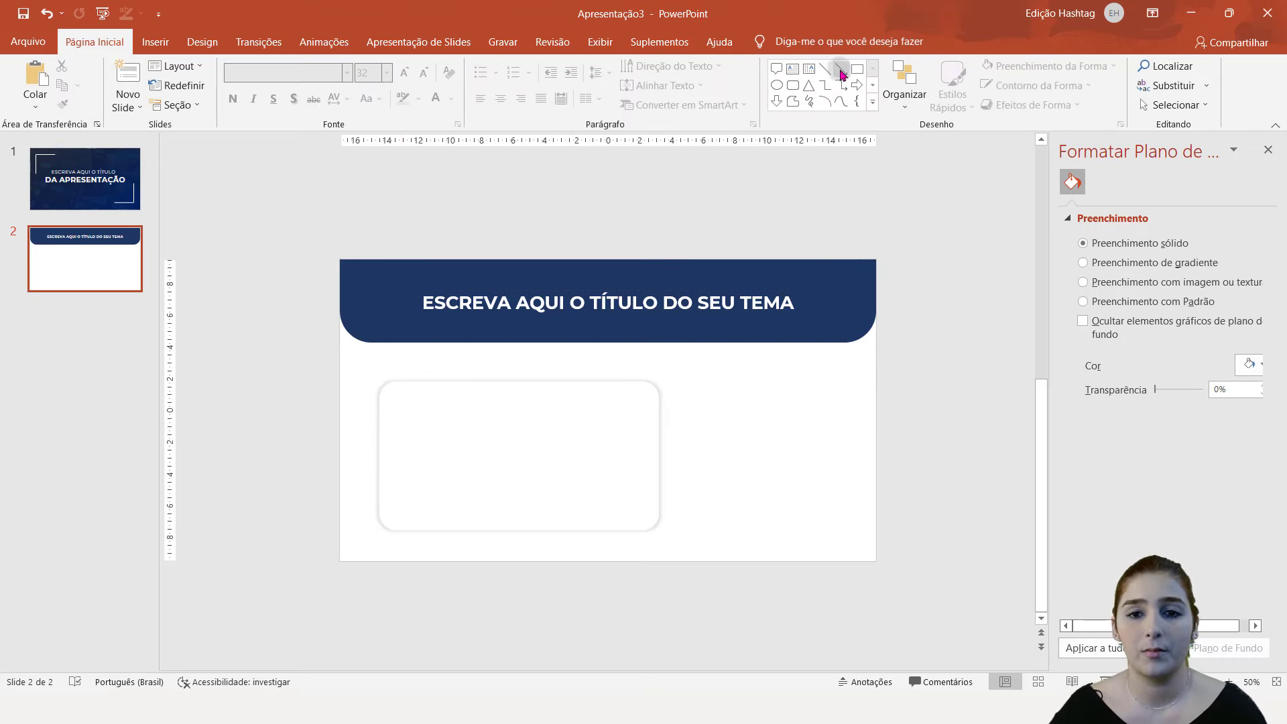
# - Draw a small rounded bar at the card's top-left corner with rounder corners
pyautogui.click(792, 86)
pyautogui.moveTo(427, 393); pyautogui.dragTo(530, 397)
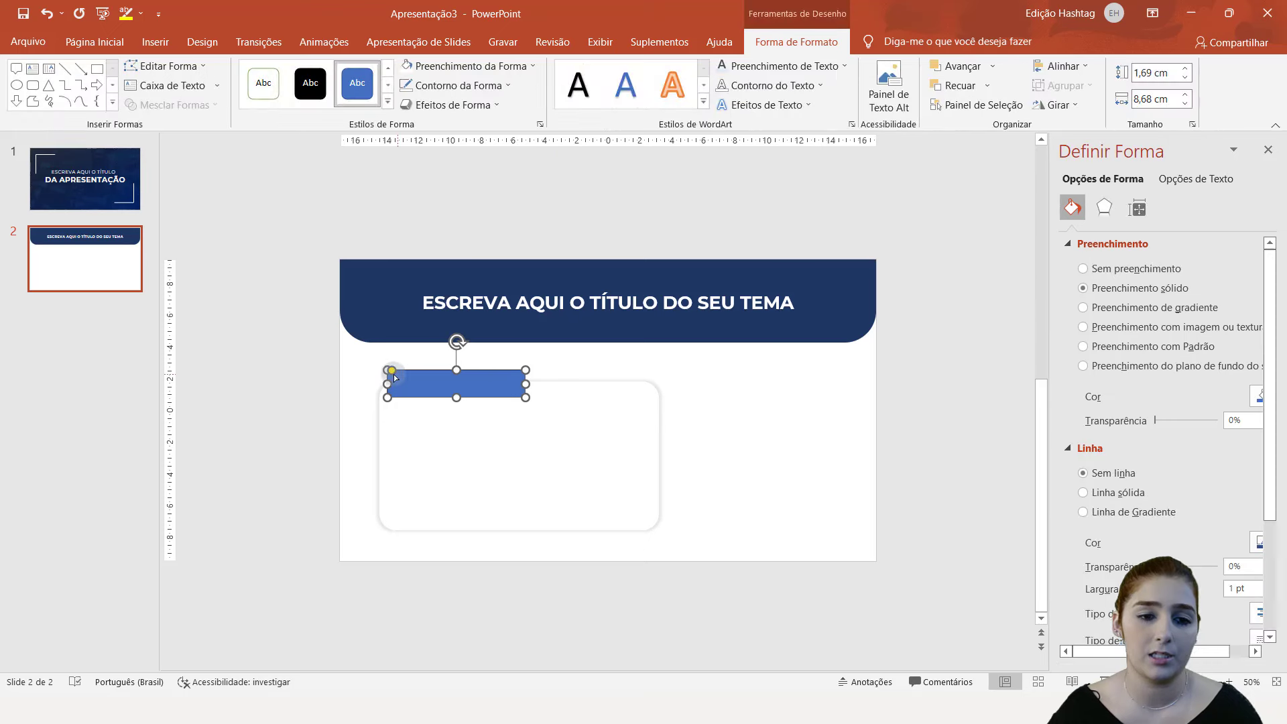
pyautogui.moveTo(393, 370); pyautogui.dragTo(394, 385)
pyautogui.click(591, 453)
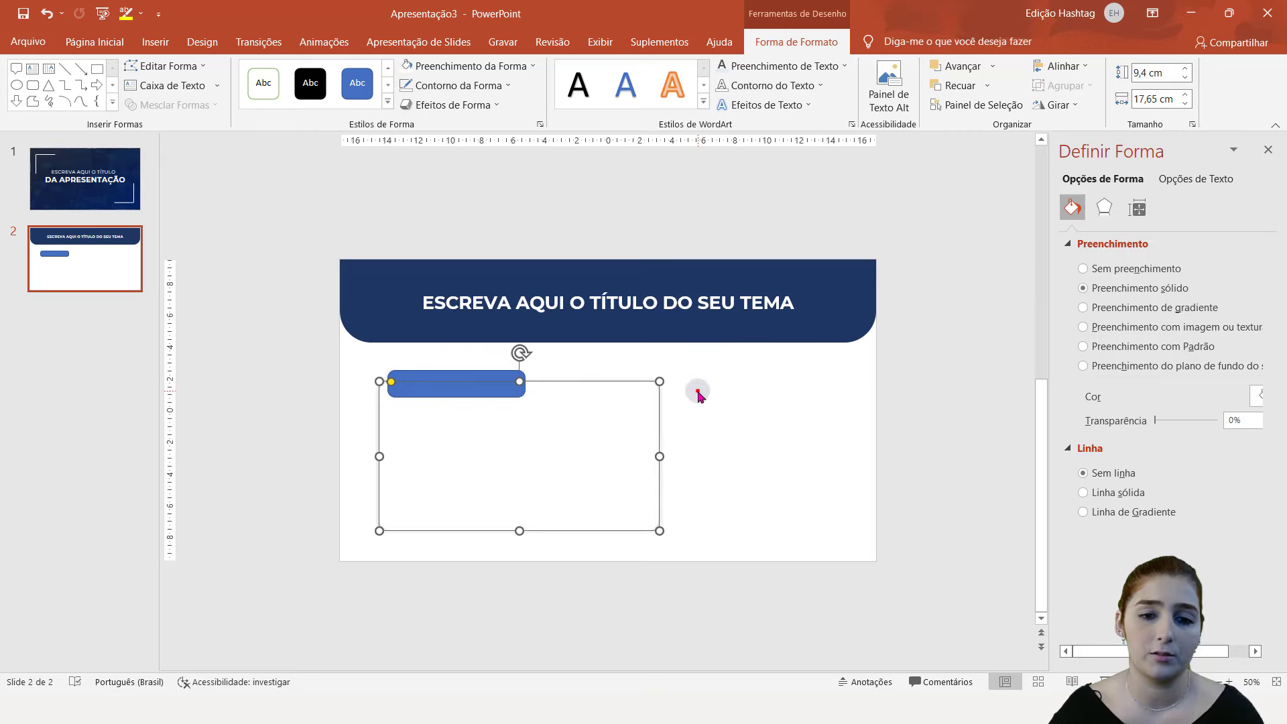
# - Fill the small bar with navy and remove its outline
pyautogui.click(693, 392)
pyautogui.click(469, 382)
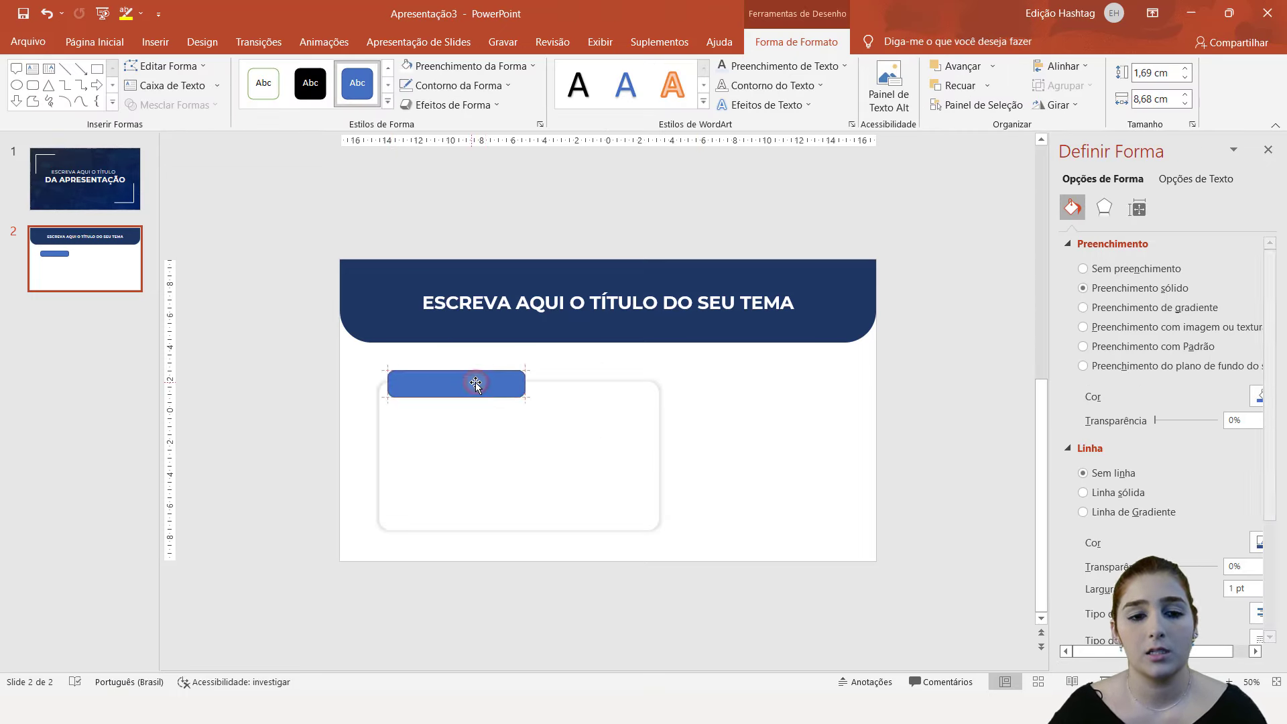
pyautogui.click(436, 67)
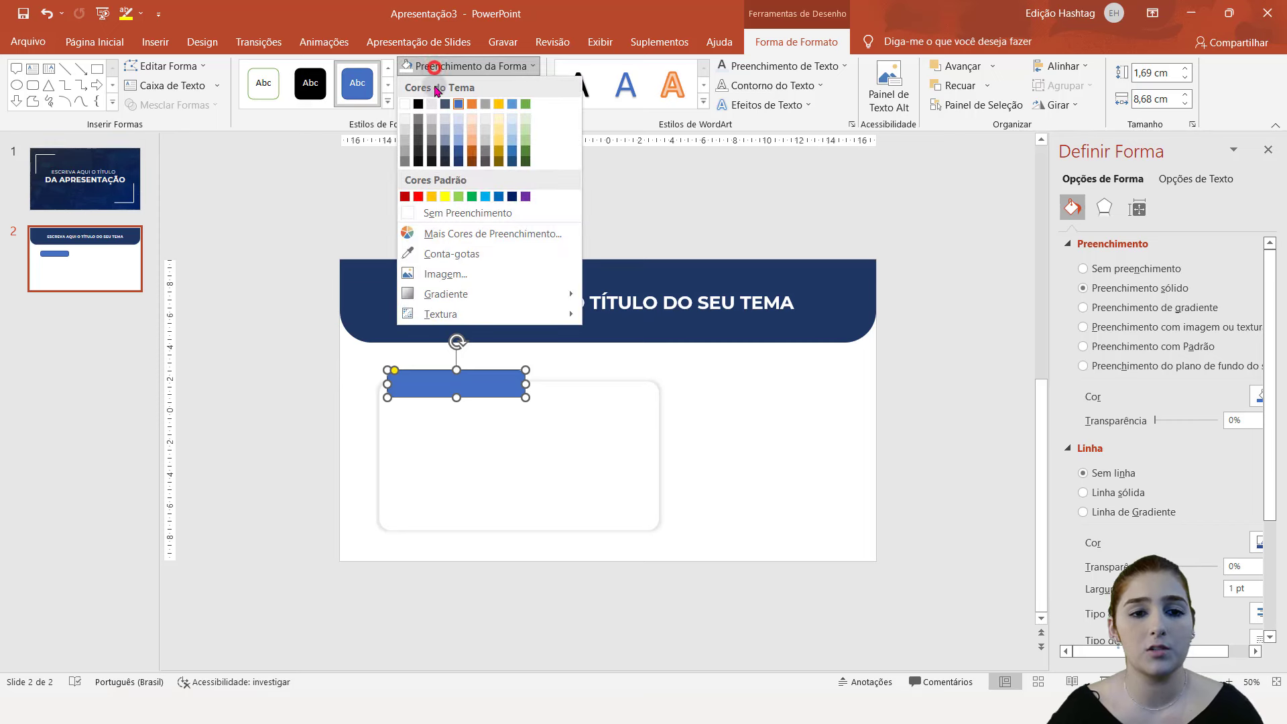
pyautogui.click(458, 162)
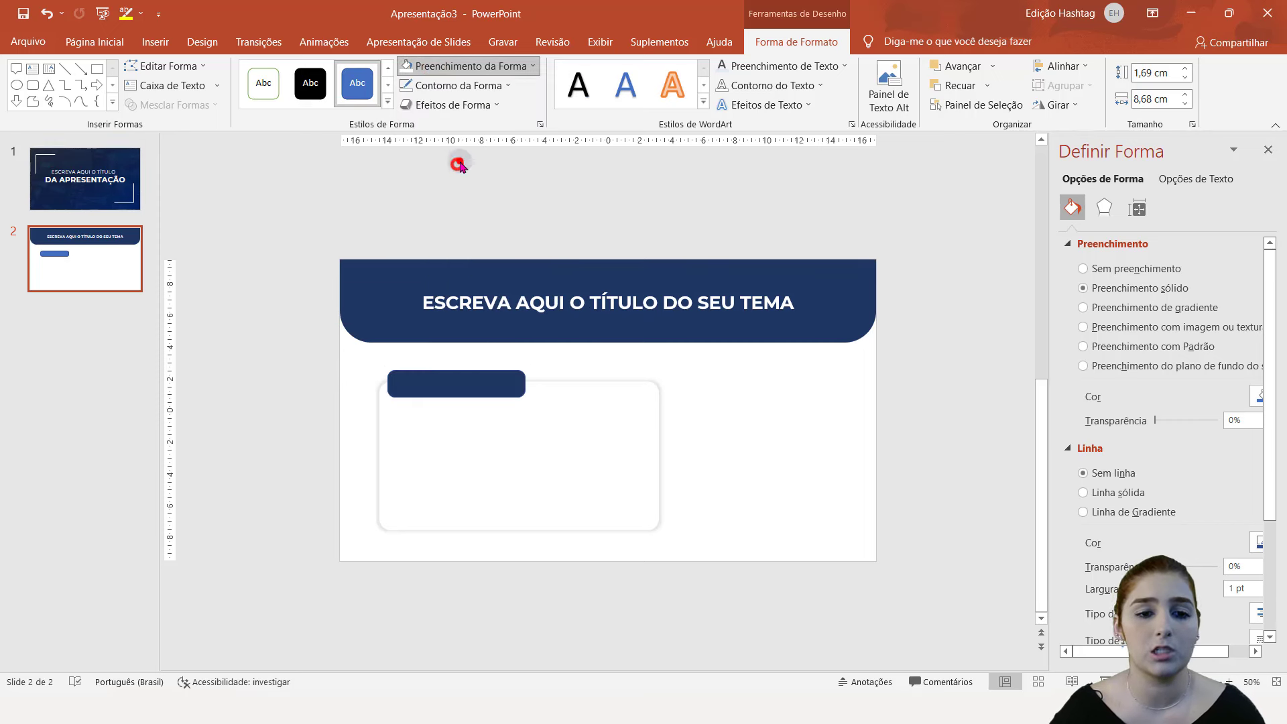
pyautogui.click(478, 85)
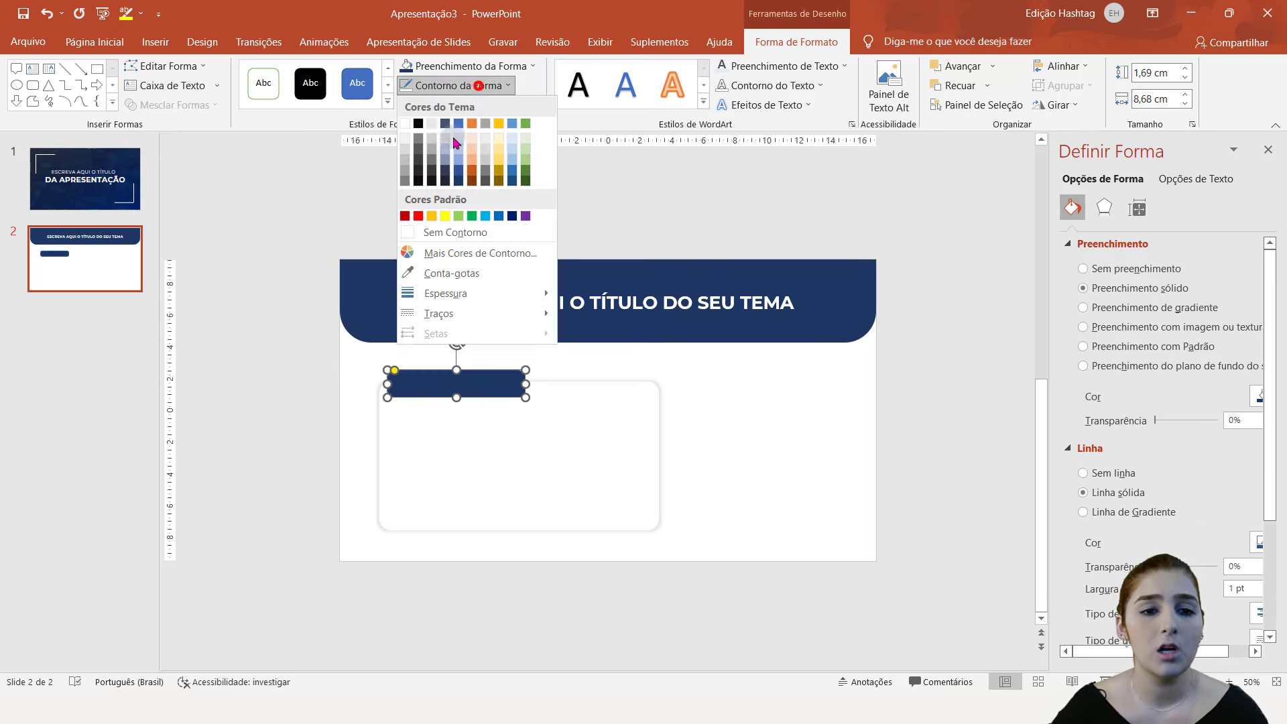
pyautogui.click(468, 234)
pyautogui.click(570, 361)
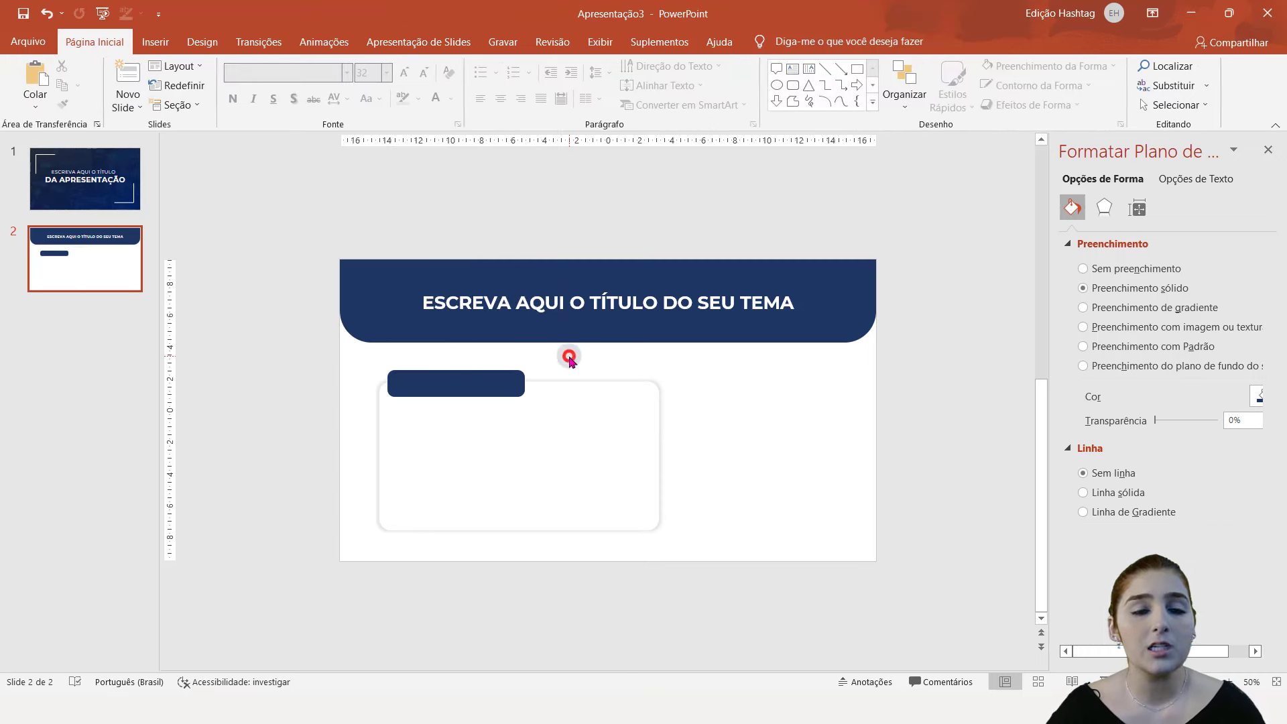
# - Insert the first bar-chart icon from the Análise icon category
pyautogui.click(156, 45)
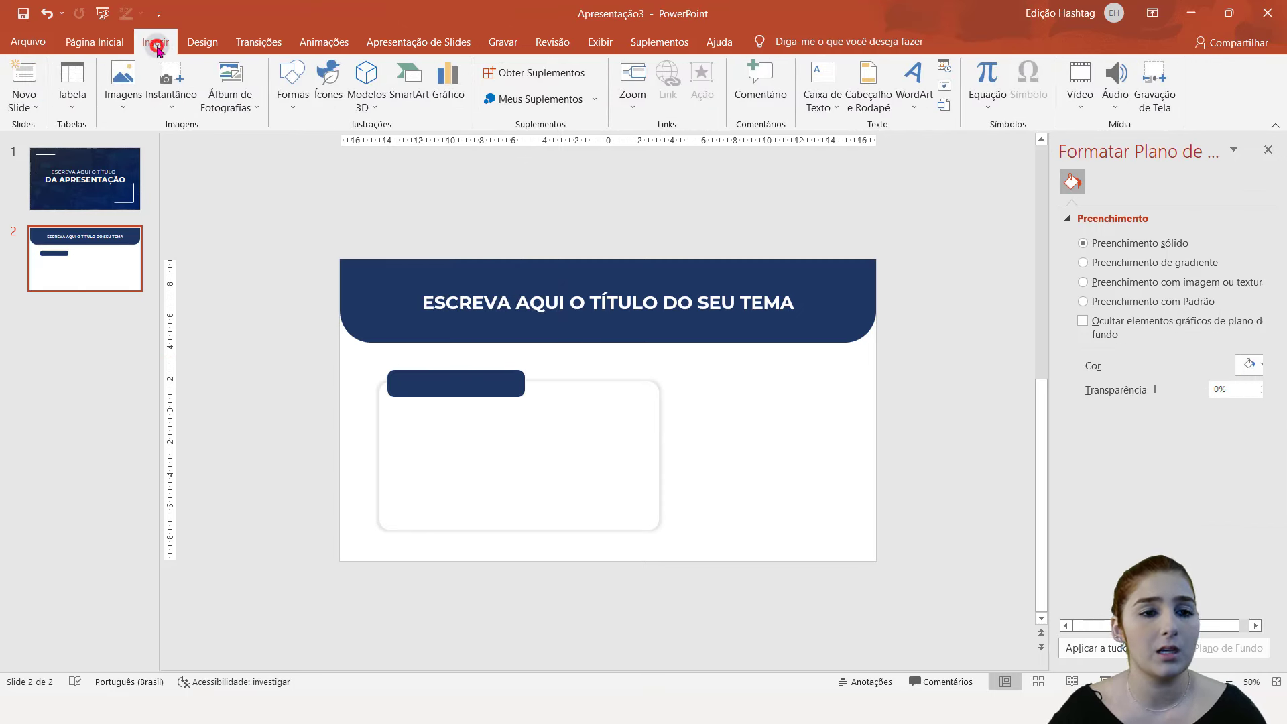
pyautogui.click(328, 74)
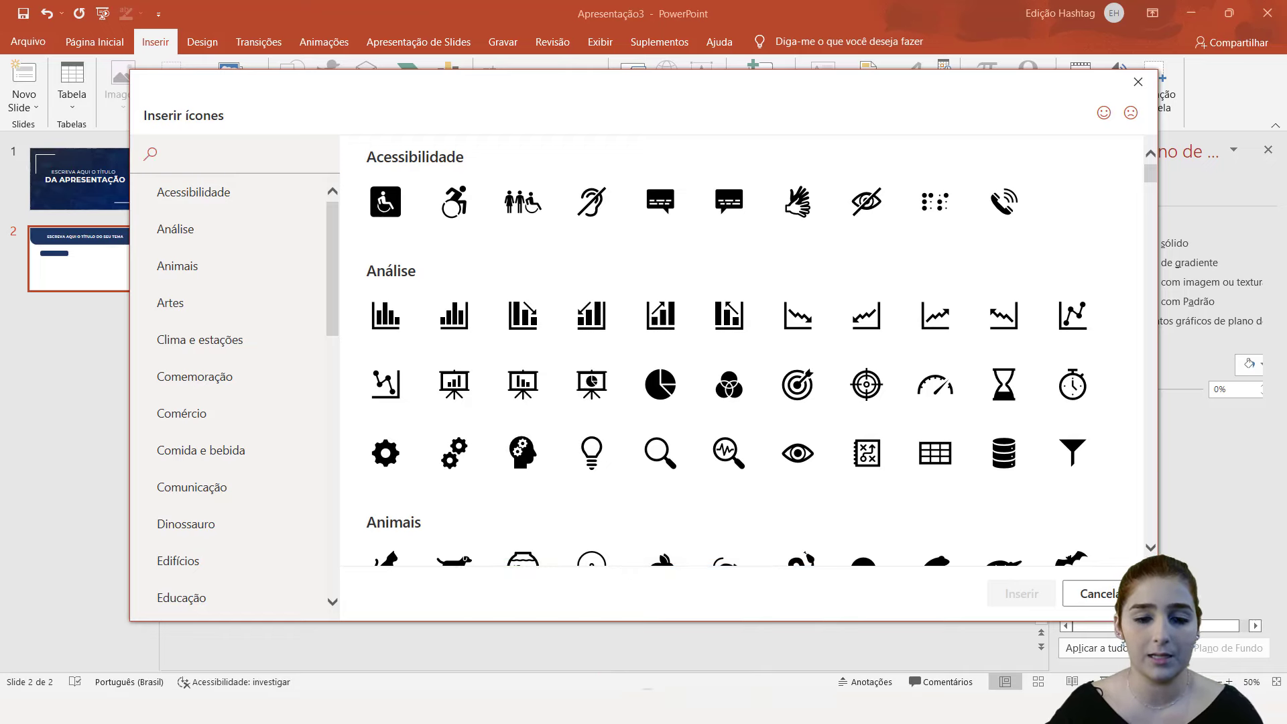
pyautogui.click(590, 617)
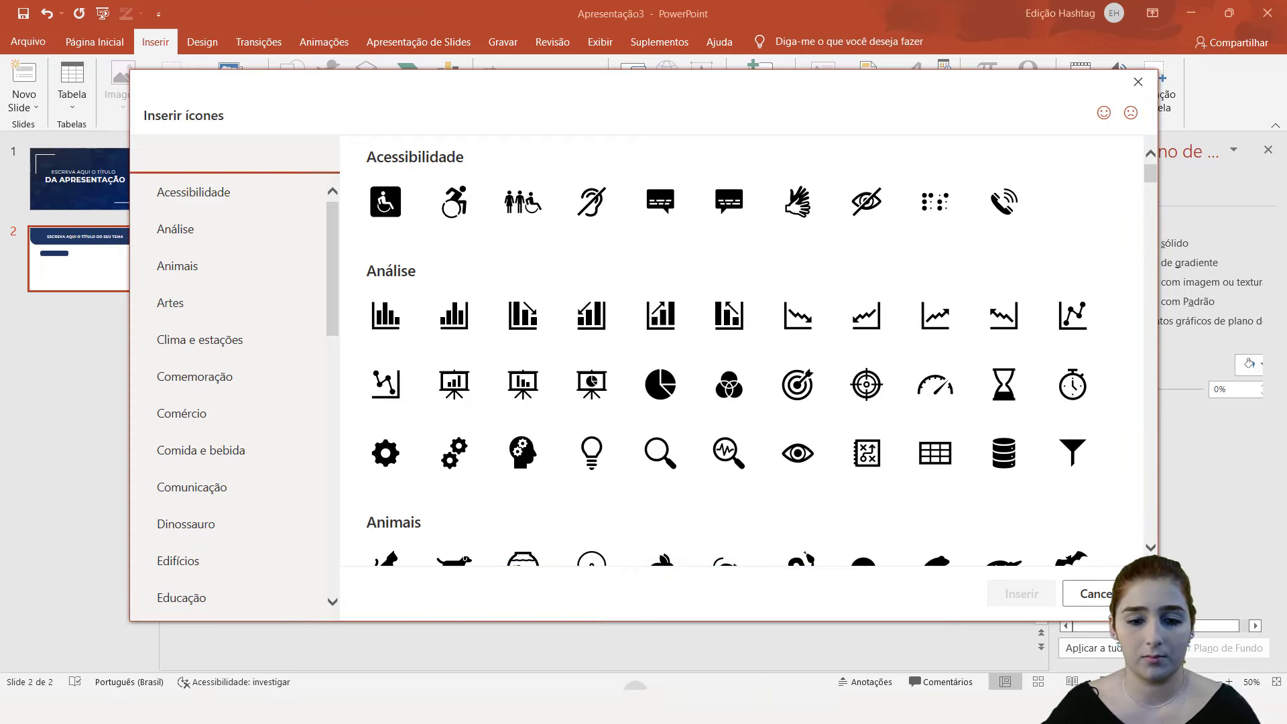
pyautogui.click(637, 690)
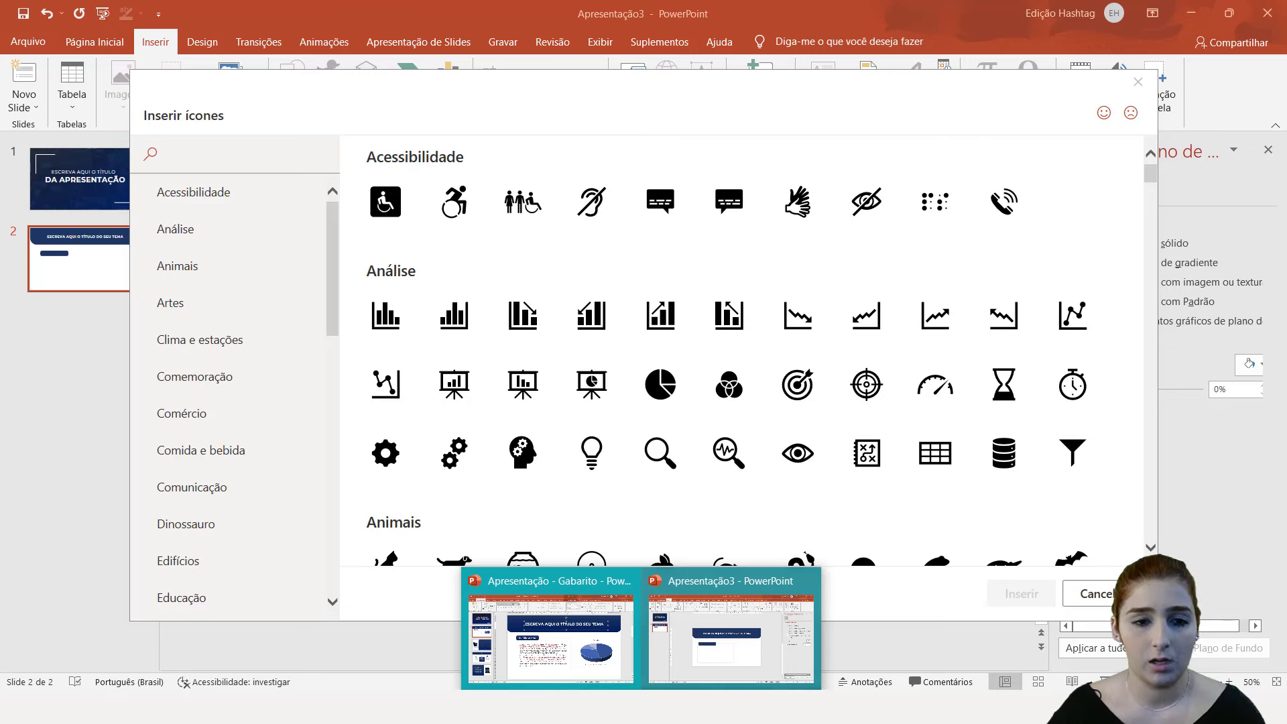
pyautogui.click(388, 320)
pyautogui.click(1044, 595)
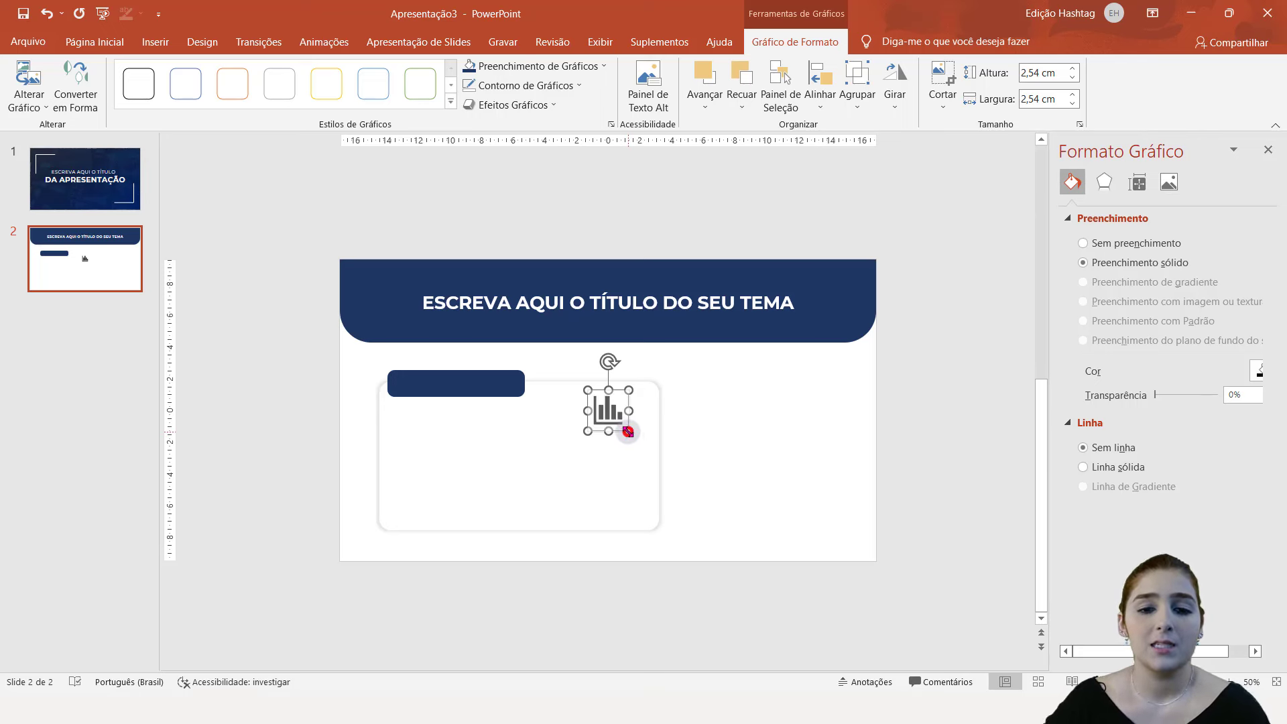
# - Shrink the icon to 1.27 cm, place it on the navy tab, and colour it white
pyautogui.moveTo(625, 430)
pyautogui.mouseDown()
pyautogui.moveTo(608, 410)
pyautogui.moveTo(413, 387)
pyautogui.mouseUp()
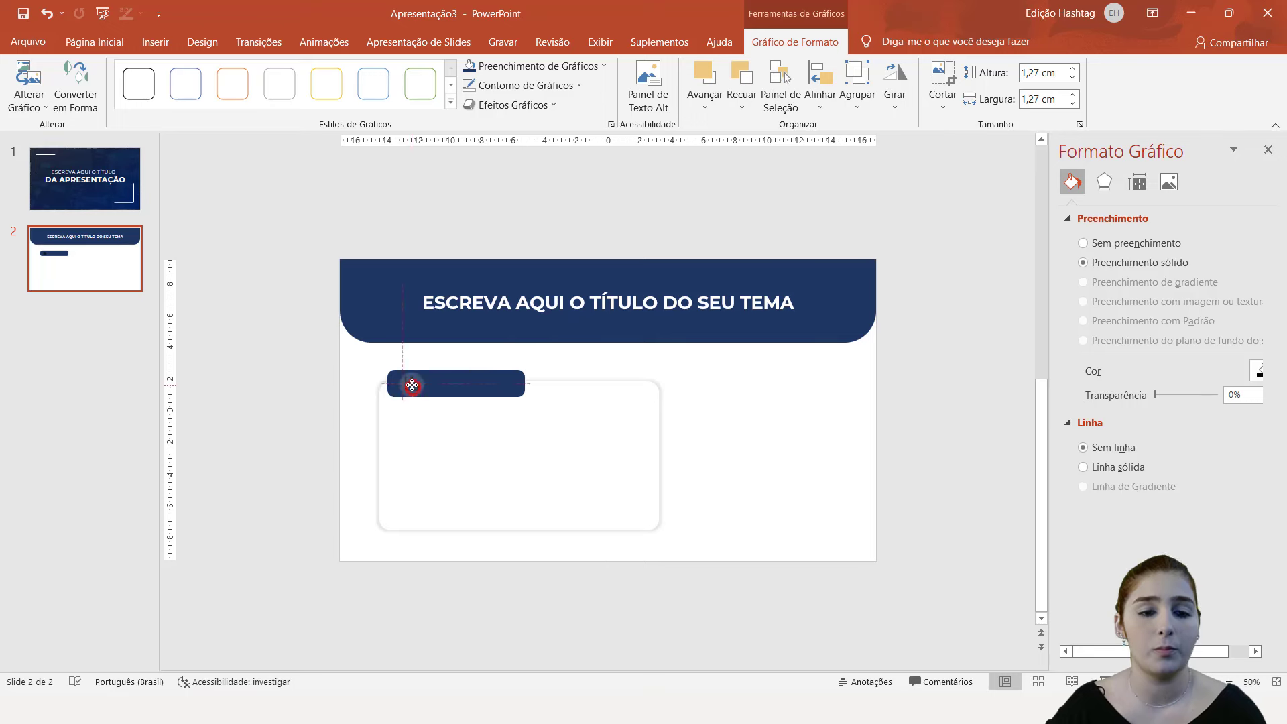
pyautogui.click(1251, 370)
pyautogui.click(1253, 372)
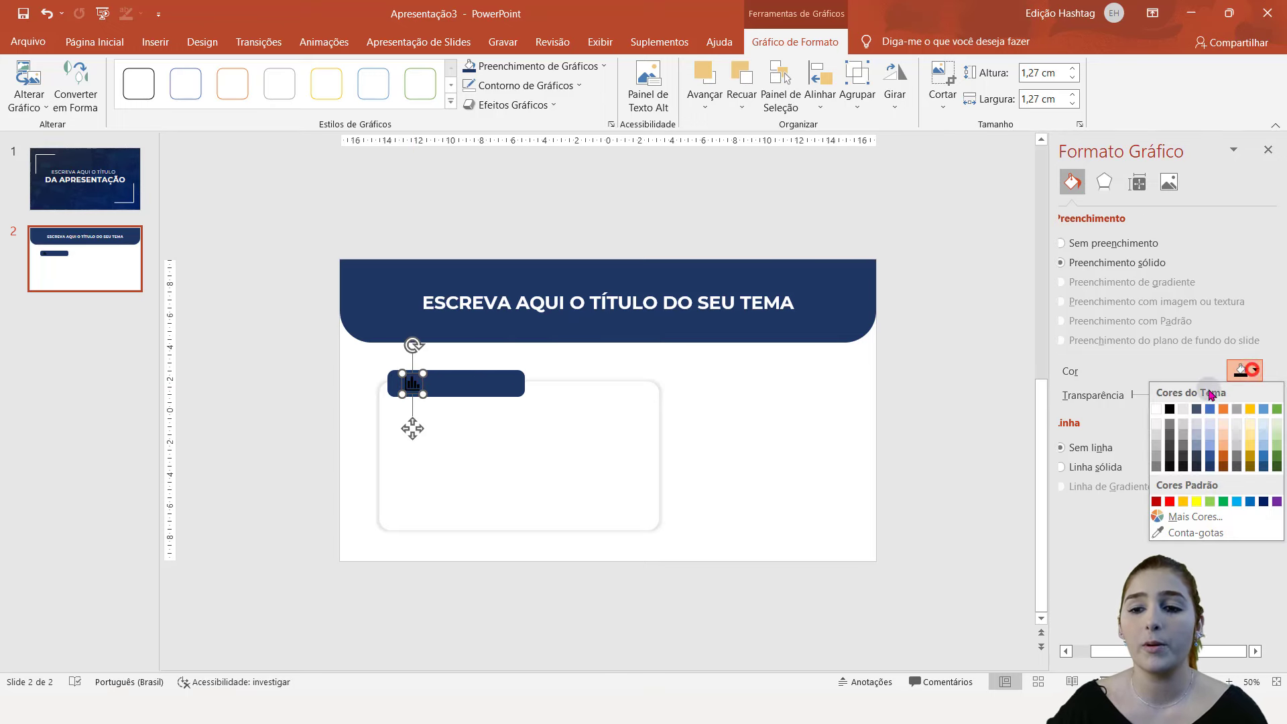
pyautogui.click(1156, 410)
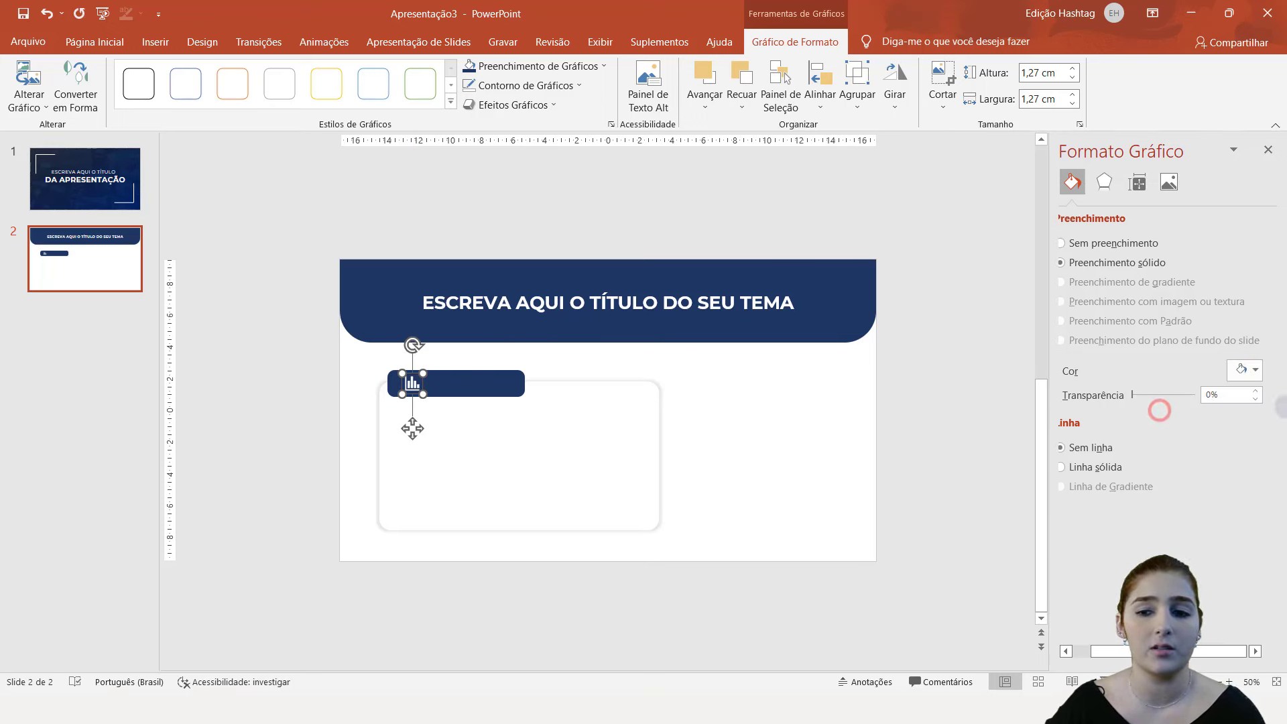
pyautogui.click(488, 360)
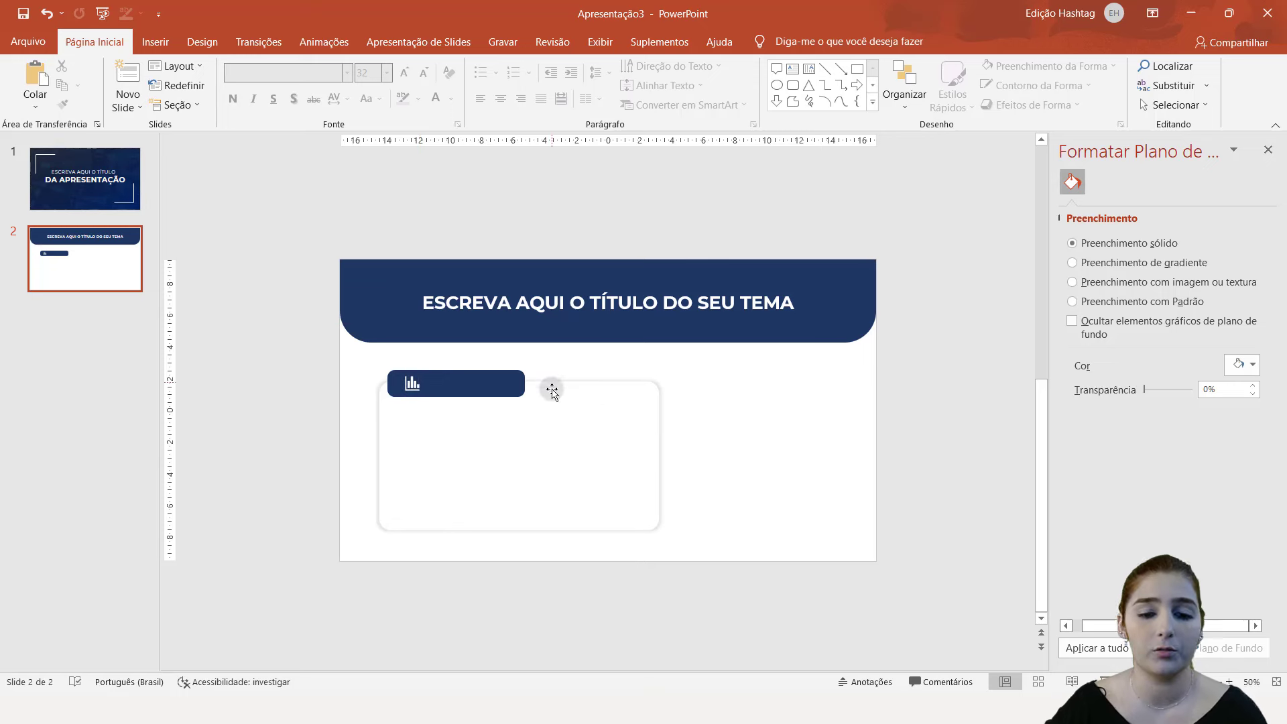
# - Draw a text box on the navy tab and paste 'Tópico XXX' copied from the template deck
pyautogui.click(601, 303)
pyautogui.click(773, 490)
pyautogui.click(792, 69)
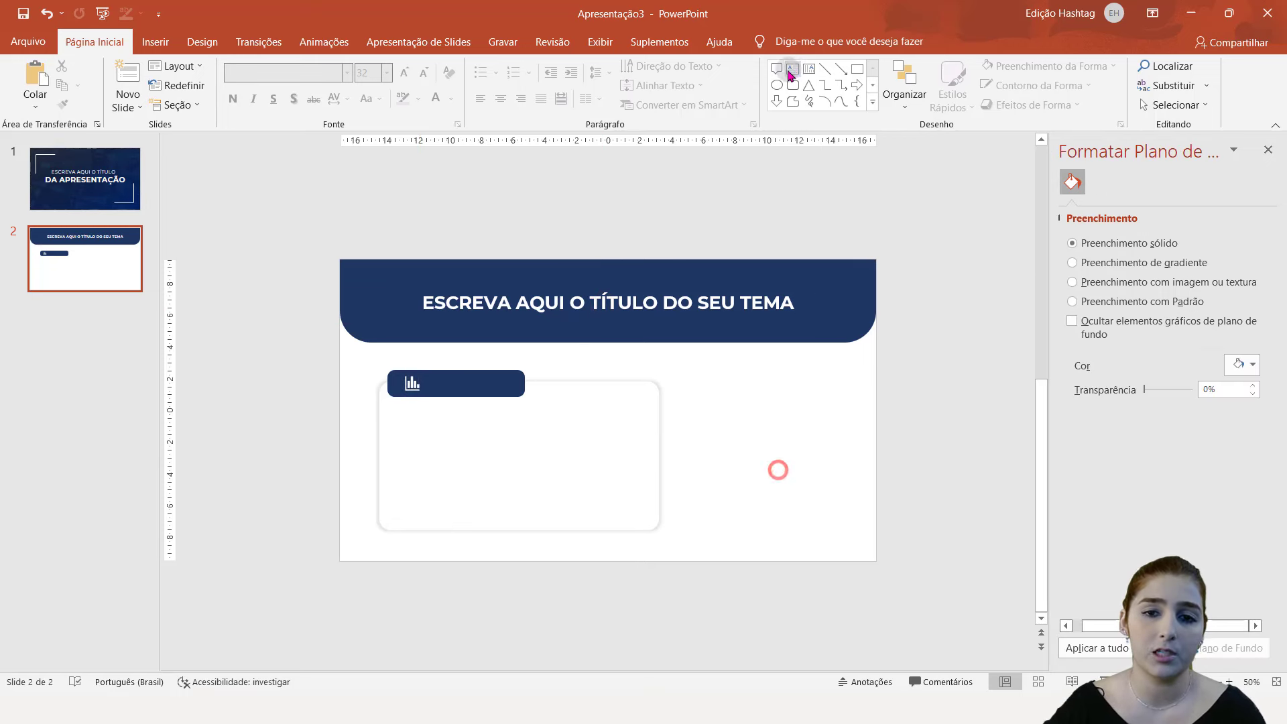
pyautogui.moveTo(421, 384); pyautogui.dragTo(554, 422)
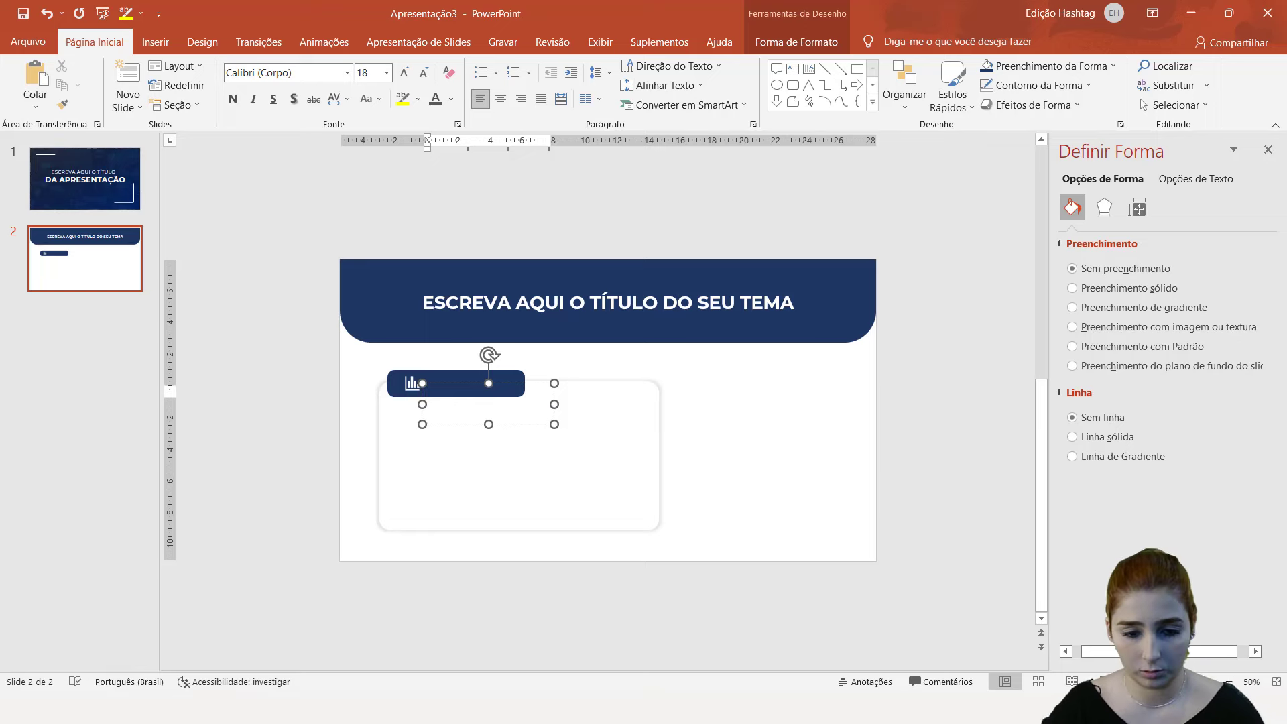
pyautogui.click(607, 650)
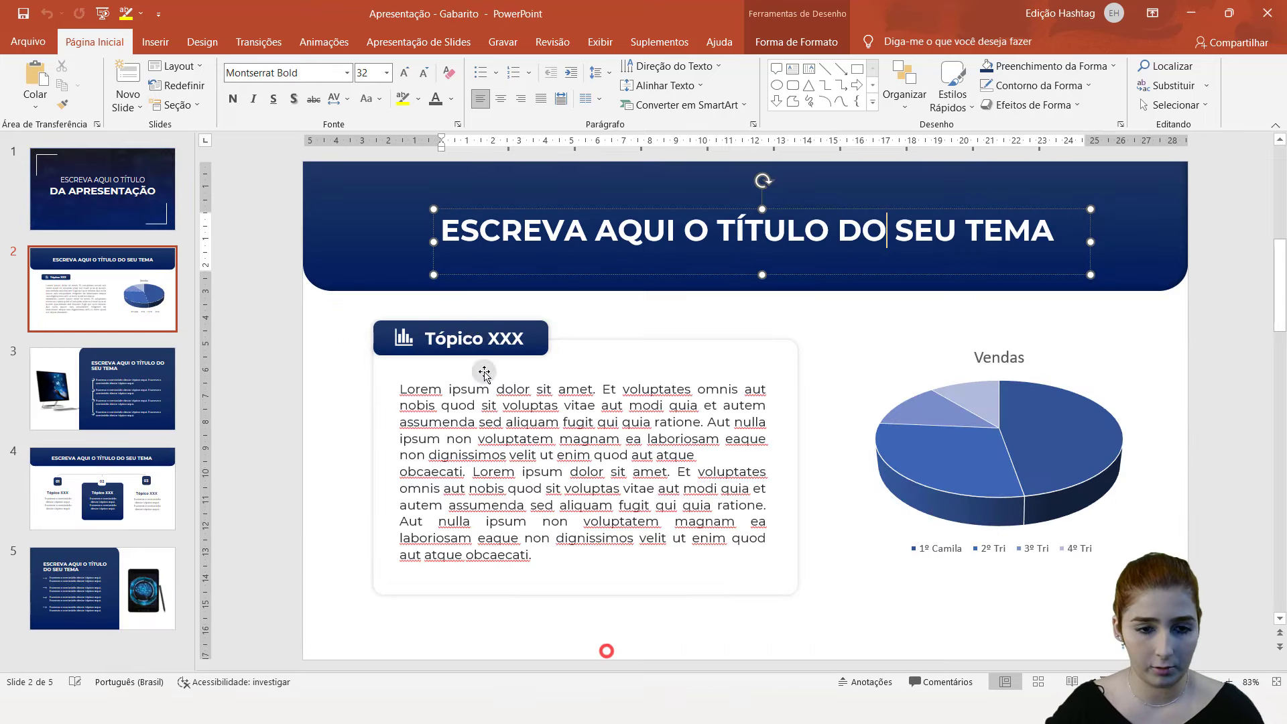
pyautogui.click(483, 335)
pyautogui.tripleClick(483, 336)
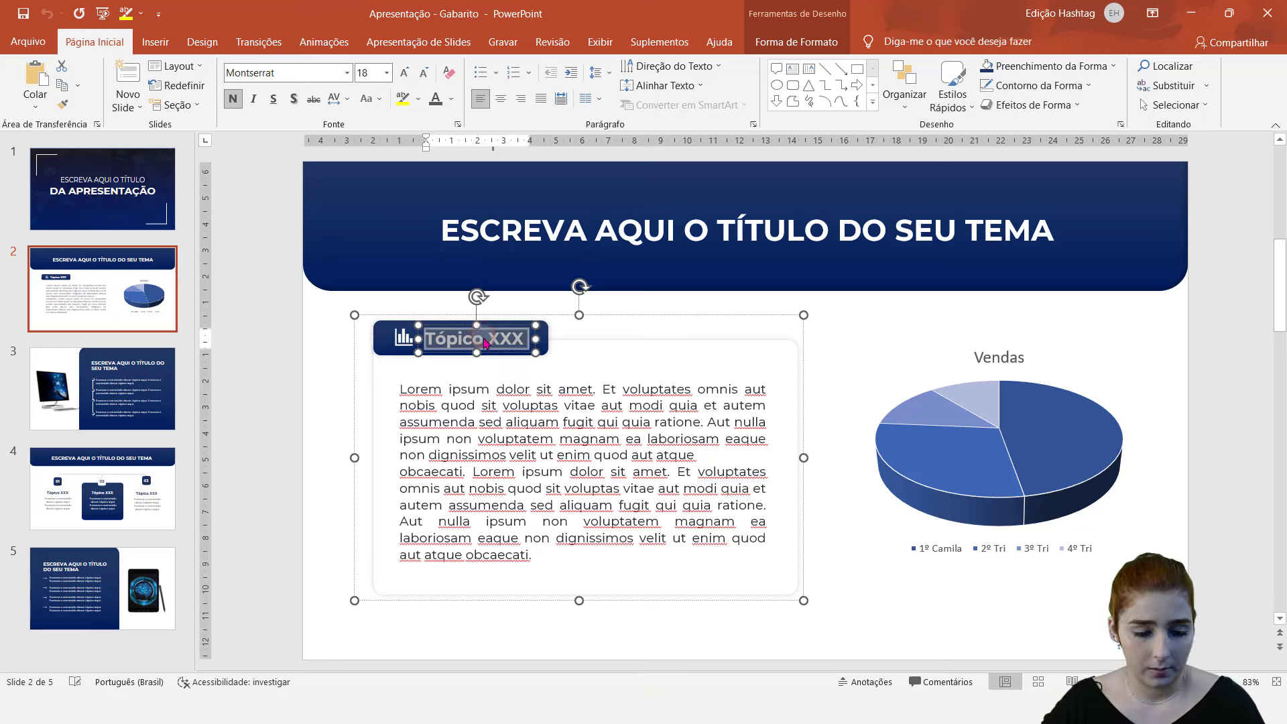
pyautogui.click(709, 646)
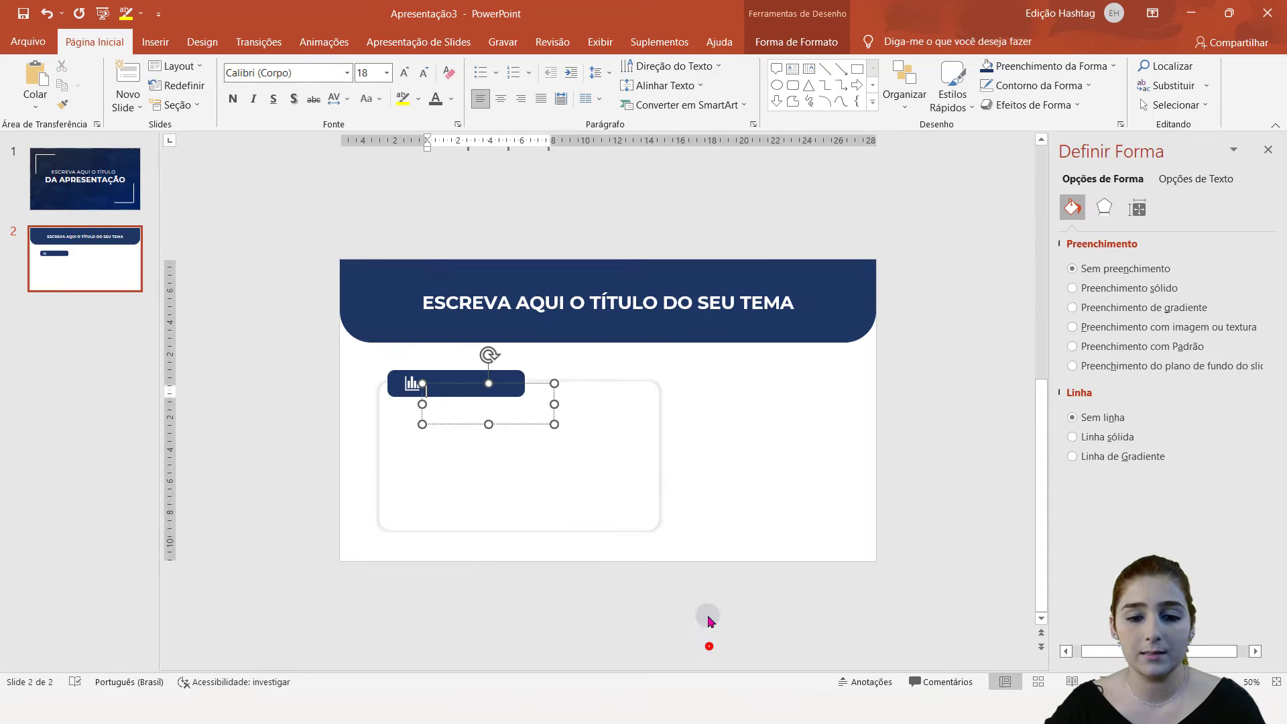
pyautogui.write('Tópico XXX')
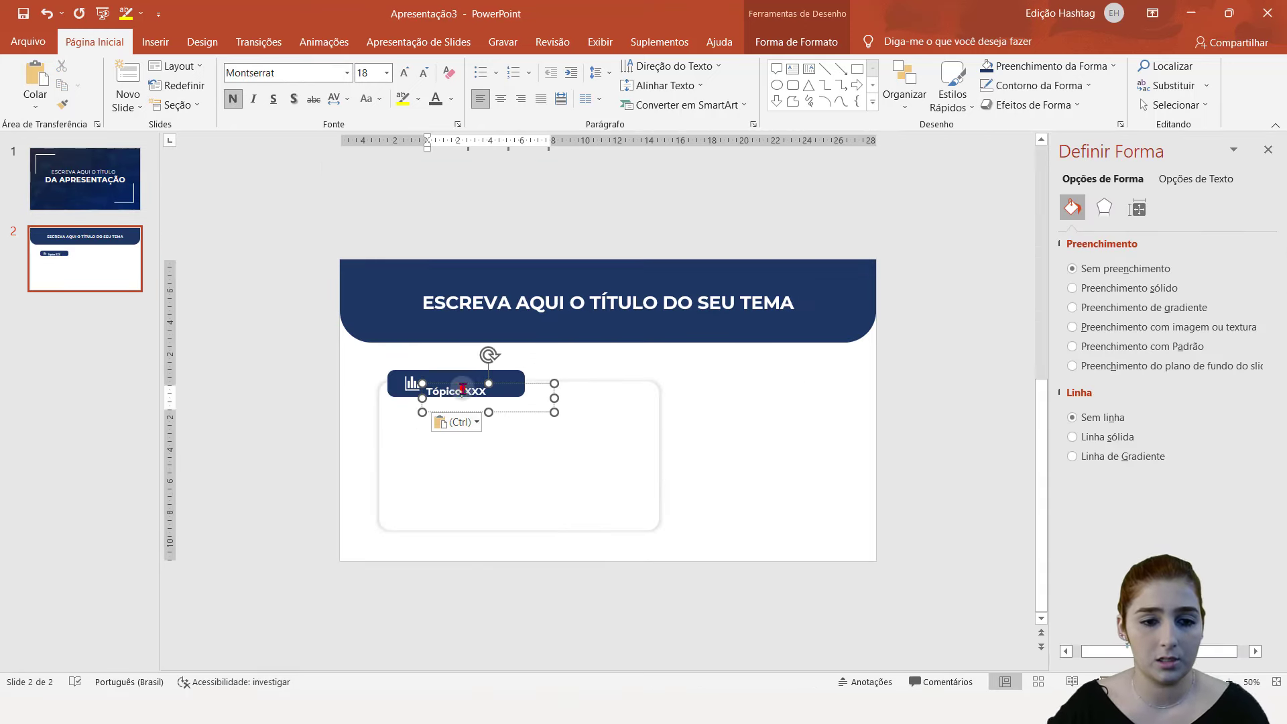
# - Enlarge the 'Tópico XXX' label to 24 pt
pyautogui.tripleClick(463, 389)
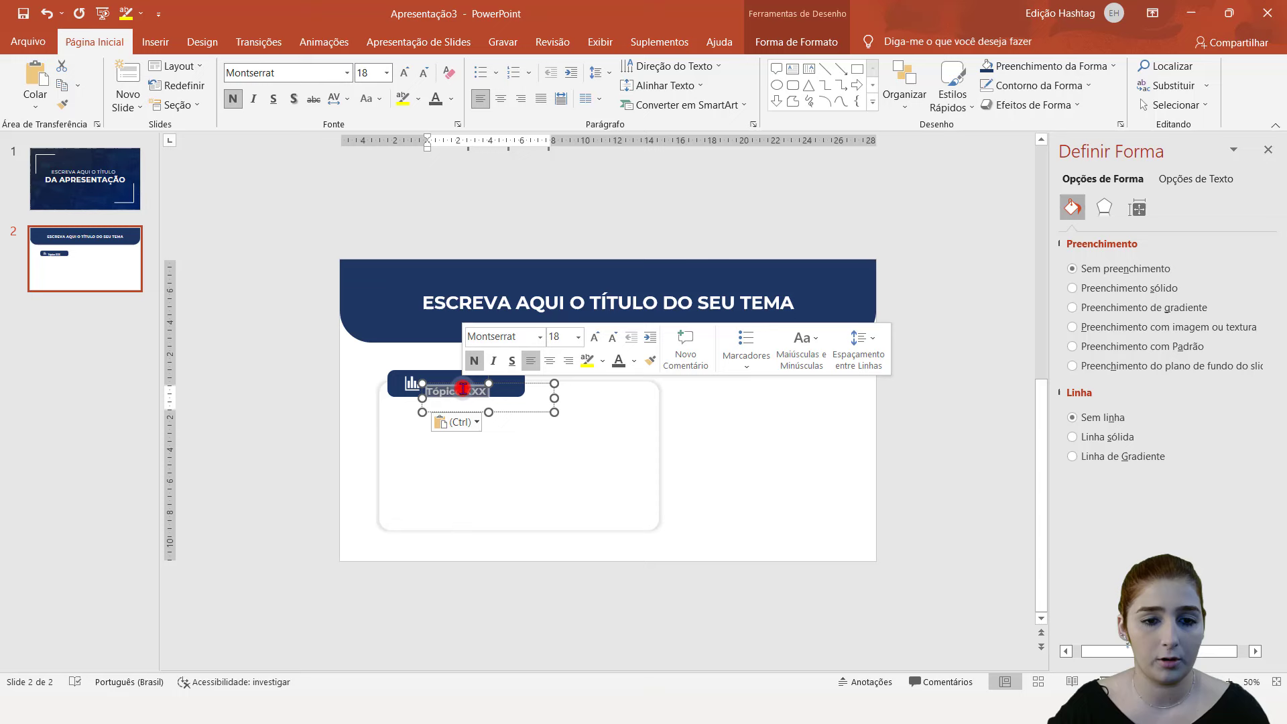
pyautogui.click(593, 337)
pyautogui.click(594, 337)
pyautogui.click(714, 417)
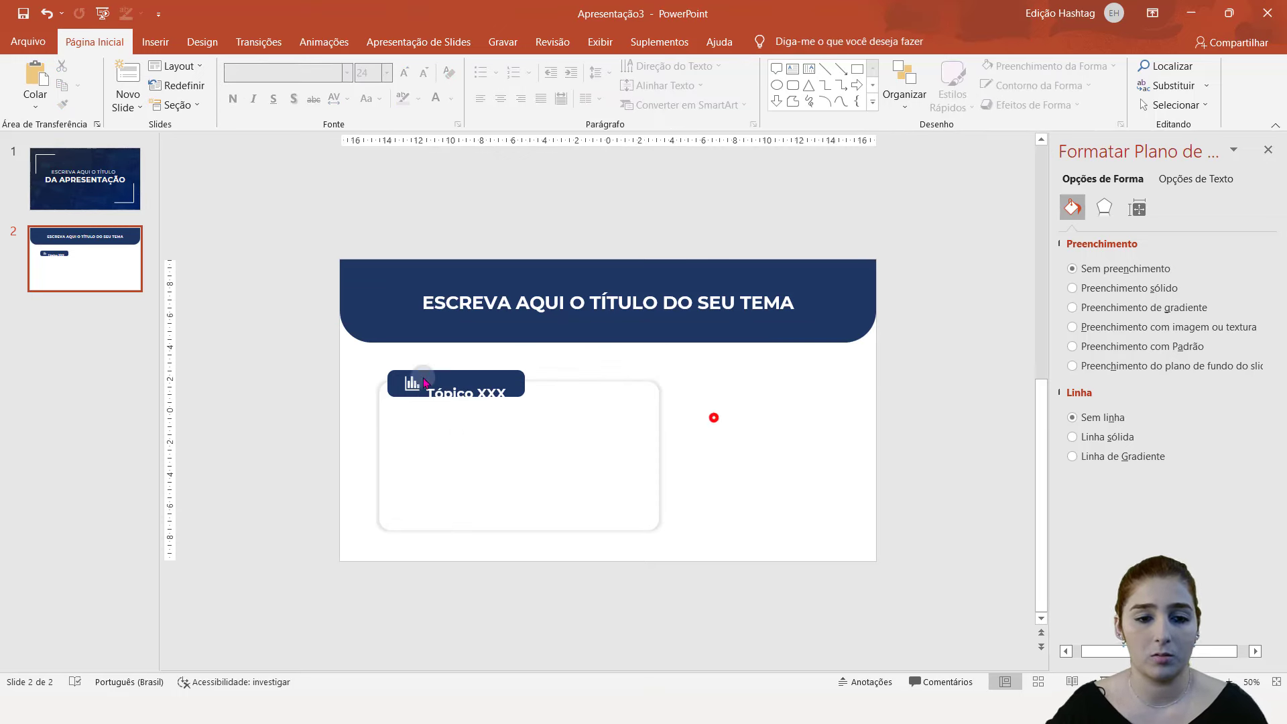
pyautogui.click(412, 383)
# - Nudge the 'Tópico XXX' label up into the navy tab and match the tab's width to it
pyautogui.moveTo(451, 395)
pyautogui.mouseDown()
pyautogui.moveTo(467, 373)
pyautogui.moveTo(534, 384)
pyautogui.moveTo(511, 376)
pyautogui.mouseUp()
pyautogui.click(393, 377)
pyautogui.click(553, 385)
# - Draw an empty text box inside the white card for the body text
pyautogui.click(658, 380)
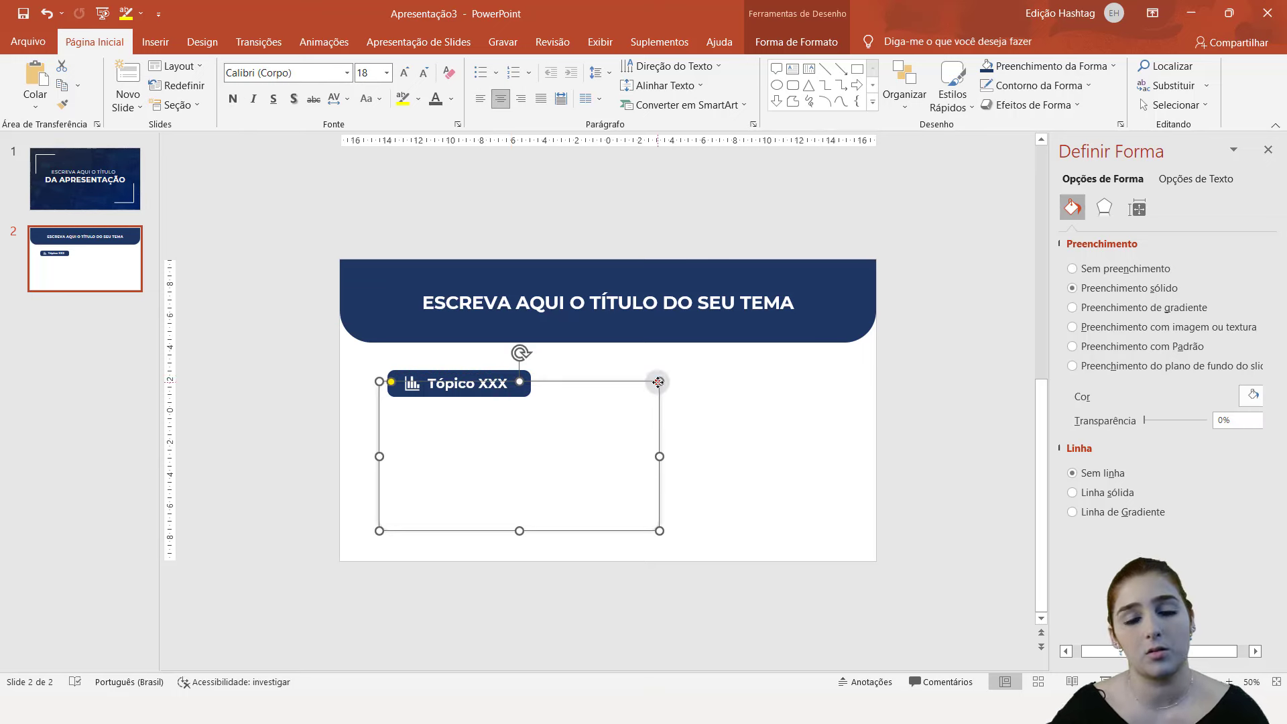
pyautogui.click(713, 413)
pyautogui.click(792, 68)
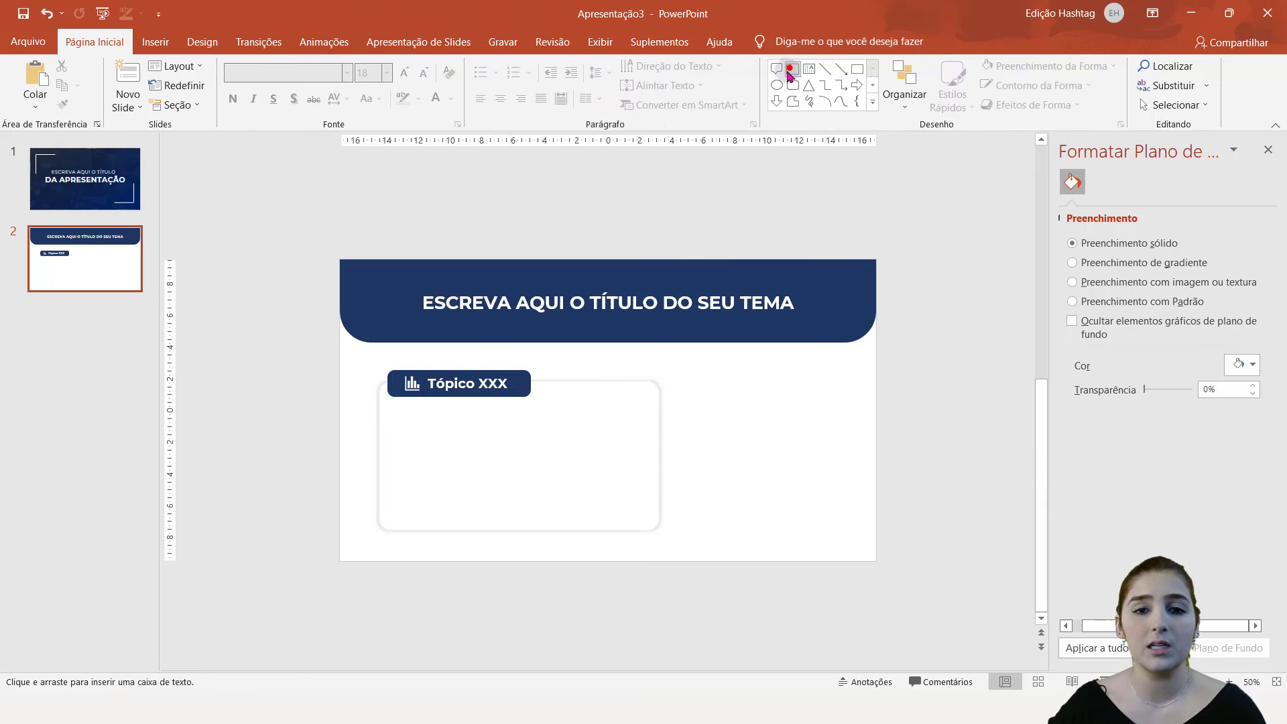
pyautogui.moveTo(400, 415)
pyautogui.mouseDown()
pyautogui.moveTo(648, 478)
pyautogui.moveTo(639, 517)
pyautogui.mouseUp()
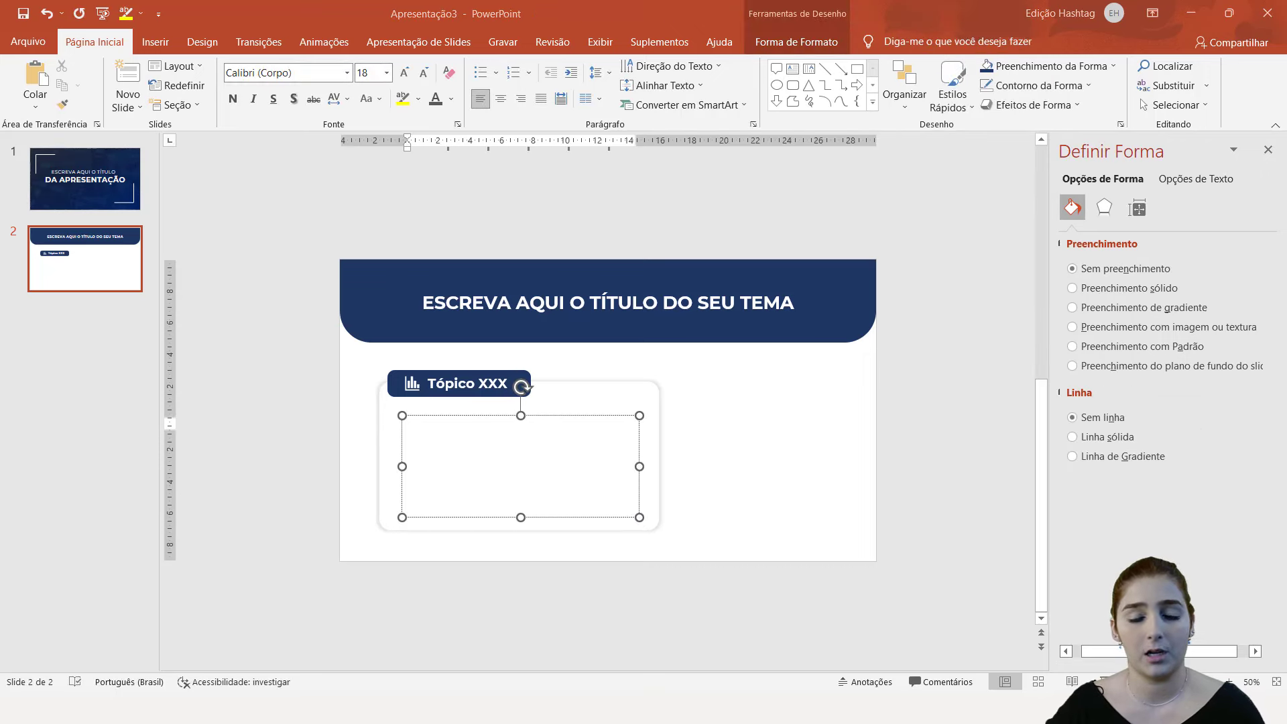
# - Paste the Gabarito Lorem ipsum paragraph into the card's text box, then widen it and move it into place
pyautogui.click(599, 635)
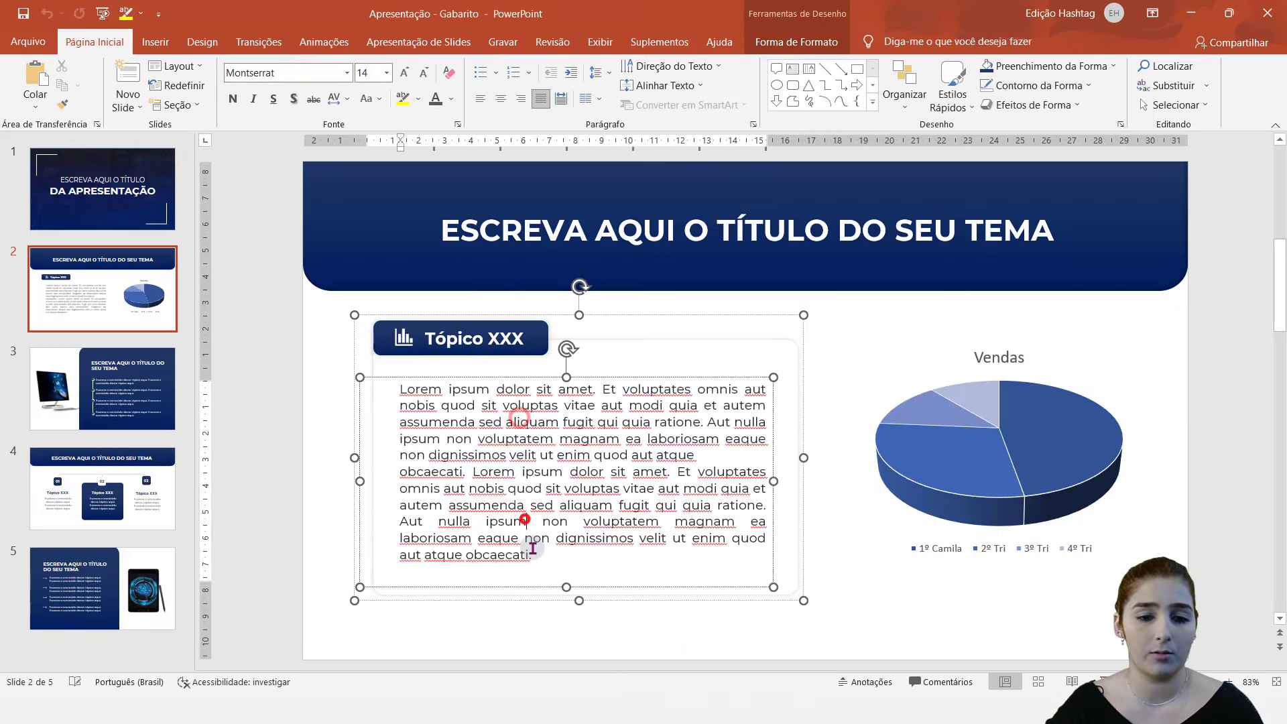
pyautogui.moveTo(532, 555); pyautogui.dragTo(386, 384)
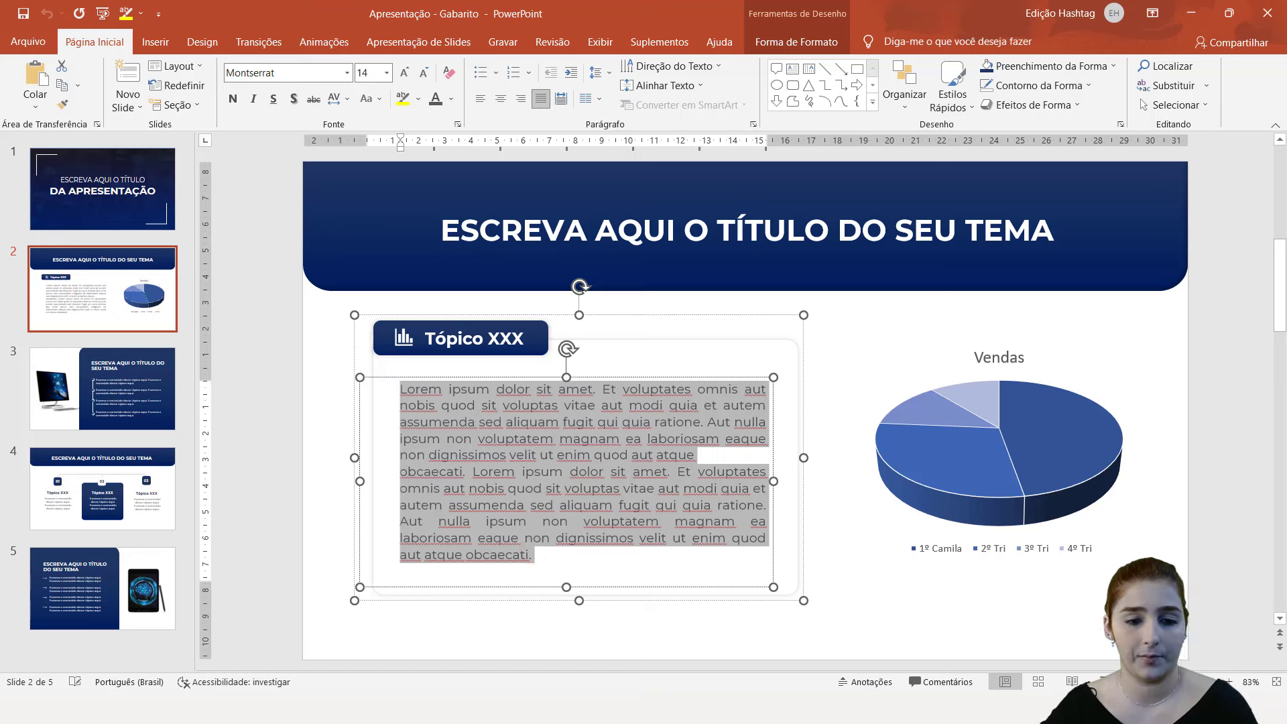
pyautogui.click(712, 638)
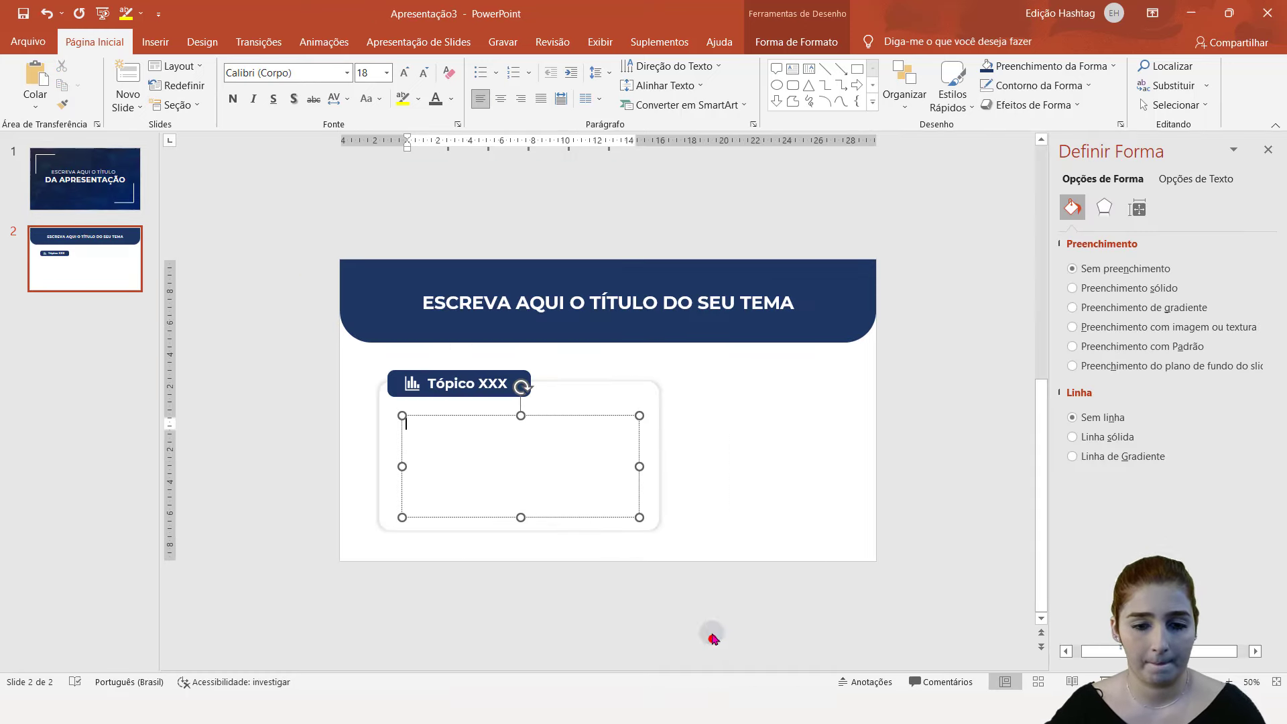
pyautogui.write('Lorem ipsum dolor sit amet. Et voluptates omnis aut nobis quod sit voluptas vitae aut modi quia et autem assumenda sed aliquam fugit qui quia ratione. Aut nulla ipsum non voluptatem magnam ea laboriosam eaque non dignissimos velit ut enim quod aut atque obcaecati. Lorem ipsum dolor sit amet. Et voluptates omnis aut nobis quod sit voluptas vitae aut modi quia et autem assumenda sed aliquam fugit qui quia ratione. Aut nulla ipsum non voluptatem magnam ea laboriosam eaque non dignissimos velit ut enim quod aut atque obcaecati.')
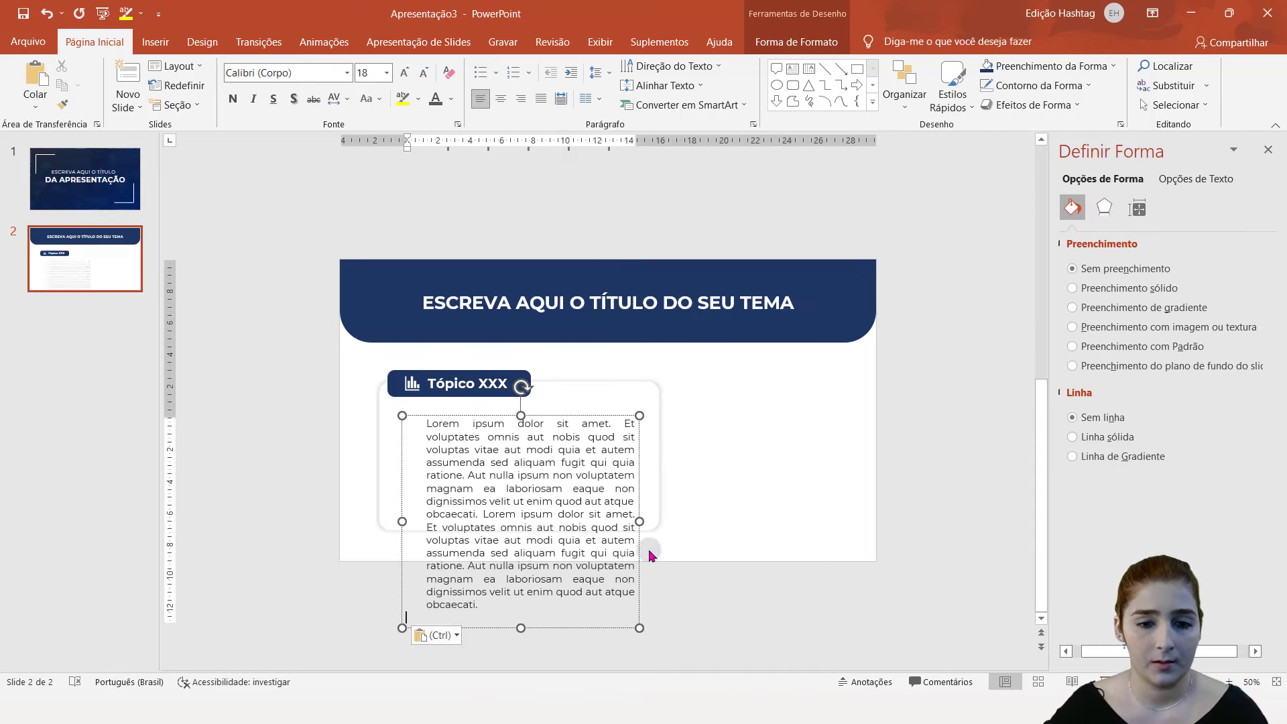
pyautogui.moveTo(638, 522); pyautogui.dragTo(709, 513)
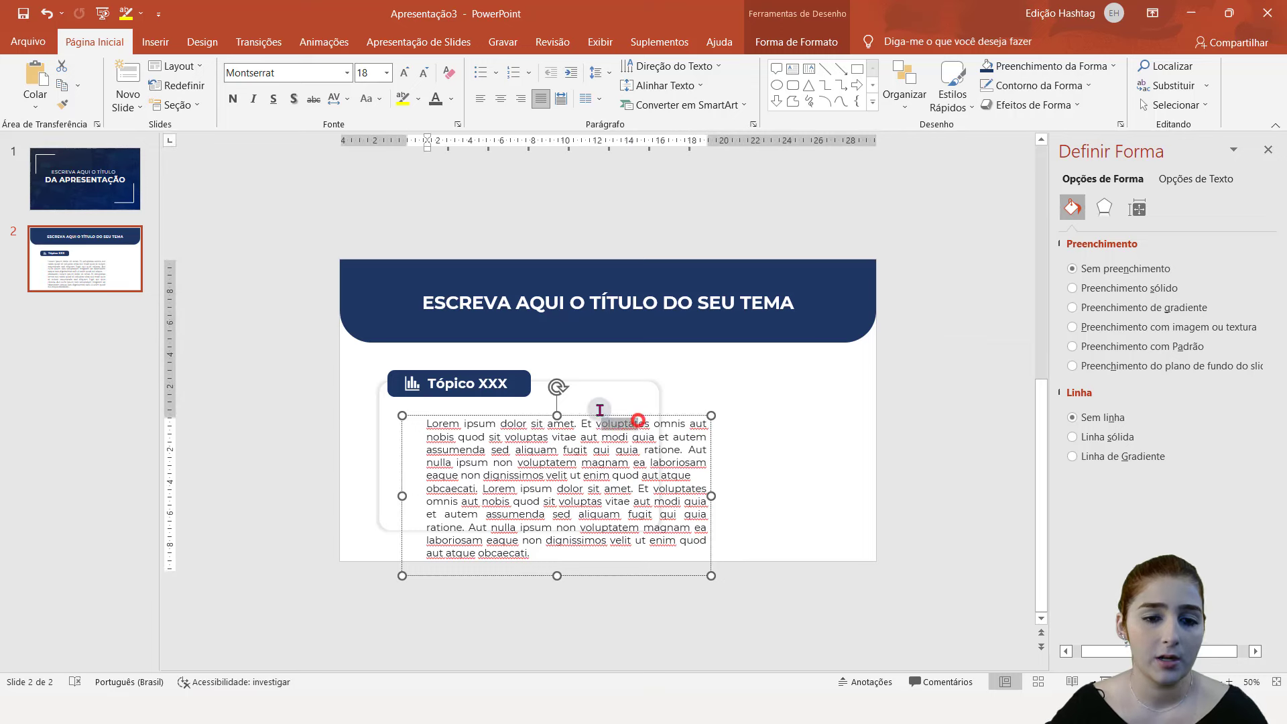
pyautogui.moveTo(615, 414); pyautogui.dragTo(587, 399)
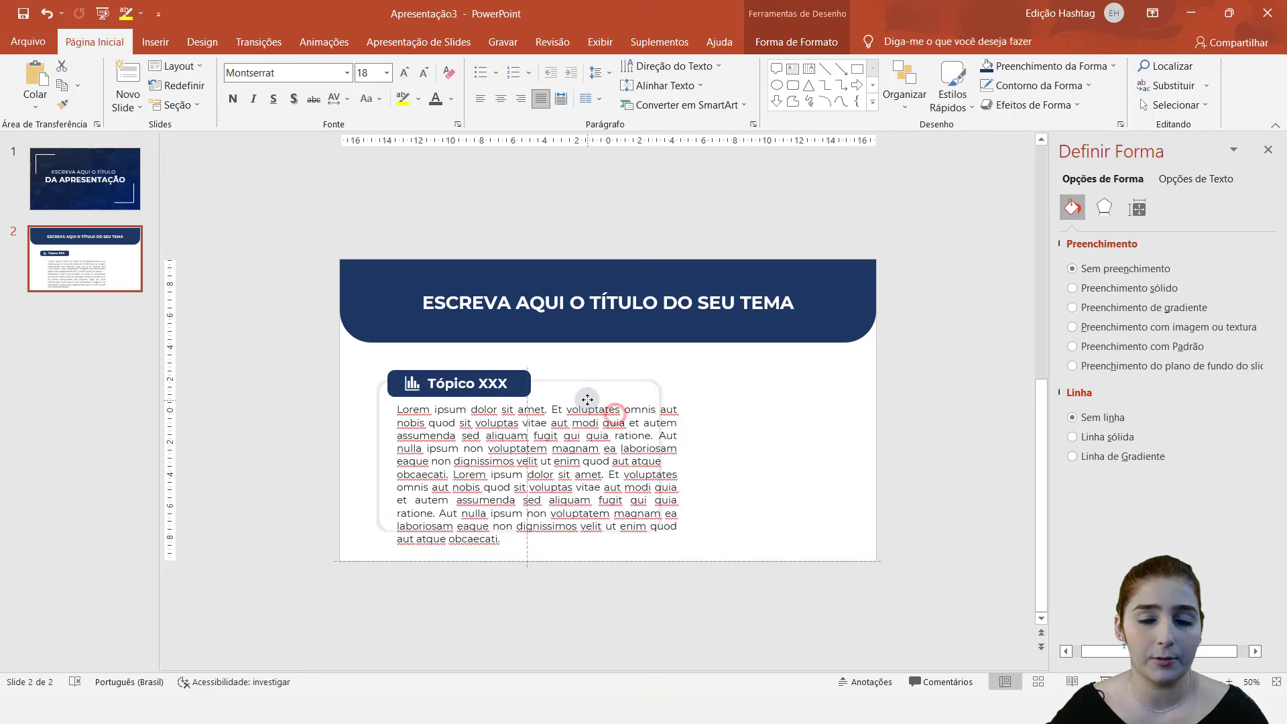
# - Stretch the white card down to enclose the paragraph and nudge the text box into position
pyautogui.click(619, 395)
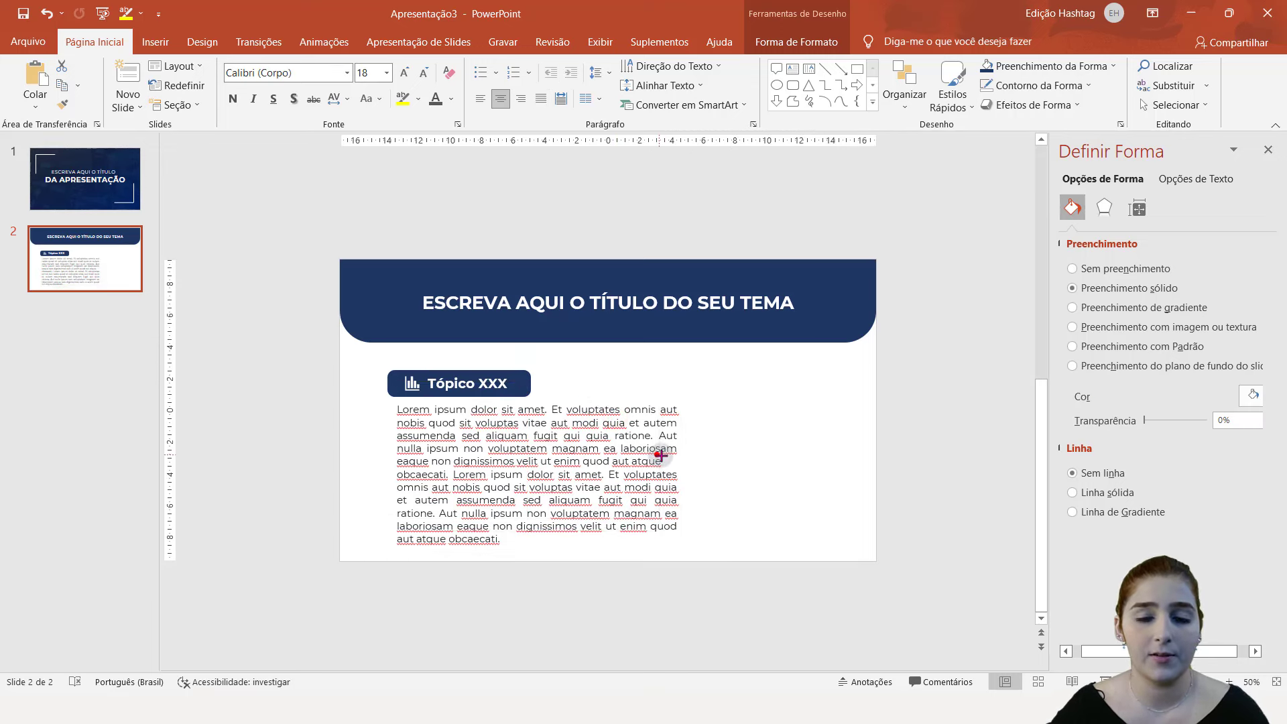
pyautogui.click(684, 460)
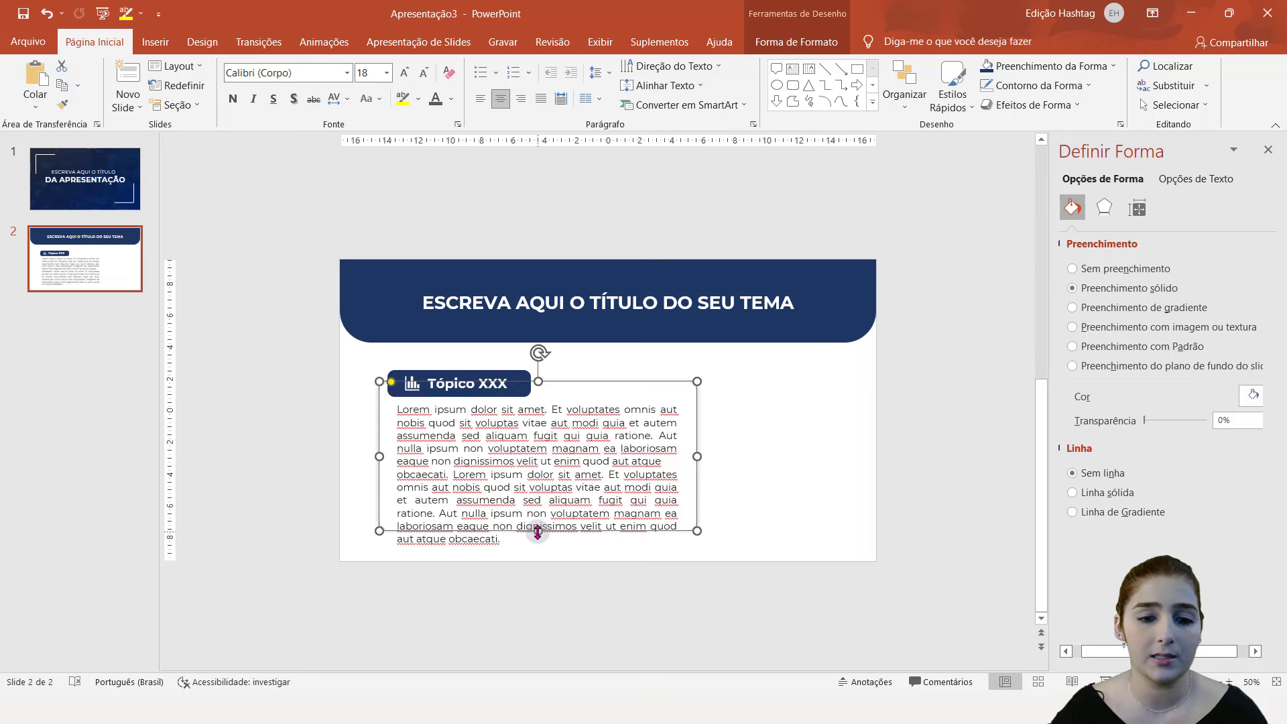
pyautogui.moveTo(538, 532); pyautogui.dragTo(544, 567)
pyautogui.click(514, 437)
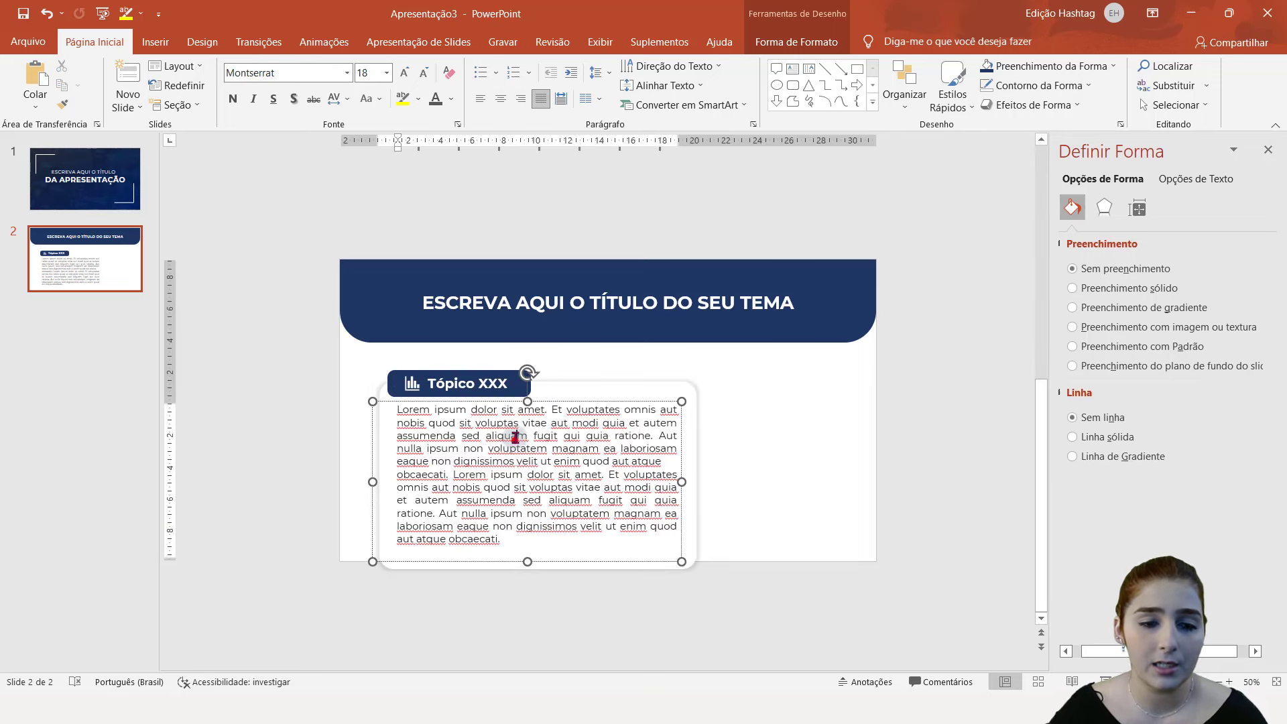
pyautogui.click(573, 402)
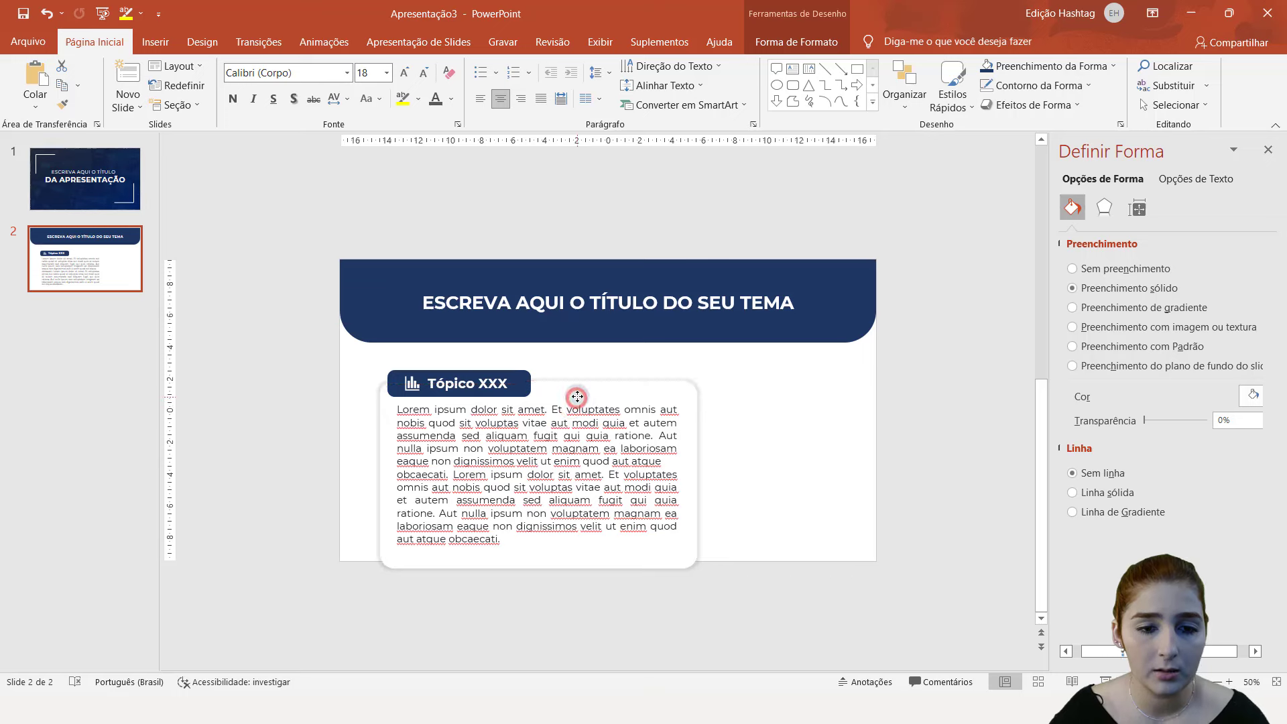
pyautogui.moveTo(602, 407); pyautogui.dragTo(604, 400)
pyautogui.click(740, 400)
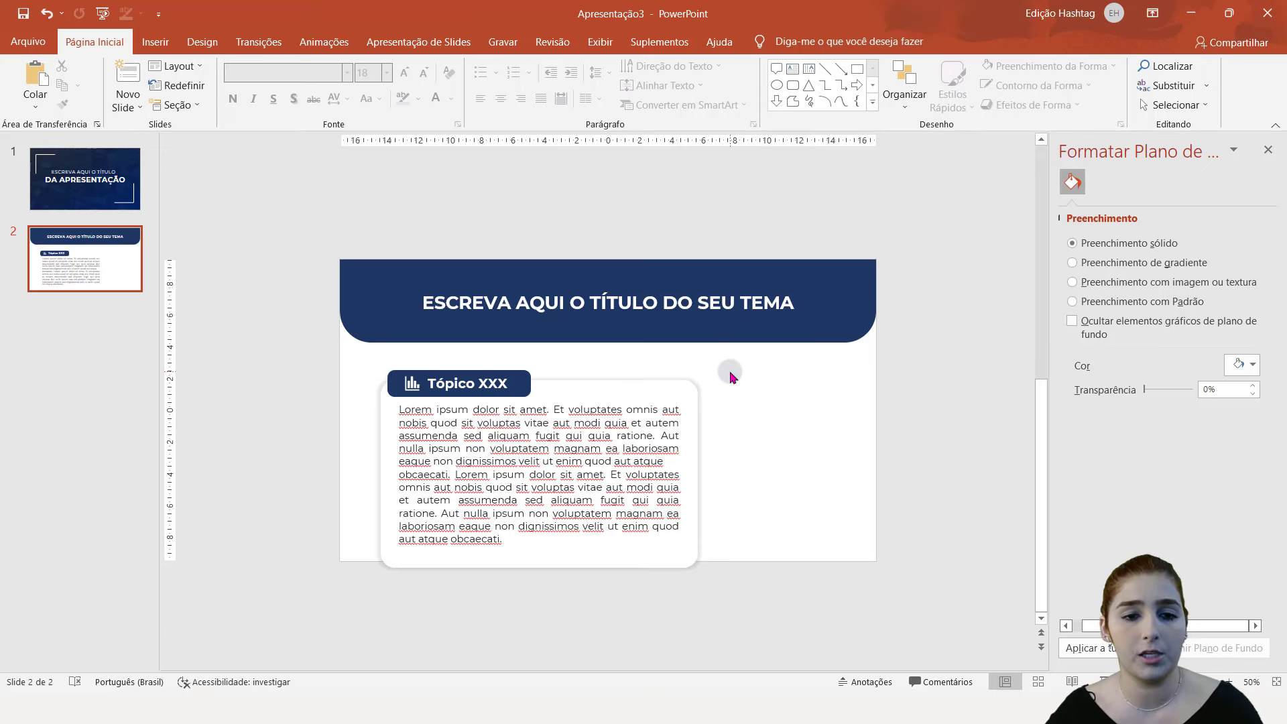
# - Reduce the height of the navy title banner
pyautogui.click(819, 315)
pyautogui.moveTo(606, 259); pyautogui.dragTo(606, 272)
pyautogui.moveTo(726, 284); pyautogui.dragTo(725, 272)
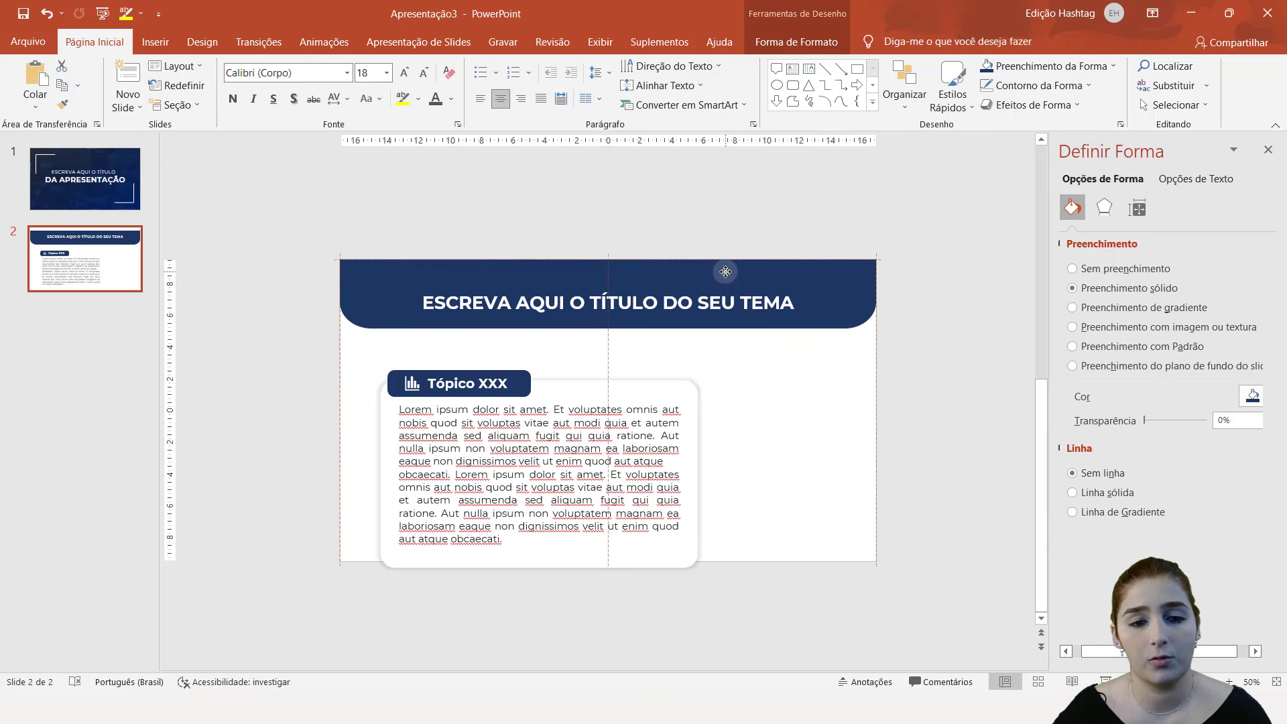
# - Nudge the slide title text slightly up within the navy header banner
pyautogui.click(707, 304)
pyautogui.moveTo(707, 304); pyautogui.dragTo(710, 283)
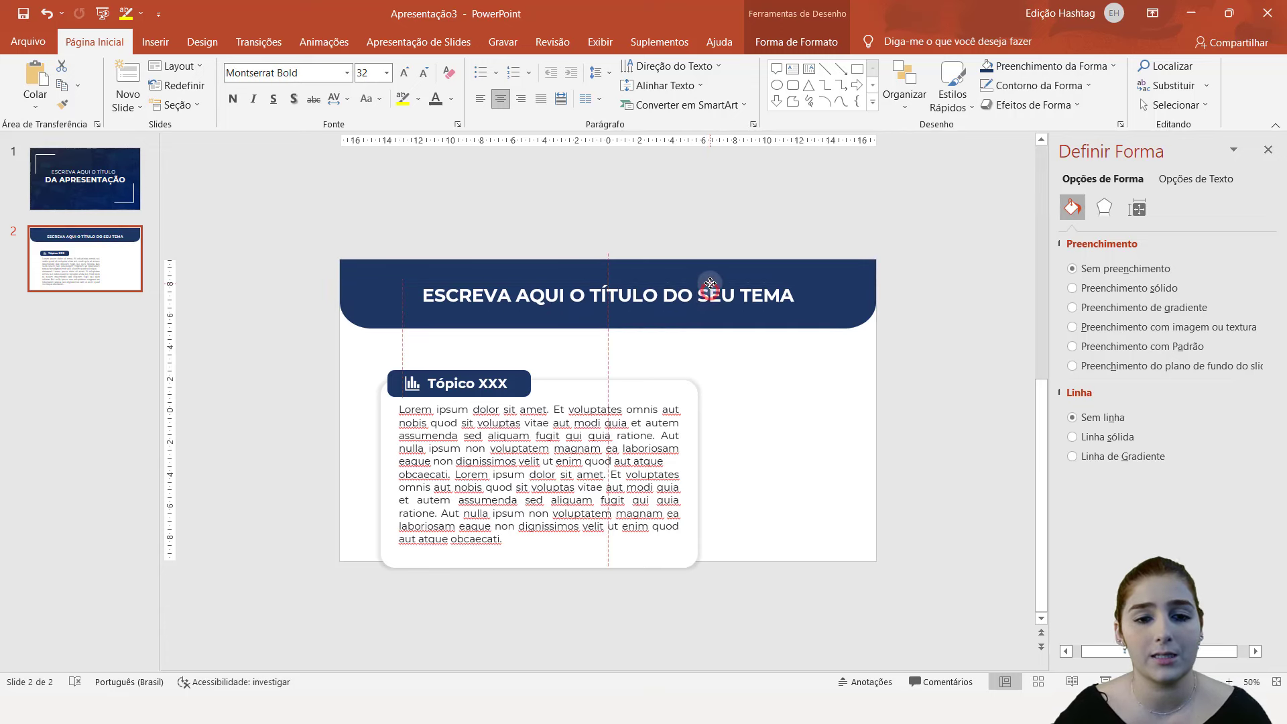
pyautogui.click(757, 394)
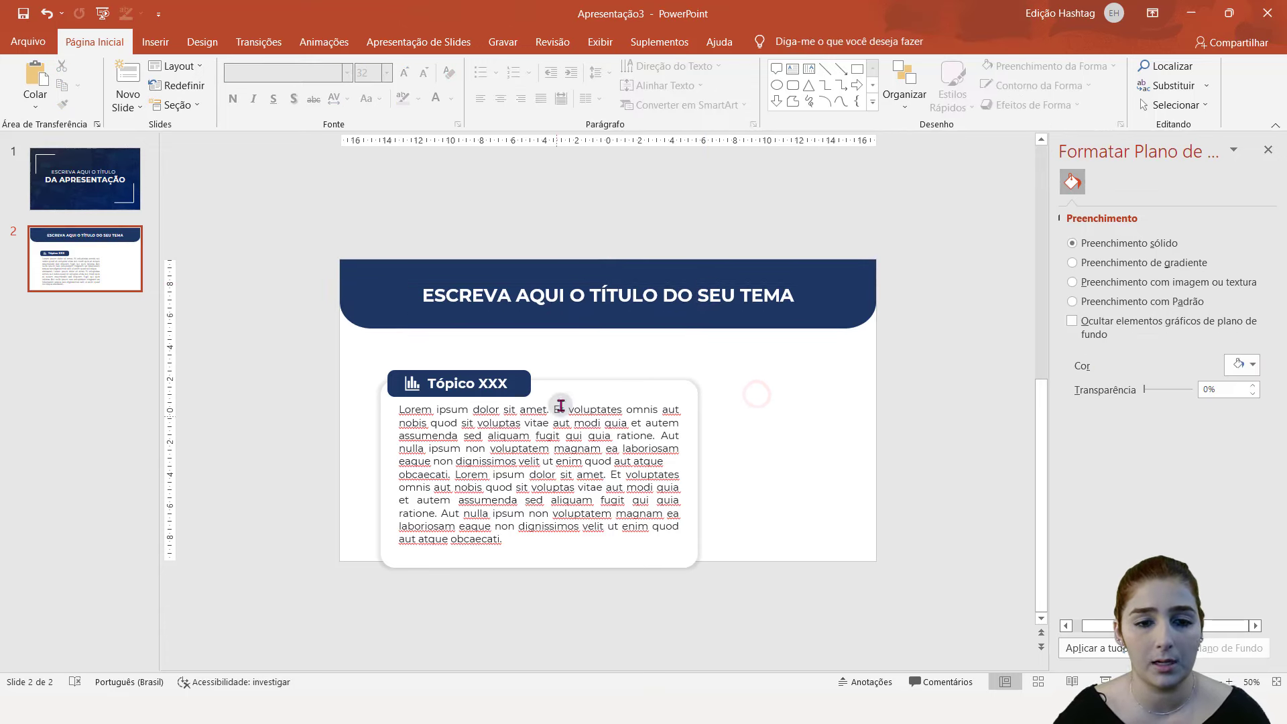
# - Group the white card, body text, Tópico XXX label, navy tab and chart icon, then move the group up under the header
pyautogui.click(573, 383)
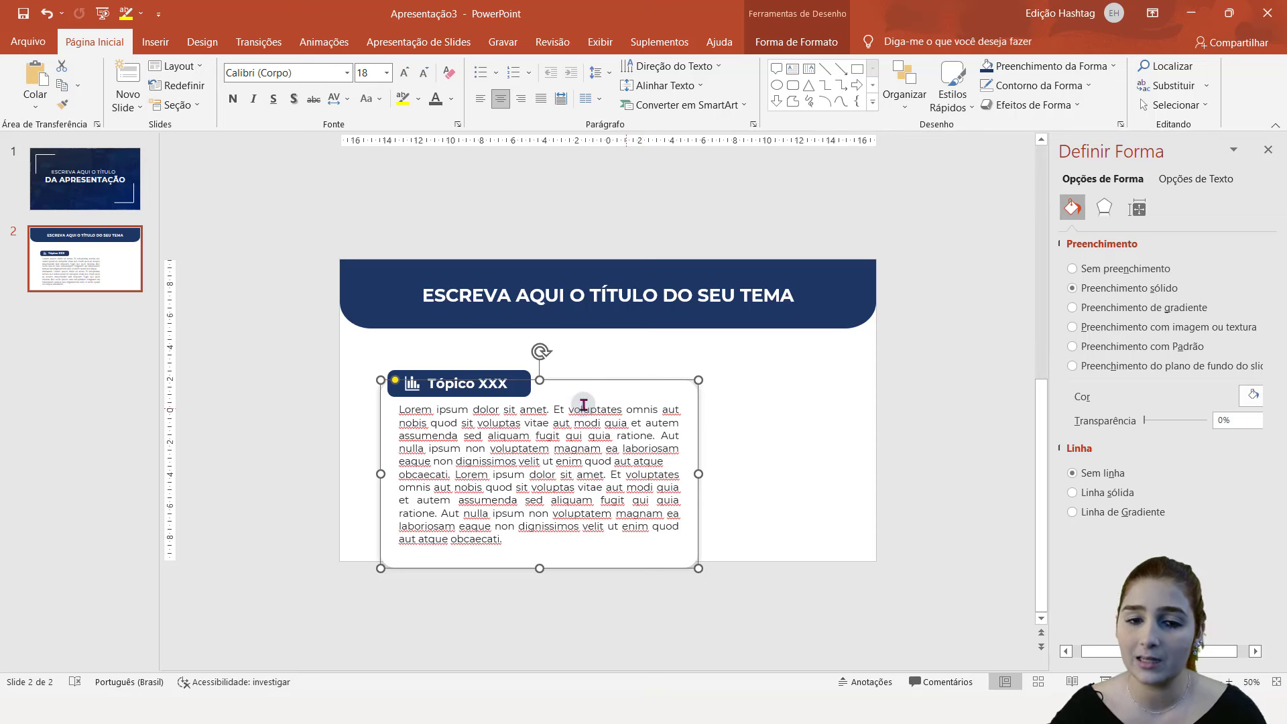
pyautogui.keyDown('shift'); pyautogui.click(637, 414); pyautogui.keyUp('shift')
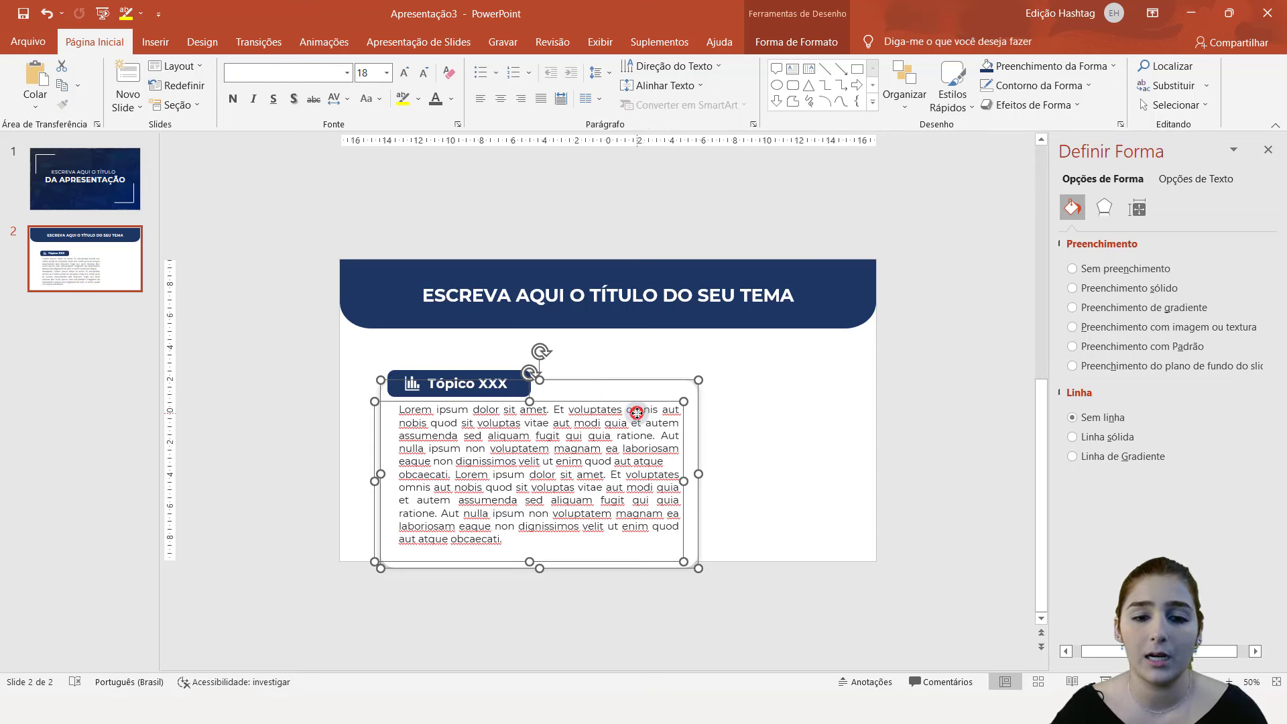
pyautogui.keyDown('shift'); pyautogui.click(517, 386); pyautogui.keyUp('shift')
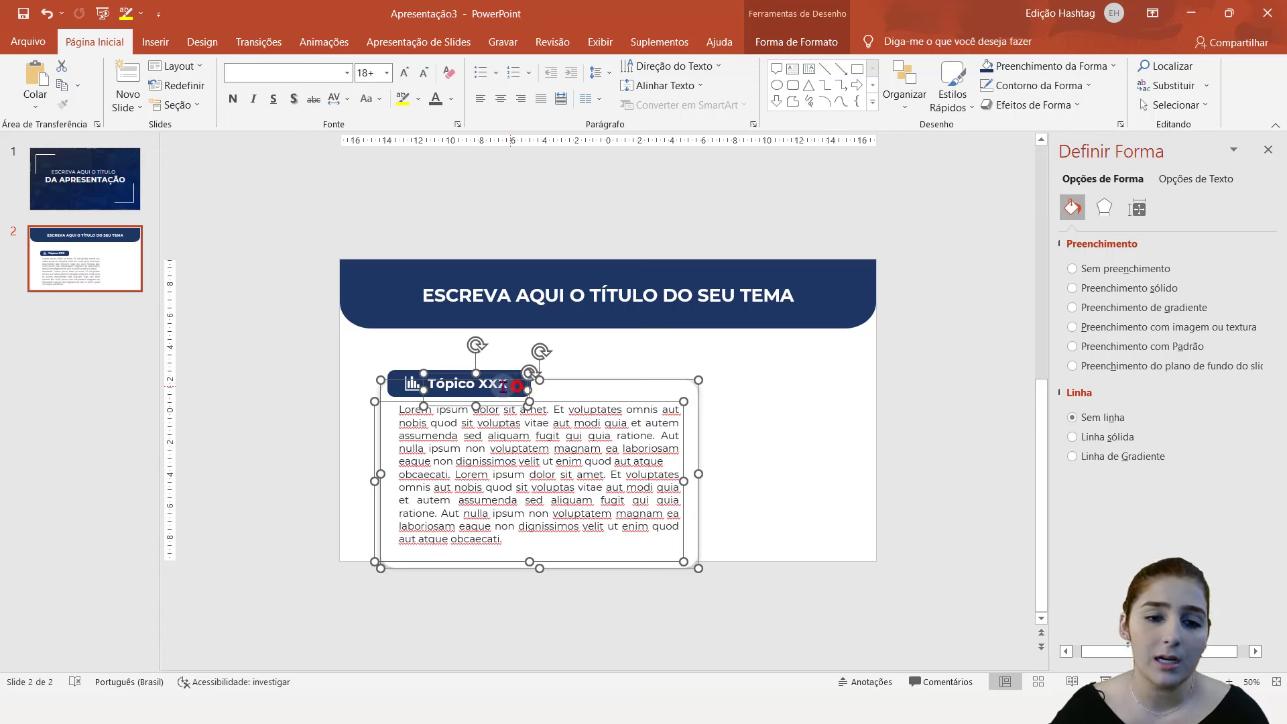
pyautogui.keyDown('shift'); pyautogui.click(394, 373); pyautogui.keyUp('shift')
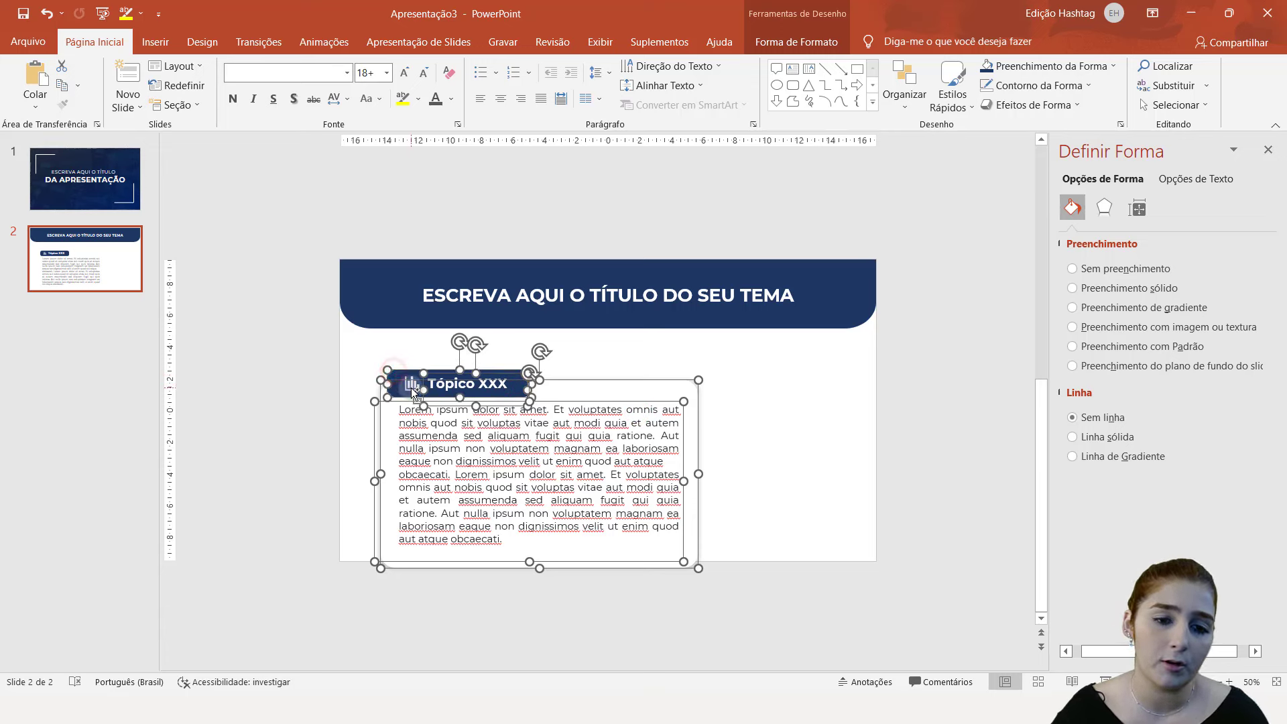
pyautogui.keyDown('shift'); pyautogui.click(411, 388); pyautogui.keyUp('shift')
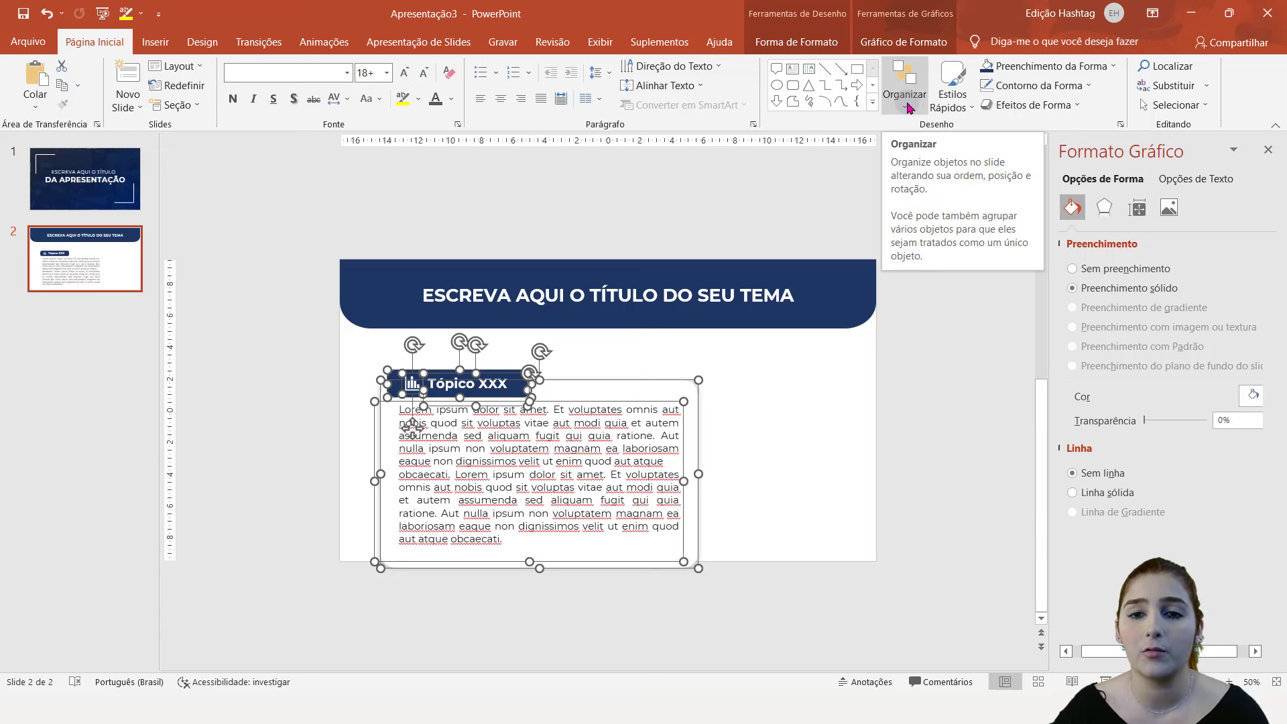
pyautogui.click(904, 100)
pyautogui.click(951, 257)
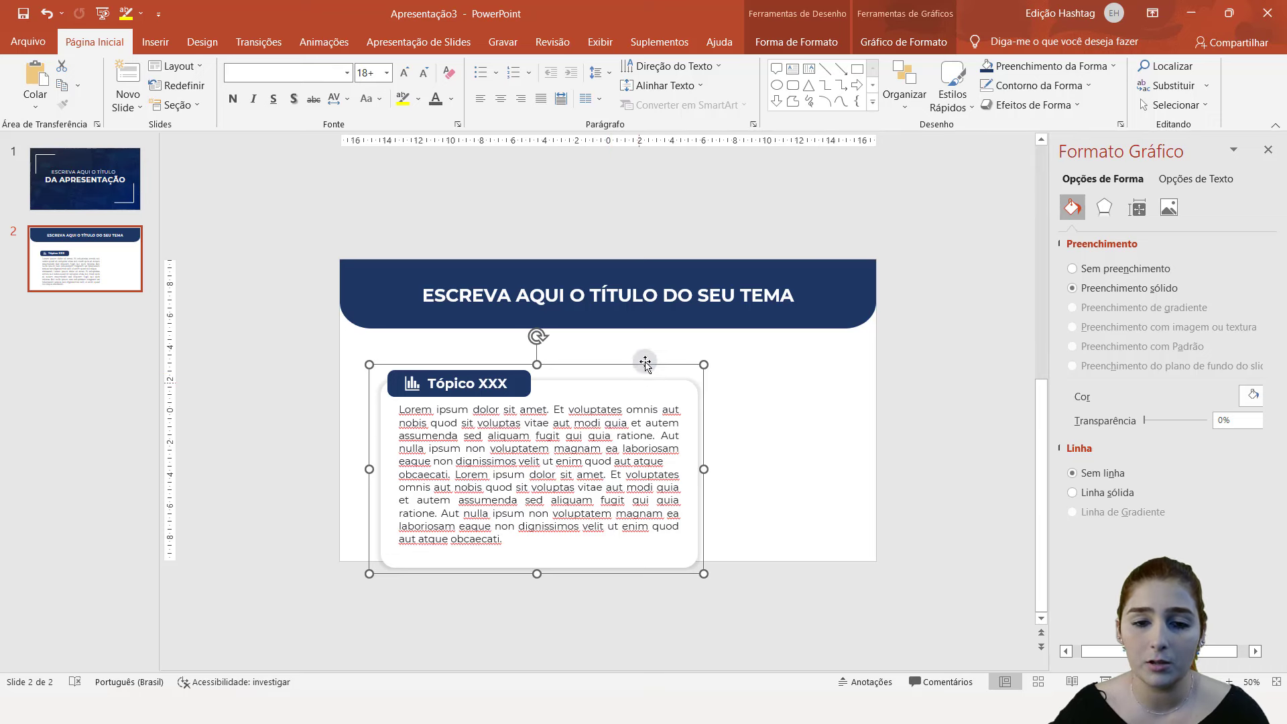
pyautogui.moveTo(638, 366); pyautogui.dragTo(635, 337)
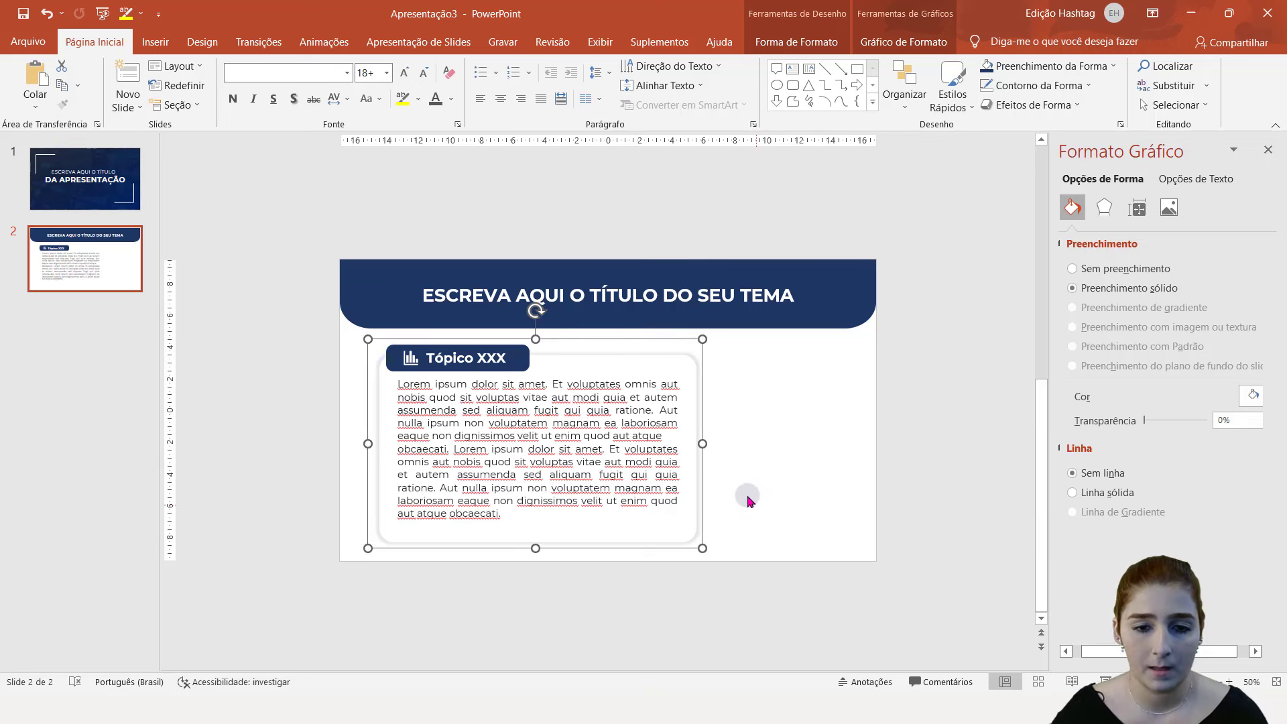
# - Shrink the card's body paragraph text to 16 pt
pyautogui.click(663, 366)
pyautogui.doubleClick(622, 411)
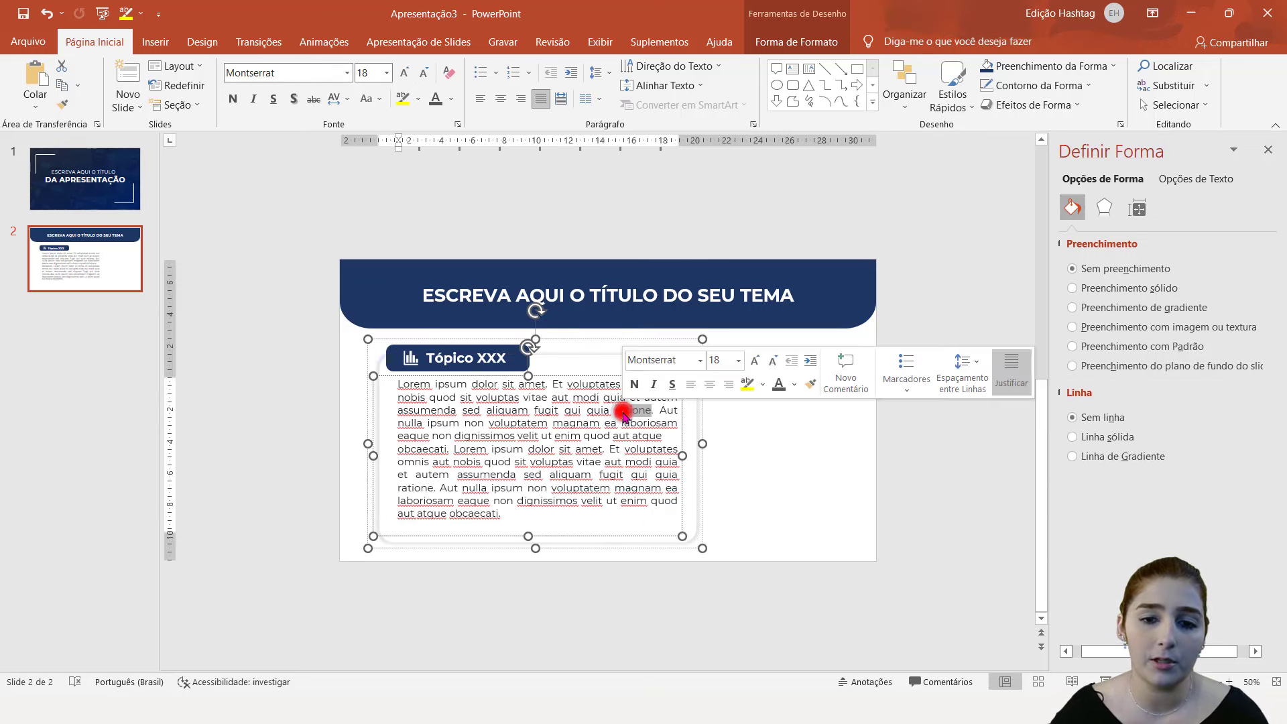
pyautogui.moveTo(503, 514); pyautogui.dragTo(397, 384)
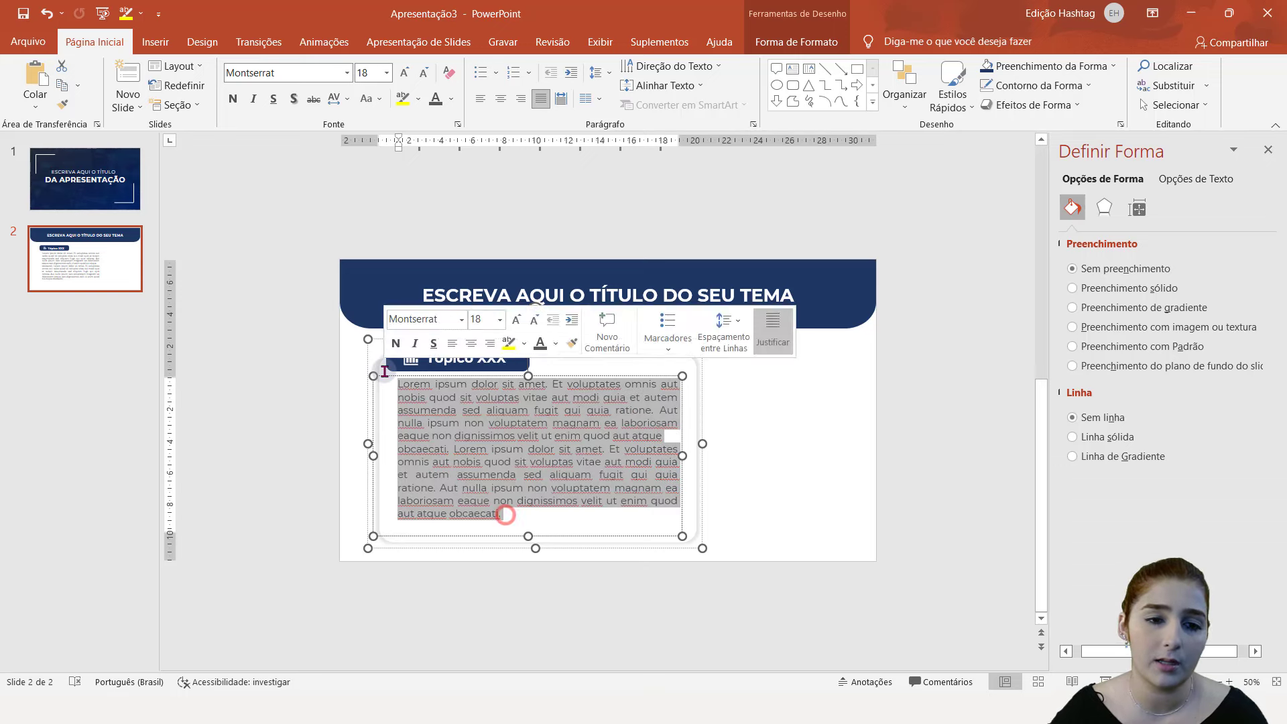
pyautogui.click(425, 73)
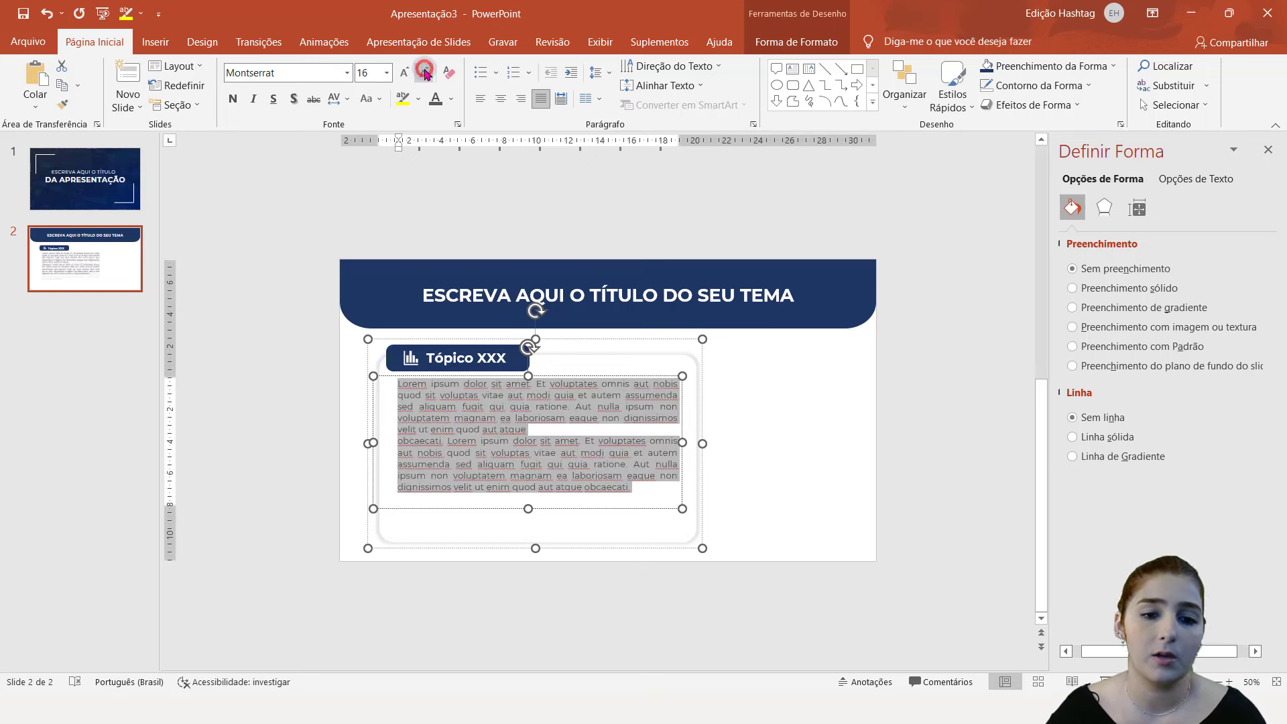
# - Resize the body text box and extend the white card's bottom so the paragraph fits neatly
pyautogui.click(607, 527)
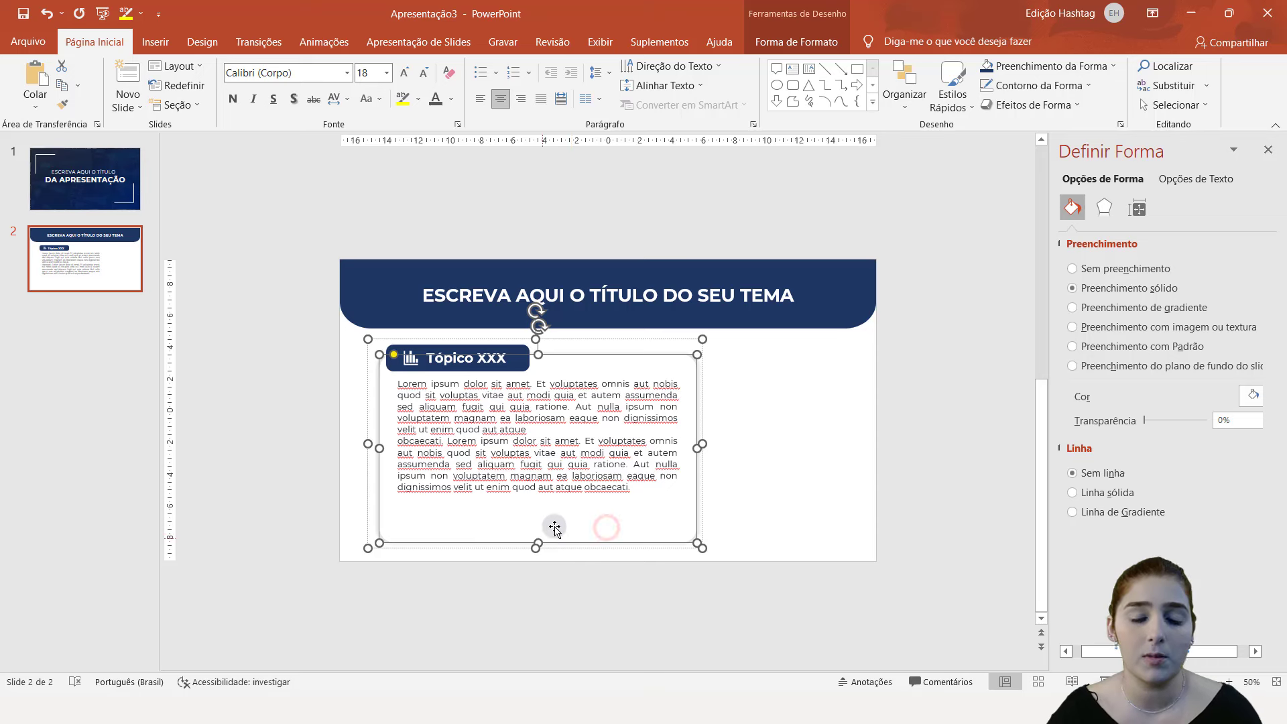
pyautogui.moveTo(538, 540); pyautogui.dragTo(541, 508)
pyautogui.click(582, 454)
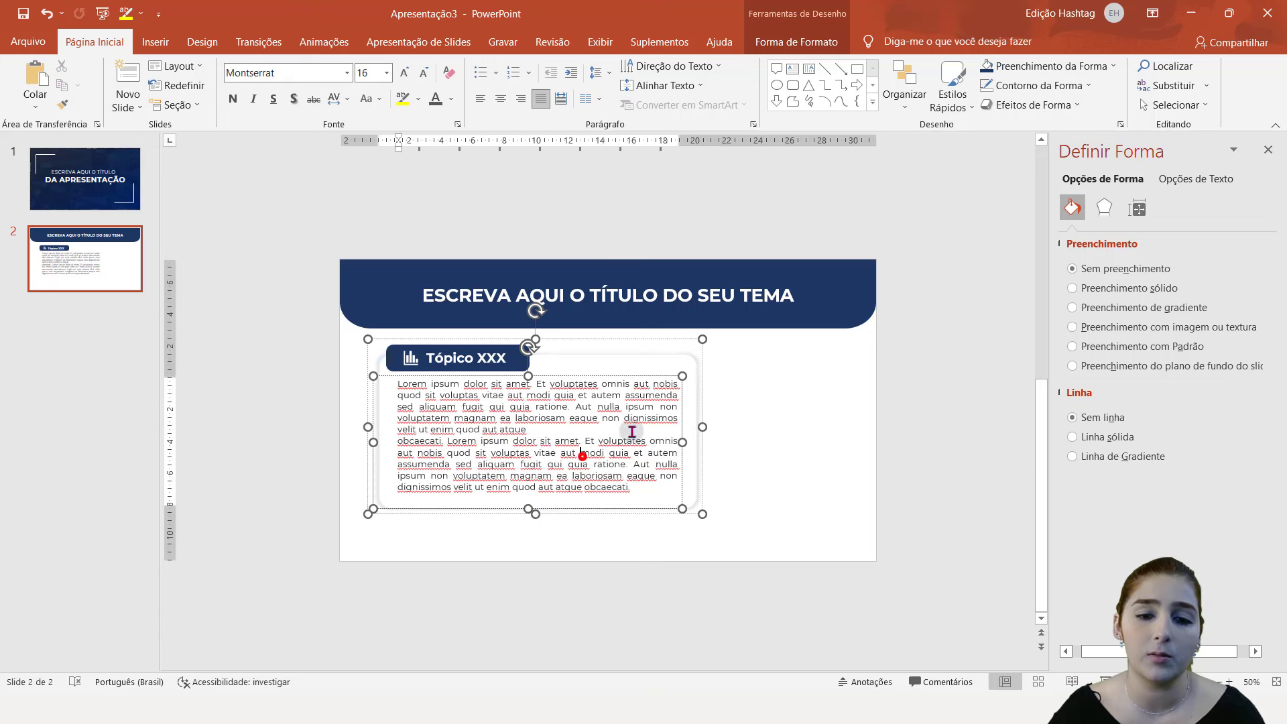
pyautogui.click(681, 446)
pyautogui.moveTo(664, 447)
pyautogui.mouseDown()
pyautogui.moveTo(685, 431)
pyautogui.moveTo(674, 432)
pyautogui.mouseUp()
pyautogui.click(683, 437)
pyautogui.moveTo(528, 507); pyautogui.dragTo(527, 519)
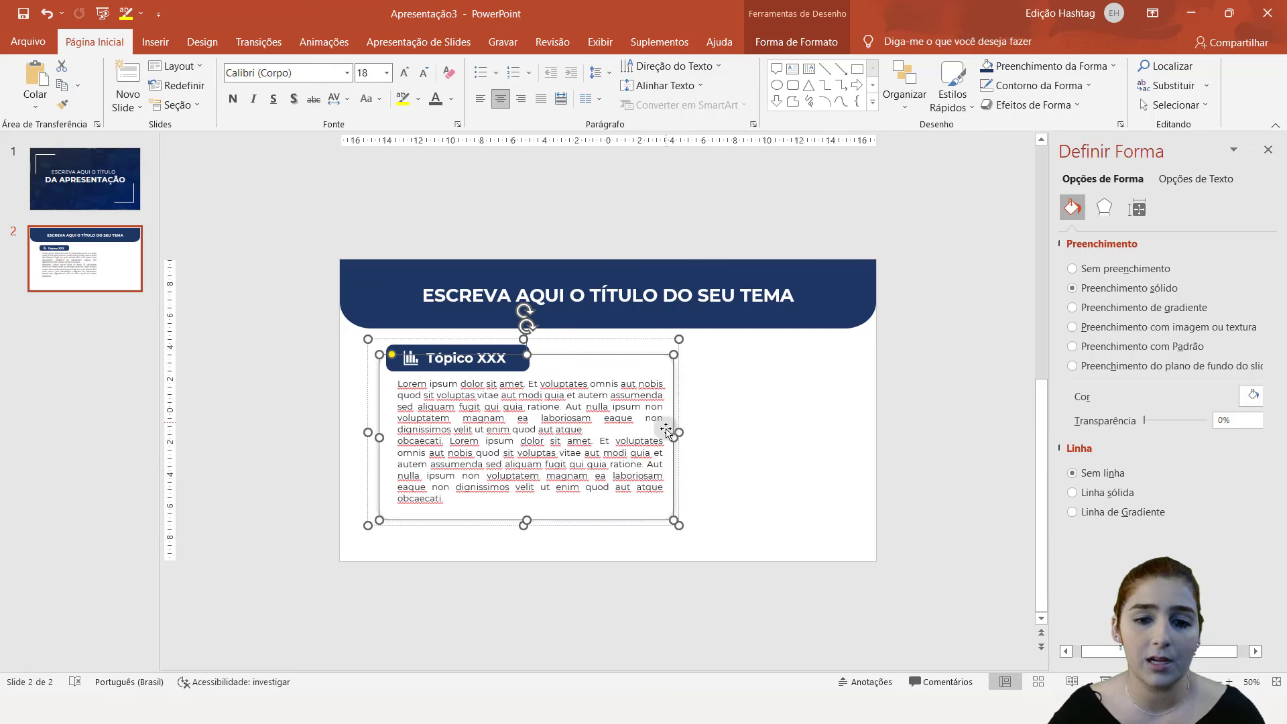
pyautogui.moveTo(672, 436); pyautogui.dragTo(677, 437)
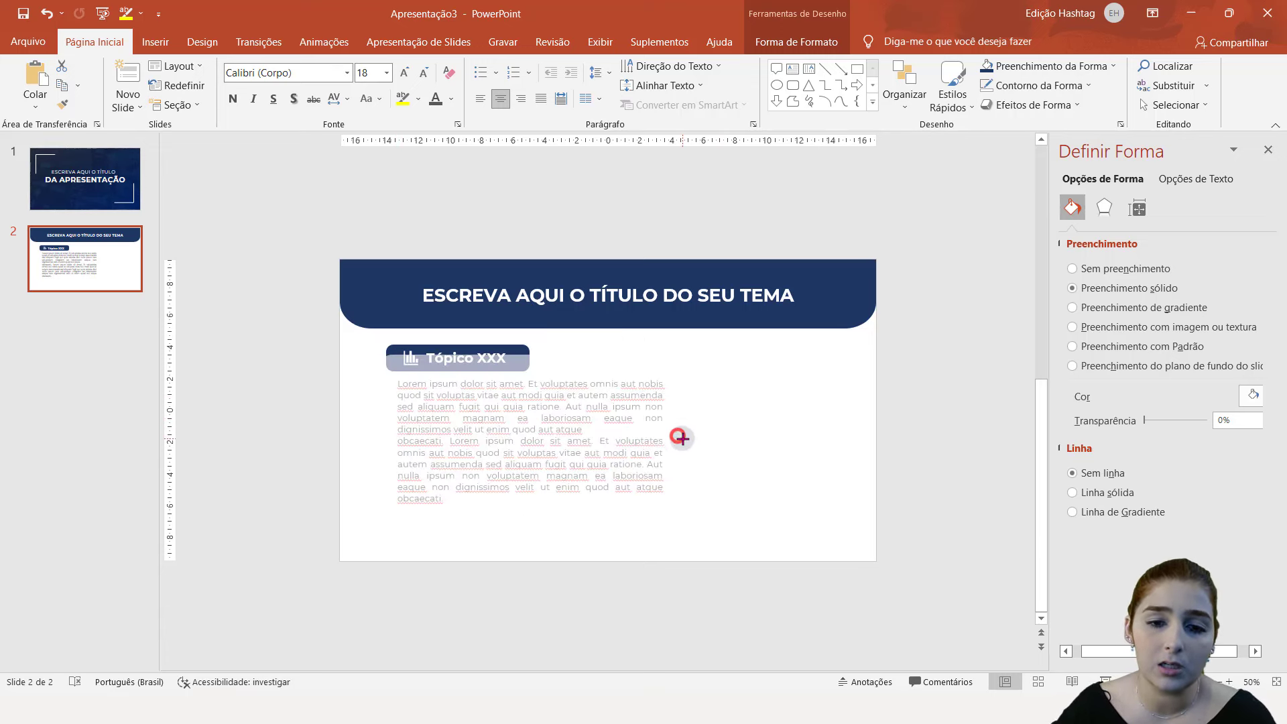
# - Shift the grouped card slightly left and down beneath the header
pyautogui.click(767, 413)
pyautogui.click(664, 375)
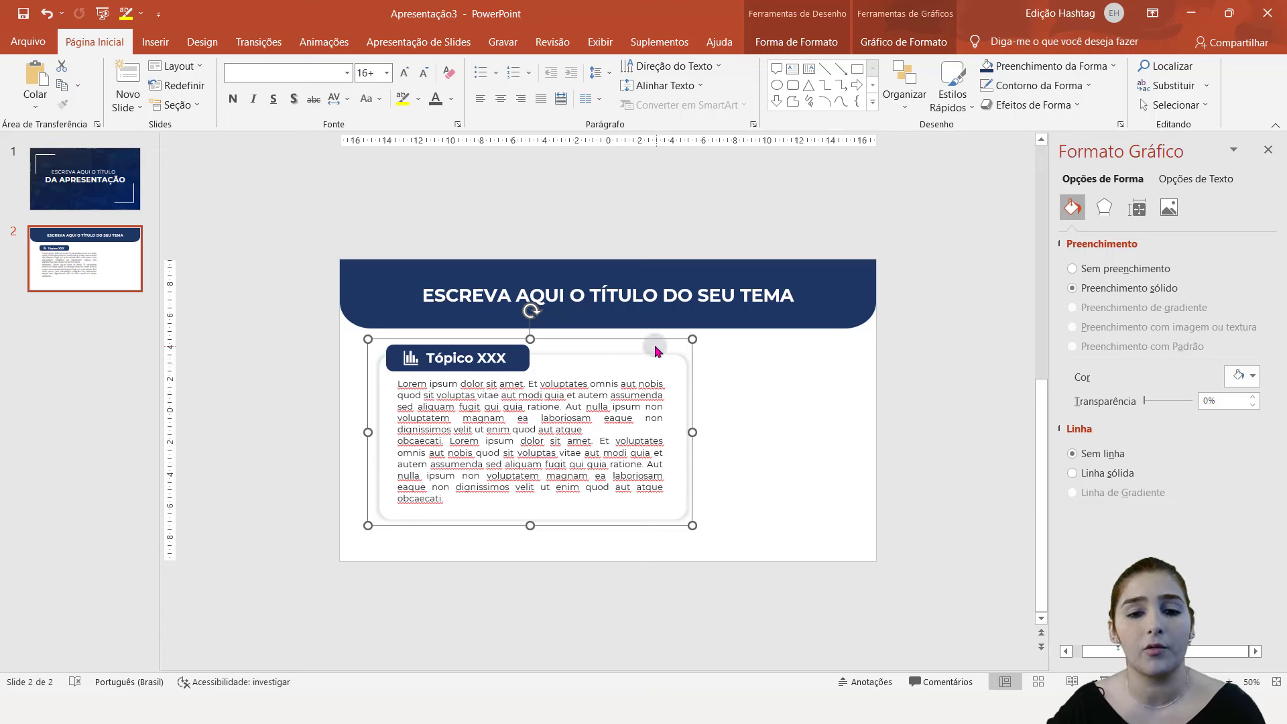
pyautogui.moveTo(650, 339); pyautogui.dragTo(645, 346)
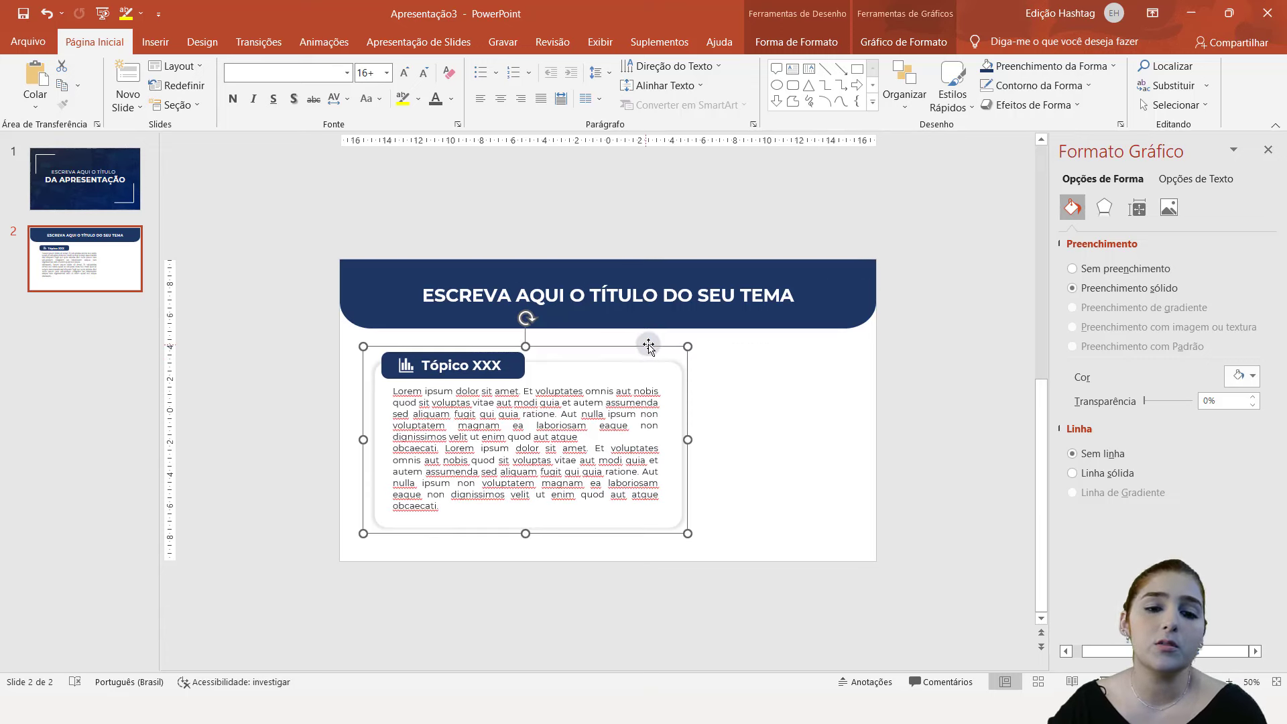
pyautogui.click(811, 380)
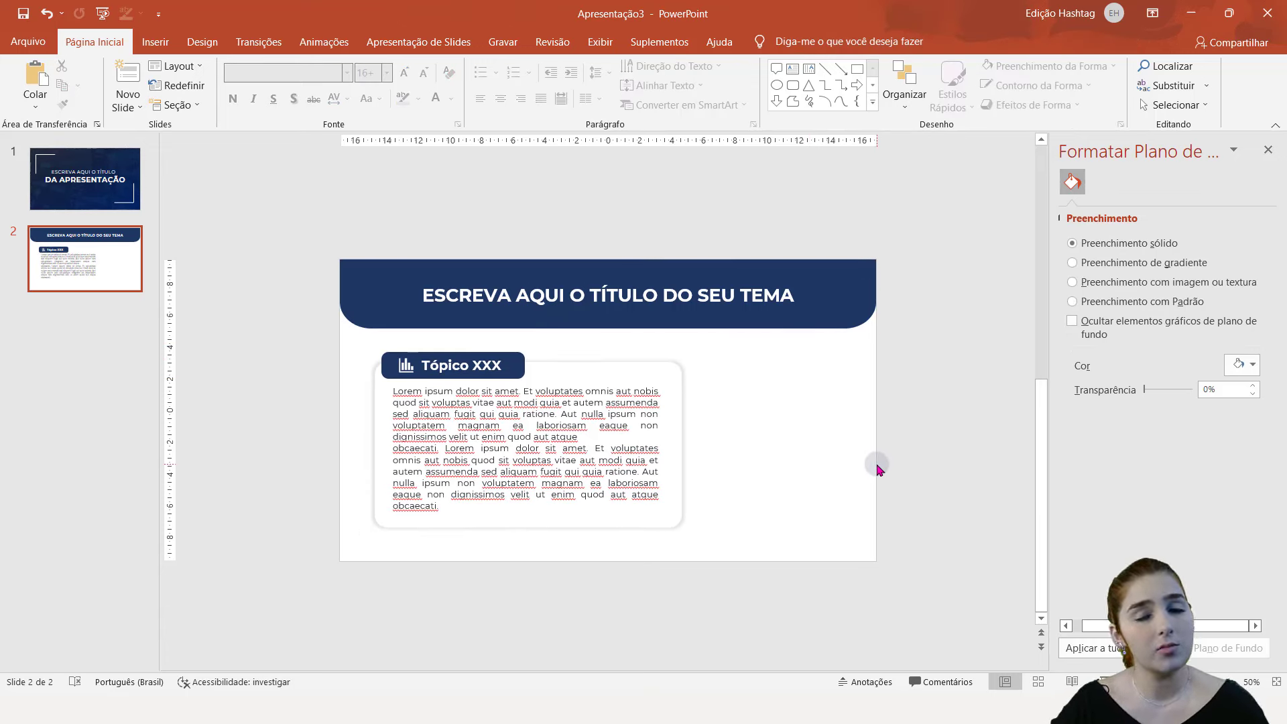
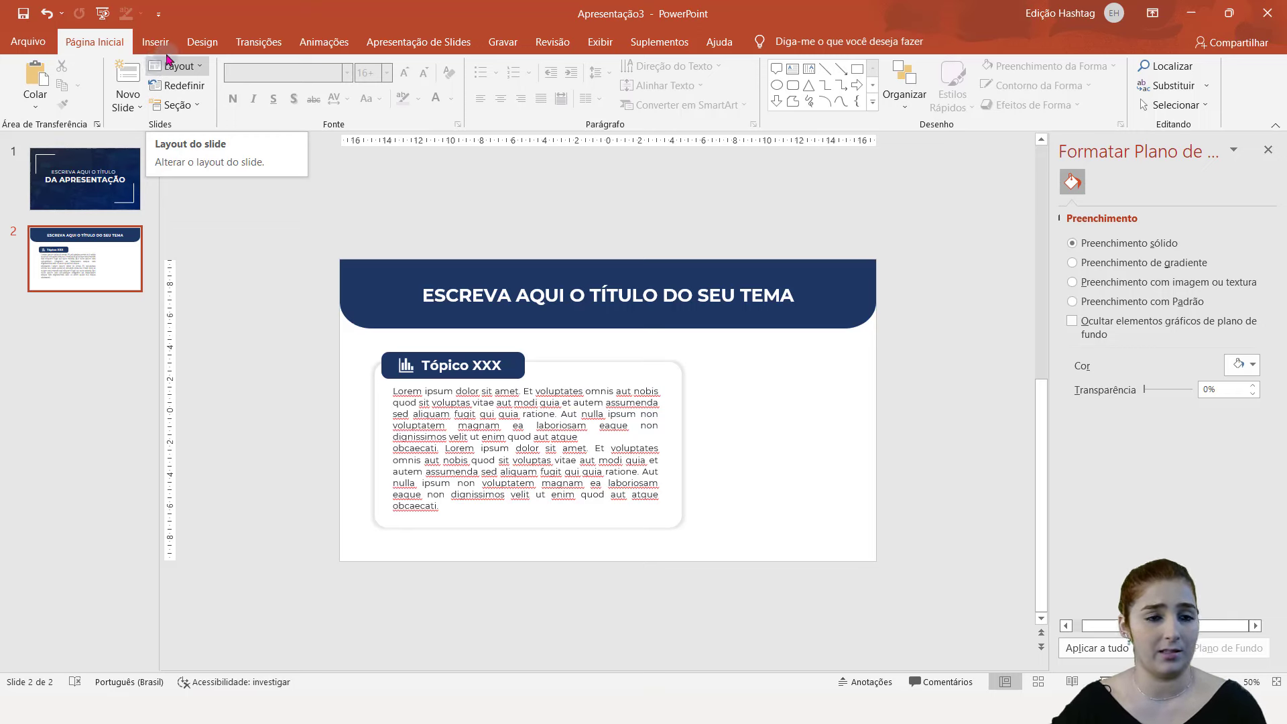
# - Open the chart gallery and preview the chart categories, through funnel and combination
pyautogui.click(158, 40)
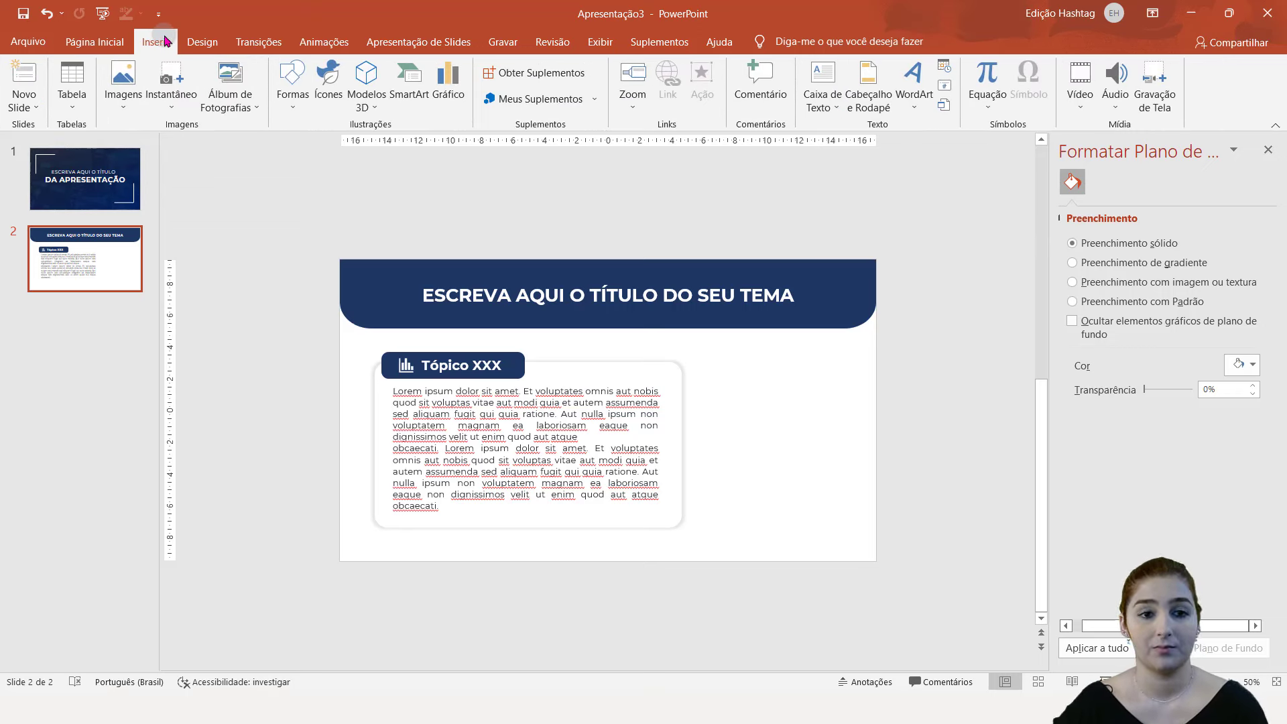
pyautogui.click(449, 73)
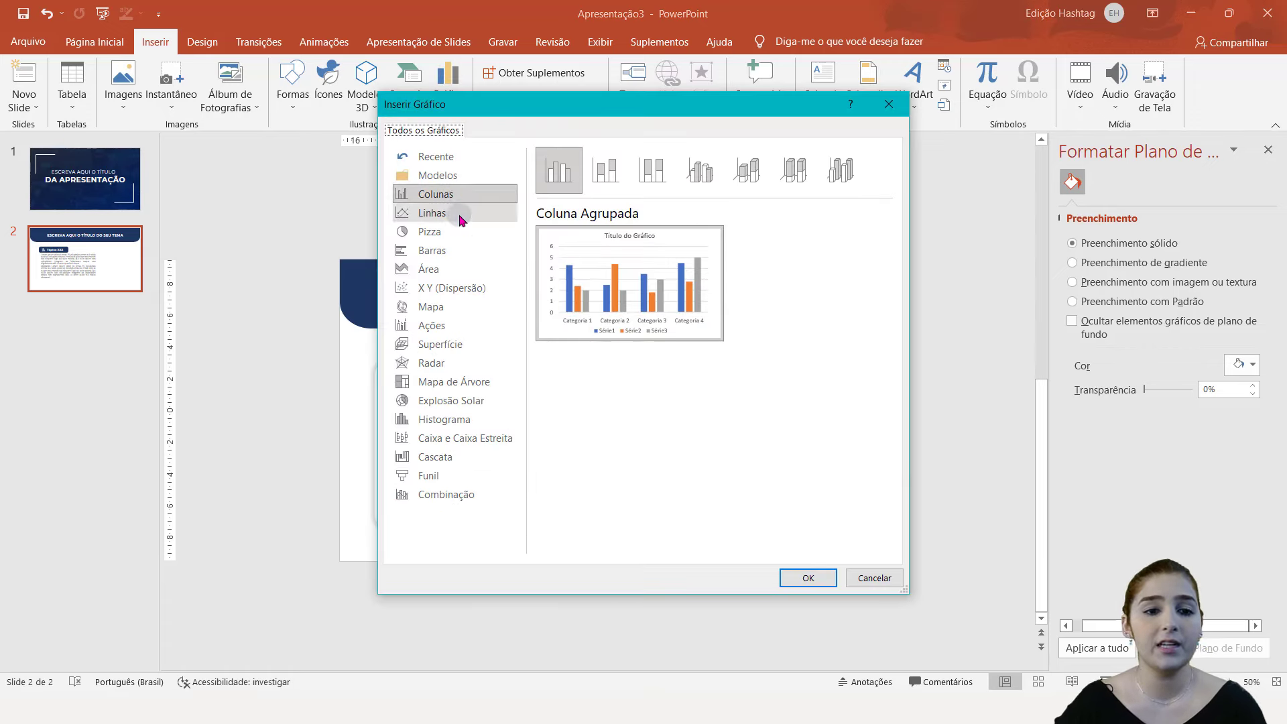
pyautogui.click(459, 213)
pyautogui.click(466, 266)
pyautogui.click(469, 322)
pyautogui.click(468, 363)
pyautogui.click(465, 403)
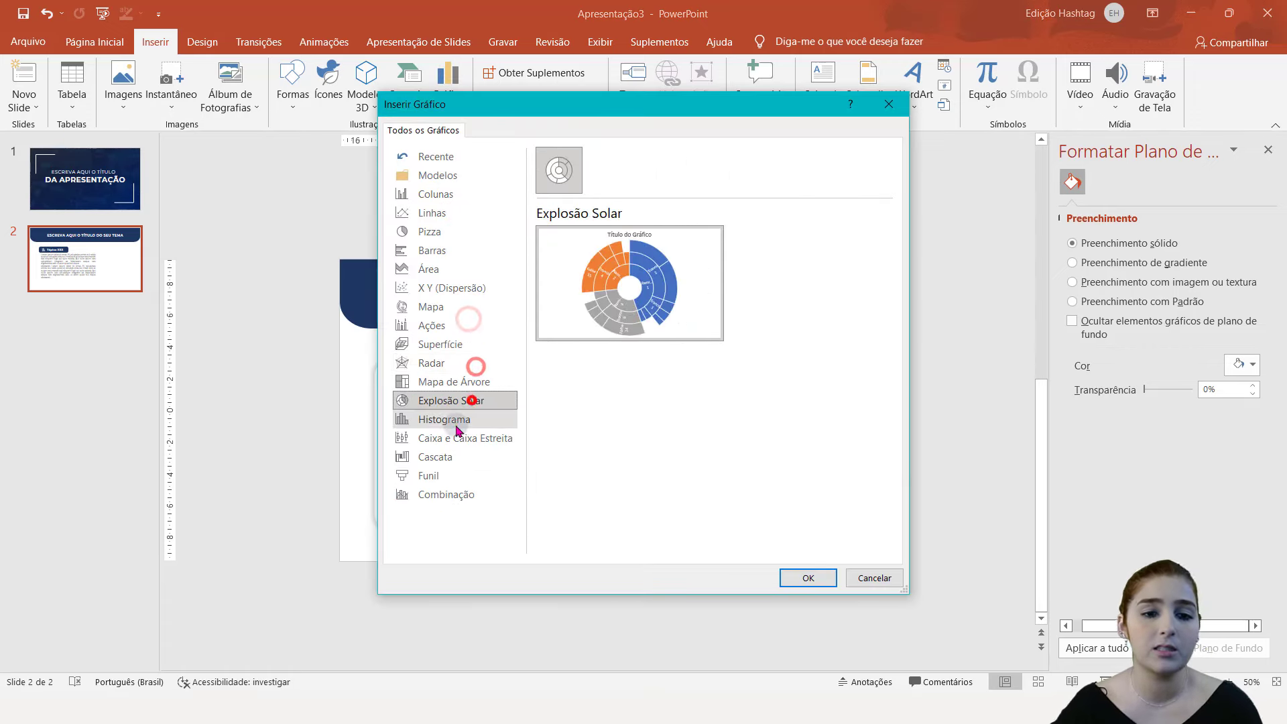
pyautogui.click(453, 419)
pyautogui.click(465, 449)
pyautogui.click(463, 475)
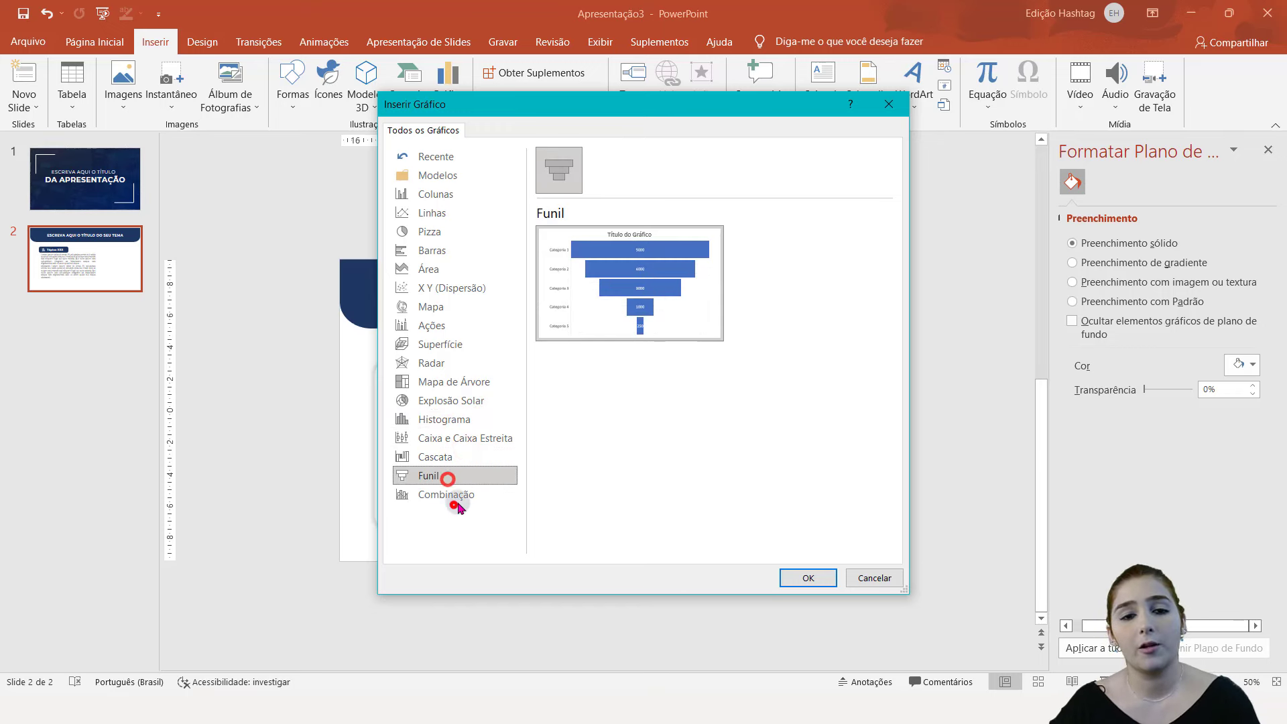
pyautogui.click(460, 494)
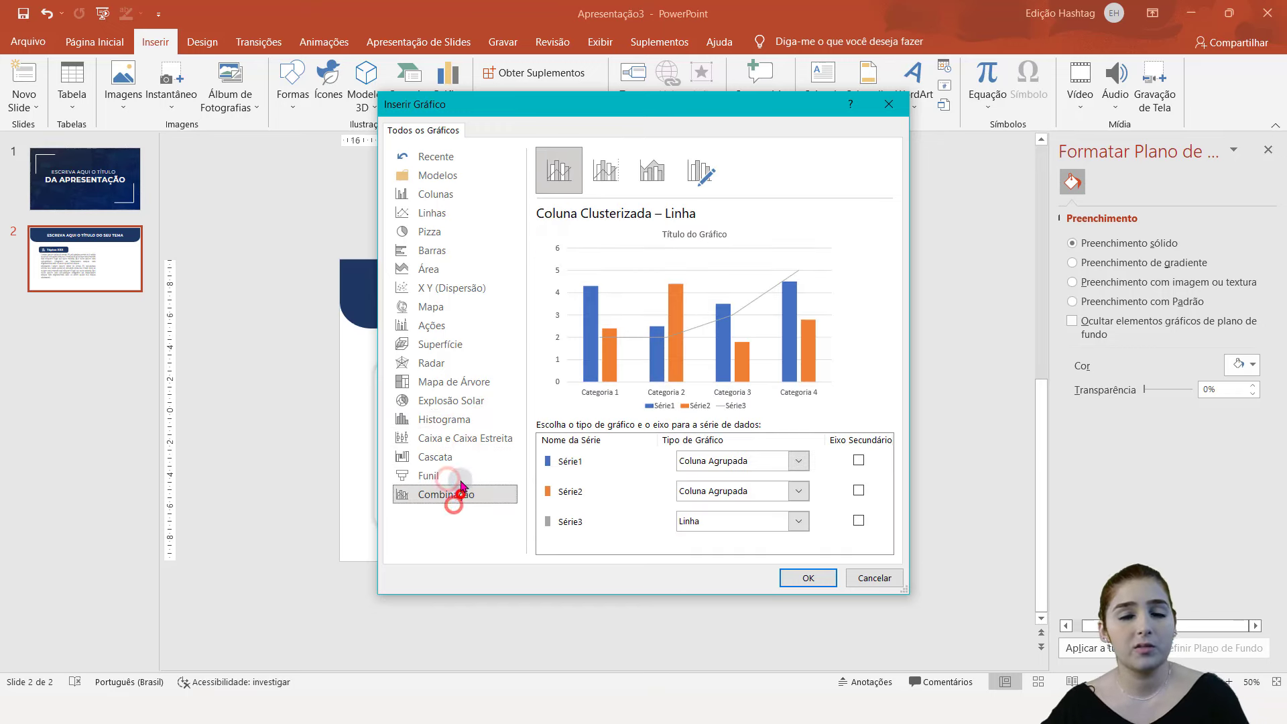
# - Insert a Pizza 3D (3D pie) chart onto slide 2
pyautogui.click(475, 230)
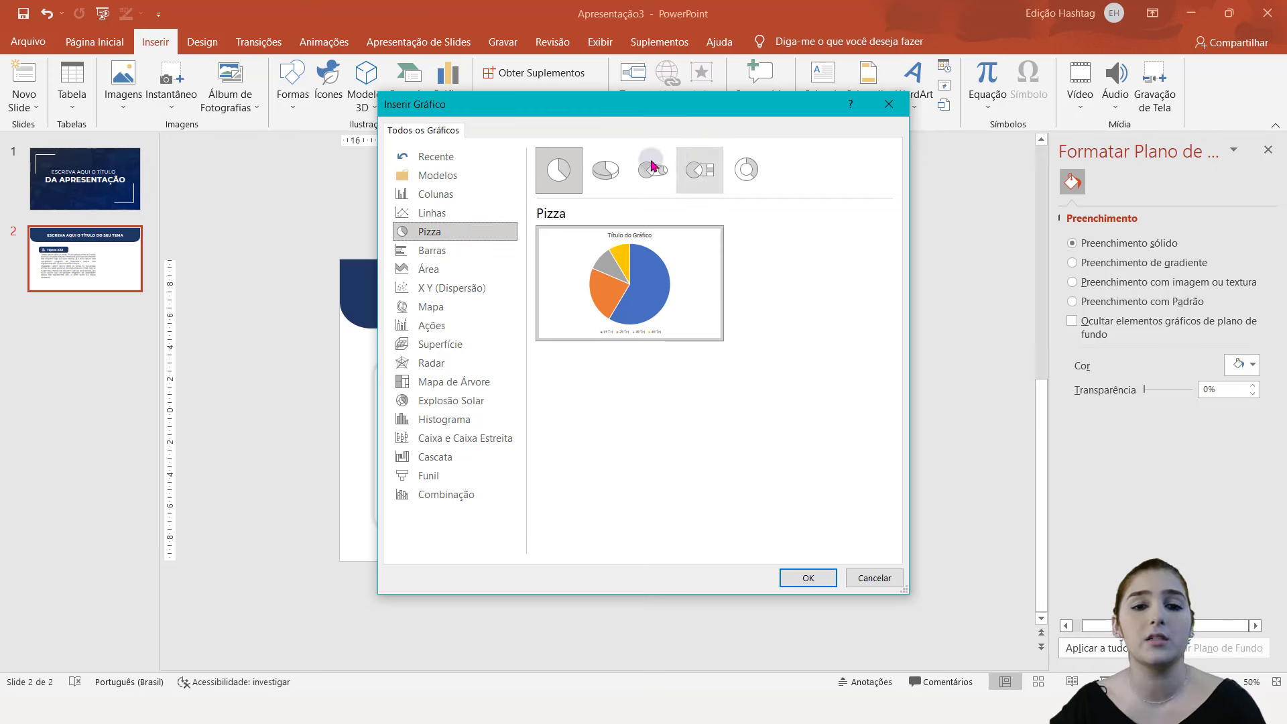
pyautogui.click(614, 163)
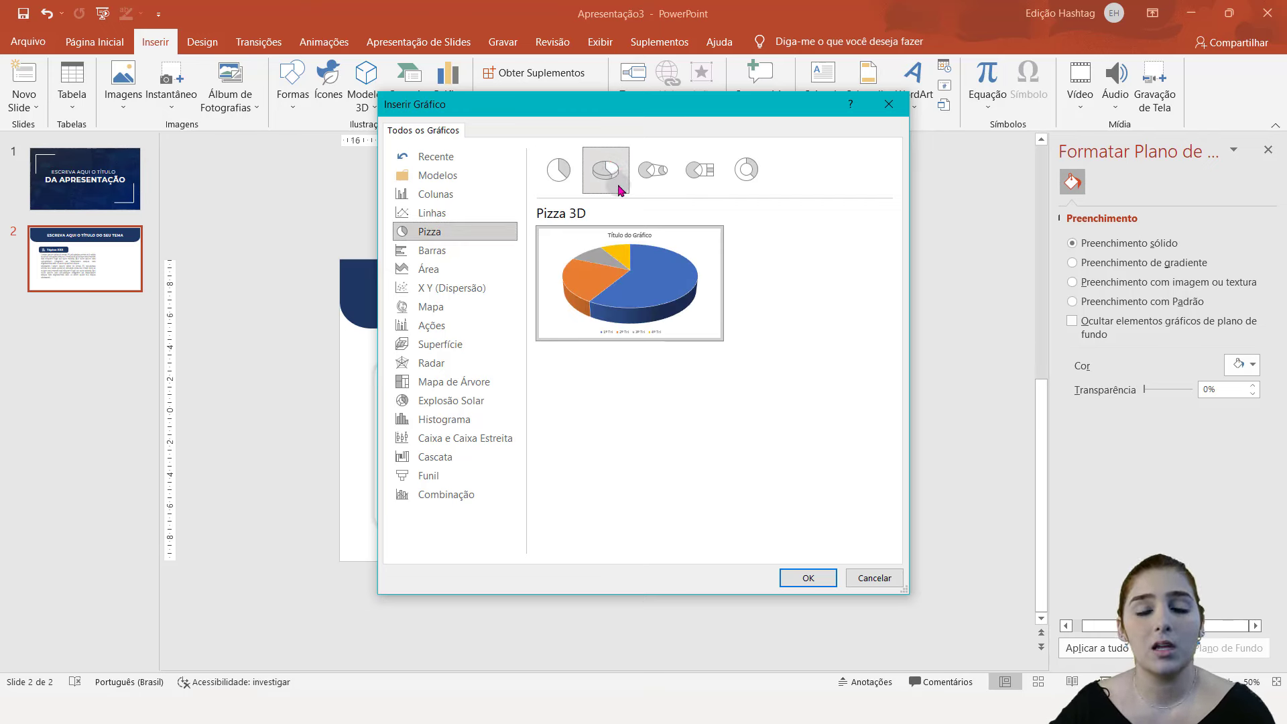
pyautogui.click(827, 579)
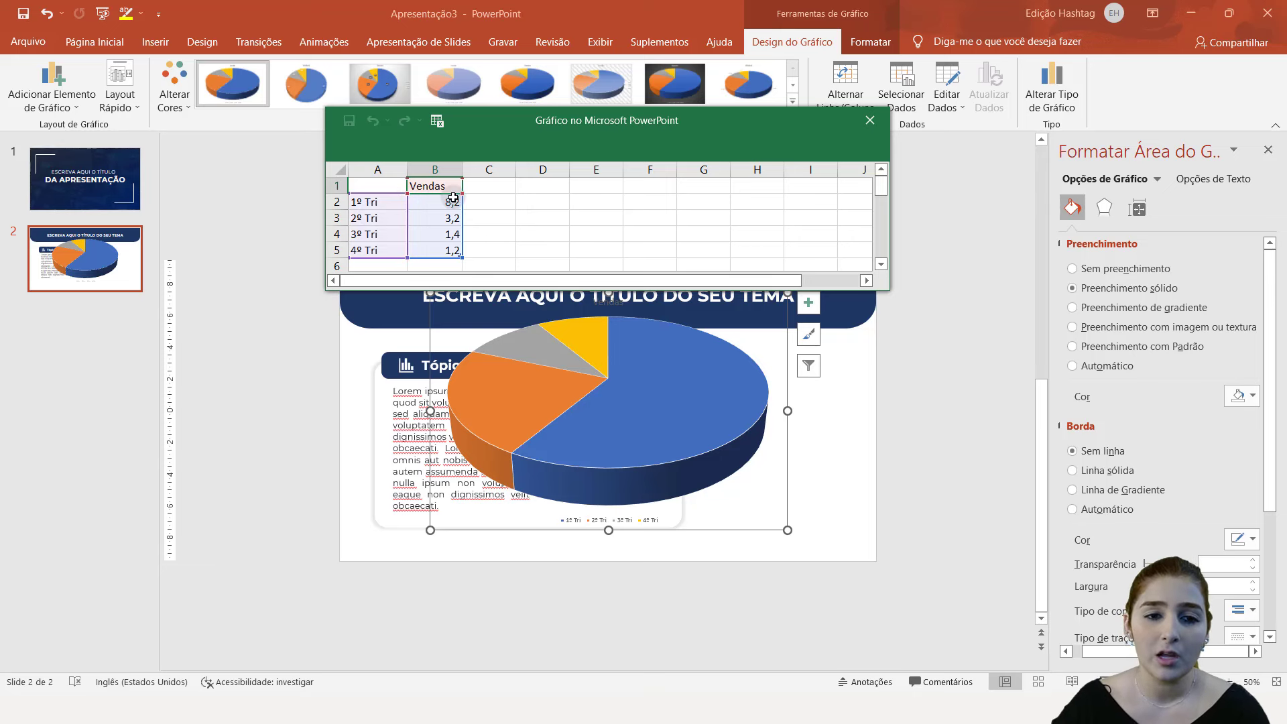
# - Rename the A2 category to a person's name and set B2 to 10,2
pyautogui.click(376, 202)
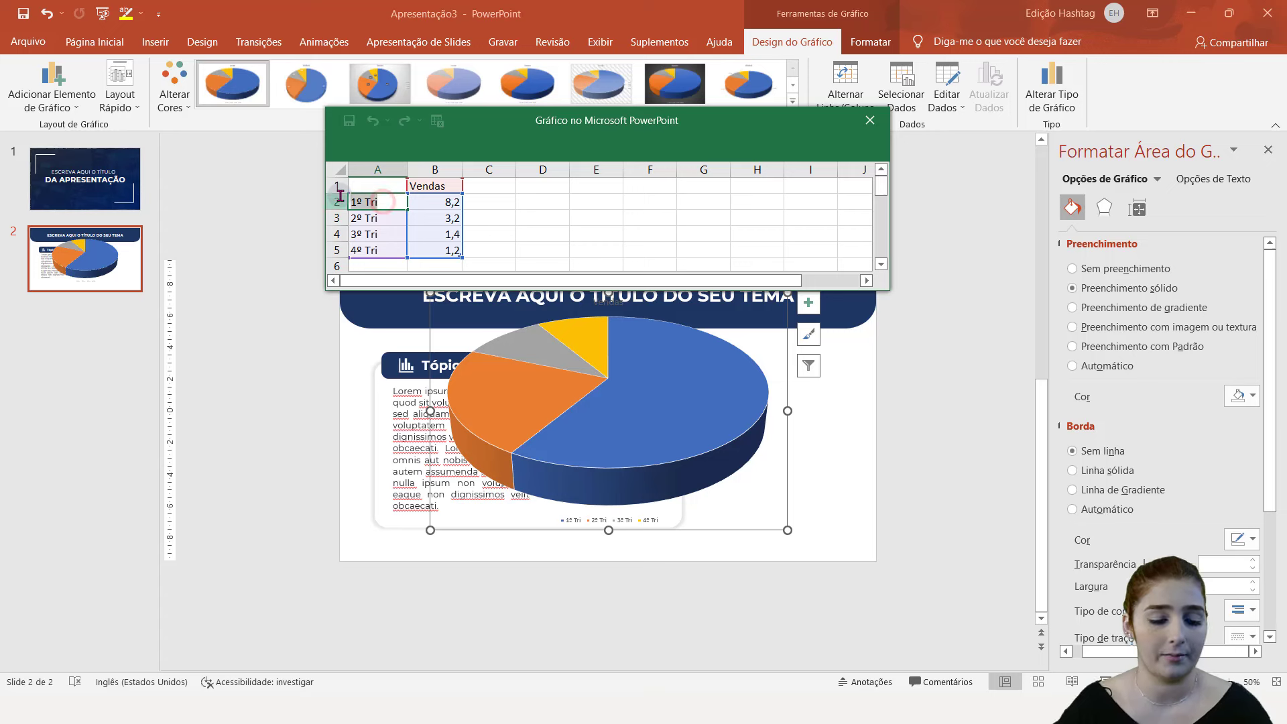
pyautogui.press('BackSpace')
pyautogui.press('BackSpace')
pyautogui.write('Camila')
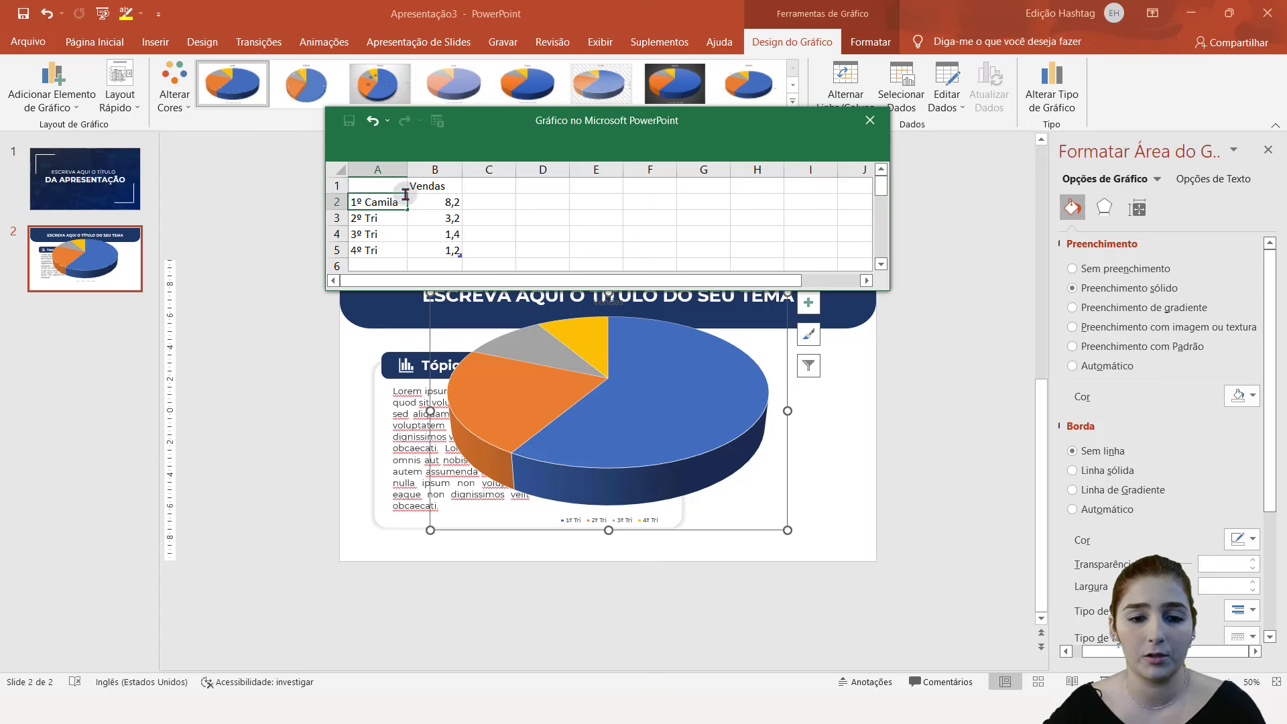
pyautogui.click(451, 201)
pyautogui.doubleClick(450, 200)
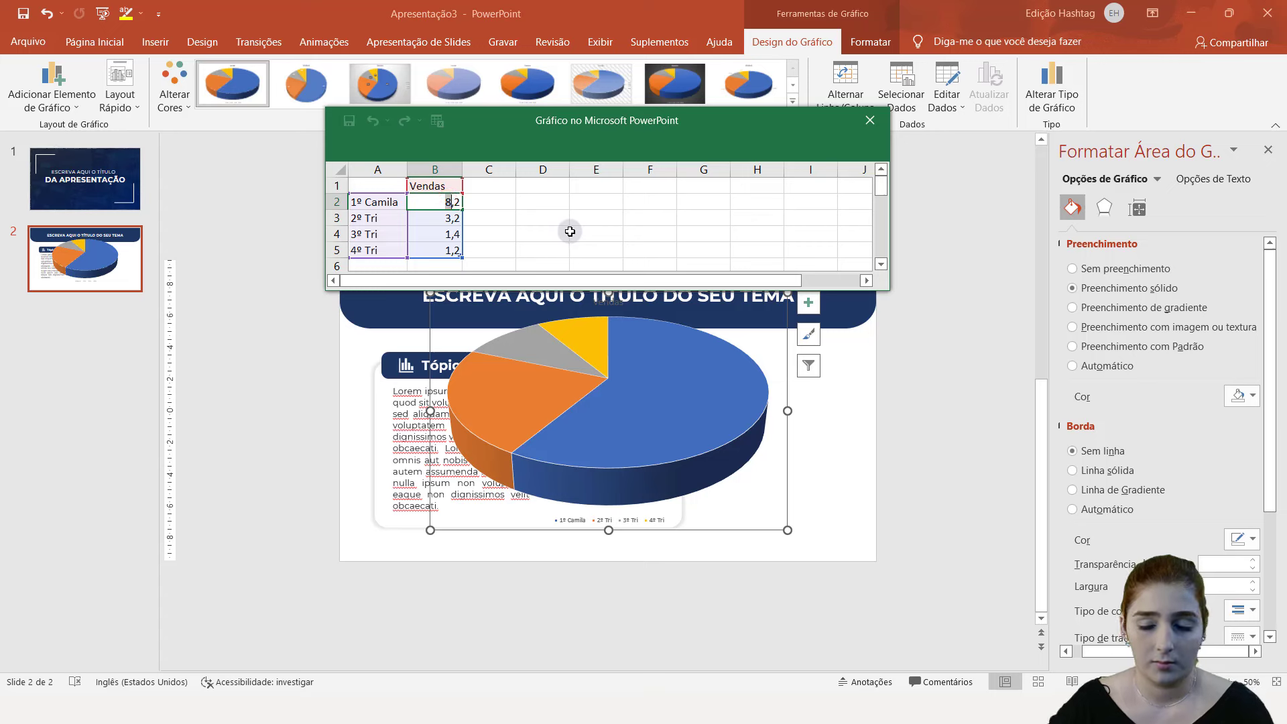
pyautogui.write('10')
pyautogui.click(548, 218)
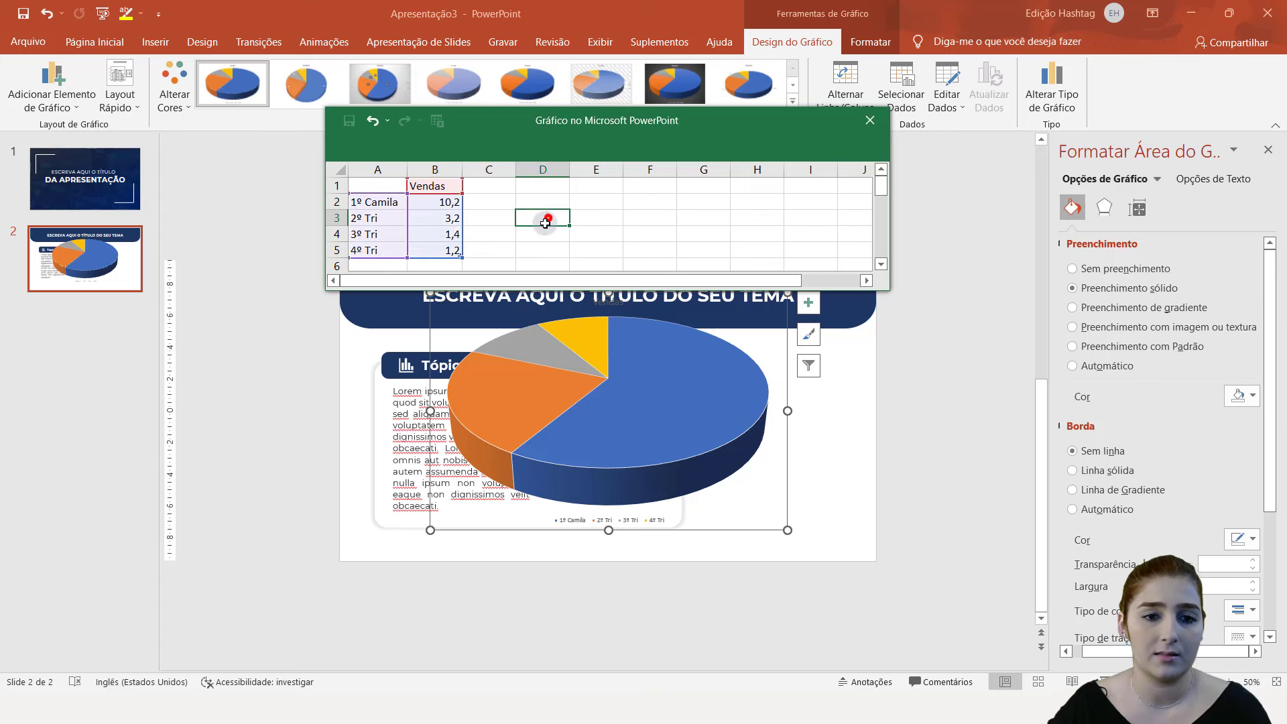
pyautogui.click(455, 204)
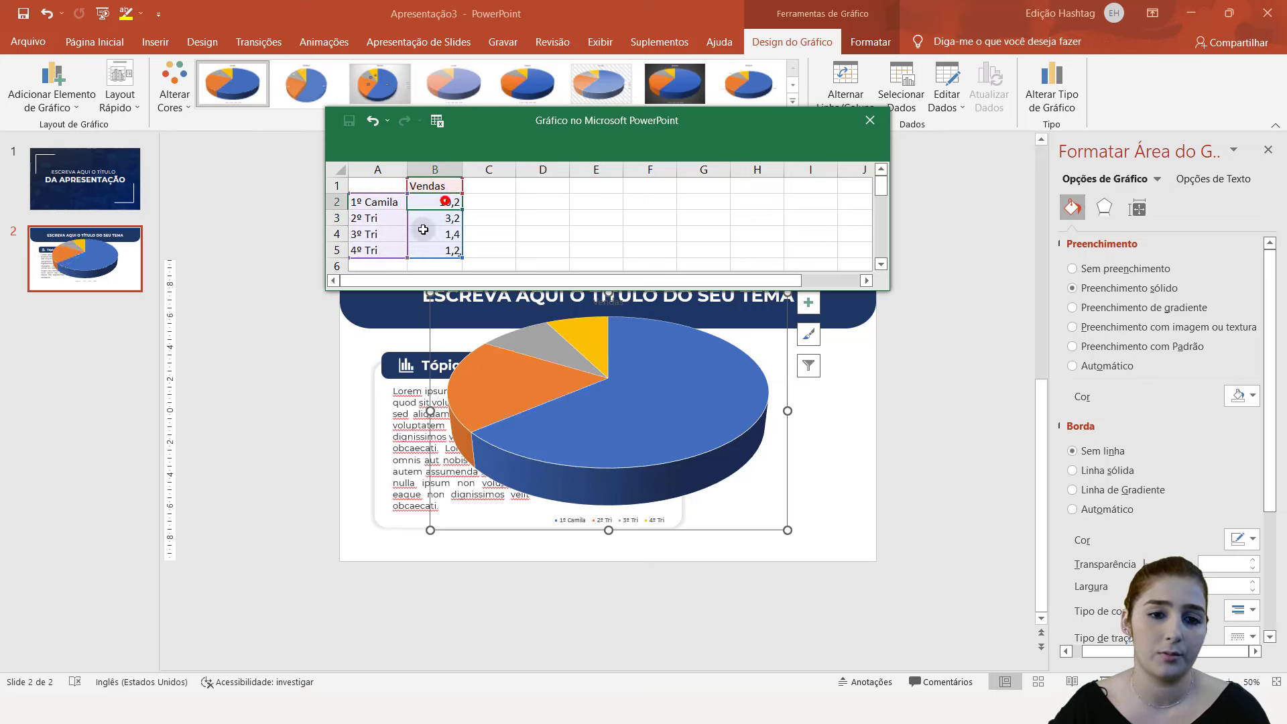
pyautogui.click(415, 215)
# - Rename the A3 and A4 categories to people's names
pyautogui.click(371, 217)
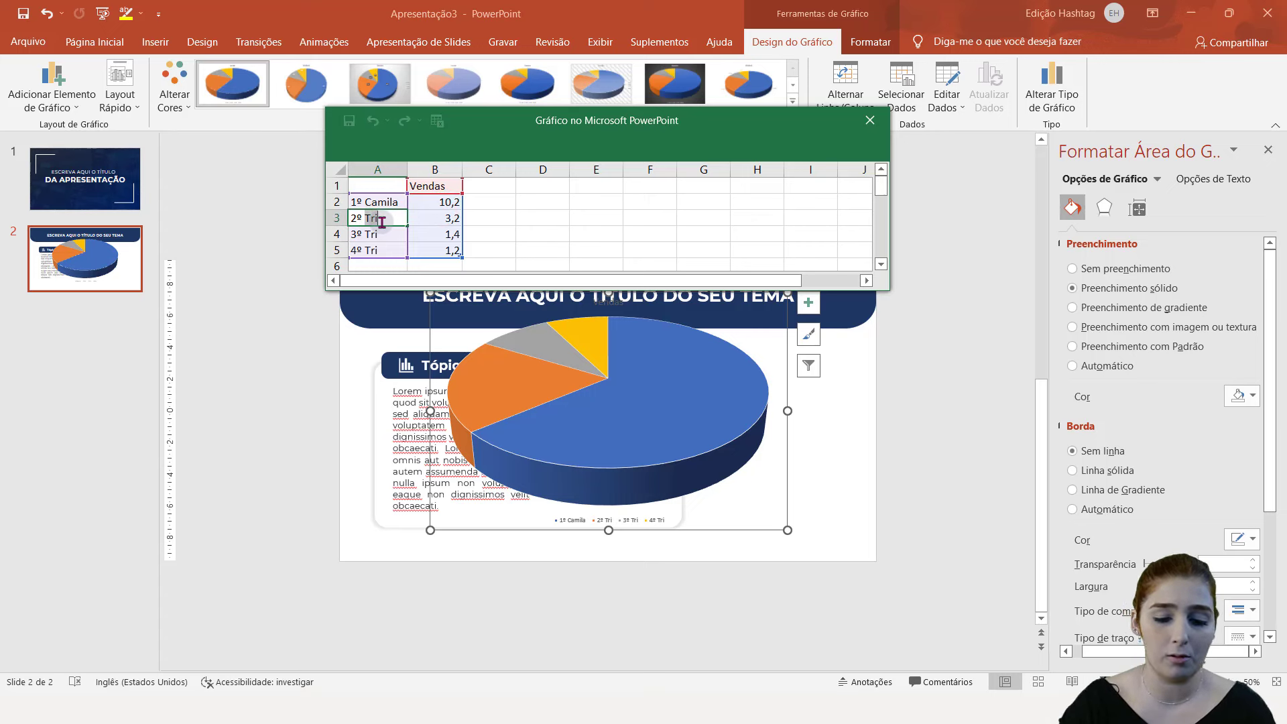
pyautogui.write('Alon')
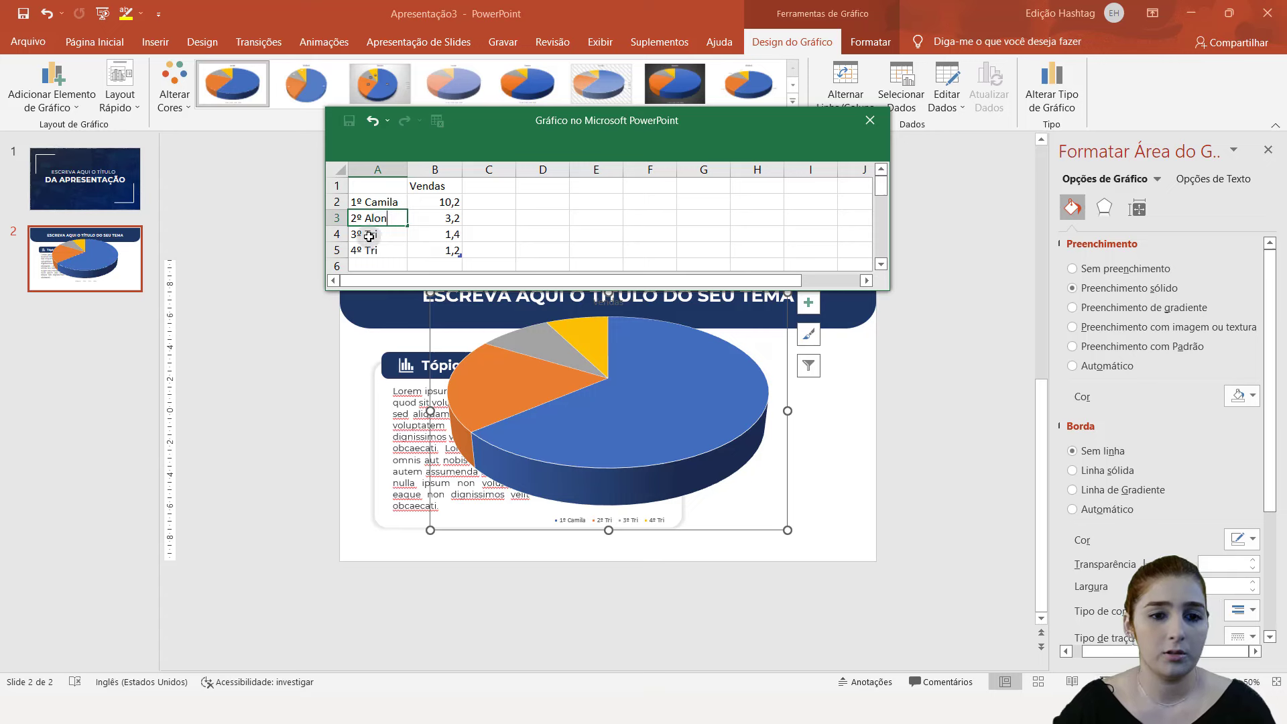
pyautogui.click(368, 236)
pyautogui.doubleClick(386, 236)
pyautogui.write('T')
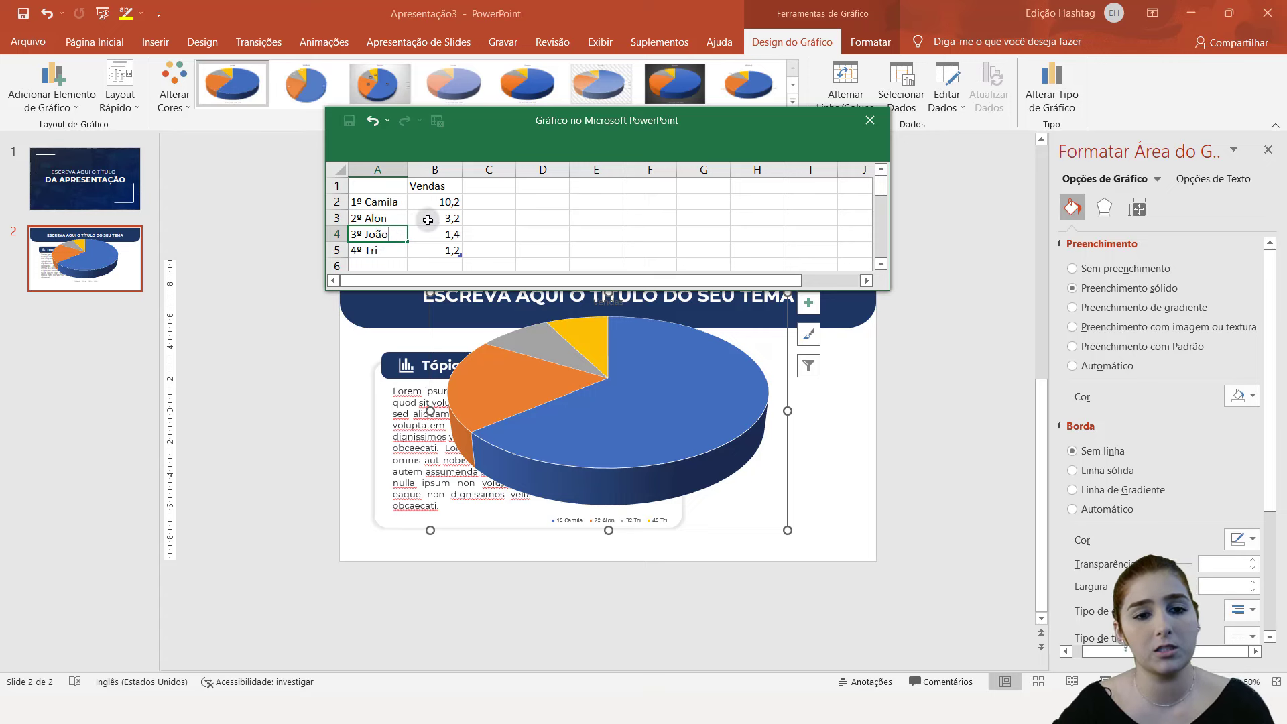
pyautogui.click(449, 219)
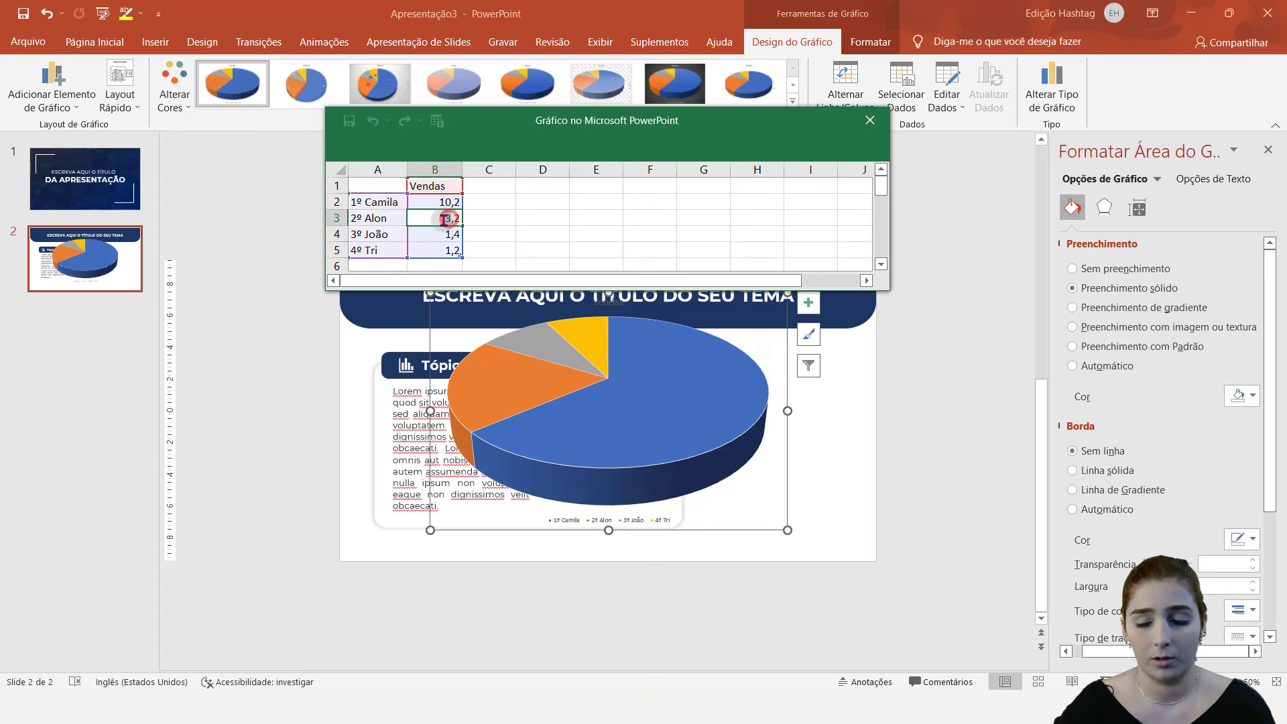
# - Set B3 to 5,2 and B4 to 3 in the chart data
pyautogui.doubleClick(443, 219)
pyautogui.write('5,2')
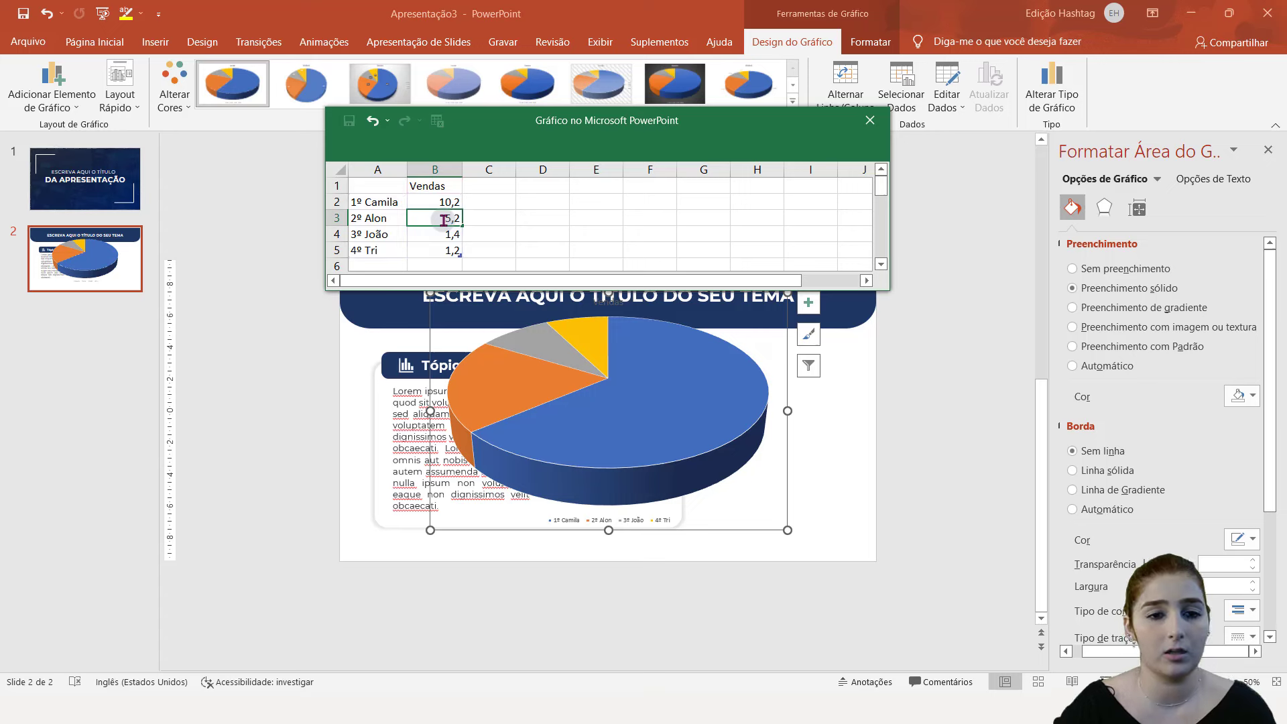
pyautogui.click(449, 235)
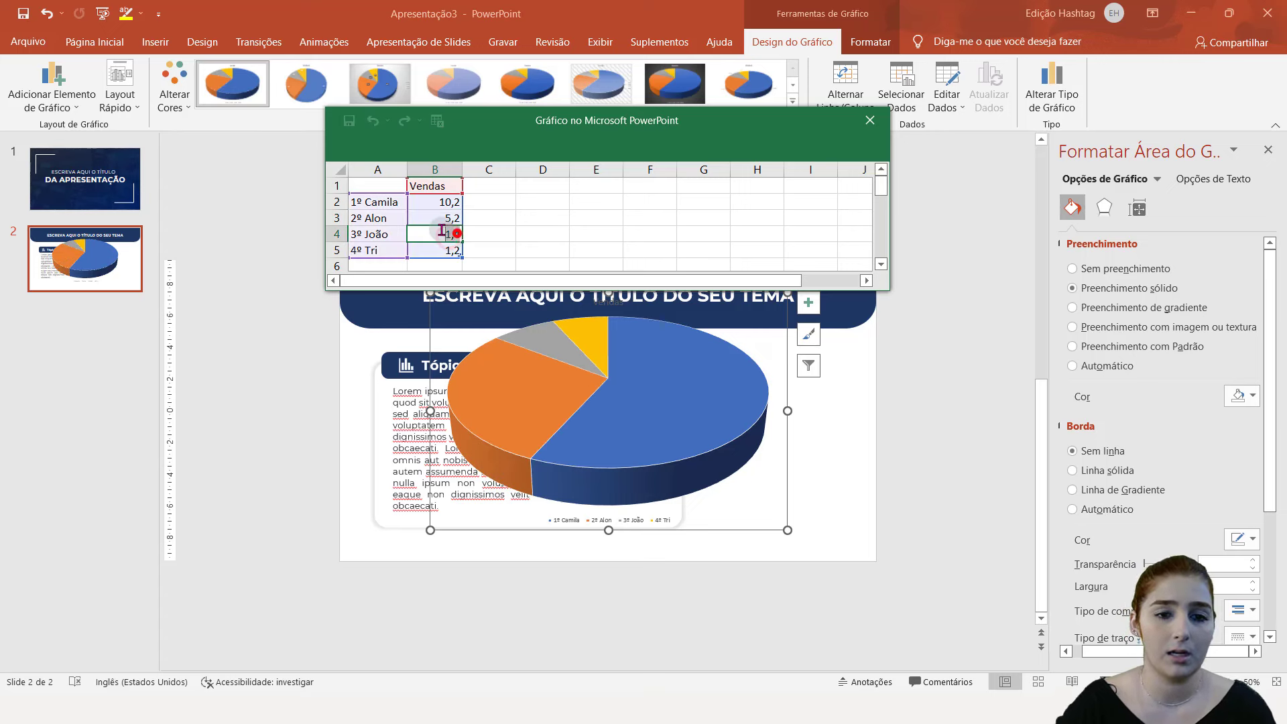
pyautogui.write('3')
pyautogui.press('Return')
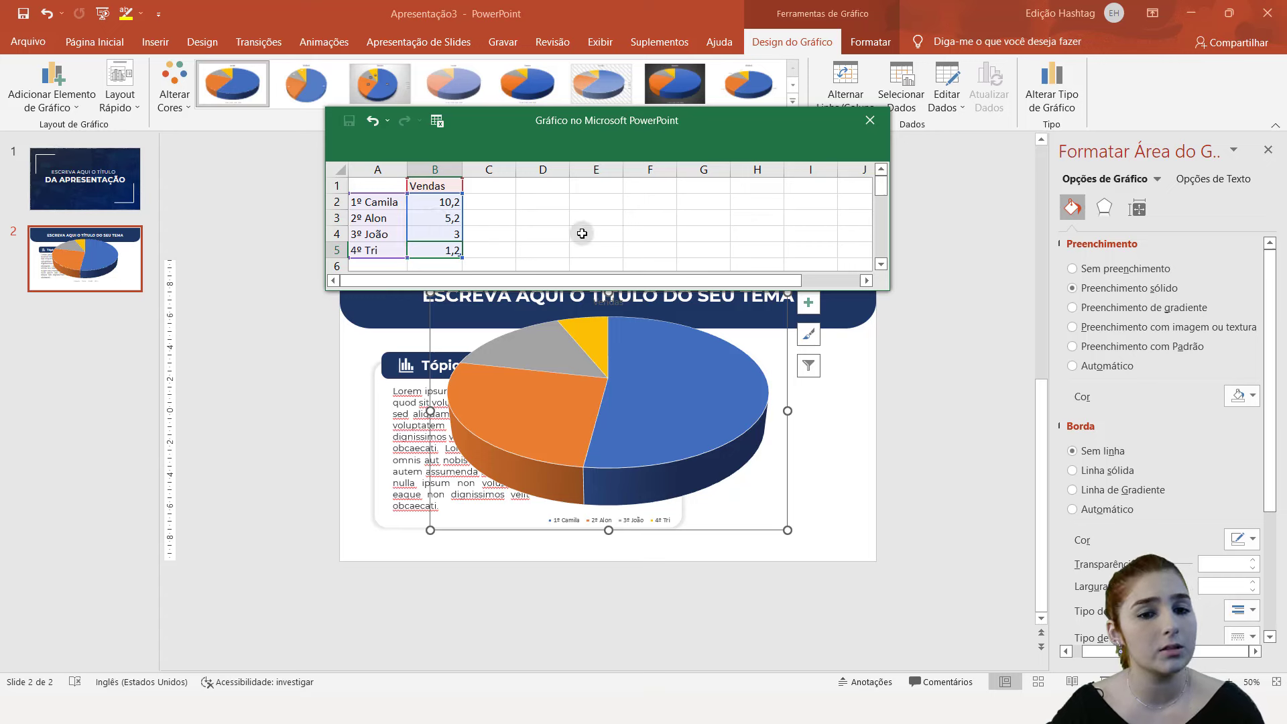
pyautogui.click(446, 232)
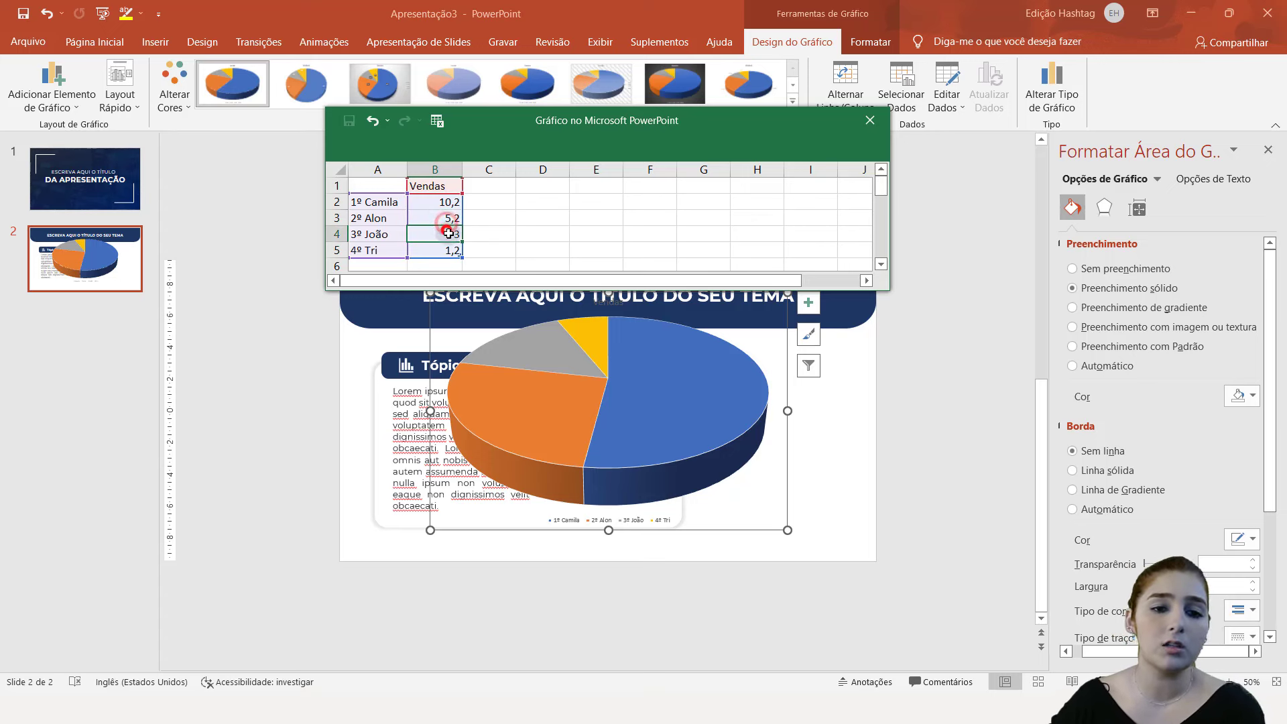
pyautogui.click(372, 251)
pyautogui.click(723, 246)
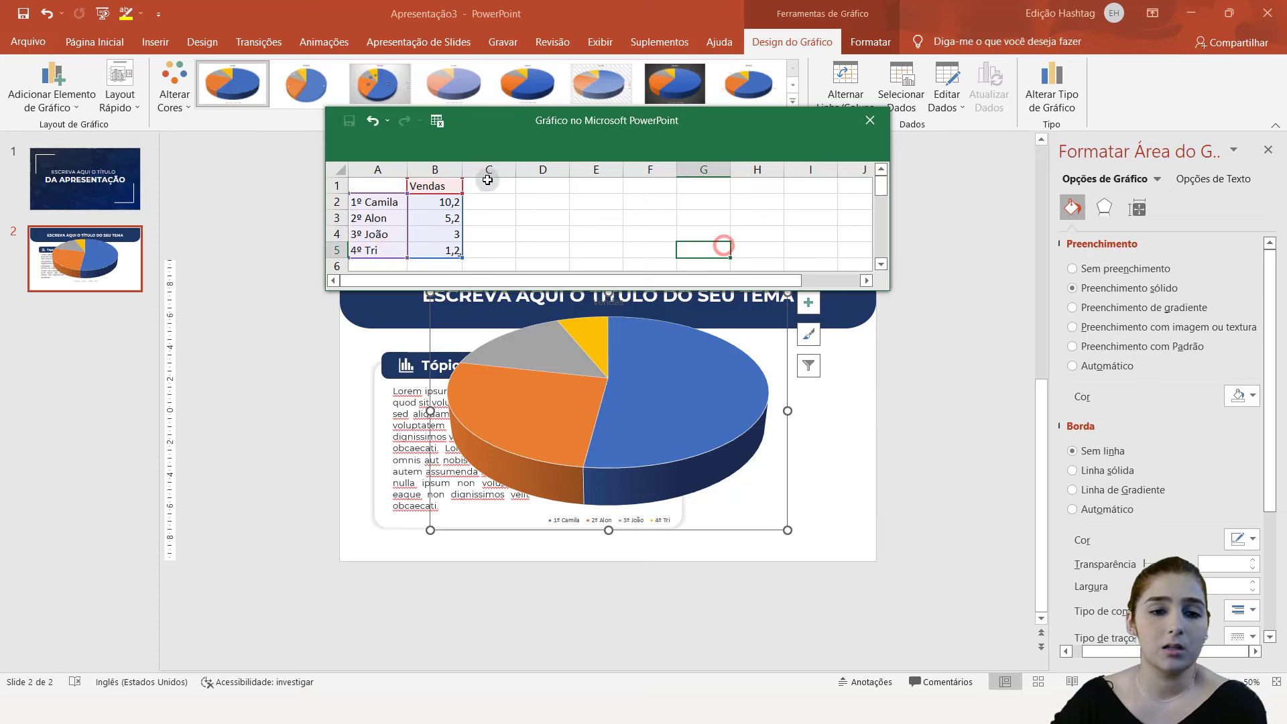
# - Close the data sheet and apply the monochromatic blue palette from Alterar Cores
pyautogui.click(869, 120)
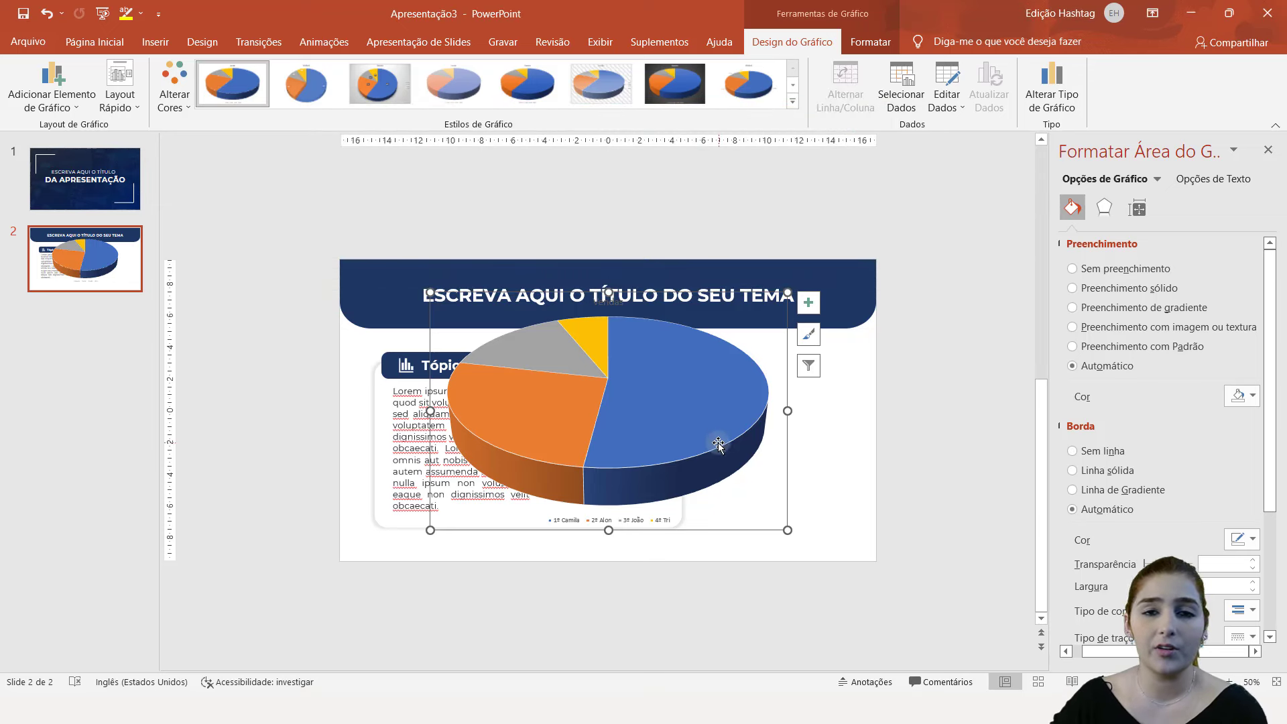
pyautogui.click(186, 107)
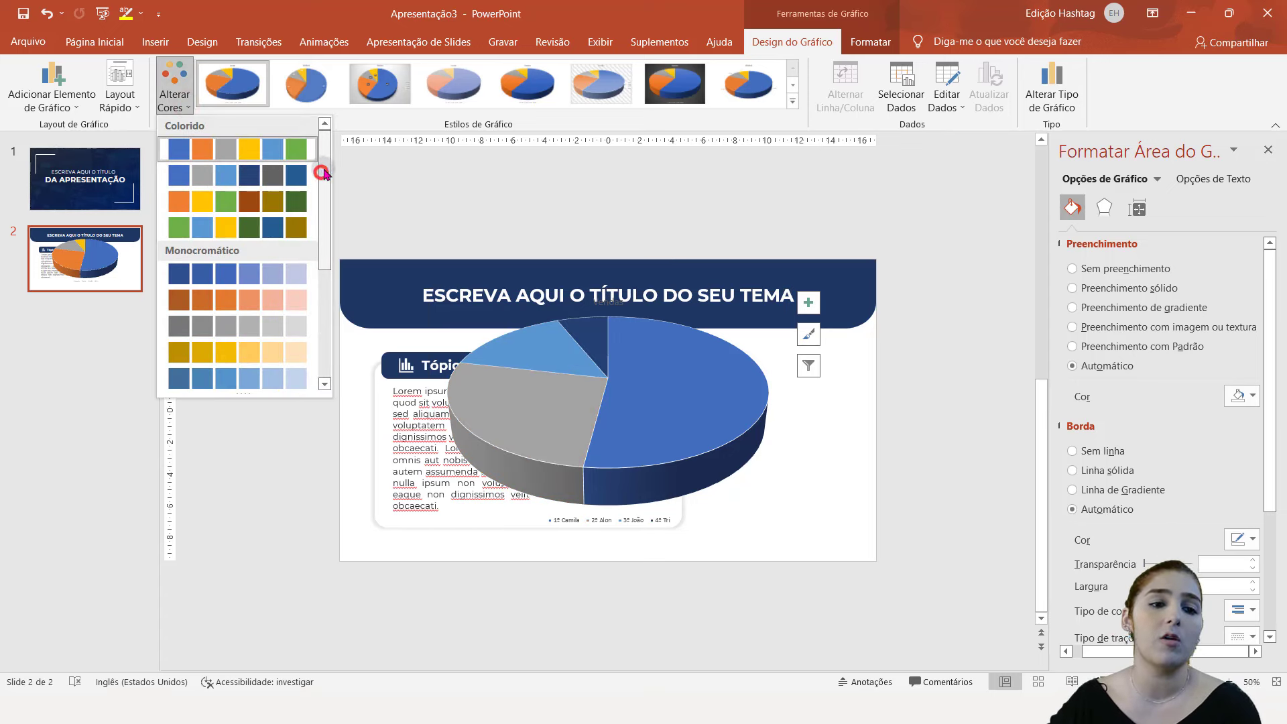
pyautogui.moveTo(323, 173); pyautogui.dragTo(334, 178)
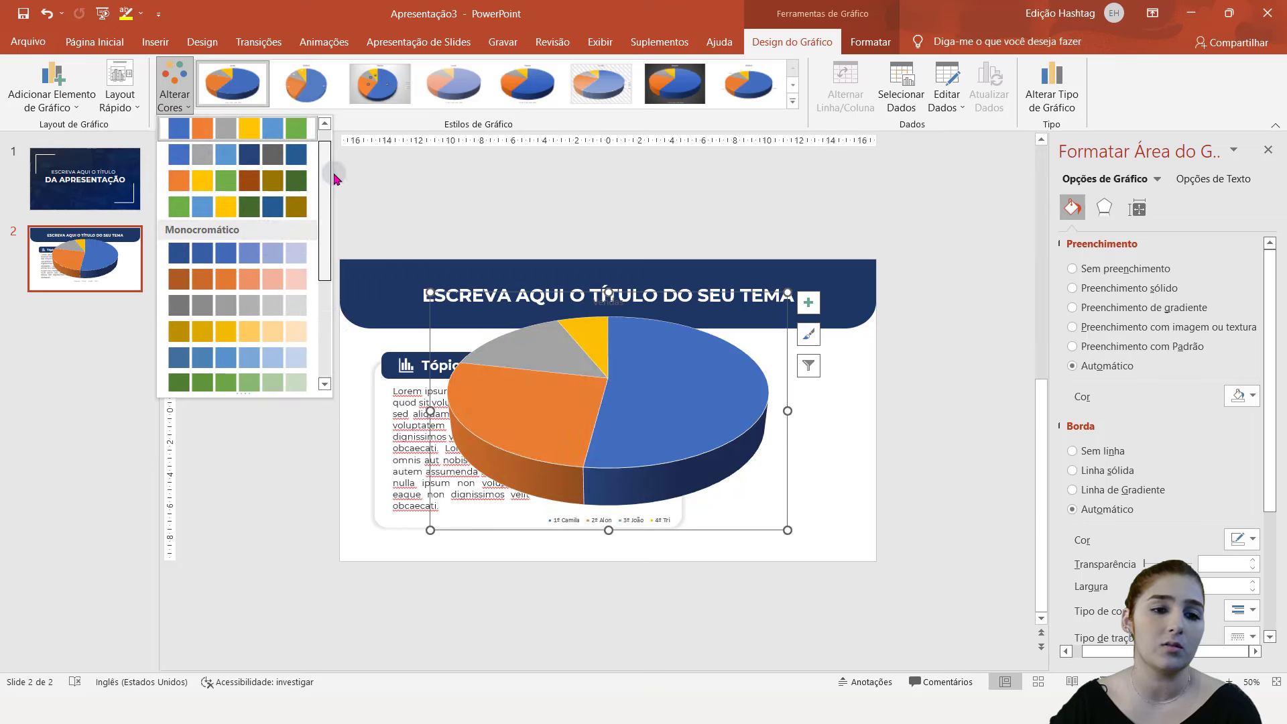
pyautogui.click(276, 268)
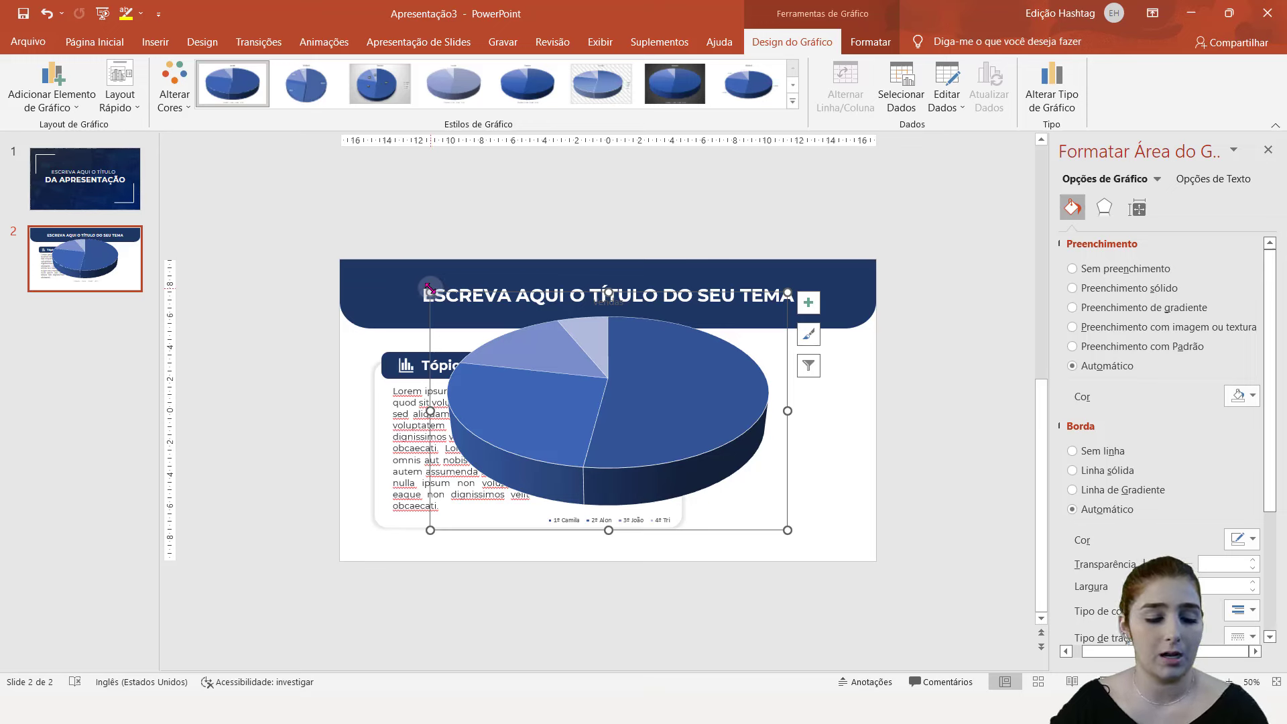
# - Shrink the pie chart and move it right, beside the text card
pyautogui.moveTo(430, 288); pyautogui.dragTo(569, 385)
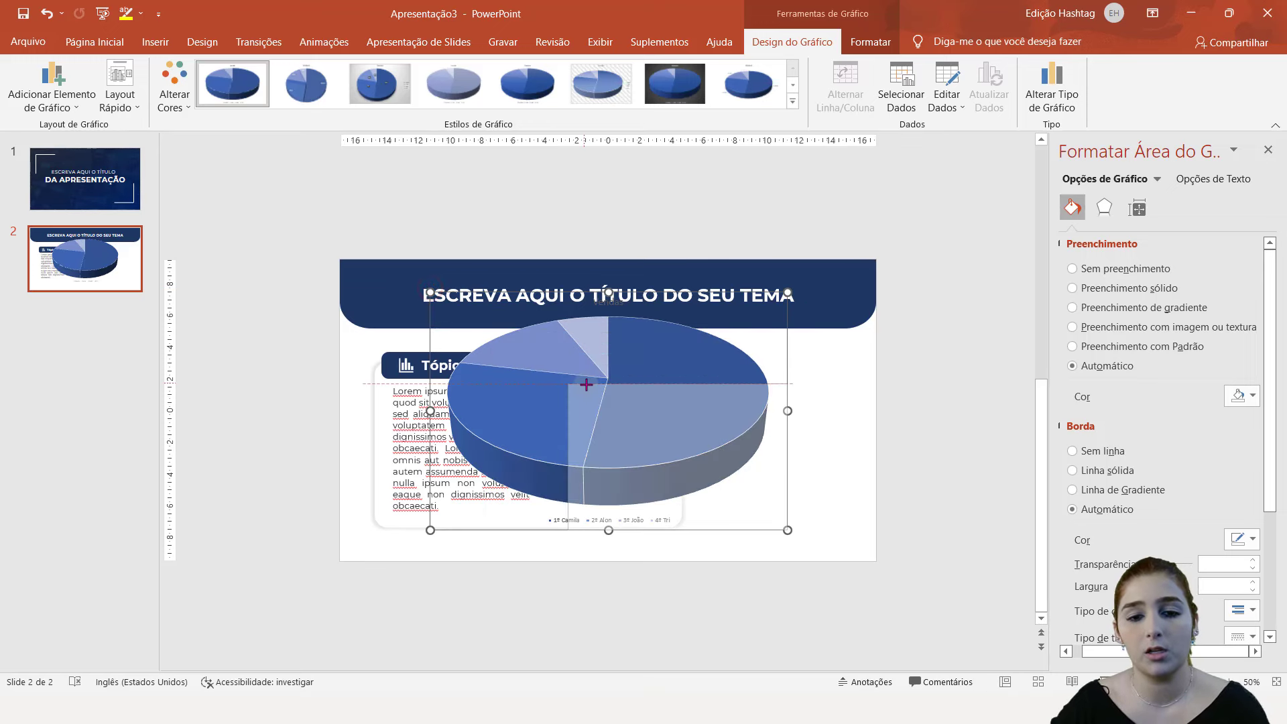
pyautogui.click(710, 424)
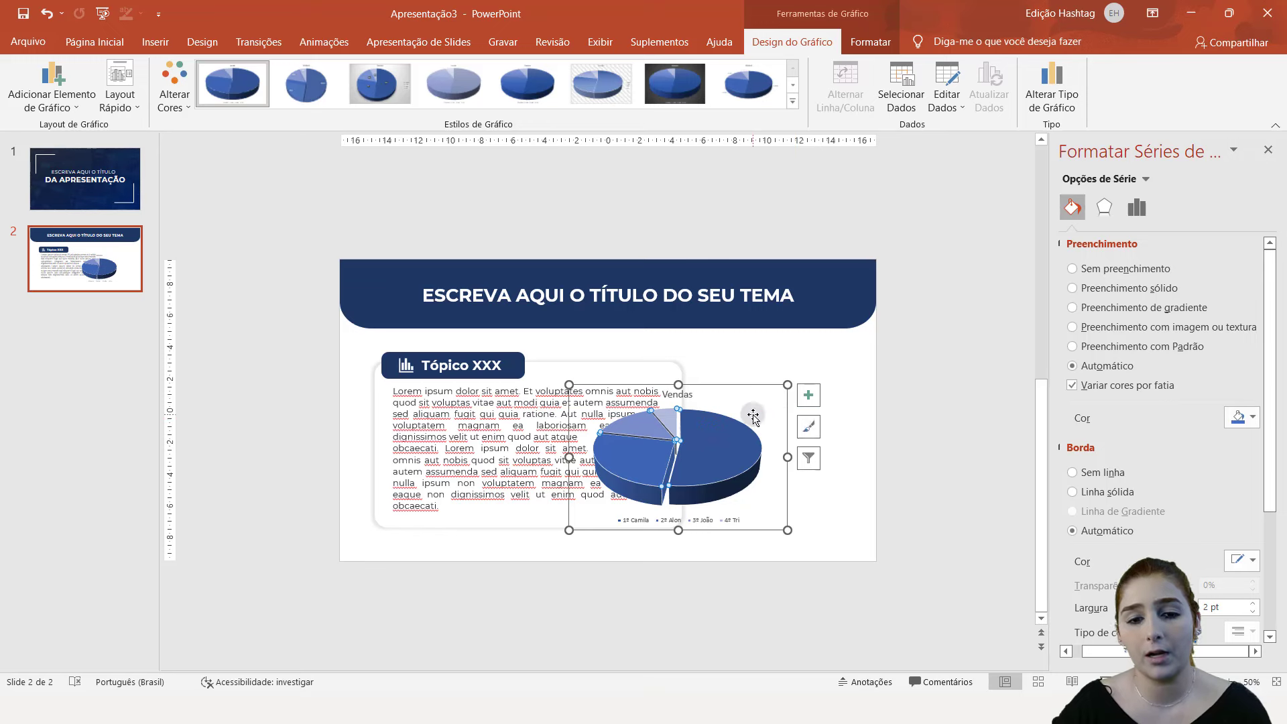
pyautogui.moveTo(730, 384); pyautogui.dragTo(836, 361)
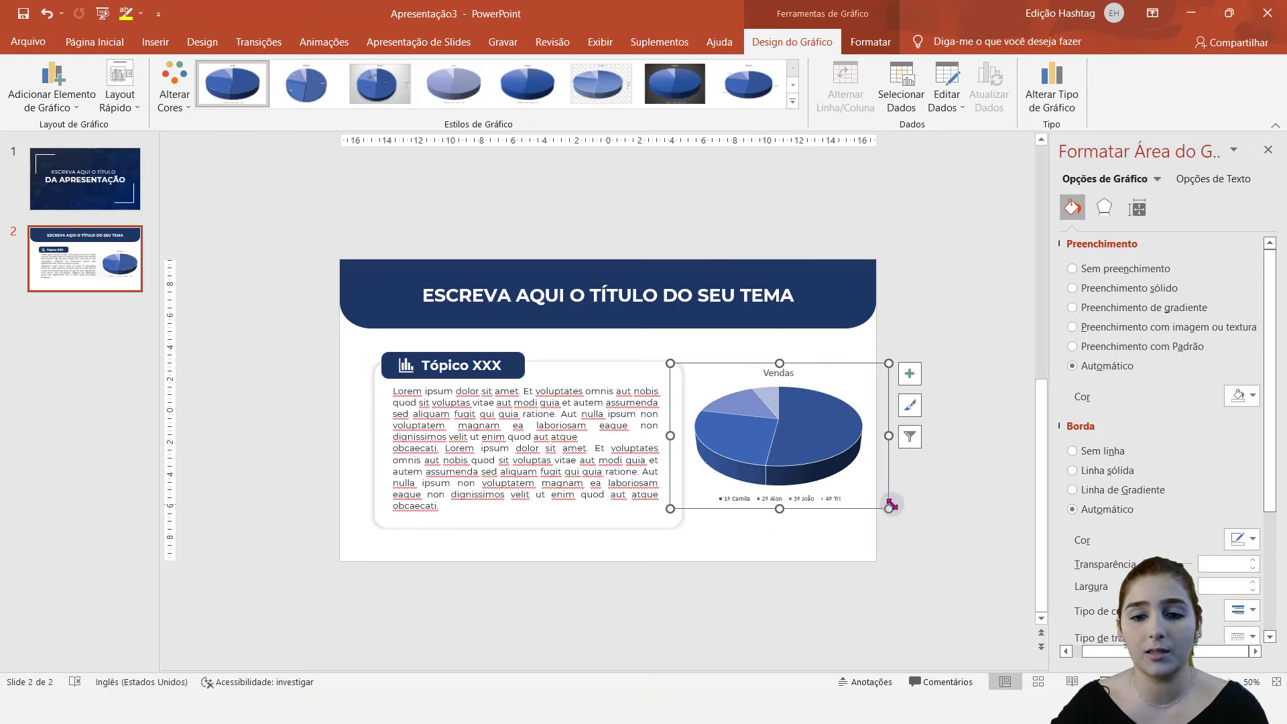
pyautogui.click(613, 460)
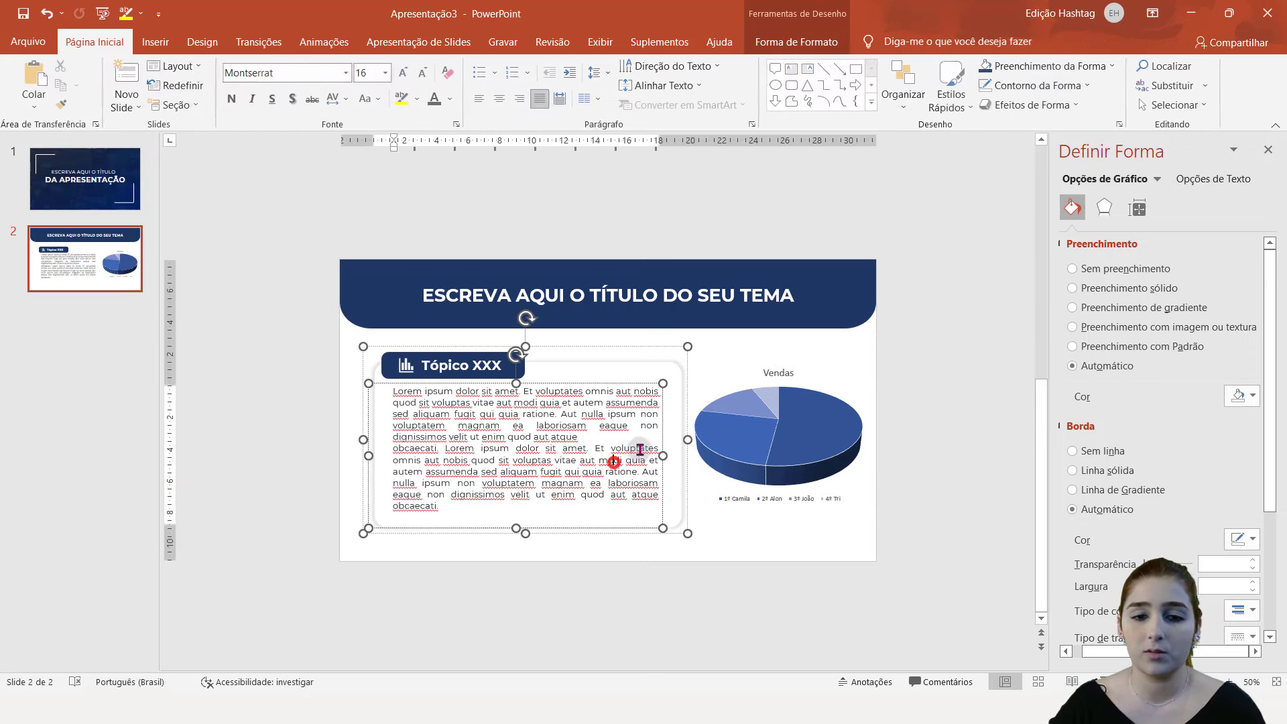
# - Shrink the chart slightly more, undo a trial slice explosion, and reposition it
pyautogui.click(710, 447)
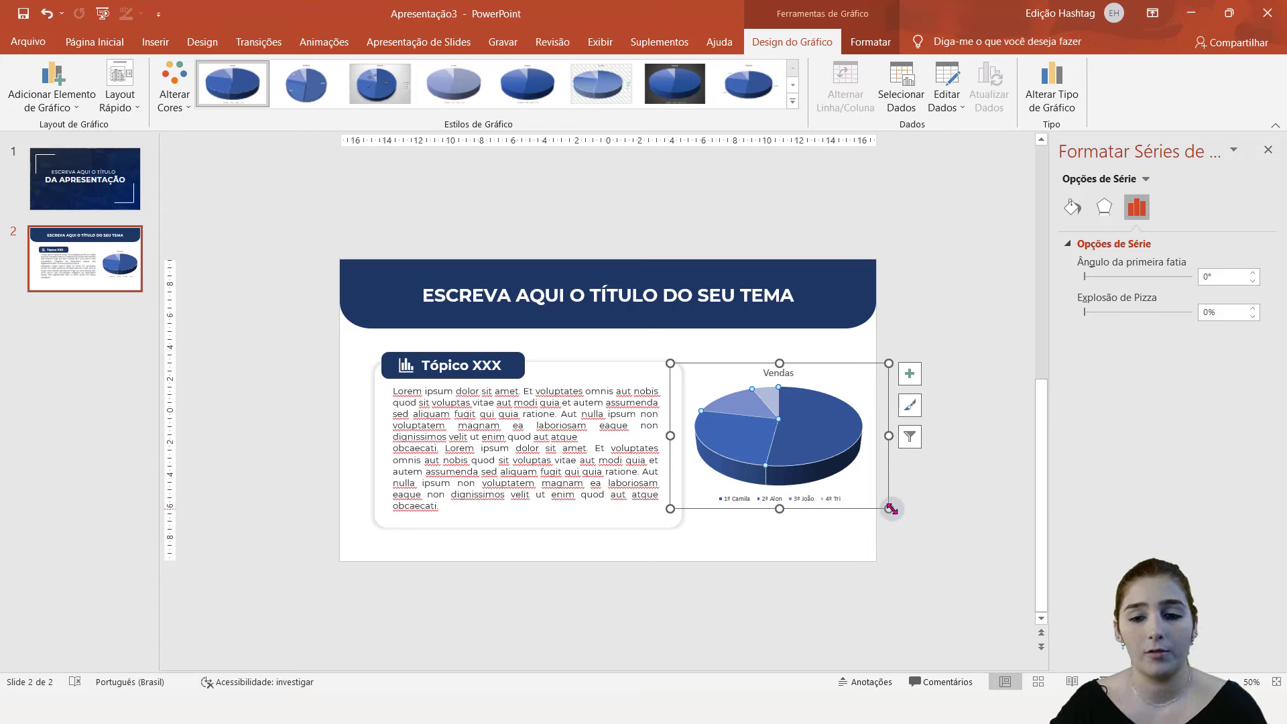
pyautogui.moveTo(889, 508); pyautogui.dragTo(848, 496)
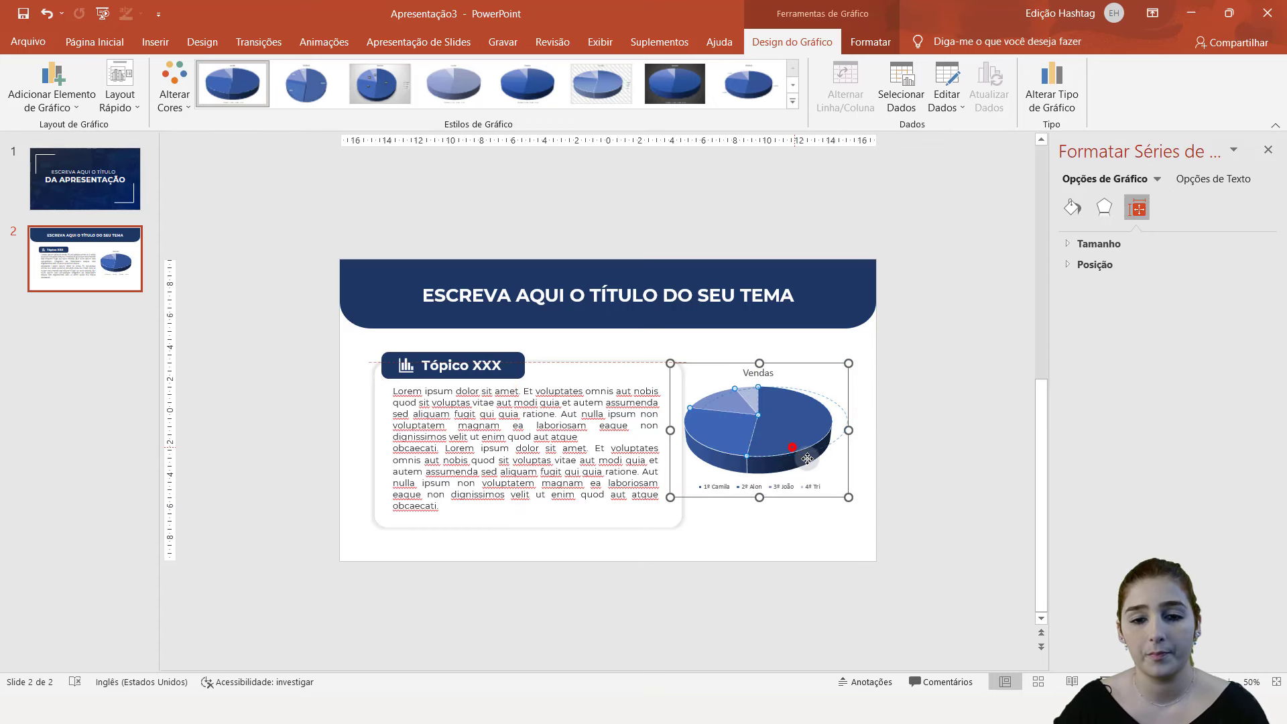
pyautogui.moveTo(807, 458); pyautogui.dragTo(804, 429)
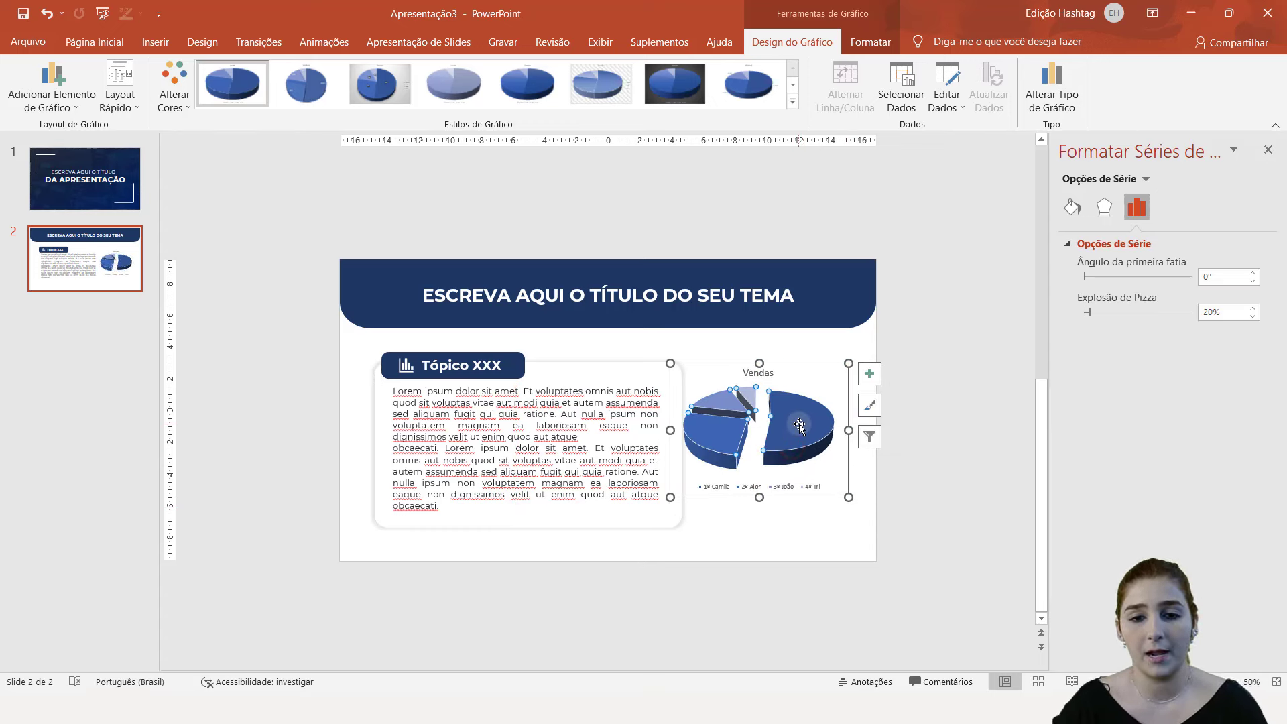
pyautogui.hotkey('ctrl', 'z')
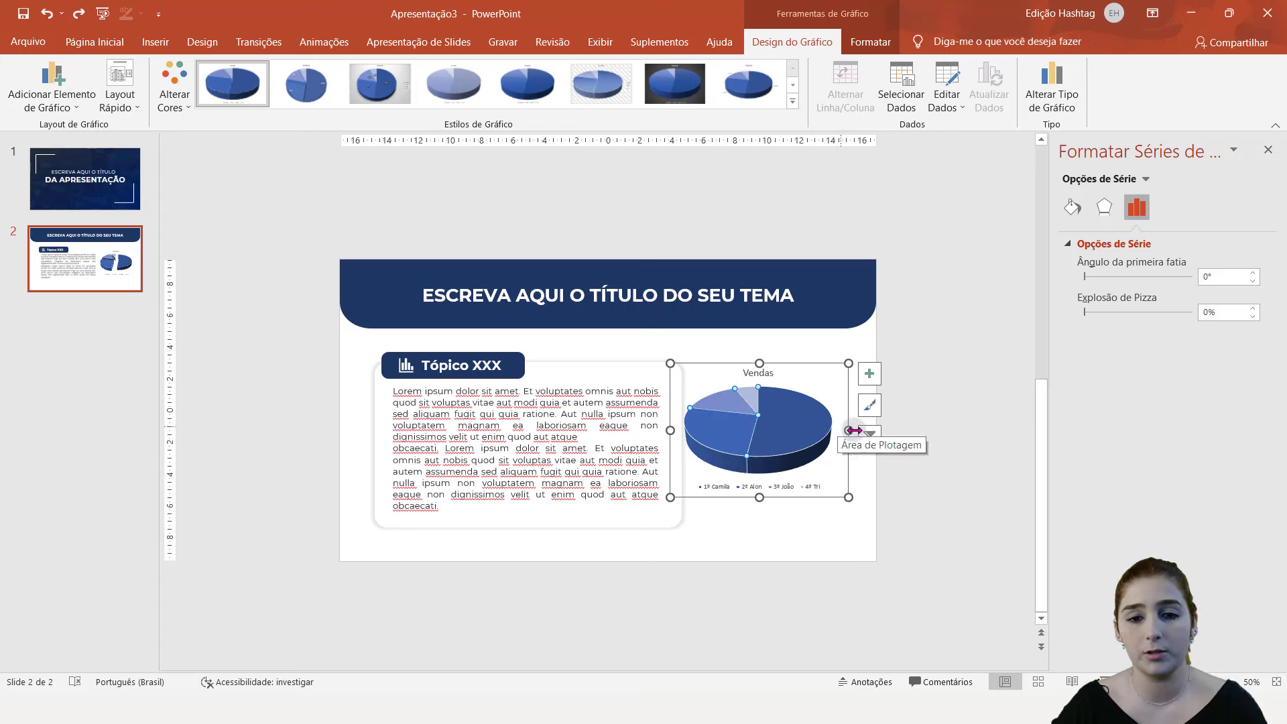
pyautogui.moveTo(827, 360); pyautogui.dragTo(840, 367)
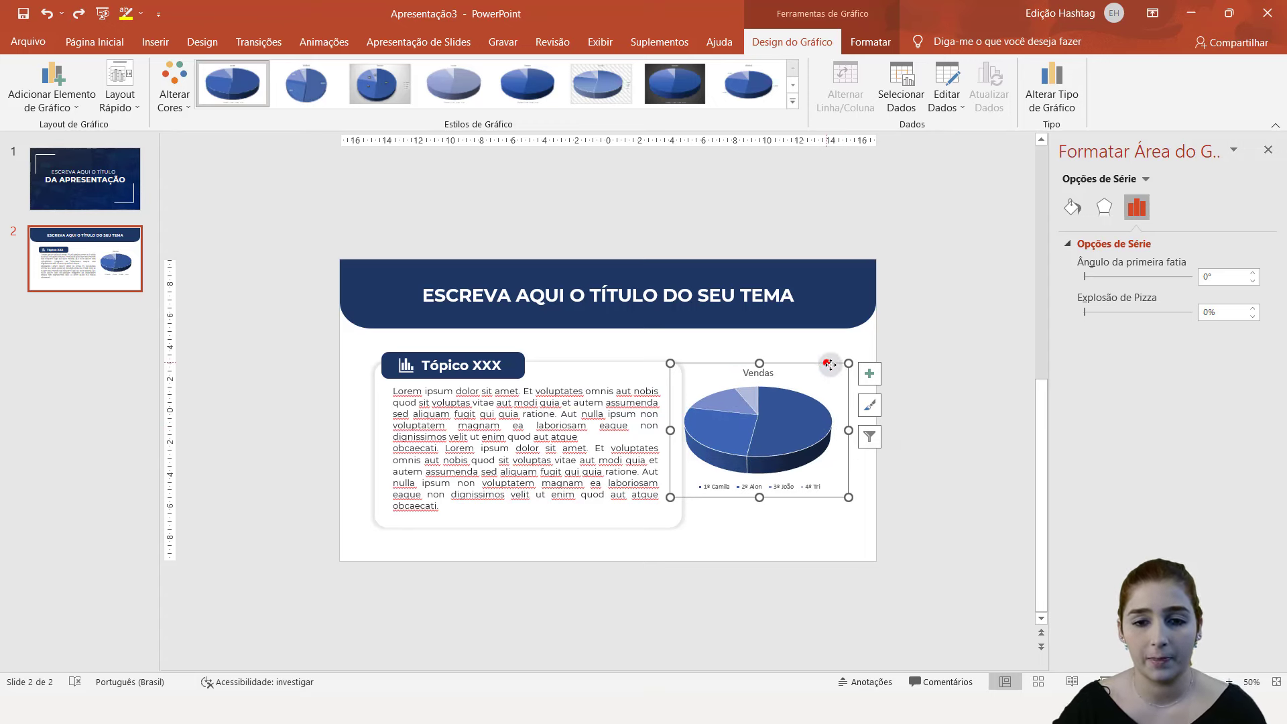
# - Narrow the Tópico XXX card and lengthen its text box so the lorem text rewraps
pyautogui.click(942, 387)
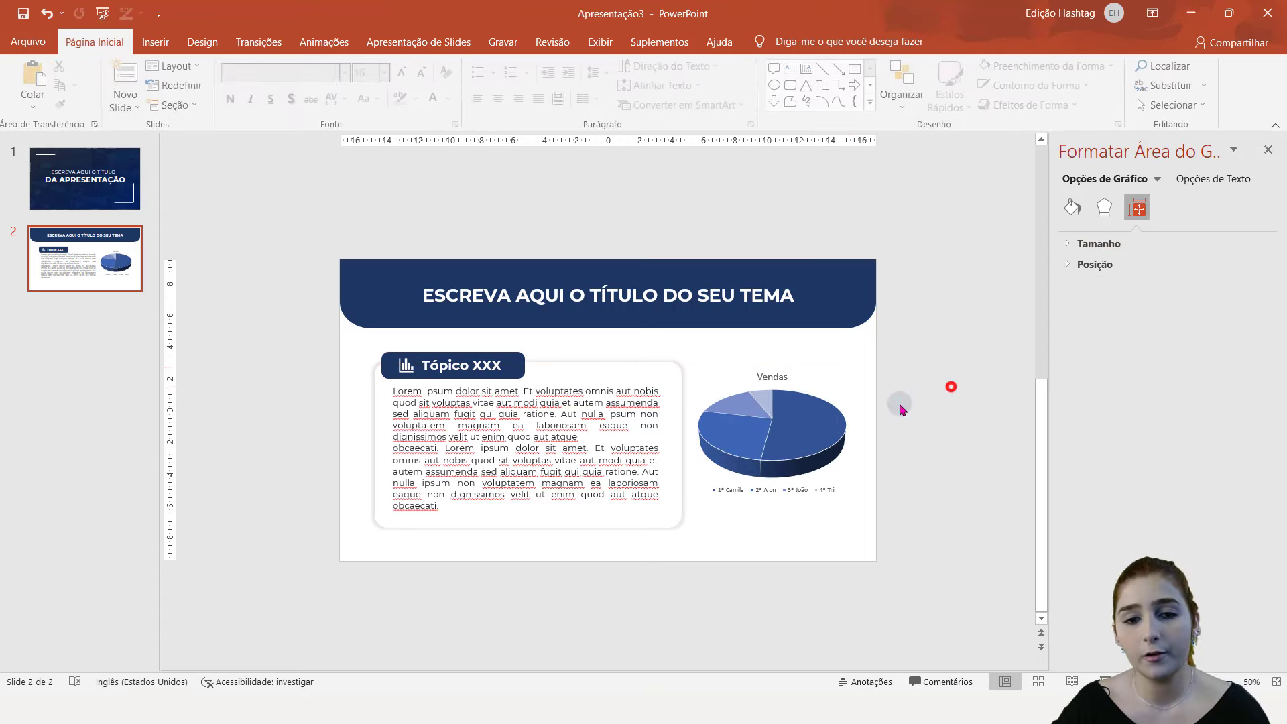
pyautogui.click(659, 387)
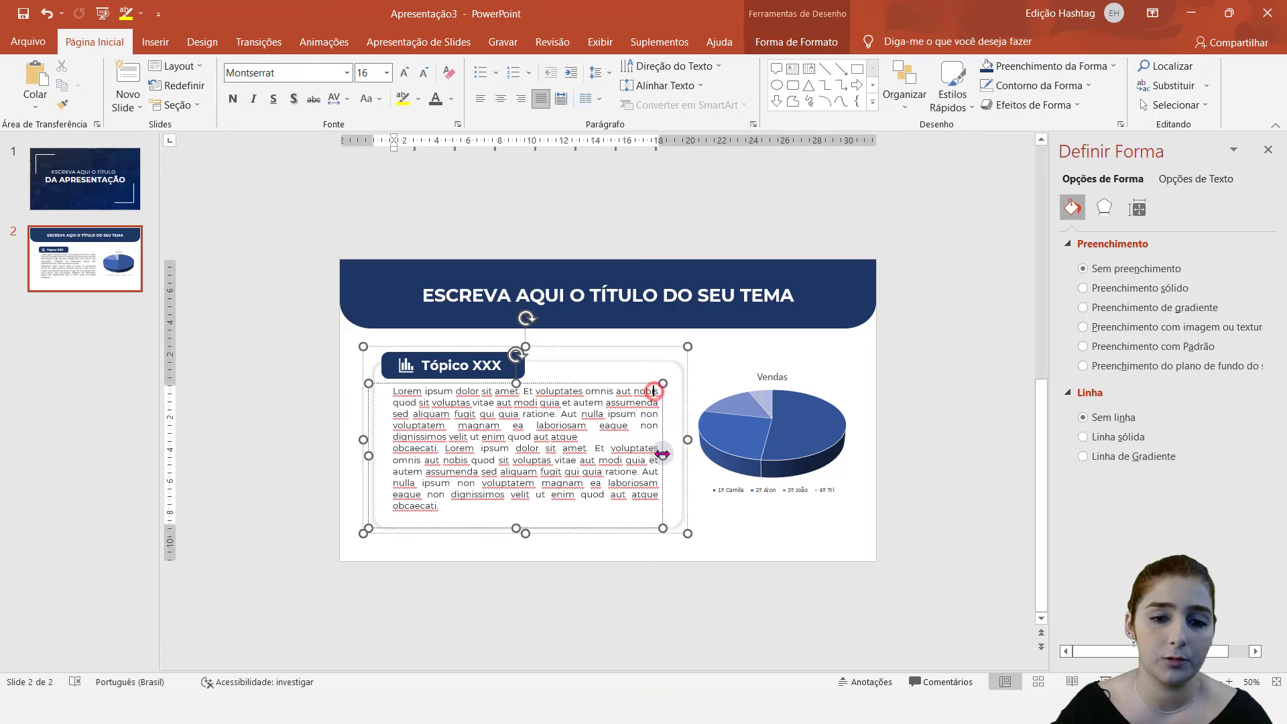
pyautogui.click(660, 453)
pyautogui.click(633, 453)
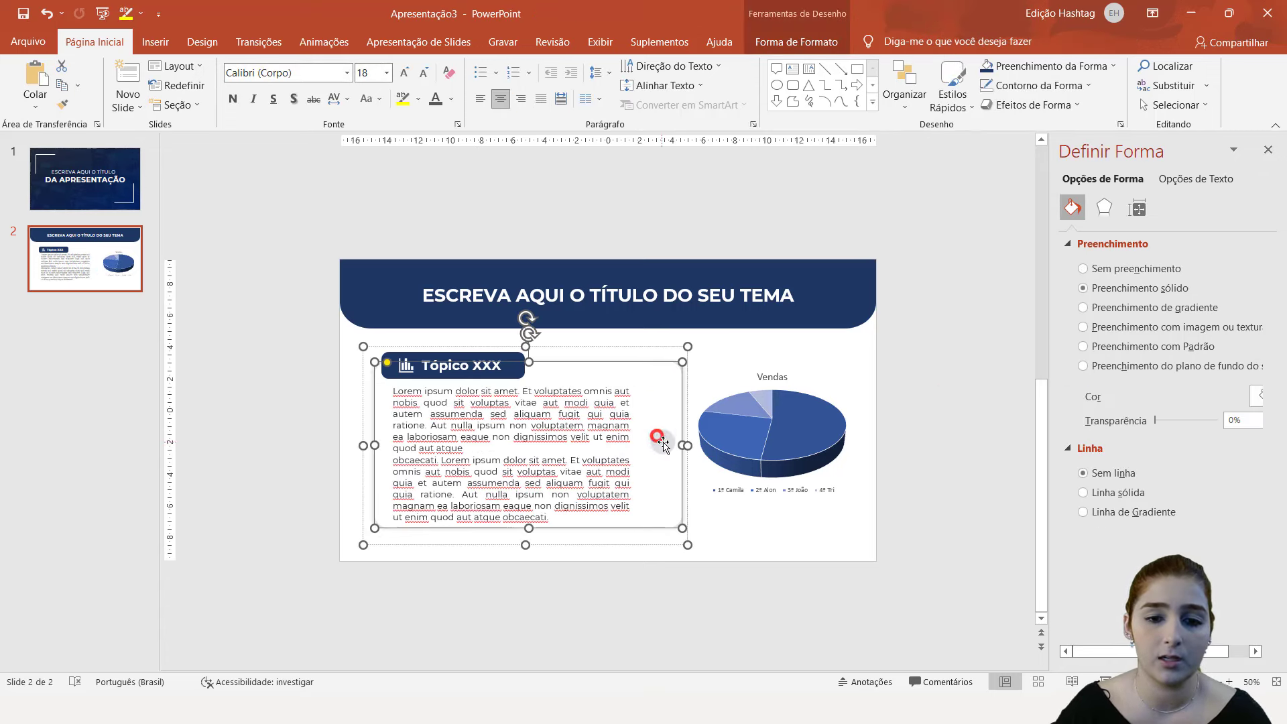
pyautogui.moveTo(657, 441); pyautogui.dragTo(650, 446)
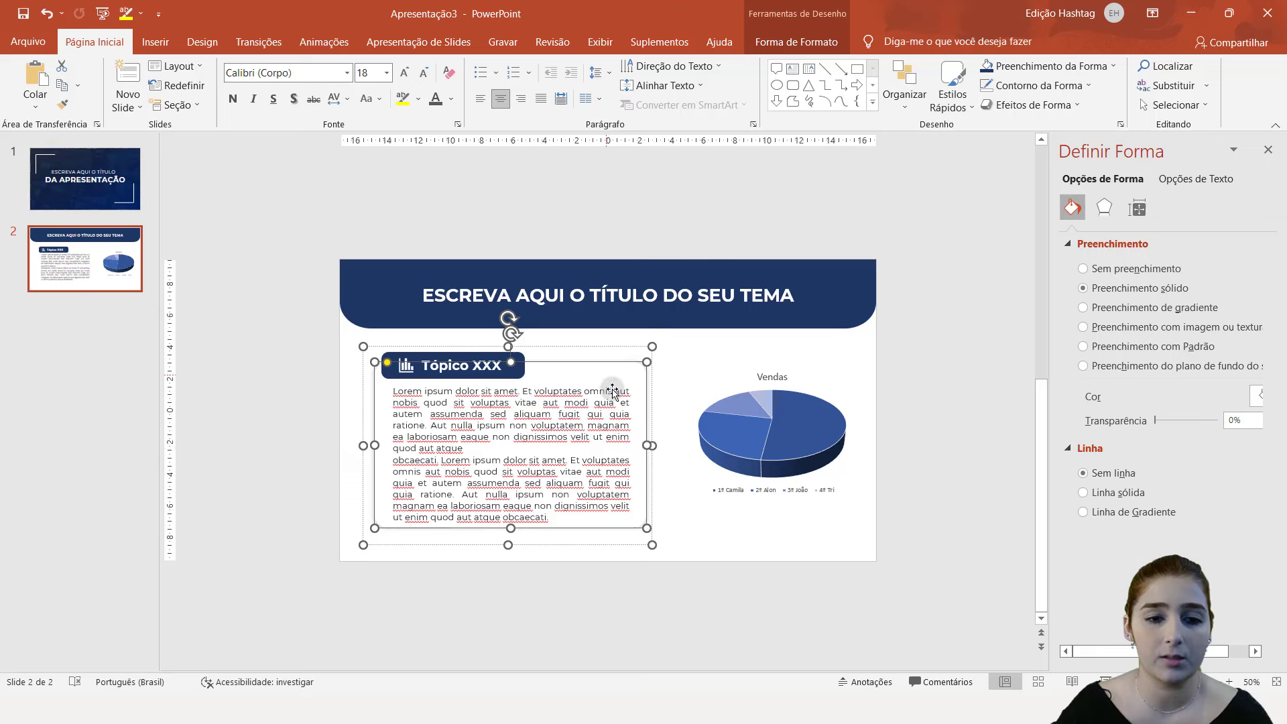
pyautogui.moveTo(511, 528); pyautogui.dragTo(511, 539)
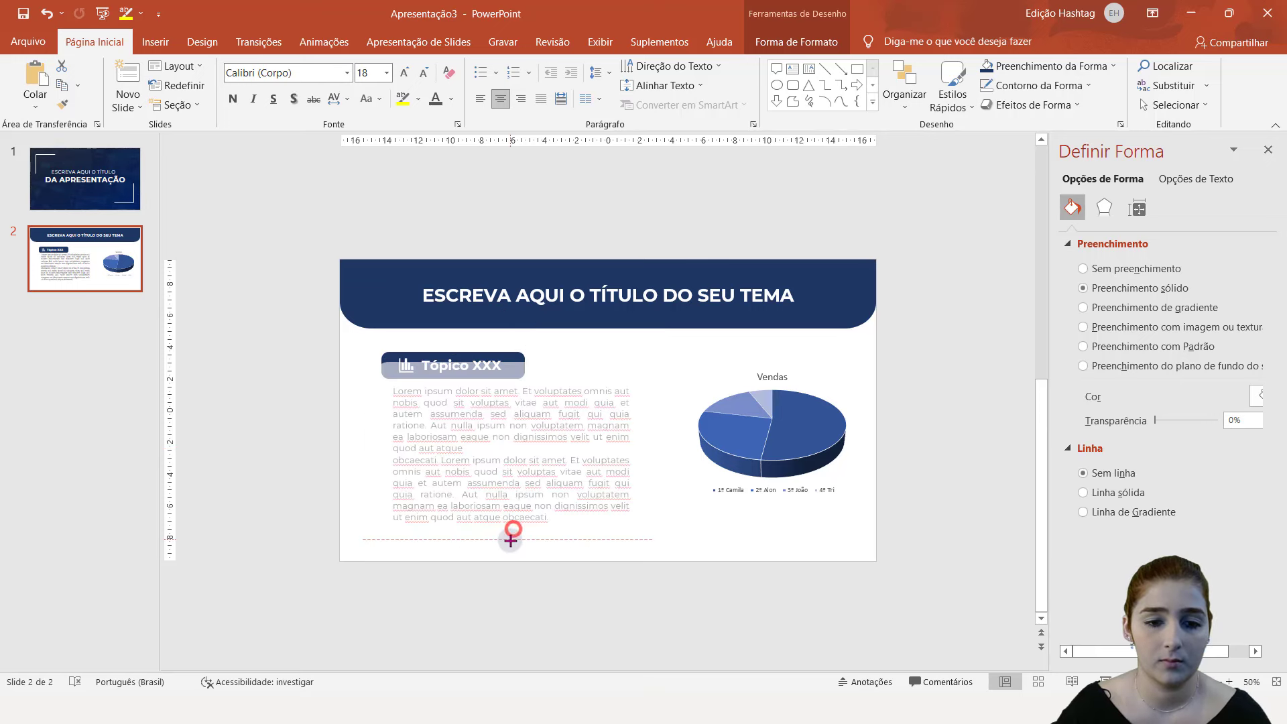
pyautogui.click(575, 340)
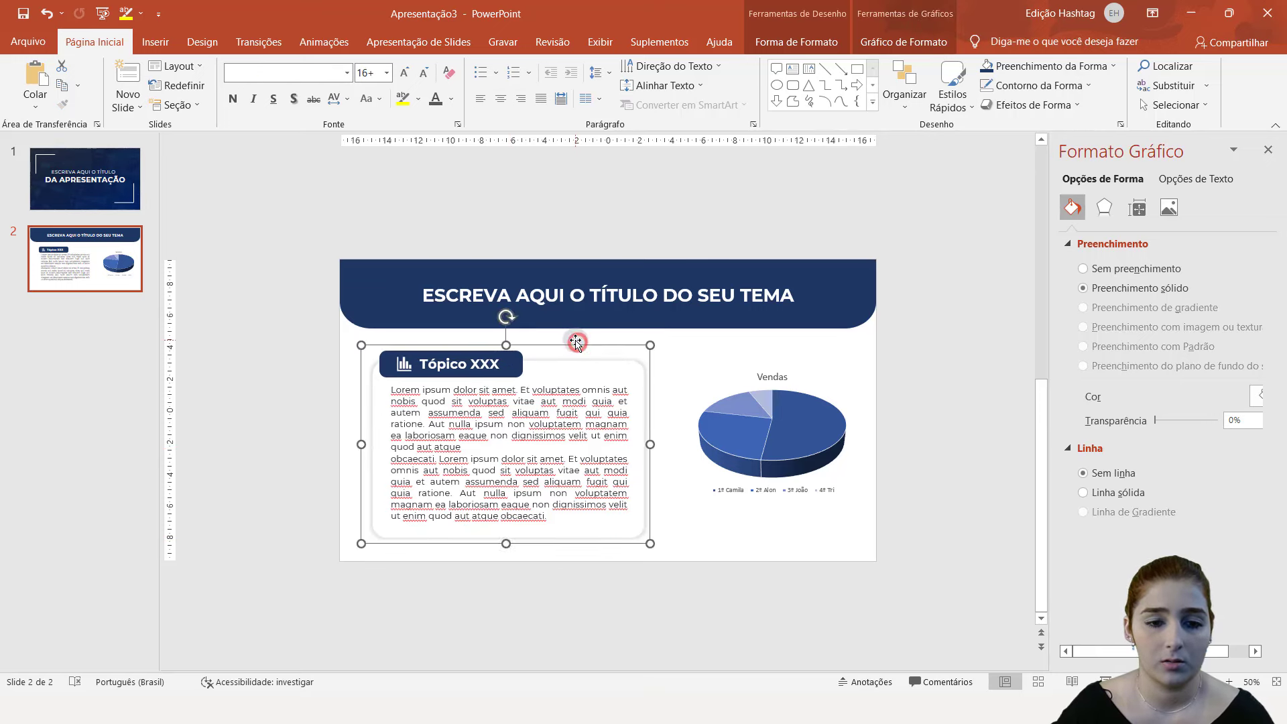
pyautogui.click(751, 381)
# - Nudge the Vendas pie chart slightly left and inspect its data filter options
pyautogui.click(812, 367)
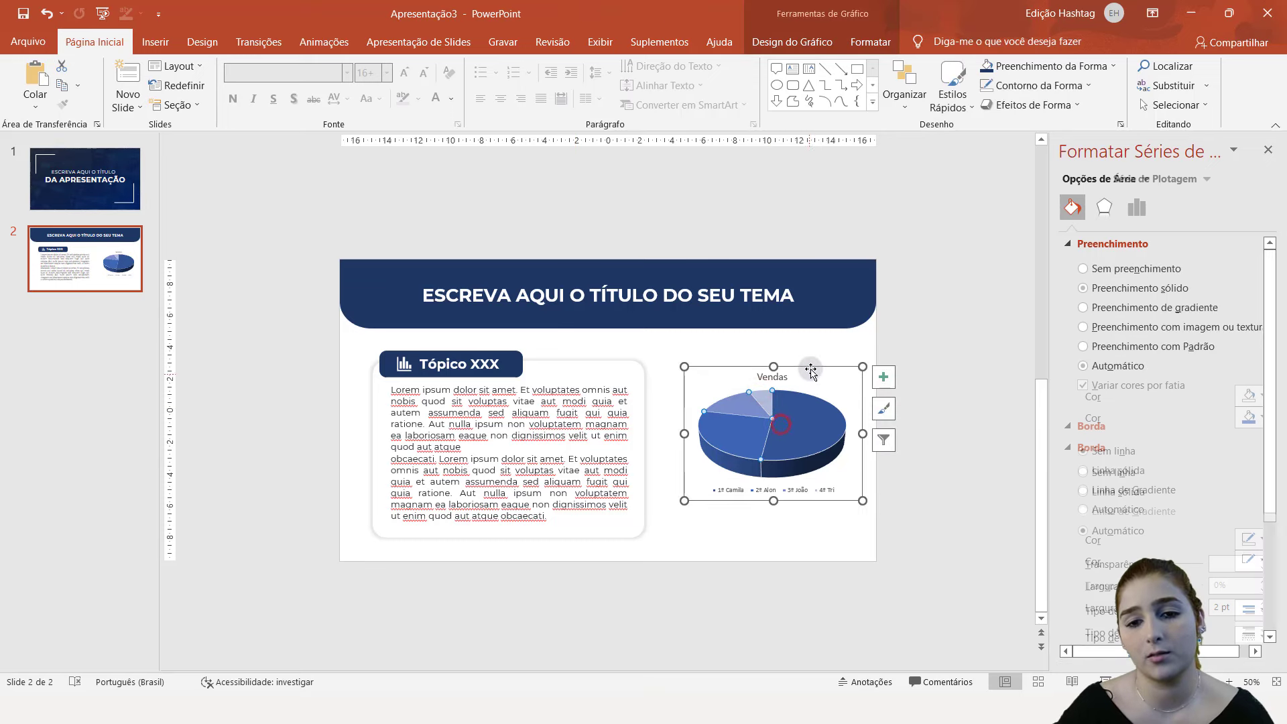
pyautogui.moveTo(817, 368); pyautogui.dragTo(798, 372)
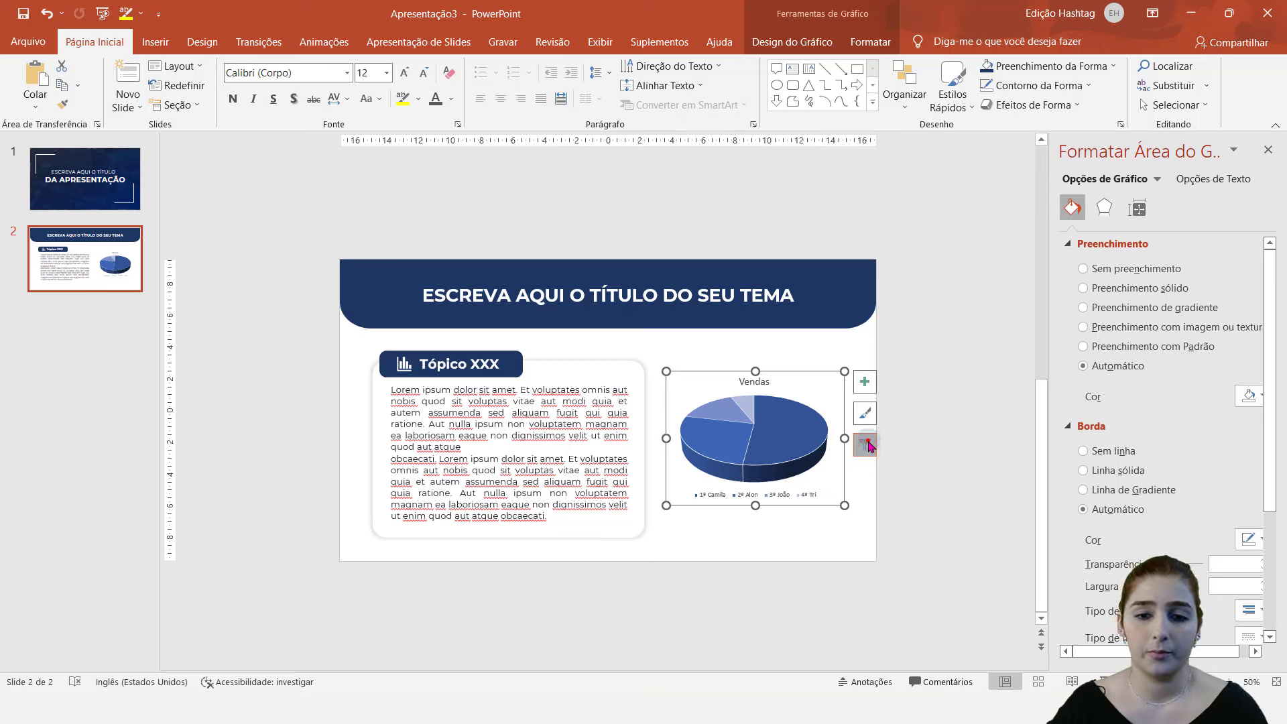
pyautogui.click(867, 443)
pyautogui.click(865, 443)
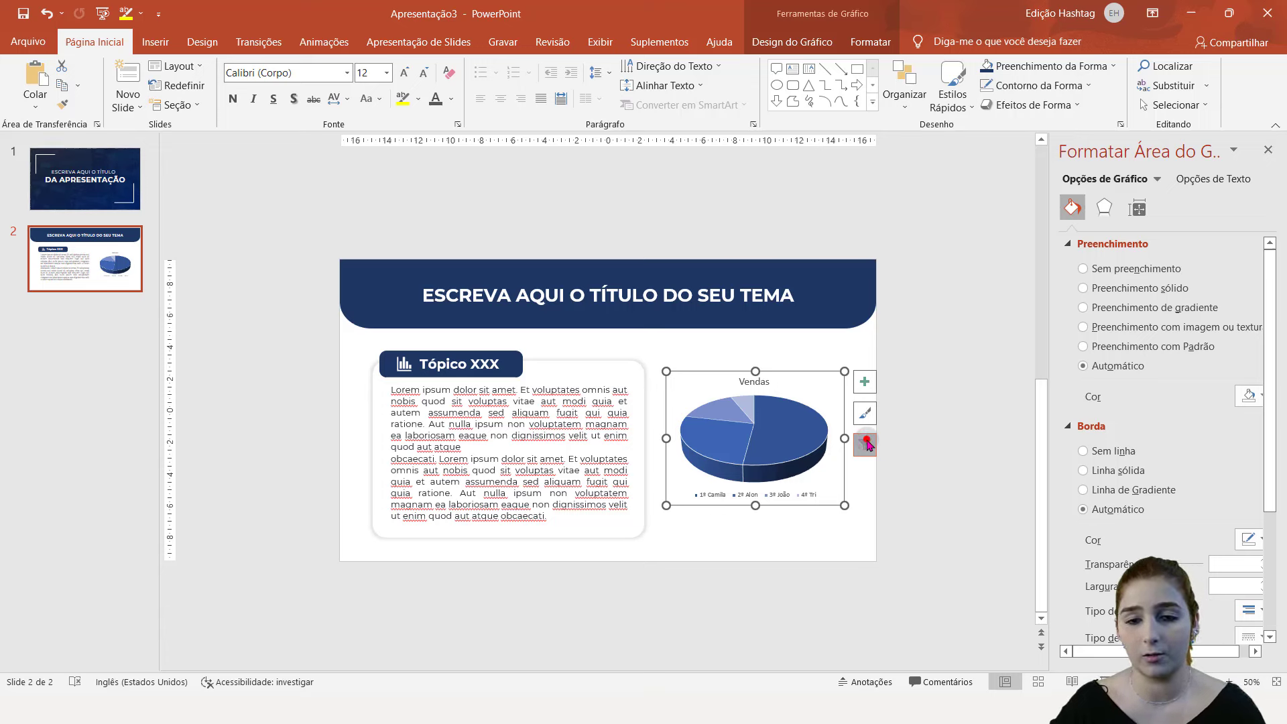
pyautogui.click(923, 426)
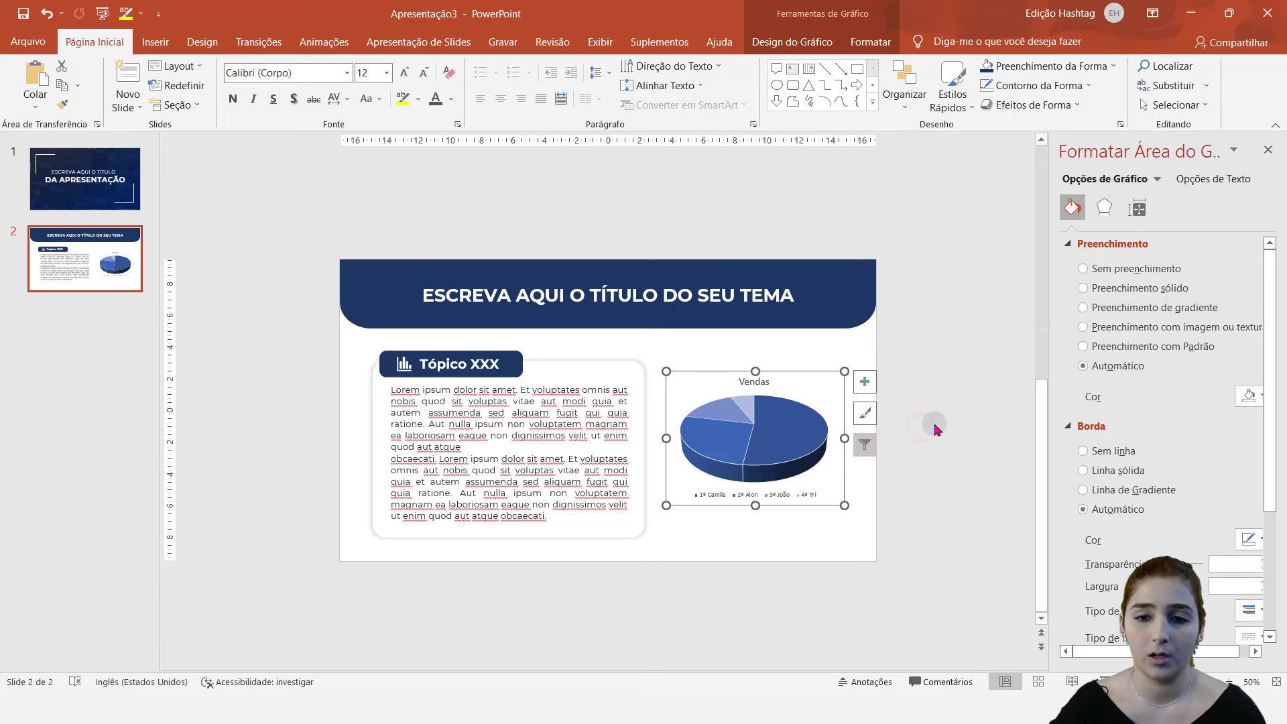
pyautogui.click(942, 417)
pyautogui.click(823, 439)
pyautogui.click(824, 439)
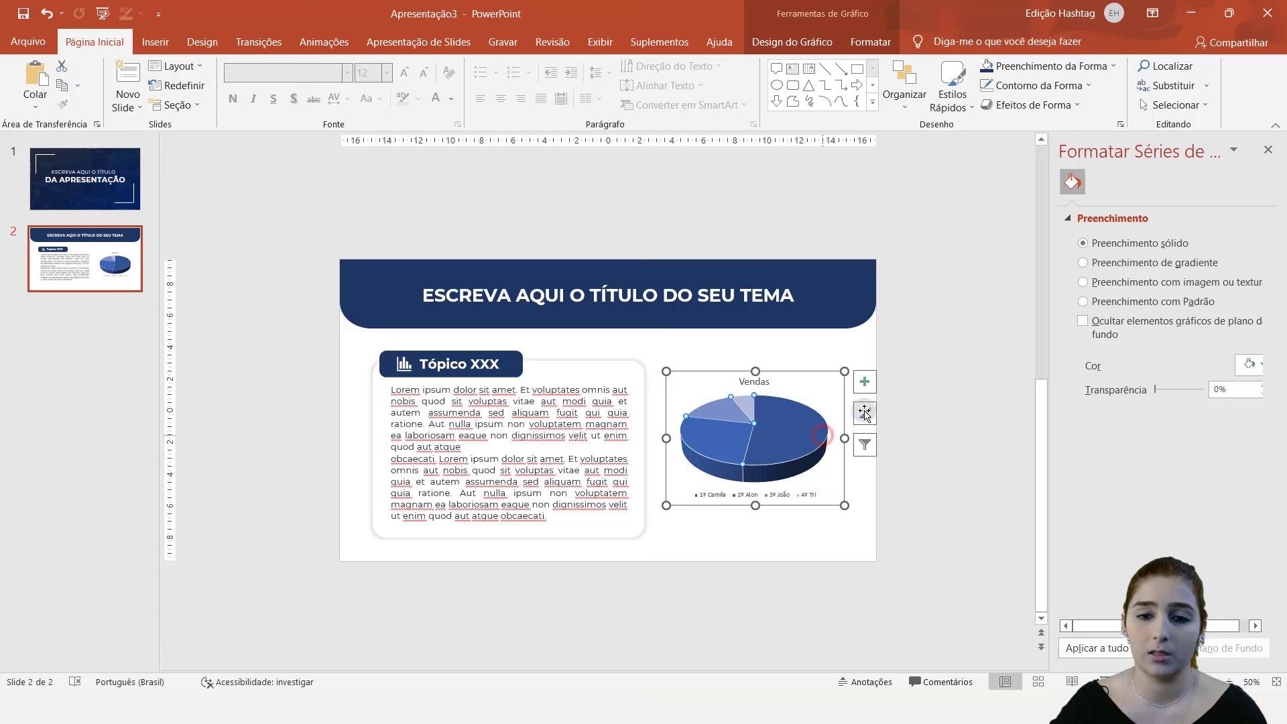
# - Browse the chart styles, colour schemes and elements lists without changing anything
pyautogui.click(864, 416)
pyautogui.scroll(-5, 986, 576)
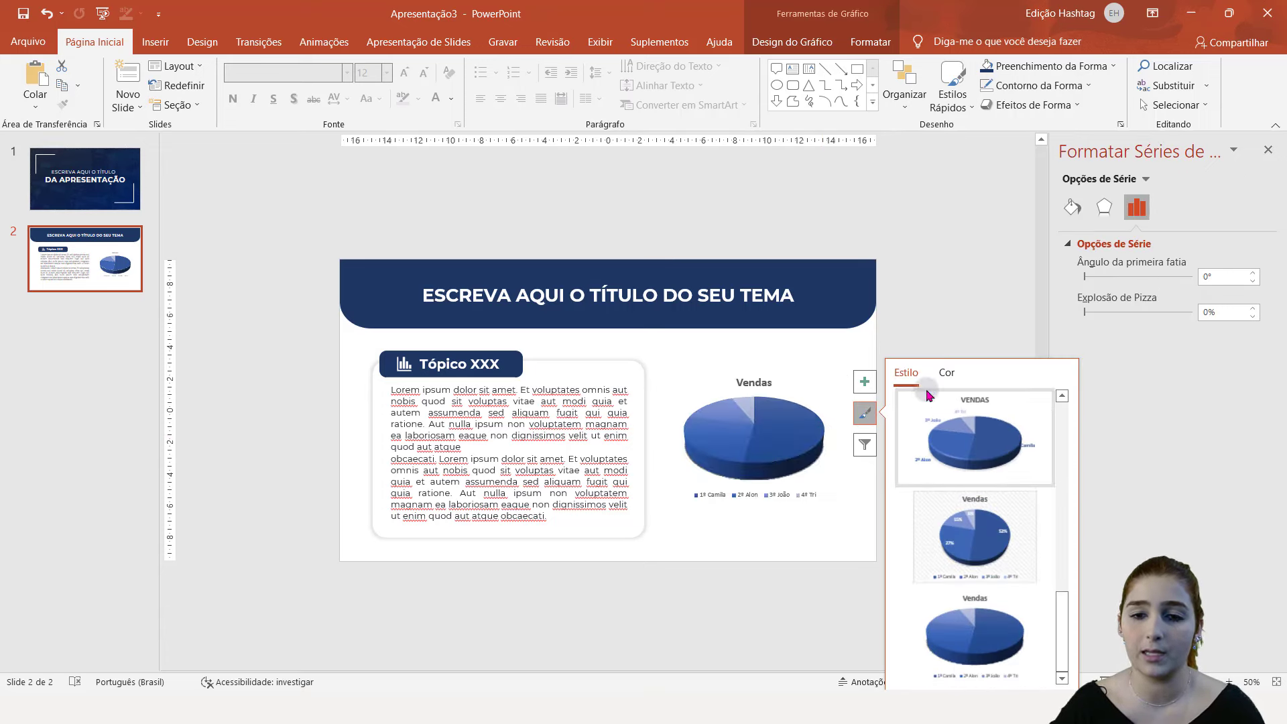
pyautogui.click(942, 372)
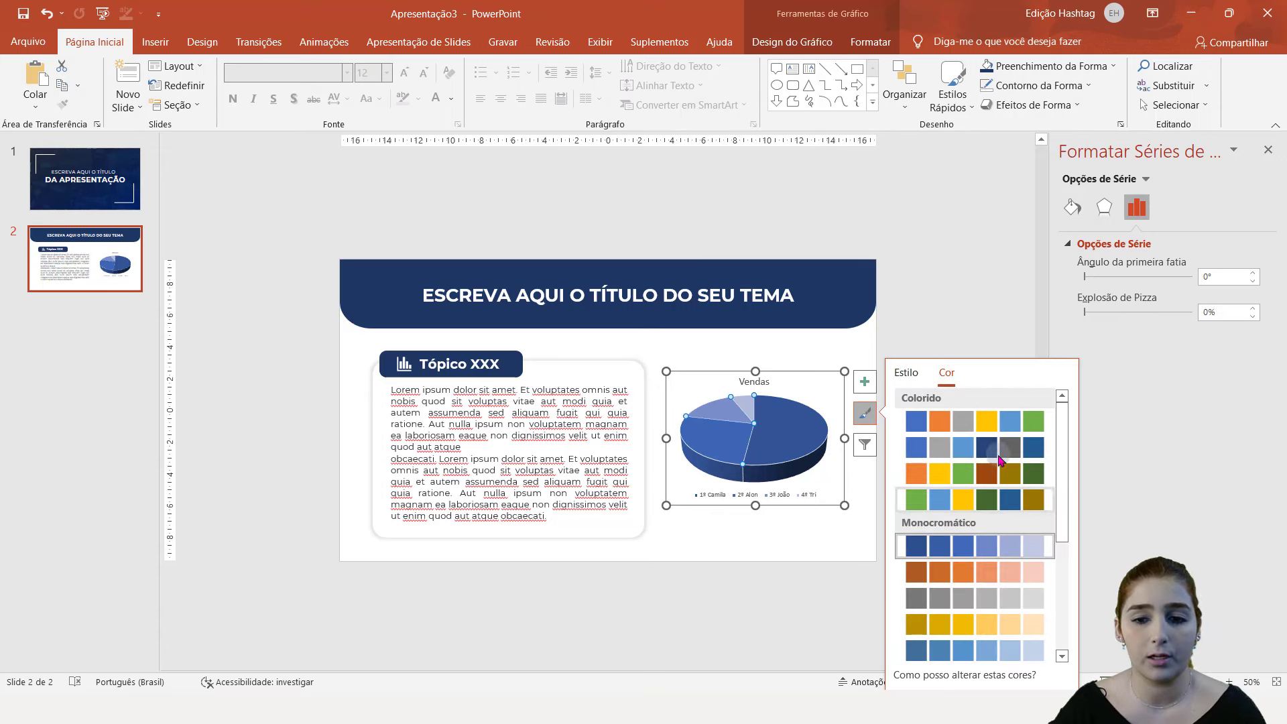
pyautogui.click(862, 384)
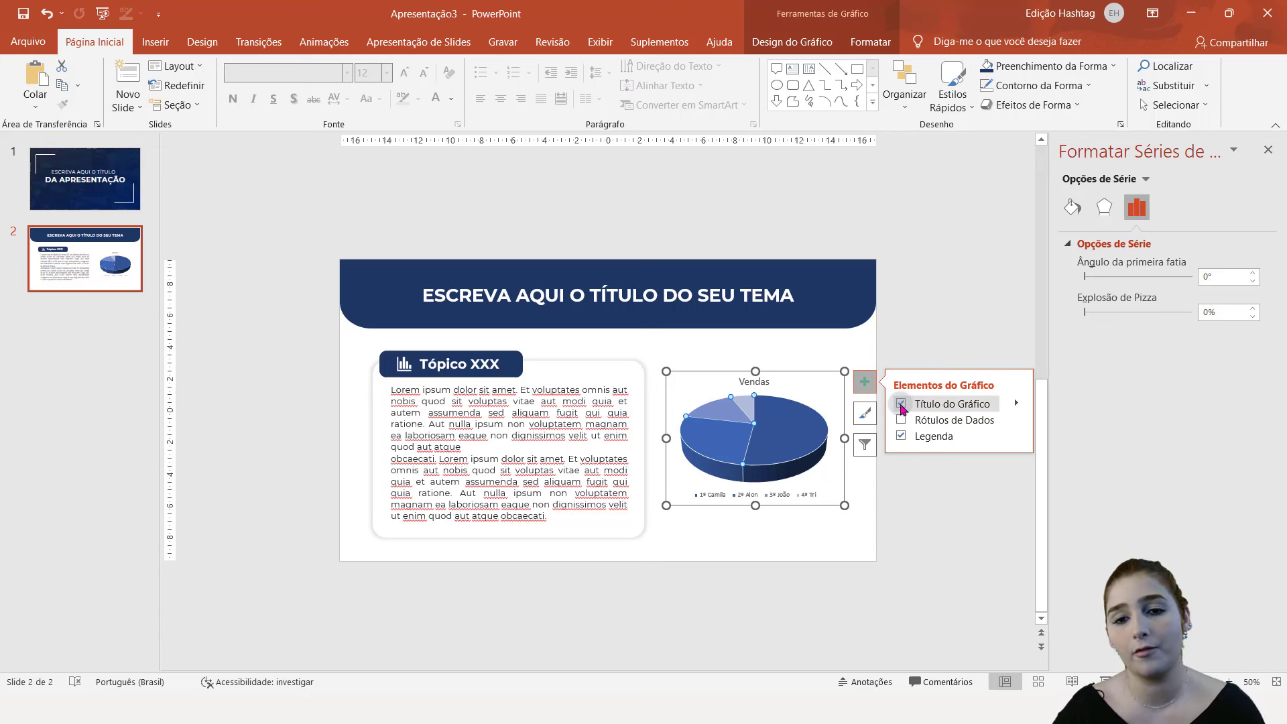
pyautogui.click(892, 344)
pyautogui.click(820, 386)
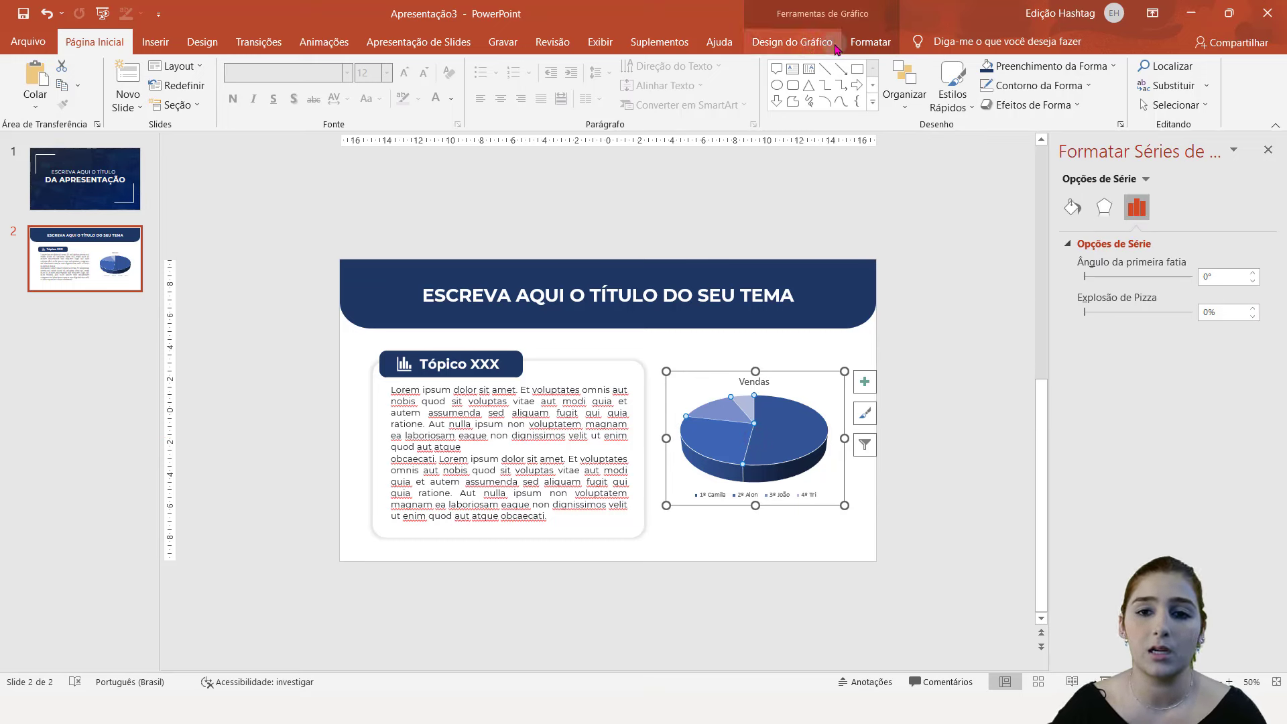
# - Open the series fill's Mais Cores picker and cancel, keeping the automatic blue fill
pyautogui.click(870, 41)
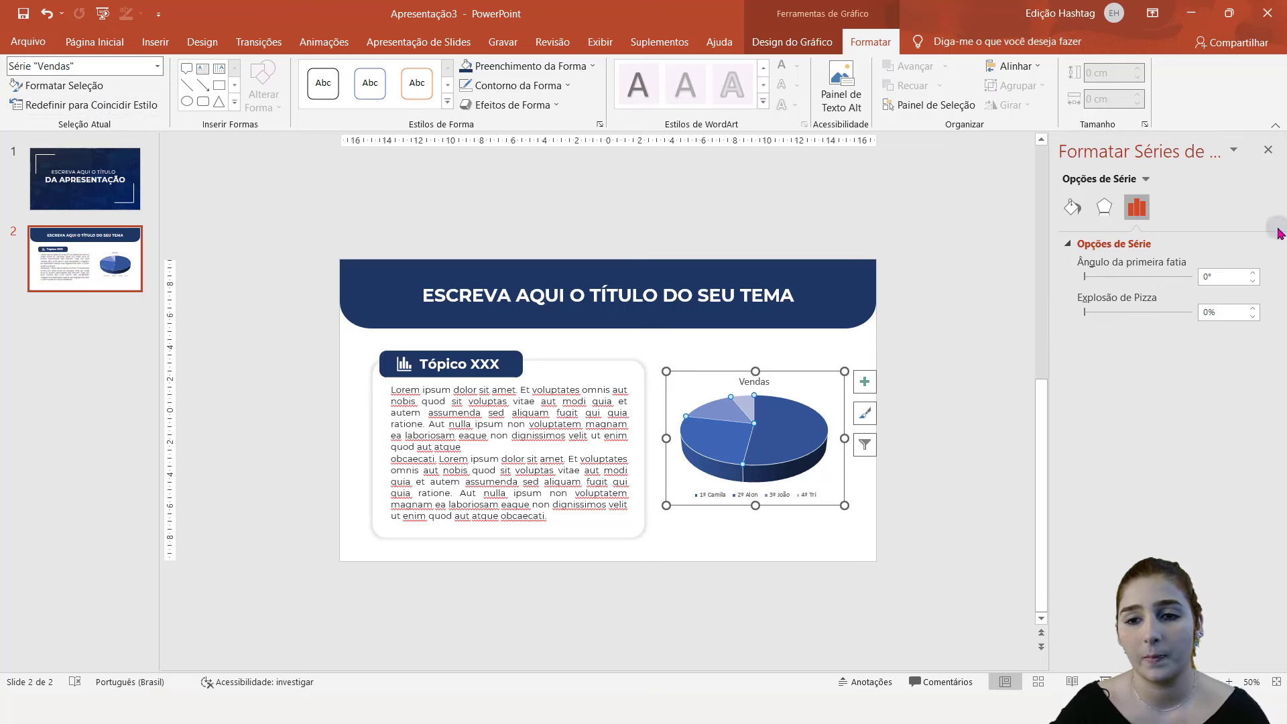
pyautogui.click(1083, 208)
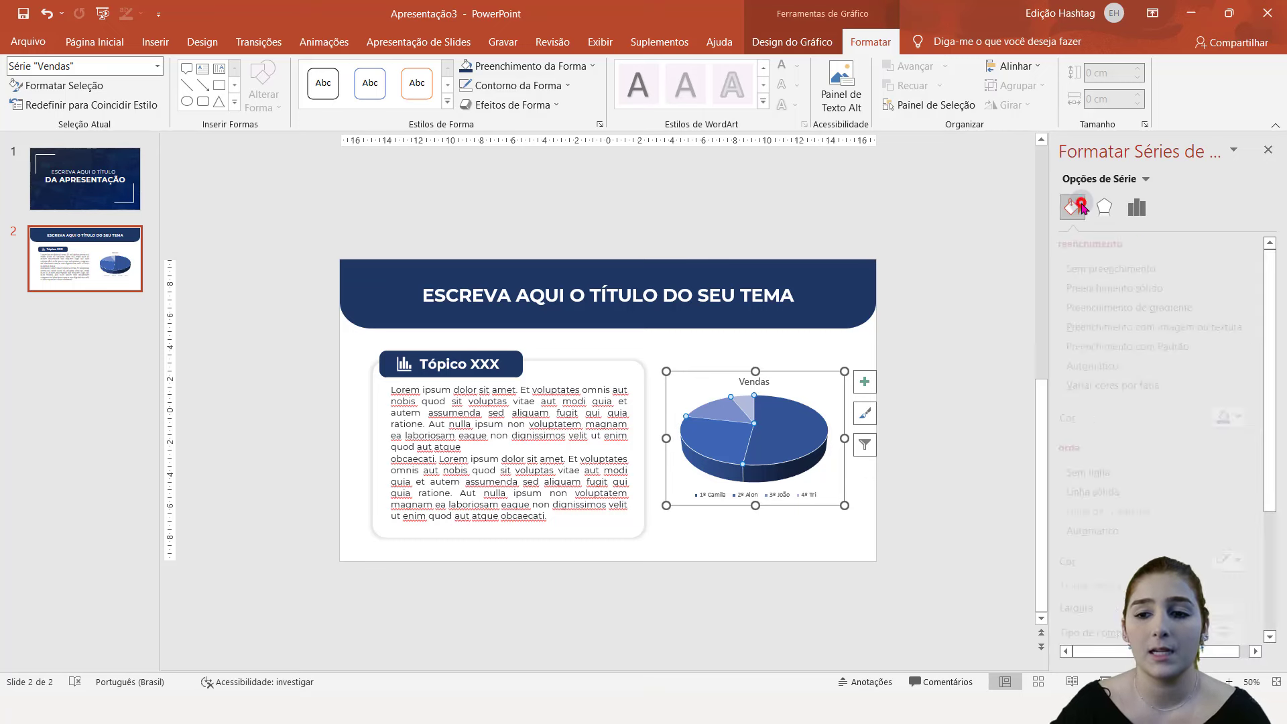
pyautogui.click(1246, 417)
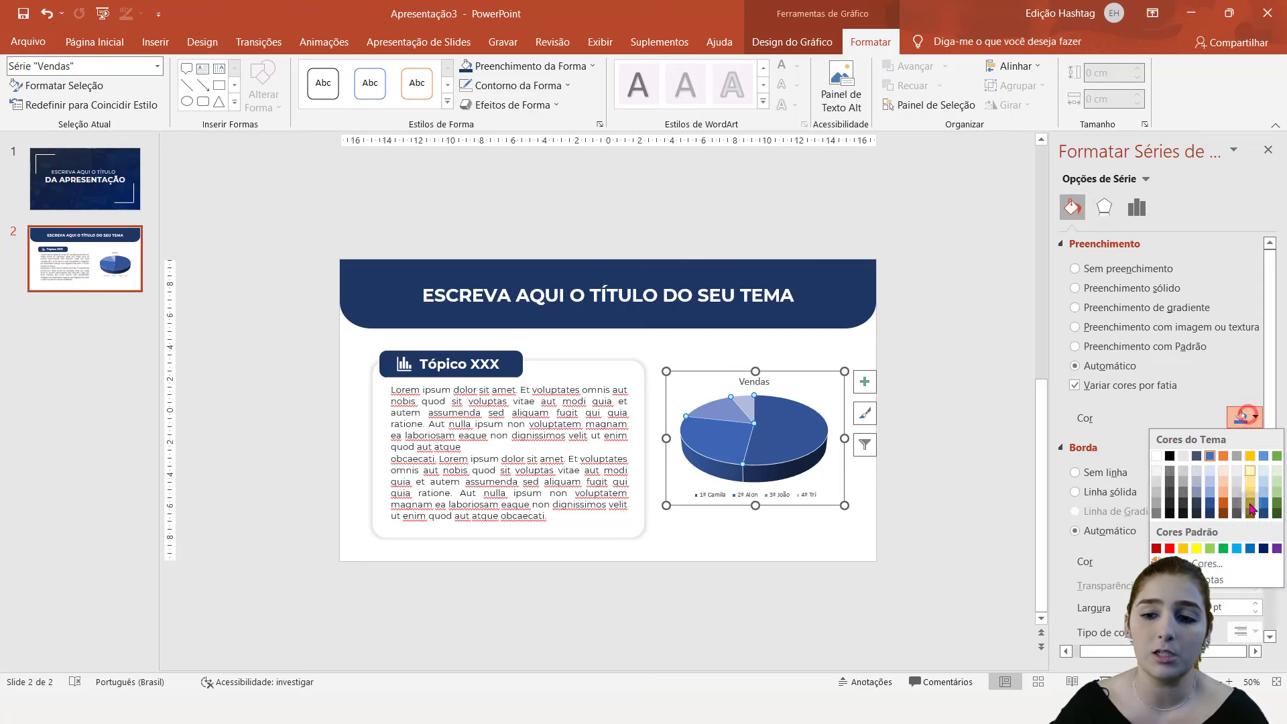
pyautogui.click(1218, 567)
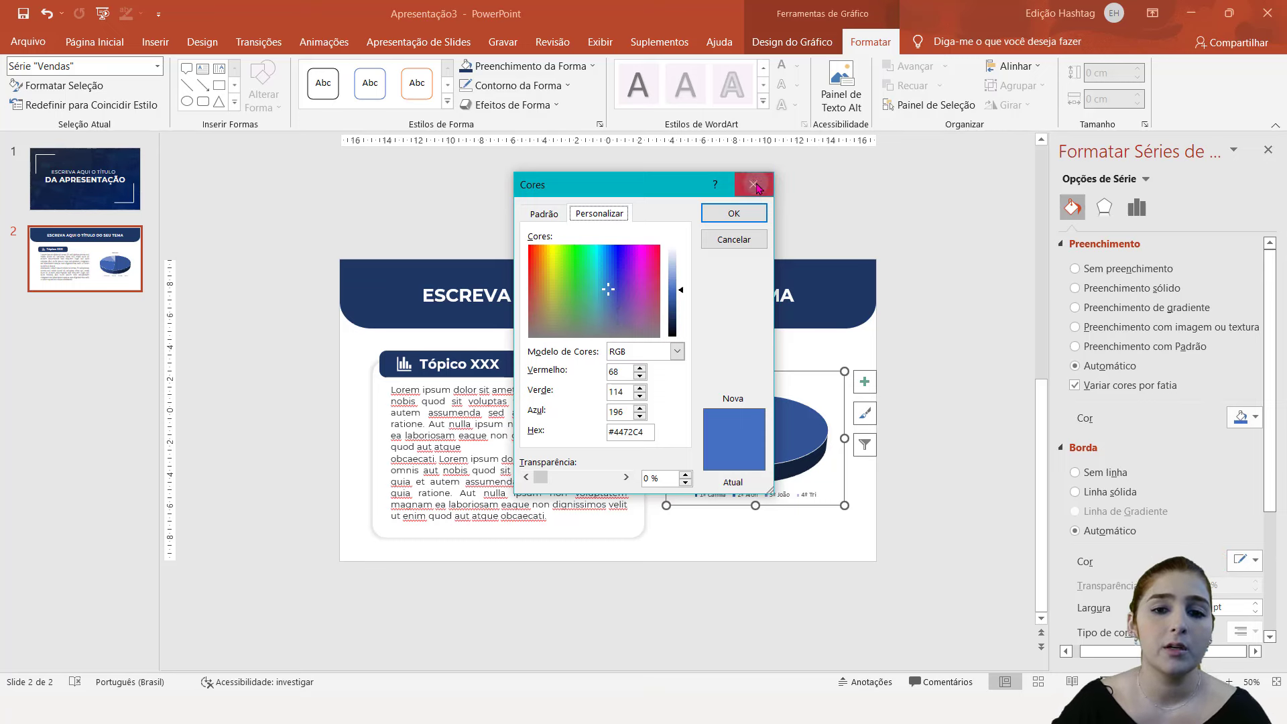
pyautogui.click(756, 186)
pyautogui.click(754, 182)
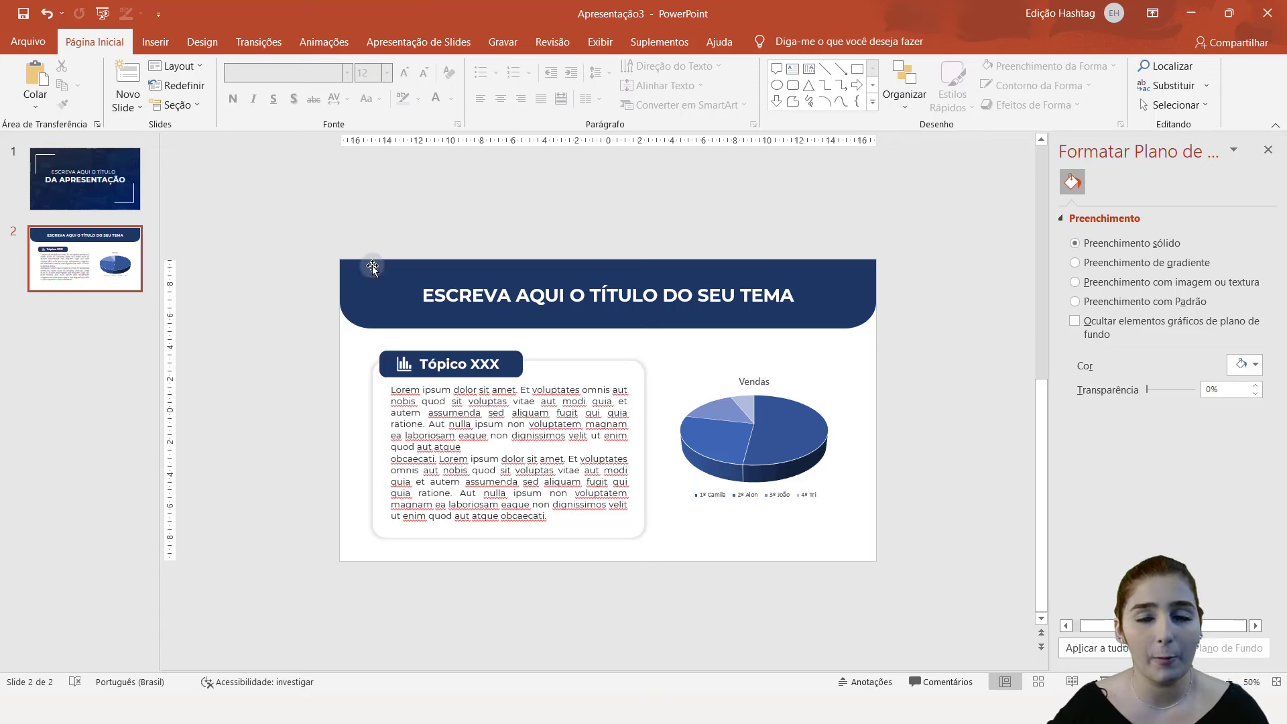
# - Add a blank slide 3, check the Gabarito deck's third slide, and return
pyautogui.click(127, 109)
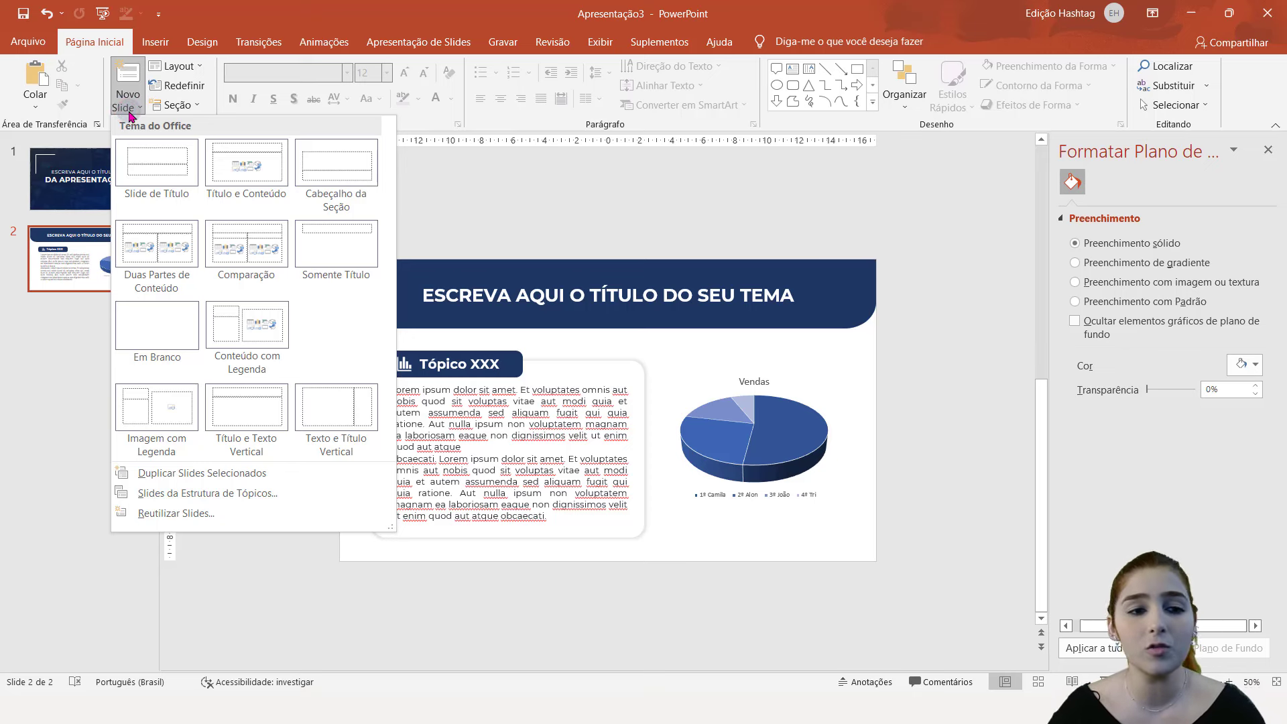
pyautogui.click(147, 323)
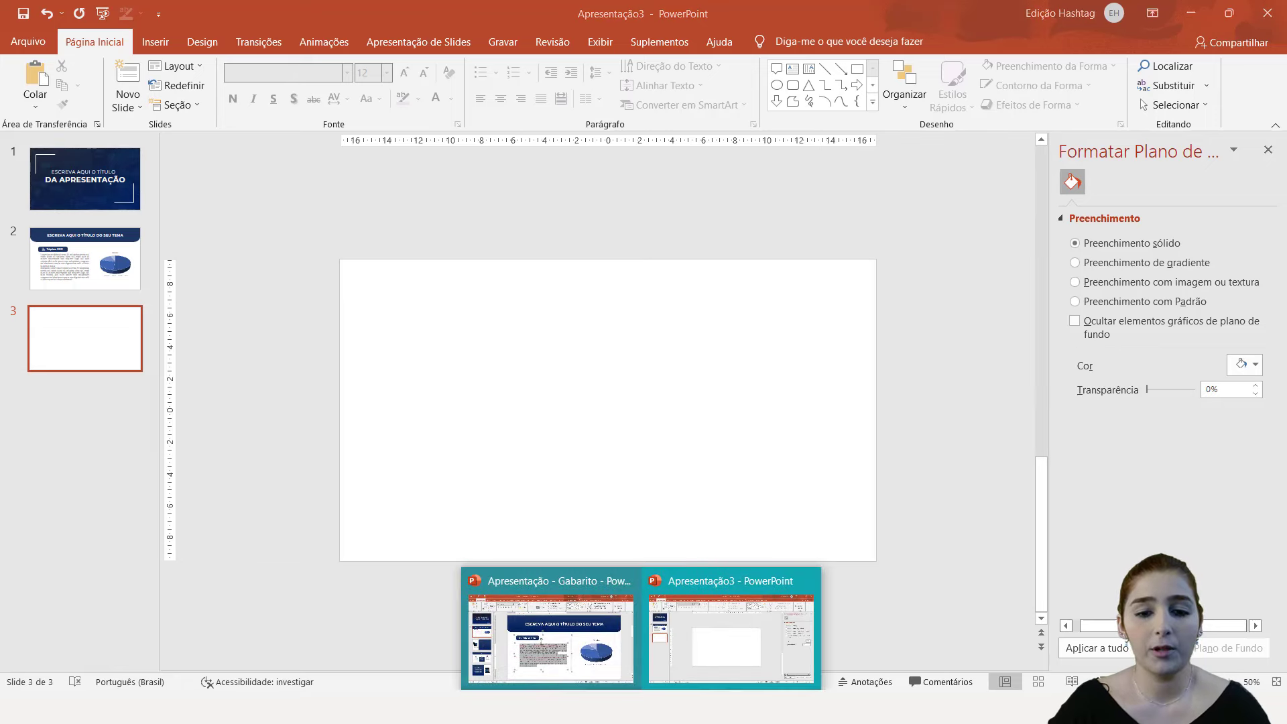
pyautogui.click(591, 637)
pyautogui.click(161, 387)
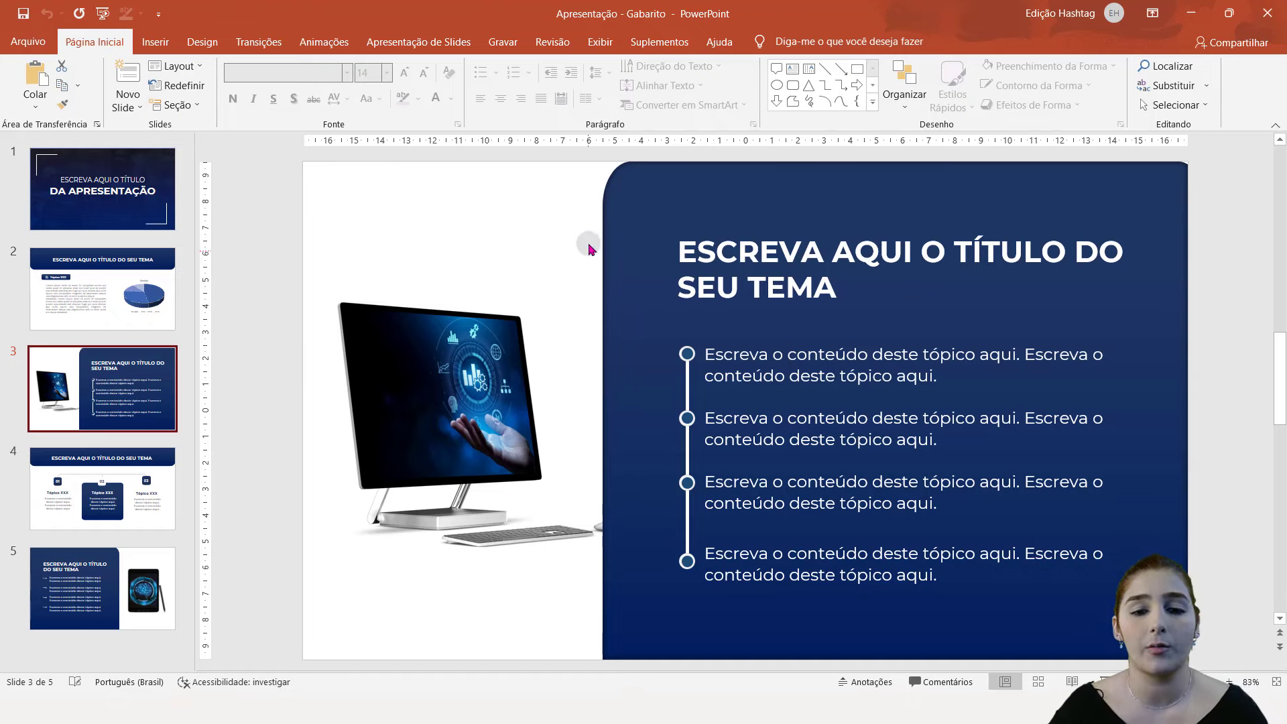
pyautogui.click(697, 664)
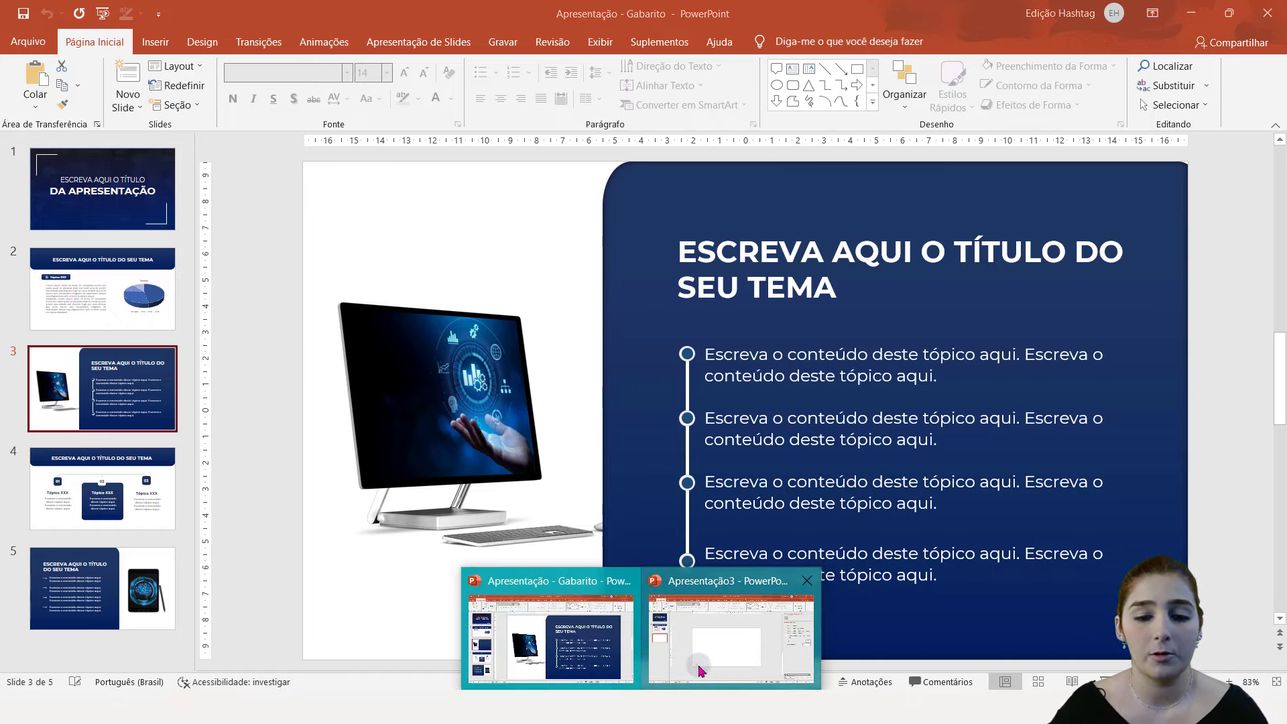
# - Draw a large rounded rectangle across the slide's right side, flush with its top edge
pyautogui.click(793, 87)
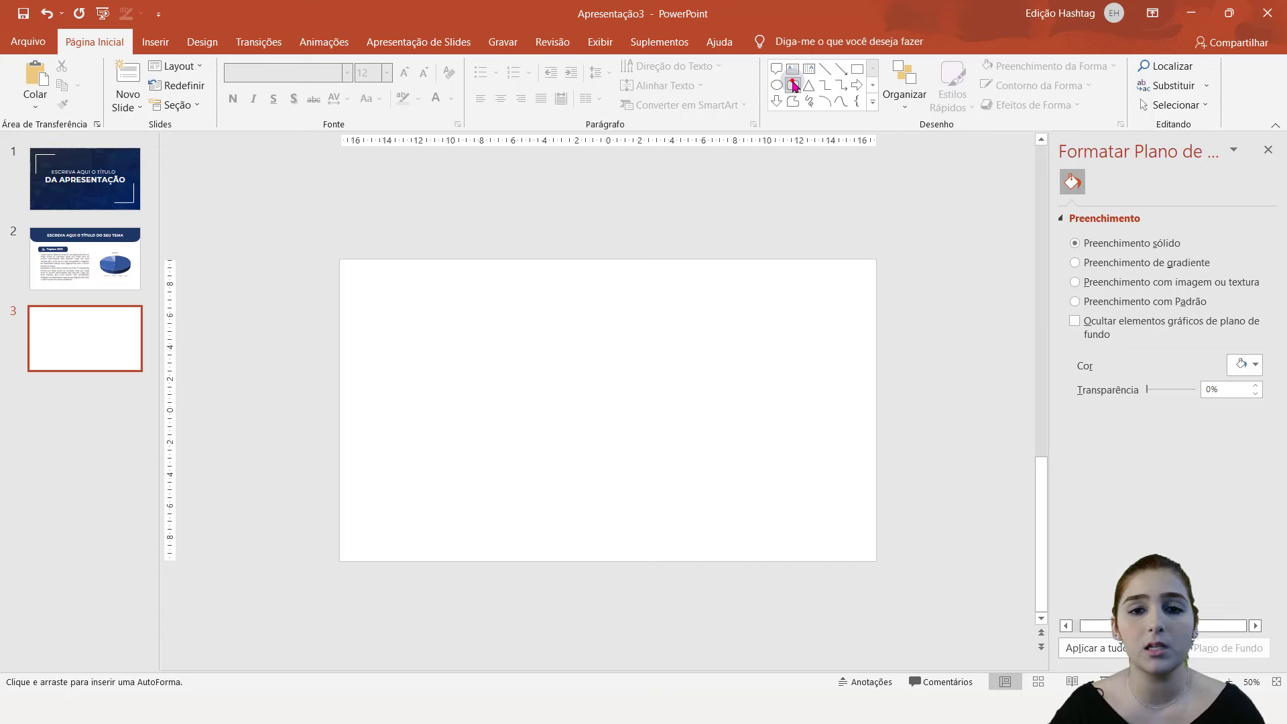
pyautogui.click(793, 85)
pyautogui.click(793, 85)
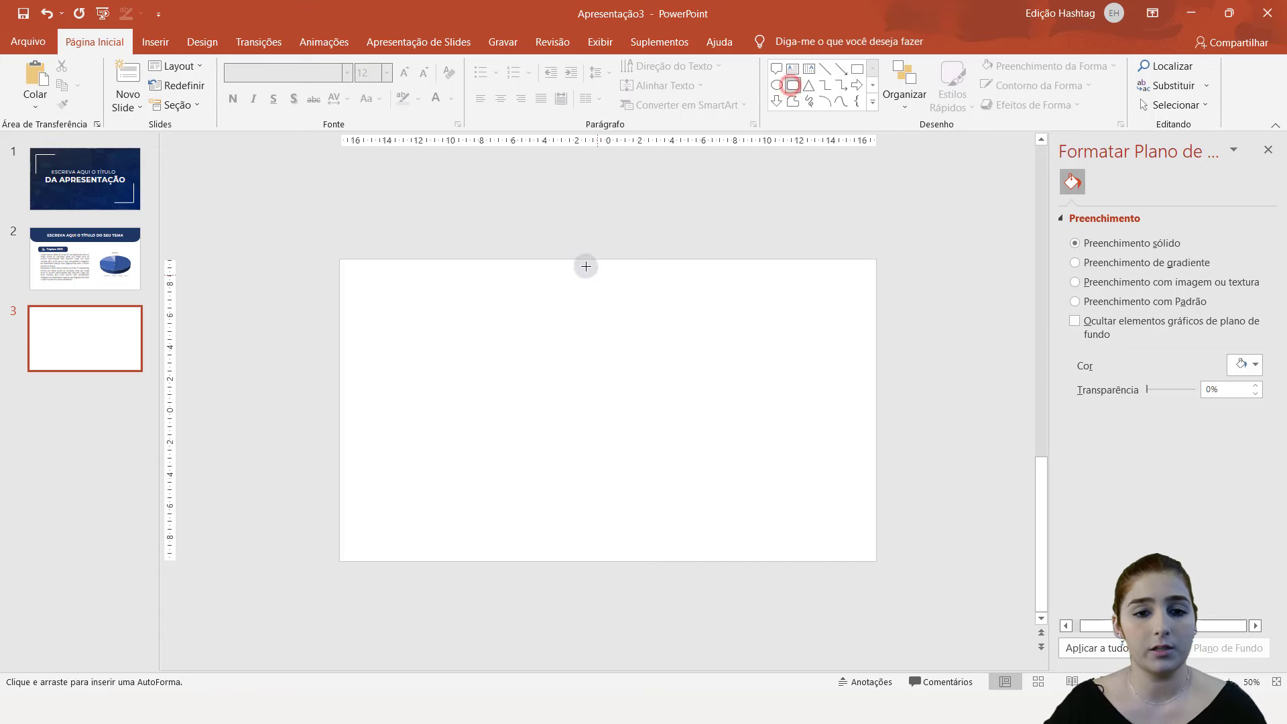
pyautogui.moveTo(582, 259)
pyautogui.mouseDown()
pyautogui.moveTo(906, 591)
pyautogui.moveTo(901, 578)
pyautogui.mouseUp()
pyautogui.moveTo(831, 494); pyautogui.dragTo(775, 485)
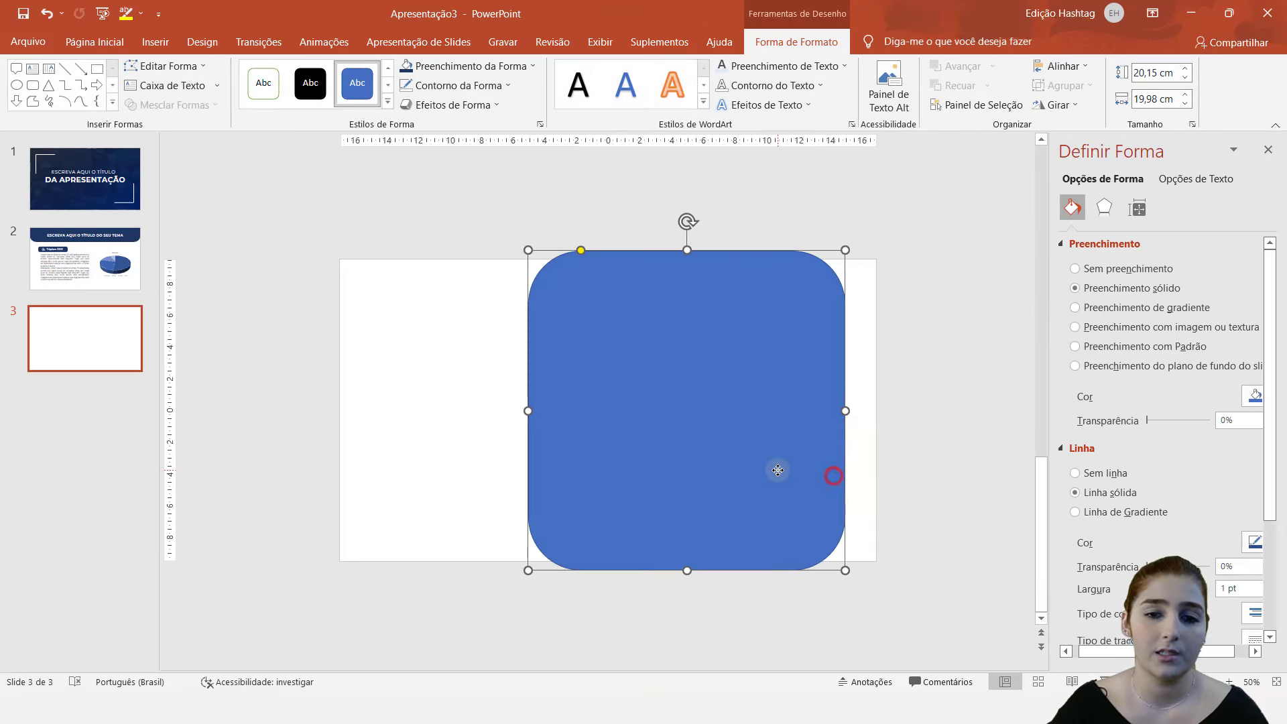
pyautogui.moveTo(845, 412); pyautogui.dragTo(950, 424)
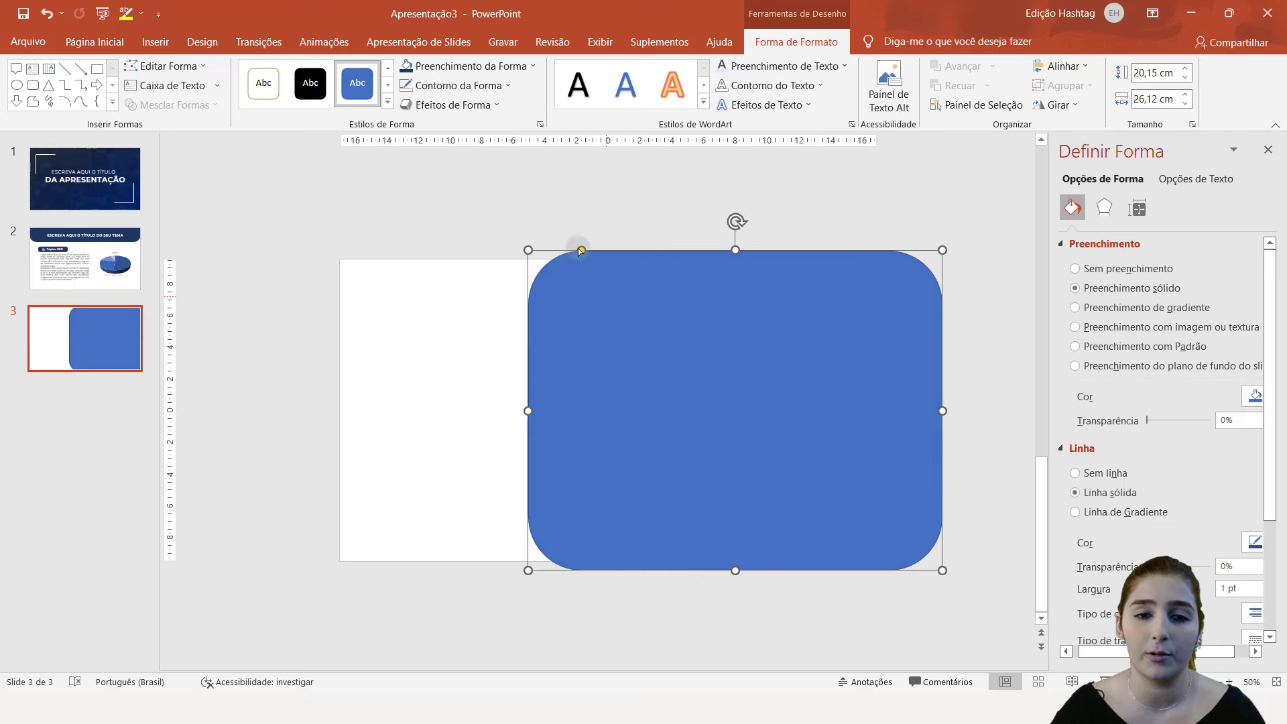
pyautogui.moveTo(584, 250)
pyautogui.mouseDown()
pyautogui.moveTo(596, 279)
pyautogui.moveTo(562, 260)
pyautogui.mouseUp()
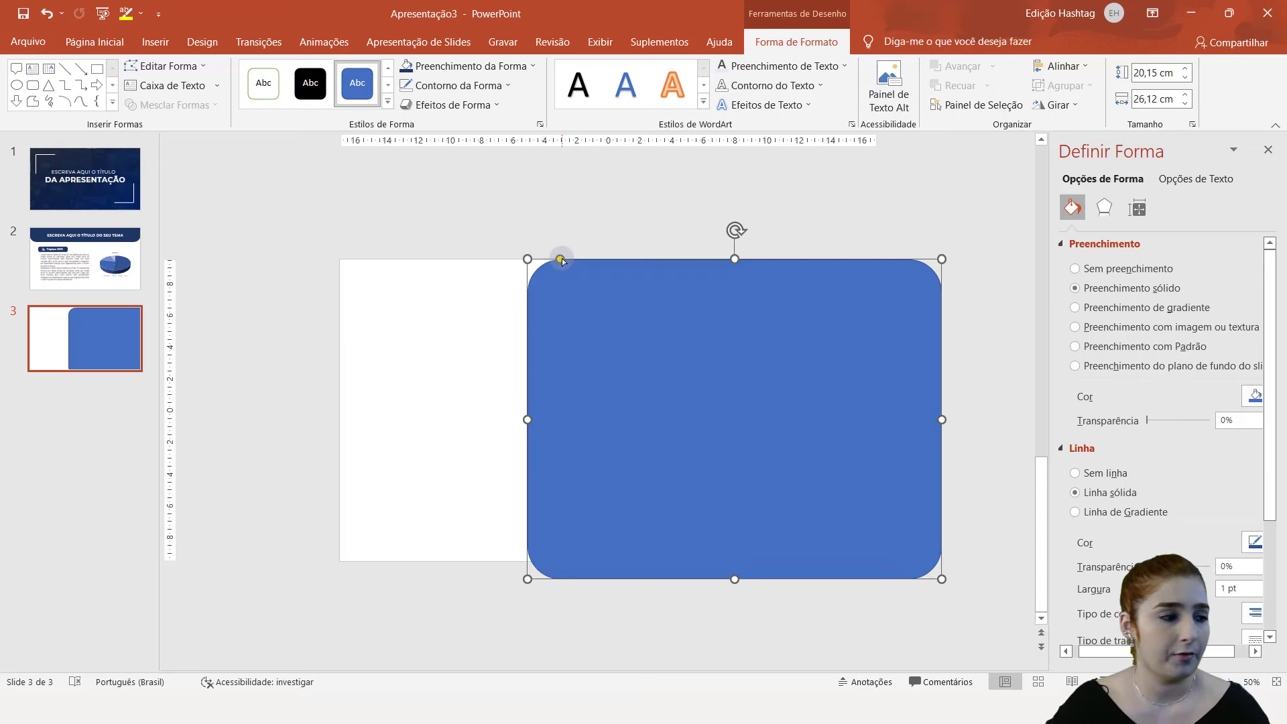
# - Give the rectangle no outline and a dark blue fill, and tweak its corner rounding
pyautogui.click(466, 87)
pyautogui.click(461, 233)
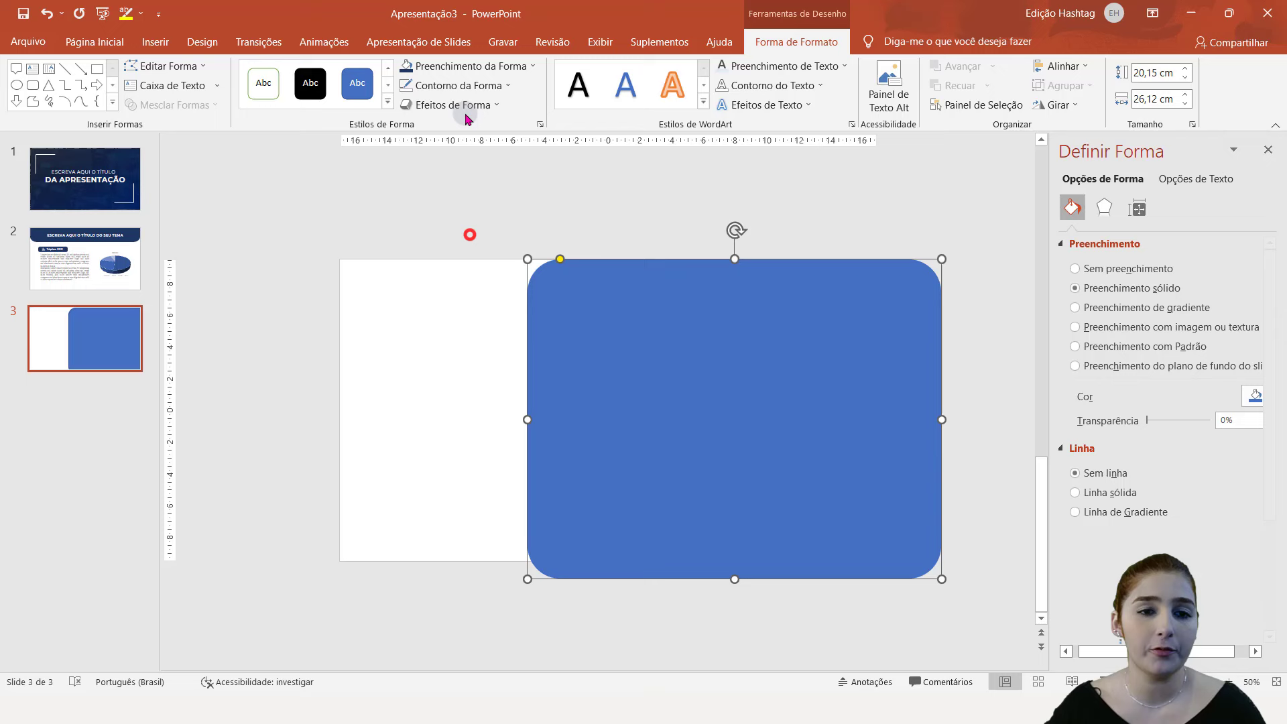
pyautogui.click(467, 67)
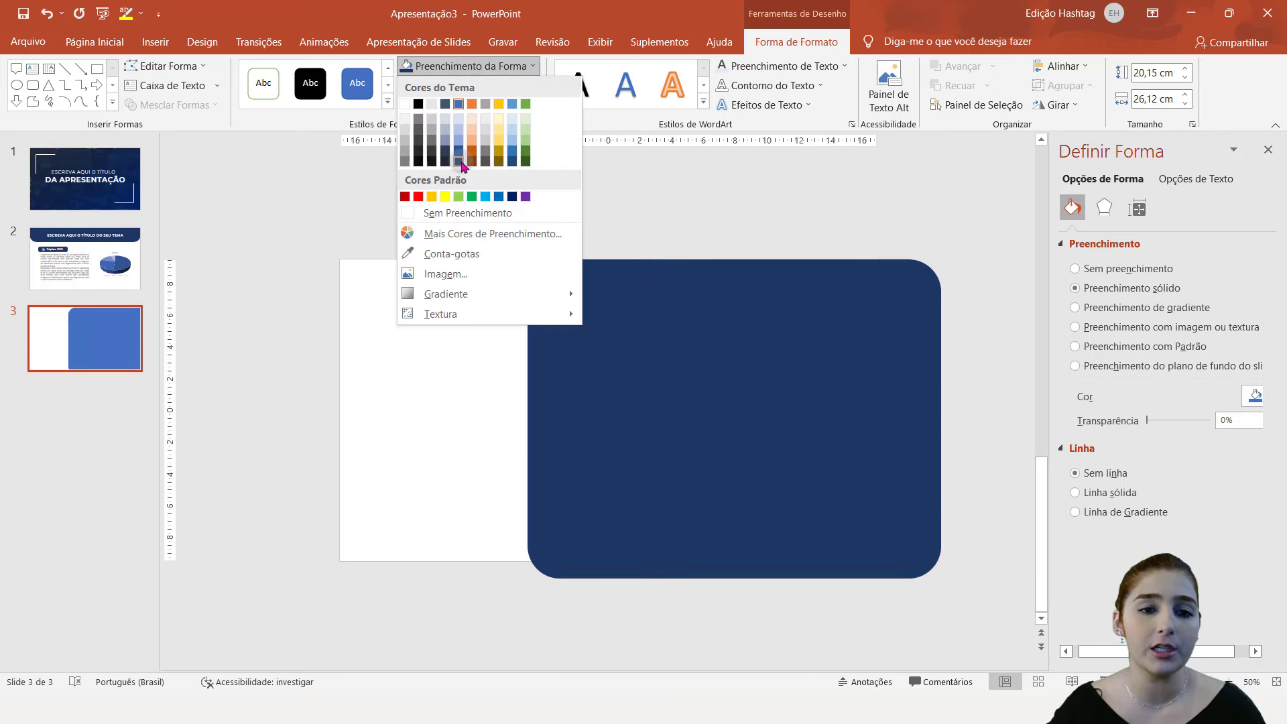
pyautogui.click(459, 162)
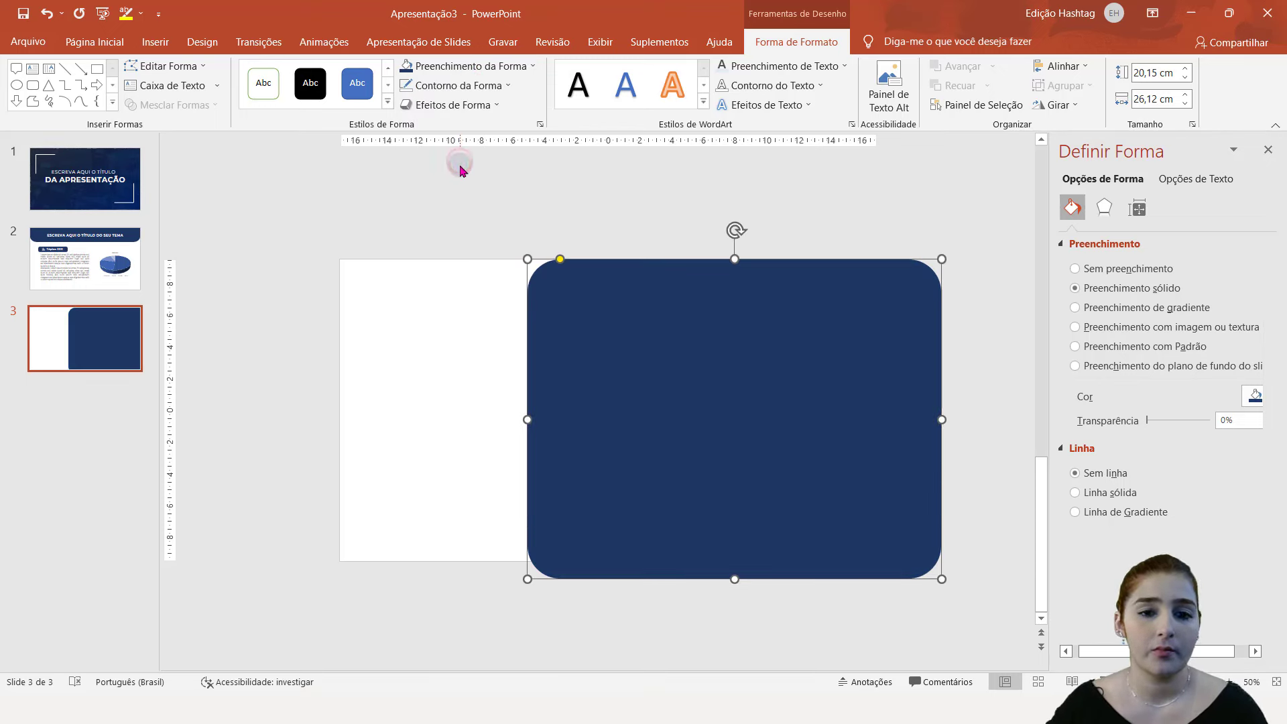
pyautogui.click(634, 231)
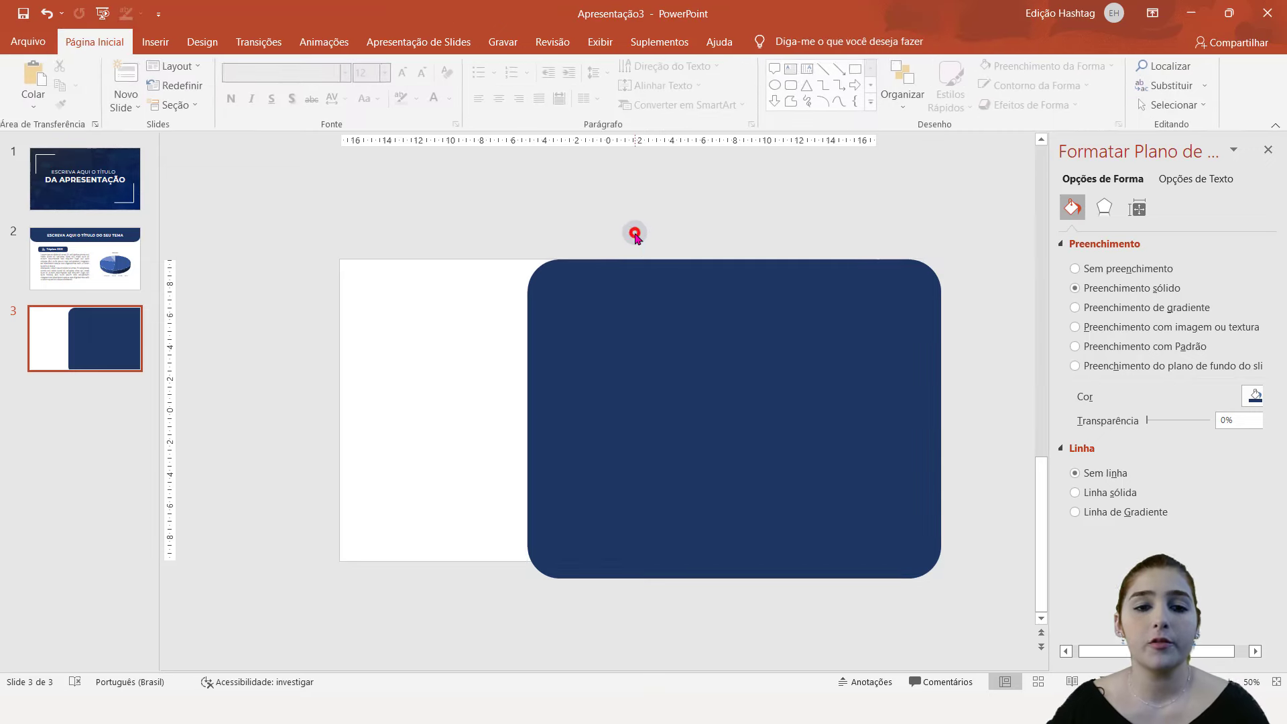
pyautogui.click(629, 285)
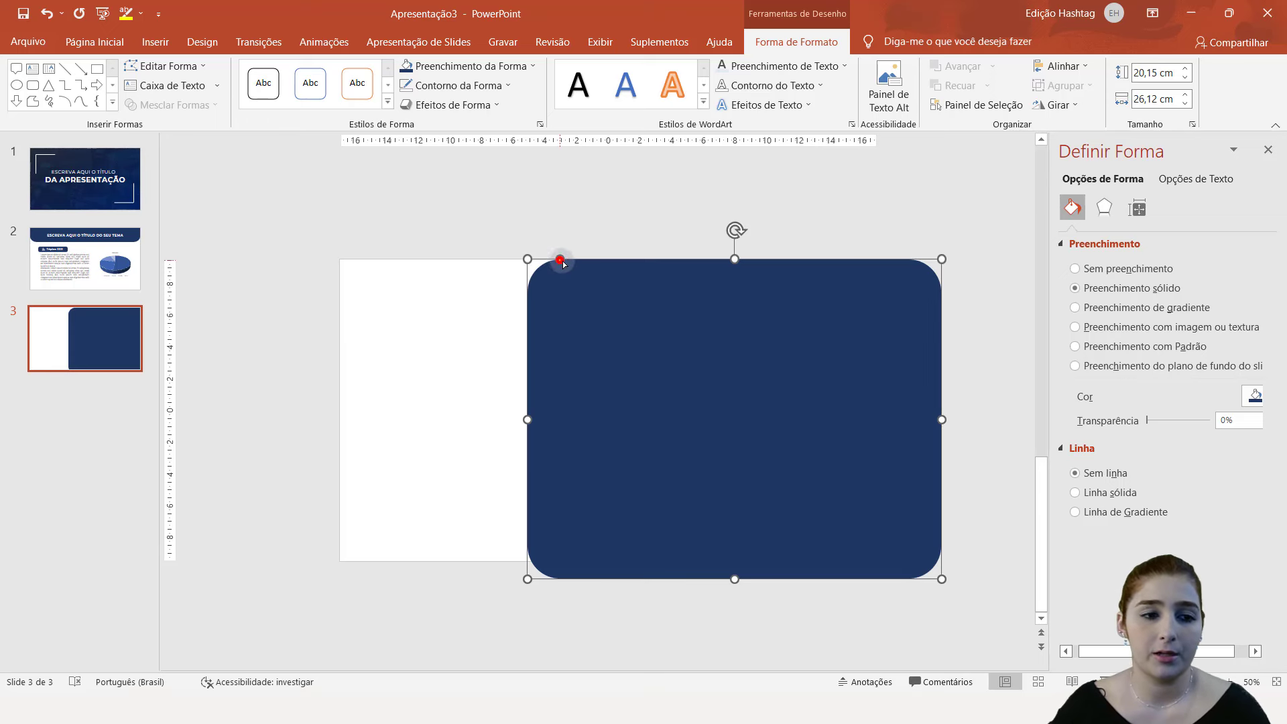
pyautogui.moveTo(560, 260); pyautogui.dragTo(581, 267)
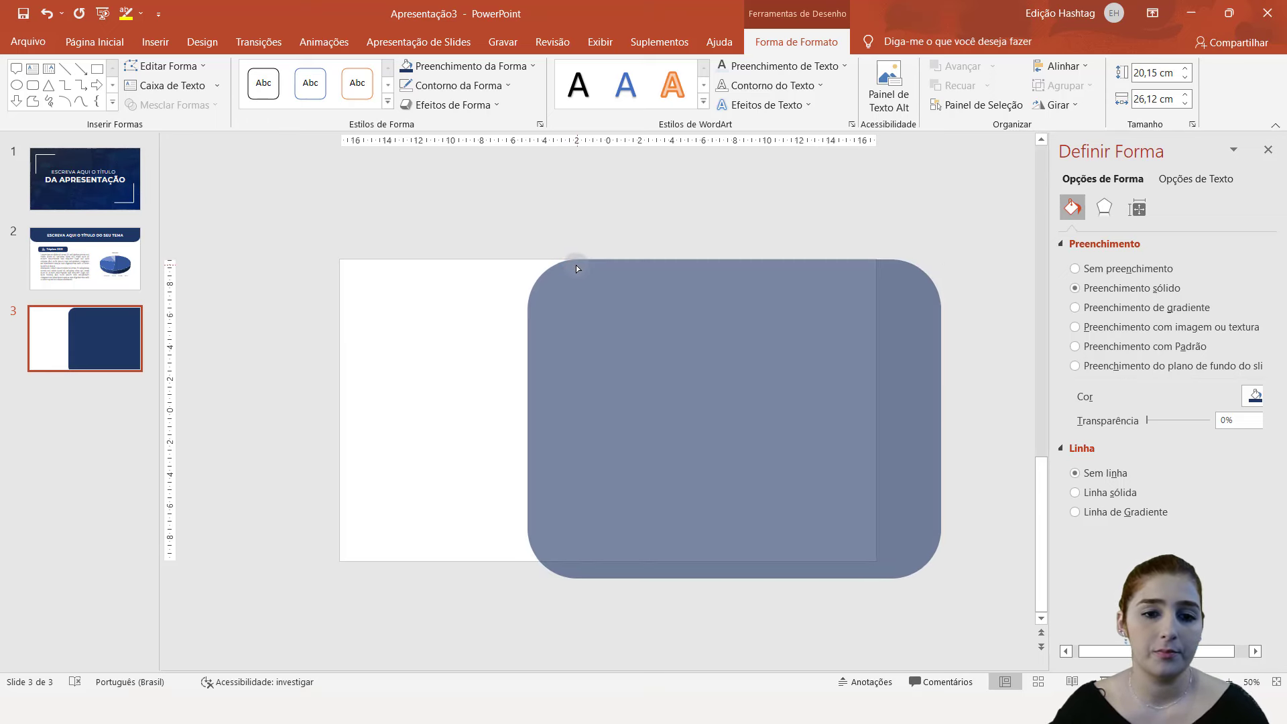
pyautogui.moveTo(581, 267); pyautogui.dragTo(569, 263)
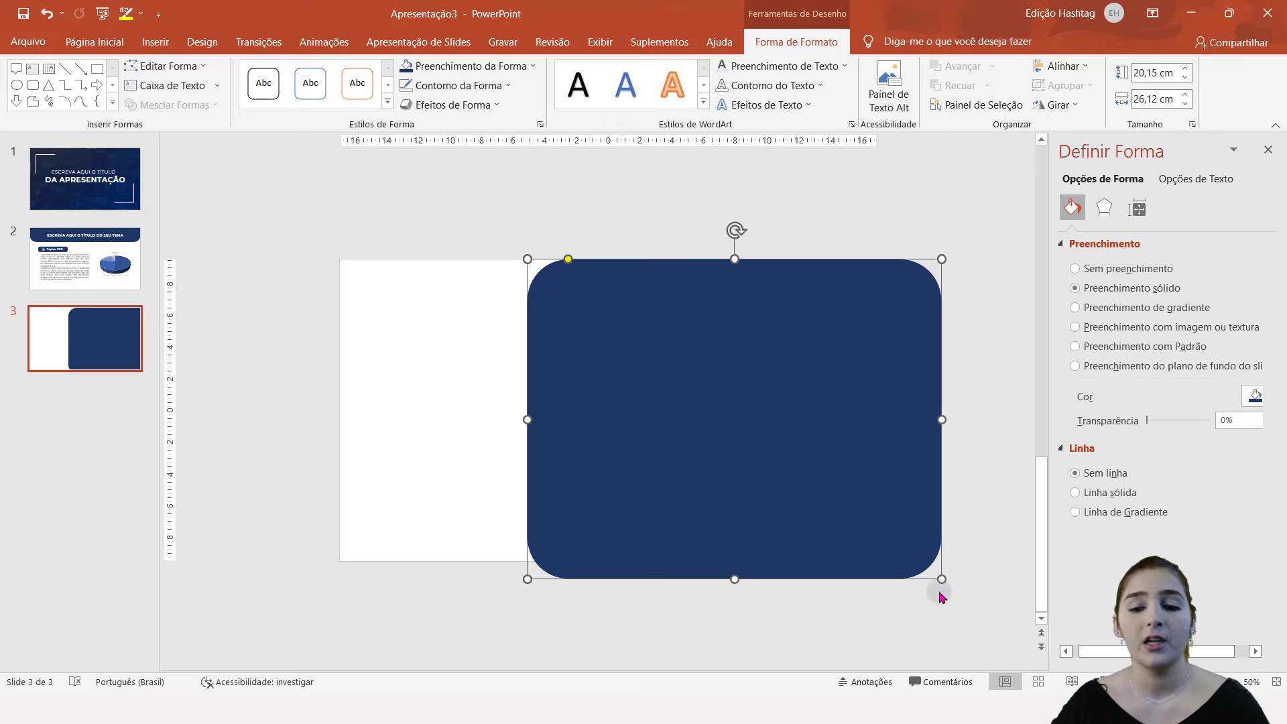
# - Preview slide 3 in slide show, then return to editing
pyautogui.click(1100, 677)
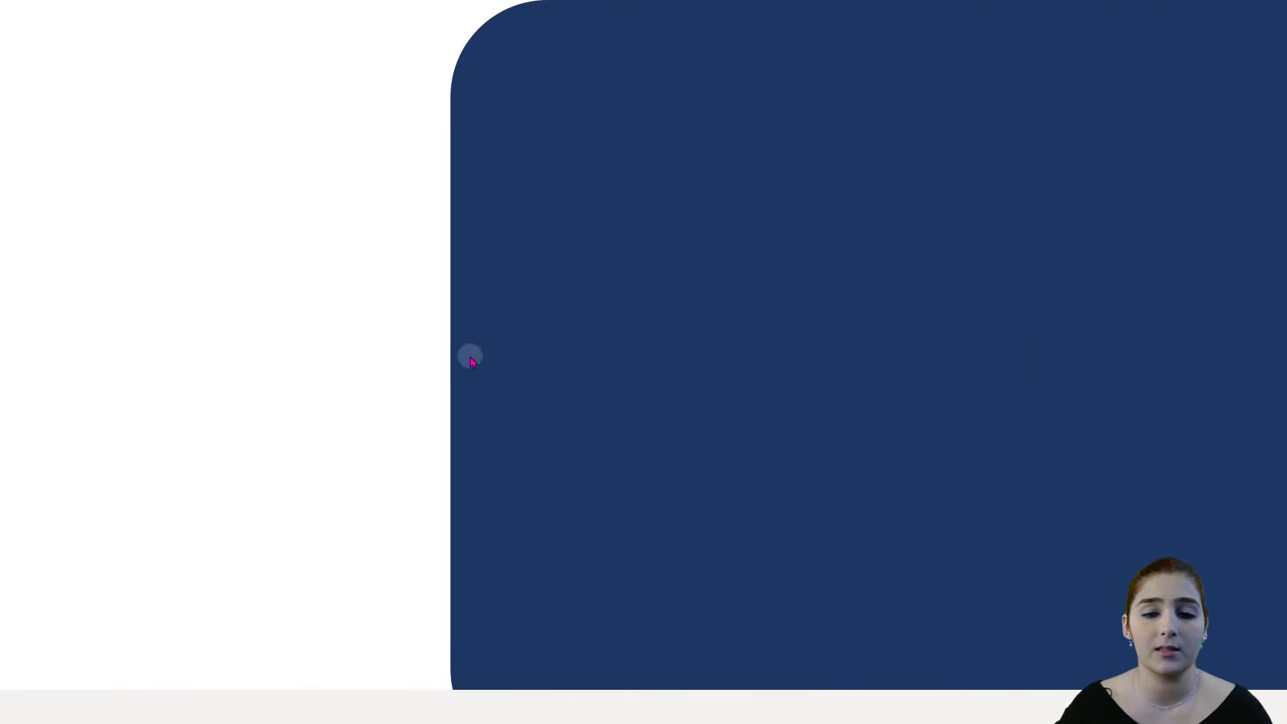
pyautogui.press('Escape')
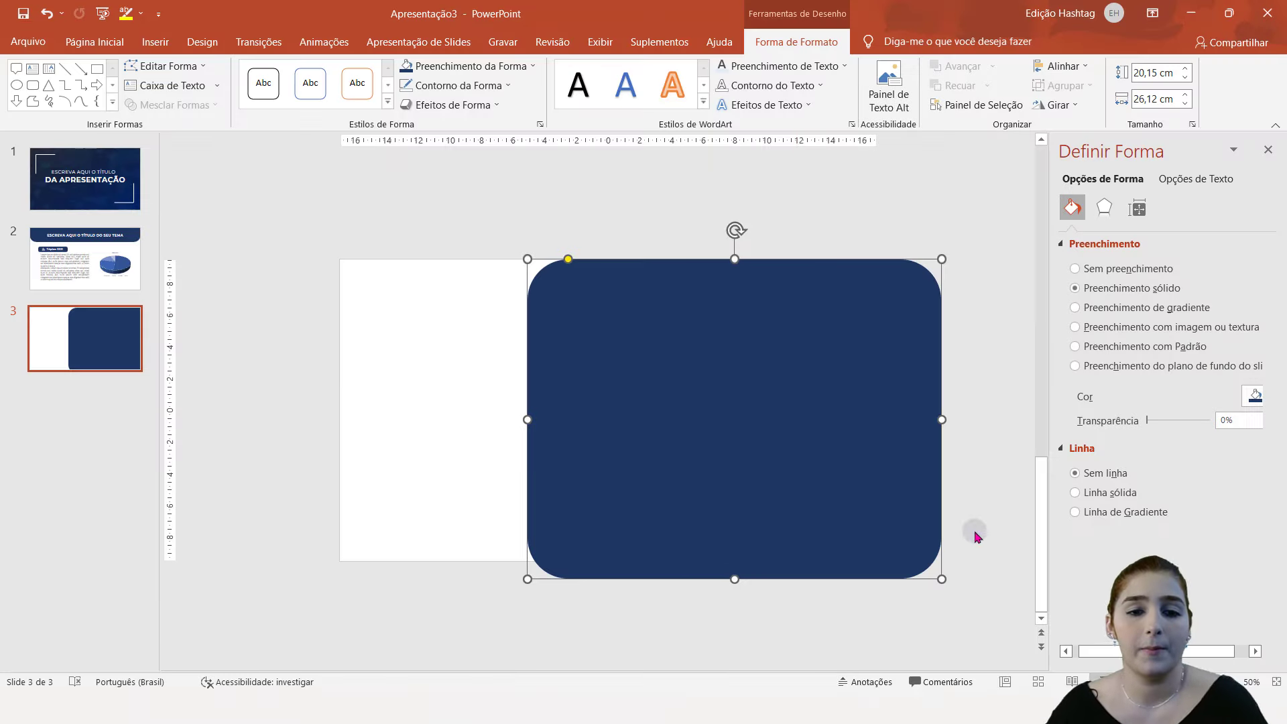
pyautogui.click(675, 157)
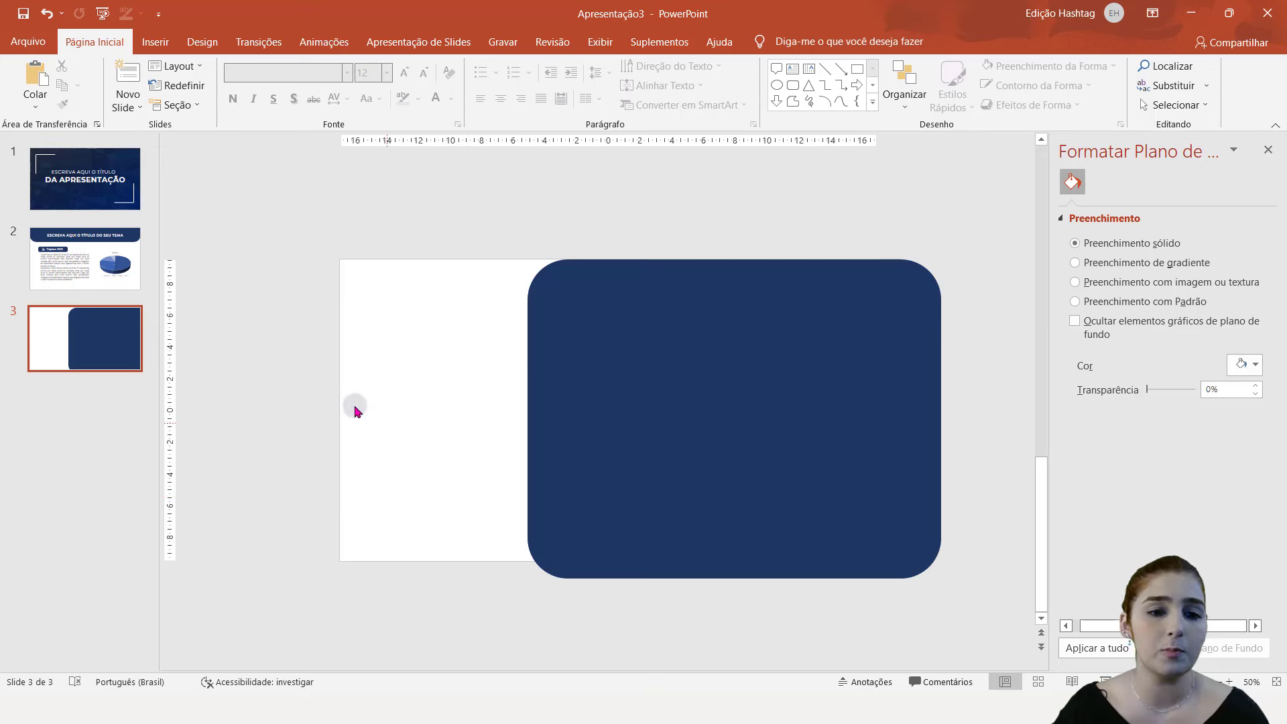
pyautogui.click(331, 316)
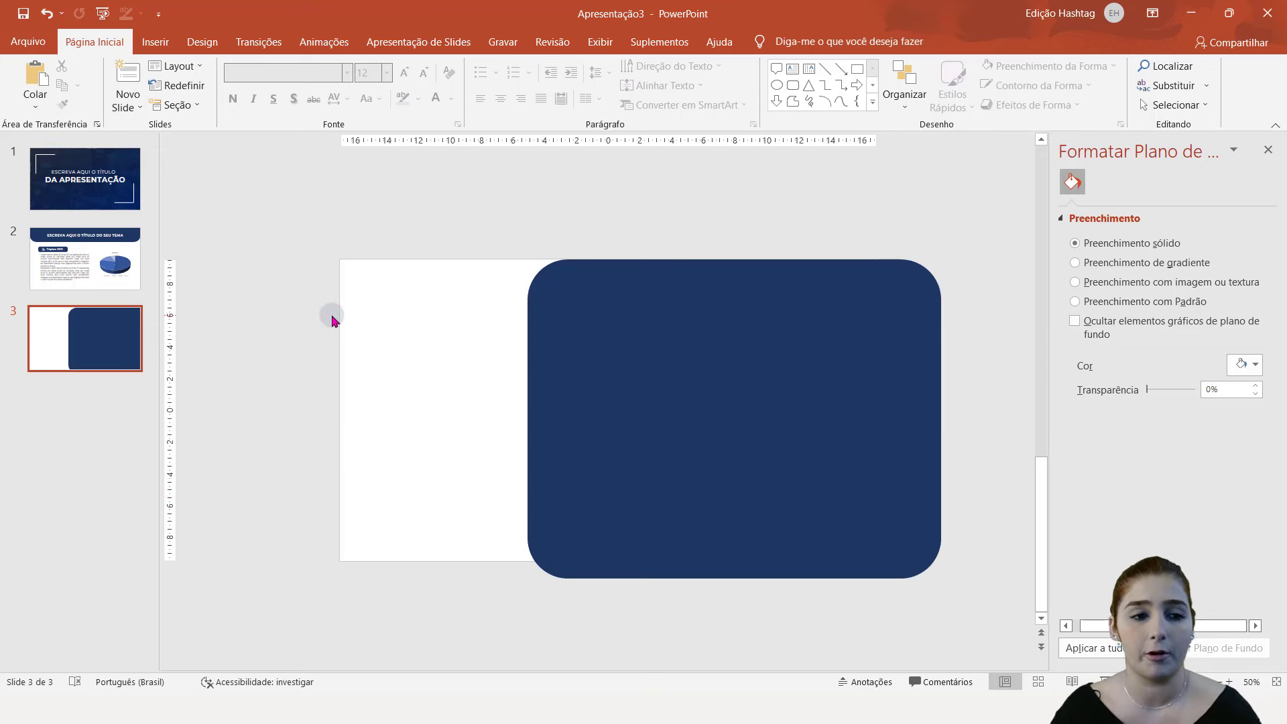
# - Draw a text box near the top of the blue panel on slide 3
pyautogui.click(101, 253)
pyautogui.click(129, 315)
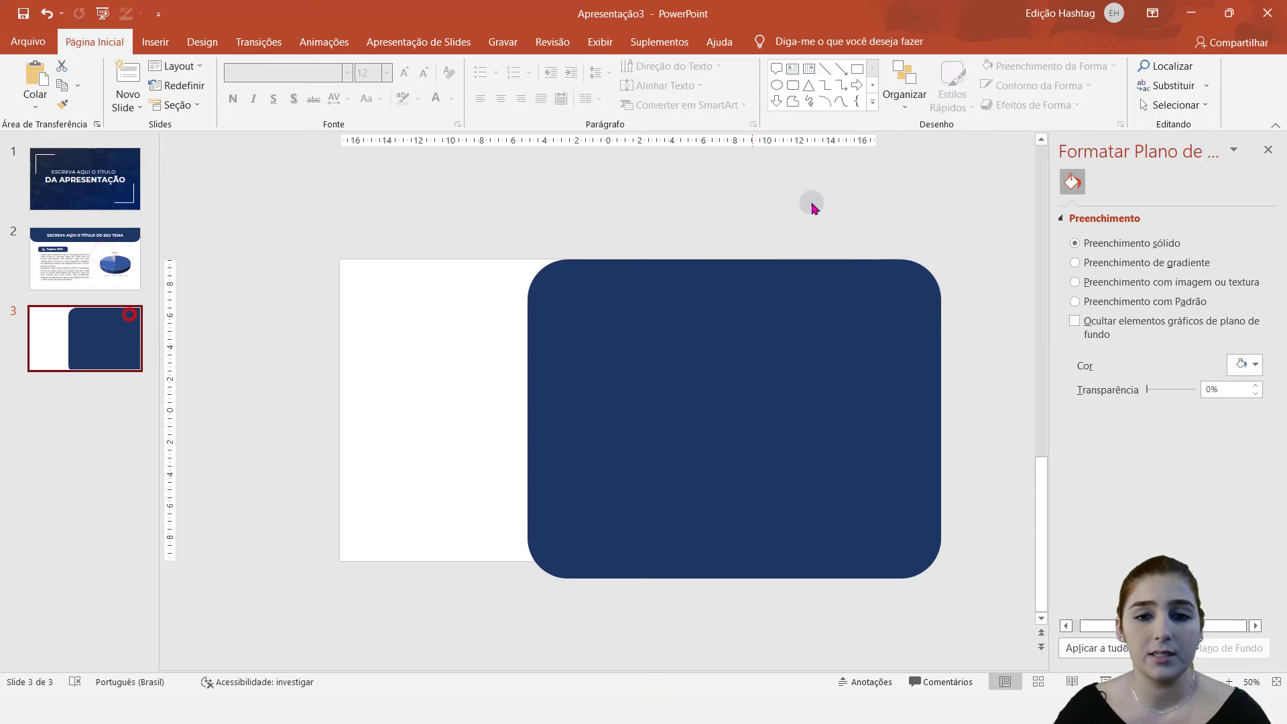
pyautogui.click(793, 68)
pyautogui.moveTo(590, 284); pyautogui.dragTo(888, 391)
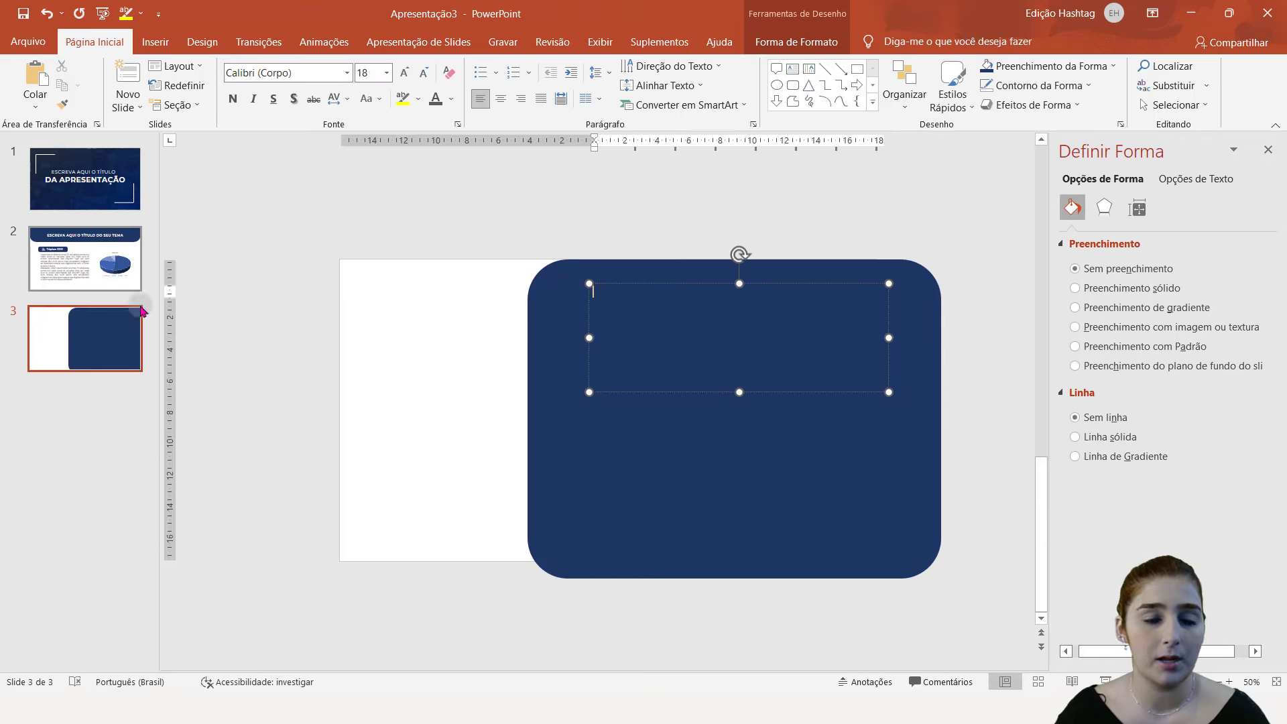
# - Copy the title from the Gabarito deck and paste it into the new text box
pyautogui.click(601, 601)
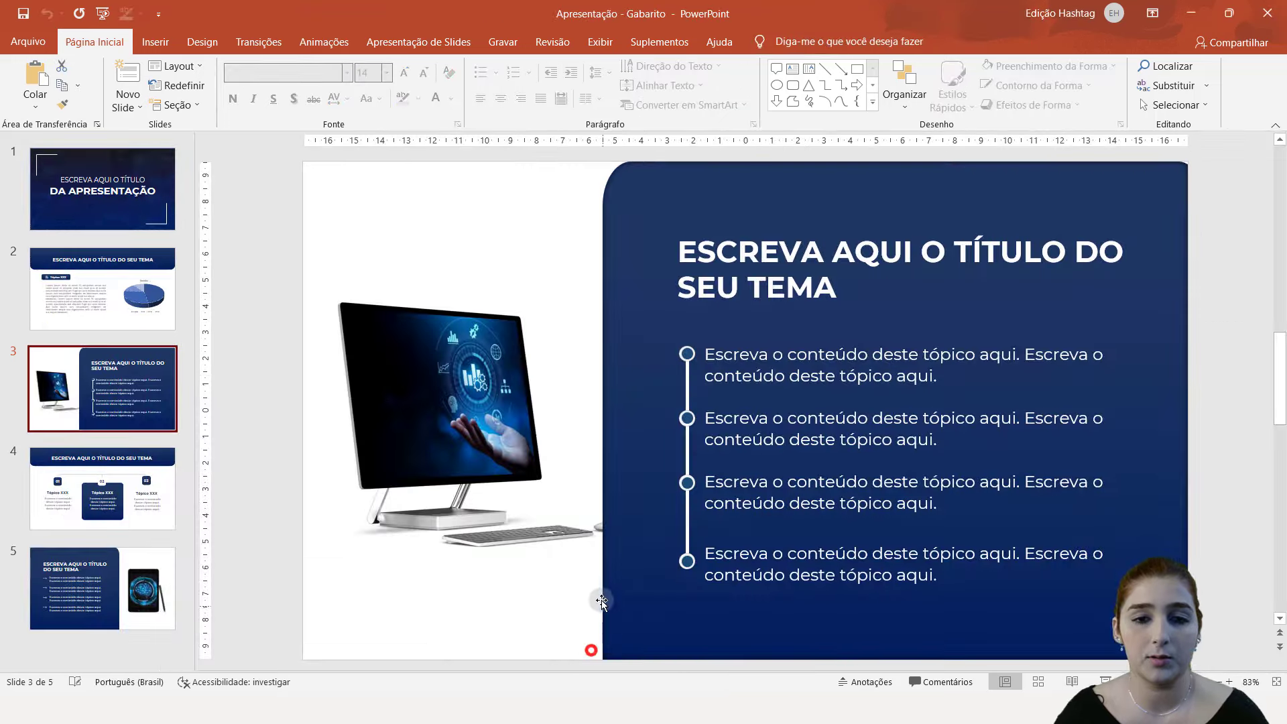
pyautogui.tripleClick(764, 289)
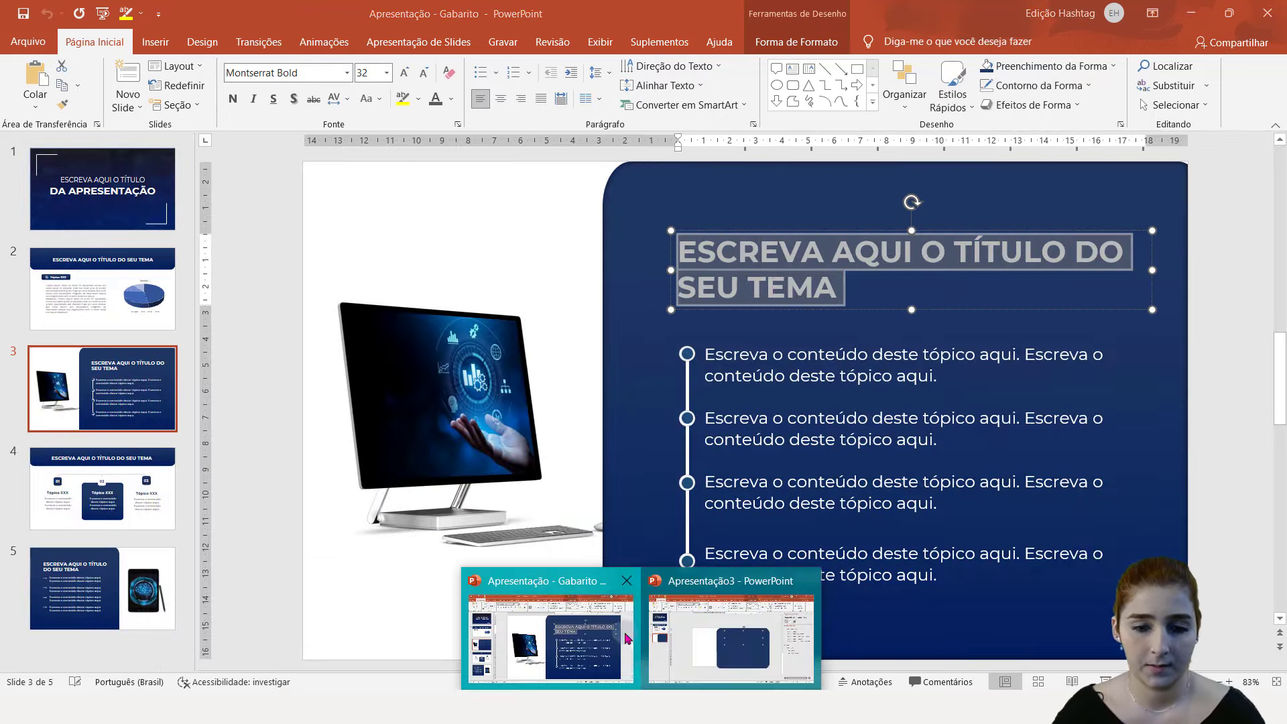
pyautogui.click(719, 626)
pyautogui.write('ESCREVA AQUI O TÍTULO DO SEU TEMA')
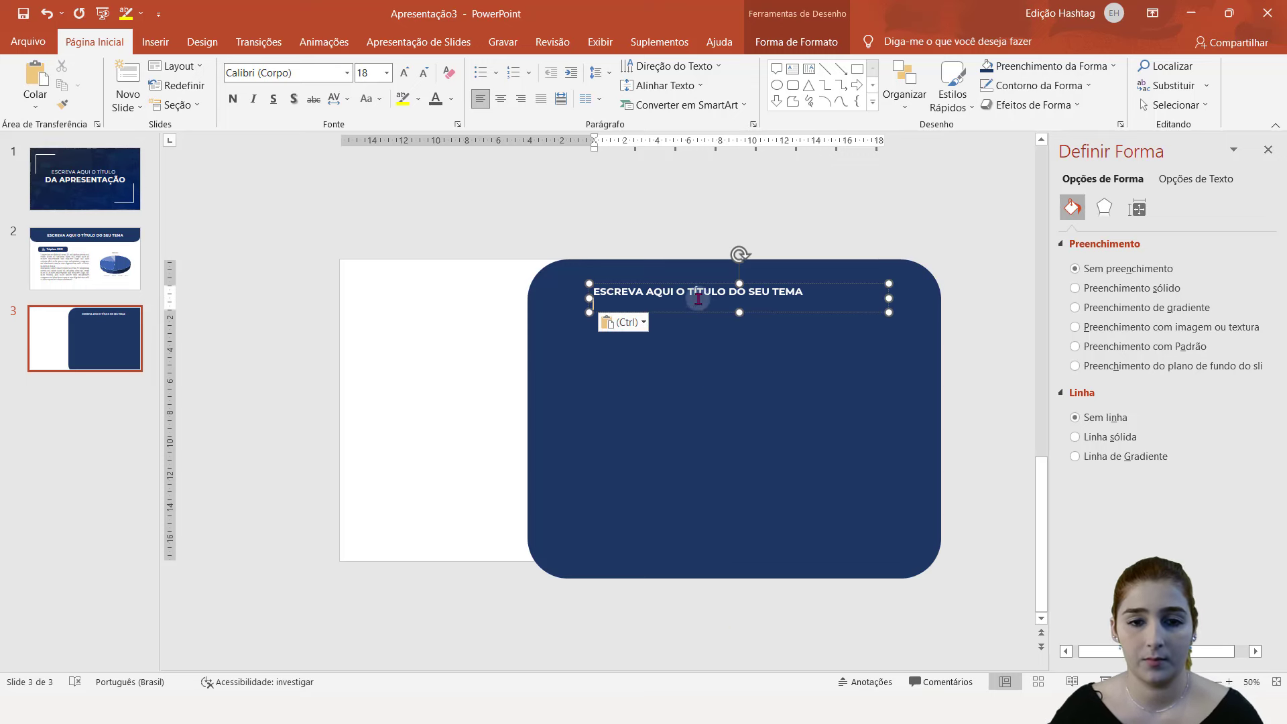
# - Set the title to 32 pt and narrow its box so it wraps onto two lines
pyautogui.tripleClick(708, 292)
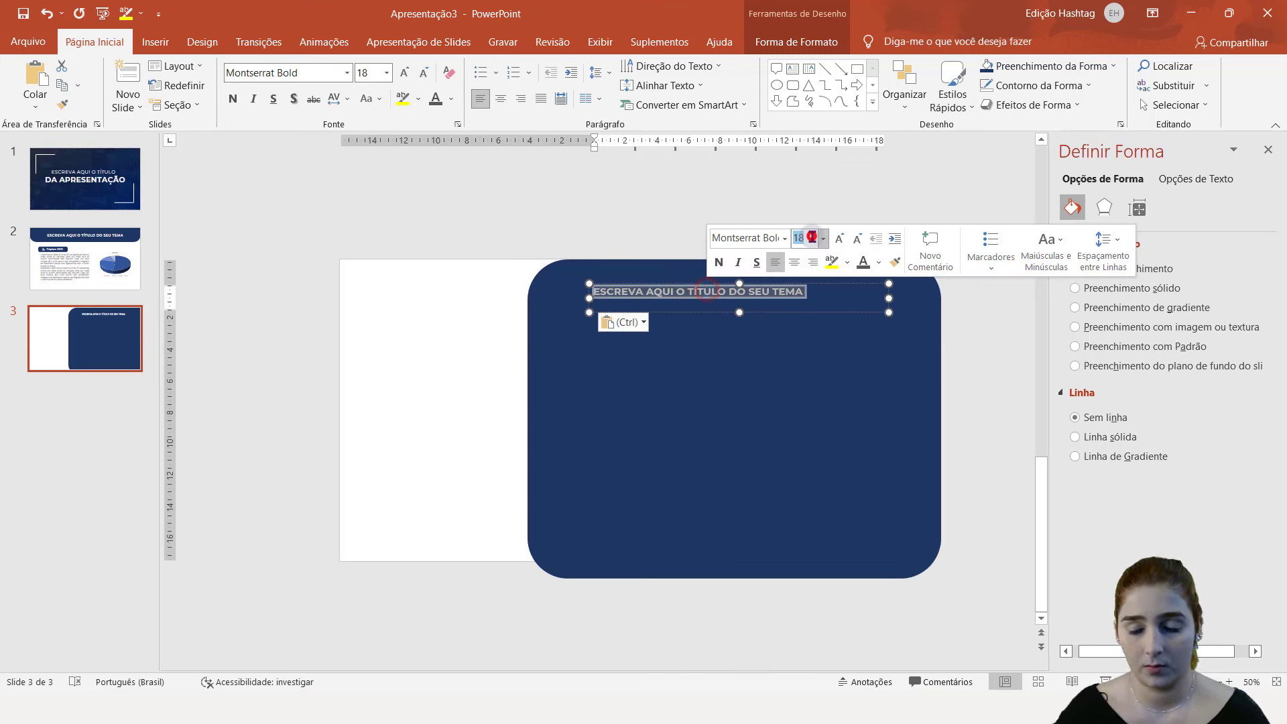
pyautogui.write('2')
pyautogui.press('Return')
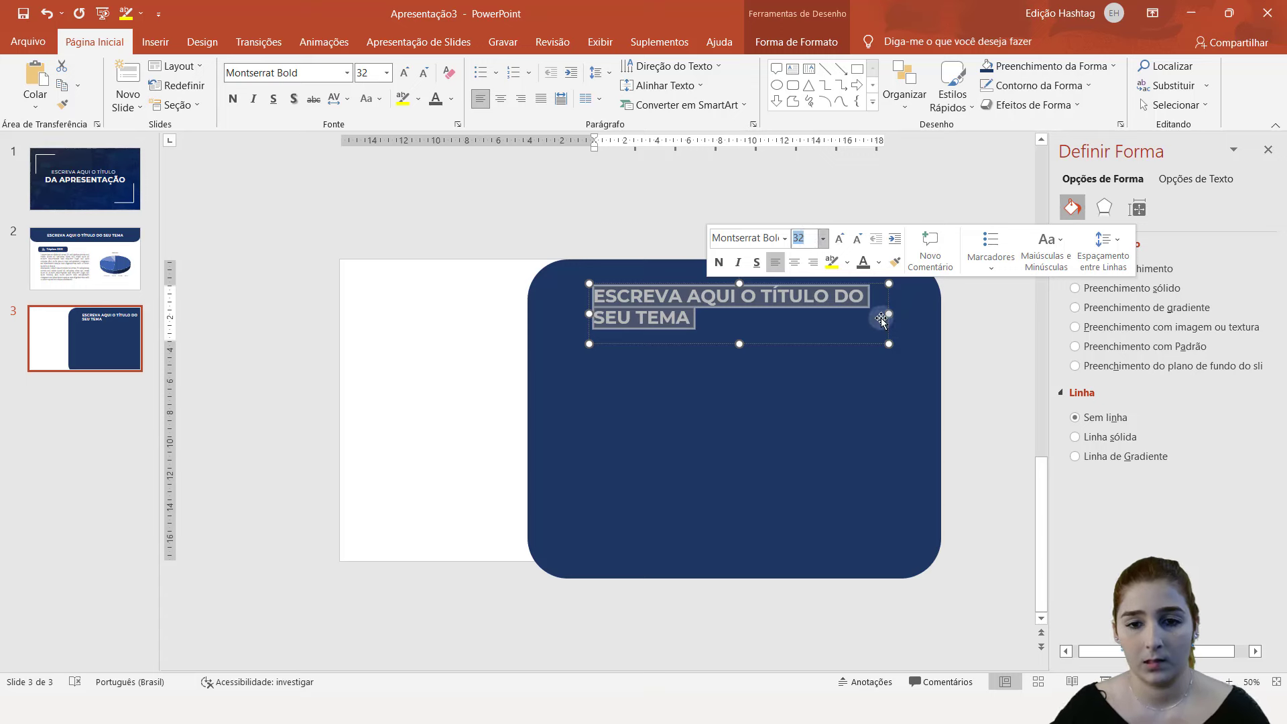
pyautogui.moveTo(883, 315); pyautogui.dragTo(839, 298)
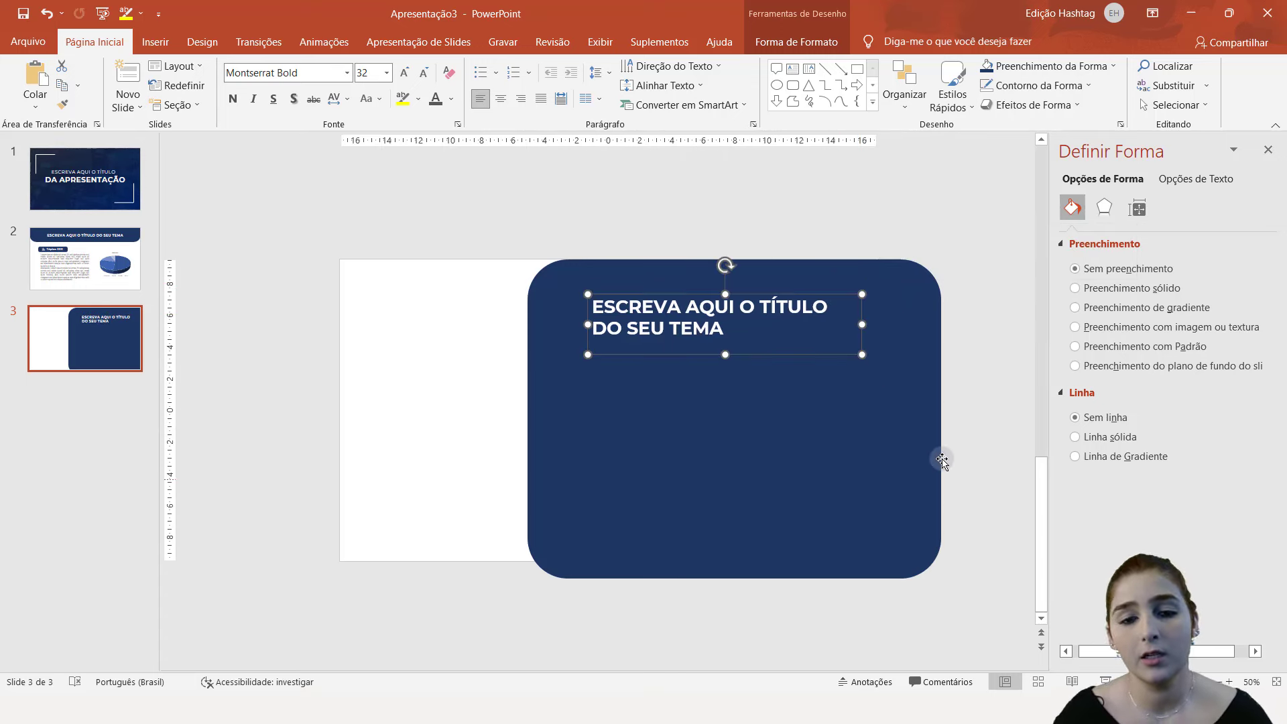
pyautogui.click(992, 427)
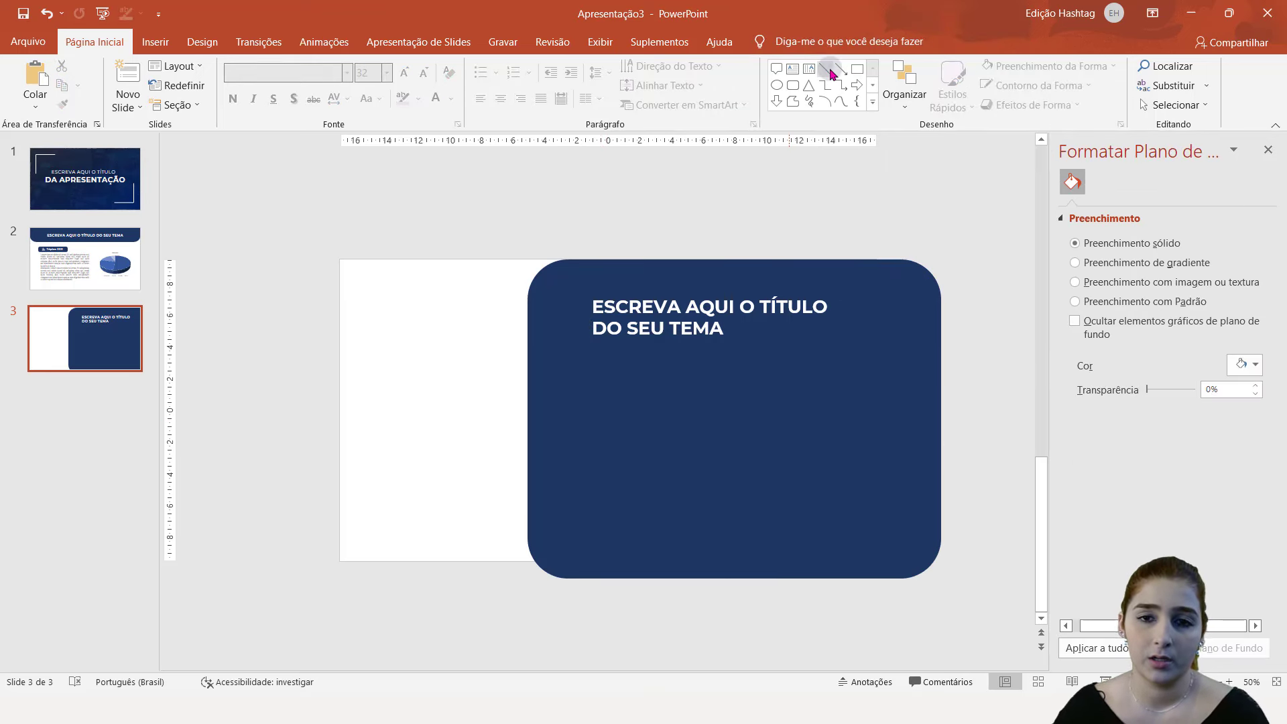
# - Draw a vertical line down the blue panel below the title
pyautogui.click(830, 71)
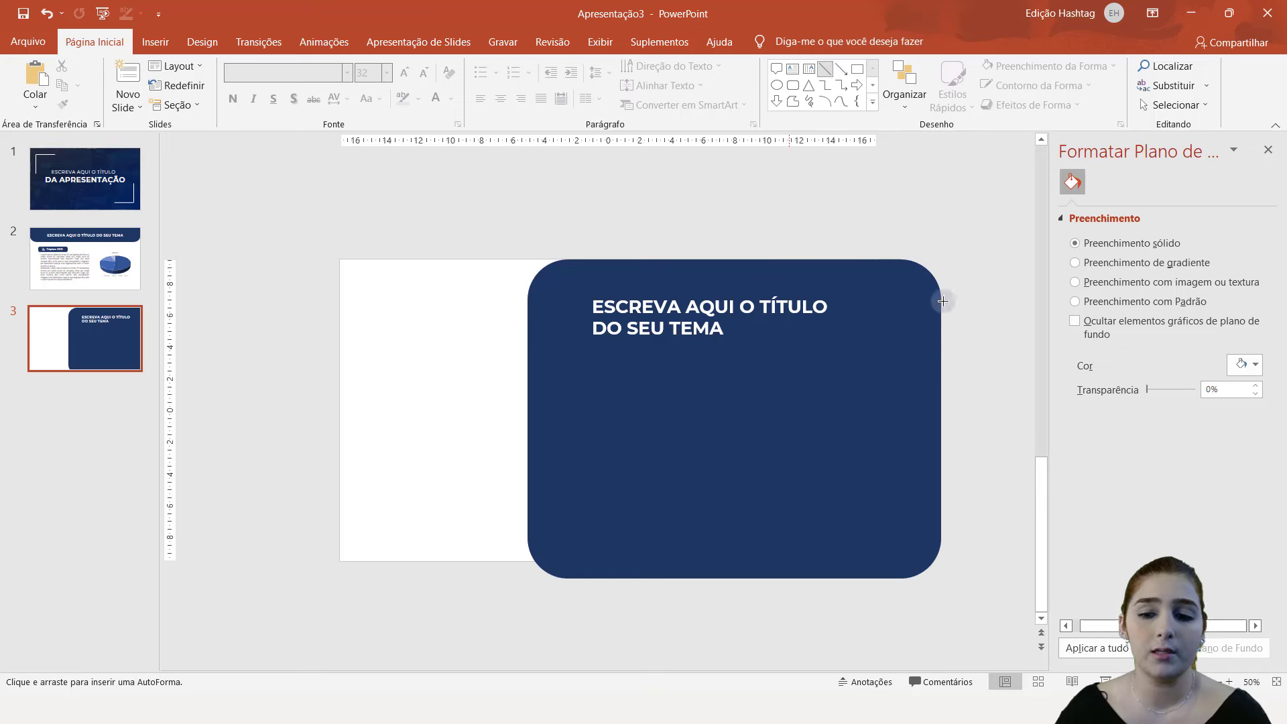
pyautogui.keyDown('ctrl'); pyautogui.scroll(3, 797, 479); pyautogui.keyUp('ctrl')
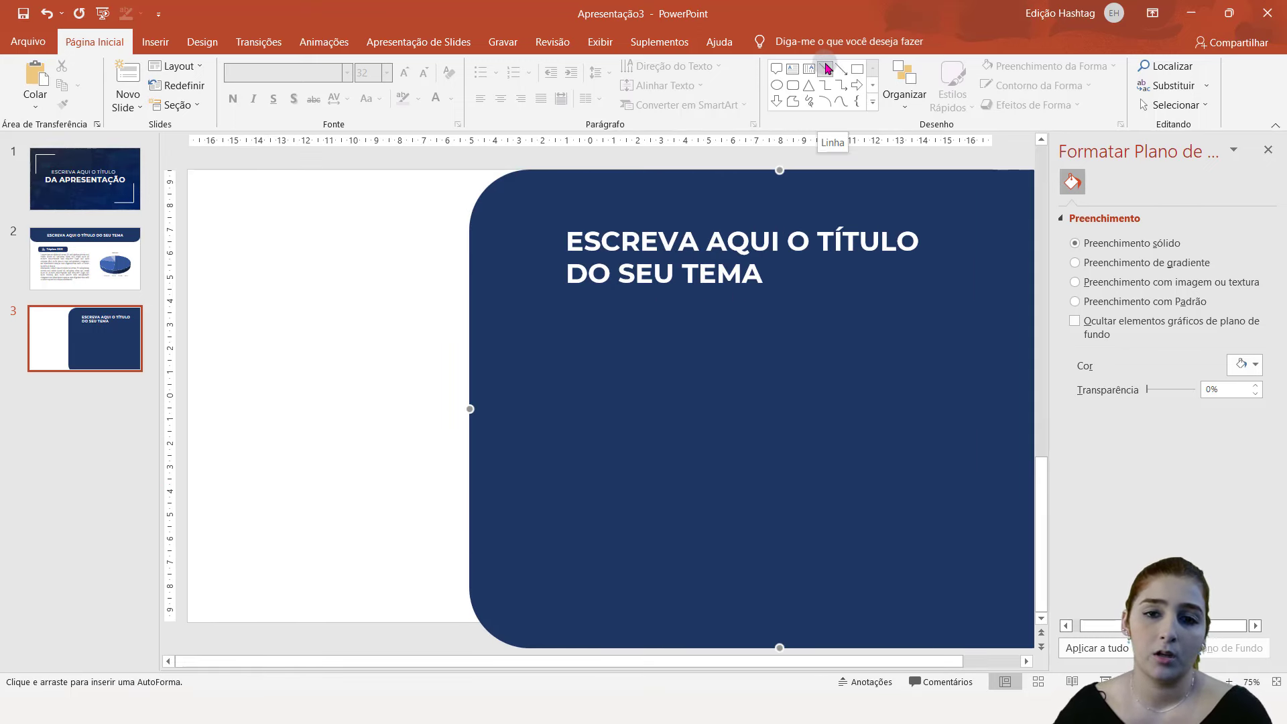
pyautogui.click(828, 73)
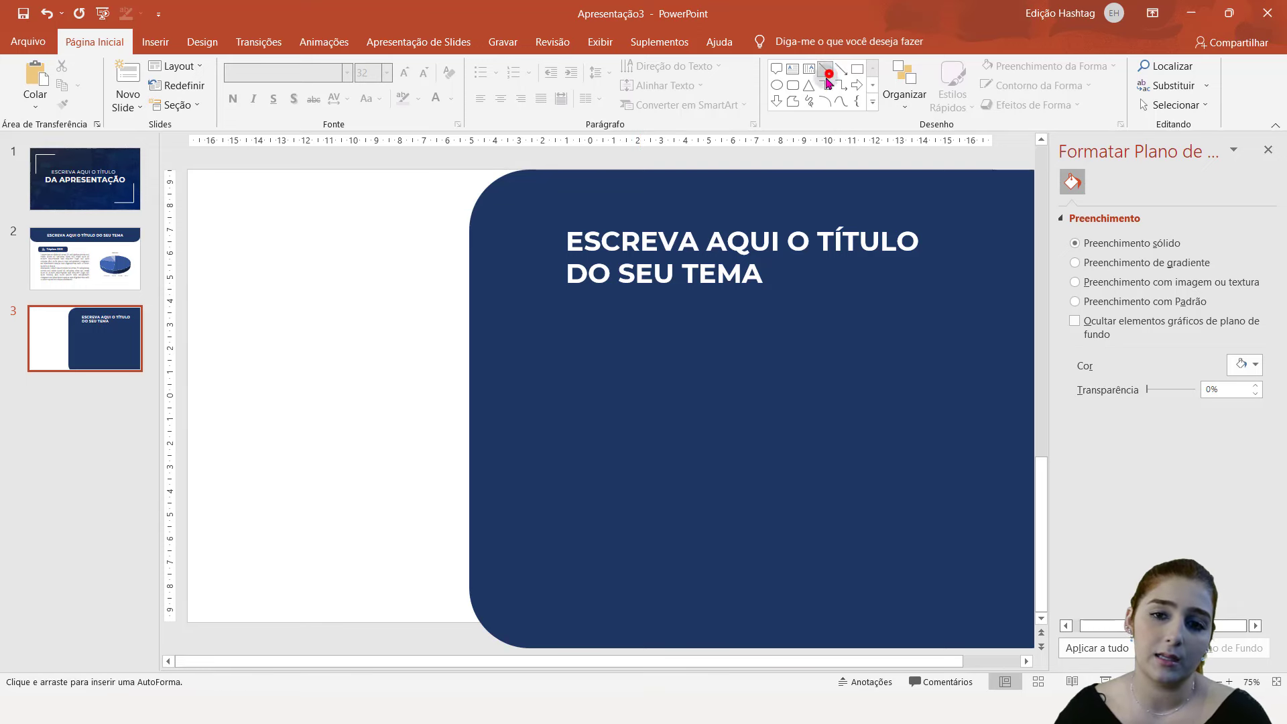
pyautogui.moveTo(569, 315); pyautogui.dragTo(569, 545)
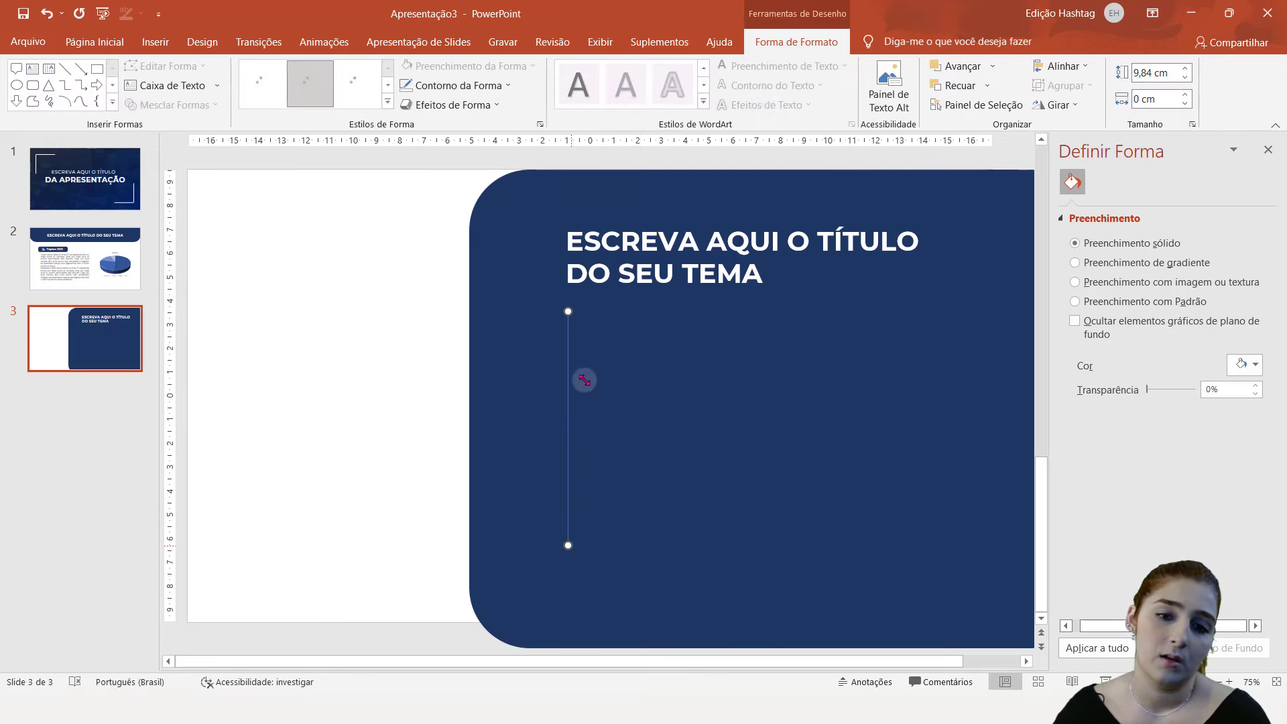
# - Make the vertical line 3 pt thick and white
pyautogui.click(447, 92)
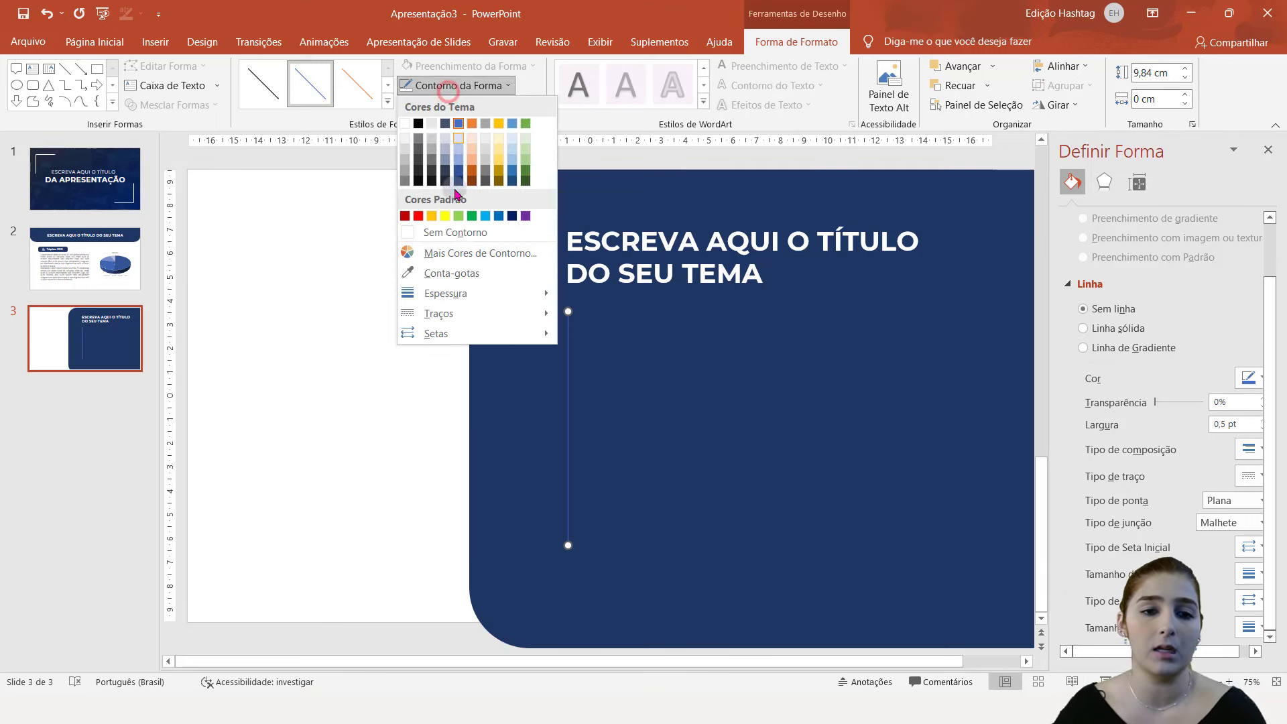
pyautogui.moveTo(473, 293)
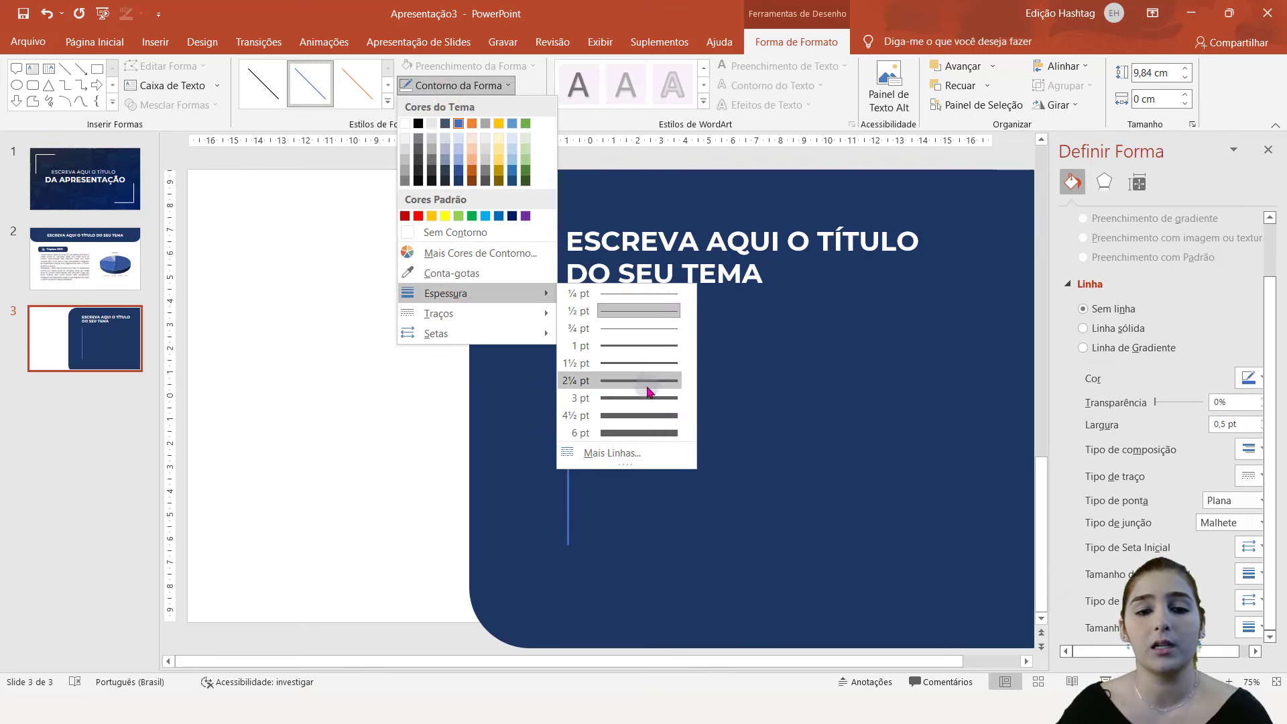
pyautogui.click(651, 401)
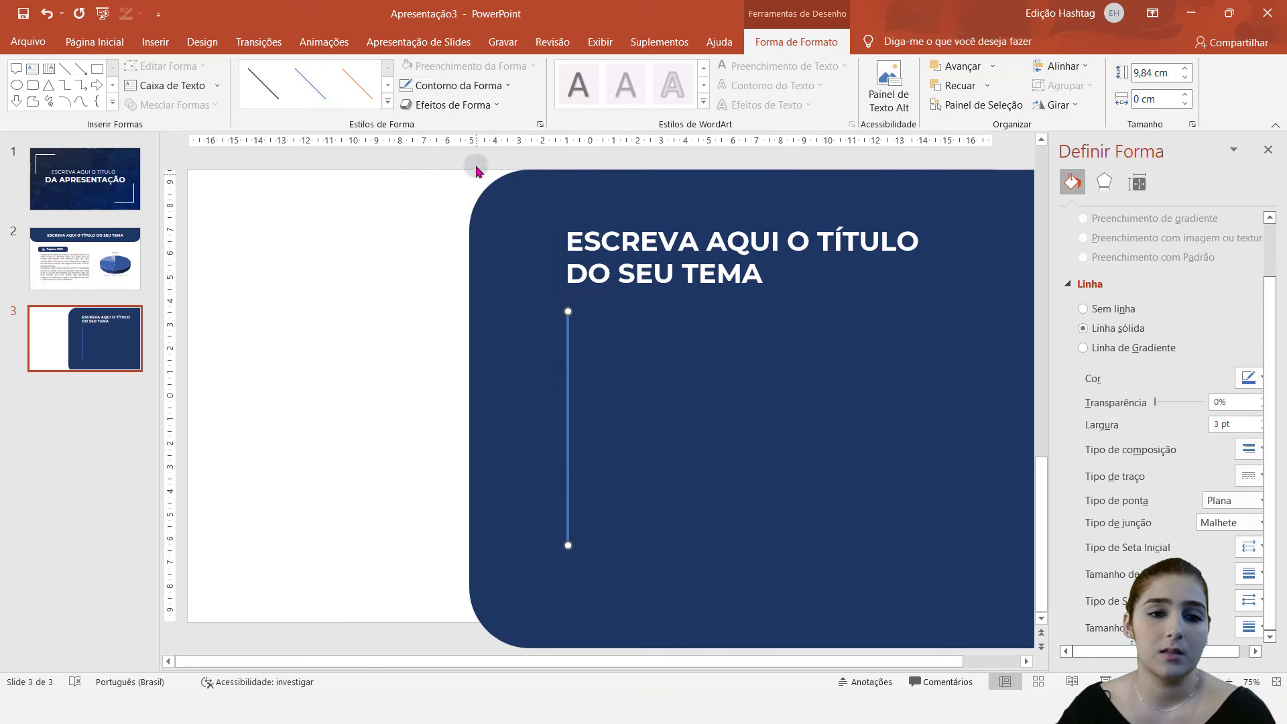
pyautogui.click(449, 92)
pyautogui.click(403, 124)
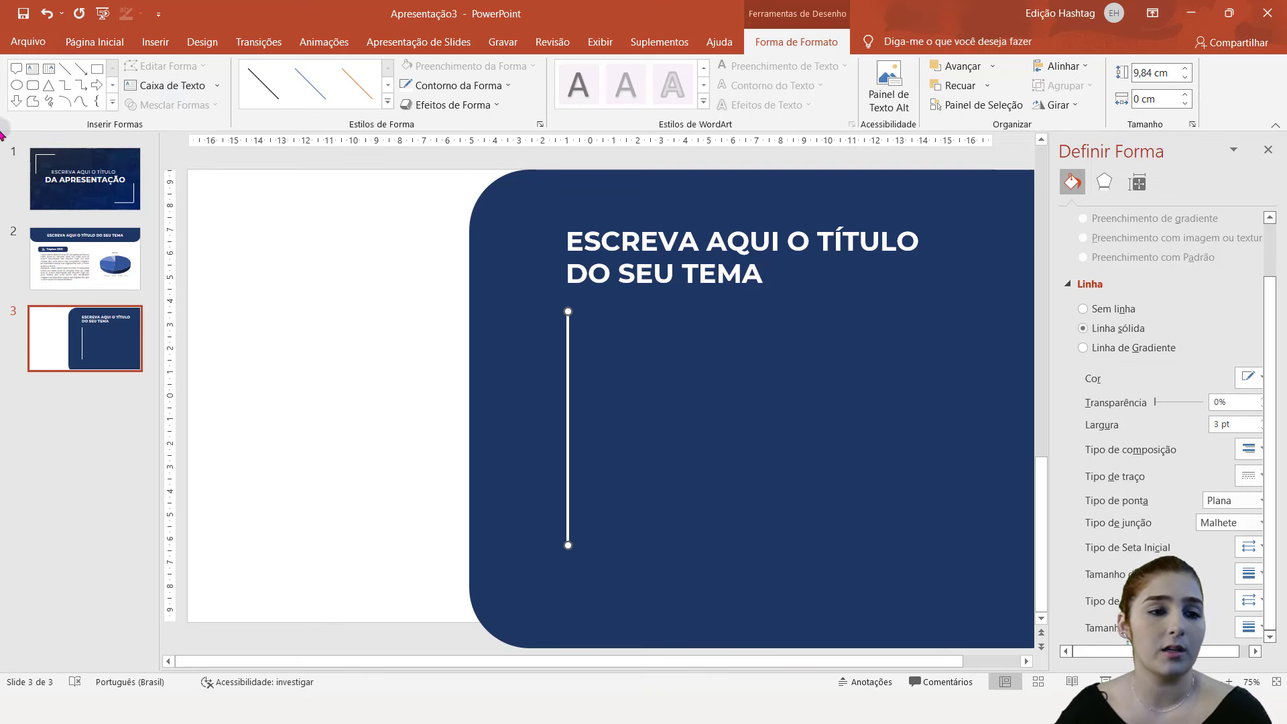
# - Draw a small circle at the line's top with no outline and a white fill
pyautogui.click(16, 88)
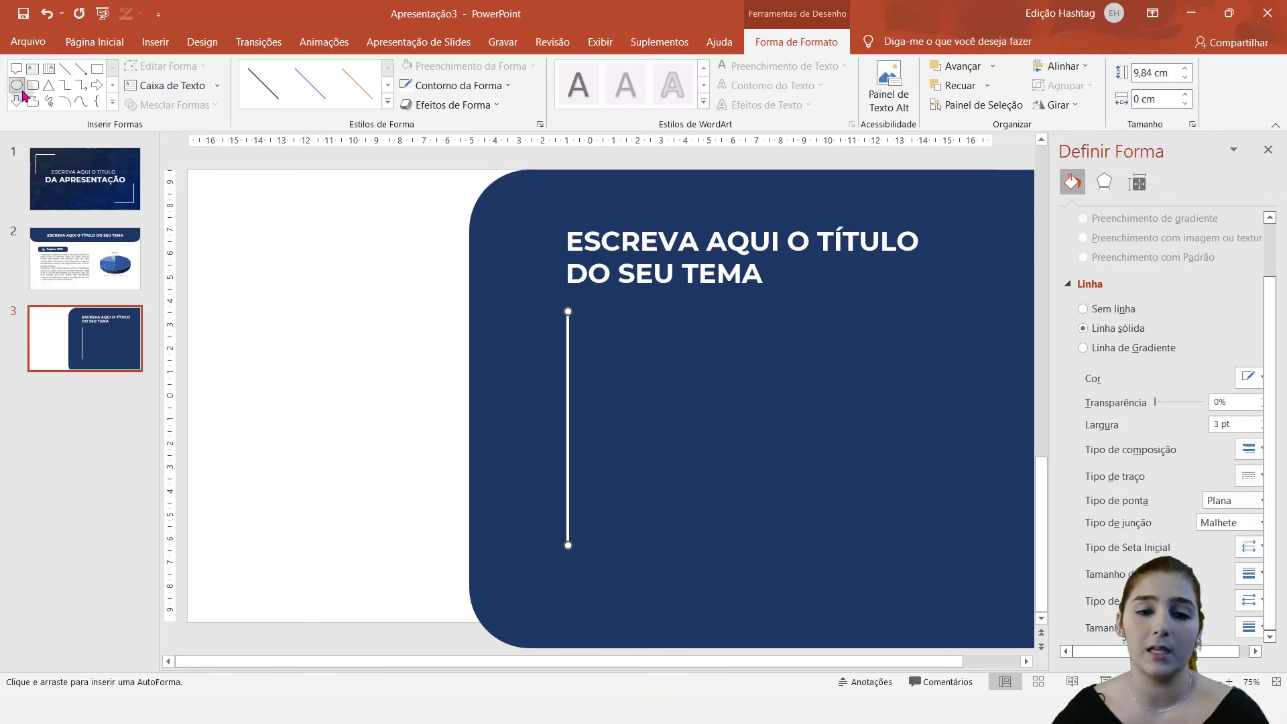
pyautogui.moveTo(676, 350)
pyautogui.mouseDown()
pyautogui.moveTo(696, 373)
pyautogui.moveTo(567, 315)
pyautogui.mouseUp()
pyautogui.click(449, 86)
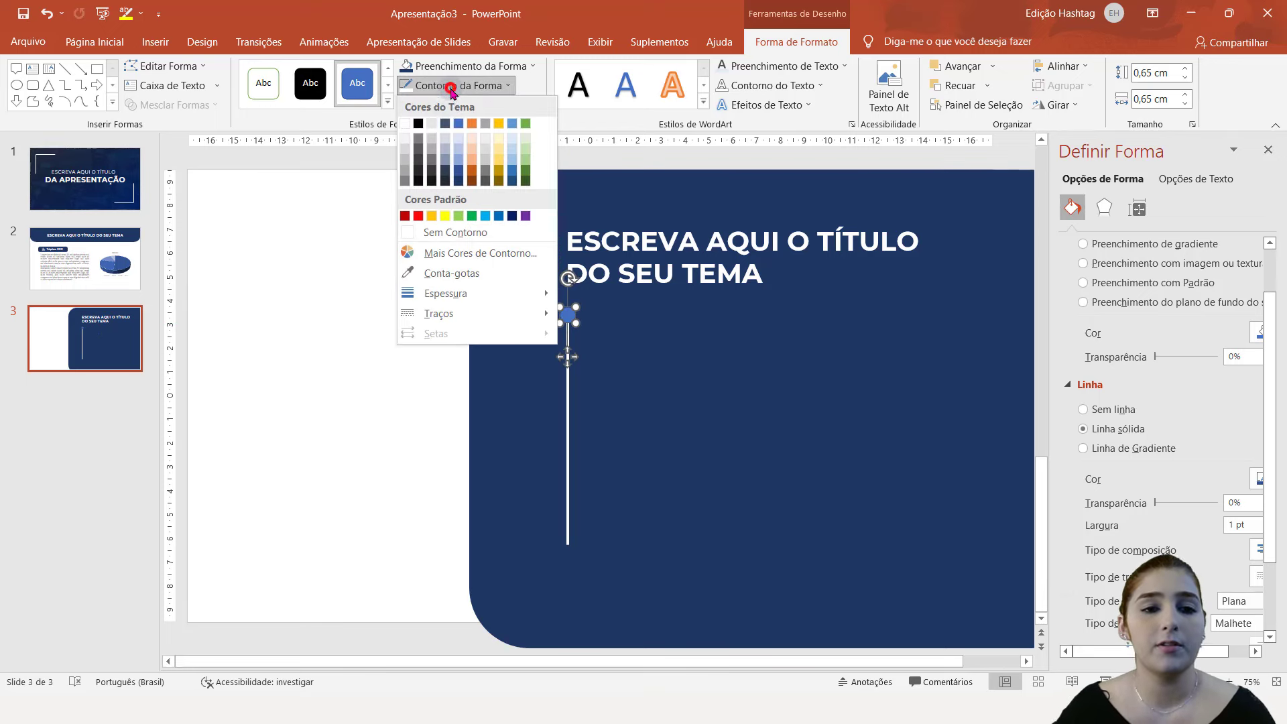
pyautogui.click(451, 232)
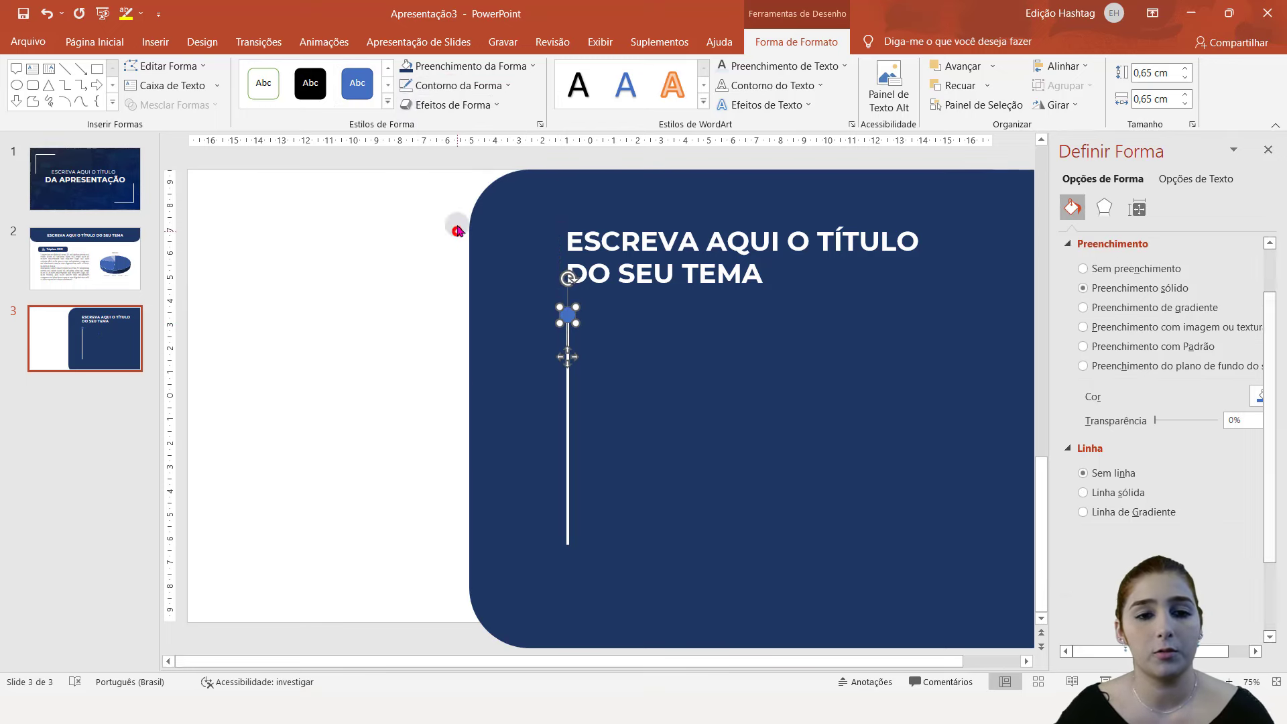
pyautogui.click(424, 65)
pyautogui.click(405, 103)
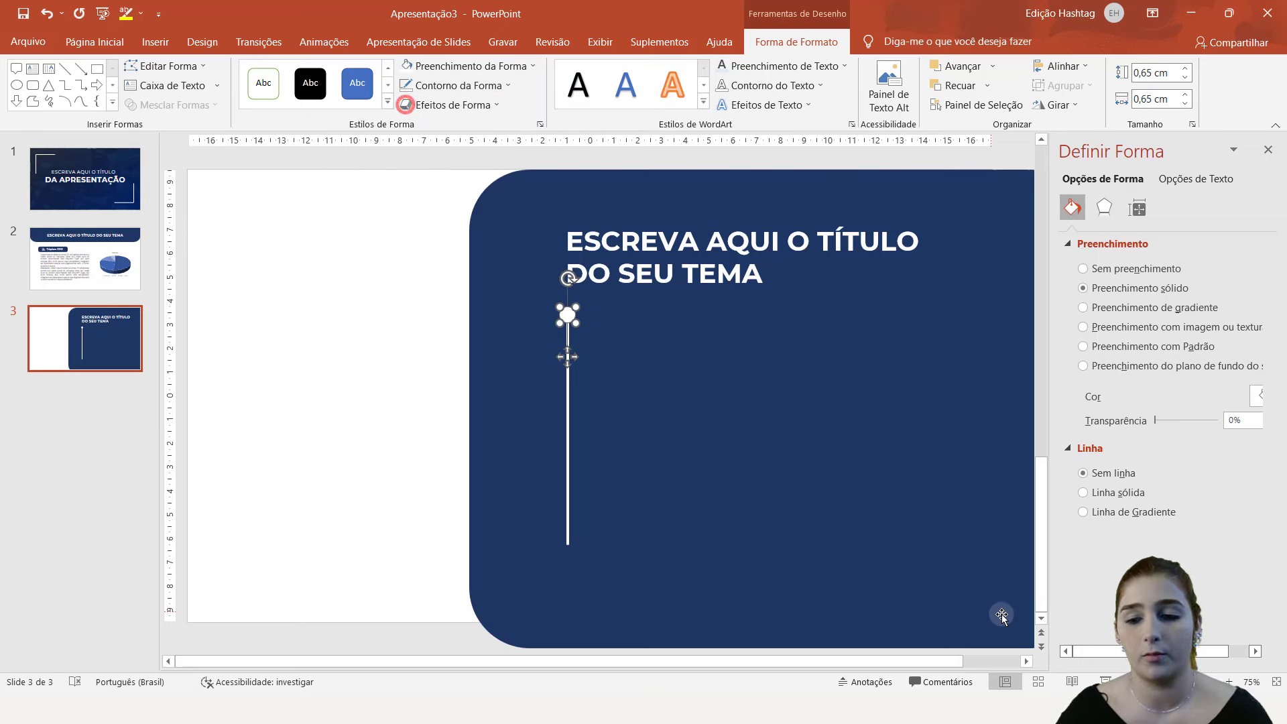
pyautogui.keyDown('ctrl'); pyautogui.scroll(10, 567, 357); pyautogui.keyUp('ctrl')
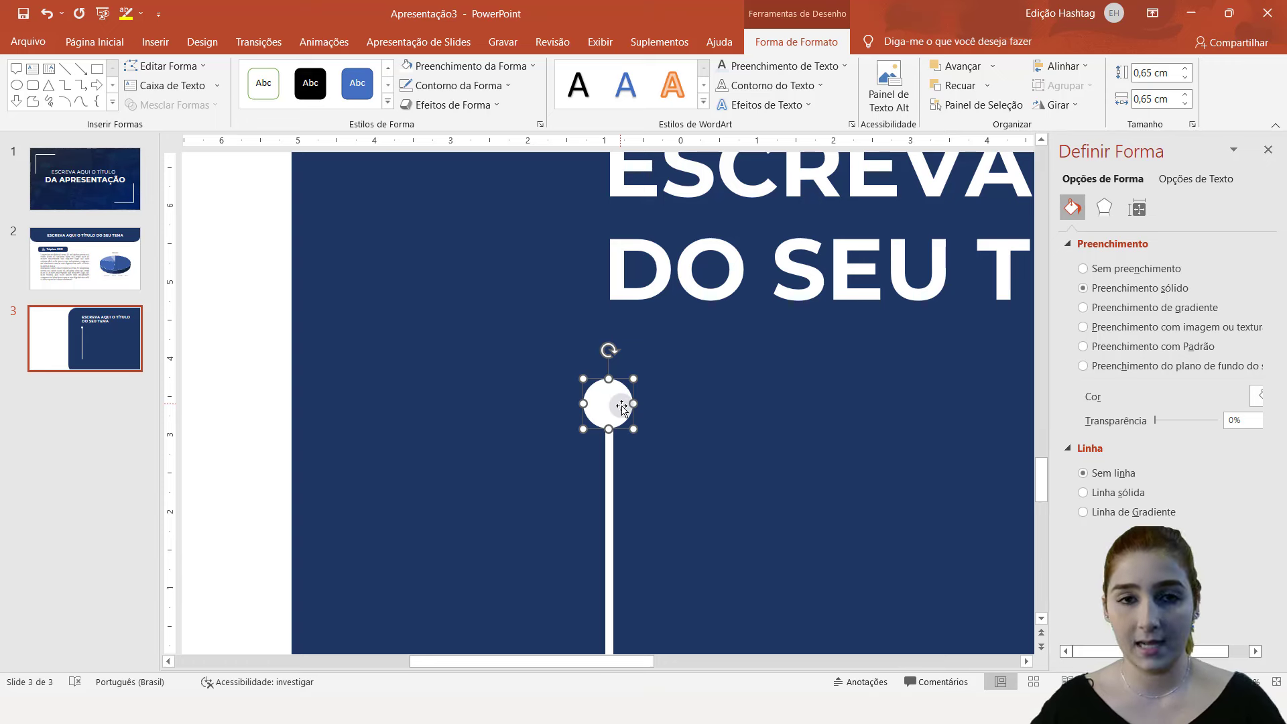
# - Duplicate the circle, shrink it, centre it on the white one and fill it dark navy
pyautogui.hotkey('ctrl', 'd')
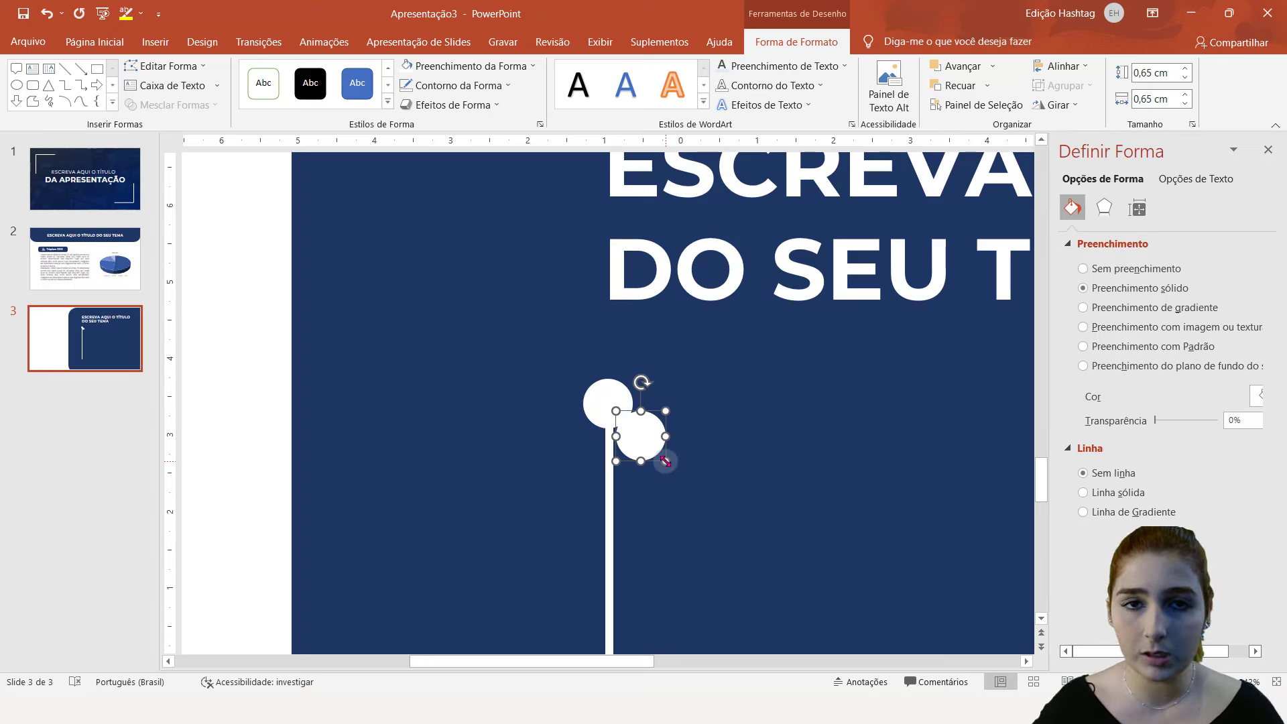
pyautogui.moveTo(665, 461); pyautogui.dragTo(665, 461)
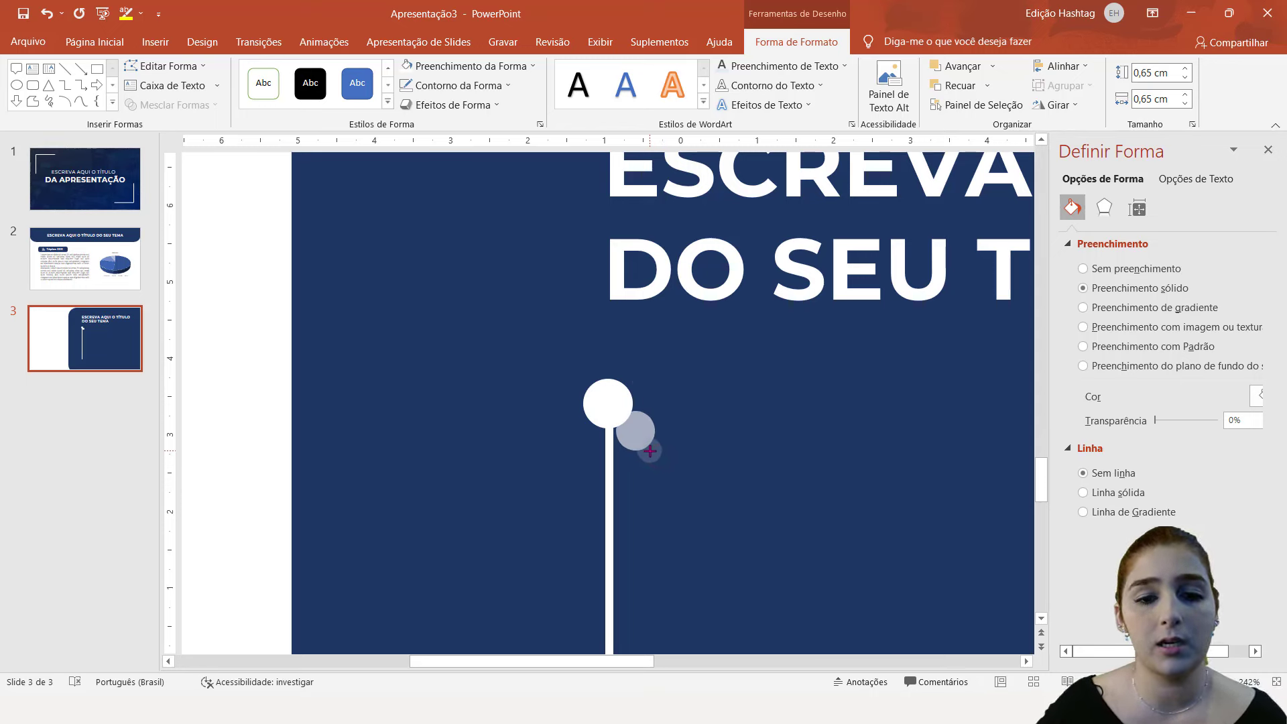
pyautogui.moveTo(650, 450); pyautogui.dragTo(605, 402)
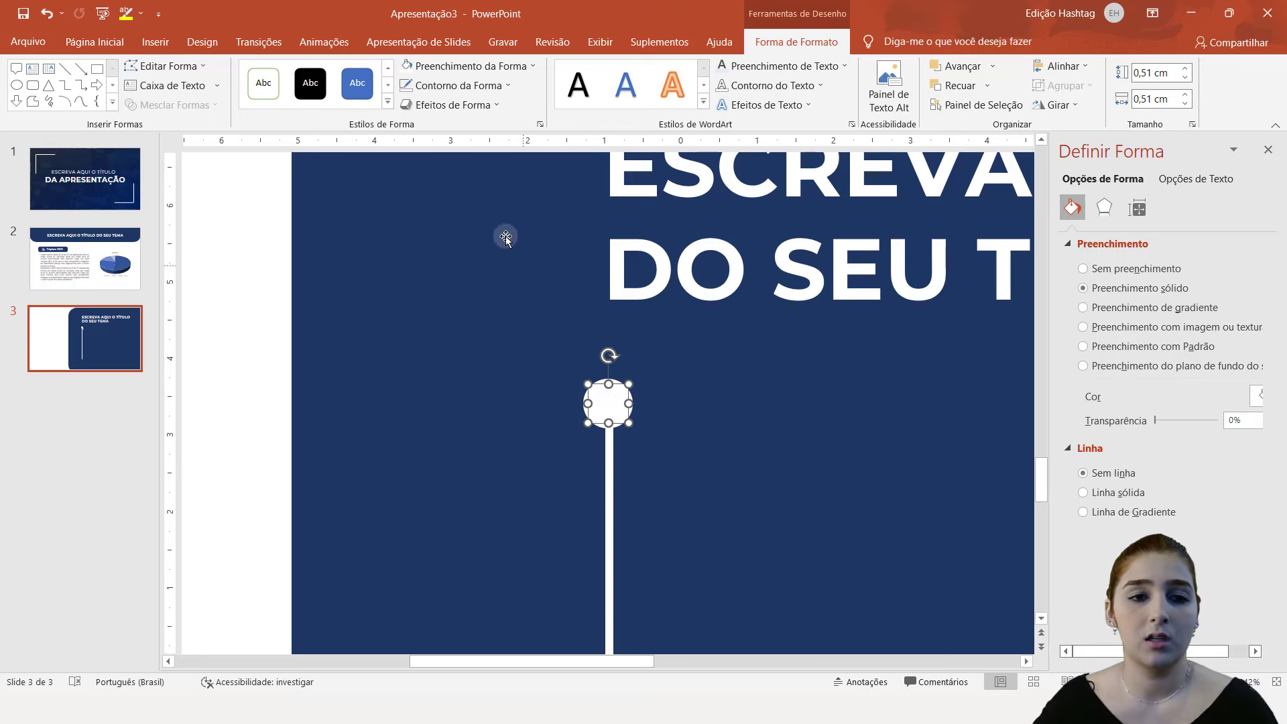
pyautogui.click(499, 67)
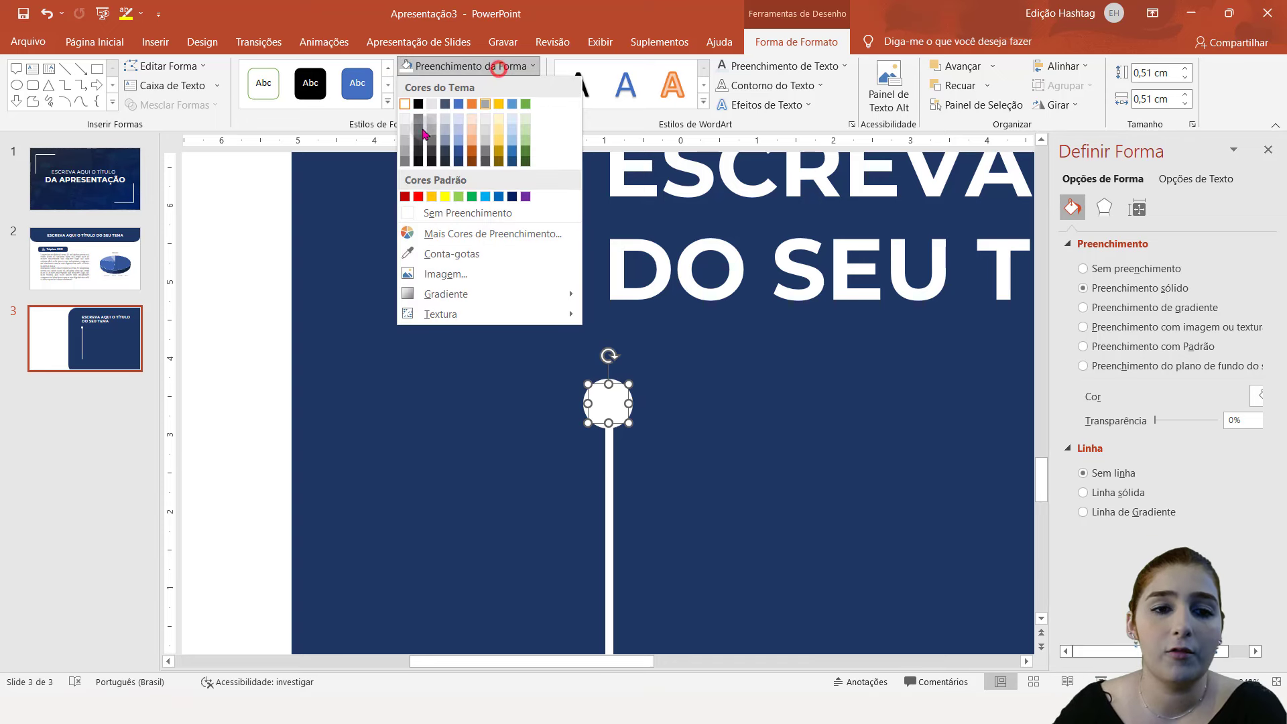
pyautogui.click(459, 157)
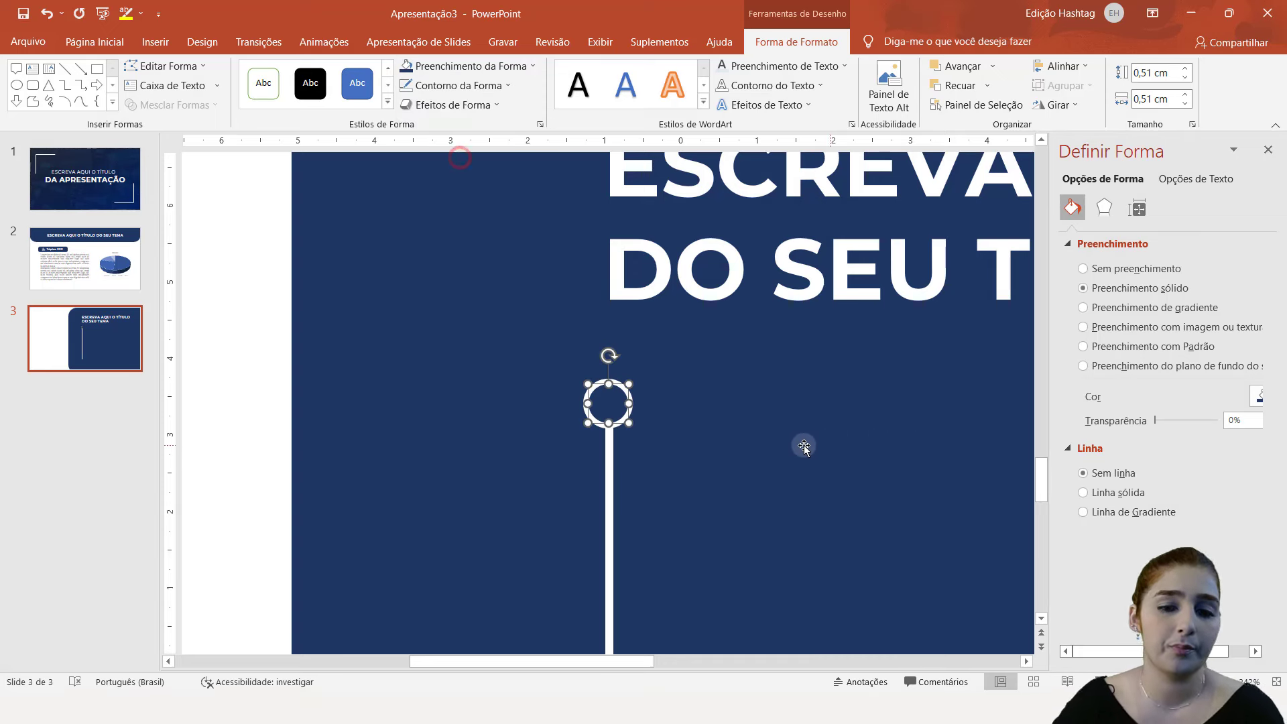
# - Select both circles and group them into one ring marker
pyautogui.click(633, 397)
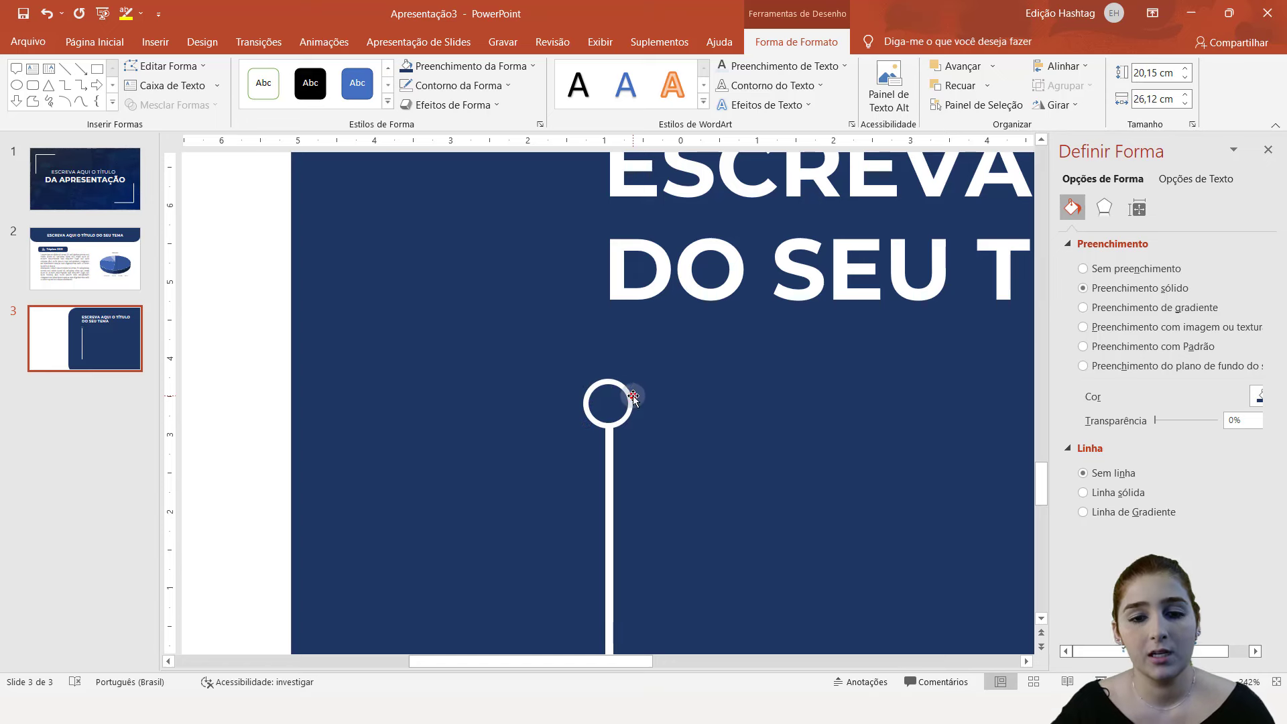
pyautogui.click(627, 399)
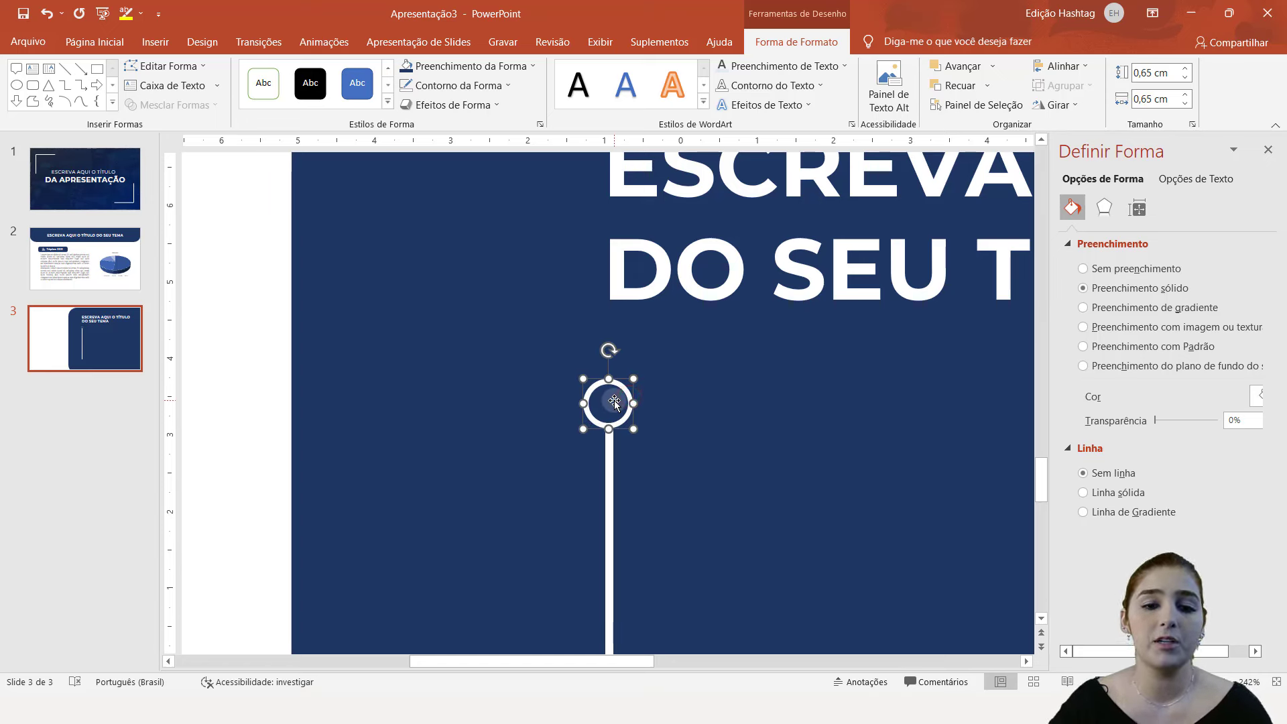
pyautogui.keyDown('shift'); pyautogui.click(614, 400); pyautogui.keyUp('shift')
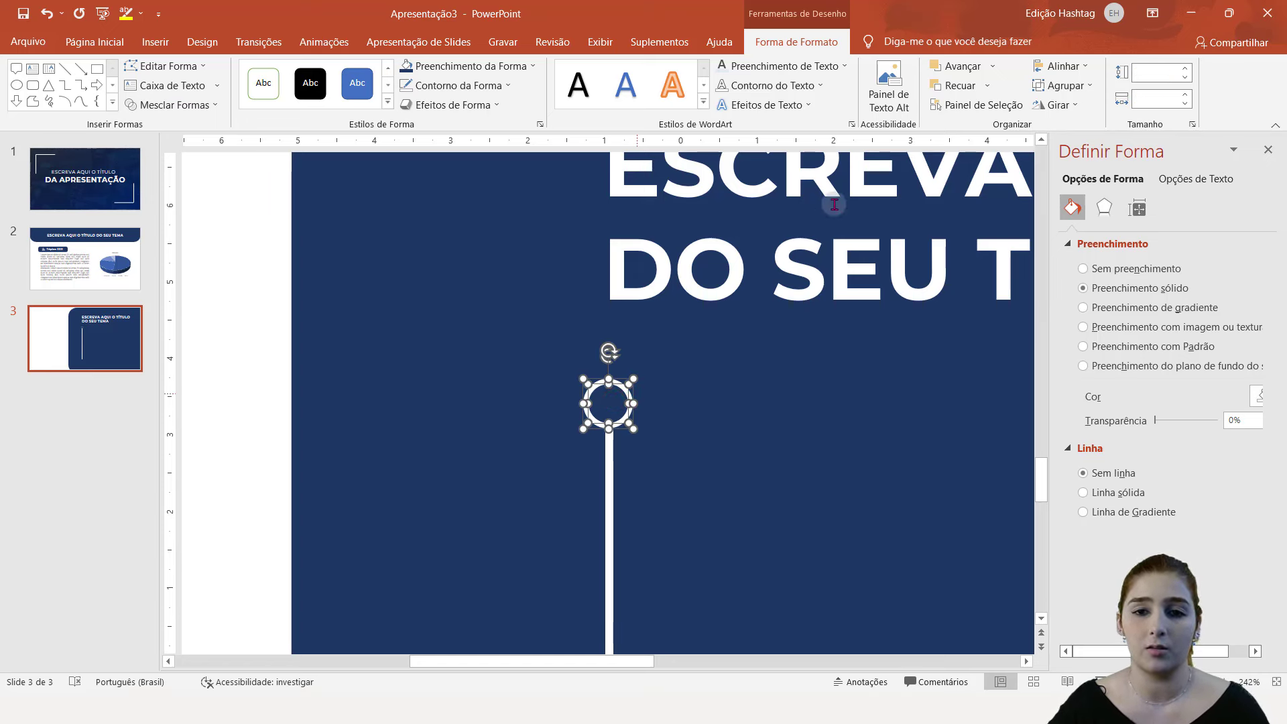
pyautogui.click(1066, 85)
pyautogui.click(1061, 106)
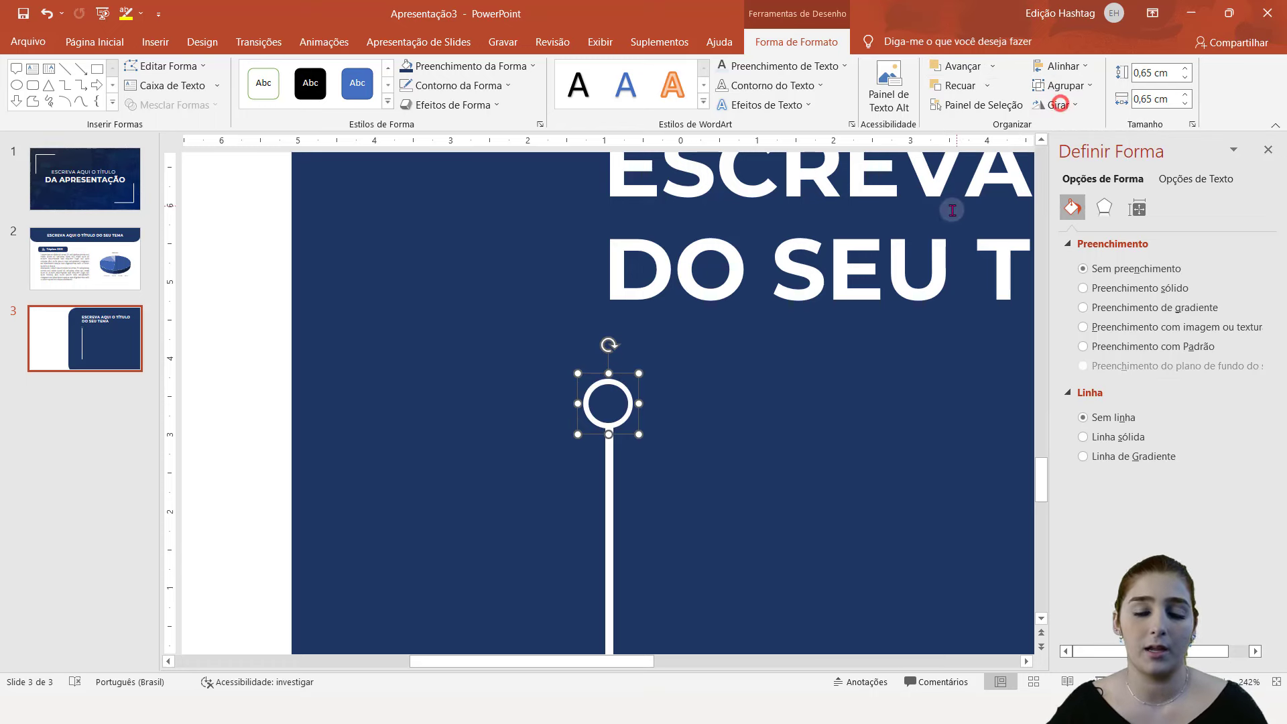
# - Duplicate the ring marker and snap the copy onto the stem further down the line
pyautogui.hotkey('ctrl', 'd')
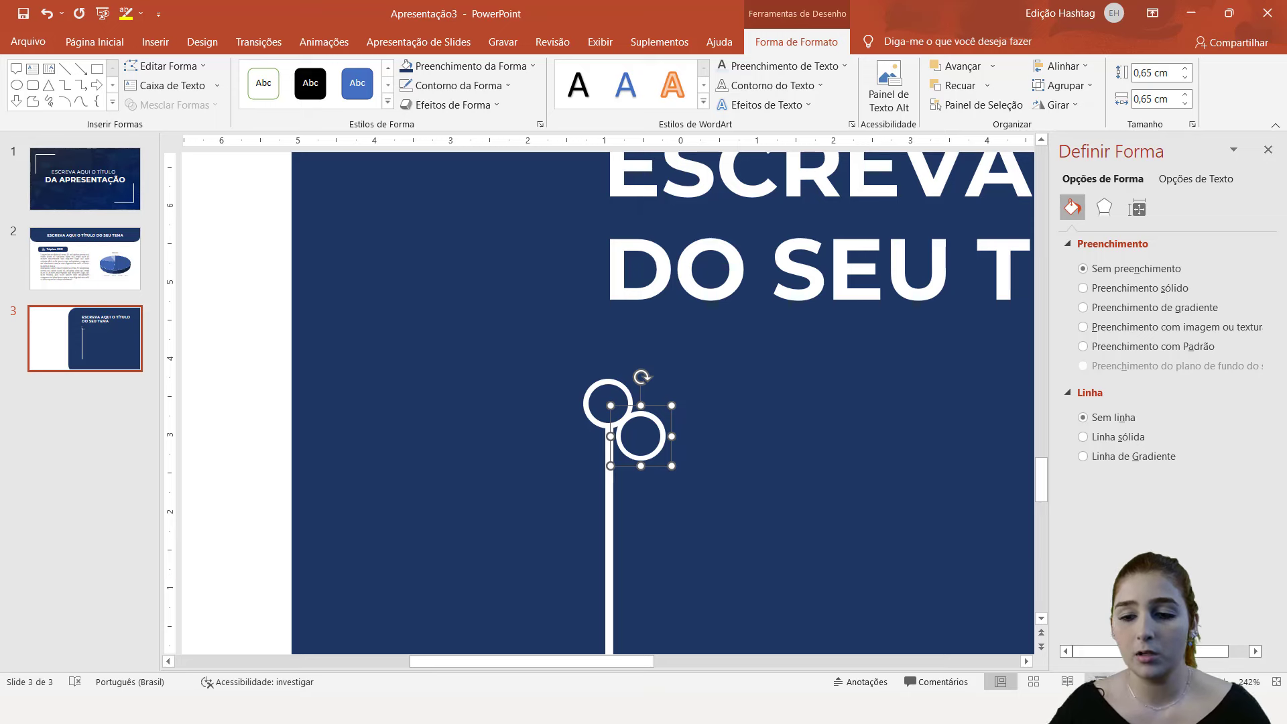
pyautogui.scroll(-2, 608, 402)
pyautogui.scroll(-2, 607, 402)
pyautogui.scroll(-2, 608, 402)
pyautogui.scroll(-1, 608, 402)
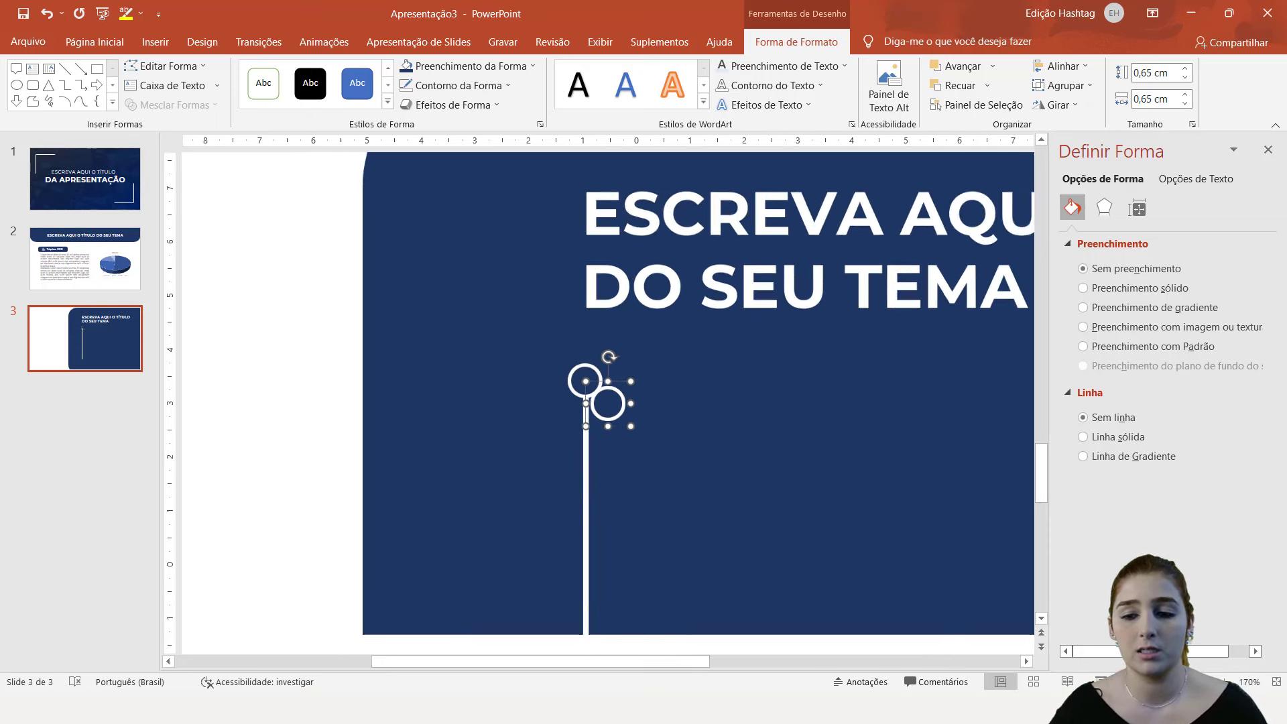
pyautogui.scroll(-4, 608, 457)
pyautogui.scroll(-3, 608, 457)
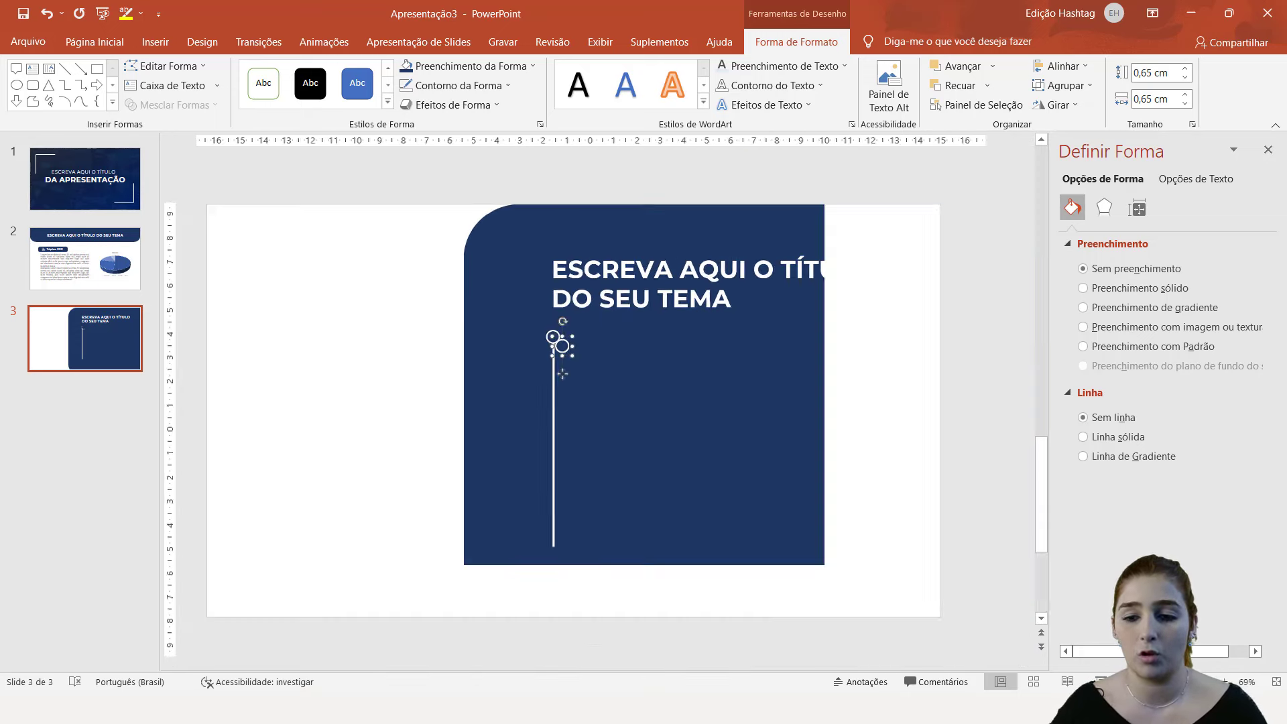
pyautogui.scroll(-3, 607, 428)
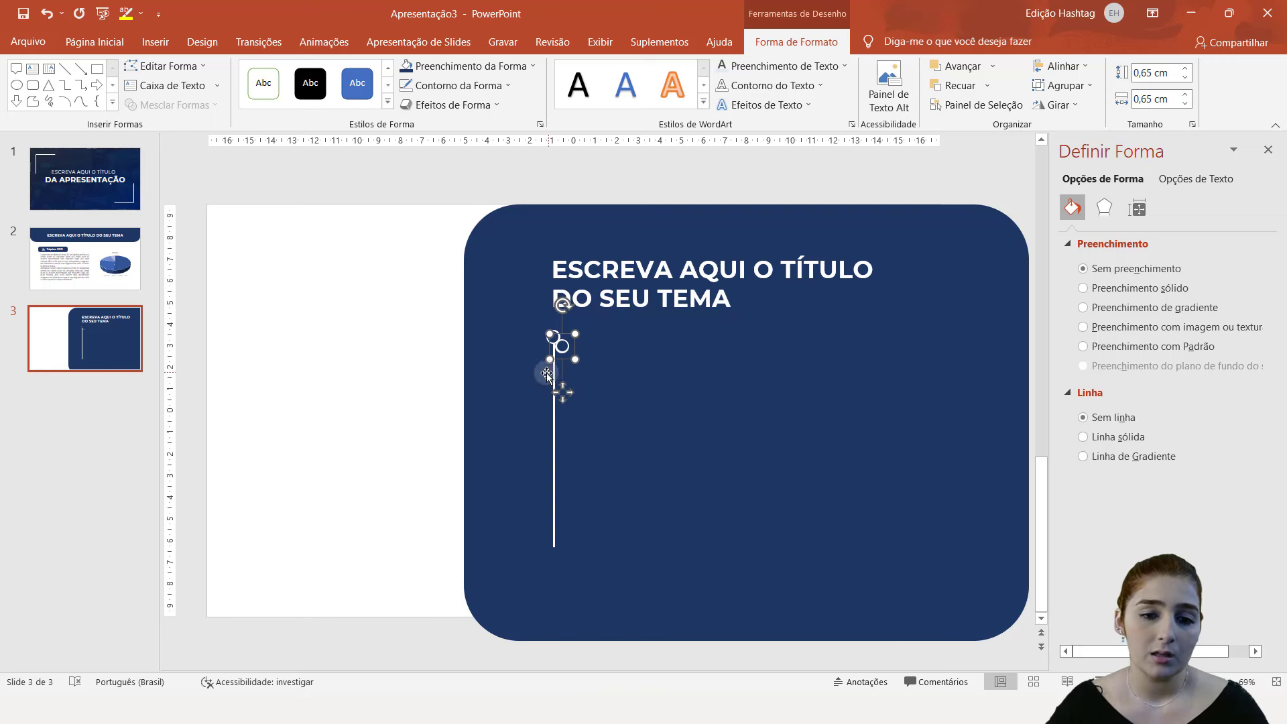
pyautogui.moveTo(561, 346); pyautogui.dragTo(553, 456)
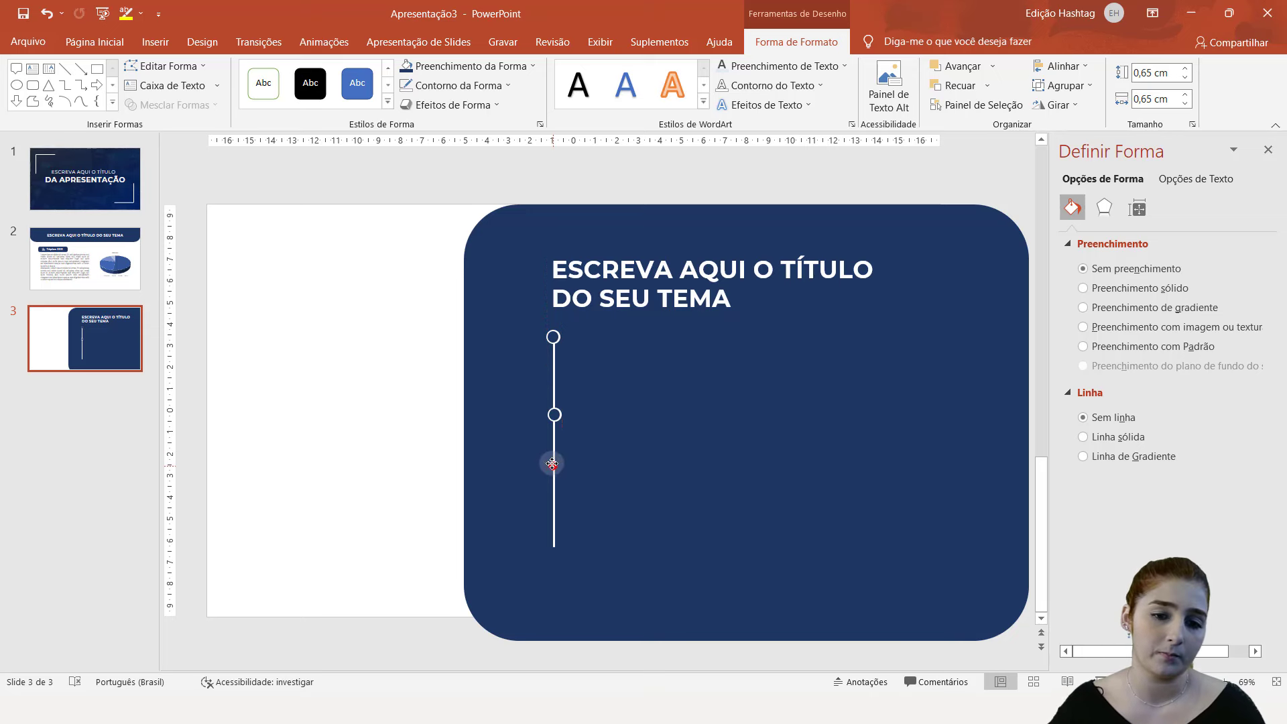
pyautogui.moveTo(553, 457); pyautogui.dragTo(550, 459)
# - Add third and fourth markers at the same spacing, reaching the line's bottom
pyautogui.hotkey('ctrl', 'd')
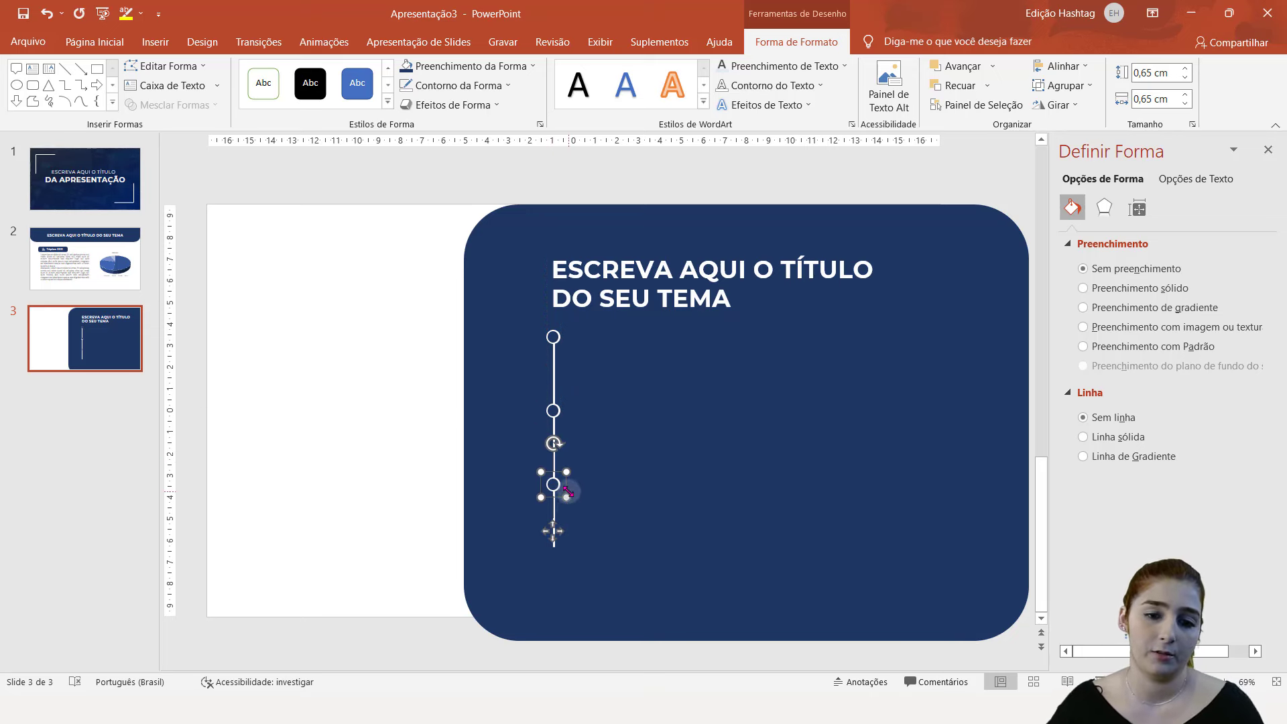
pyautogui.hotkey('ctrl', 'd')
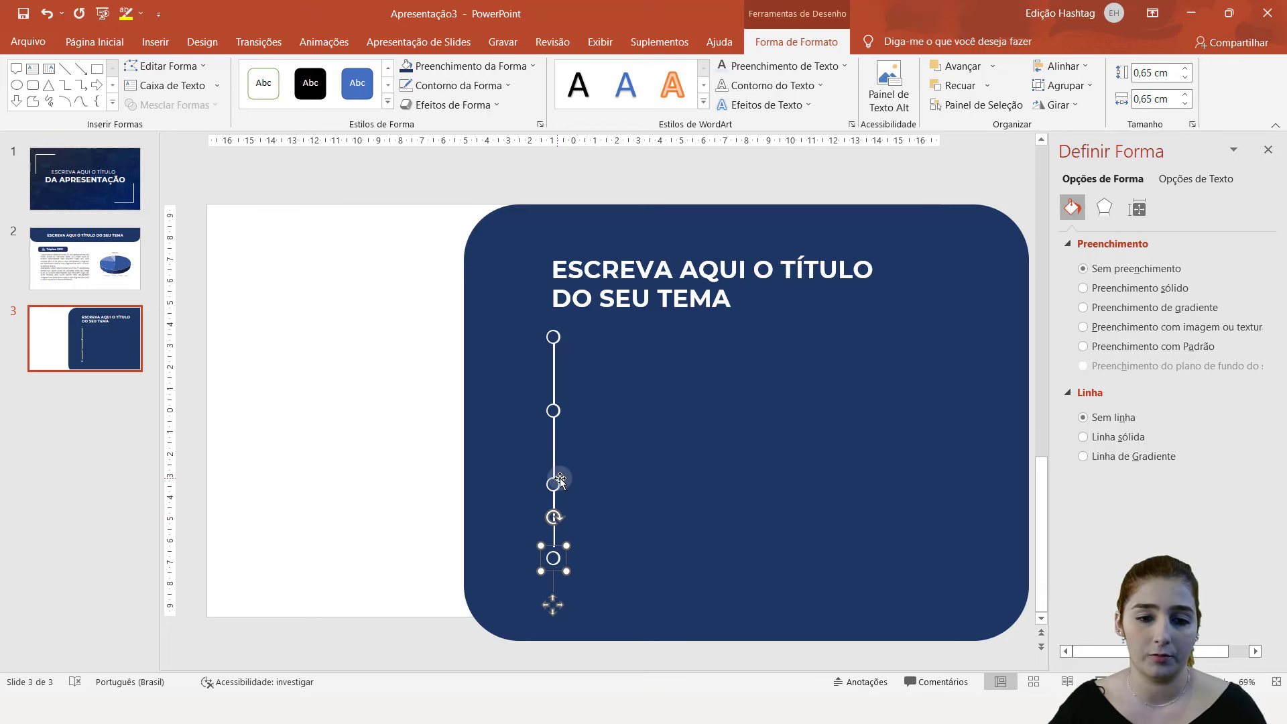
pyautogui.click(554, 434)
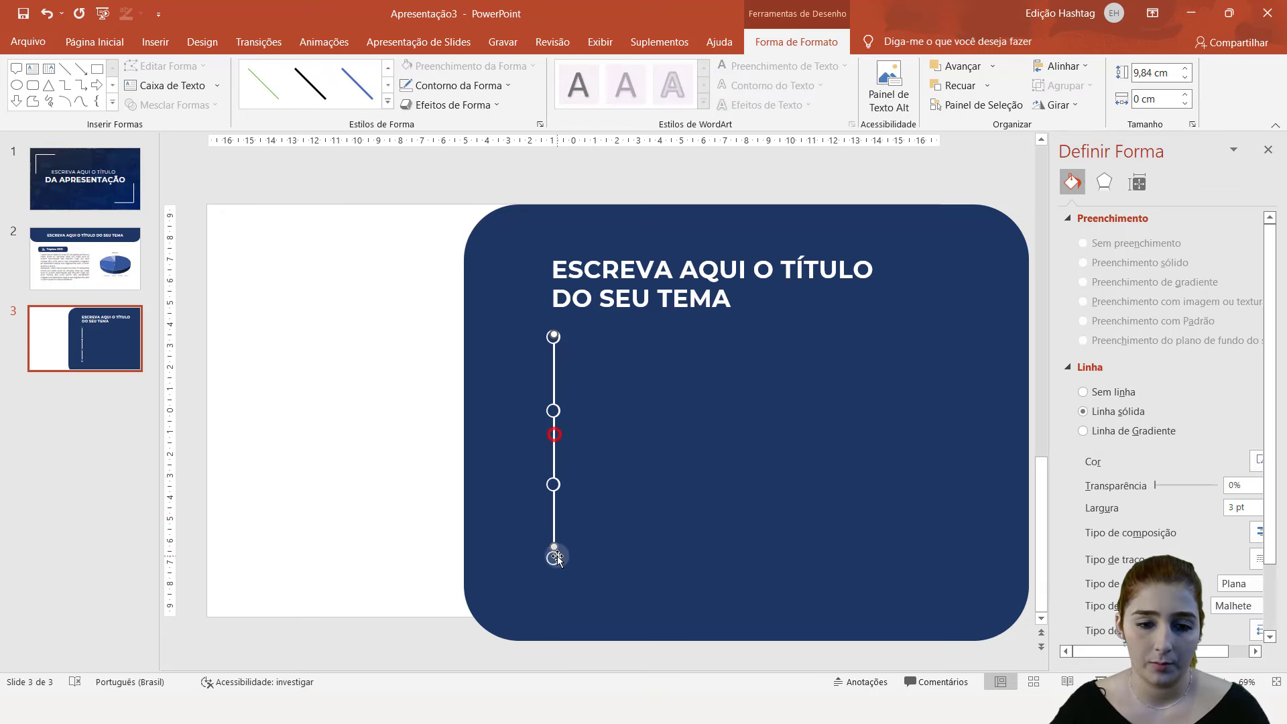
pyautogui.click(607, 496)
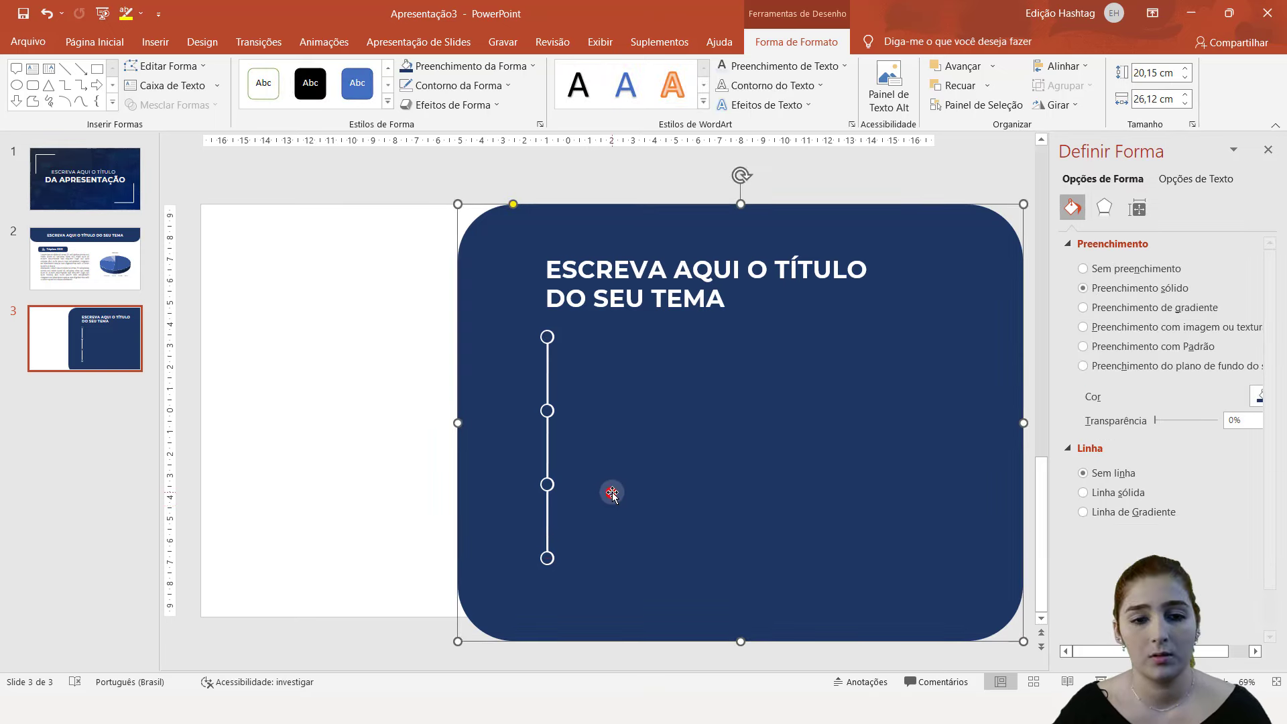
pyautogui.click(354, 377)
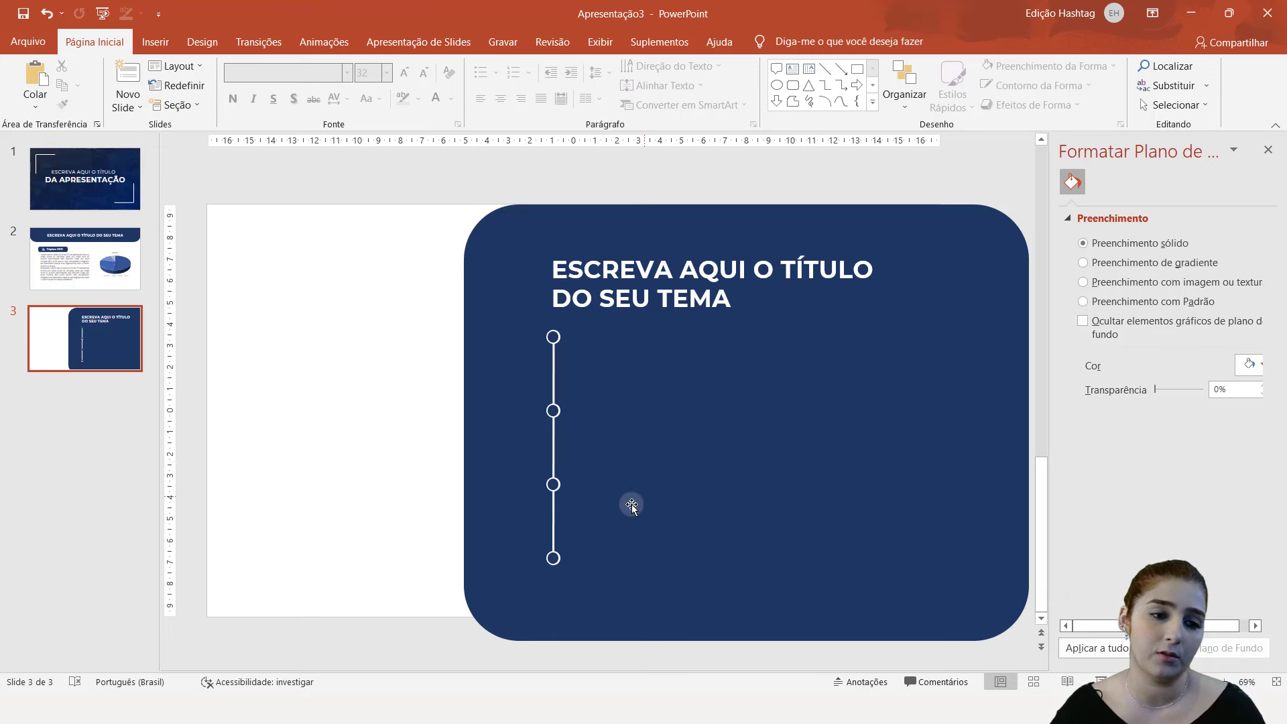
# - Select the top, second, third and bottom ring markers and group them into one object
pyautogui.click(552, 333)
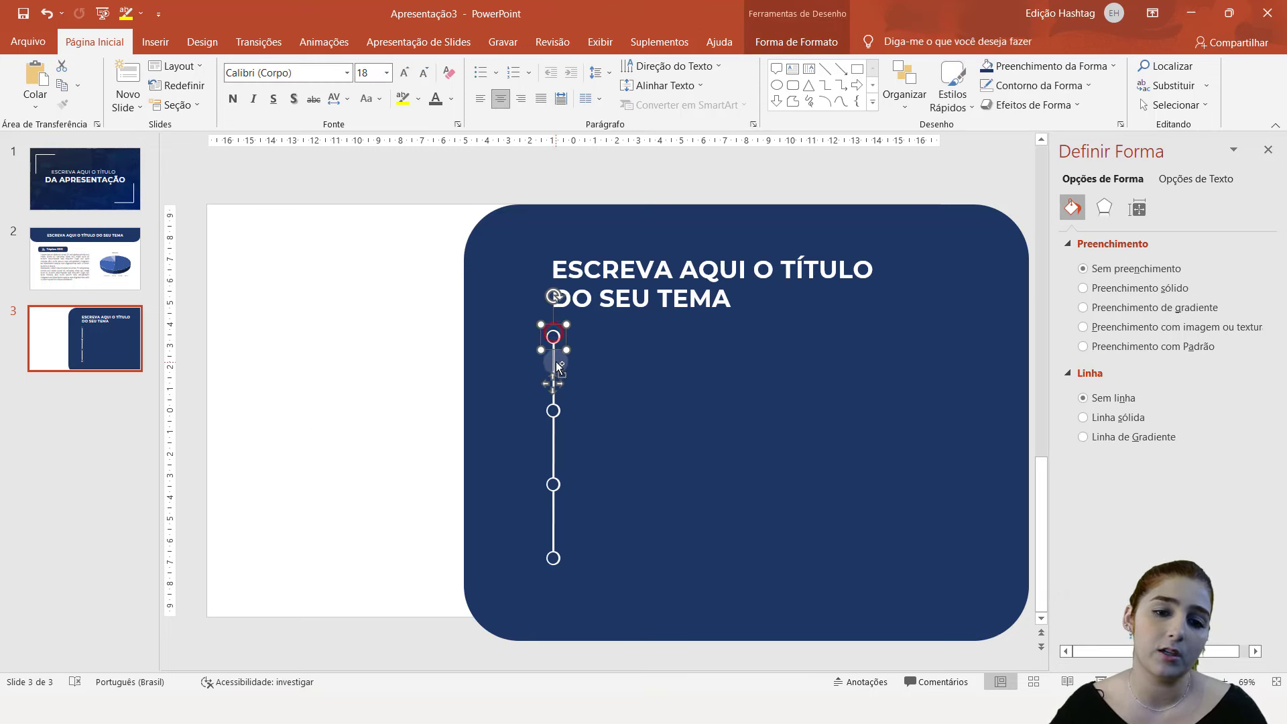
pyautogui.keyDown('shift'); pyautogui.click(552, 410); pyautogui.keyUp('shift')
pyautogui.keyDown('shift'); pyautogui.click(552, 484); pyautogui.keyUp('shift')
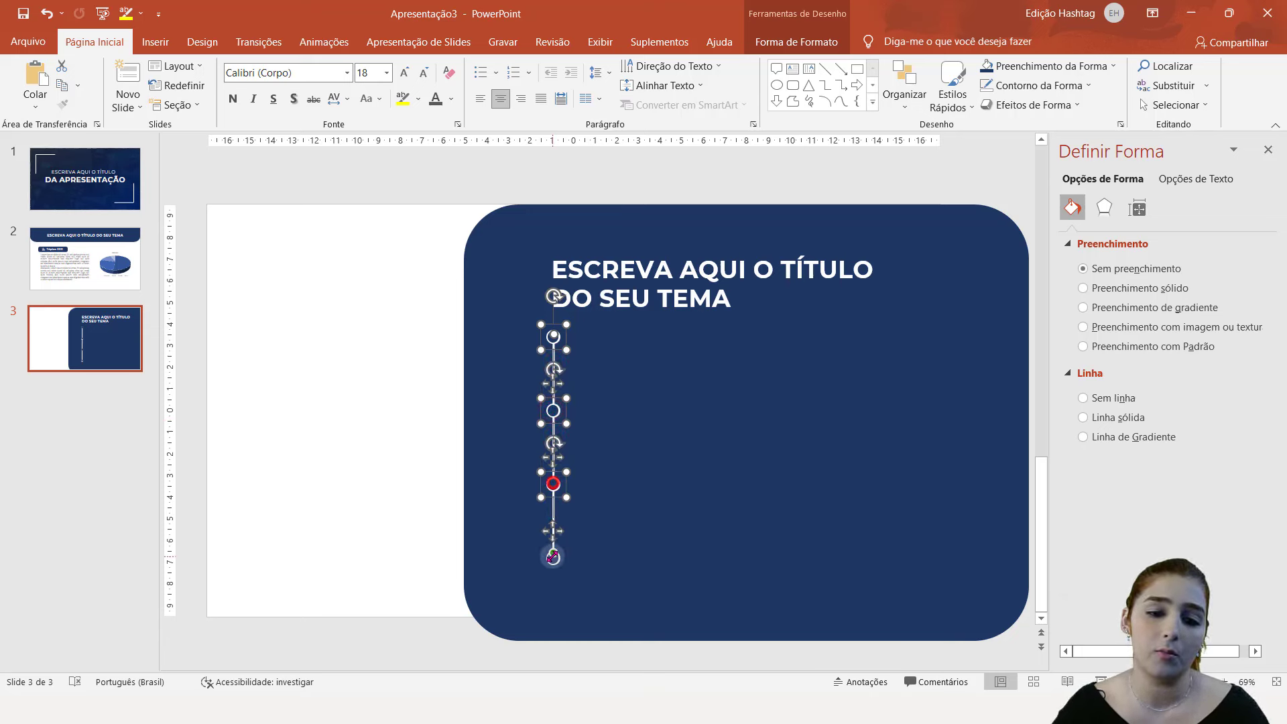
pyautogui.keyDown('shift'); pyautogui.click(557, 565); pyautogui.keyUp('shift')
pyautogui.click(908, 106)
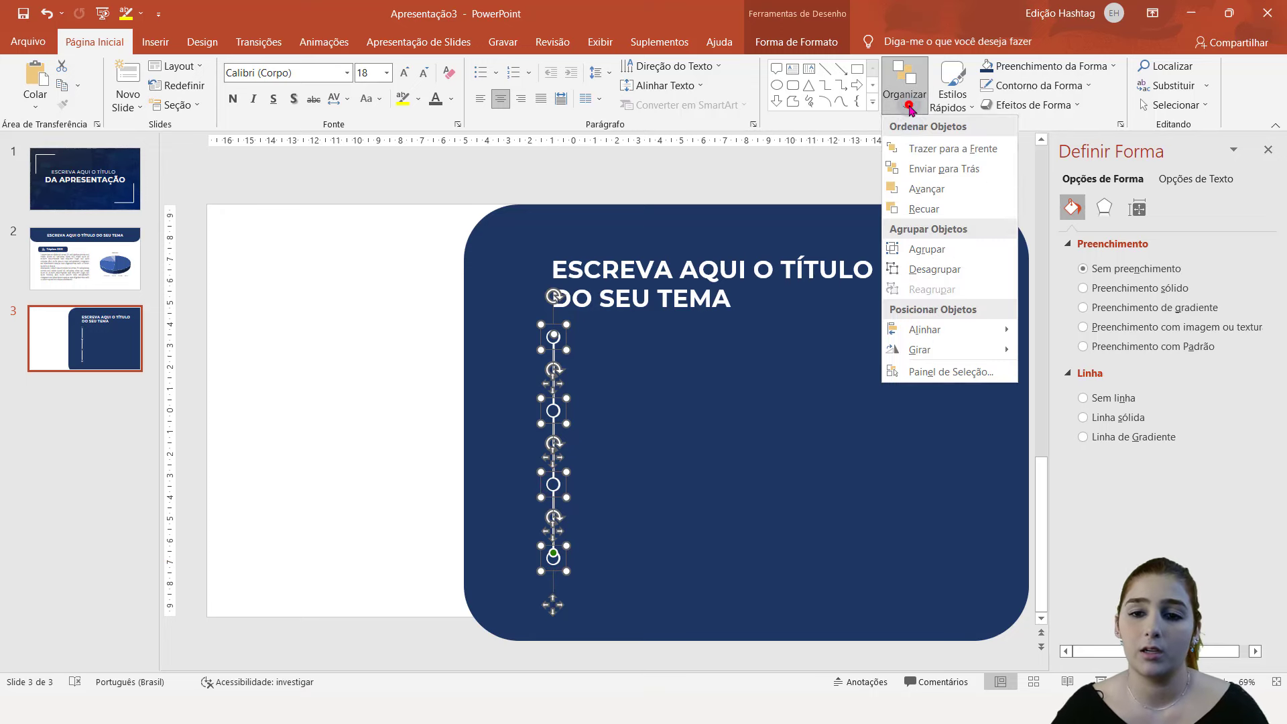
pyautogui.click(926, 250)
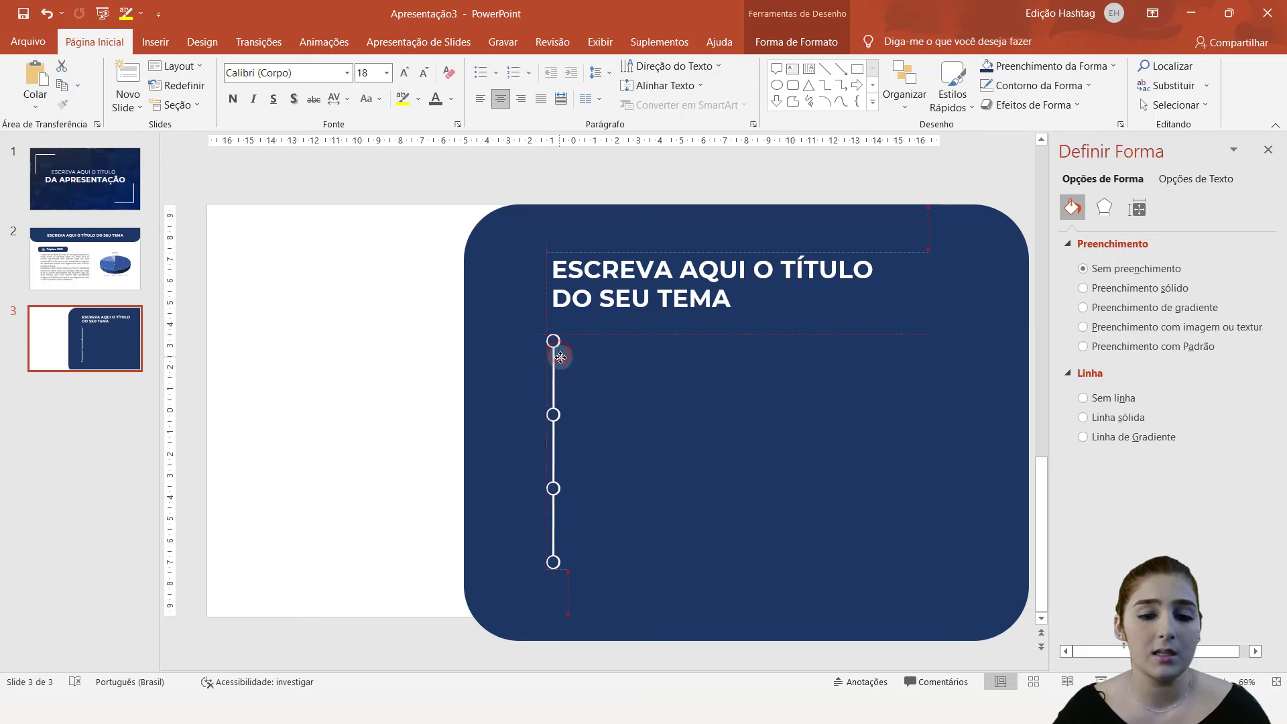
# - Nudge the marker group left and move the title left beside the timeline
pyautogui.moveTo(559, 353); pyautogui.dragTo(532, 354)
pyautogui.click(620, 258)
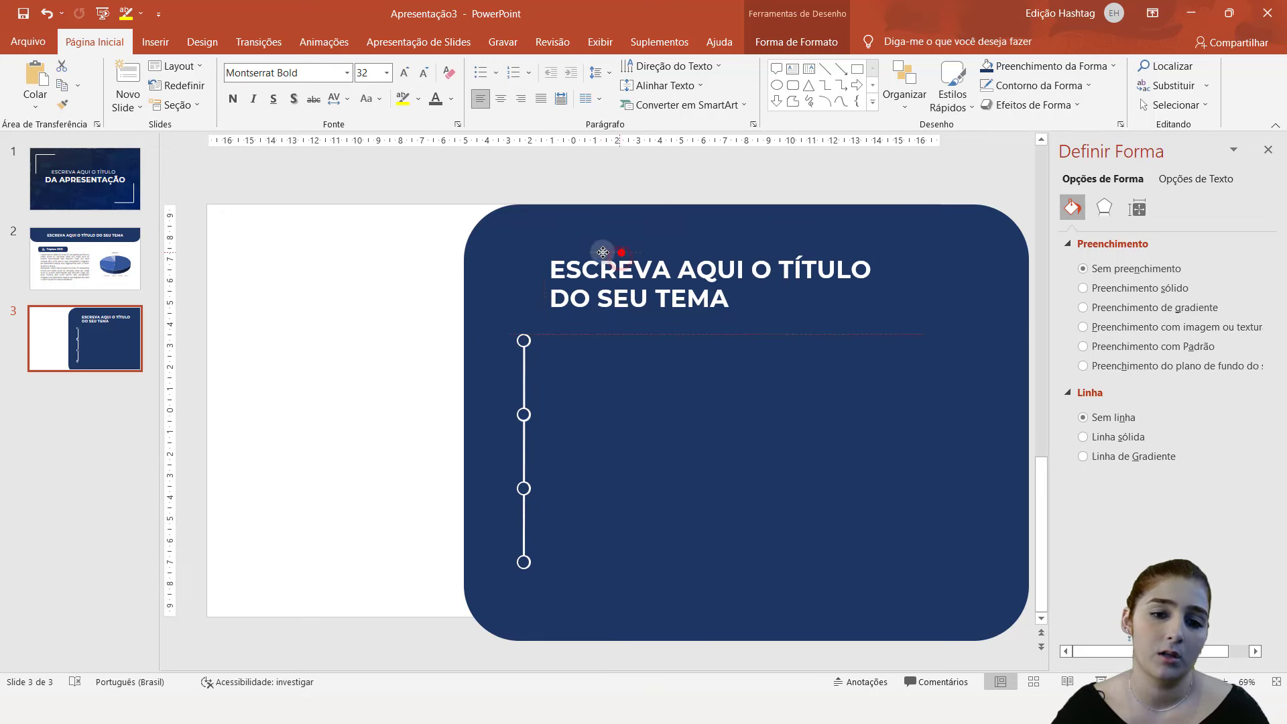
pyautogui.moveTo(617, 255); pyautogui.dragTo(582, 253)
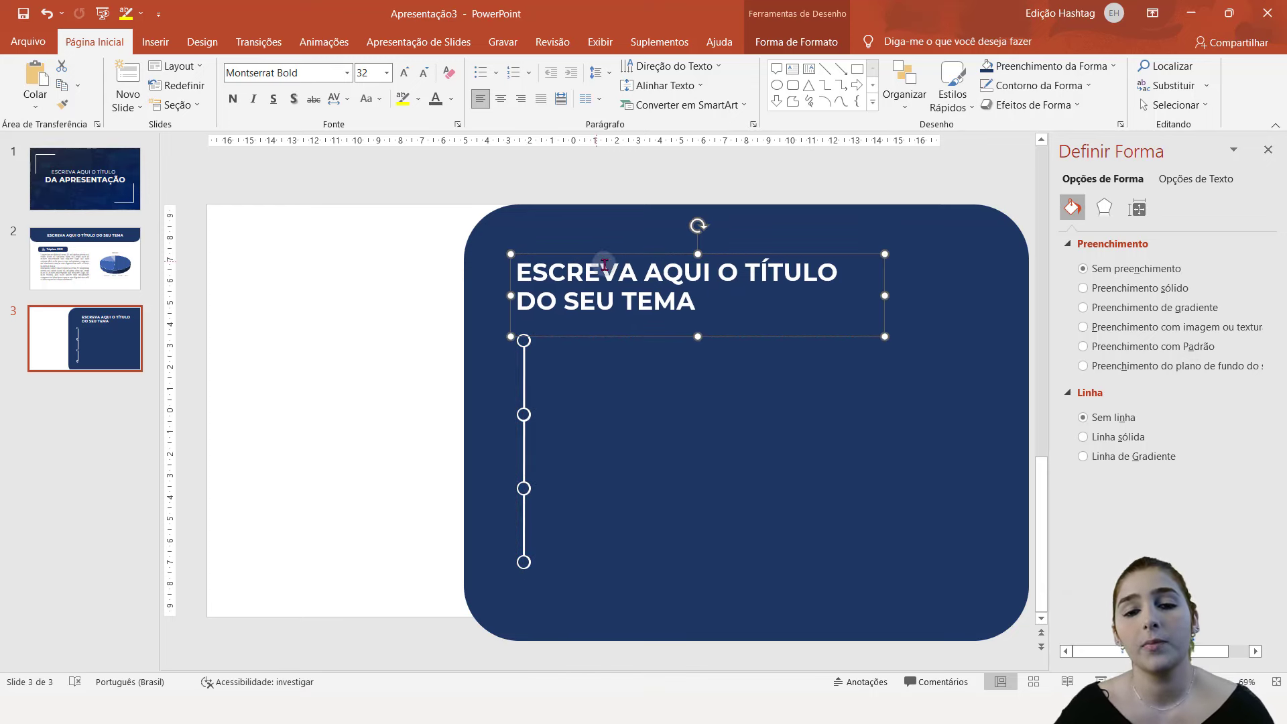
# - Widen the title so line one ends at 'DO', raise it, and draw a text box by the top dot
pyautogui.click(887, 290)
pyautogui.click(788, 260)
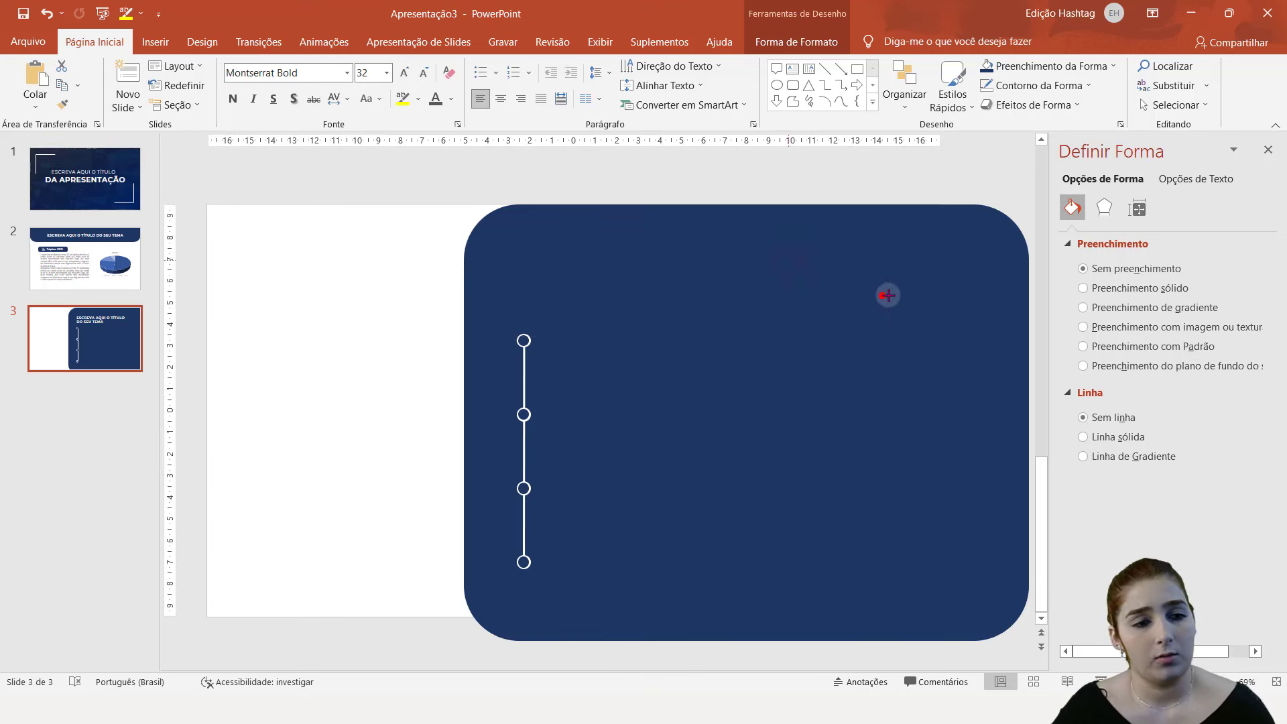
pyautogui.moveTo(880, 296); pyautogui.dragTo(906, 295)
pyautogui.click(793, 403)
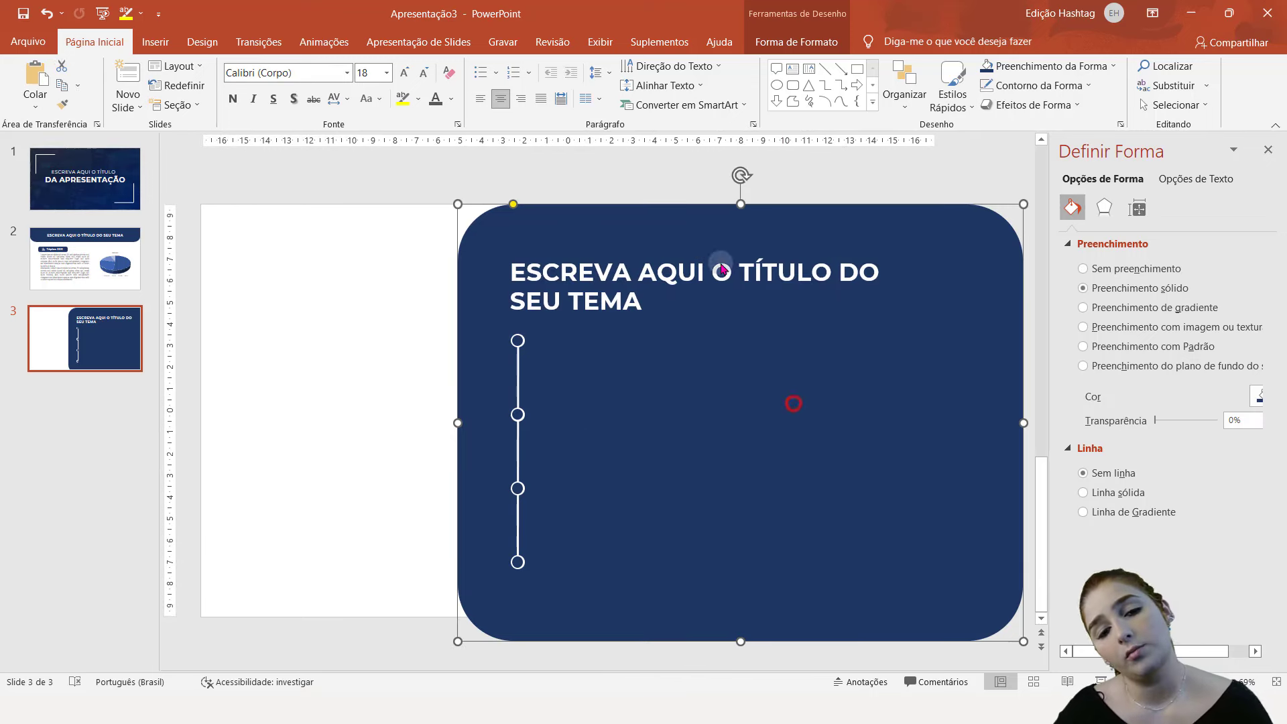
pyautogui.moveTo(618, 254); pyautogui.dragTo(625, 244)
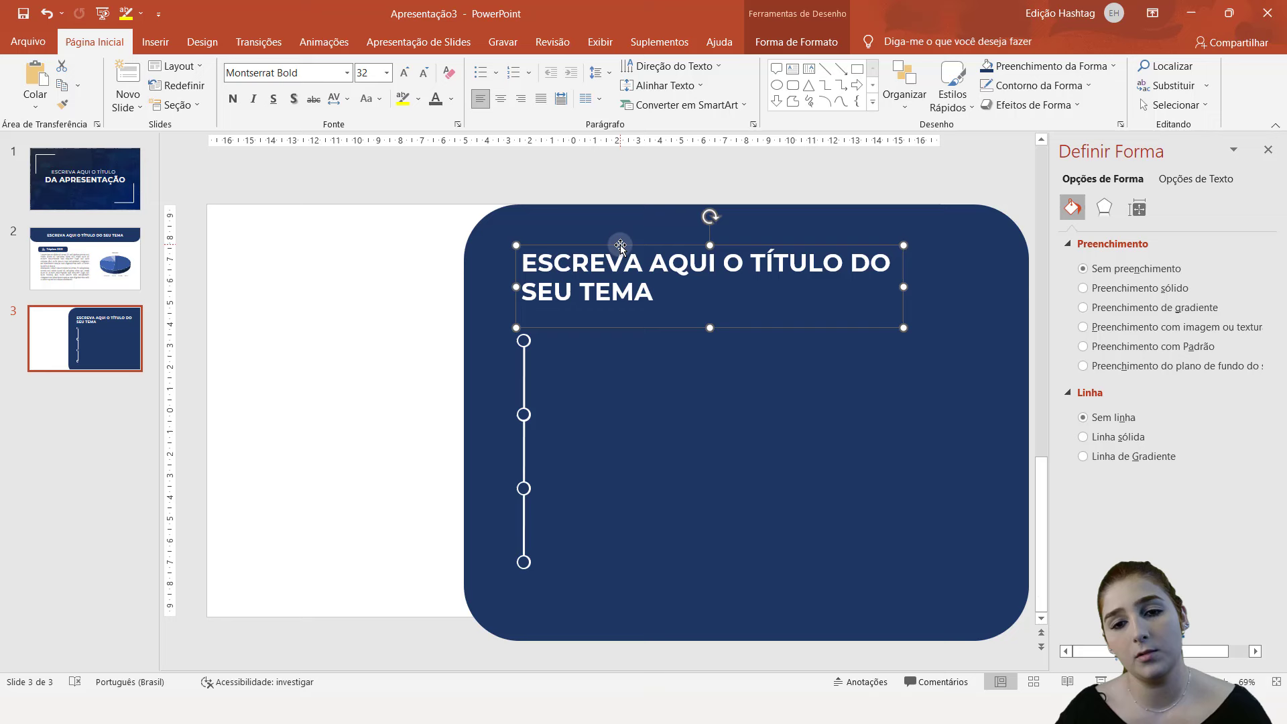
pyautogui.click(792, 69)
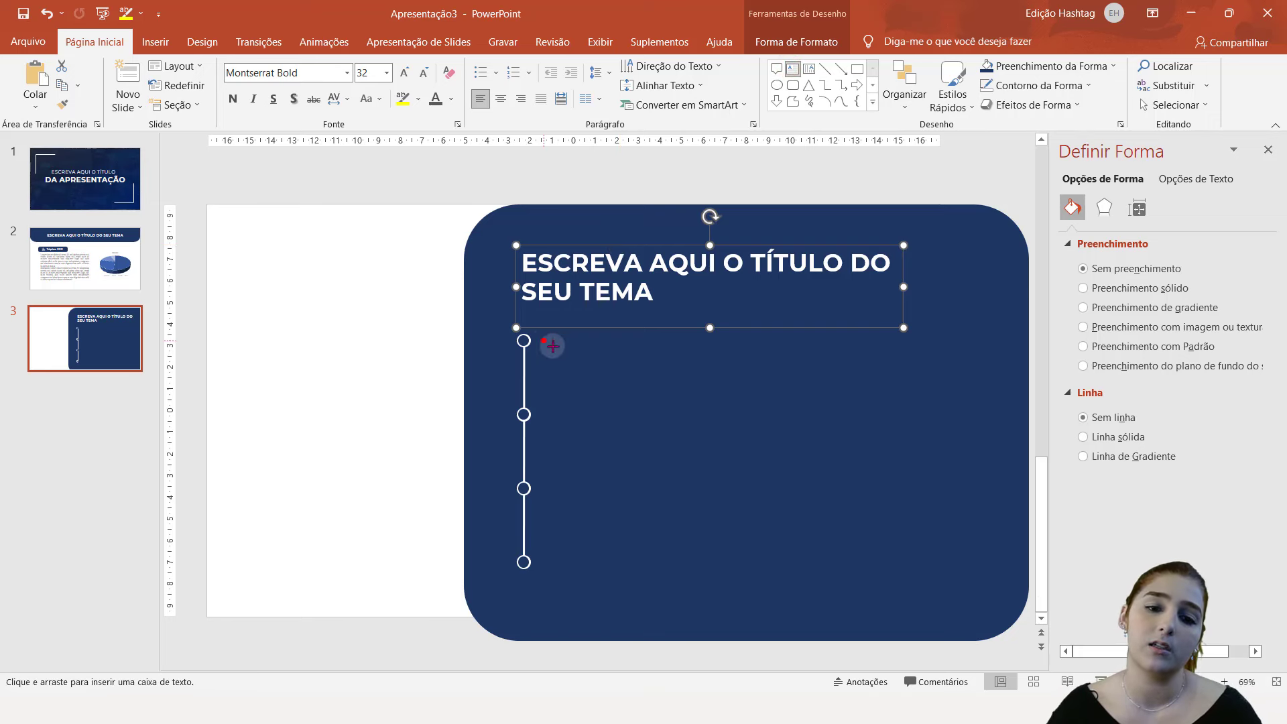
pyautogui.moveTo(552, 345); pyautogui.dragTo(871, 373)
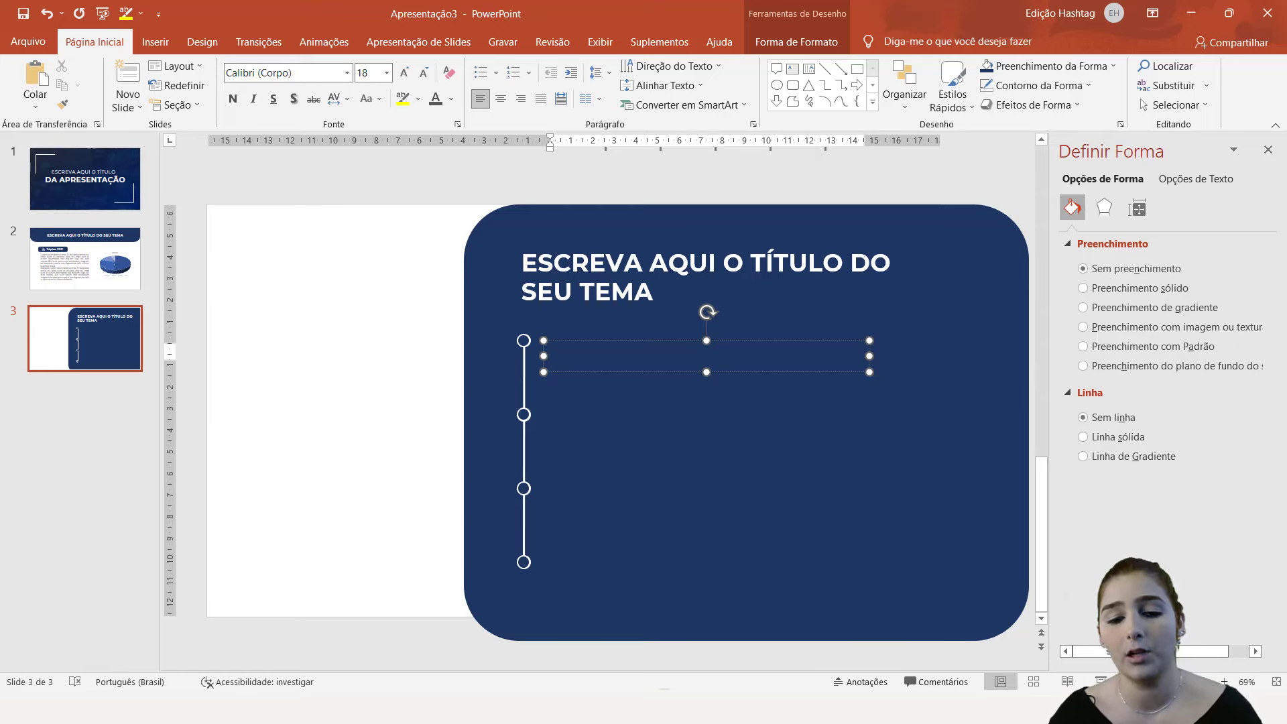
# - Switch to the 'Apresentação - Gabarito' deck and select its first topic paragraph
pyautogui.click(625, 653)
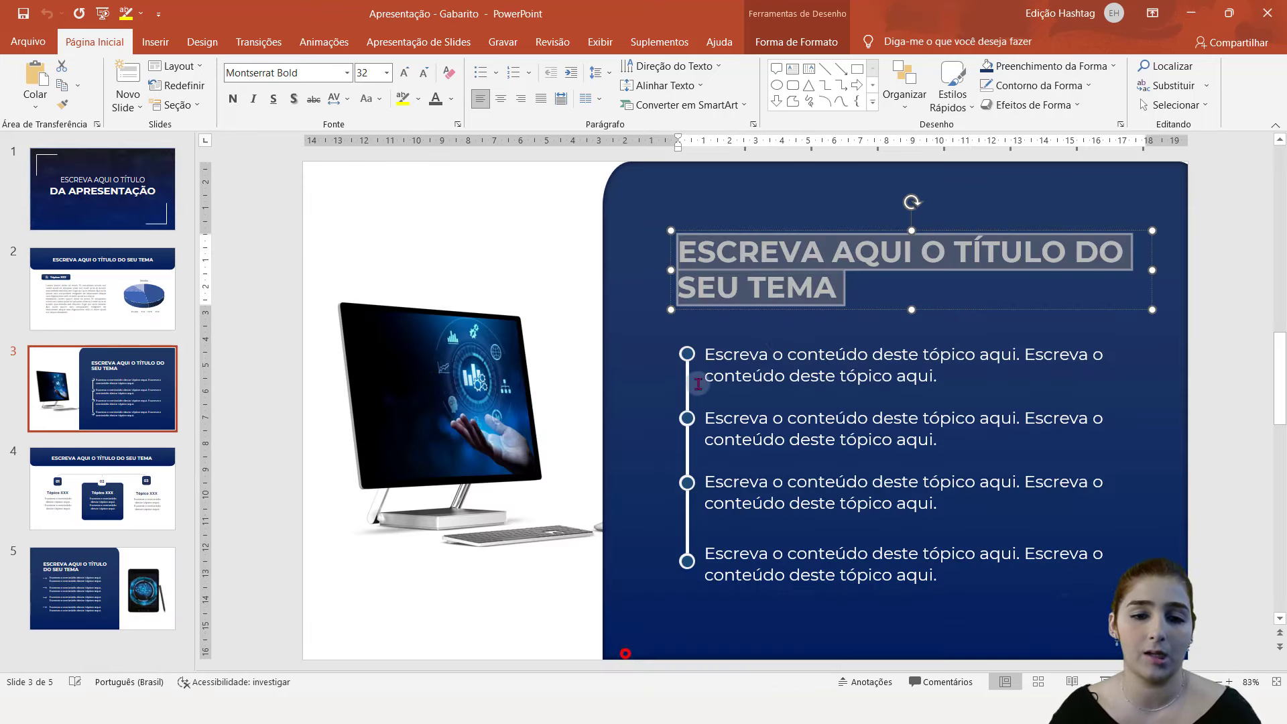
pyautogui.doubleClick(790, 353)
pyautogui.click(873, 371)
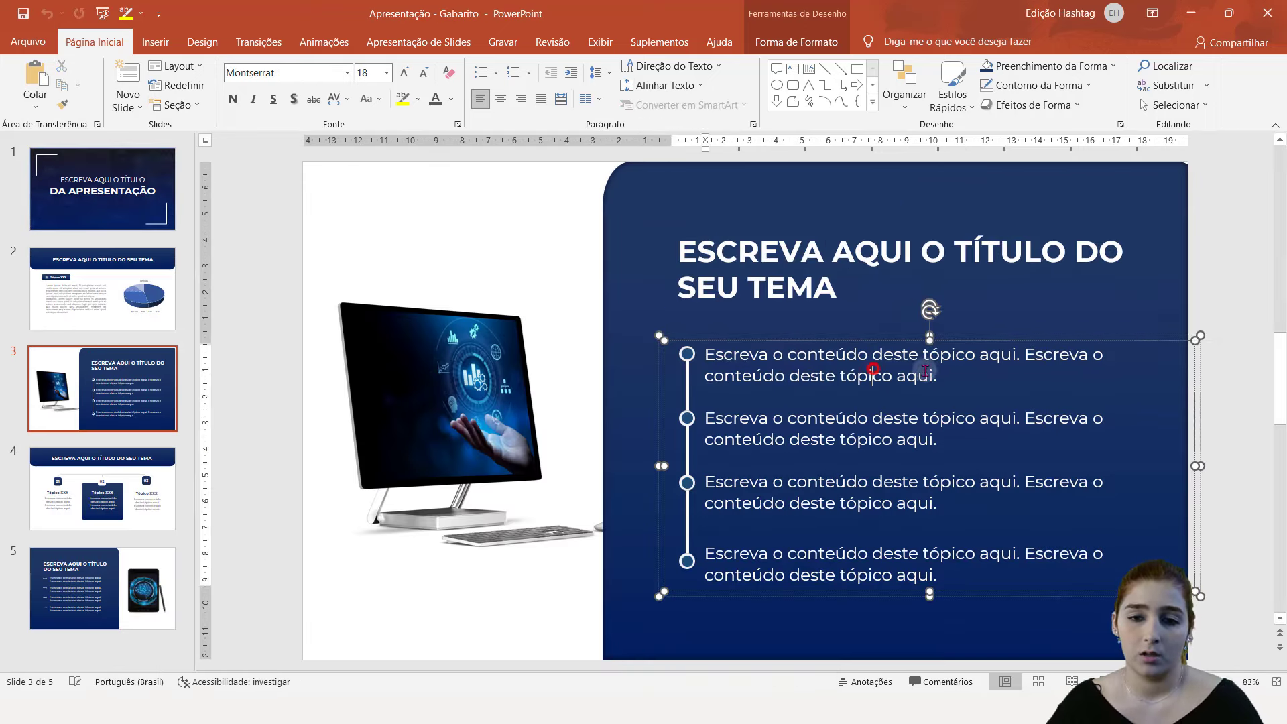
pyautogui.moveTo(947, 375); pyautogui.dragTo(755, 355)
pyautogui.hotkey('ctrl', 'c')
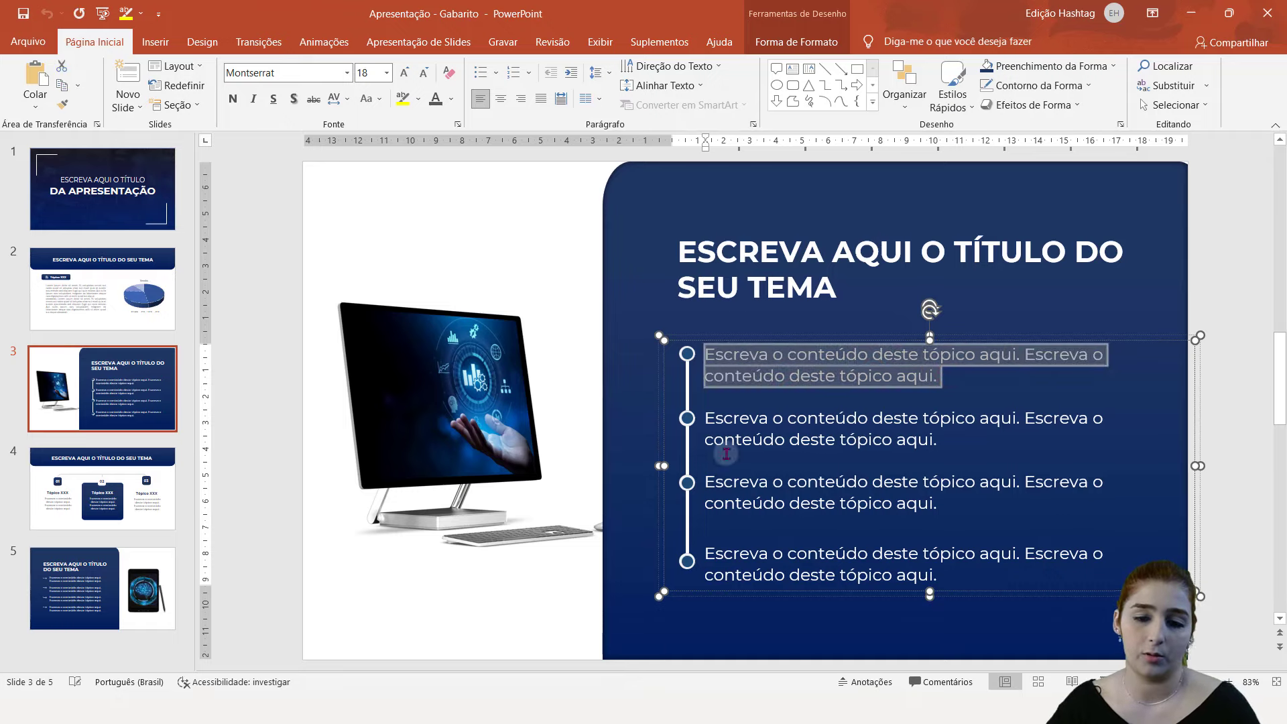
# - Back in Apresentação3, paste 'Escreva o conteúdo deste tópico aqui.' and align the box with the top dot
pyautogui.click(735, 617)
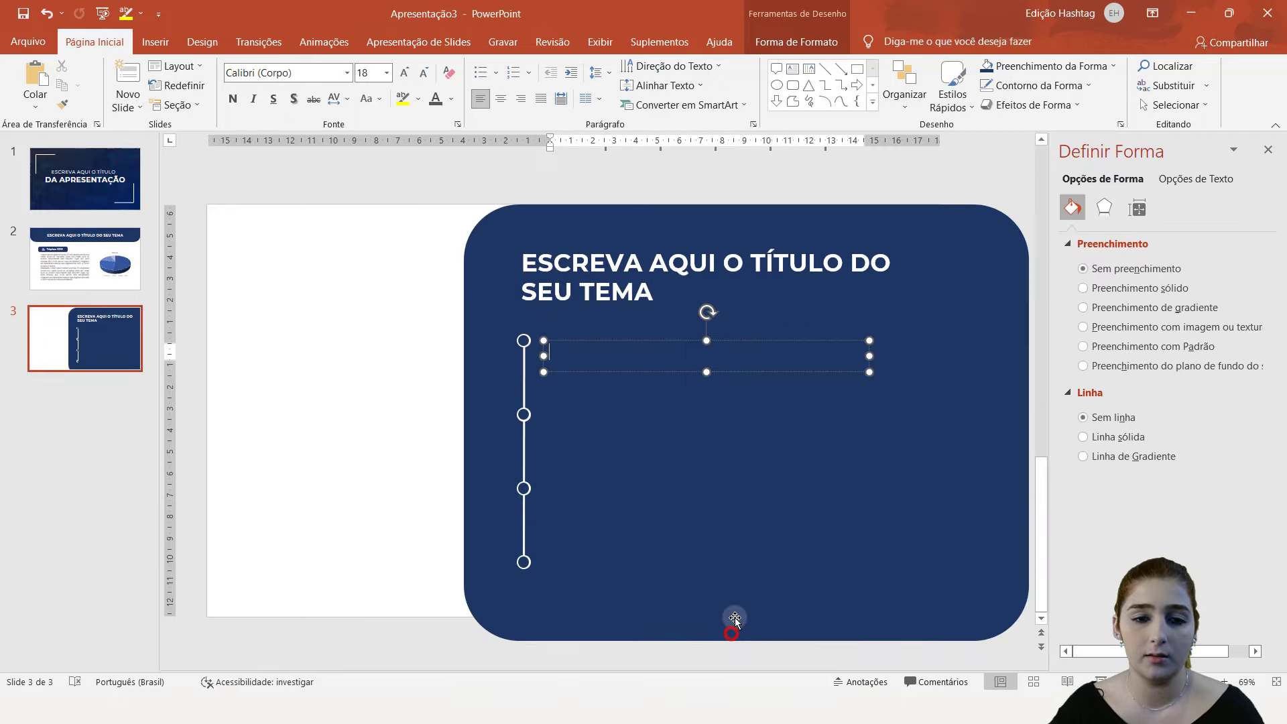
pyautogui.hotkey('ctrl', 'v')
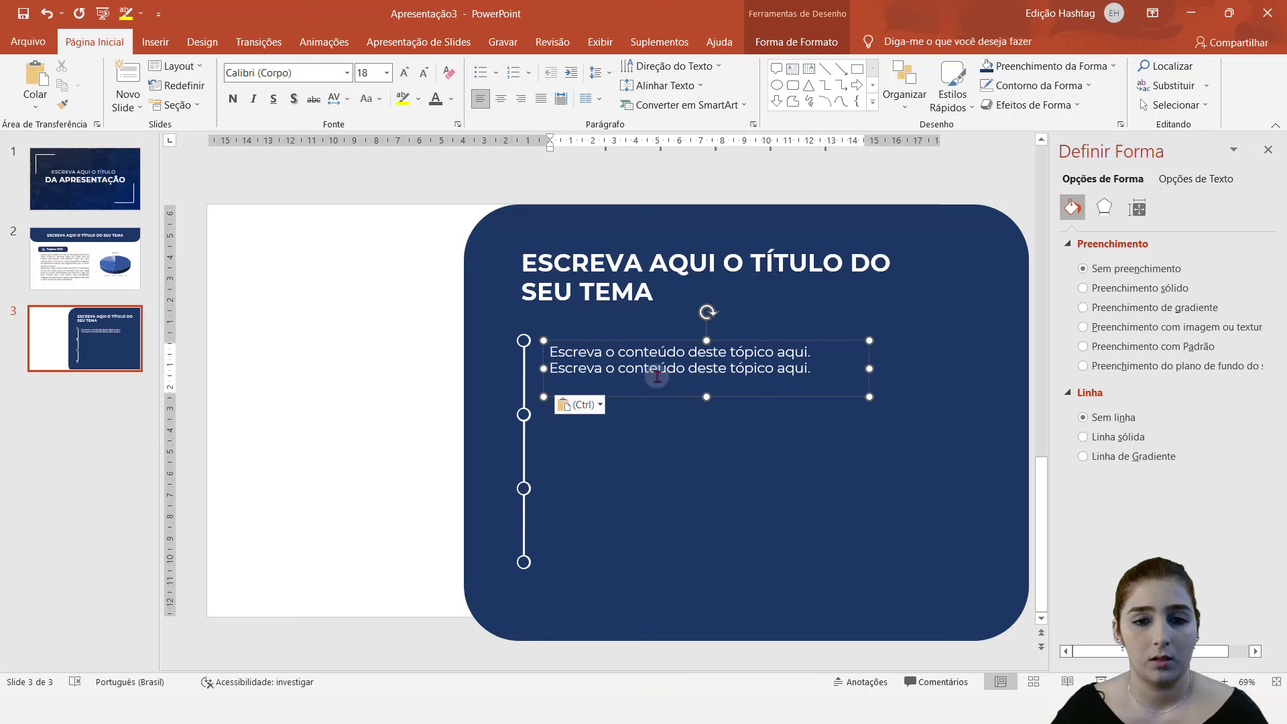
pyautogui.doubleClick(626, 368)
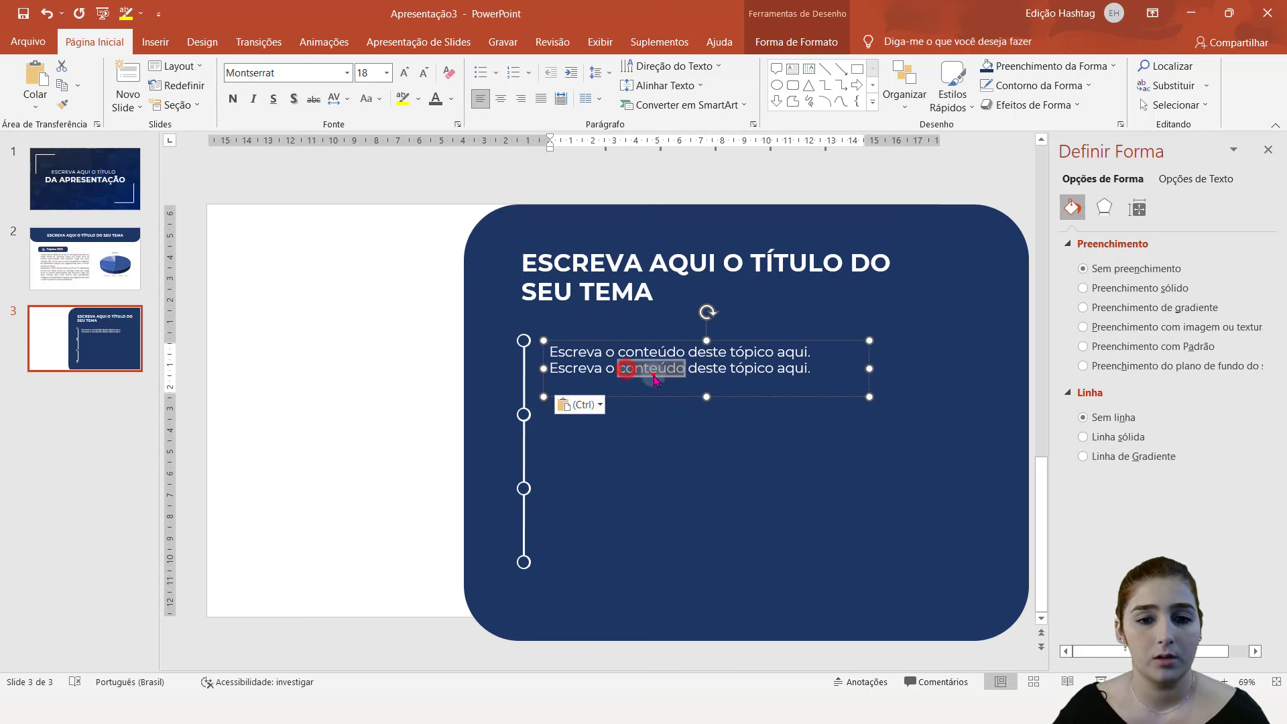
pyautogui.click(654, 370)
pyautogui.click(756, 342)
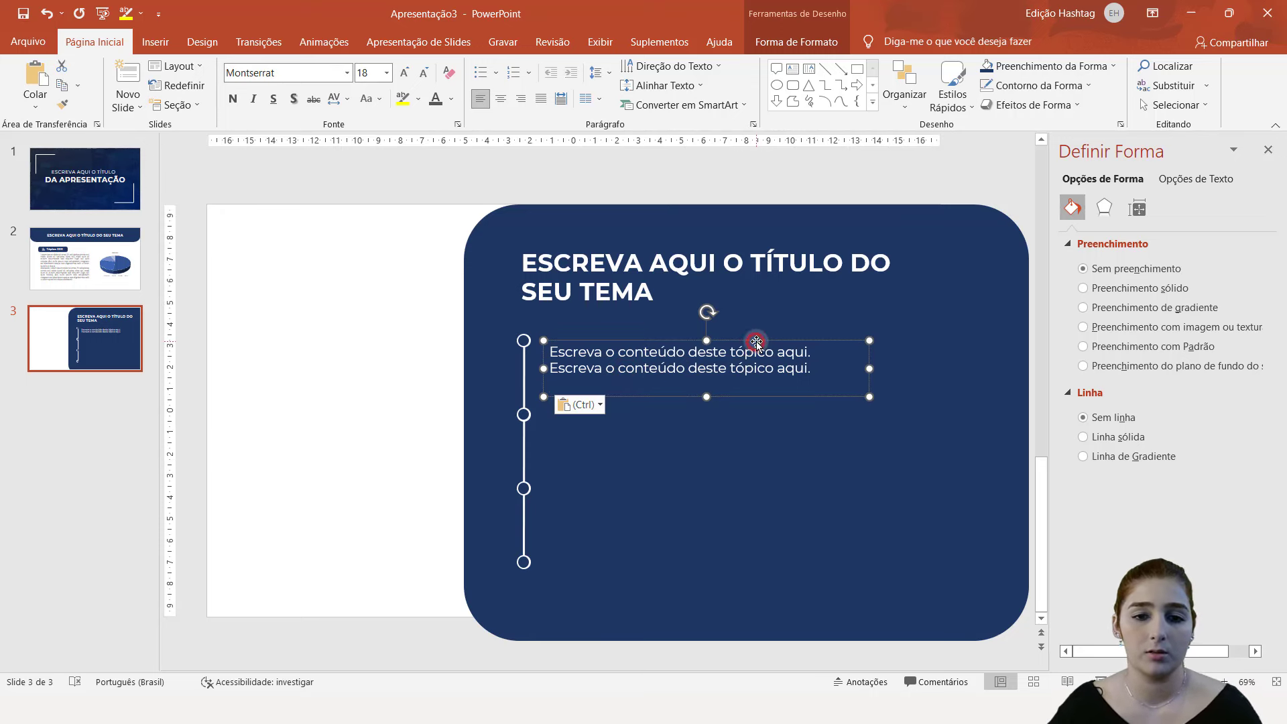
pyautogui.moveTo(756, 342); pyautogui.dragTo(759, 331)
pyautogui.press('Up')
pyautogui.press('Up')
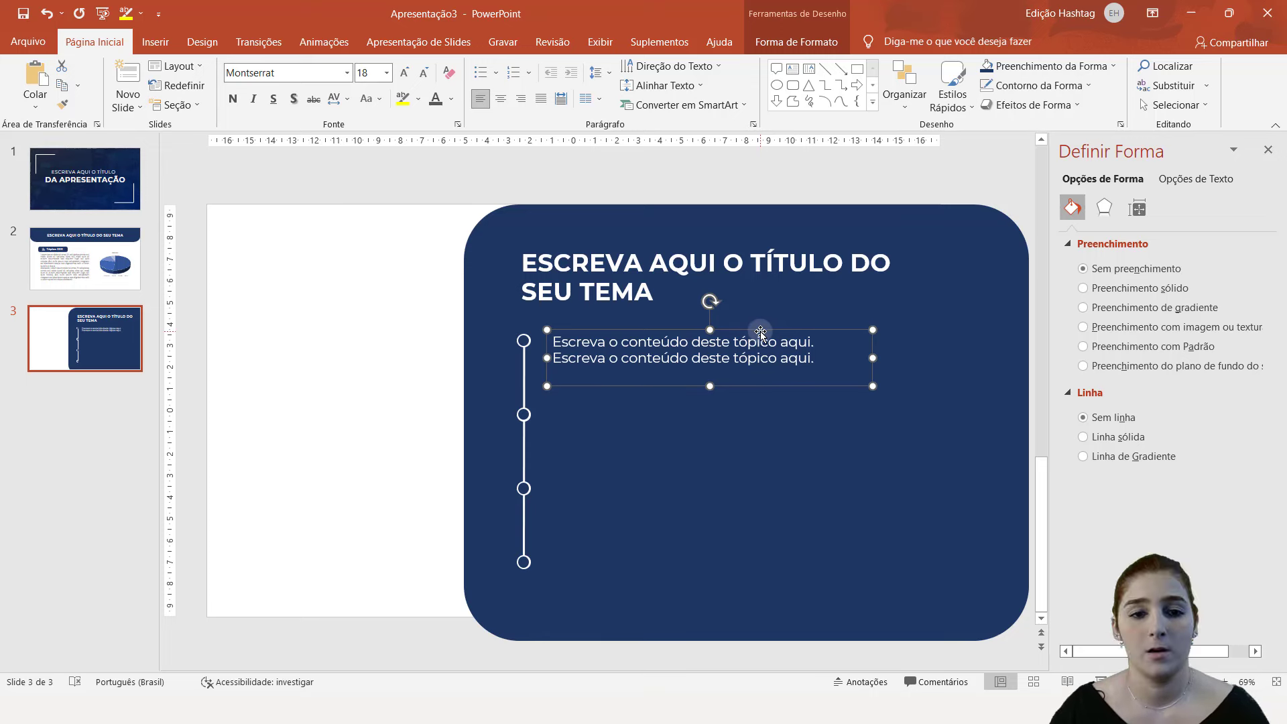
# - Make three copies of the topic text and line them up beside the second, third and bottom dots
pyautogui.moveTo(760, 331); pyautogui.dragTo(762, 396)
pyautogui.hotkey('ctrl', 'd')
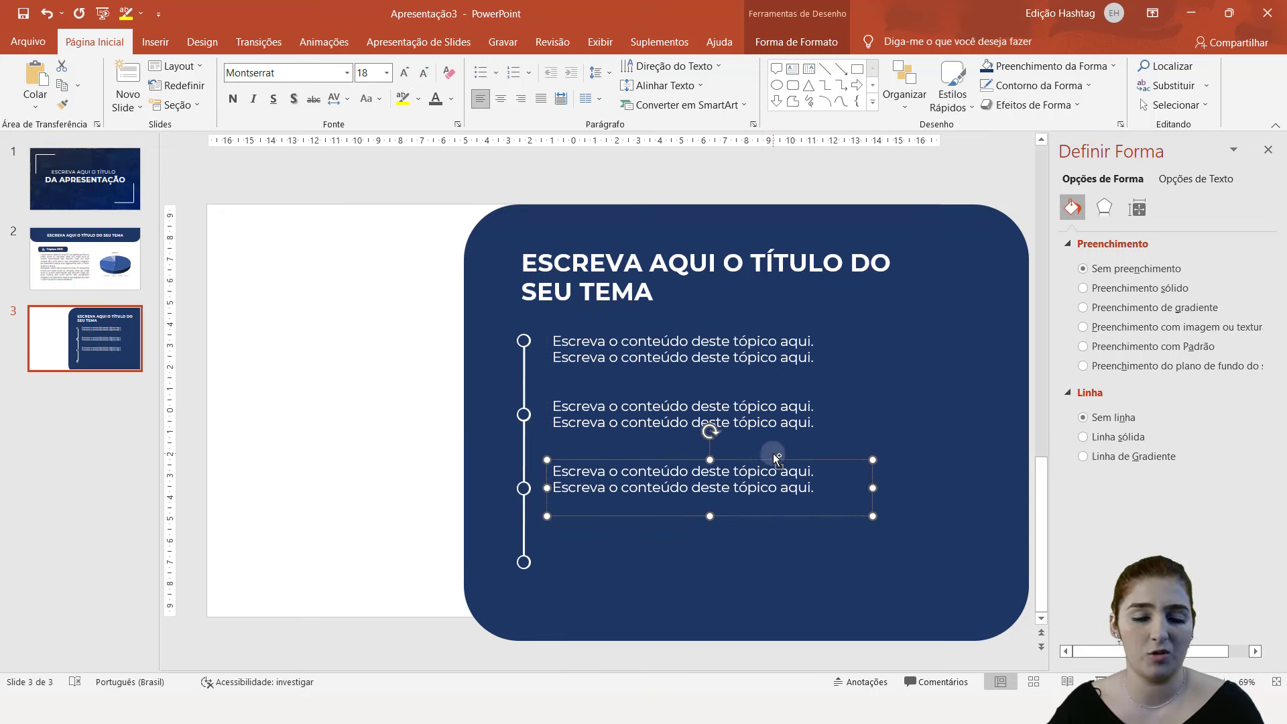
pyautogui.hotkey('ctrl', 'd')
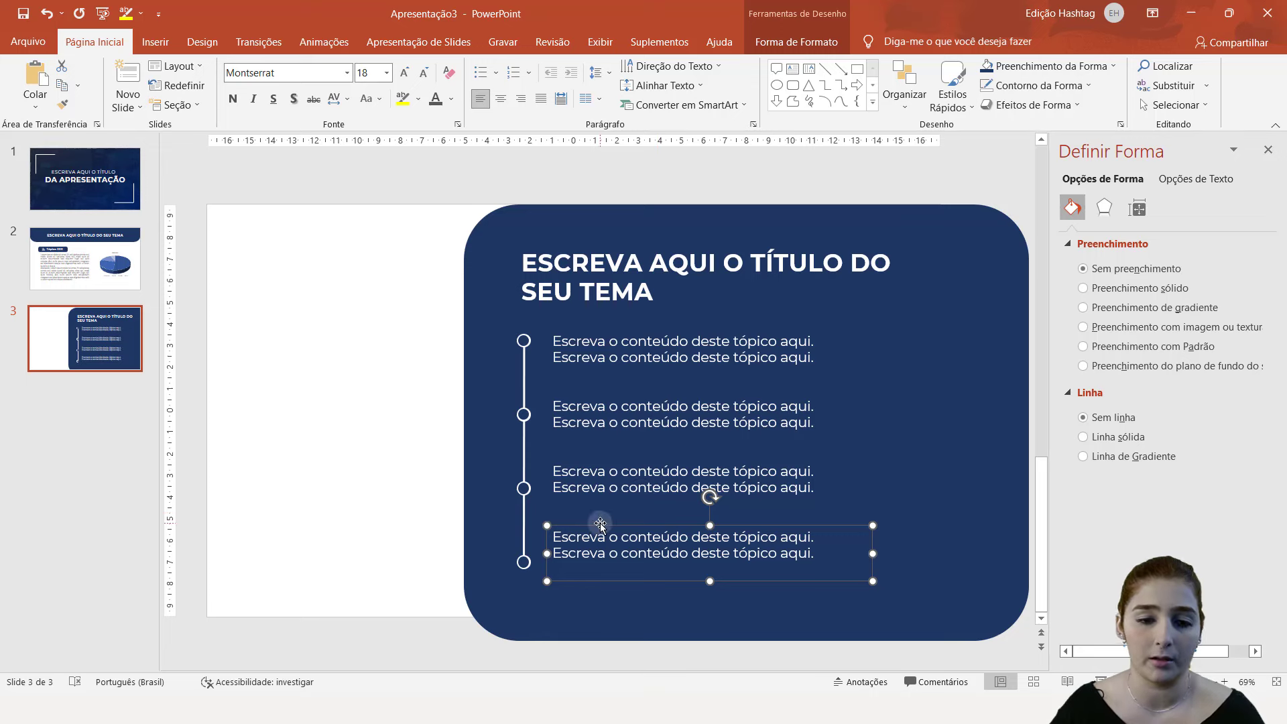
pyautogui.moveTo(600, 523); pyautogui.dragTo(598, 544)
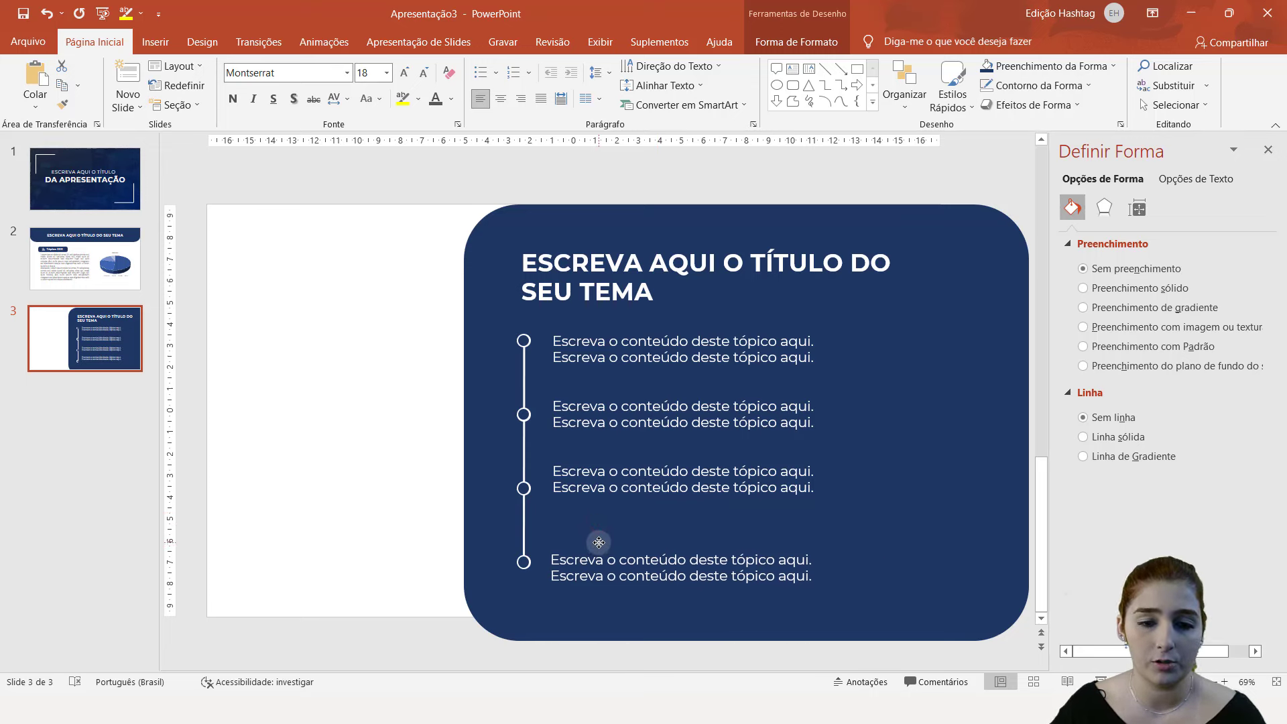
pyautogui.moveTo(612, 460); pyautogui.dragTo(613, 473)
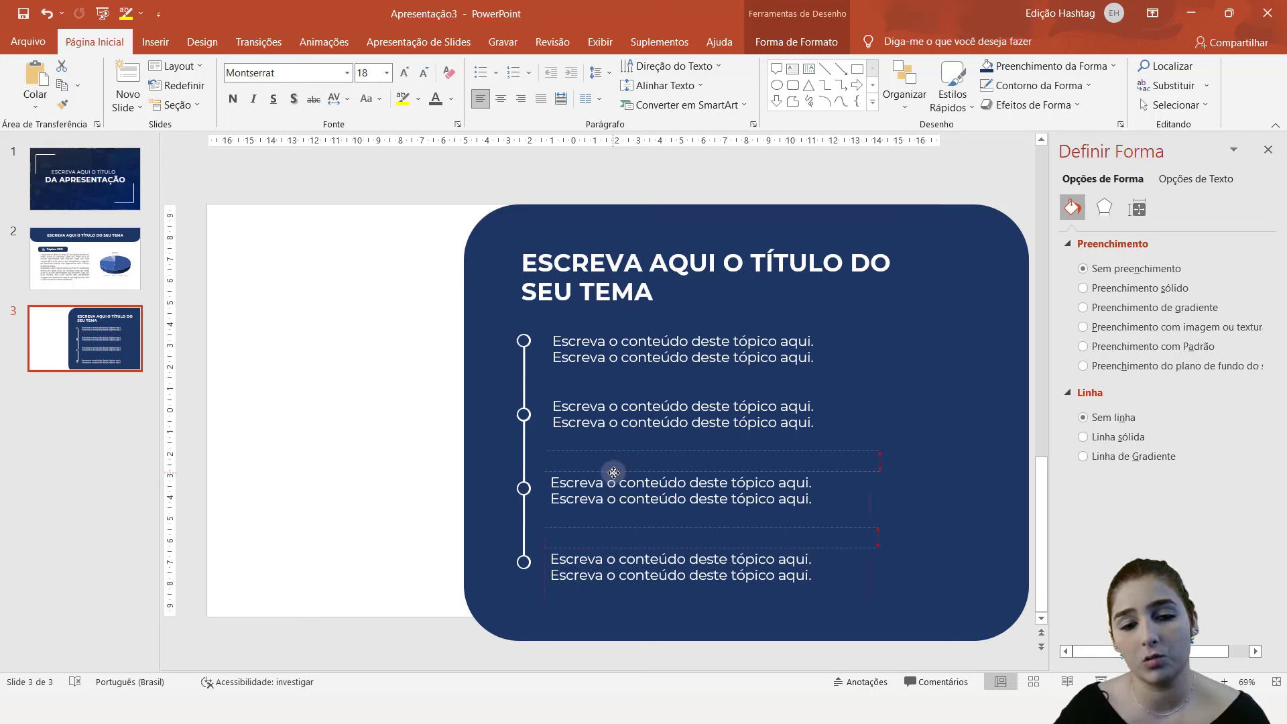
pyautogui.click(615, 429)
pyautogui.moveTo(616, 396); pyautogui.dragTo(614, 403)
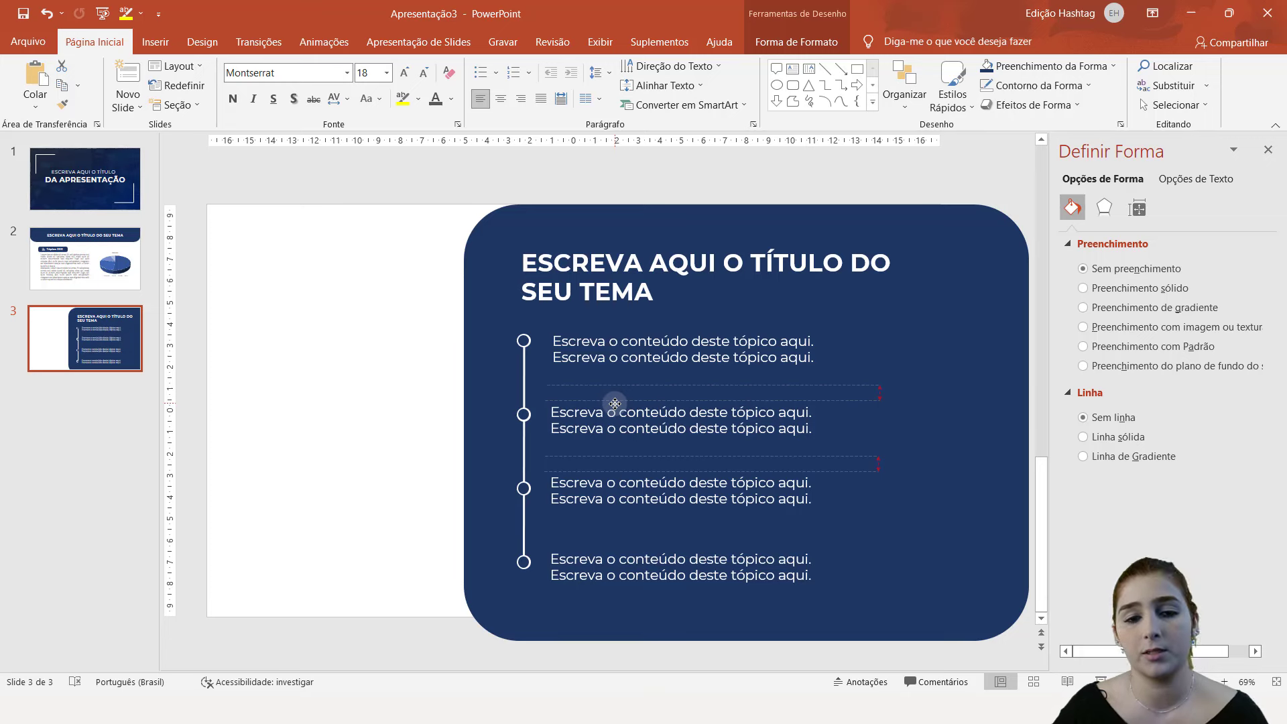
# - Preview the slide as a full-screen slide show, then exit it
pyautogui.click(888, 357)
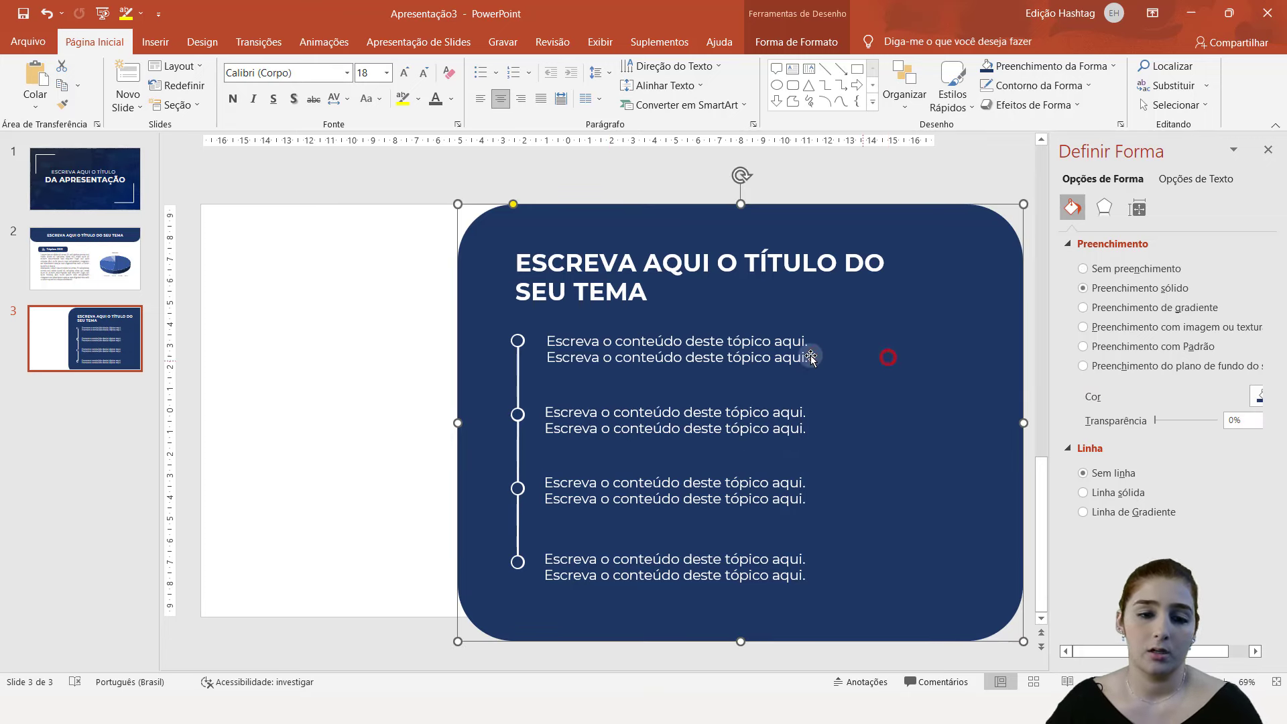
pyautogui.click(397, 307)
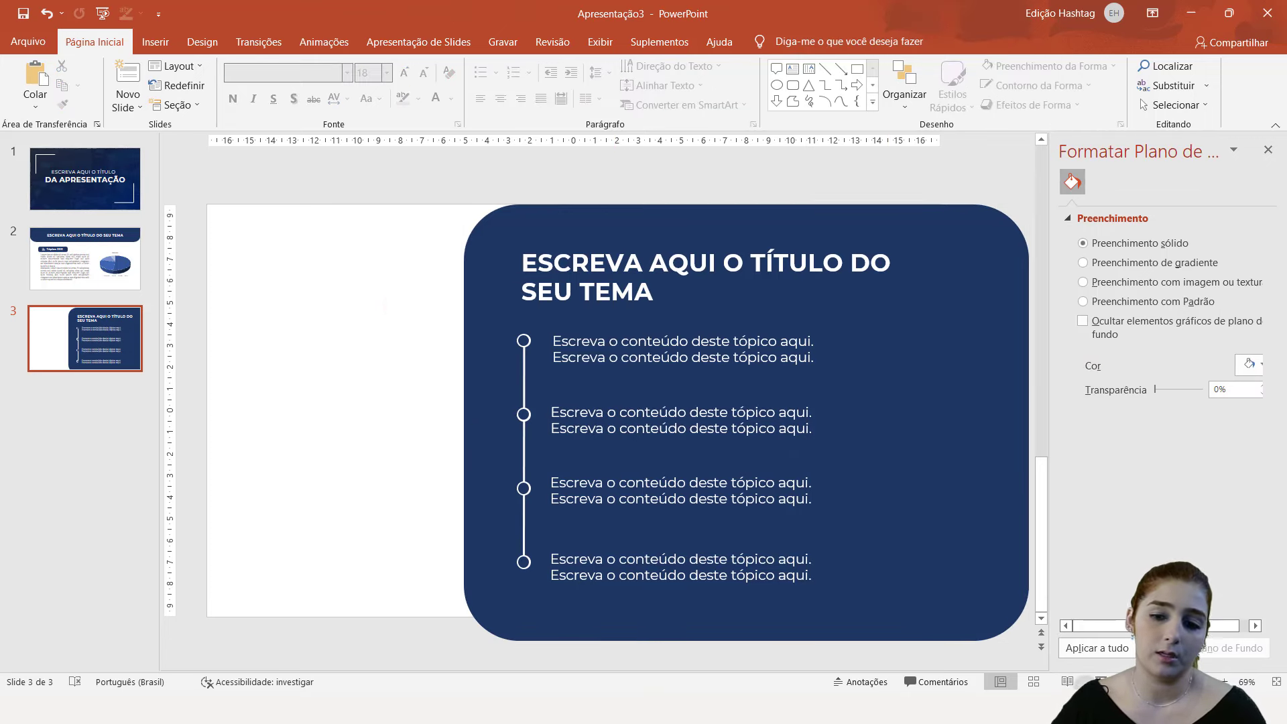
pyautogui.click(1102, 681)
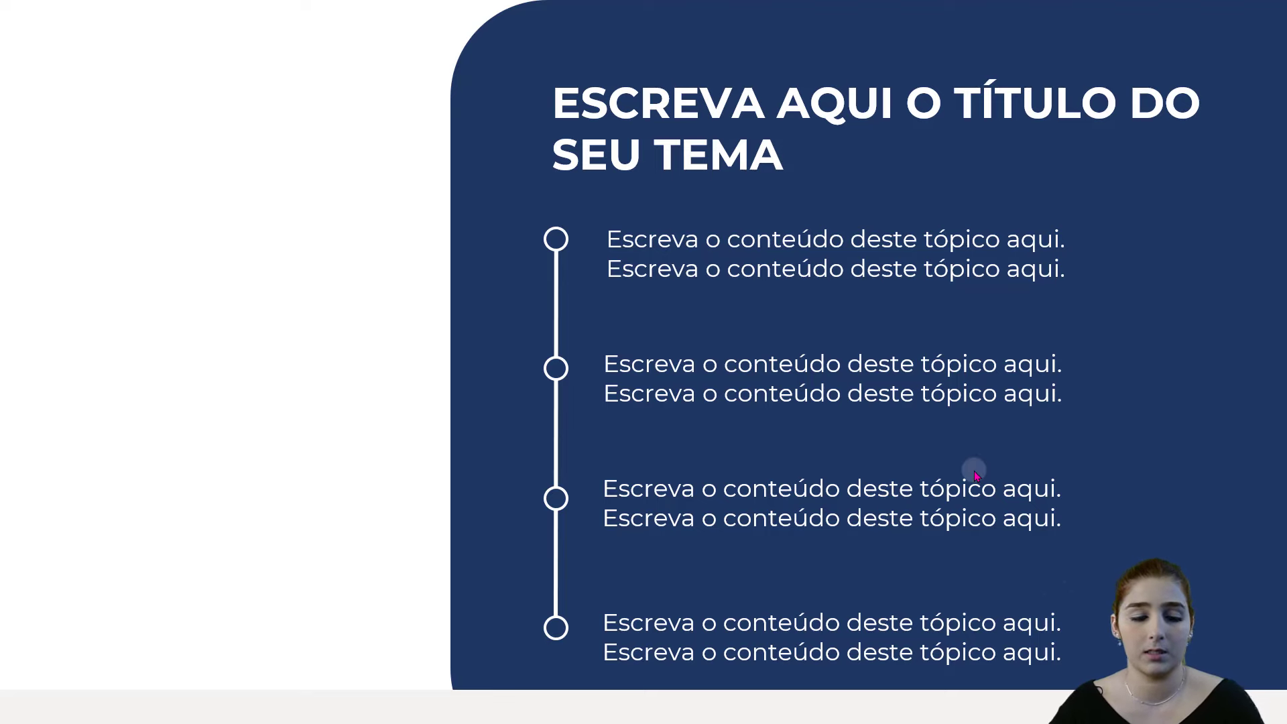
pyautogui.press('Escape')
# - Select the title, four topic boxes and timeline together and reposition them inside the rounded panel
pyautogui.click(665, 349)
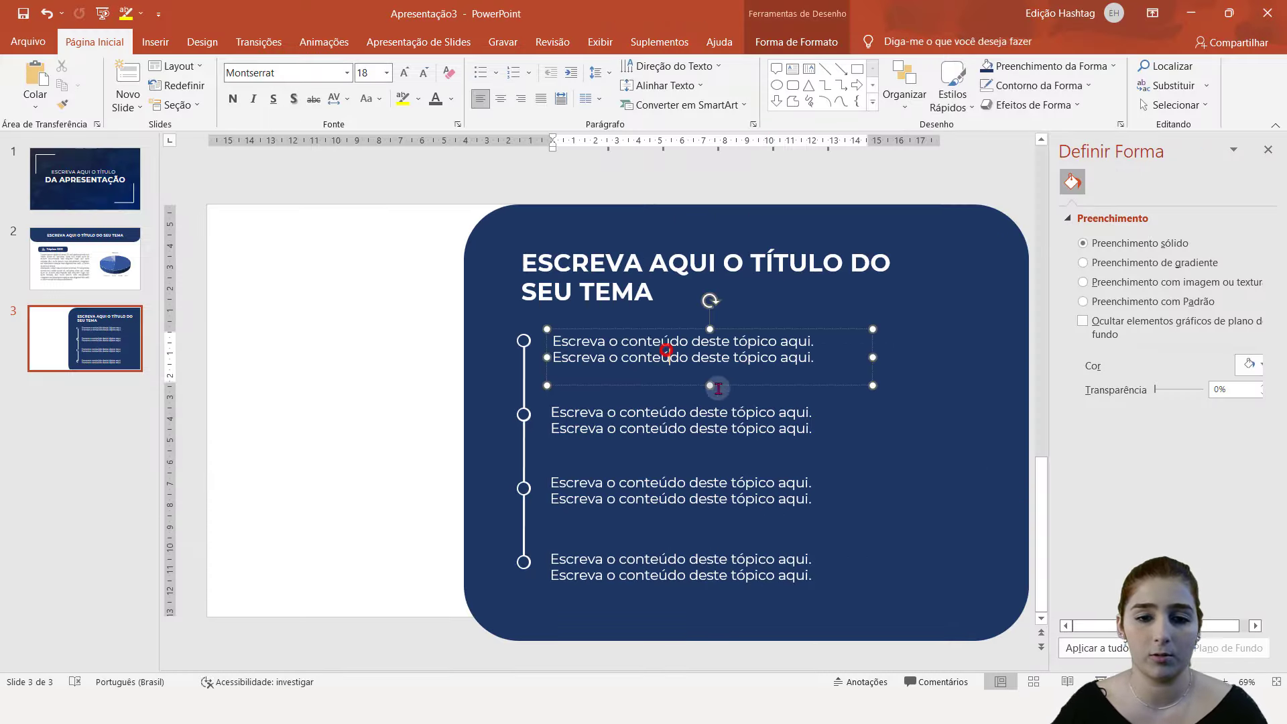
pyautogui.click(715, 428)
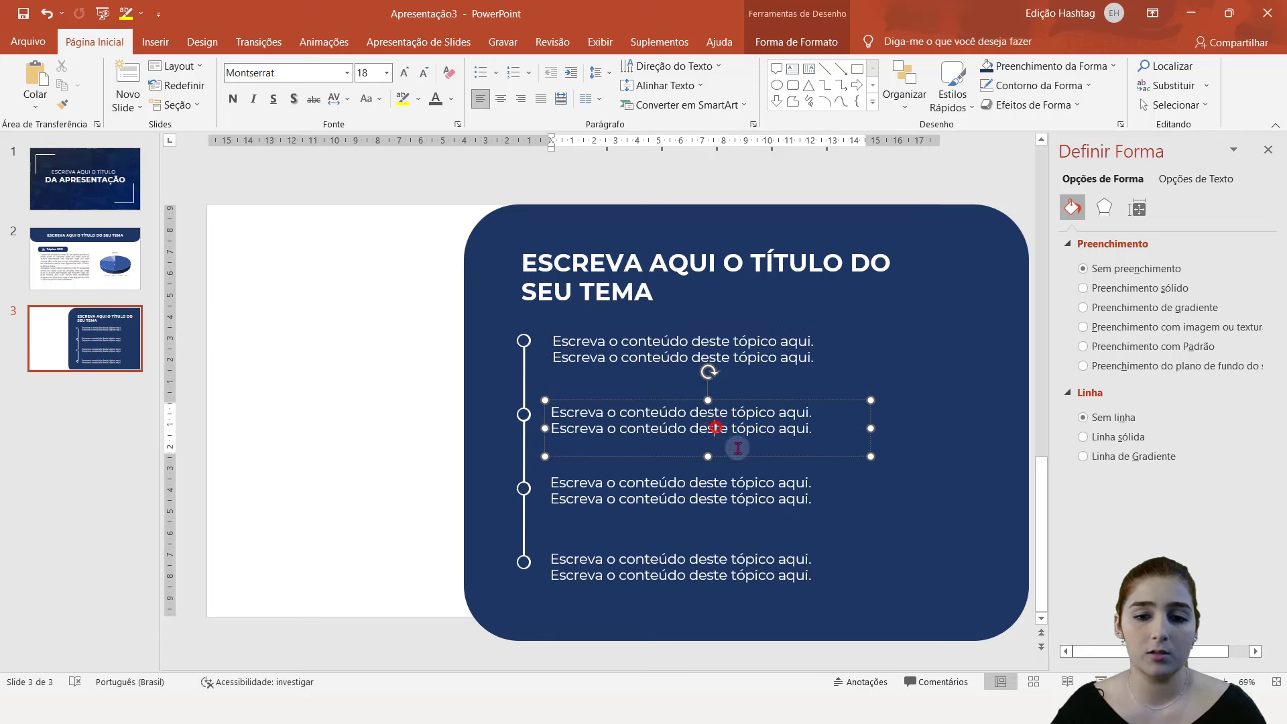
pyautogui.click(777, 558)
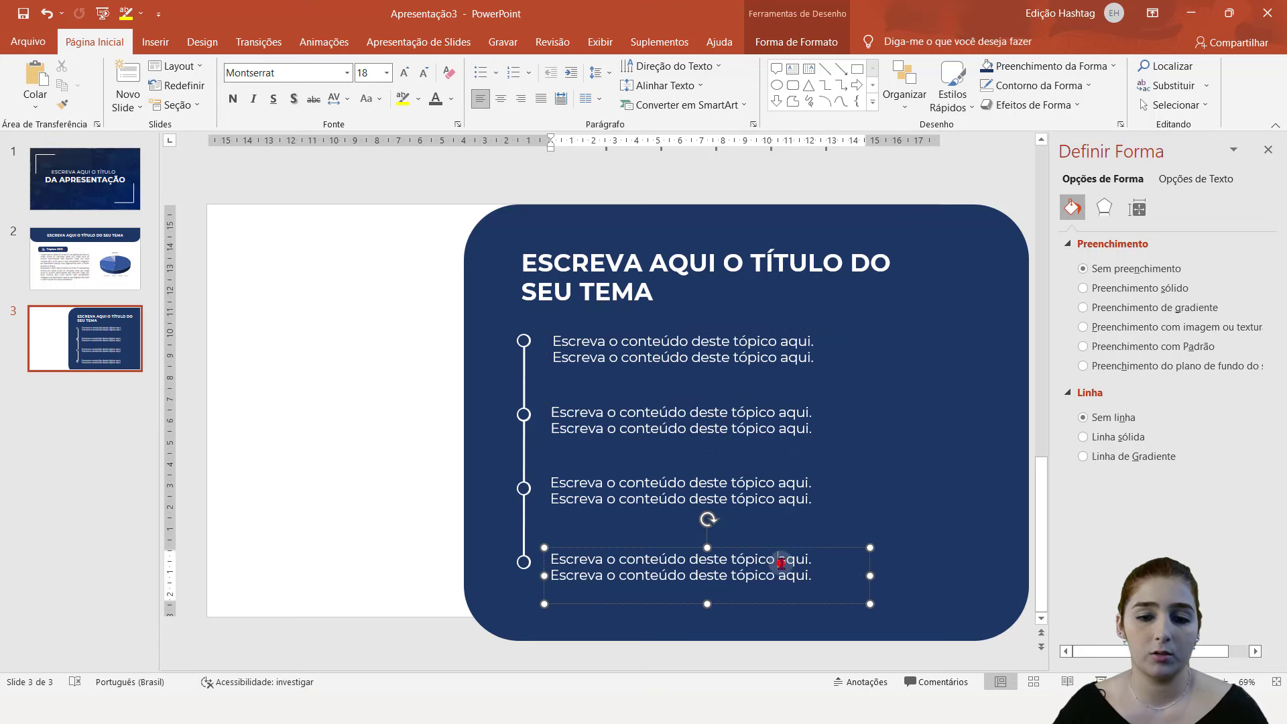
pyautogui.keyDown('shift'); pyautogui.click(810, 504); pyautogui.keyUp('shift')
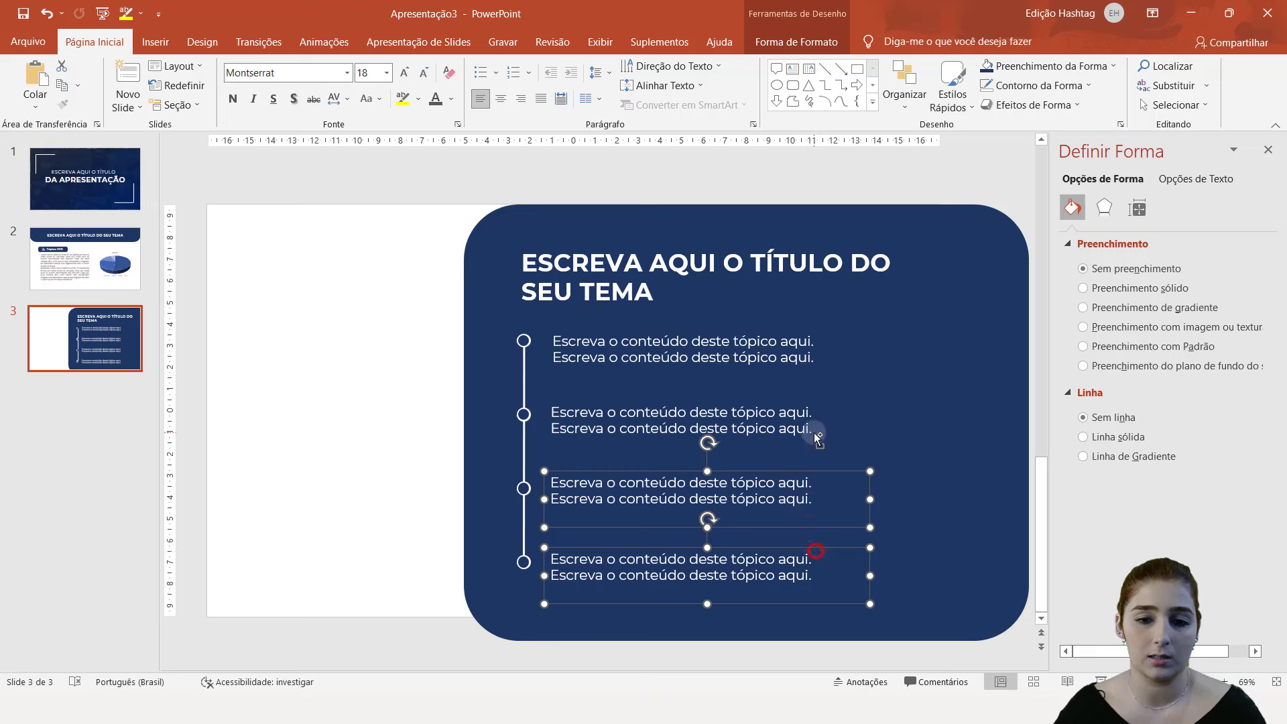
pyautogui.keyDown('shift'); pyautogui.click(807, 424); pyautogui.keyUp('shift')
pyautogui.keyDown('shift'); pyautogui.click(796, 347); pyautogui.keyUp('shift')
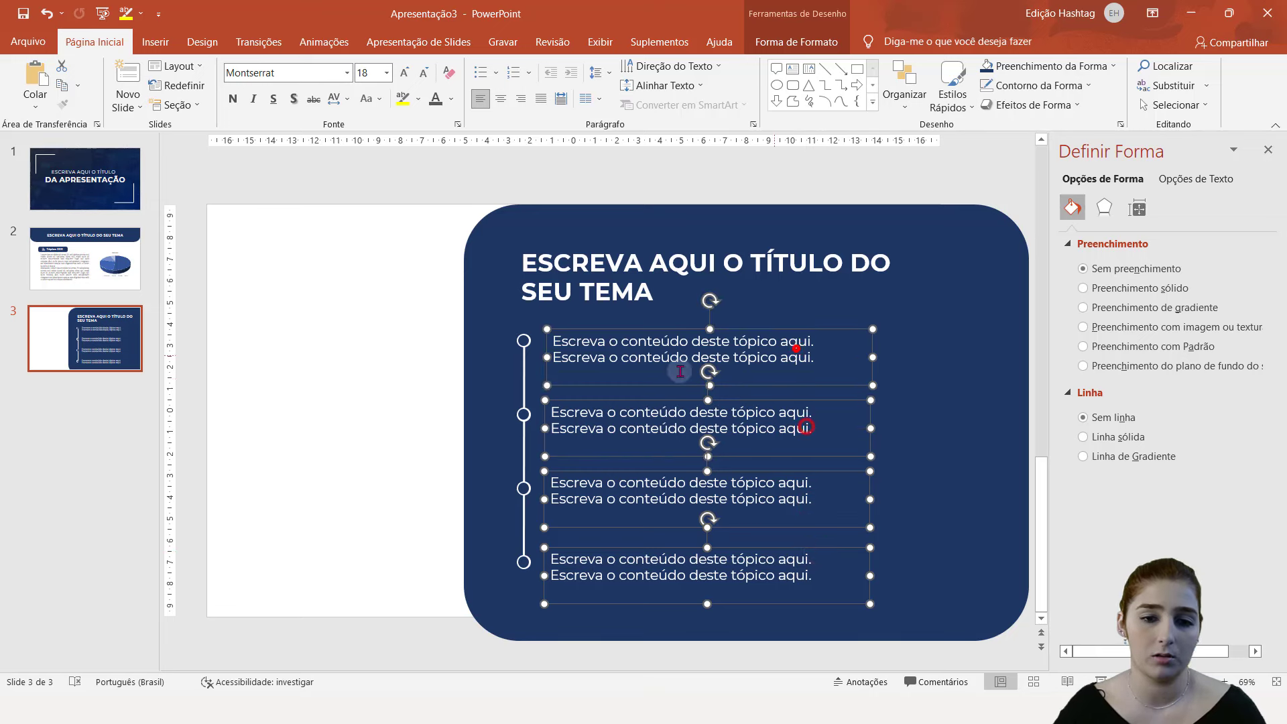
pyautogui.keyDown('shift'); pyautogui.click(526, 378); pyautogui.keyUp('shift')
pyautogui.keyDown('shift'); pyautogui.click(603, 273); pyautogui.keyUp('shift')
pyautogui.hotkey('ctrl', 'z')
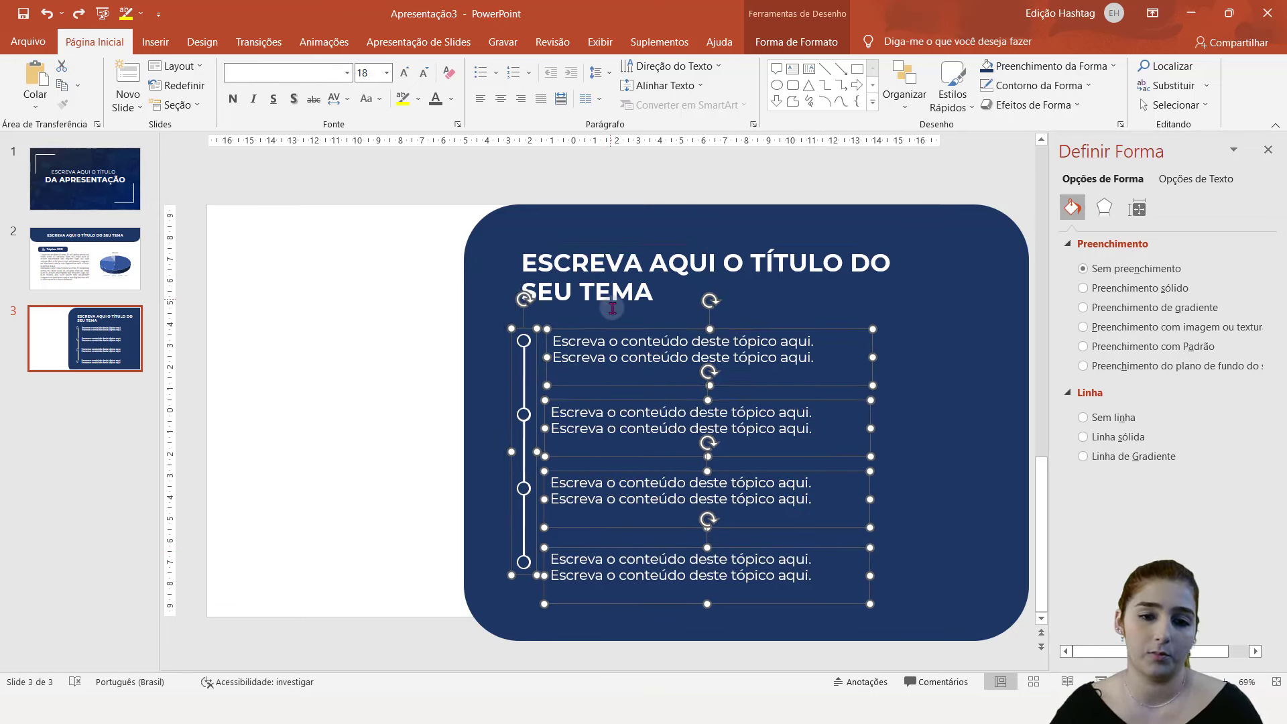
pyautogui.keyDown('shift'); pyautogui.click(585, 295); pyautogui.keyUp('shift')
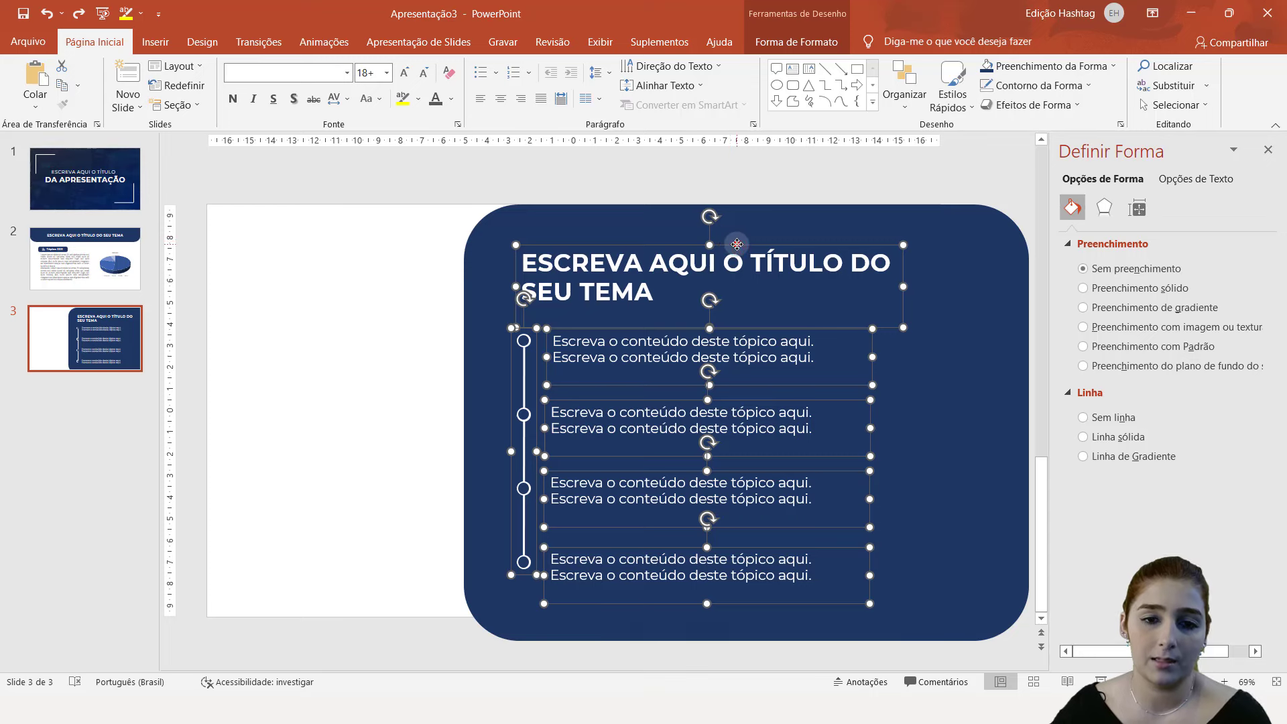
pyautogui.moveTo(737, 244); pyautogui.dragTo(731, 232)
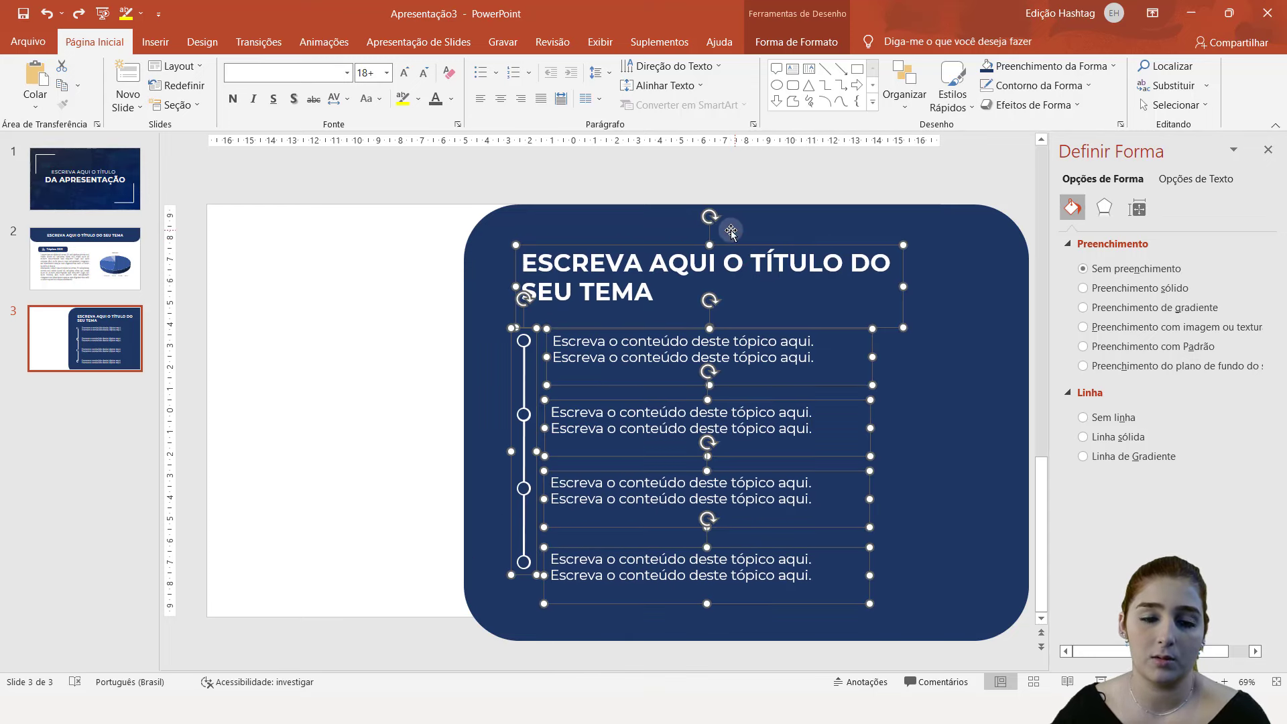
# - Move the title slightly lower, then select all four topic texts
pyautogui.click(651, 245)
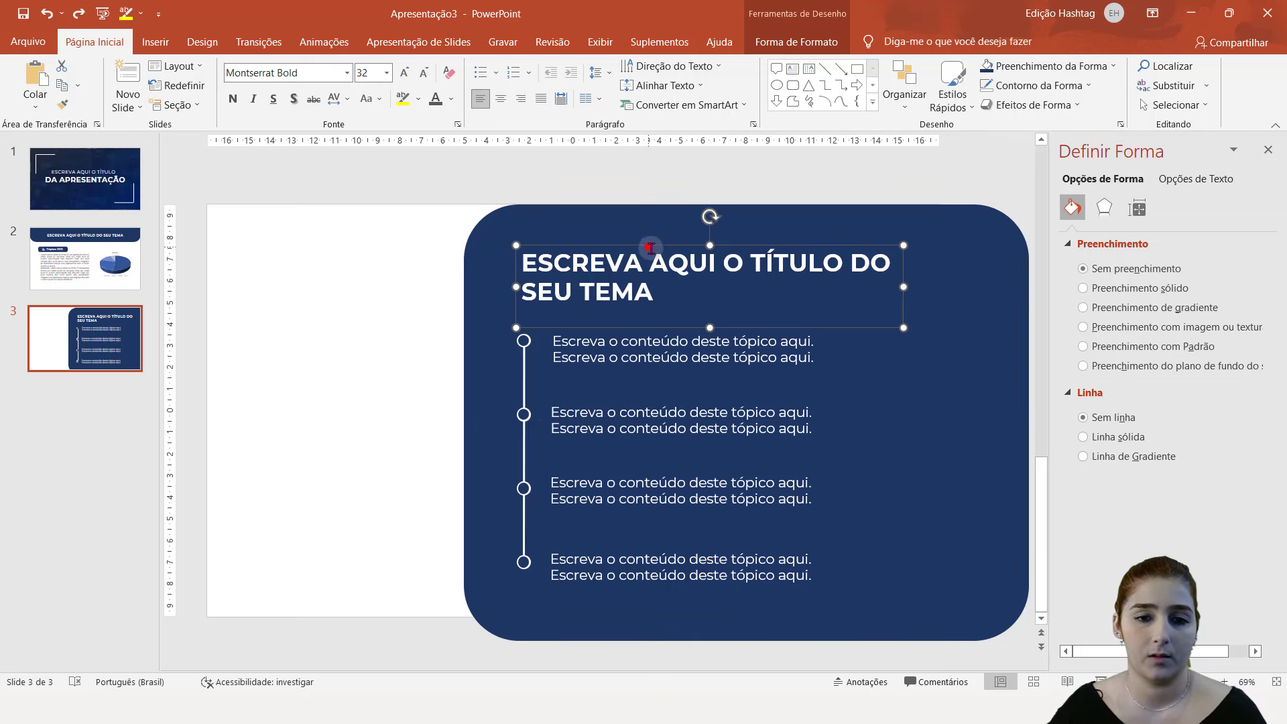
pyautogui.moveTo(650, 247); pyautogui.dragTo(652, 257)
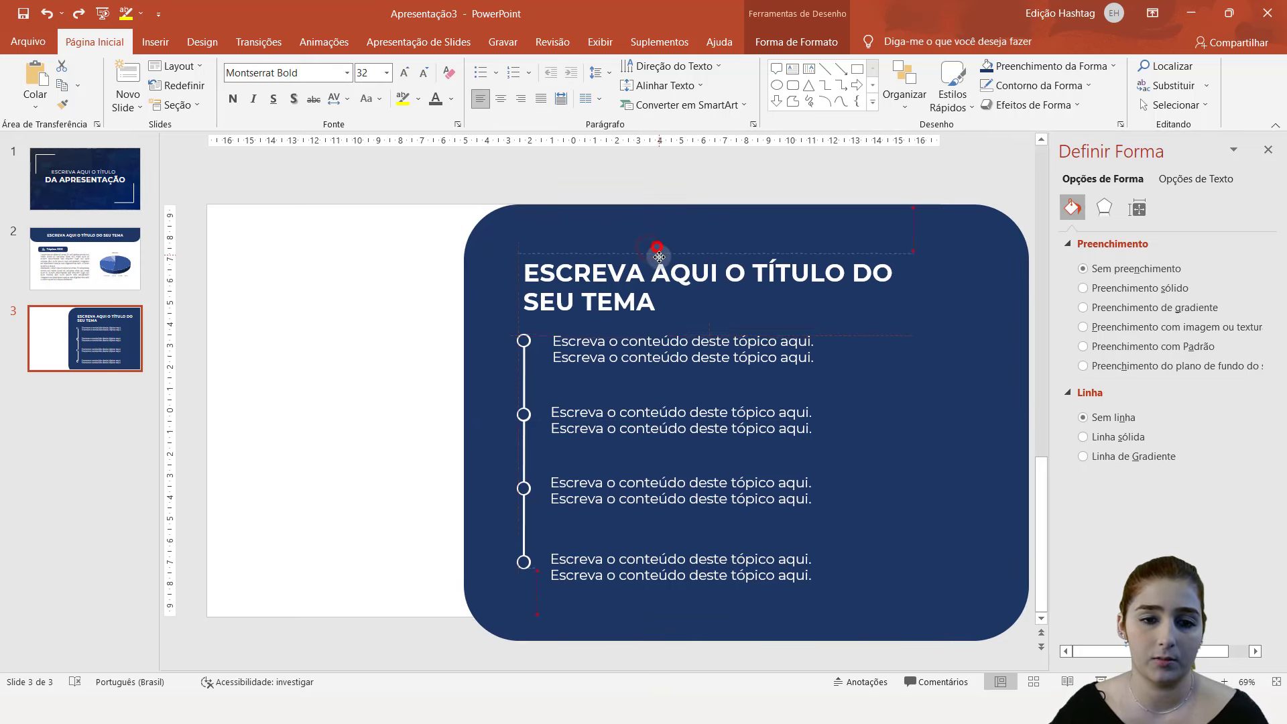
pyautogui.click(654, 365)
pyautogui.click(670, 426)
pyautogui.click(701, 574)
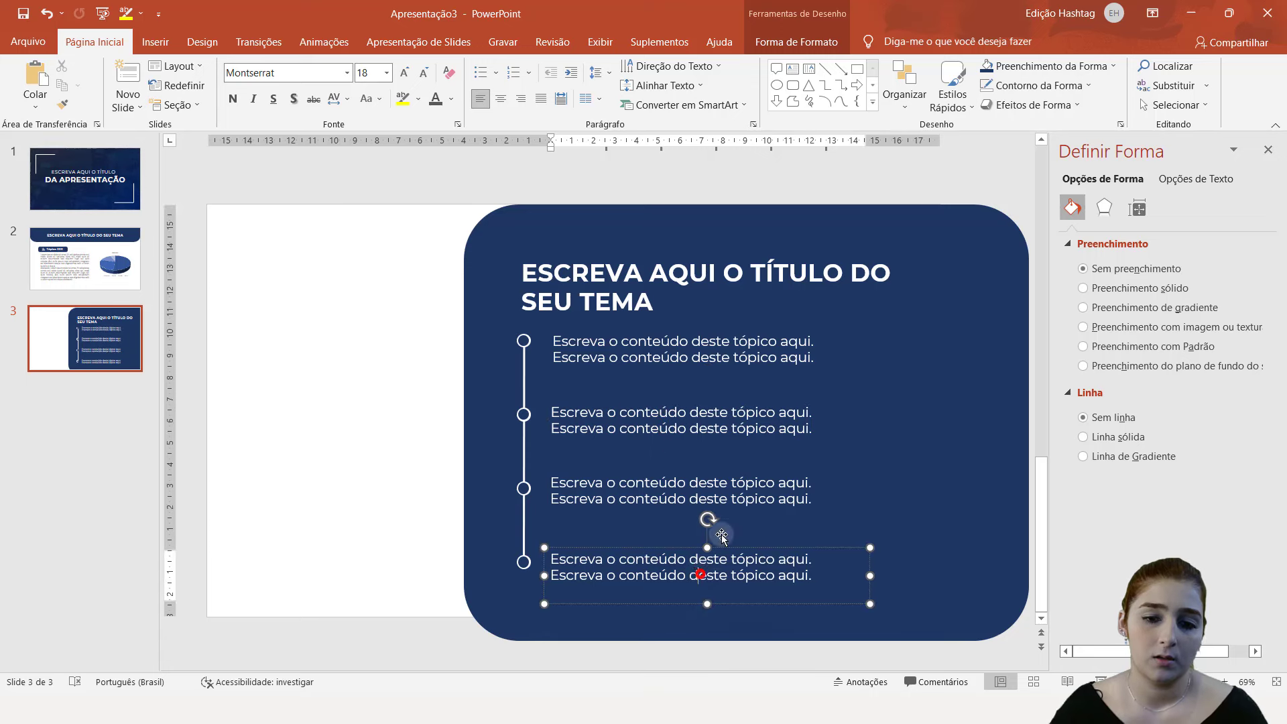
pyautogui.click(745, 504)
pyautogui.click(772, 422)
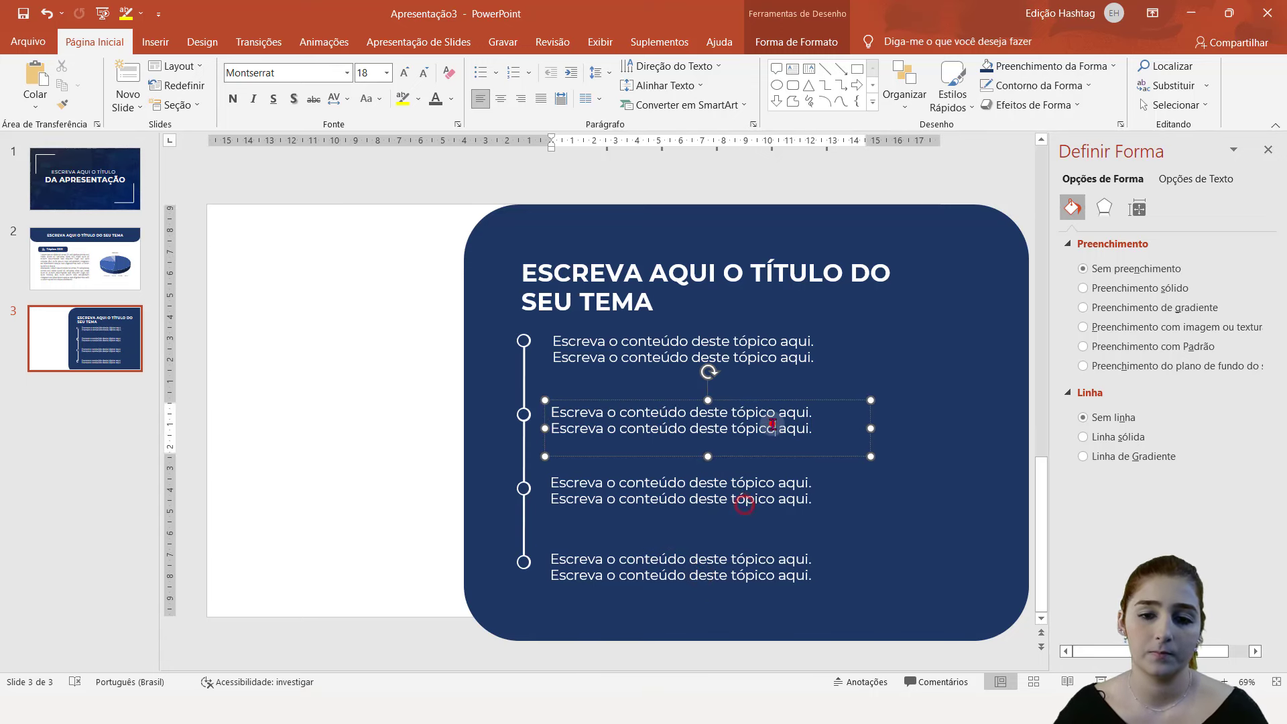
pyautogui.click(770, 342)
pyautogui.click(790, 416)
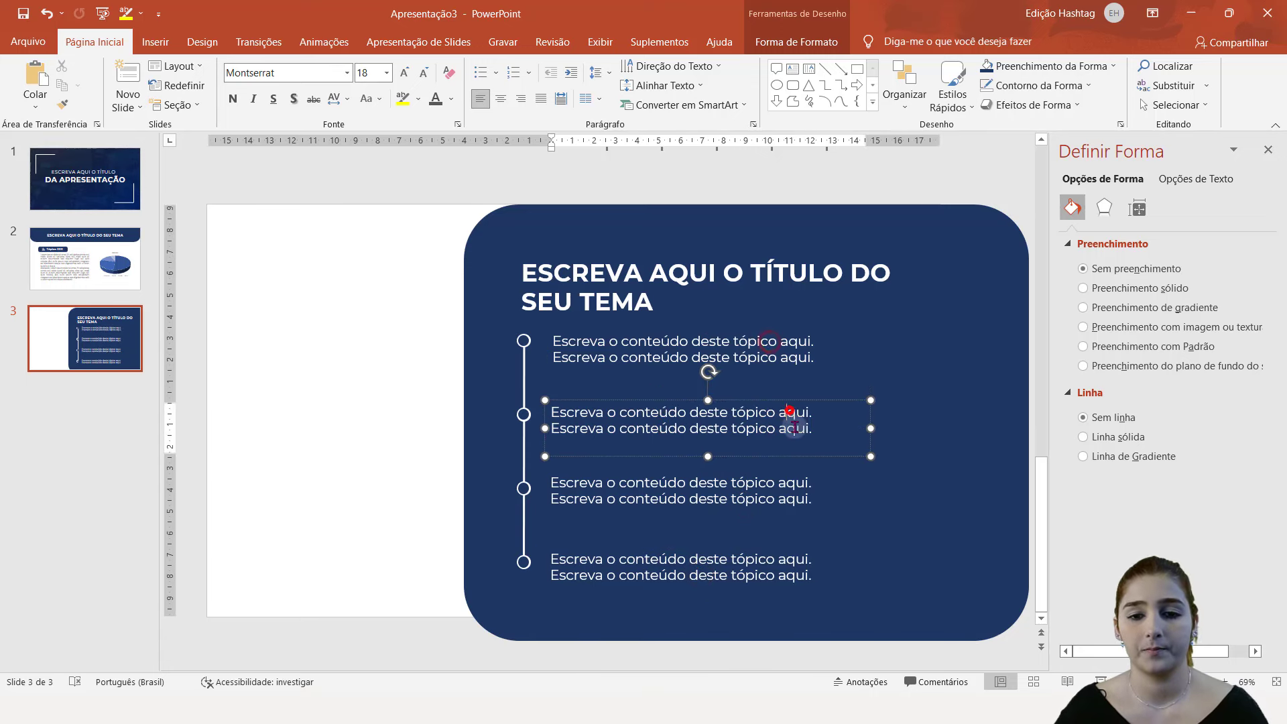
pyautogui.click(785, 580)
pyautogui.click(804, 516)
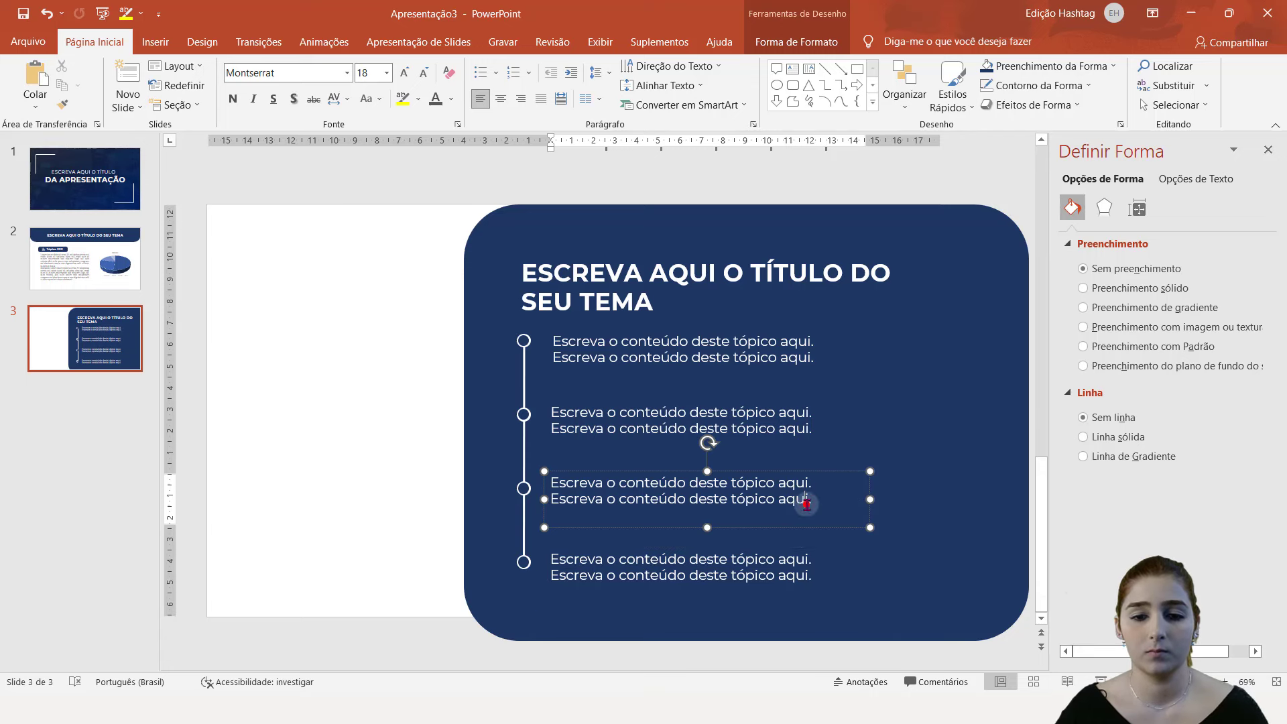
pyautogui.click(808, 561)
pyautogui.keyDown('shift'); pyautogui.click(821, 510); pyautogui.keyUp('shift')
pyautogui.keyDown('shift'); pyautogui.click(789, 434); pyautogui.keyUp('shift')
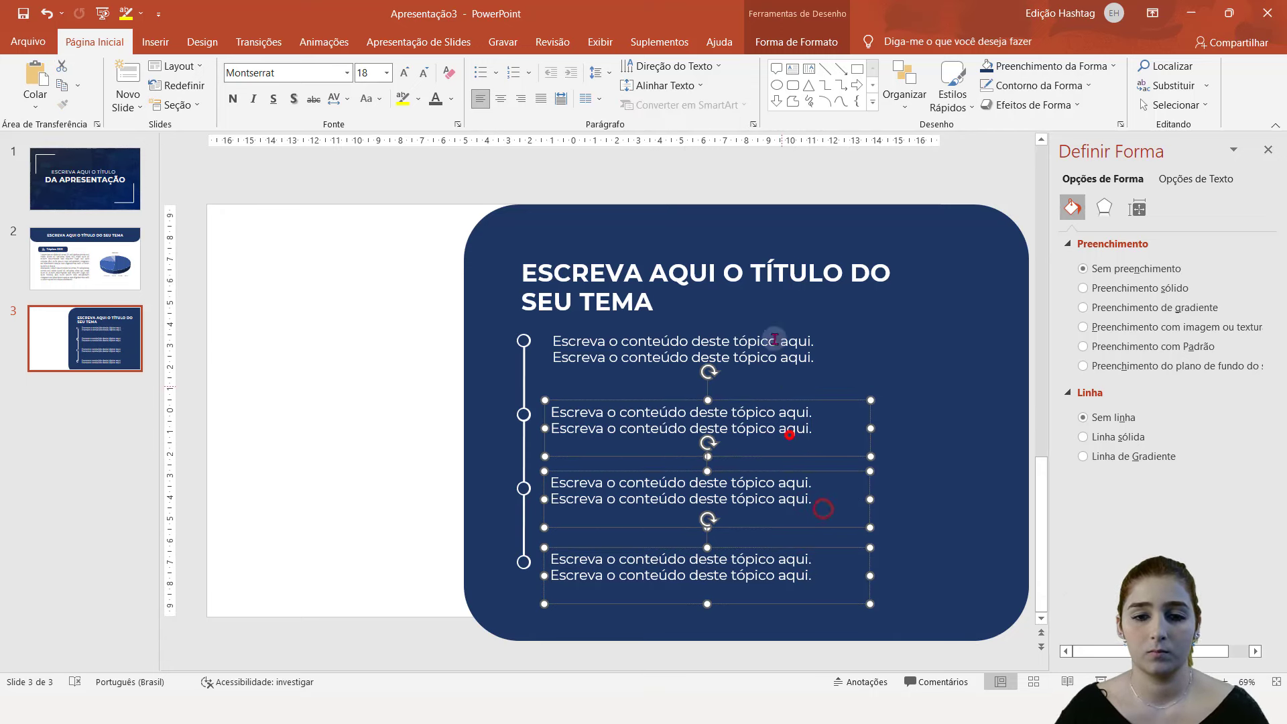
pyautogui.keyDown('shift'); pyautogui.click(773, 335); pyautogui.keyUp('shift')
# - Add the timeline and title, try moving everything up, cancel it, and select the blue panel
pyautogui.keyDown('shift'); pyautogui.click(525, 413); pyautogui.keyUp('shift')
pyautogui.keyDown('shift'); pyautogui.click(601, 287); pyautogui.keyUp('shift')
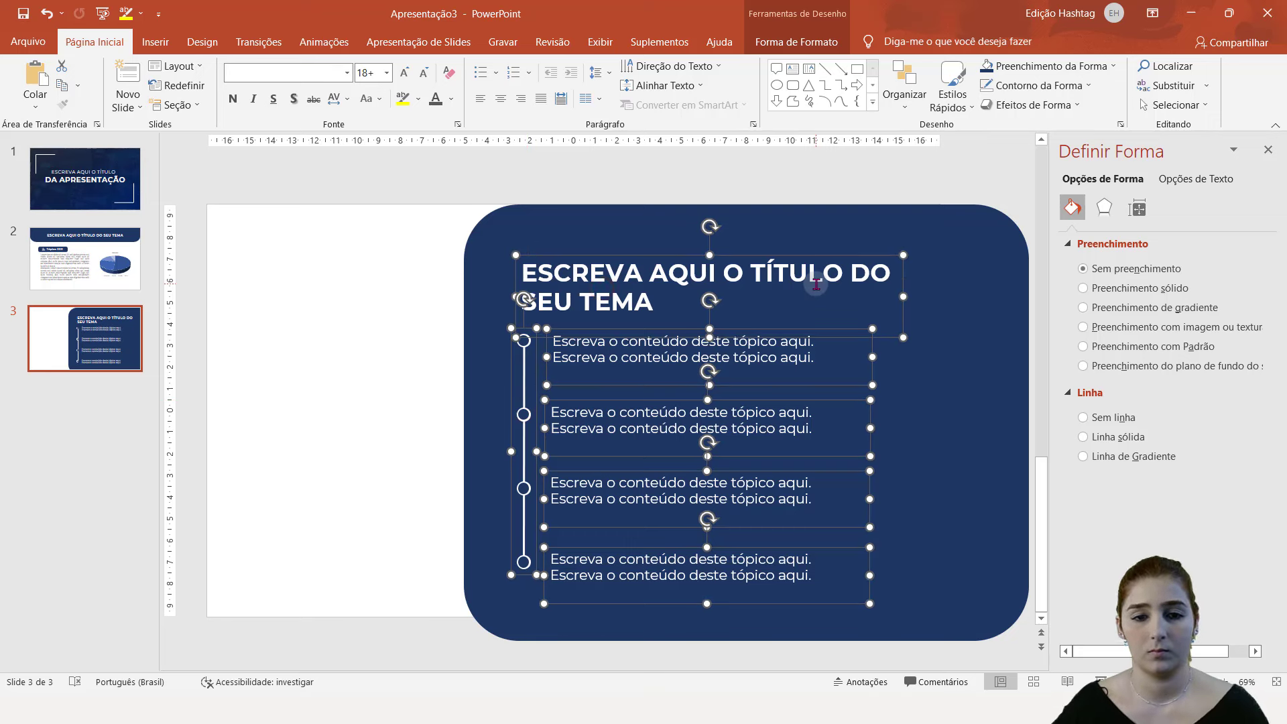
pyautogui.moveTo(784, 254); pyautogui.dragTo(785, 237)
pyautogui.press('Escape')
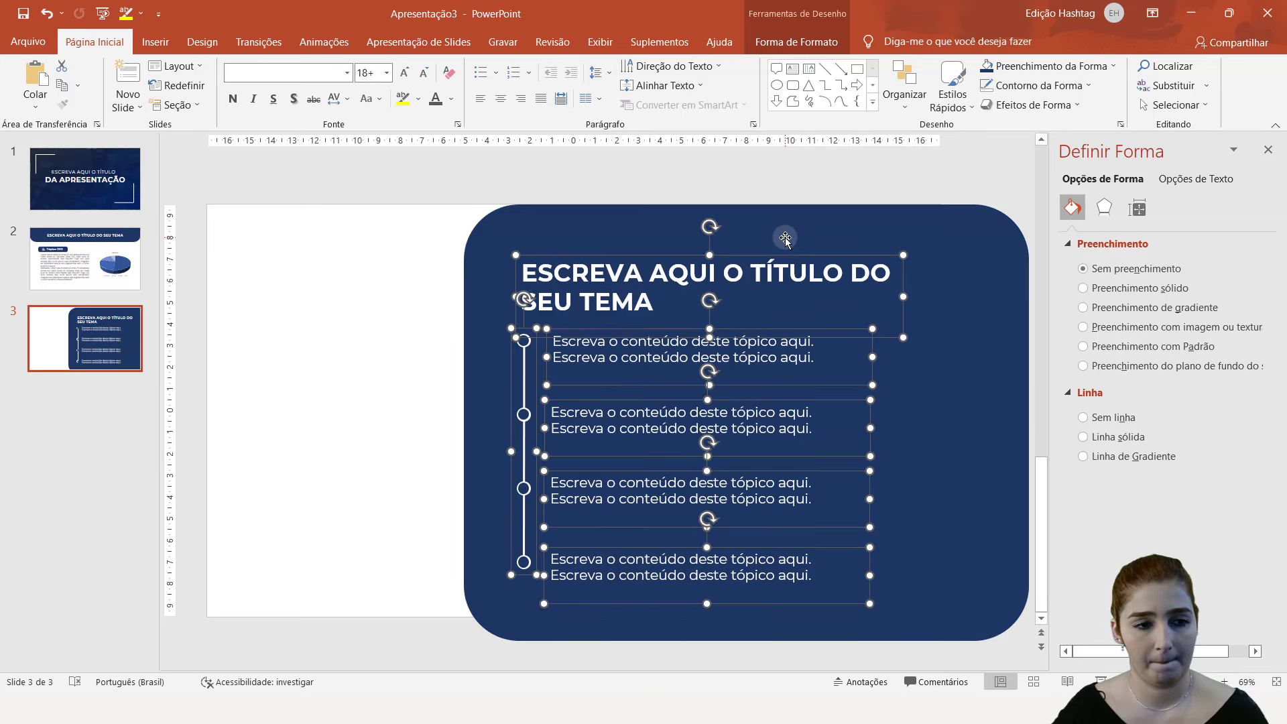
pyautogui.click(791, 251)
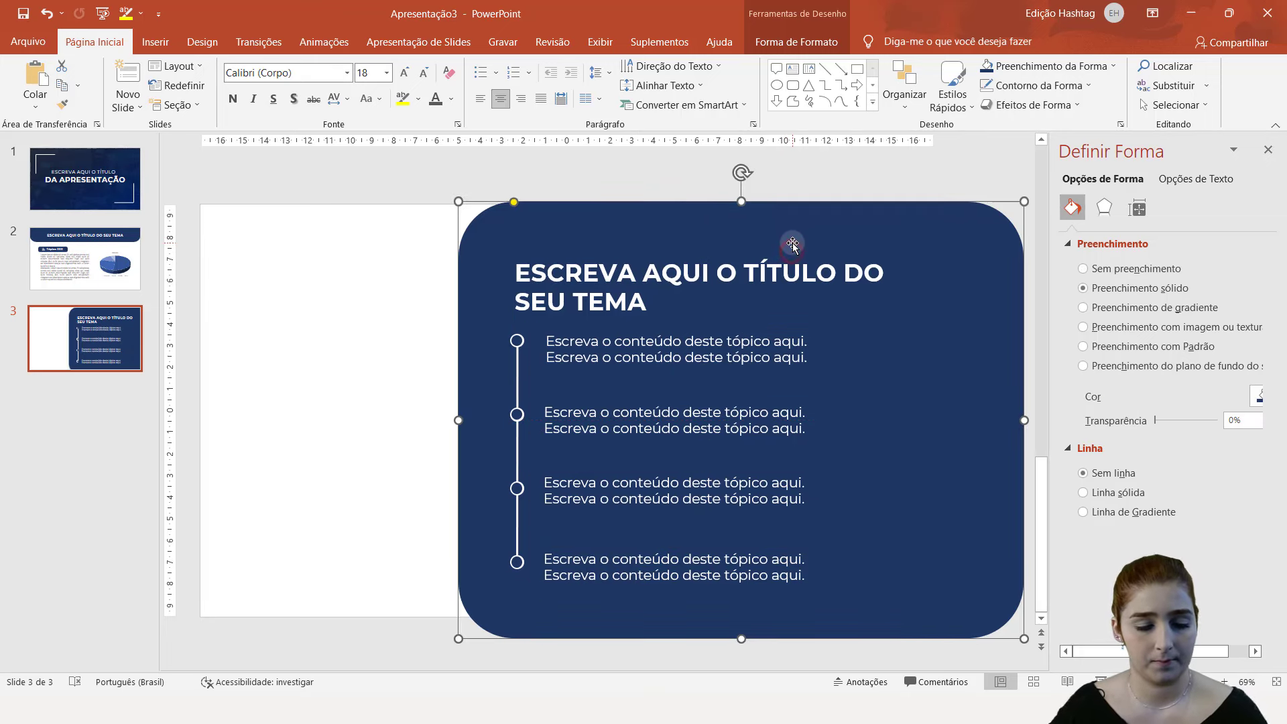
# - Lower the title slightly and select it together with the timeline and four topic texts
pyautogui.click(775, 249)
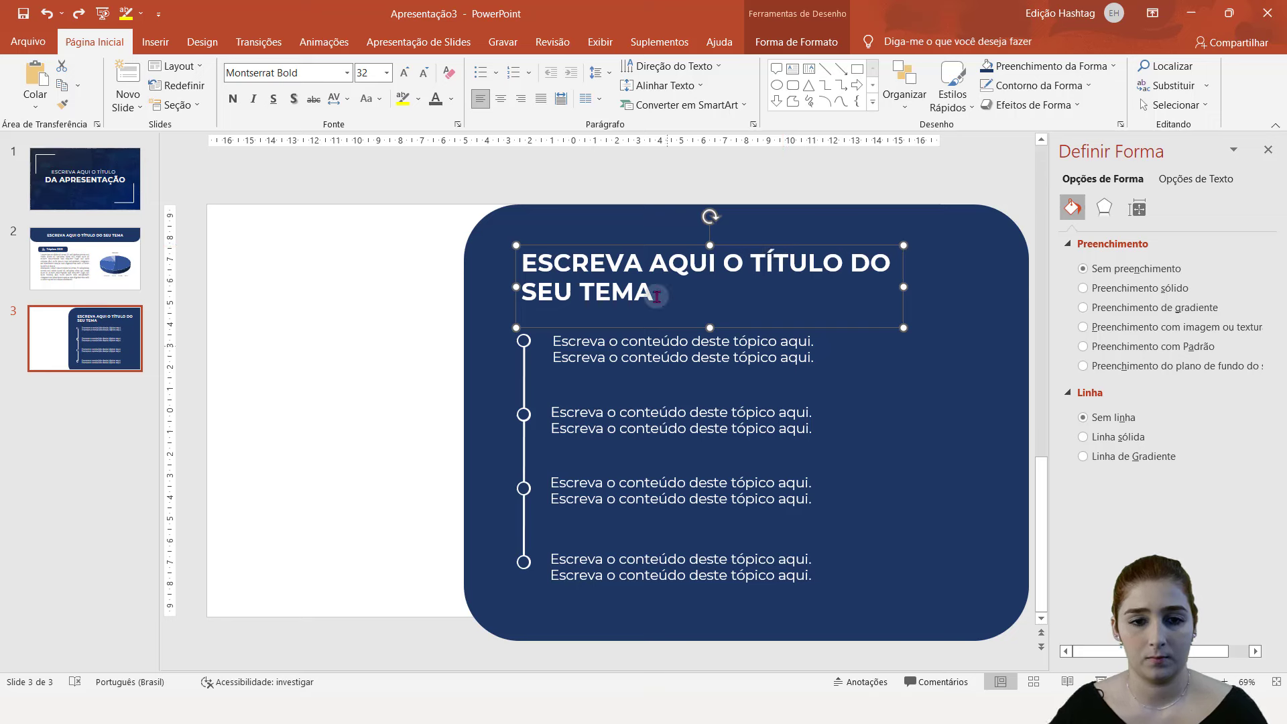
pyautogui.moveTo(667, 246); pyautogui.dragTo(669, 255)
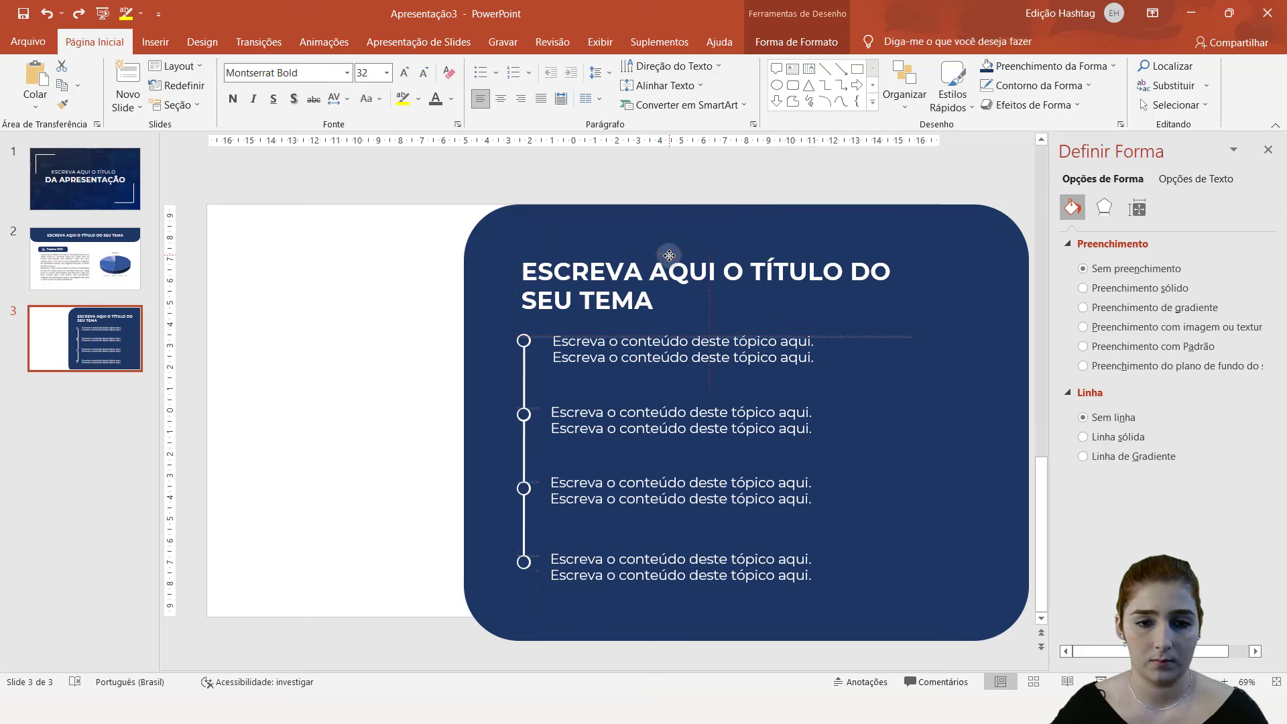
pyautogui.click(640, 346)
pyautogui.keyDown('shift'); pyautogui.click(523, 339); pyautogui.keyUp('shift')
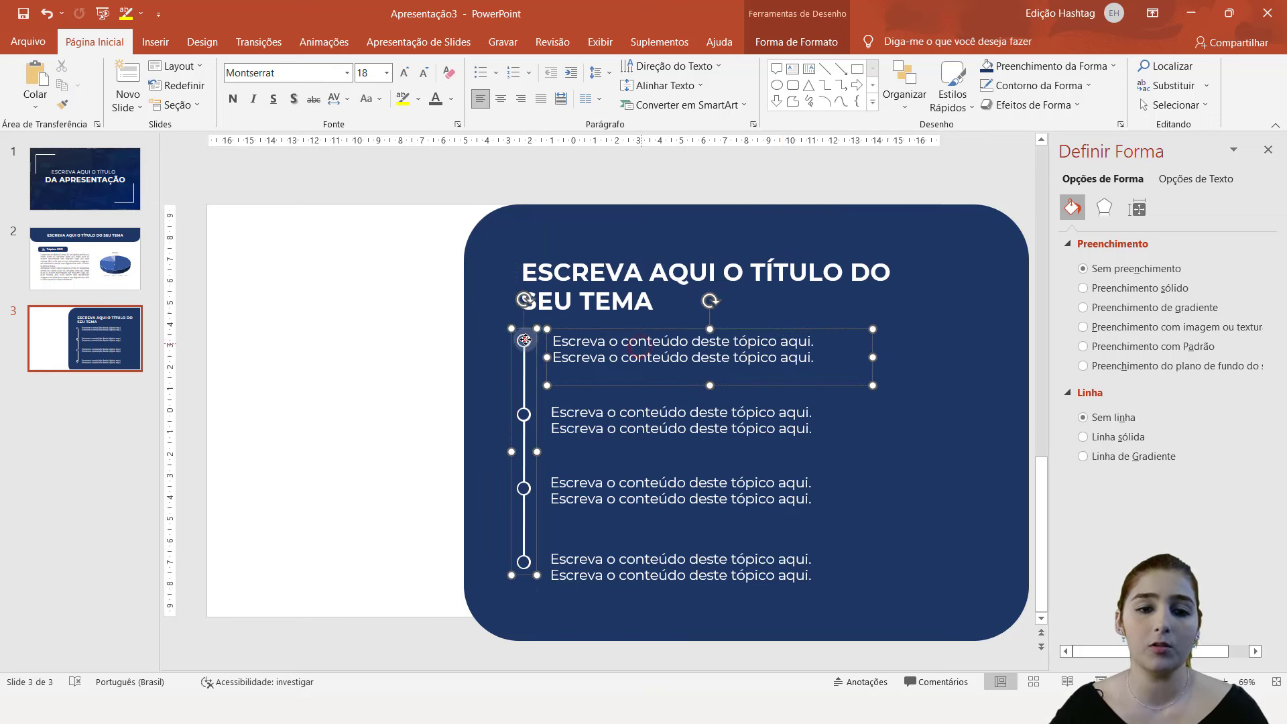
pyautogui.keyDown('shift'); pyautogui.click(587, 417); pyautogui.keyUp('shift')
pyautogui.keyDown('shift'); pyautogui.click(608, 510); pyautogui.keyUp('shift')
pyautogui.keyDown('shift'); pyautogui.click(612, 565); pyautogui.keyUp('shift')
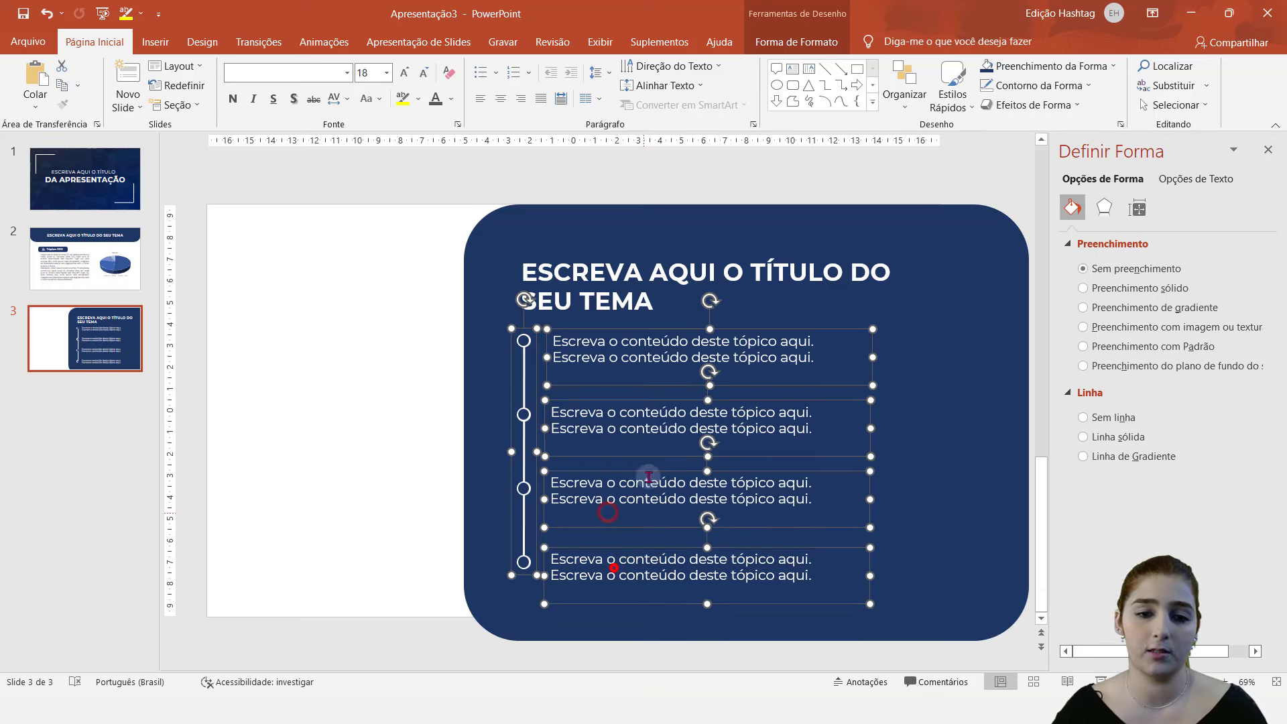
pyautogui.keyDown('shift'); pyautogui.click(628, 275); pyautogui.keyUp('shift')
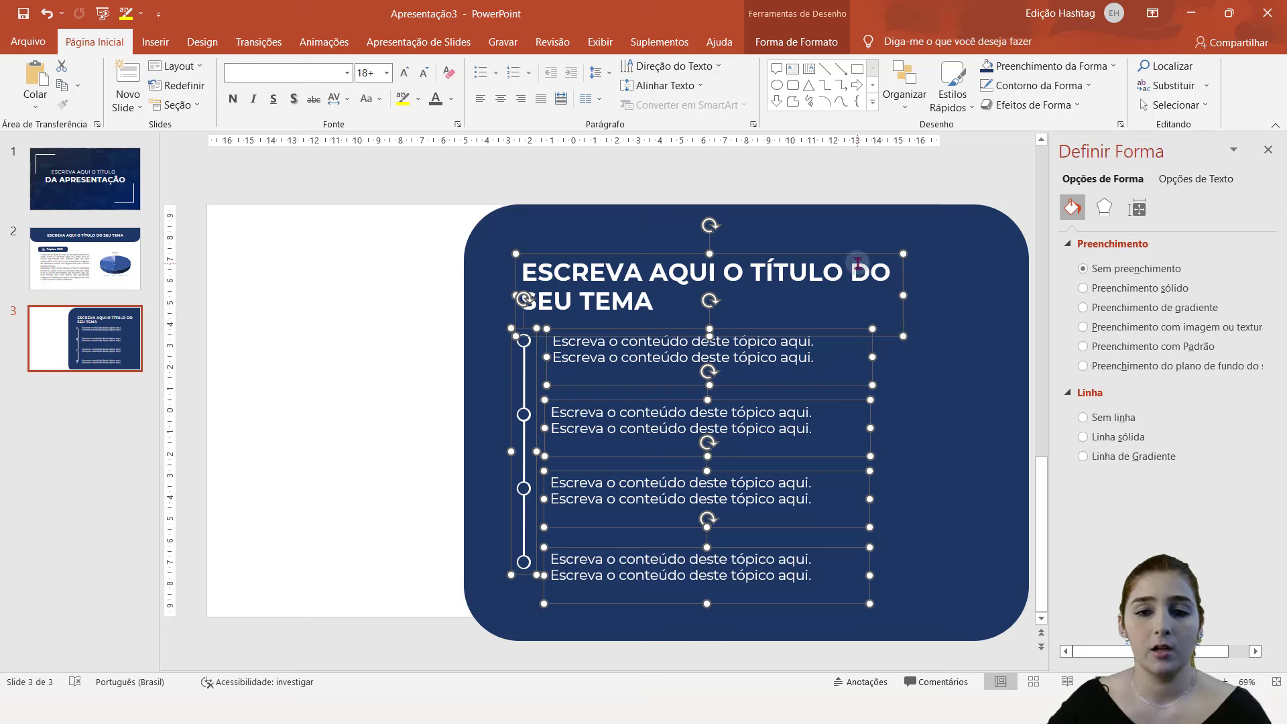
# - Shift the title, timeline and topics up slightly, then deselect everything
pyautogui.moveTo(849, 254)
pyautogui.mouseDown()
pyautogui.moveTo(849, 241)
pyautogui.moveTo(843, 252)
pyautogui.mouseUp()
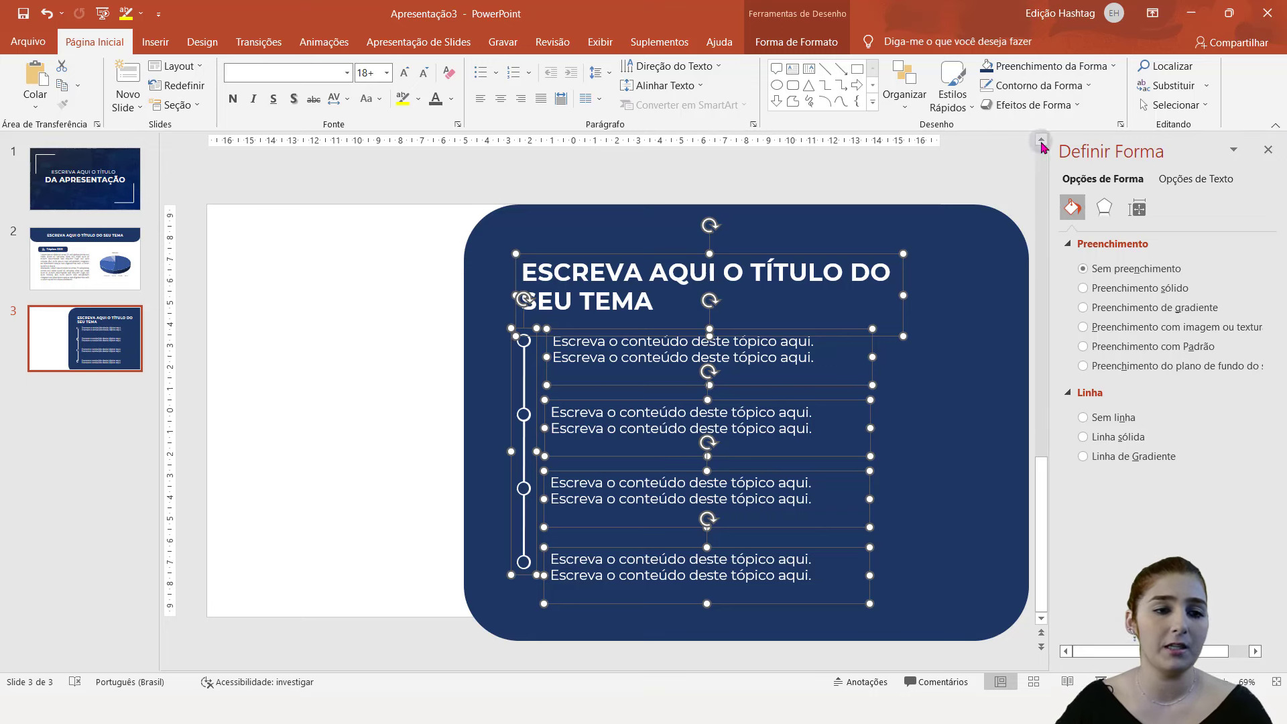
pyautogui.click(353, 329)
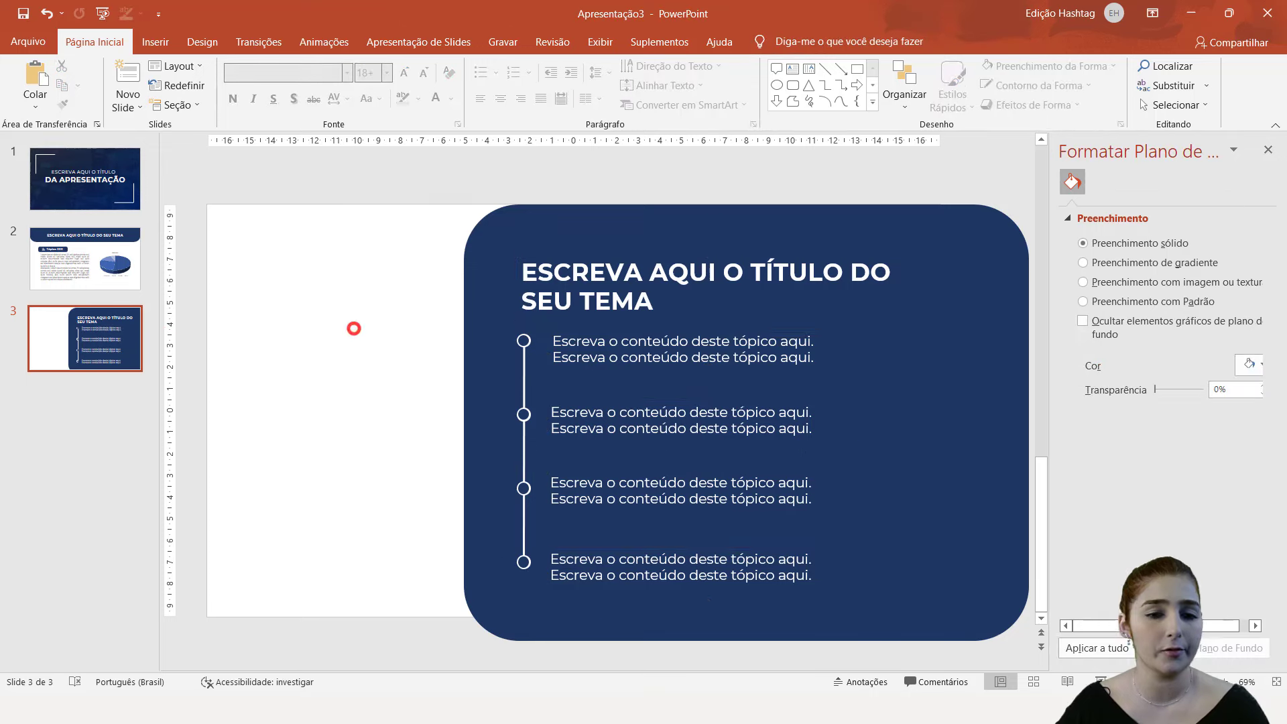
pyautogui.click(366, 328)
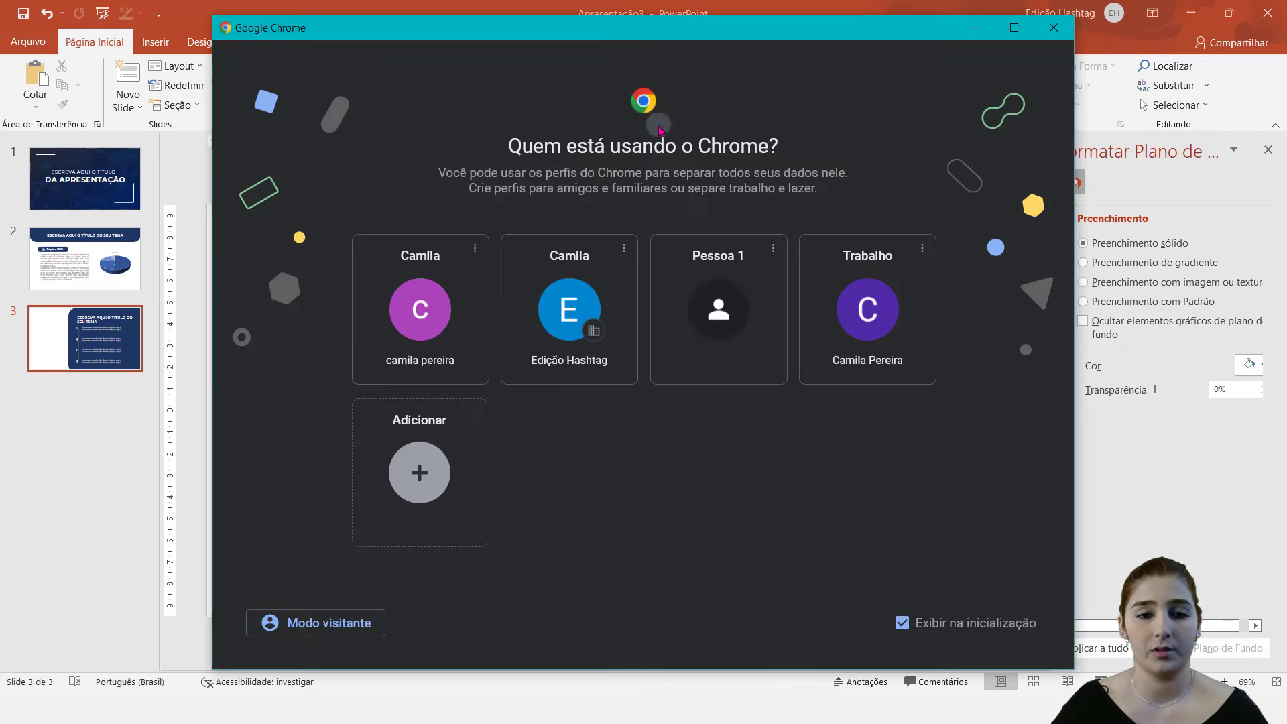
# - Open Chrome under a profile and go to smartmockups.com
pyautogui.click(866, 312)
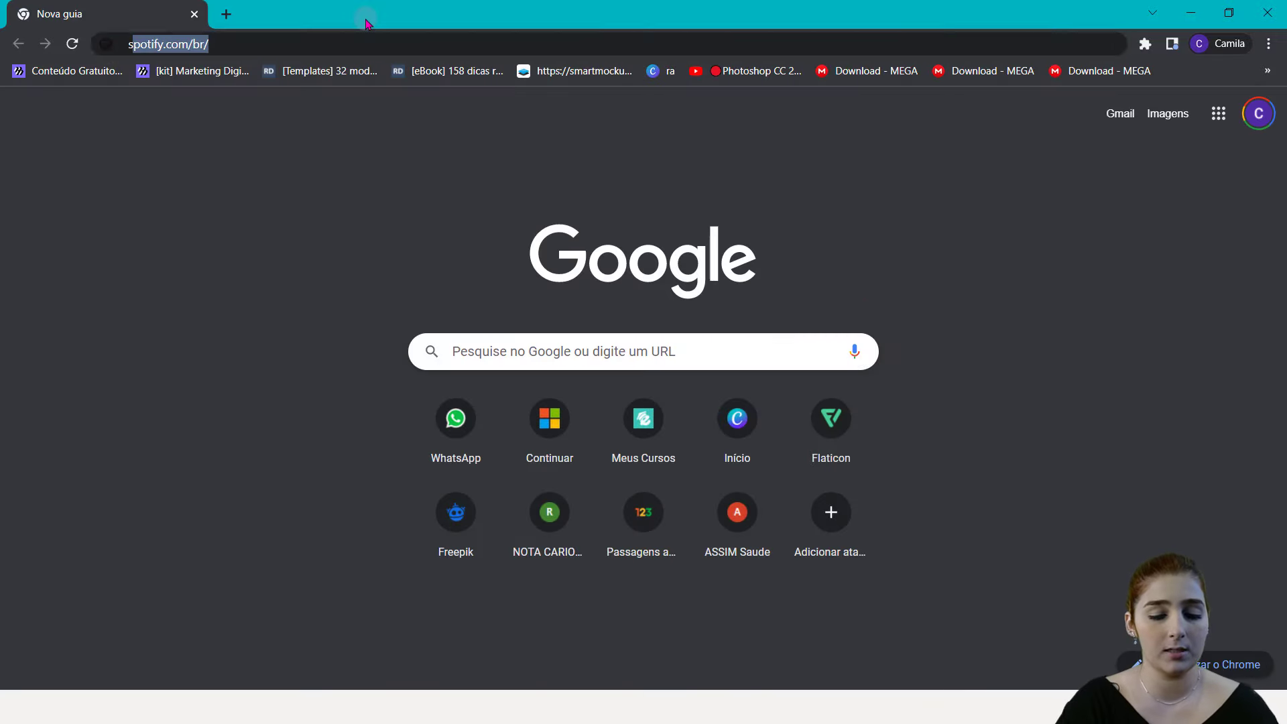
pyautogui.write('smark')
pyautogui.press('BackSpace')
pyautogui.write('tmockups.com')
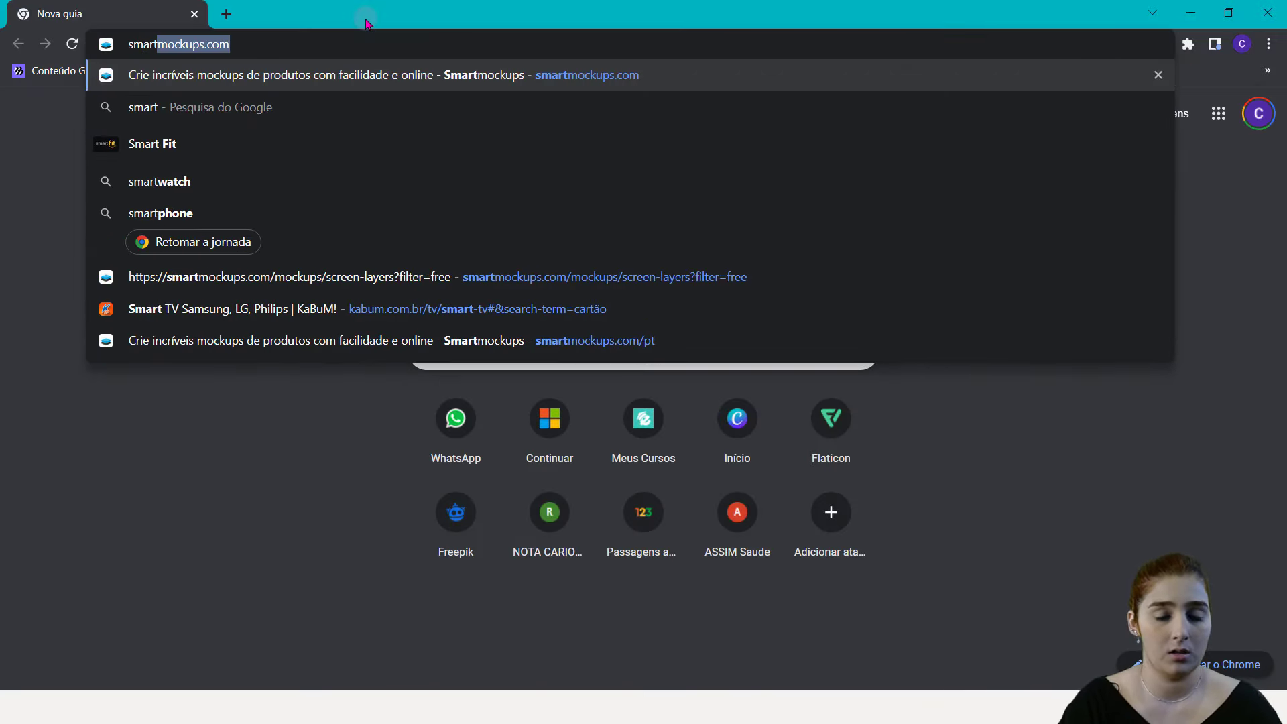
pyautogui.press('Return')
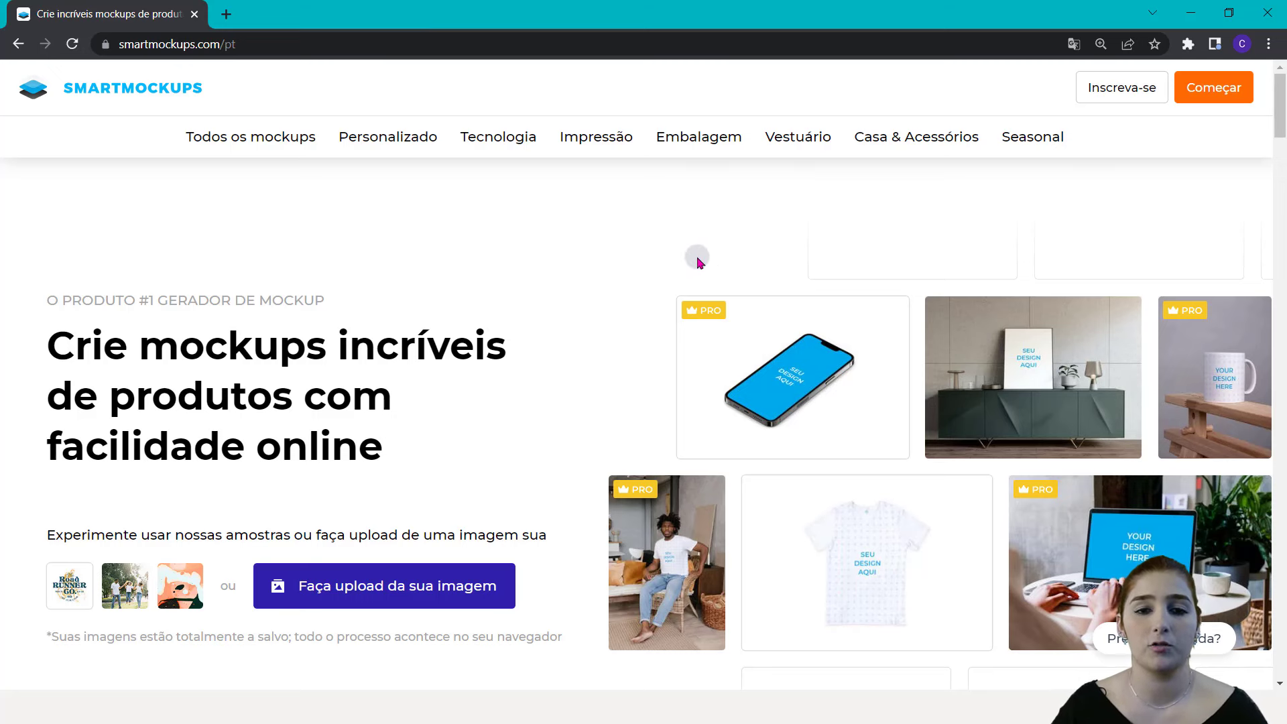
pyautogui.moveTo(497, 137)
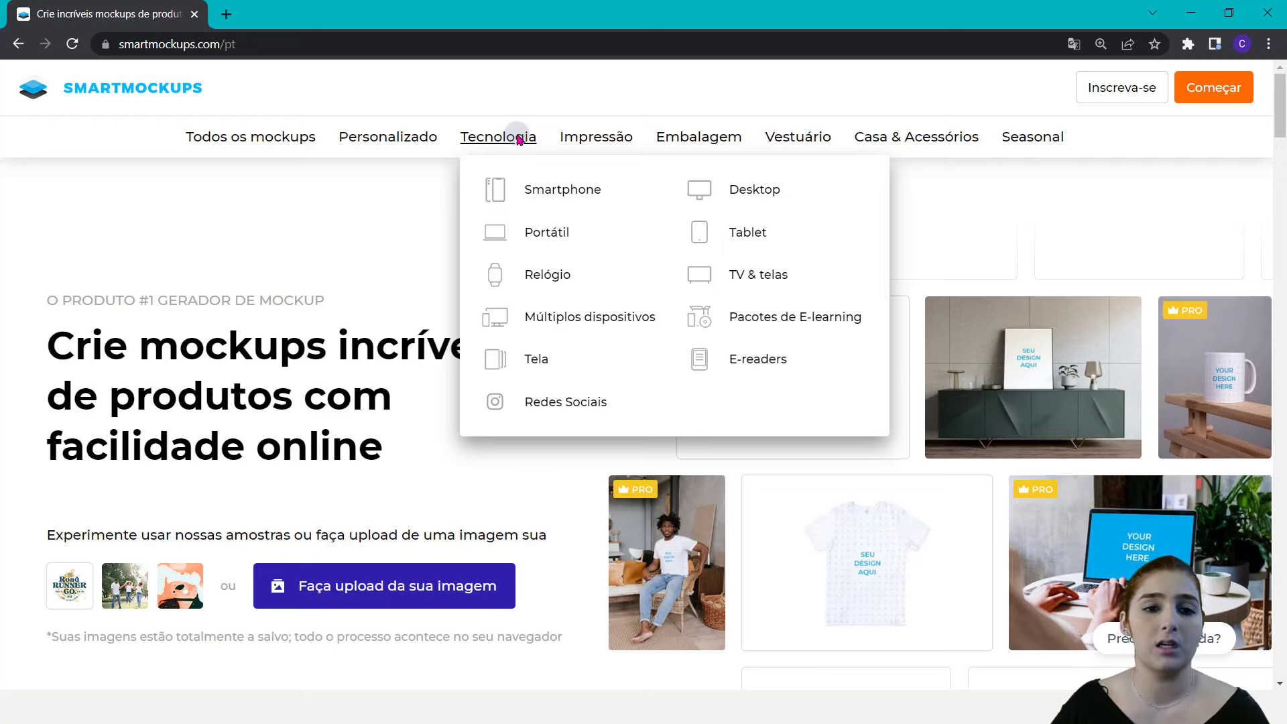
# - Filter Desktop mockups to Free and Isolado, then open the MS Surface Studio mockup
pyautogui.click(701, 189)
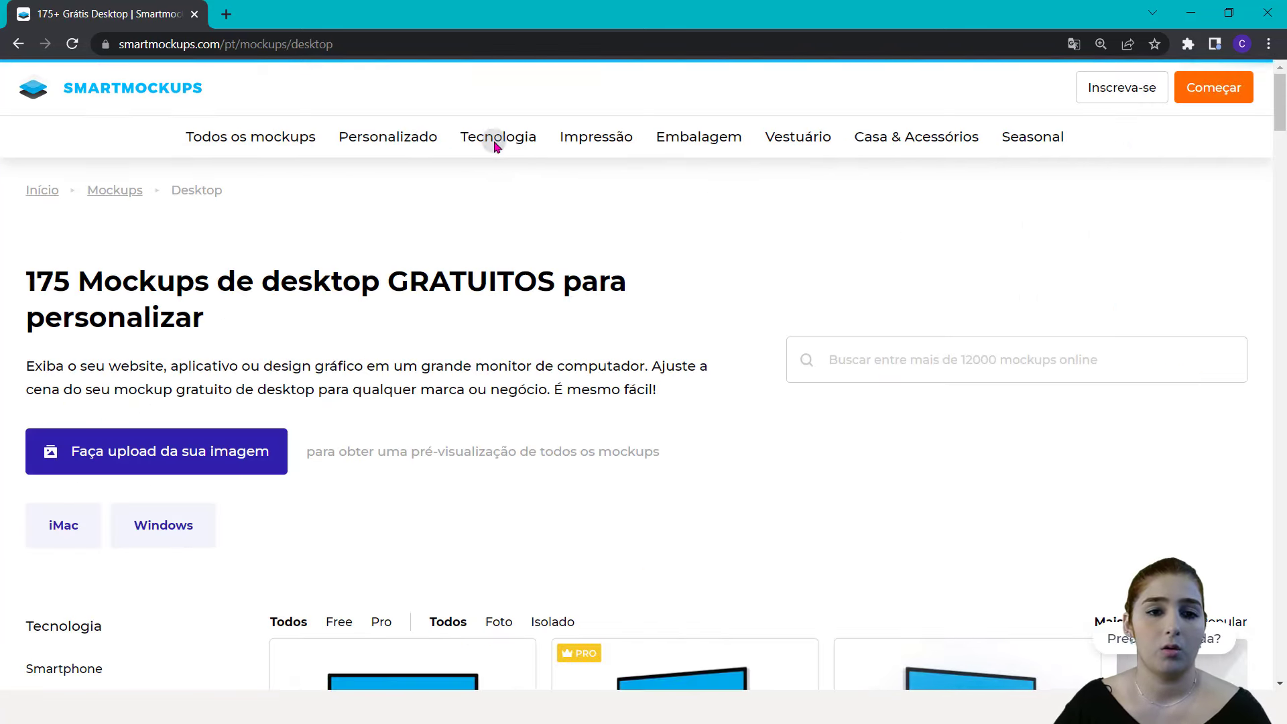
pyautogui.scroll(-3, 618, 396)
pyautogui.scroll(-2, 1006, 301)
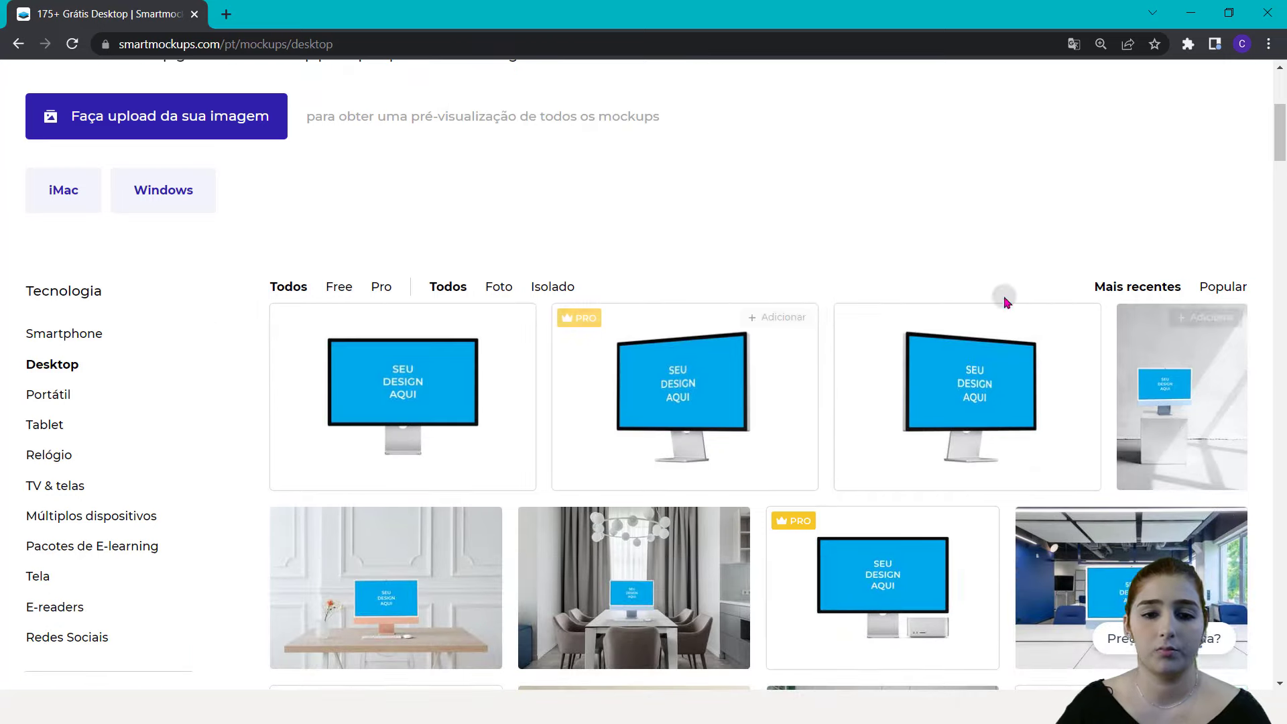
pyautogui.click(341, 288)
pyautogui.scroll(-3, 494, 388)
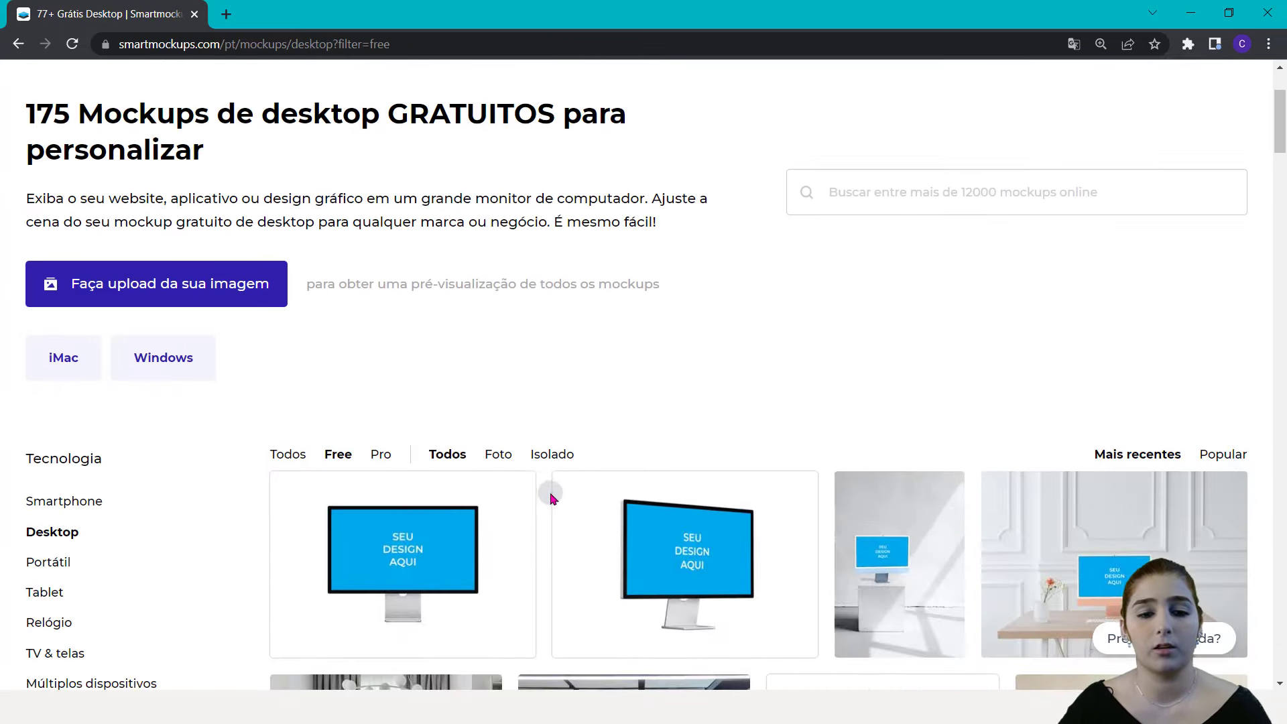
pyautogui.click(531, 456)
pyautogui.scroll(-5, 965, 327)
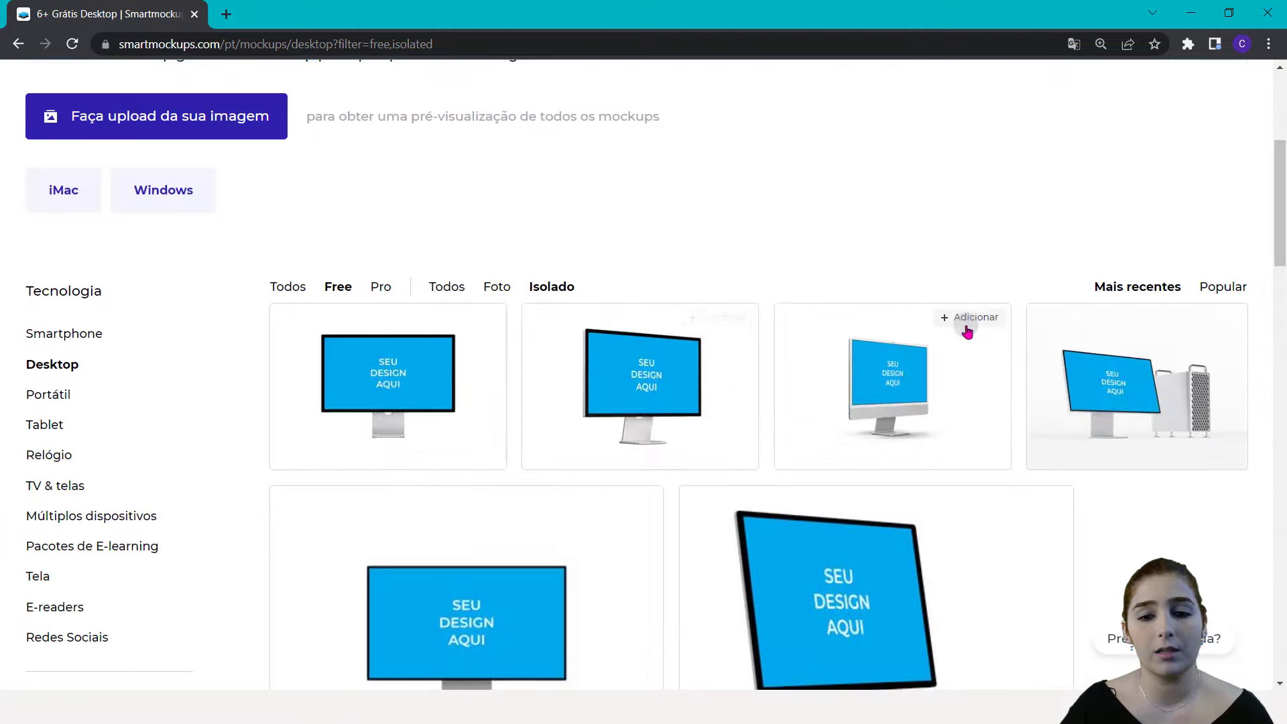
pyautogui.scroll(-5, 727, 385)
pyautogui.scroll(3, 1028, 377)
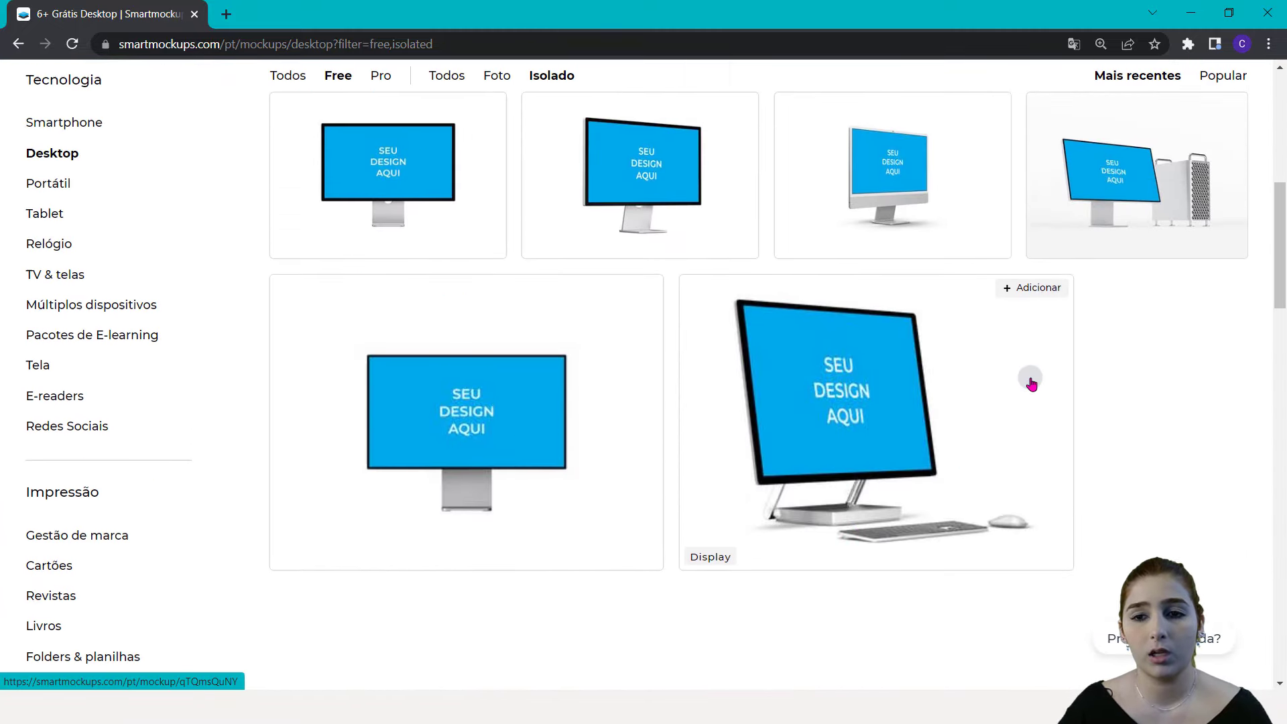
pyautogui.click(894, 481)
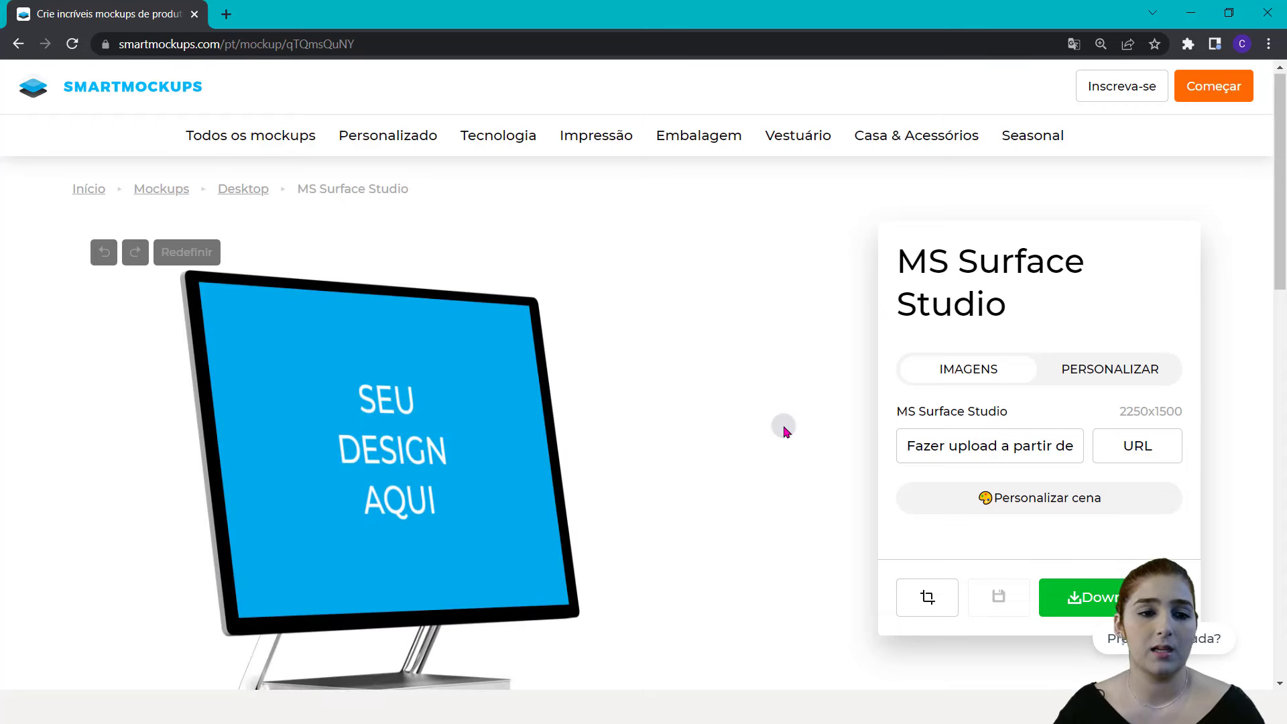
pyautogui.scroll(-1, 781, 426)
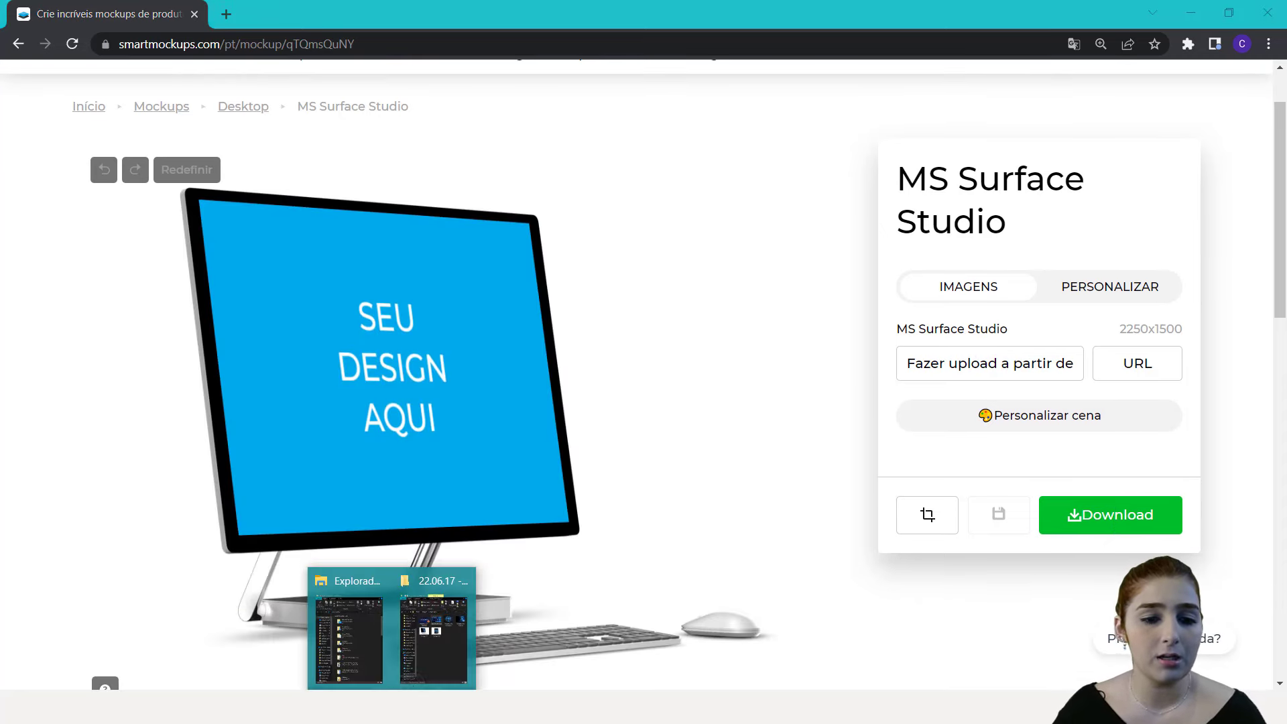
# - Drop the 'imagem para mockup' picture onto the Surface Studio screen and crop its zoom to fit
pyautogui.click(447, 657)
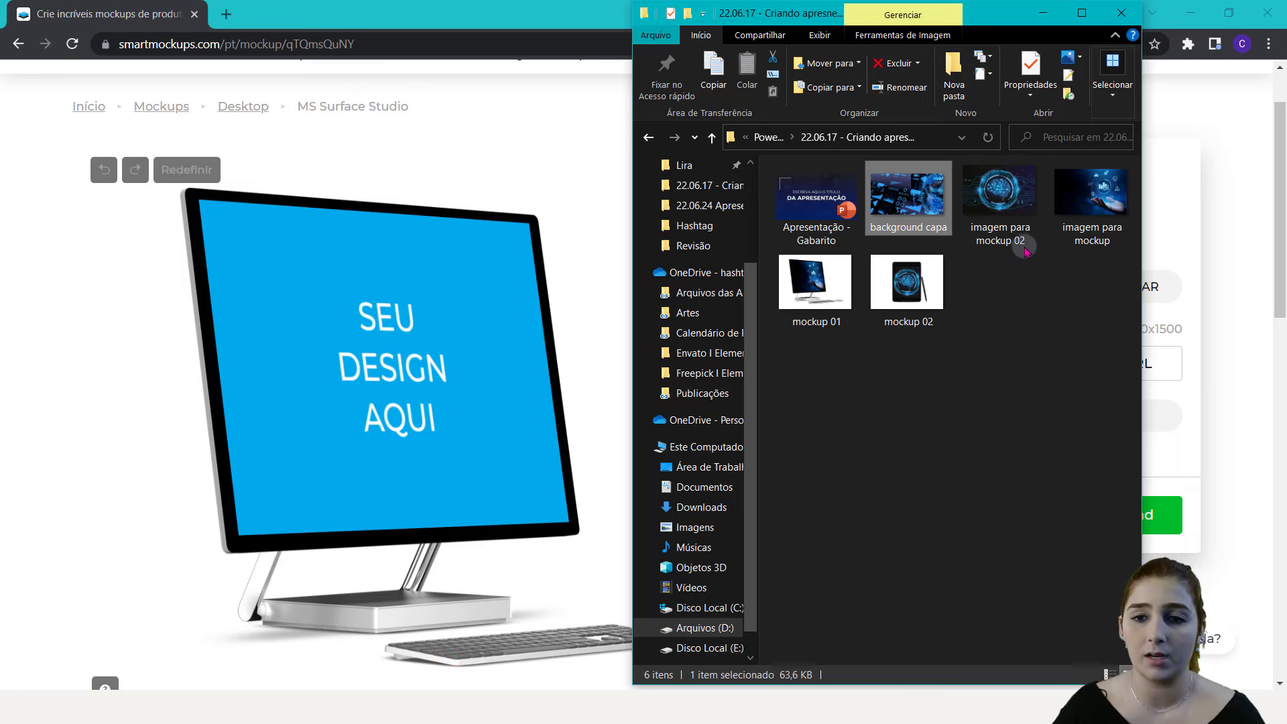
pyautogui.moveTo(1089, 193); pyautogui.dragTo(402, 394)
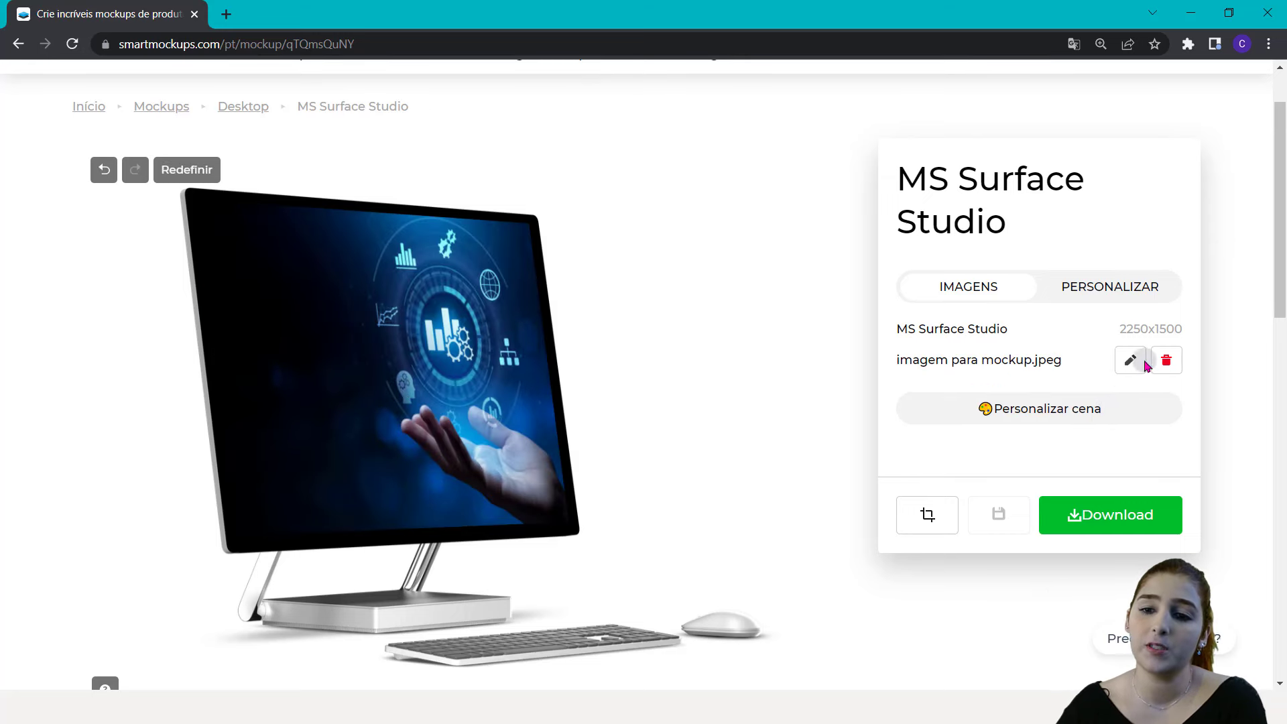
pyautogui.click(1100, 414)
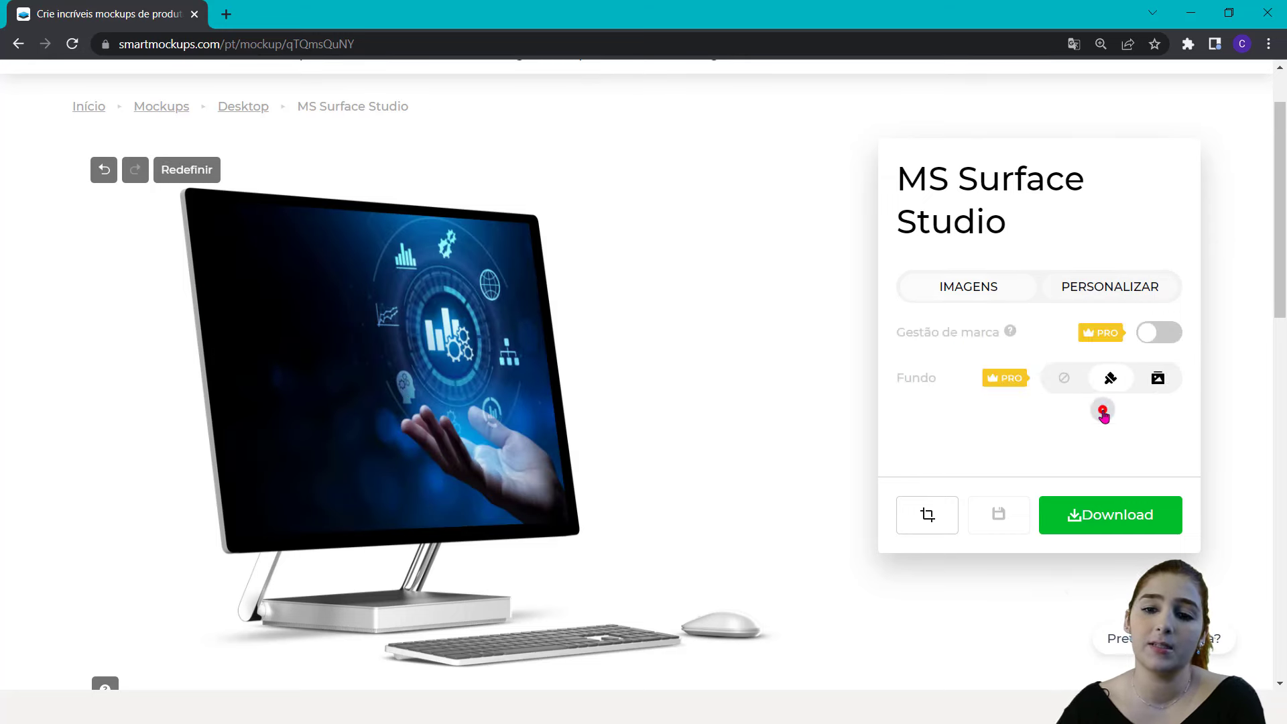
pyautogui.click(1001, 287)
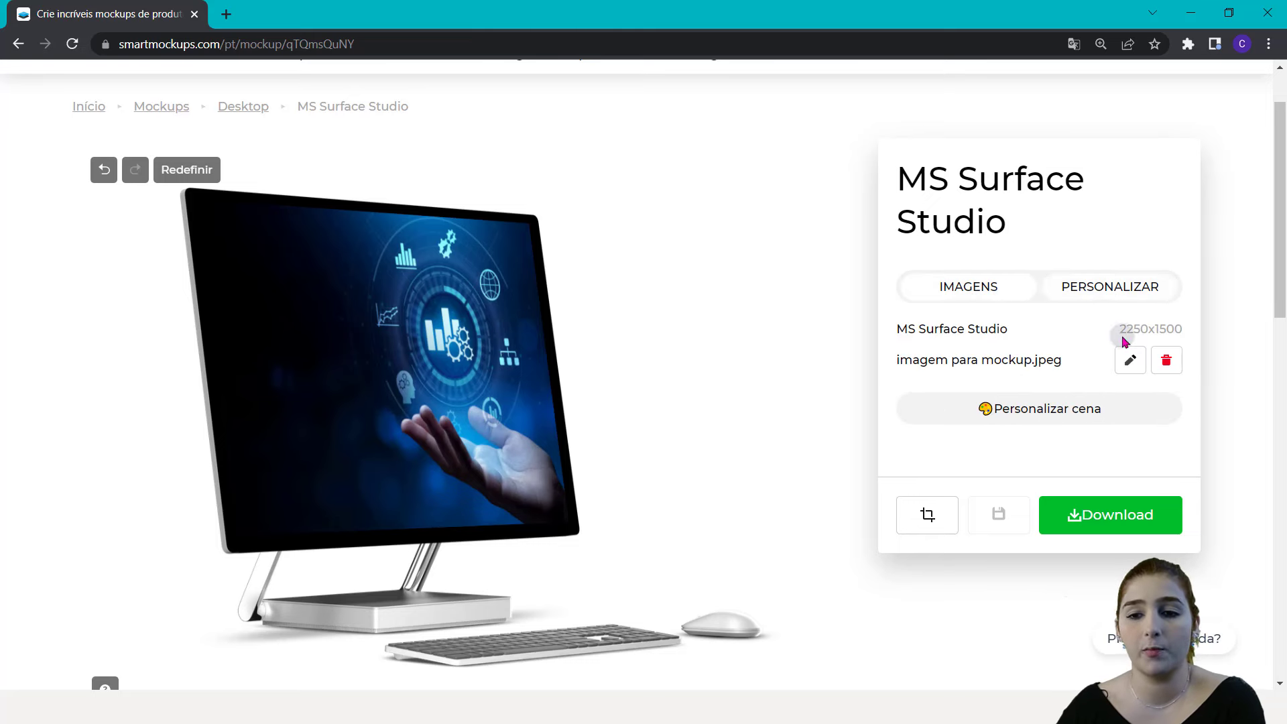
pyautogui.click(1128, 360)
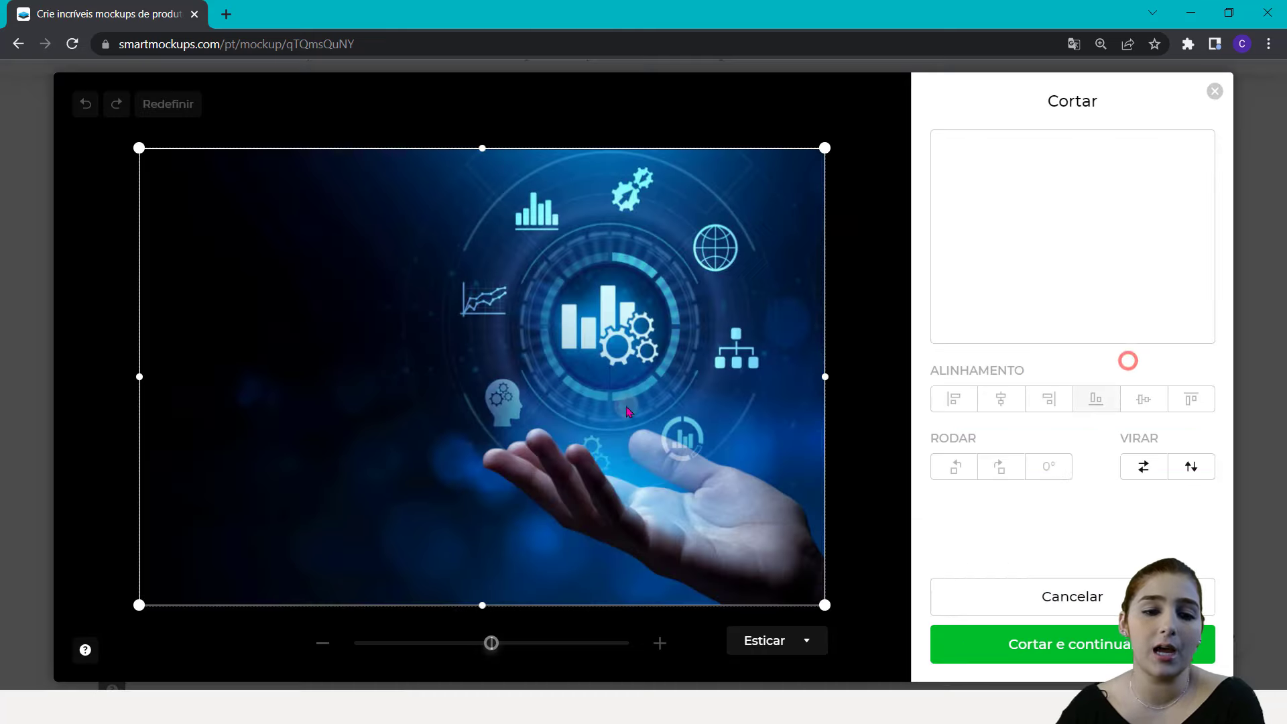
pyautogui.moveTo(492, 641); pyautogui.dragTo(557, 639)
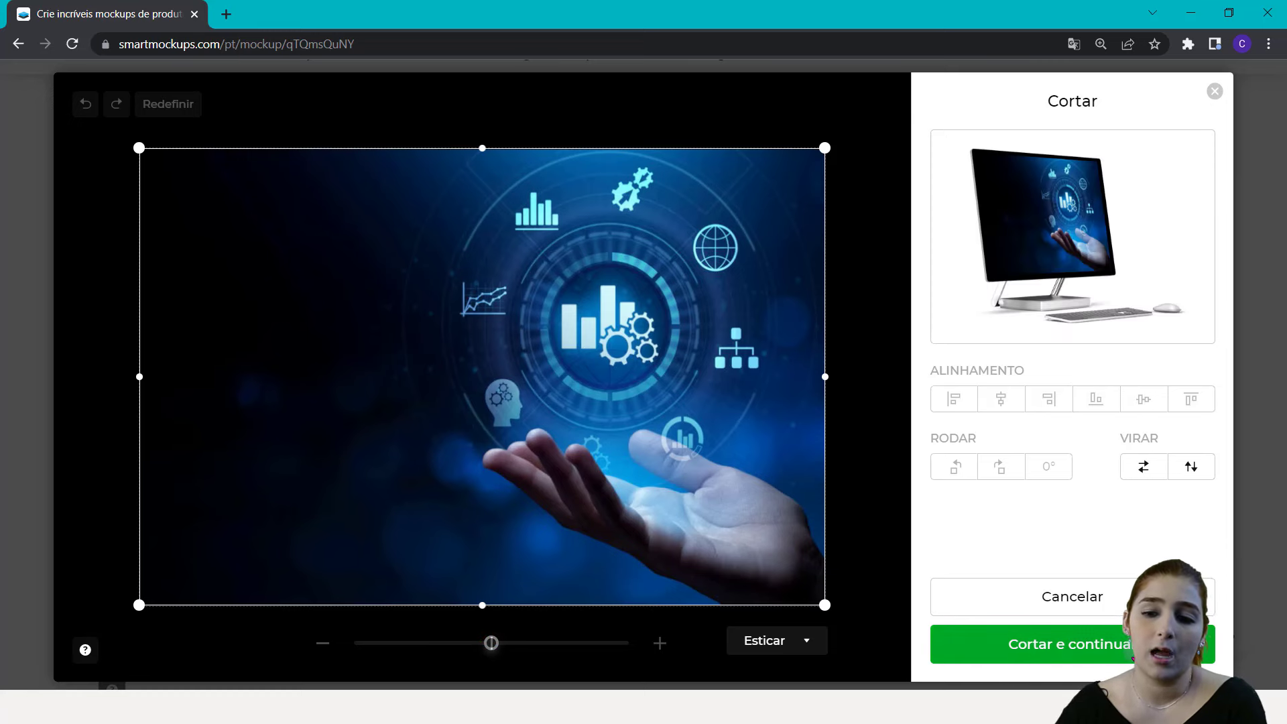
pyautogui.click(1039, 637)
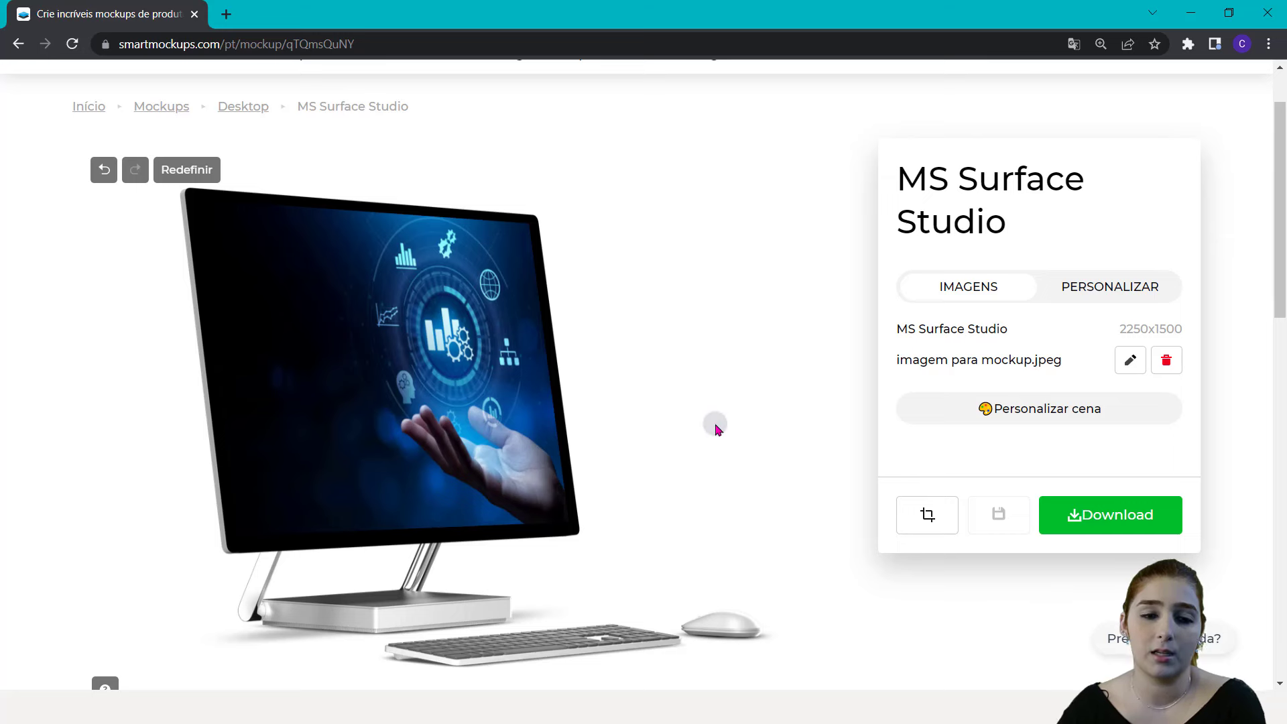
# - Download the mockup at Média quality as a JPEG into the presentation folder
pyautogui.click(1124, 535)
pyautogui.click(1106, 383)
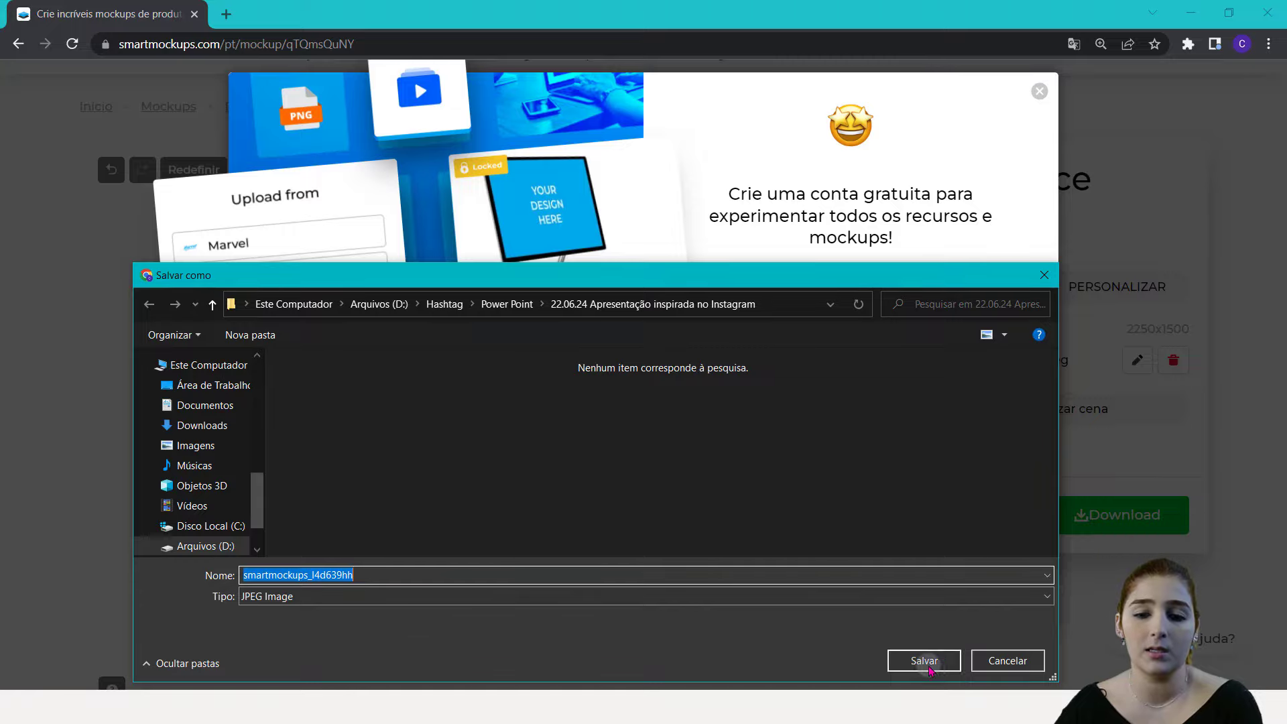
pyautogui.click(926, 662)
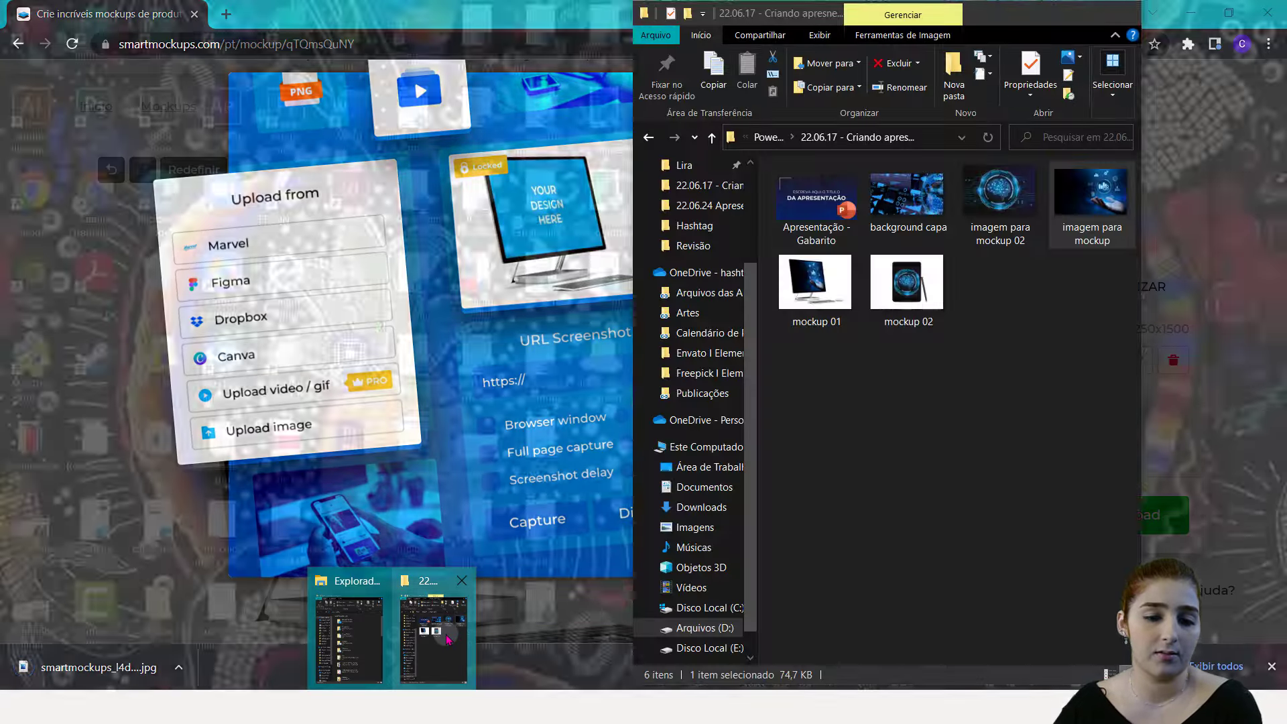
pyautogui.click(447, 638)
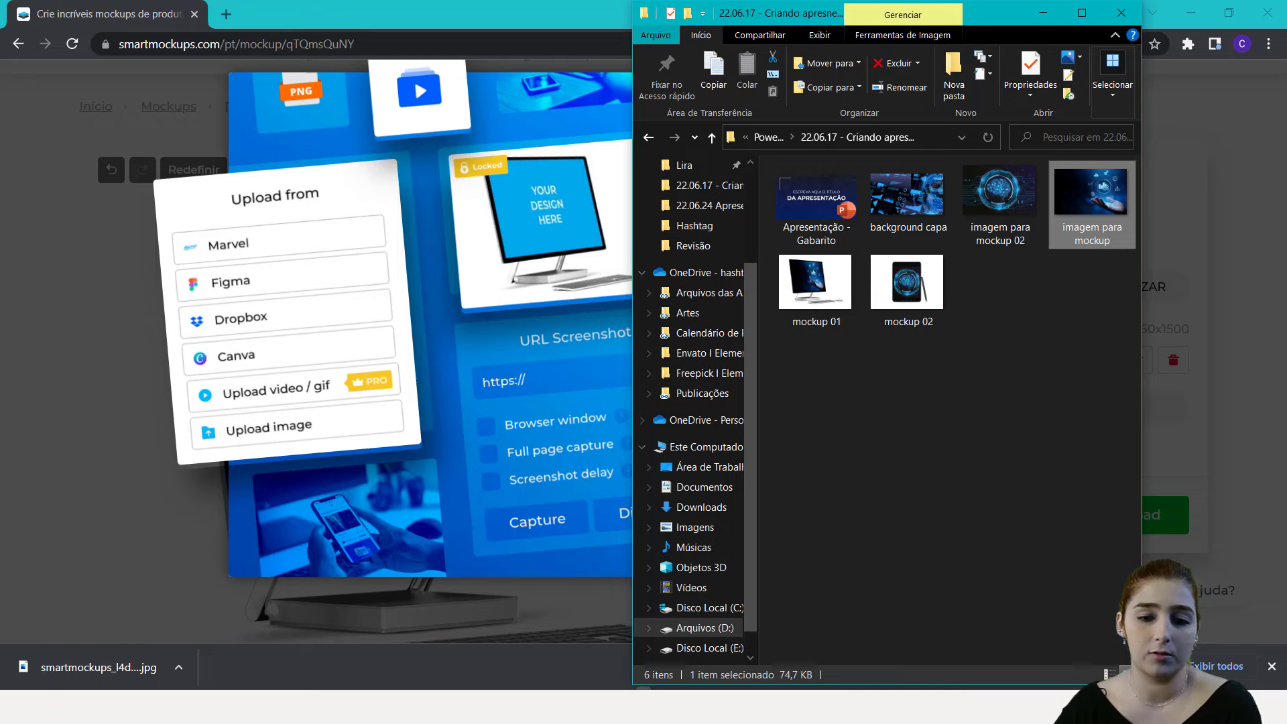
# - Insert mockup 01 on slide 3, shrink it to about half, move it left and send it to back
pyautogui.click(708, 644)
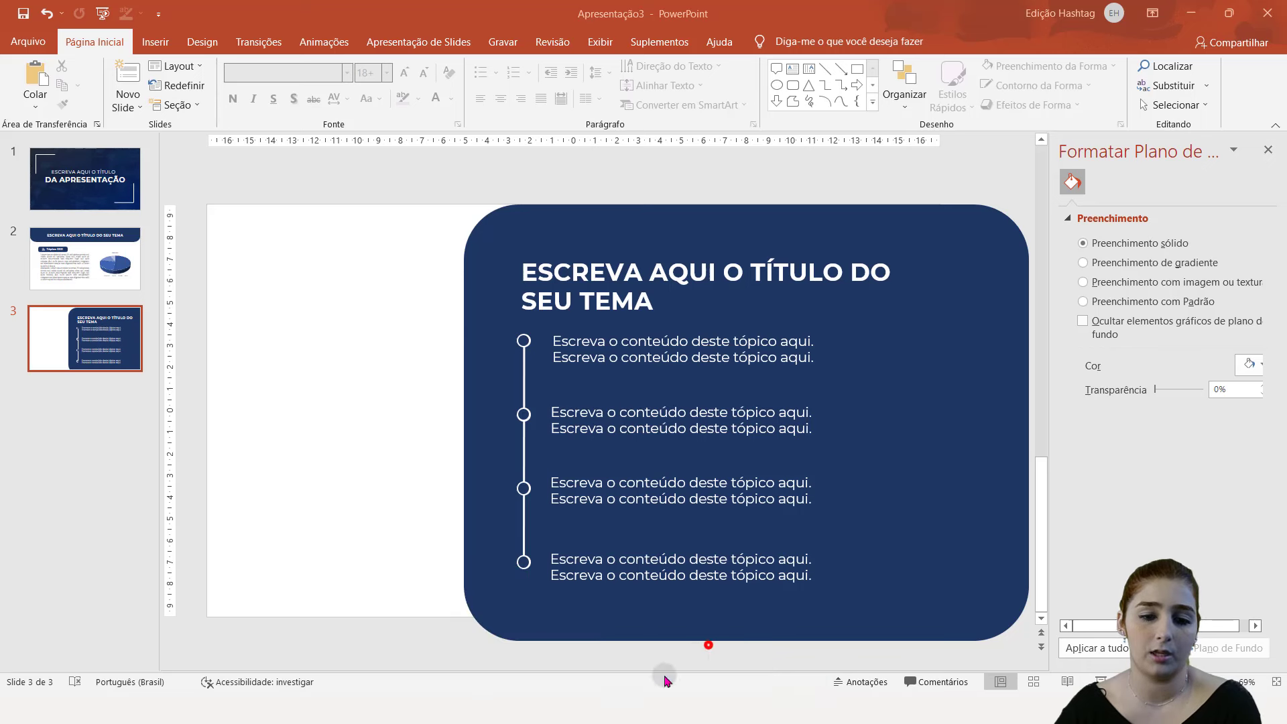
pyautogui.click(345, 528)
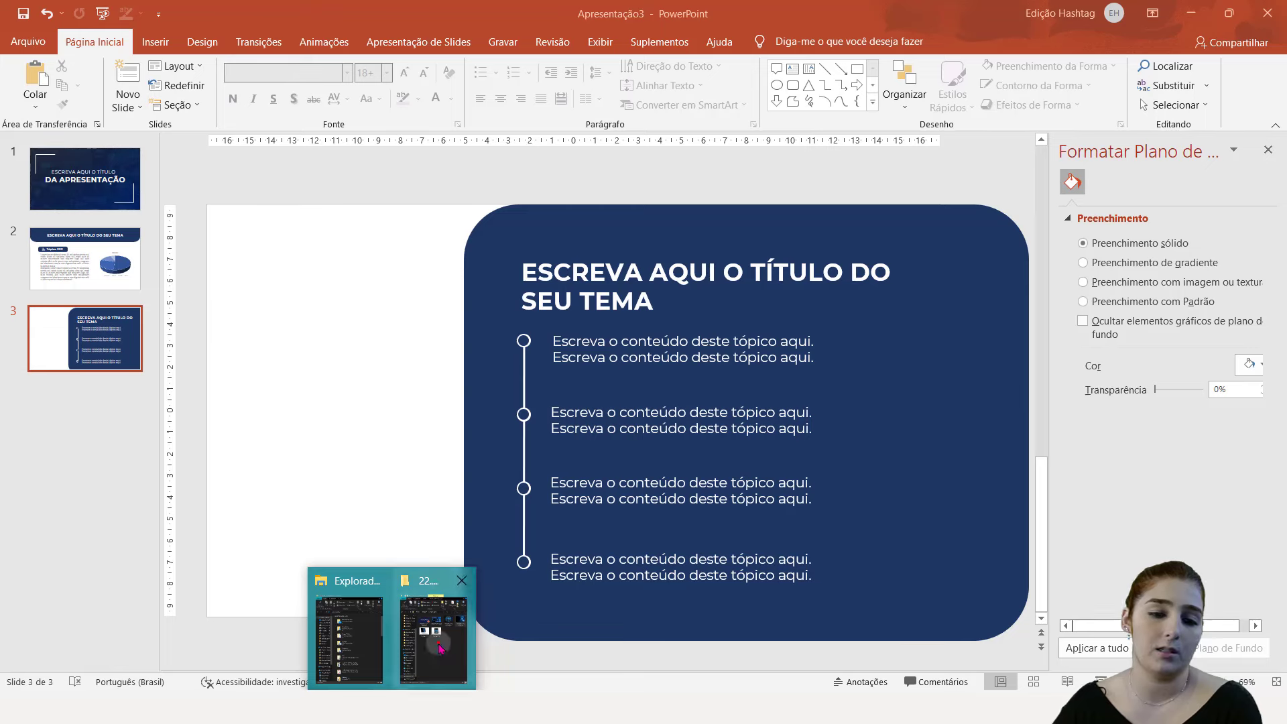
pyautogui.click(438, 642)
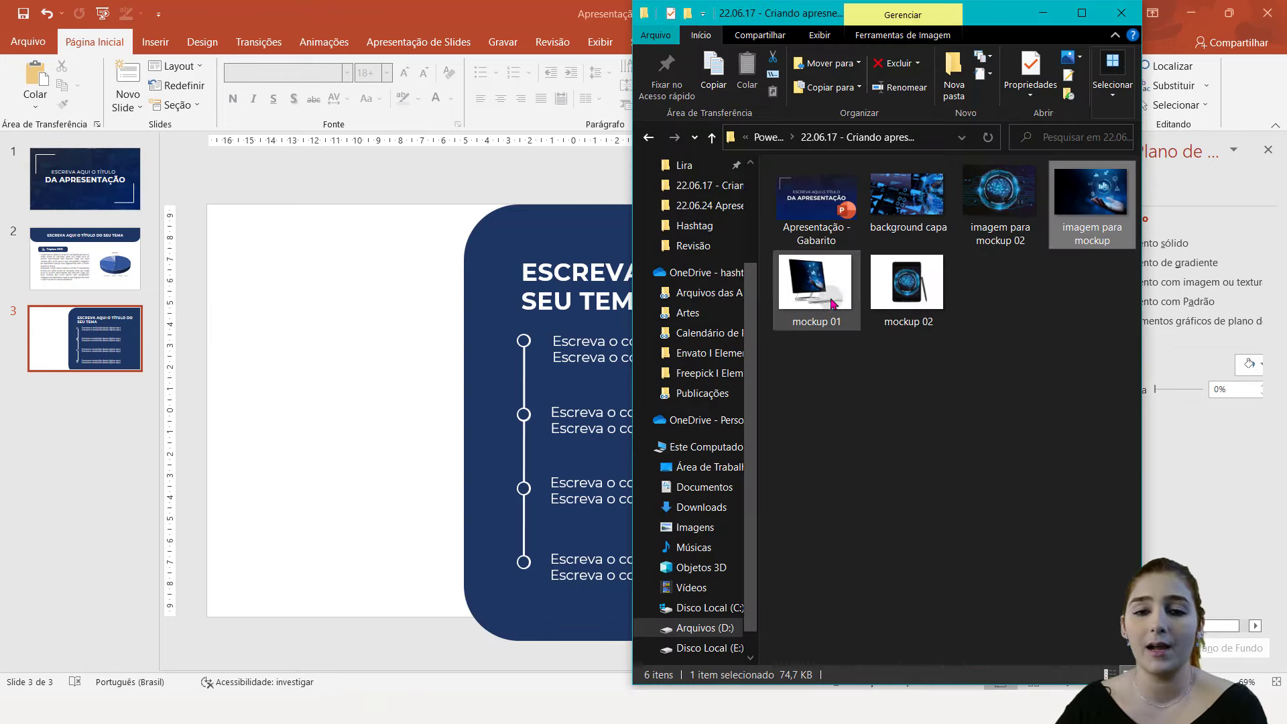
pyautogui.moveTo(817, 281)
pyautogui.mouseDown()
pyautogui.moveTo(238, 333)
pyautogui.moveTo(268, 335)
pyautogui.mouseUp()
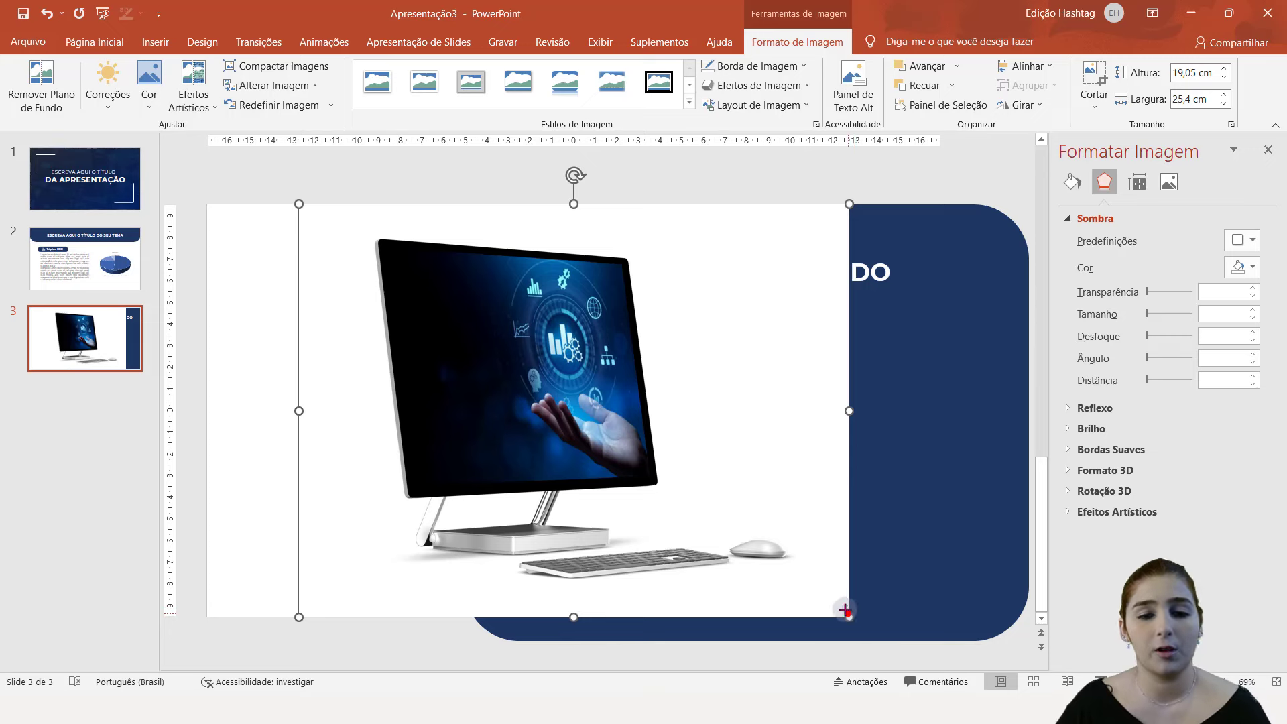
pyautogui.moveTo(846, 609); pyautogui.dragTo(603, 428)
pyautogui.moveTo(508, 367); pyautogui.dragTo(406, 463)
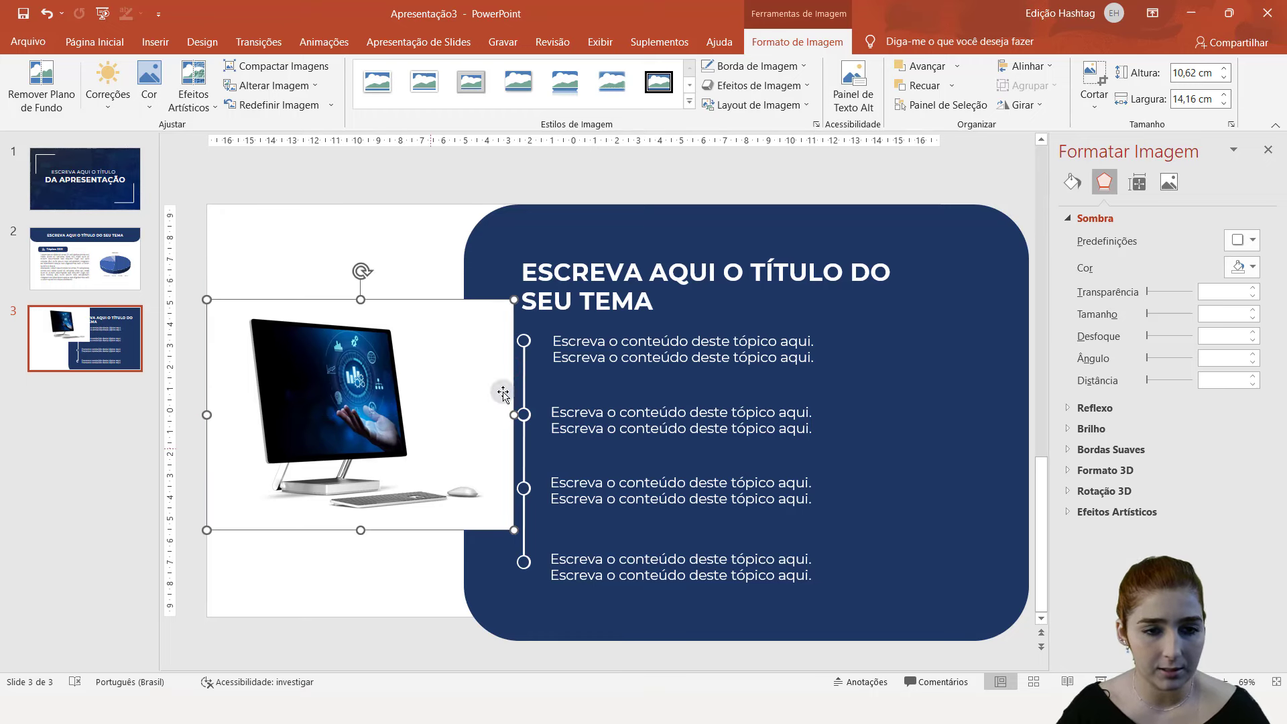
pyautogui.click(951, 85)
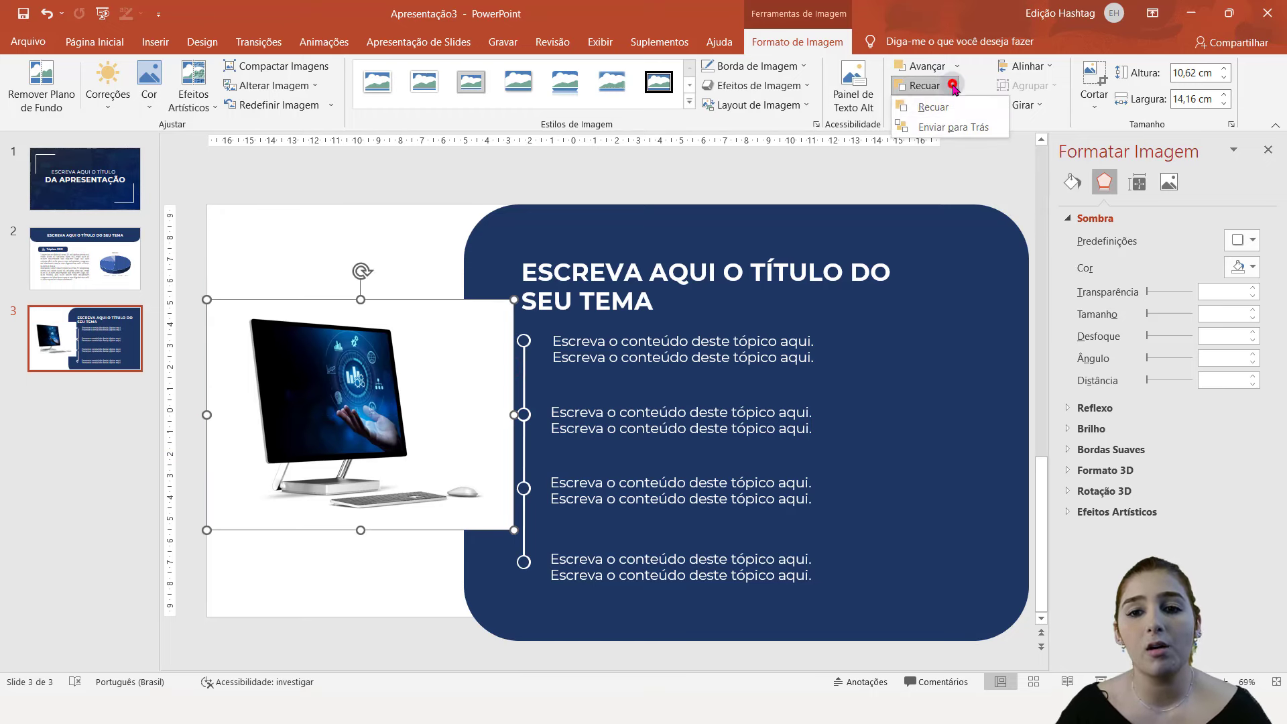
pyautogui.click(952, 126)
pyautogui.click(388, 176)
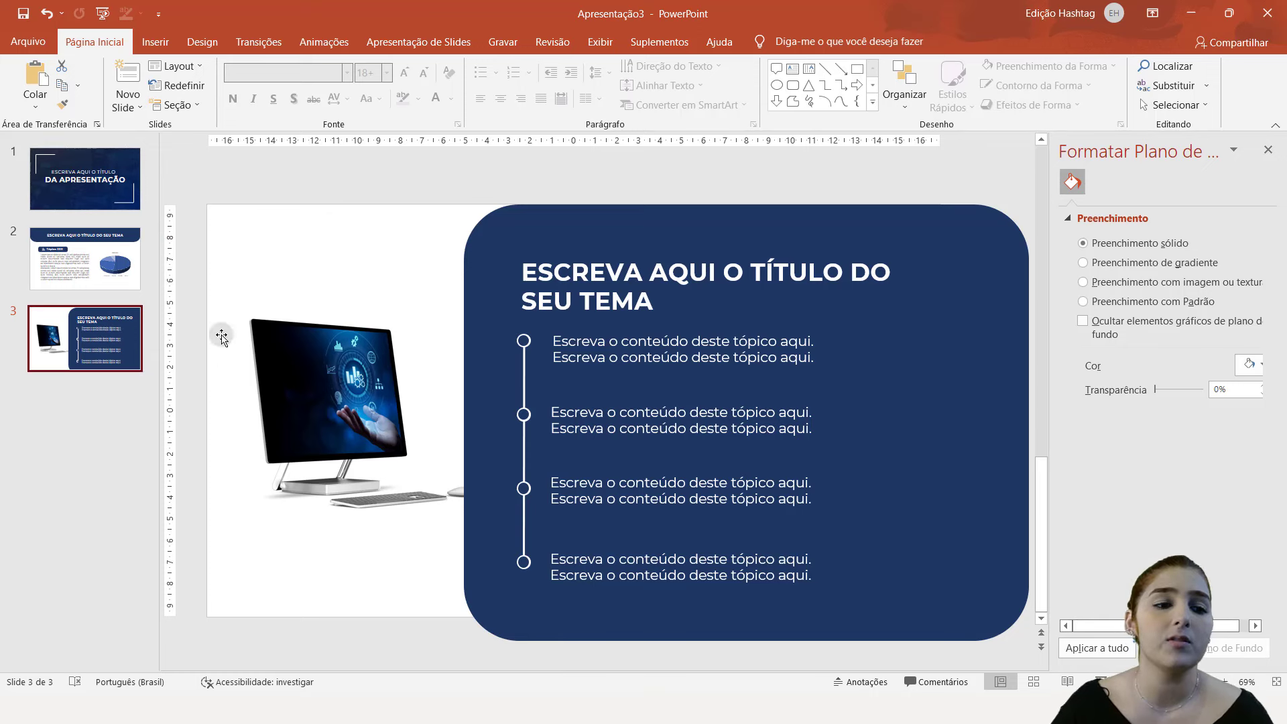
# - Add a blank slide and view the Gabarito reference slide with three topic cards
pyautogui.click(127, 111)
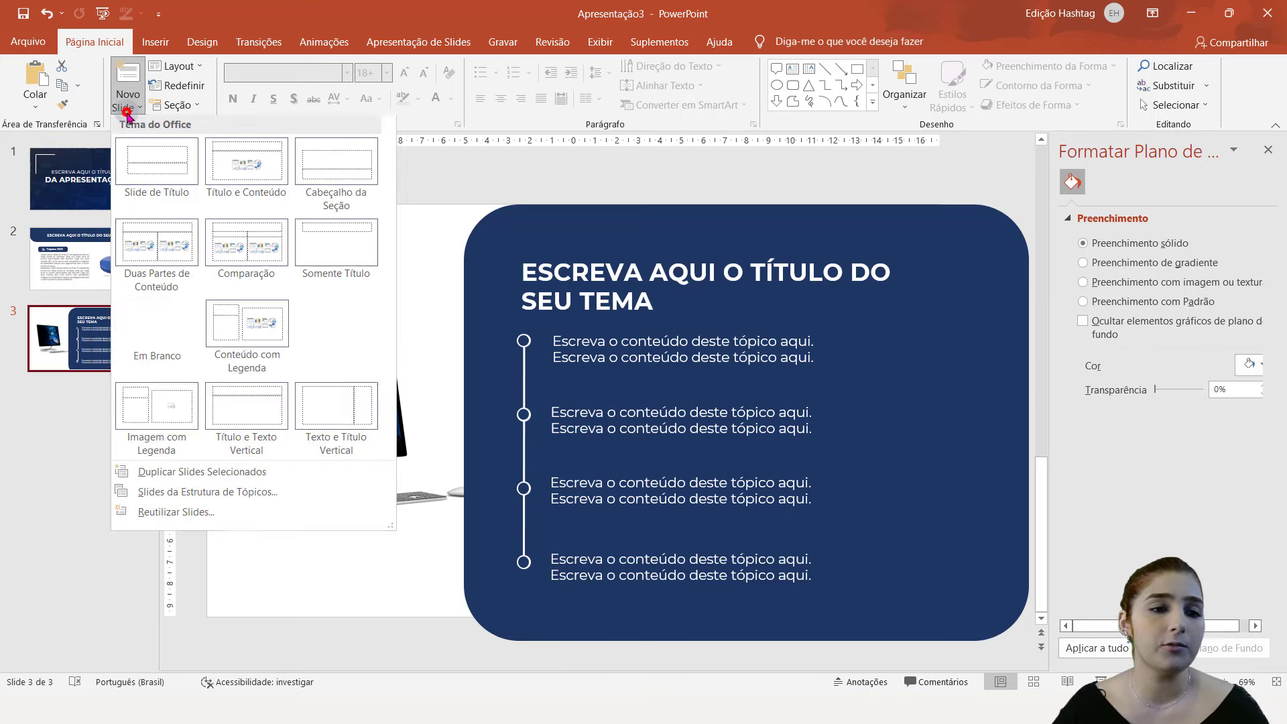
pyautogui.click(180, 326)
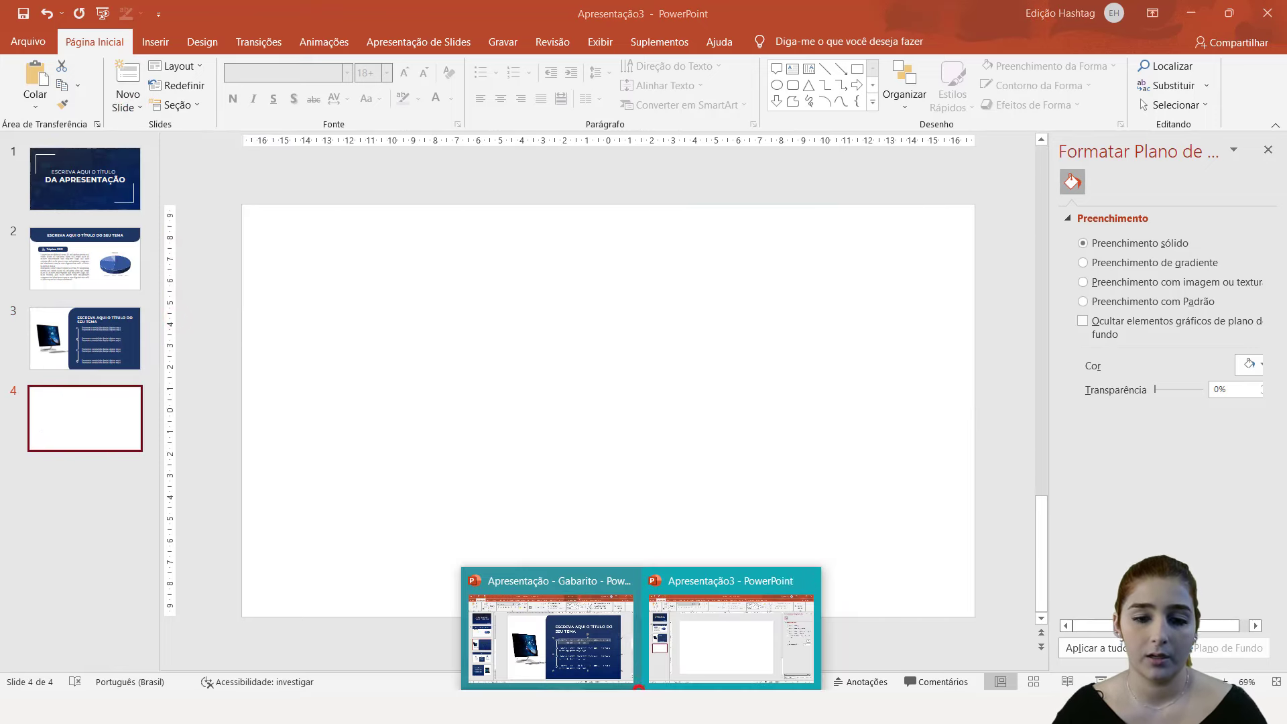
pyautogui.click(610, 637)
pyautogui.click(139, 503)
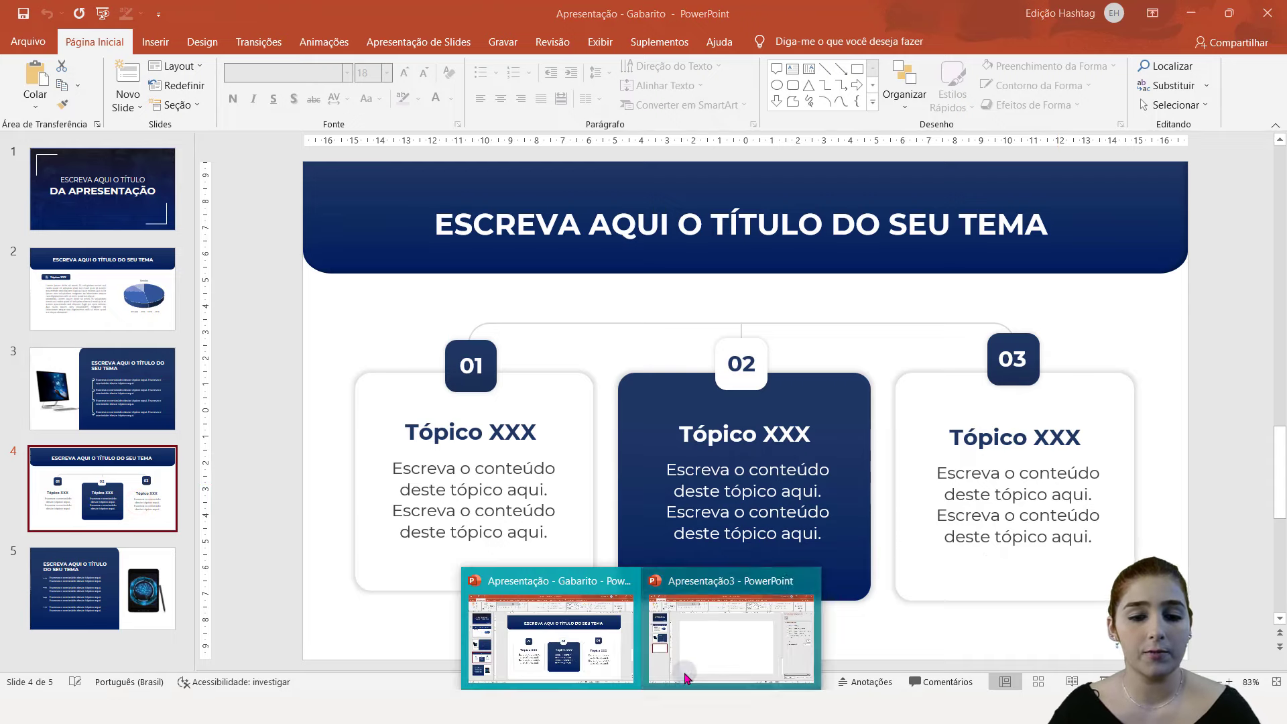
# - Select the dark-blue title banner on slide 2, then return to slide 4
pyautogui.click(714, 650)
pyautogui.click(122, 300)
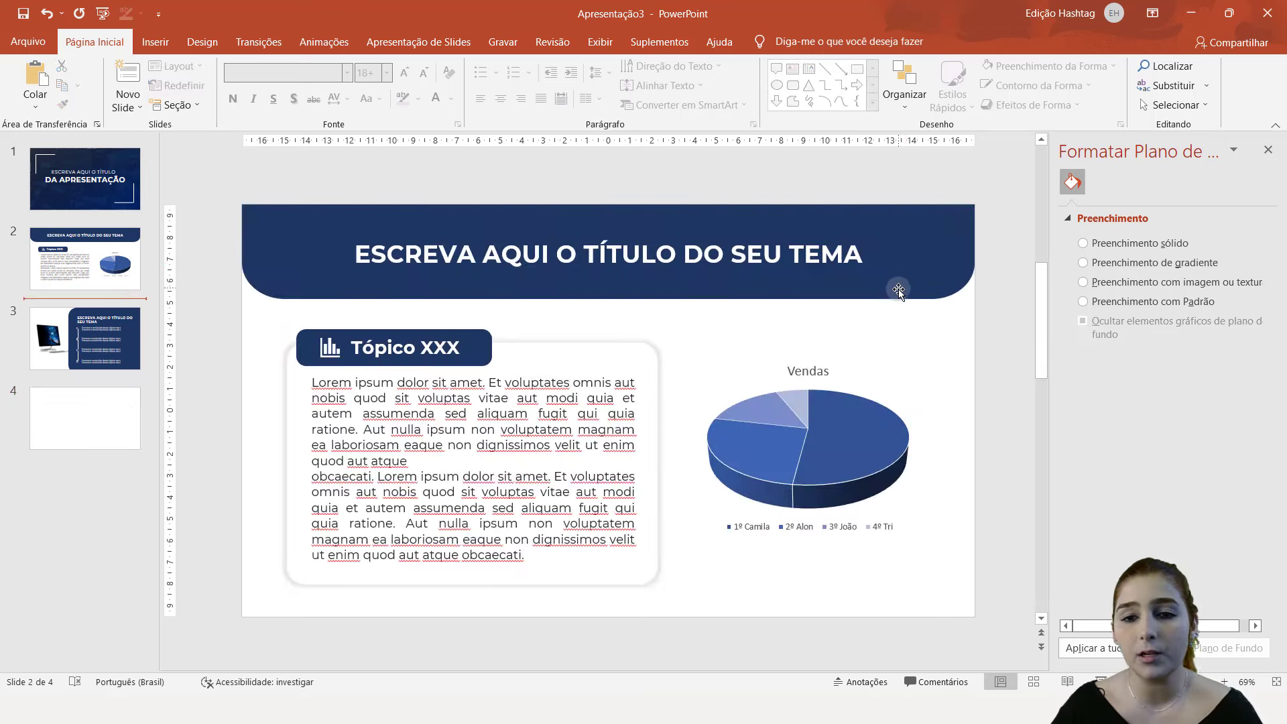
pyautogui.click(952, 234)
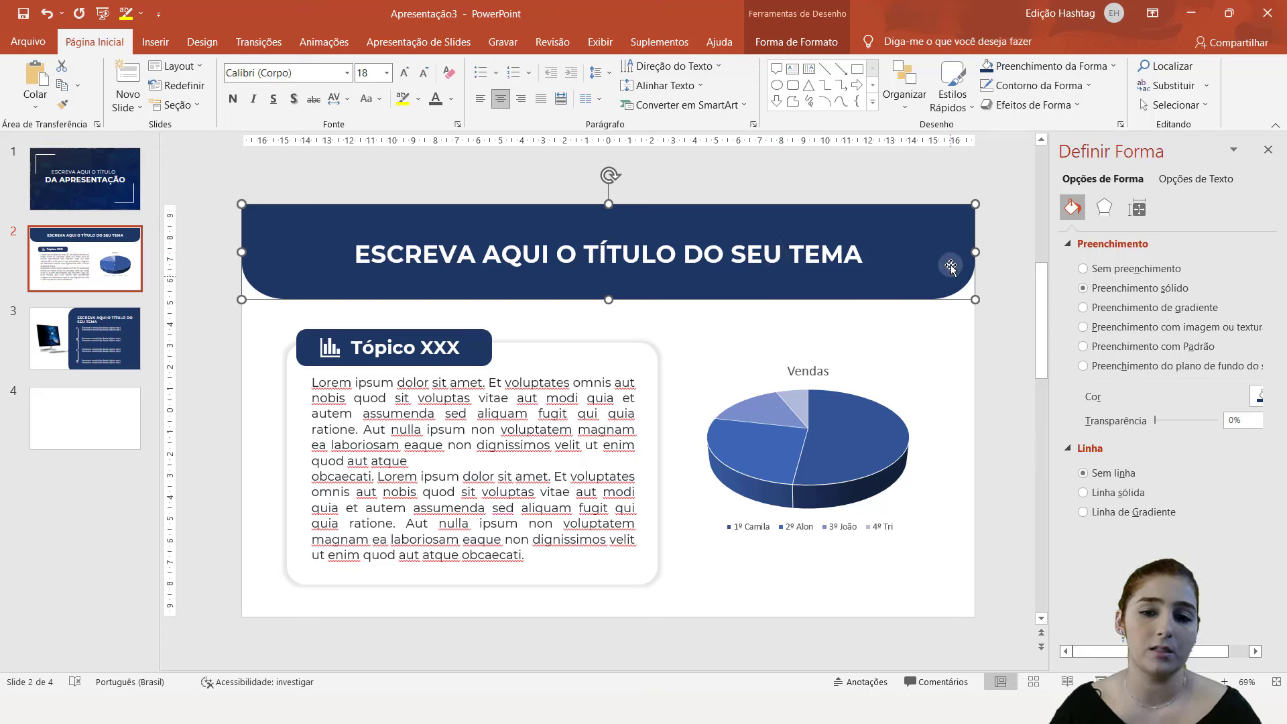
pyautogui.click(668, 265)
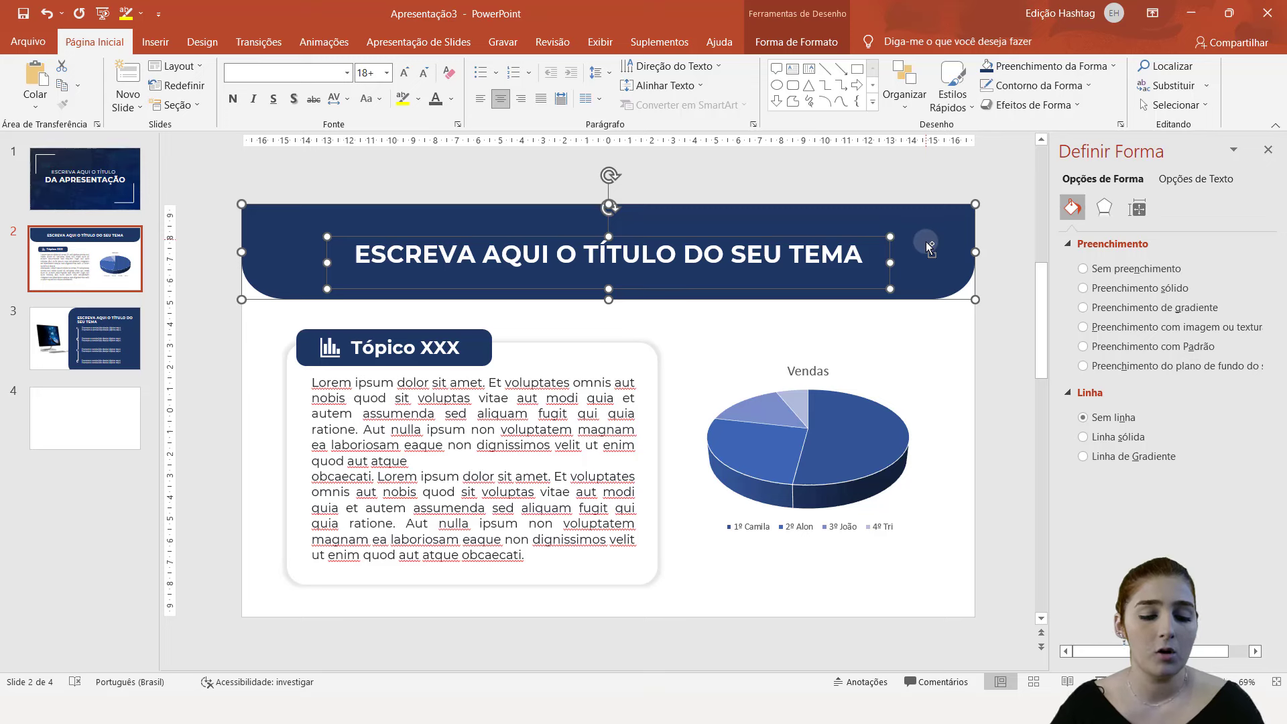
pyautogui.click(119, 447)
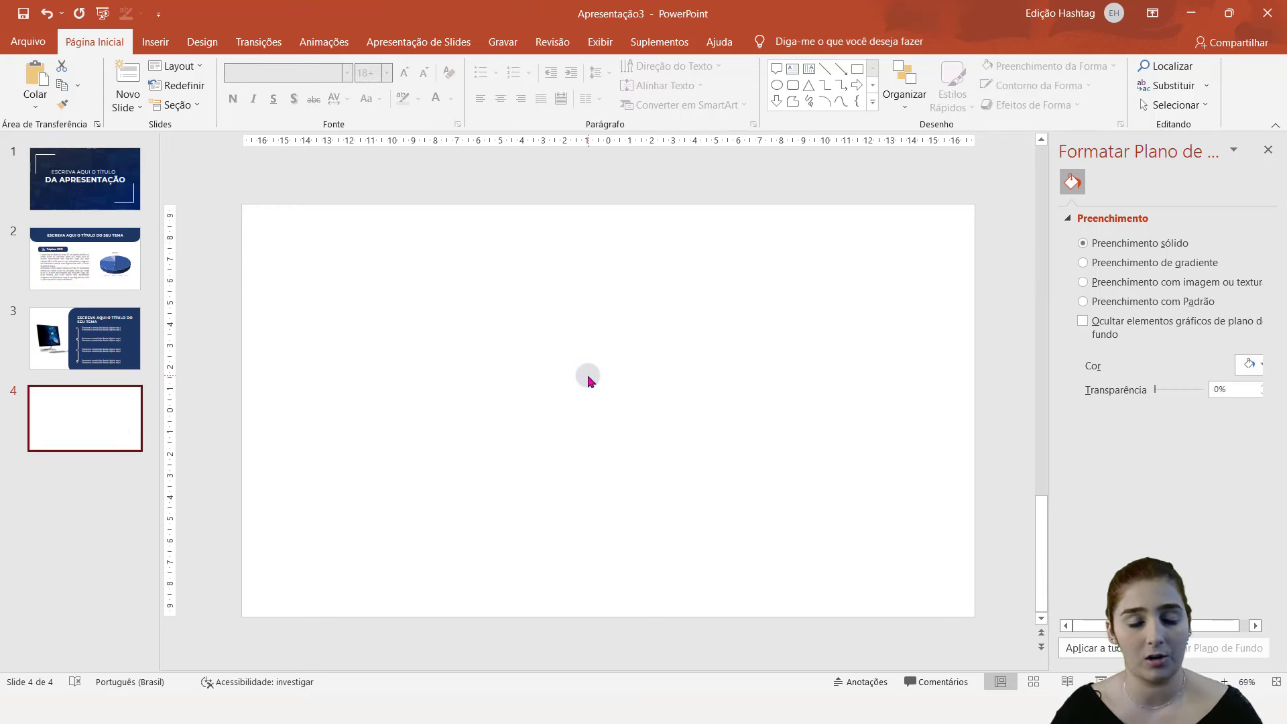
# - Paste the title banner onto slide 4 and draw a less-rounded rectangle card below it
pyautogui.hotkey('ctrl', 'v')
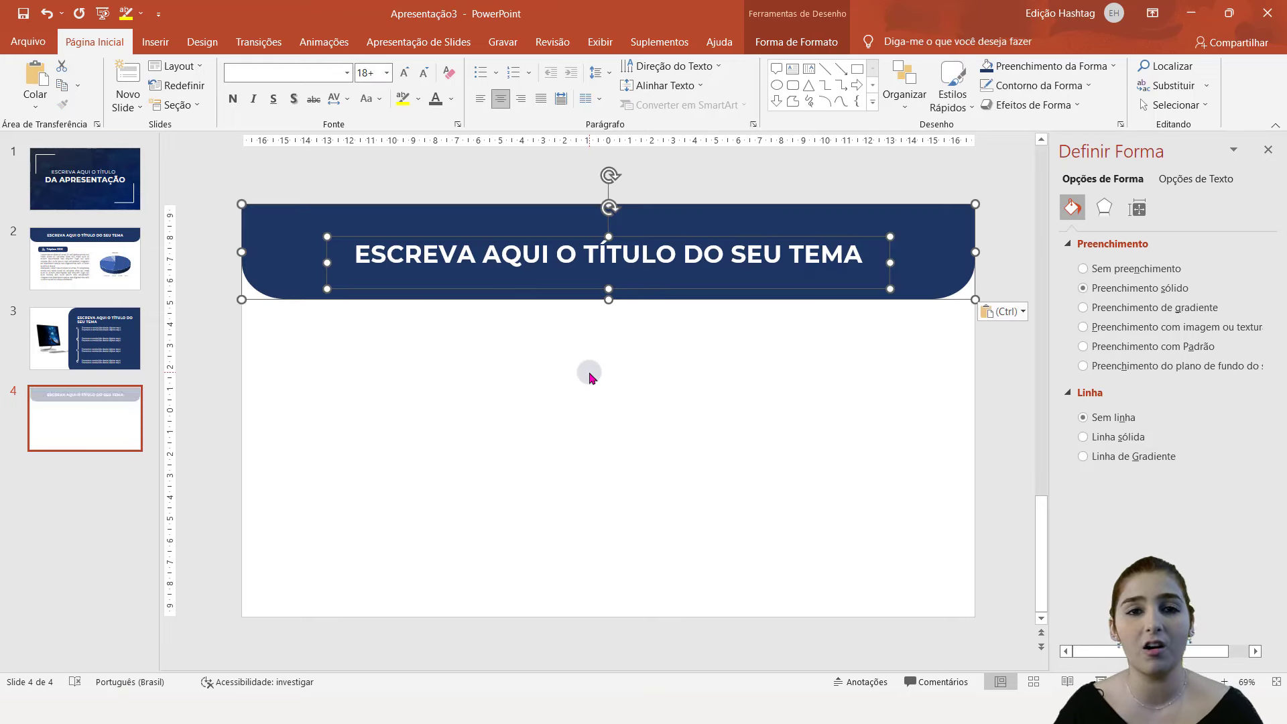
pyautogui.click(671, 357)
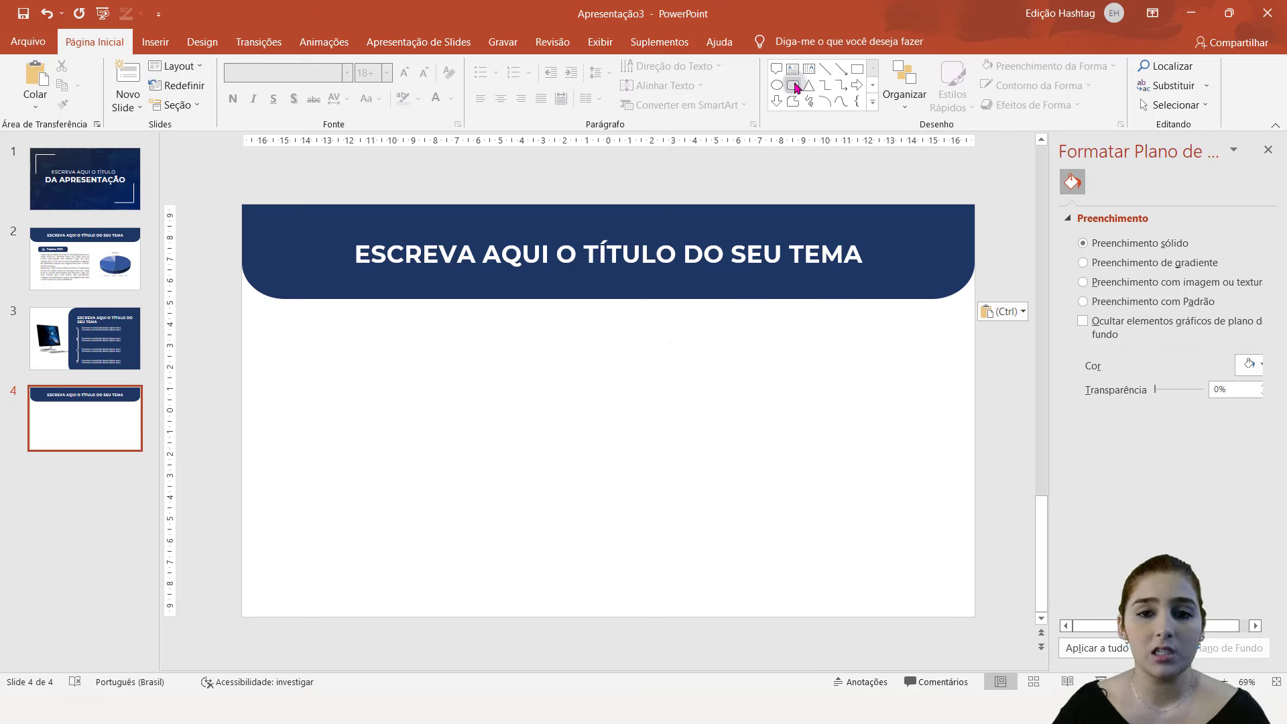
pyautogui.click(794, 85)
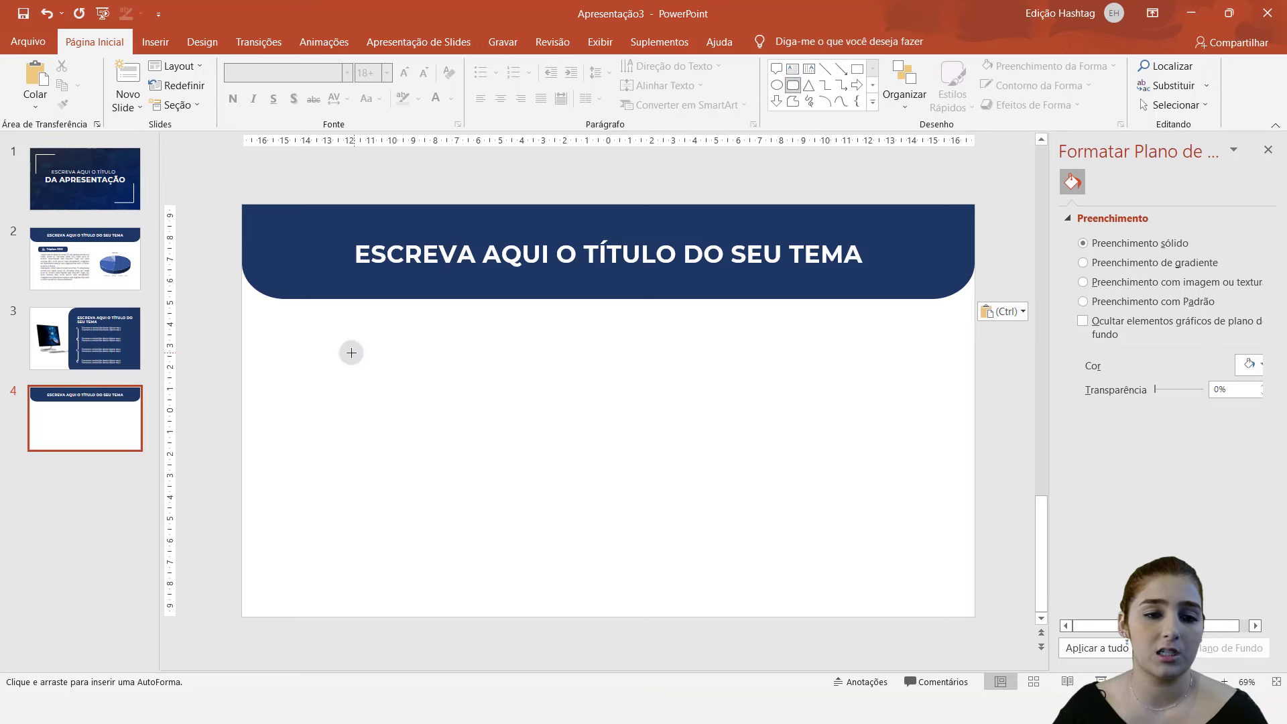
pyautogui.moveTo(327, 359); pyautogui.dragTo(525, 565)
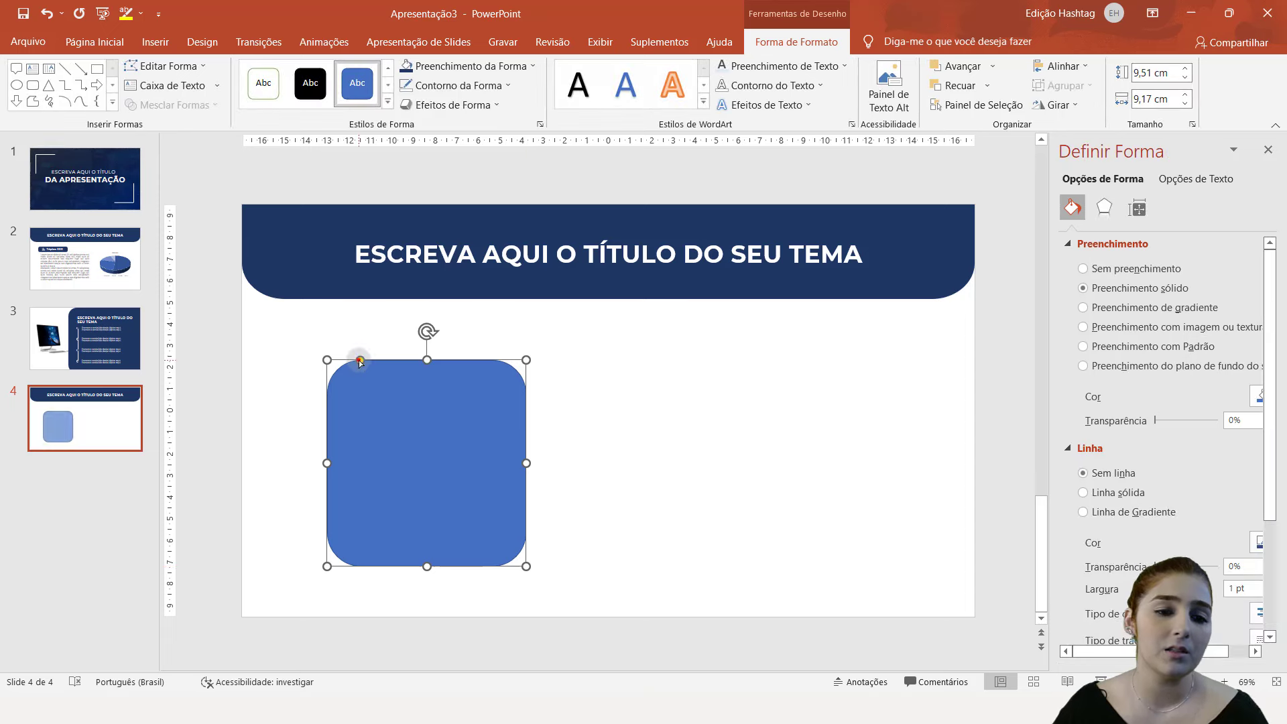
pyautogui.moveTo(359, 360); pyautogui.dragTo(343, 362)
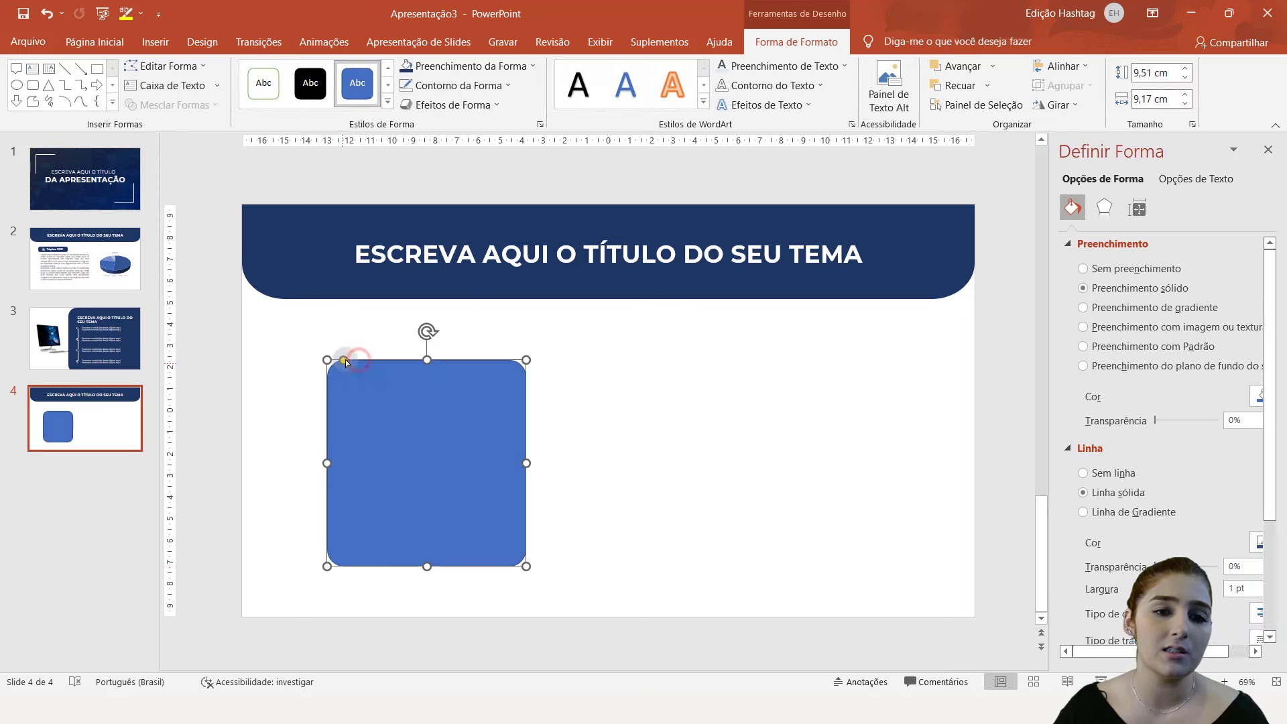
# - Remove the card's outline and its blue fill
pyautogui.click(467, 87)
pyautogui.click(456, 233)
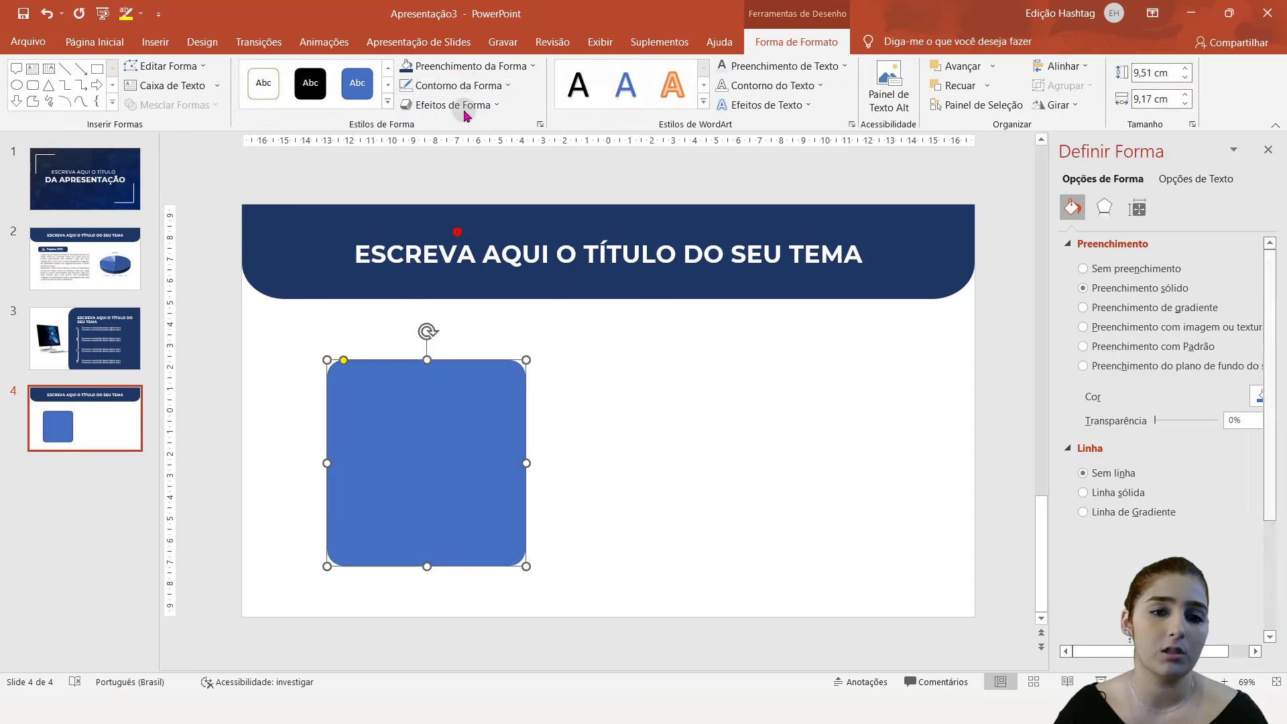
pyautogui.click(469, 67)
pyautogui.click(436, 210)
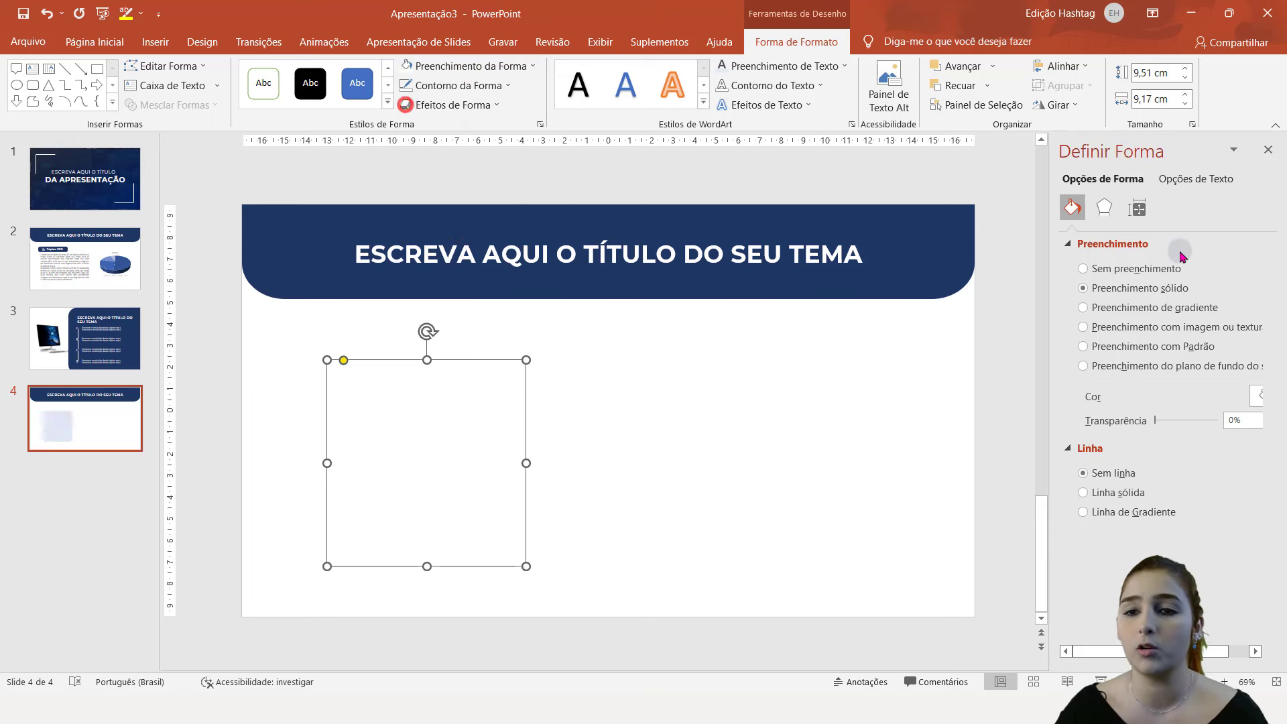
# - Give the card a soft outer shadow at 90% transparency and shorten it slightly
pyautogui.click(1104, 209)
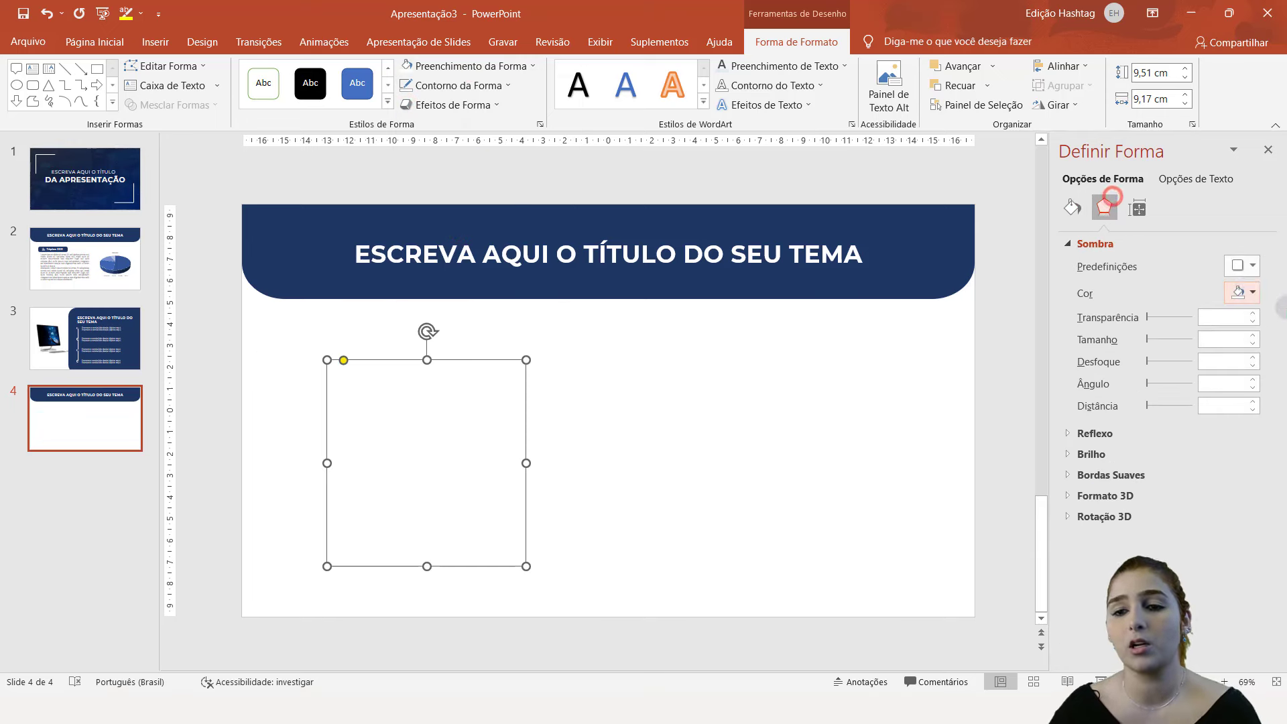
pyautogui.click(1235, 268)
pyautogui.click(1210, 434)
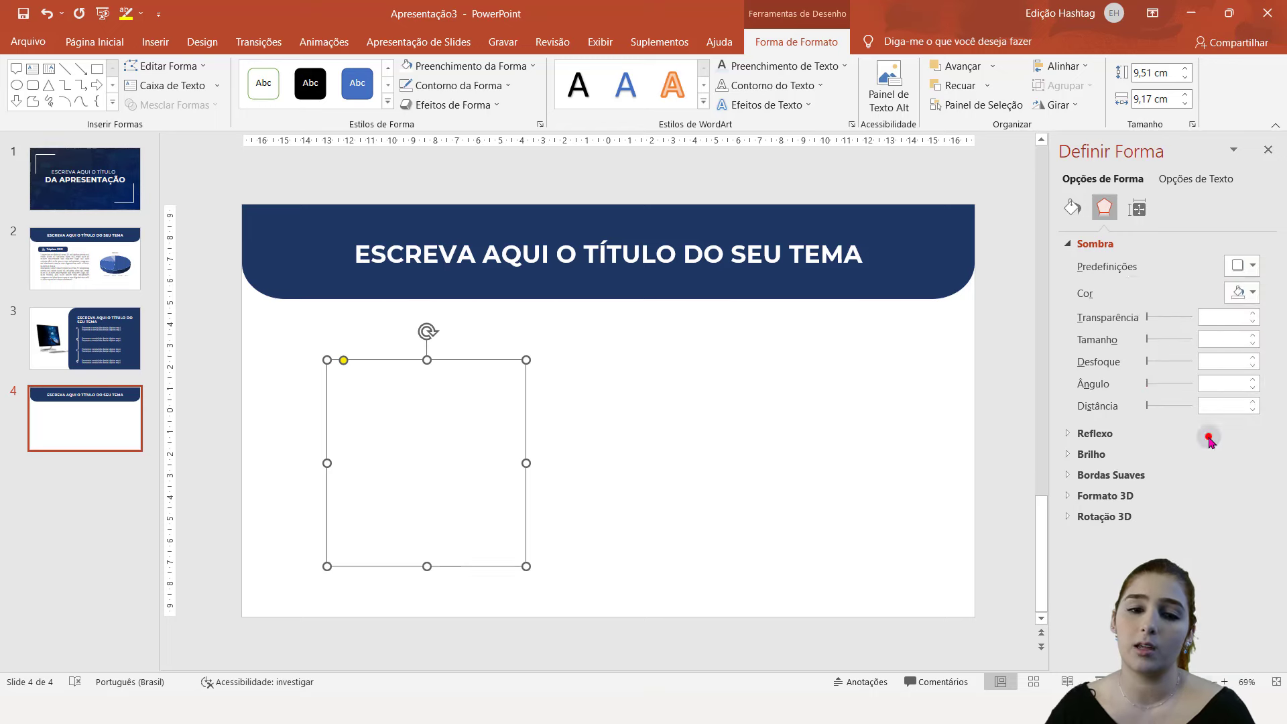
pyautogui.click(1203, 317)
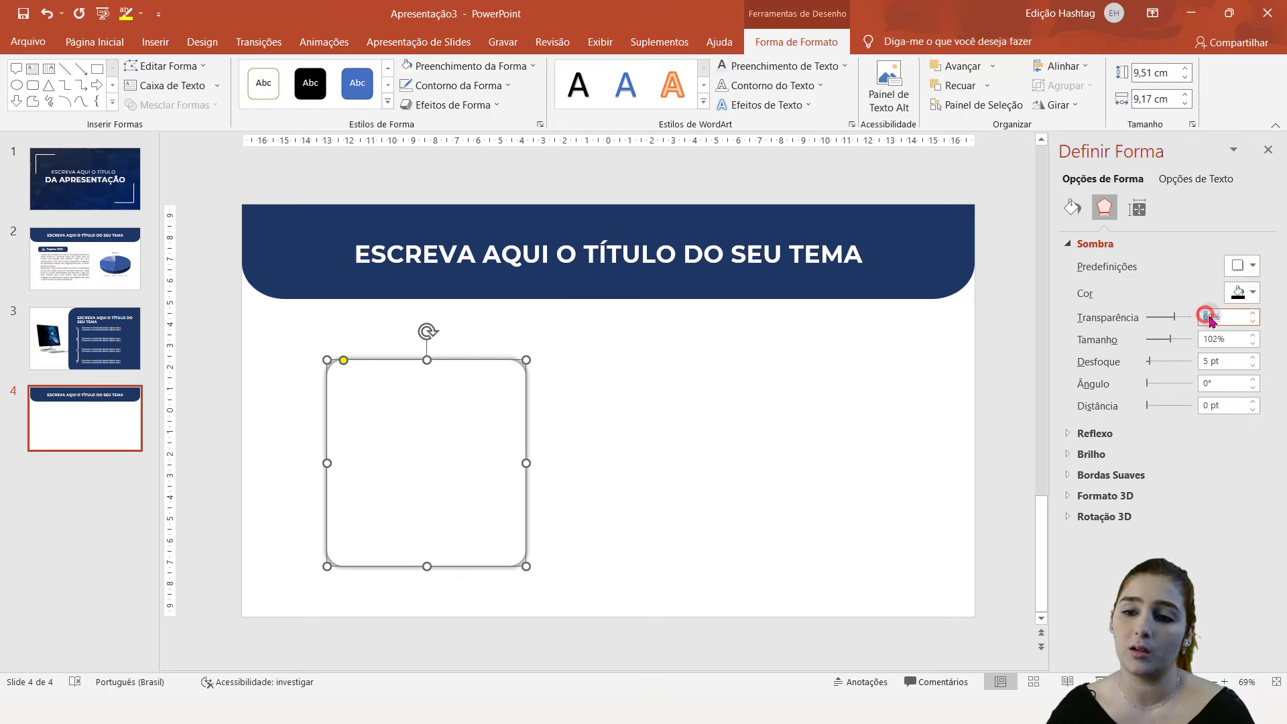
pyautogui.click(701, 414)
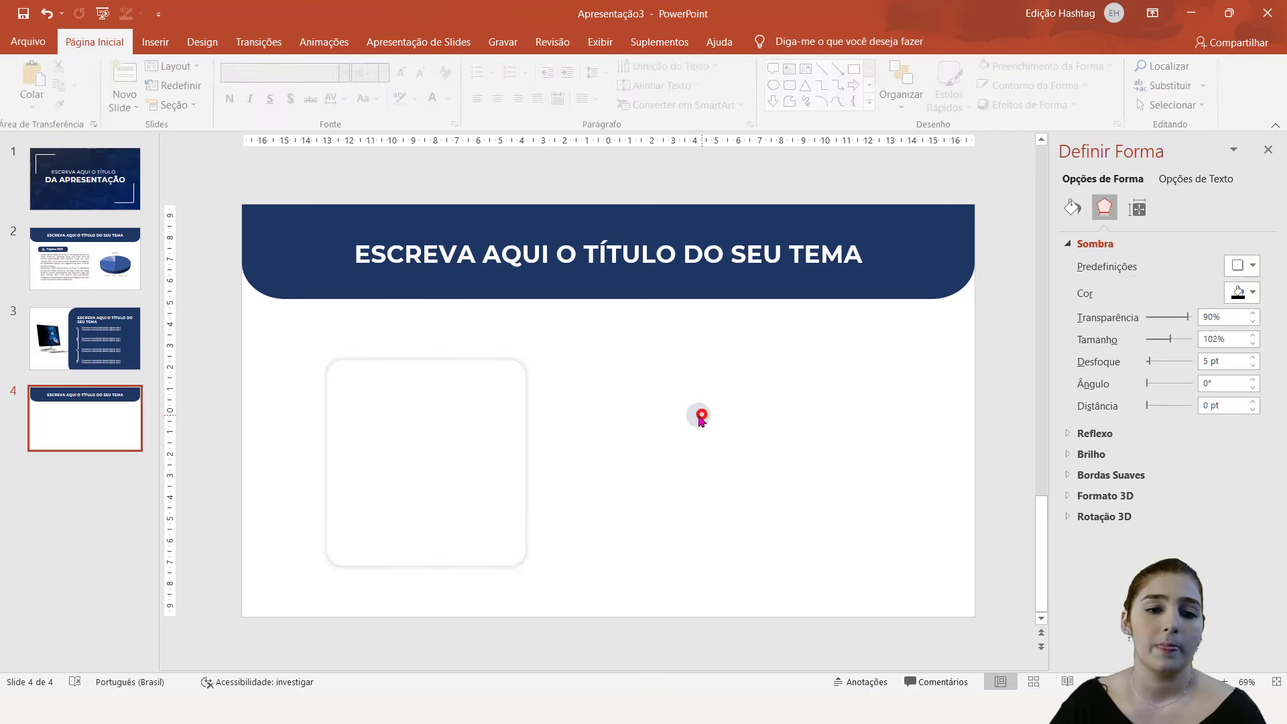
pyautogui.click(493, 406)
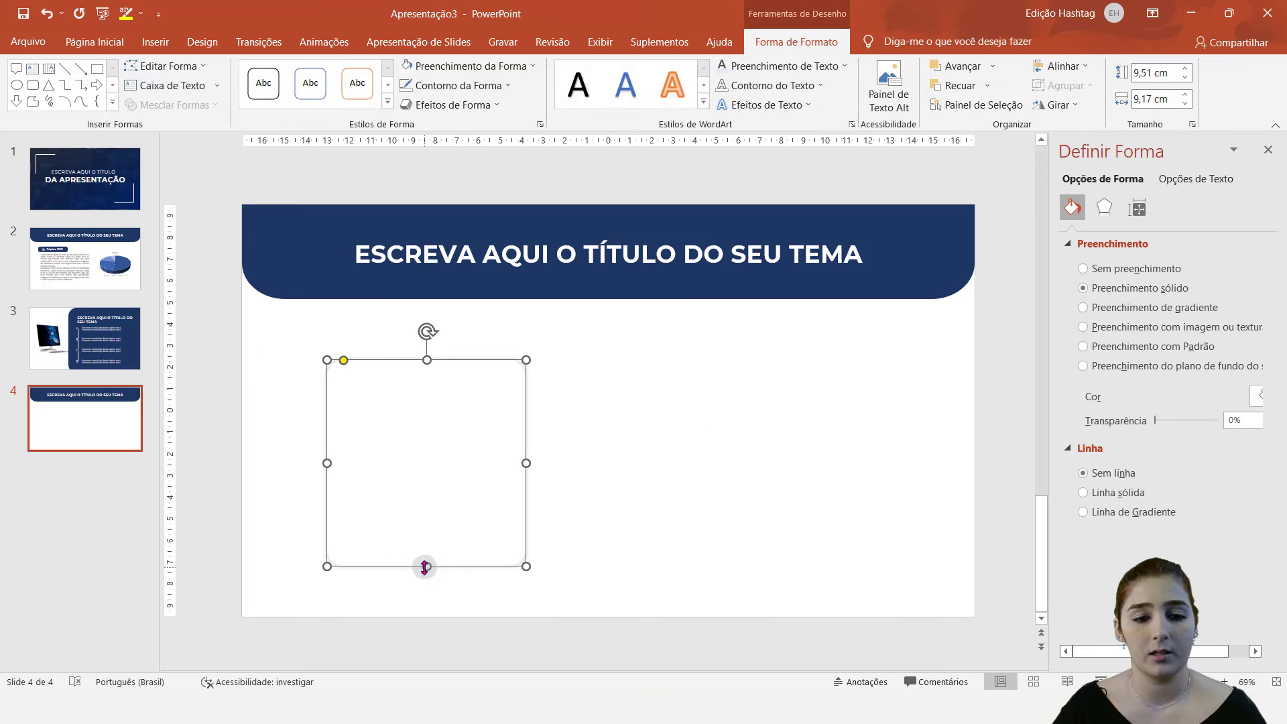
pyautogui.moveTo(425, 566); pyautogui.dragTo(428, 549)
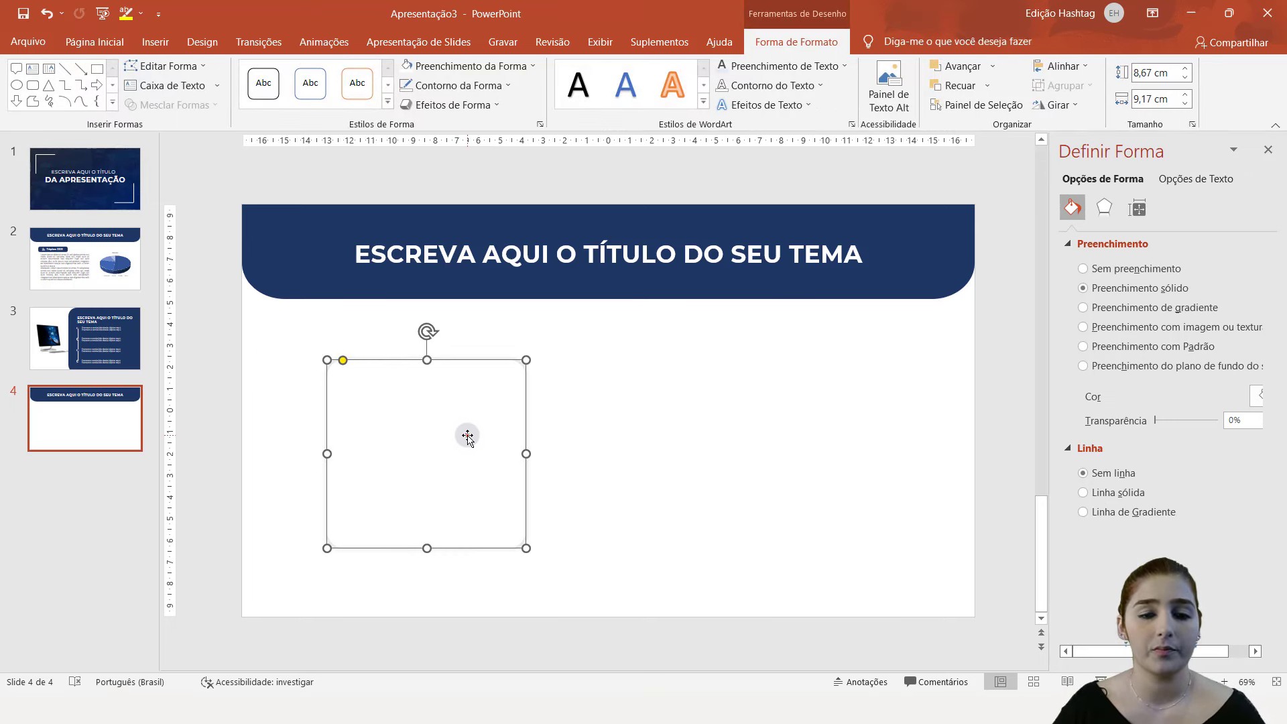
pyautogui.click(623, 446)
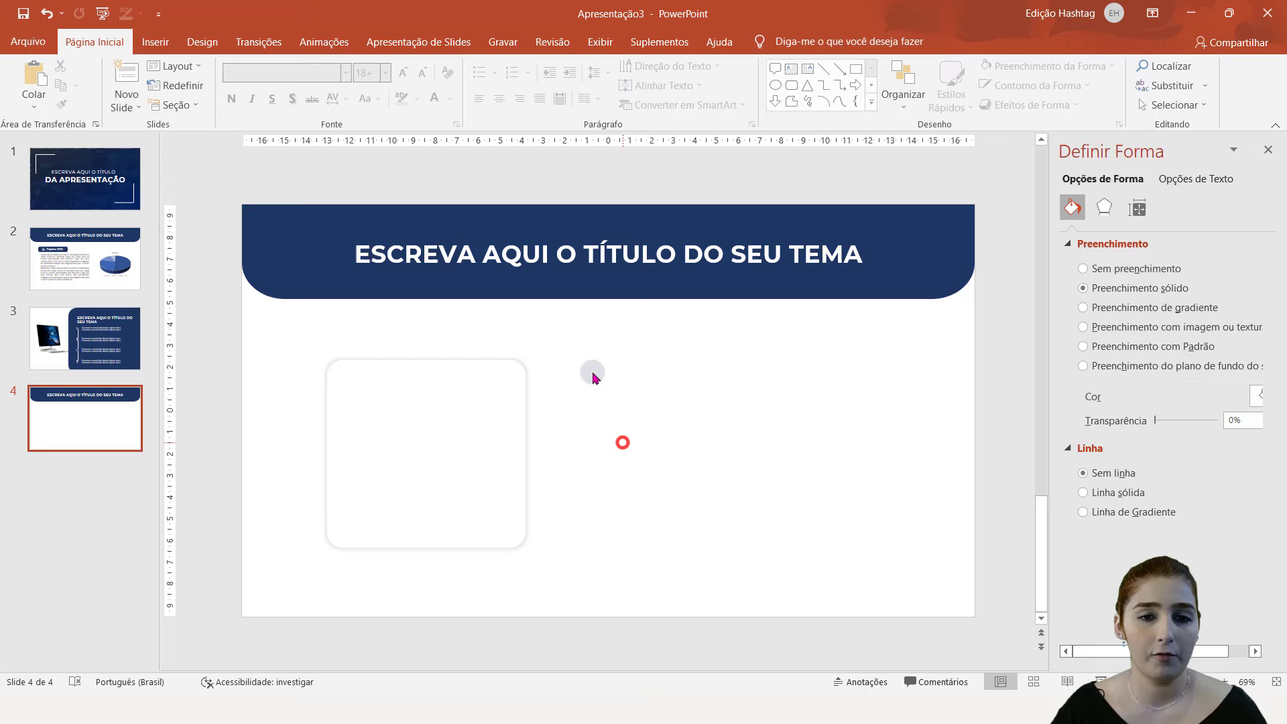
# - Draw a small rounded square with no outline and dark navy fill, centred on the card's top edge
pyautogui.click(788, 87)
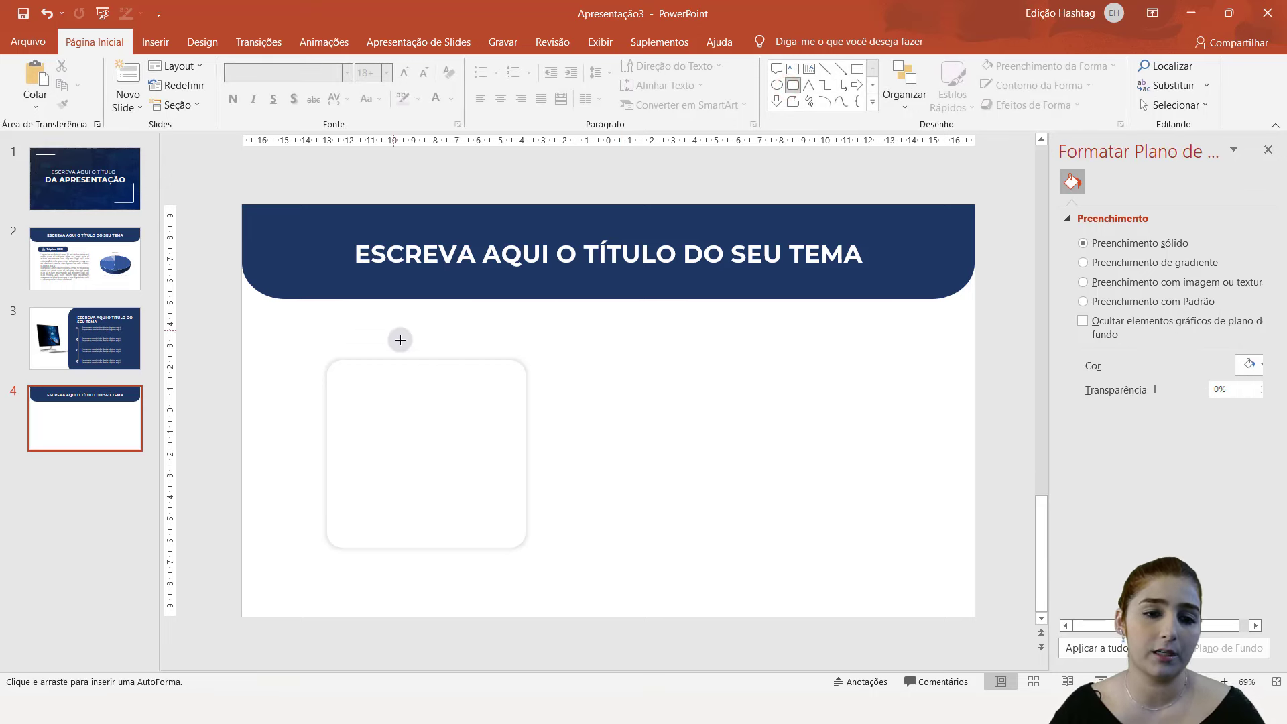
pyautogui.moveTo(399, 341)
pyautogui.mouseDown()
pyautogui.moveTo(444, 384)
pyautogui.moveTo(441, 373)
pyautogui.mouseUp()
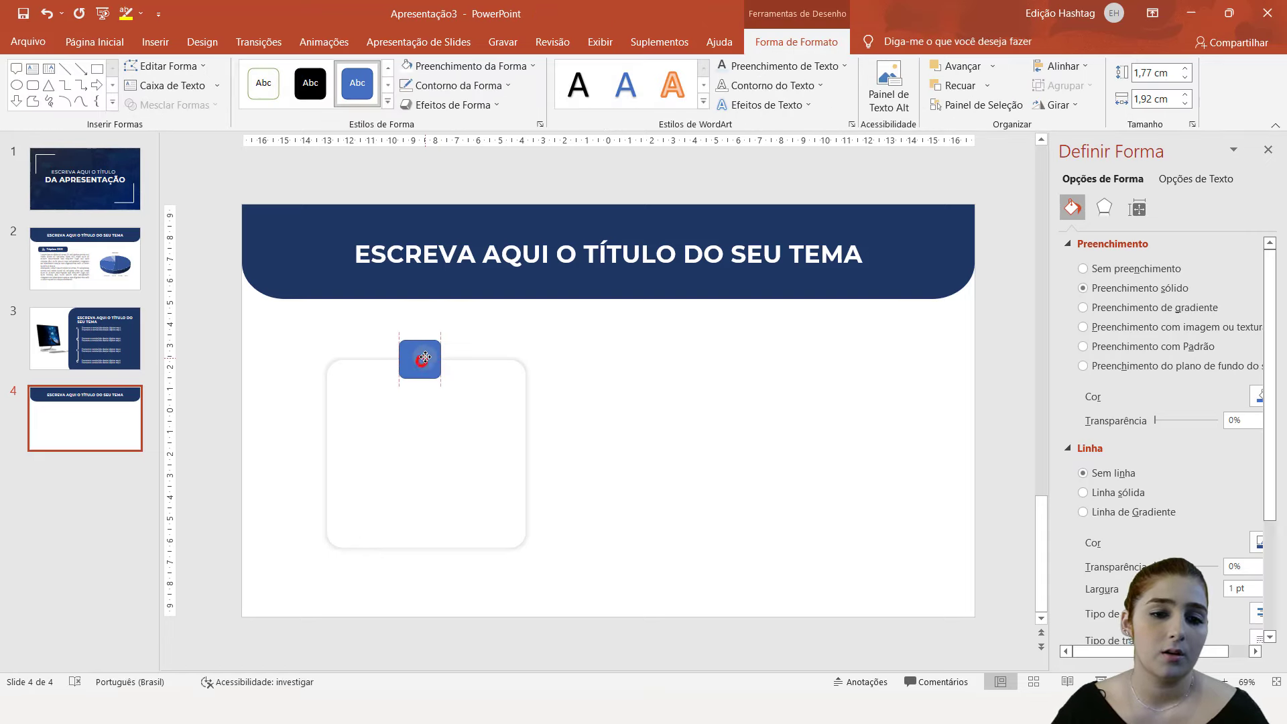
pyautogui.click(442, 91)
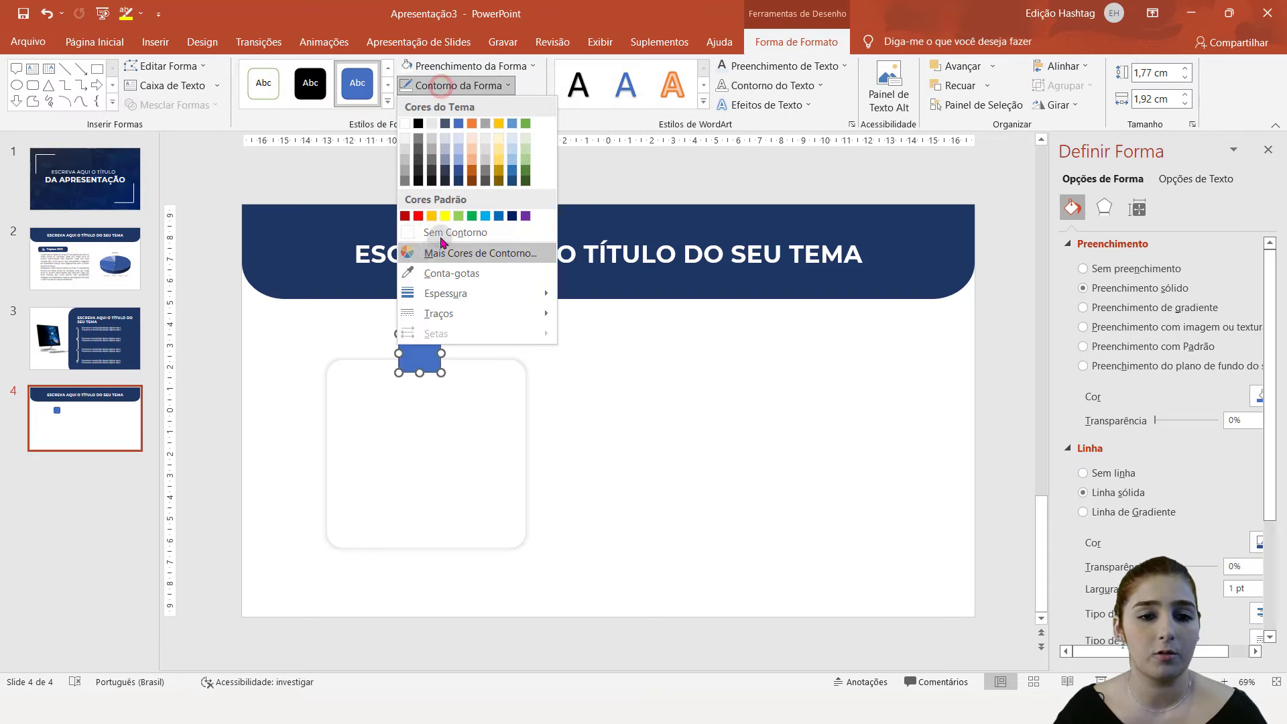
pyautogui.click(441, 233)
pyautogui.click(473, 70)
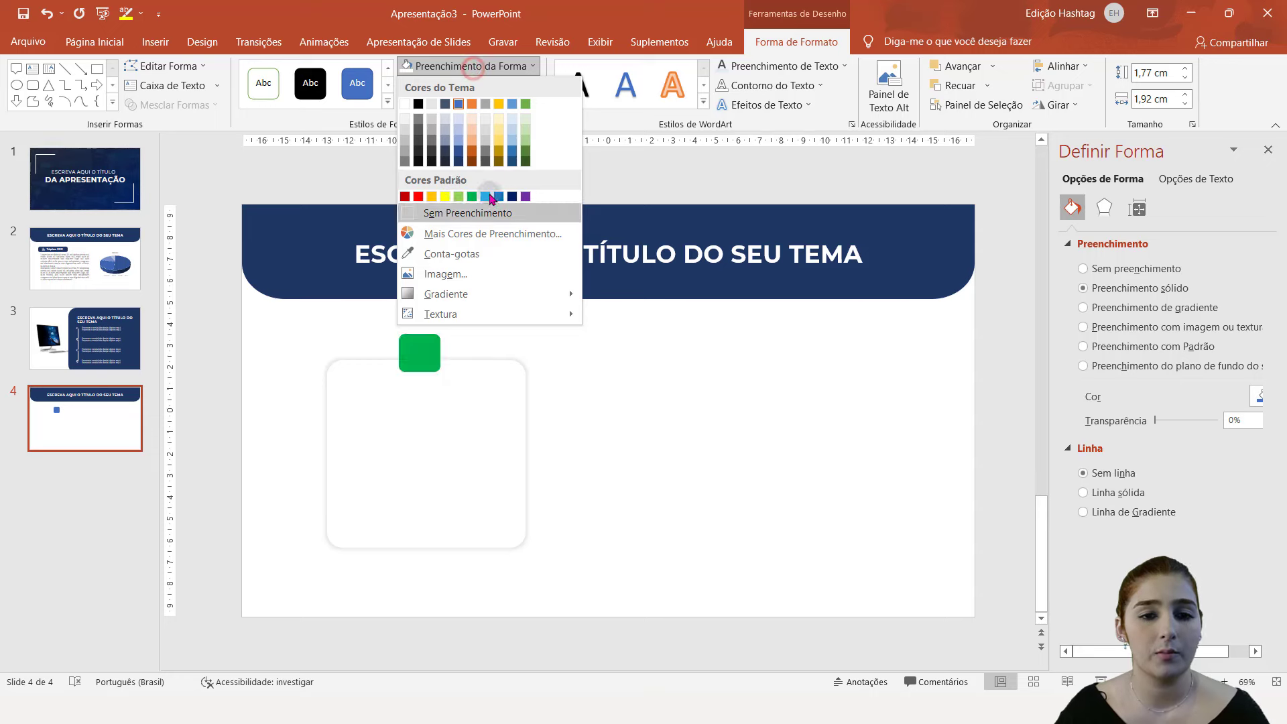
pyautogui.click(458, 161)
pyautogui.click(593, 403)
pyautogui.click(424, 344)
pyautogui.moveTo(424, 343); pyautogui.dragTo(431, 351)
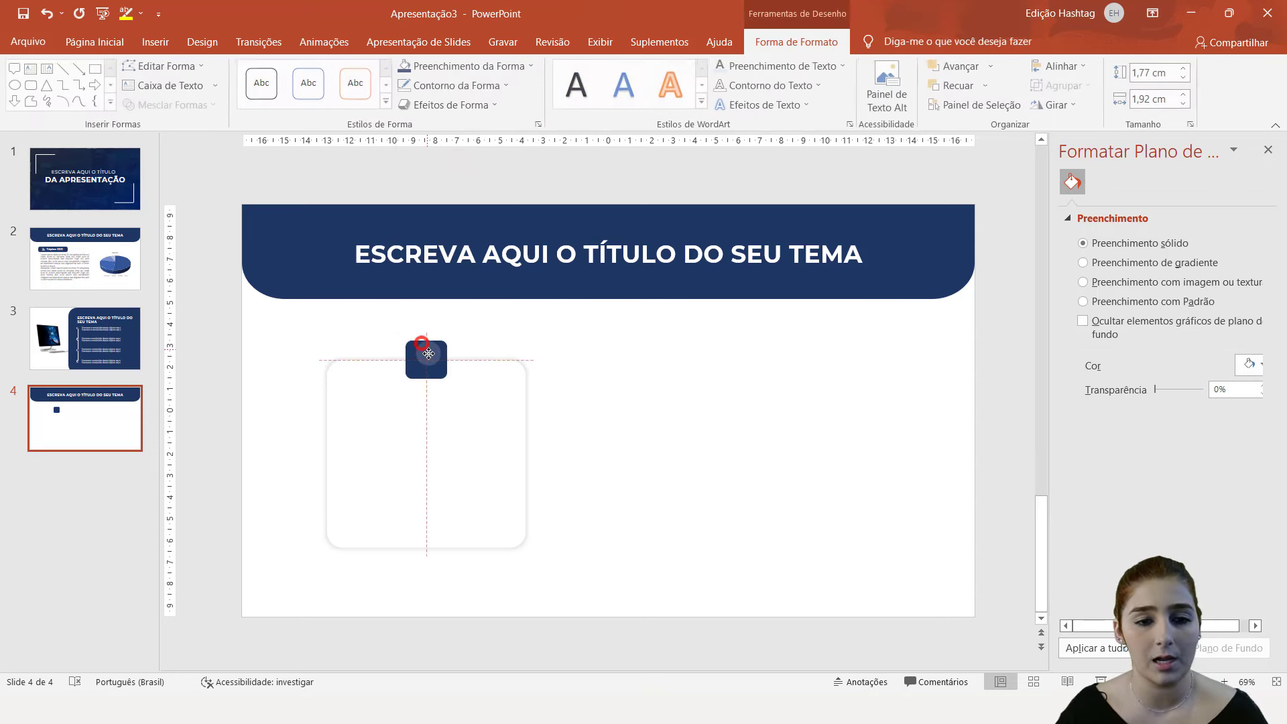
pyautogui.click(626, 339)
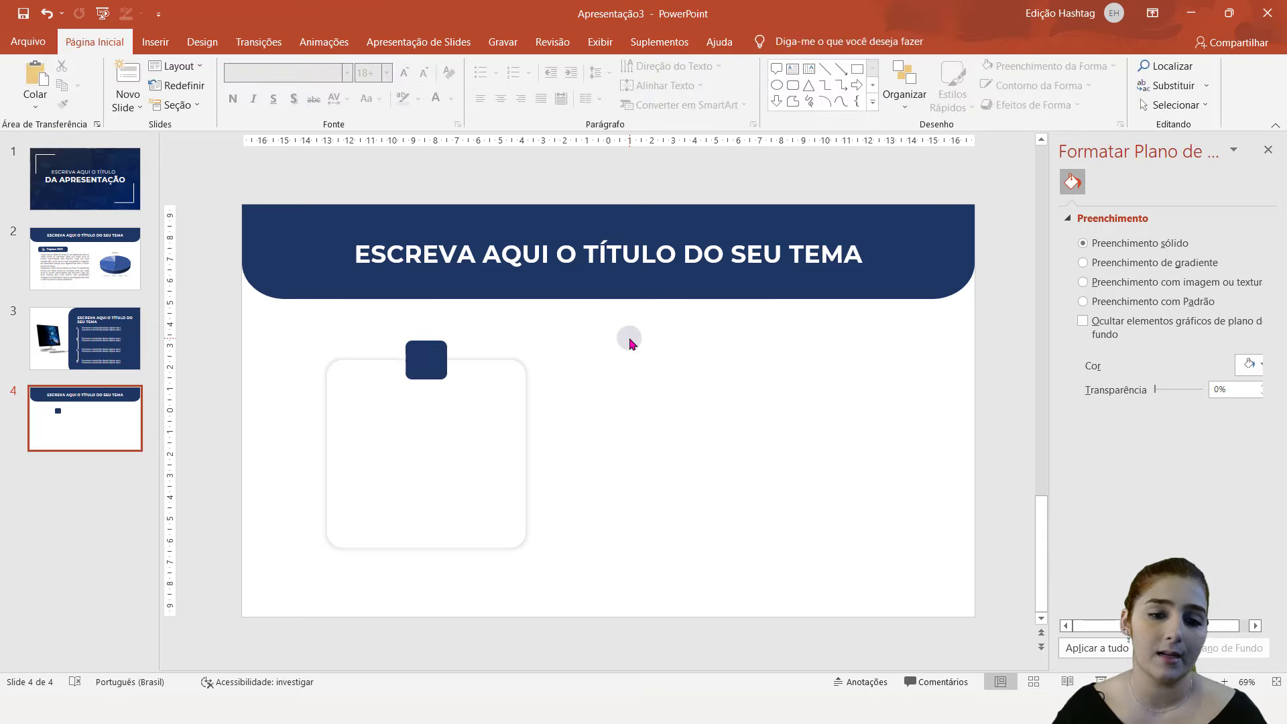
# - Add a text box with the 'Tópico XXX' heading from Gabarito, enlarged to 24 pt and centred
pyautogui.click(792, 69)
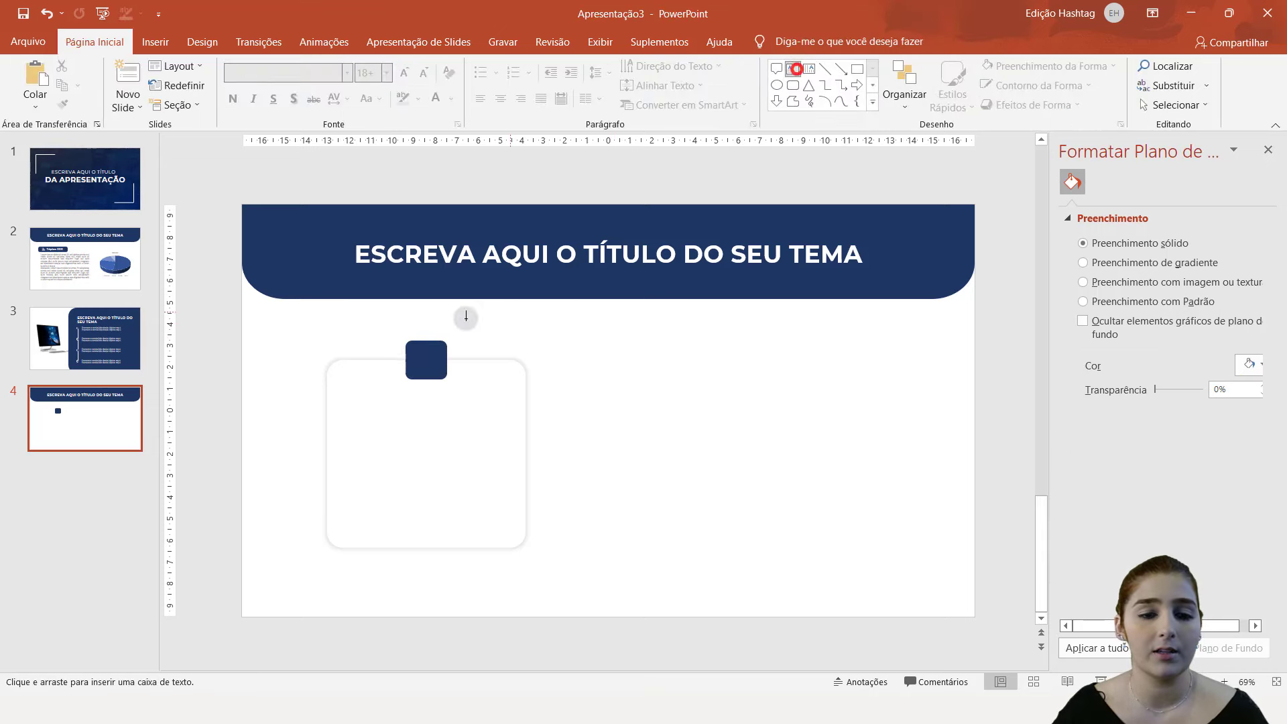
pyautogui.moveTo(367, 396); pyautogui.dragTo(496, 420)
pyautogui.moveTo(367, 396); pyautogui.dragTo(499, 437)
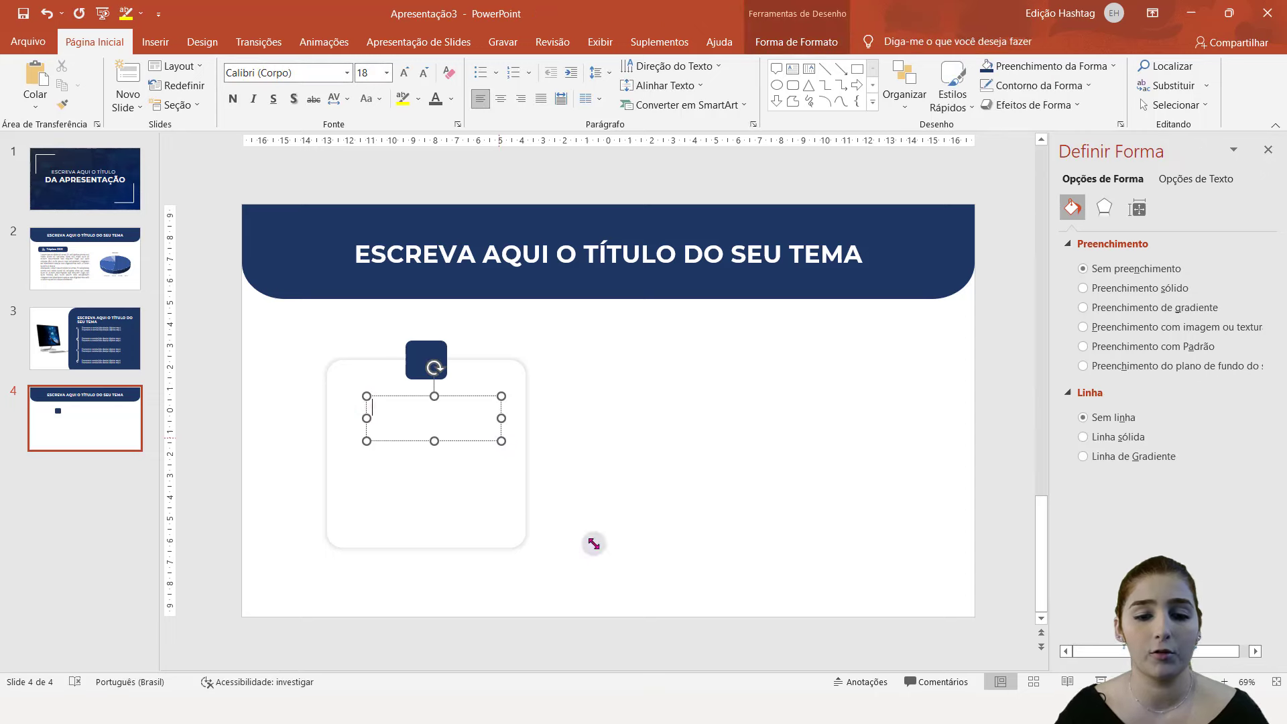
pyautogui.click(583, 671)
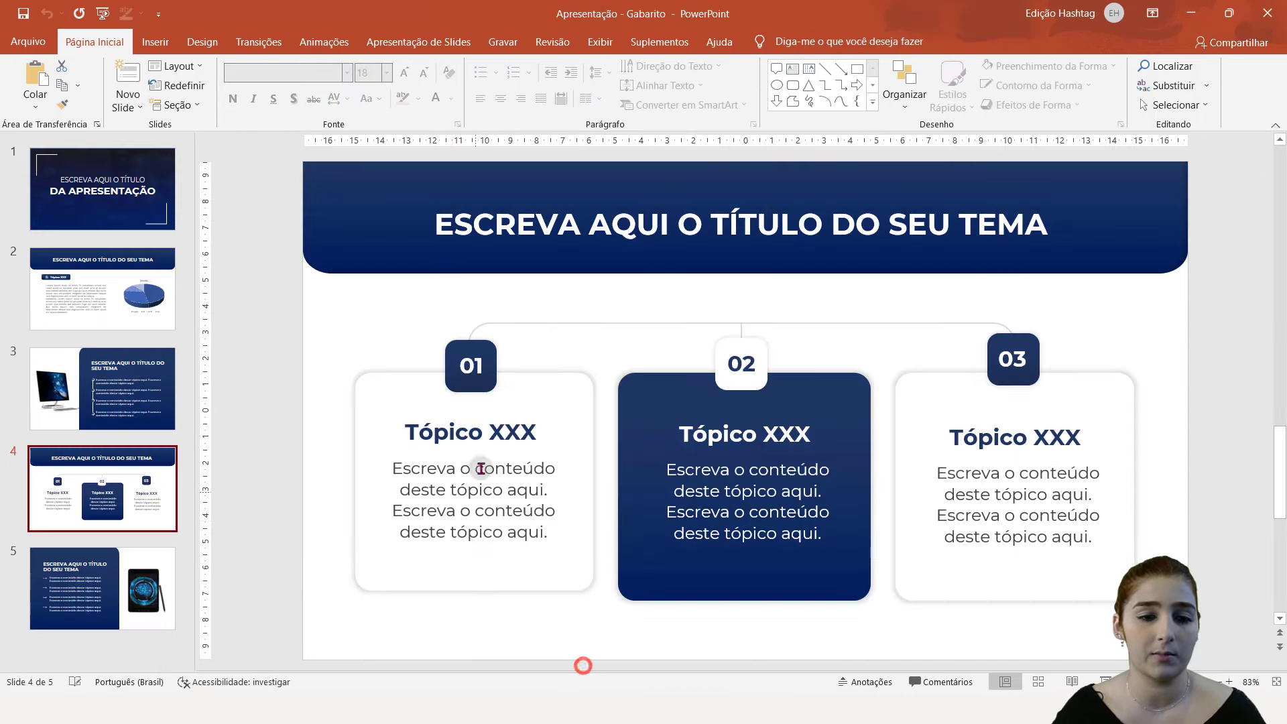
pyautogui.click(491, 435)
pyautogui.doubleClick(491, 436)
pyautogui.hotkey('ctrl', 'c')
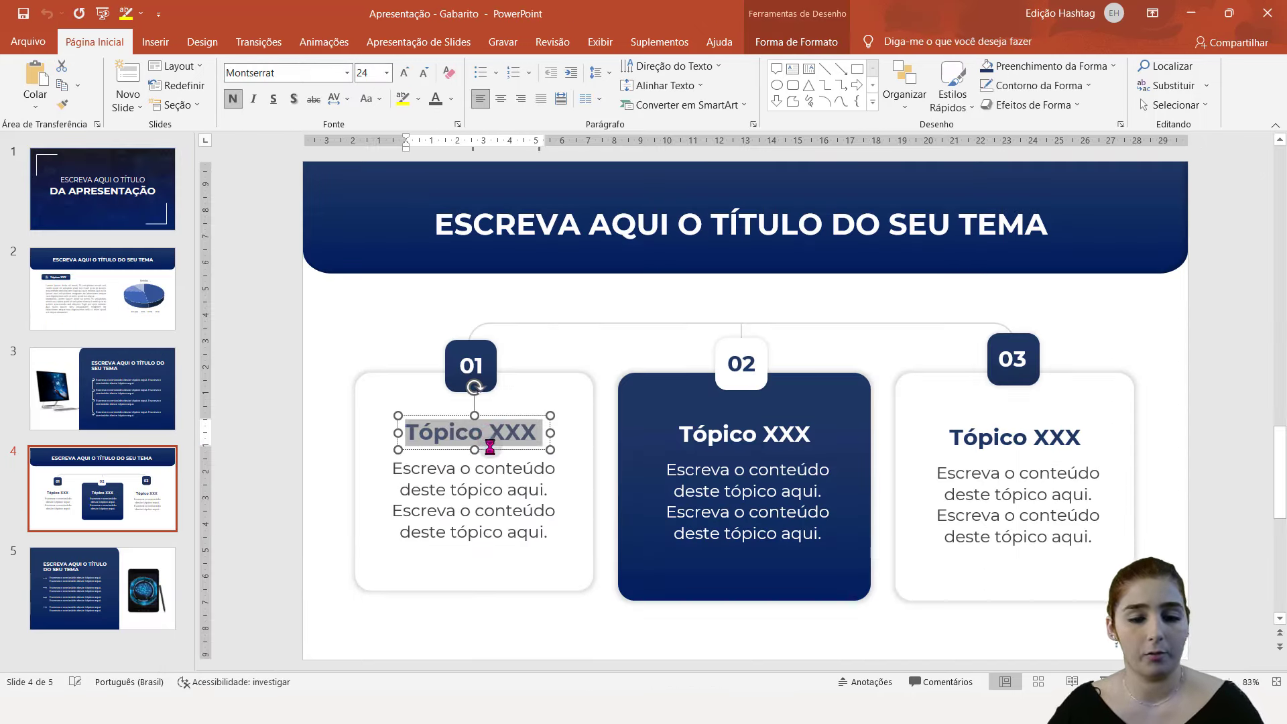
pyautogui.click(694, 650)
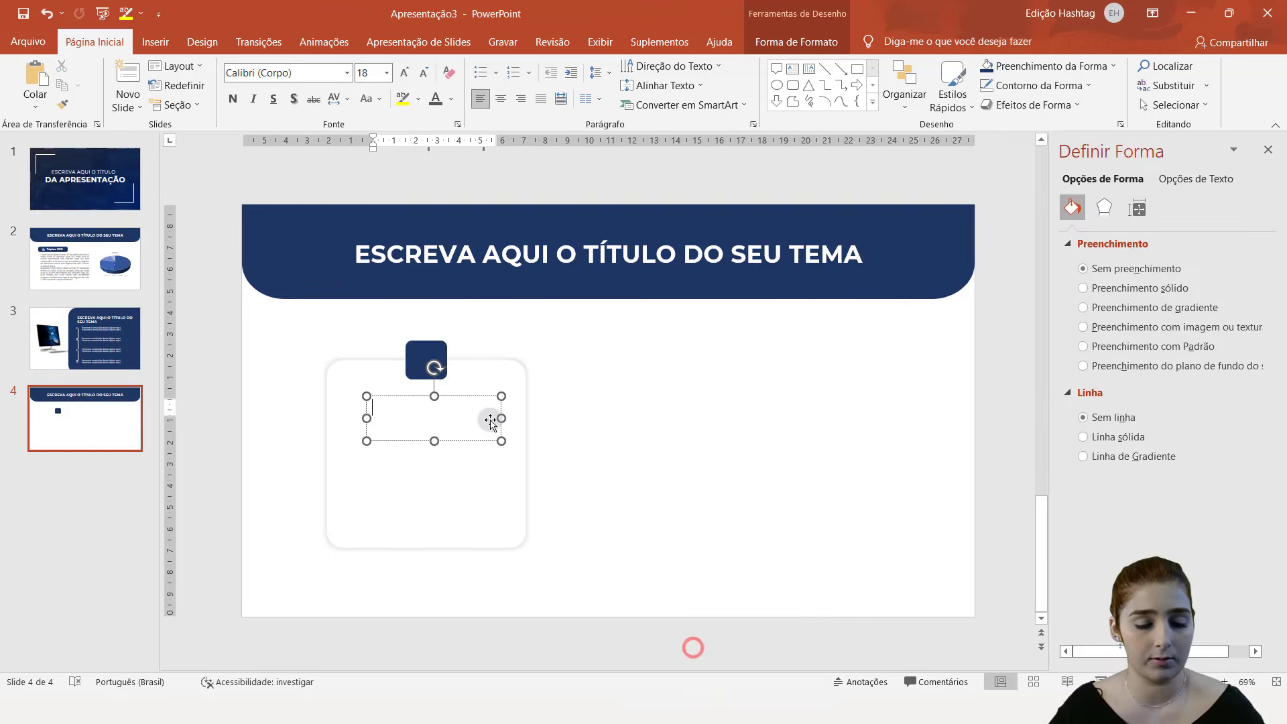
pyautogui.hotkey('ctrl', 'v')
pyautogui.tripleClick(425, 408)
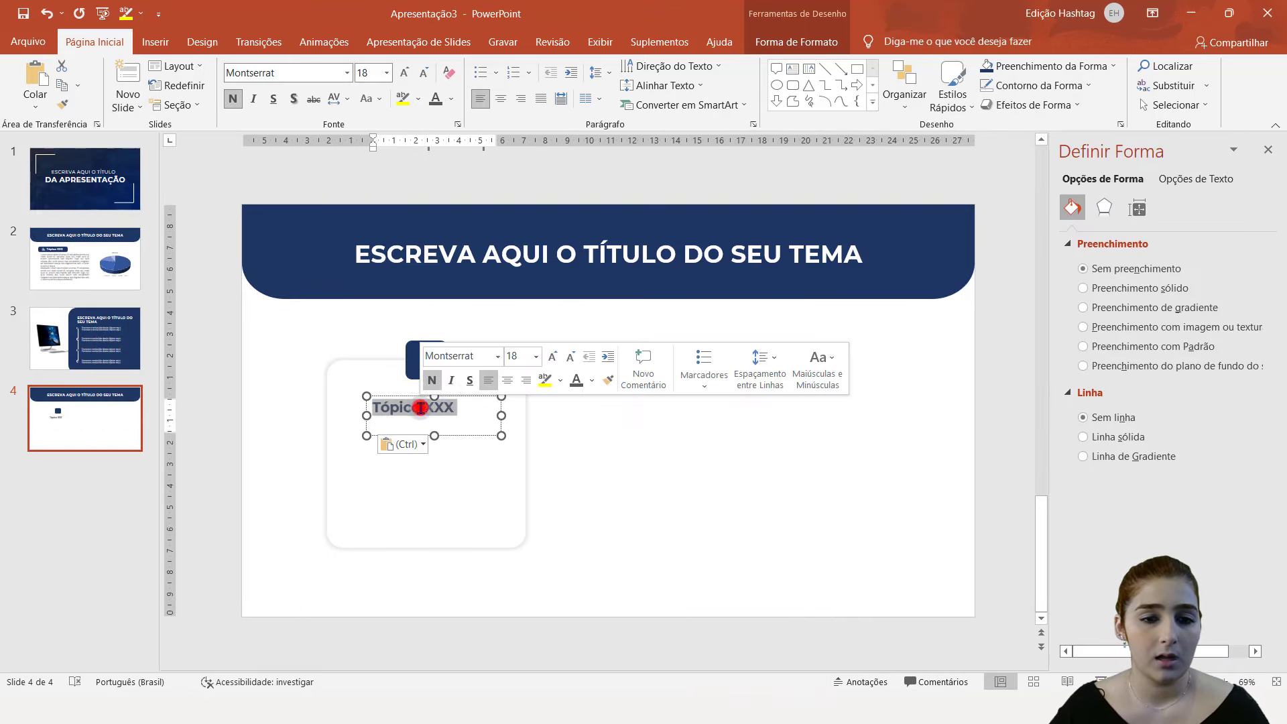
pyautogui.click(553, 359)
pyautogui.click(553, 359)
pyautogui.click(570, 357)
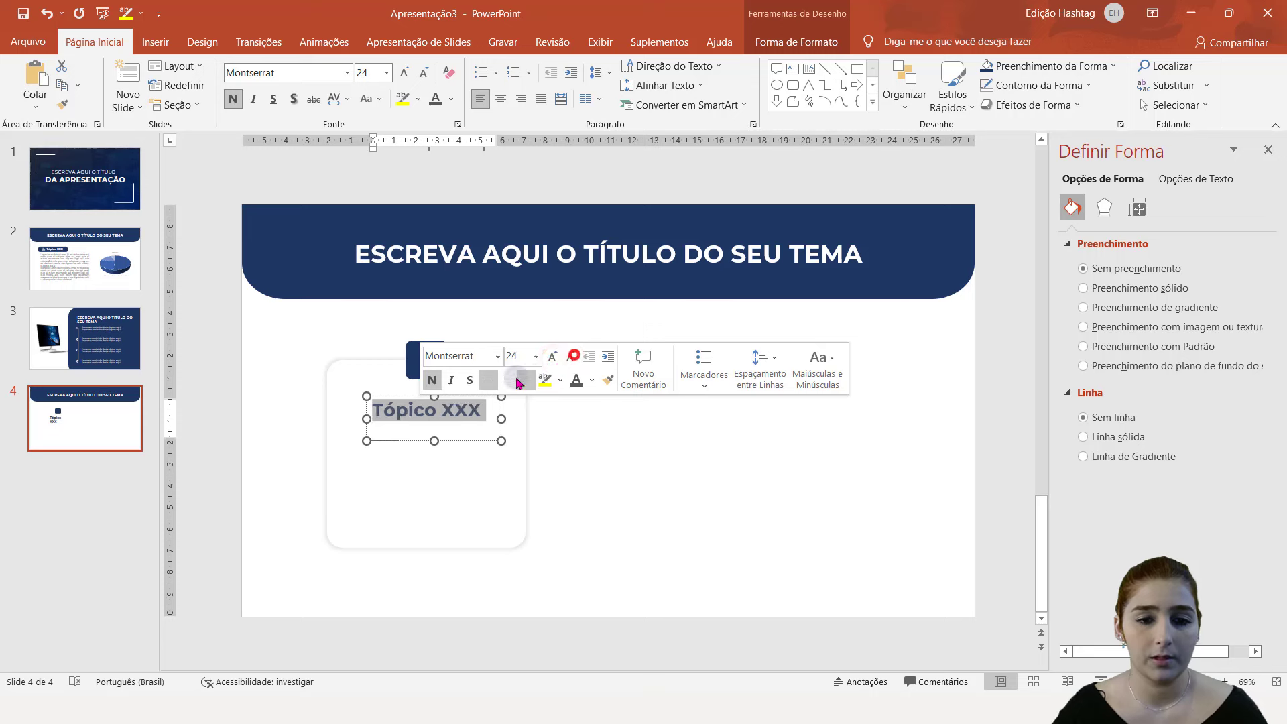
pyautogui.click(507, 380)
pyautogui.moveTo(459, 395); pyautogui.dragTo(454, 391)
# - Add a body text box with the Gabarito placeholder text, centred and moved under the heading
pyautogui.click(791, 69)
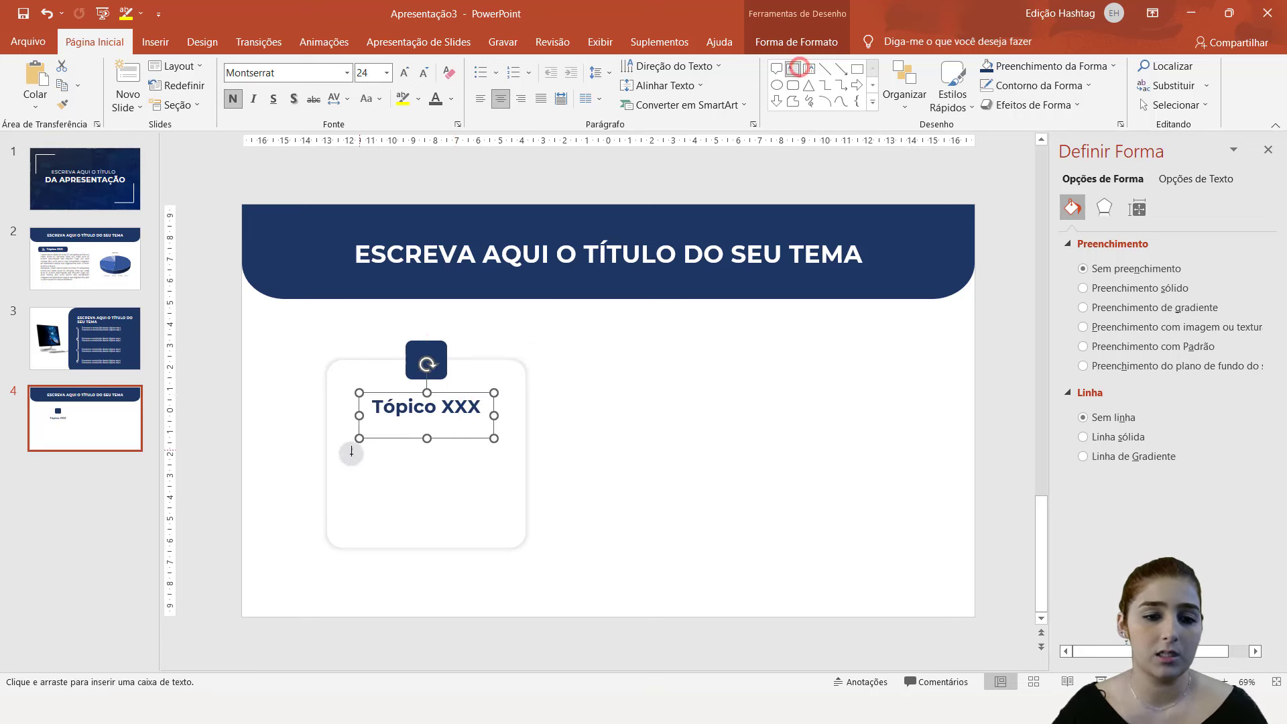
pyautogui.moveTo(341, 443); pyautogui.dragTo(508, 548)
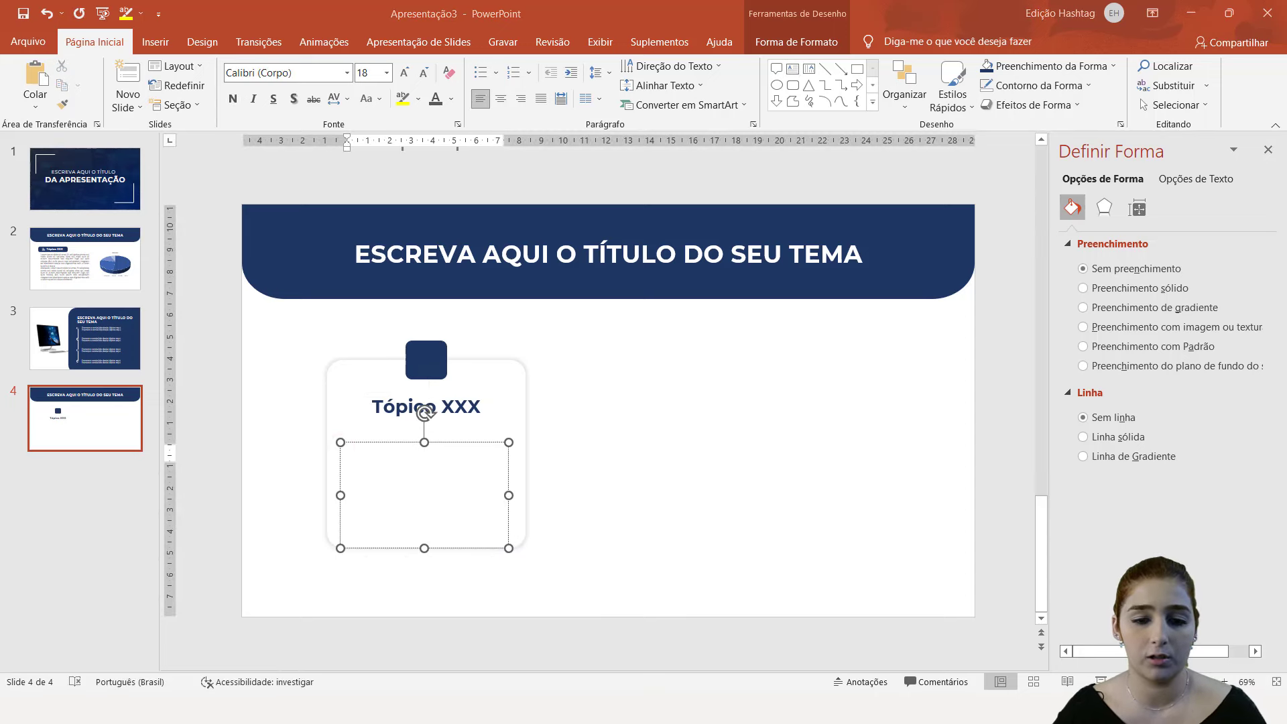
pyautogui.click(597, 652)
pyautogui.click(478, 474)
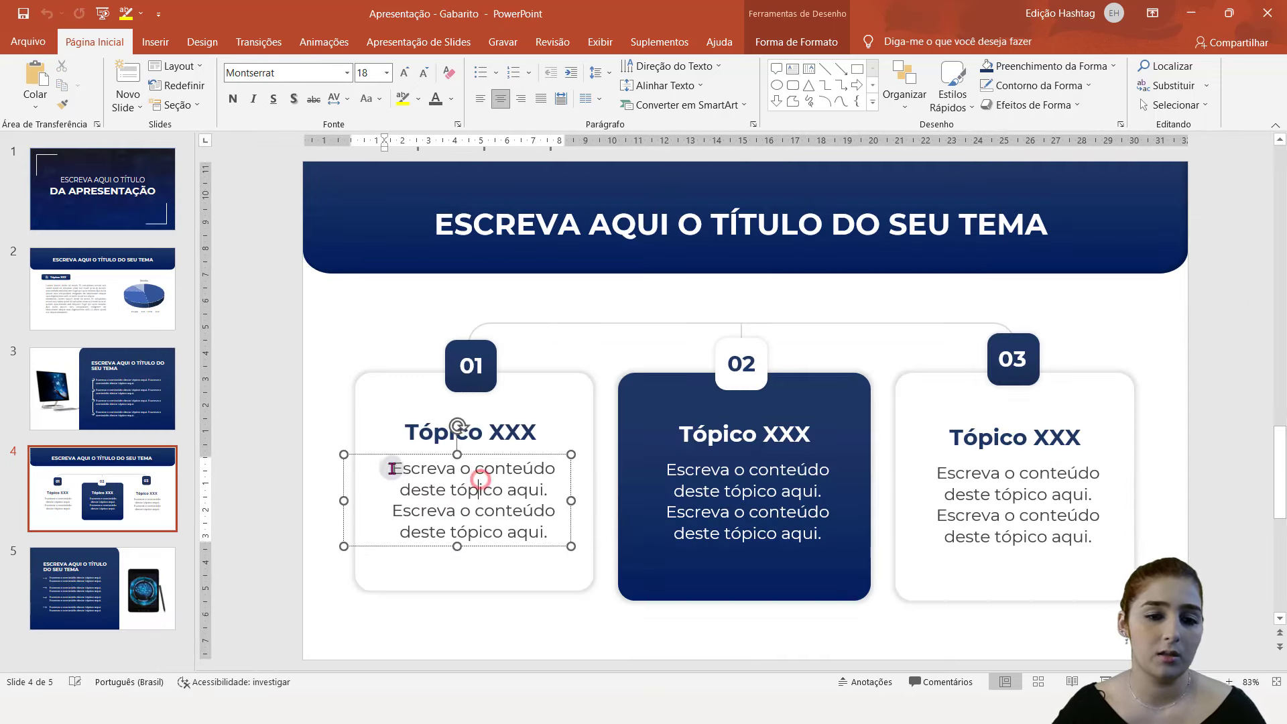
pyautogui.moveTo(389, 467); pyautogui.dragTo(540, 547)
pyautogui.hotkey('ctrl', 'c')
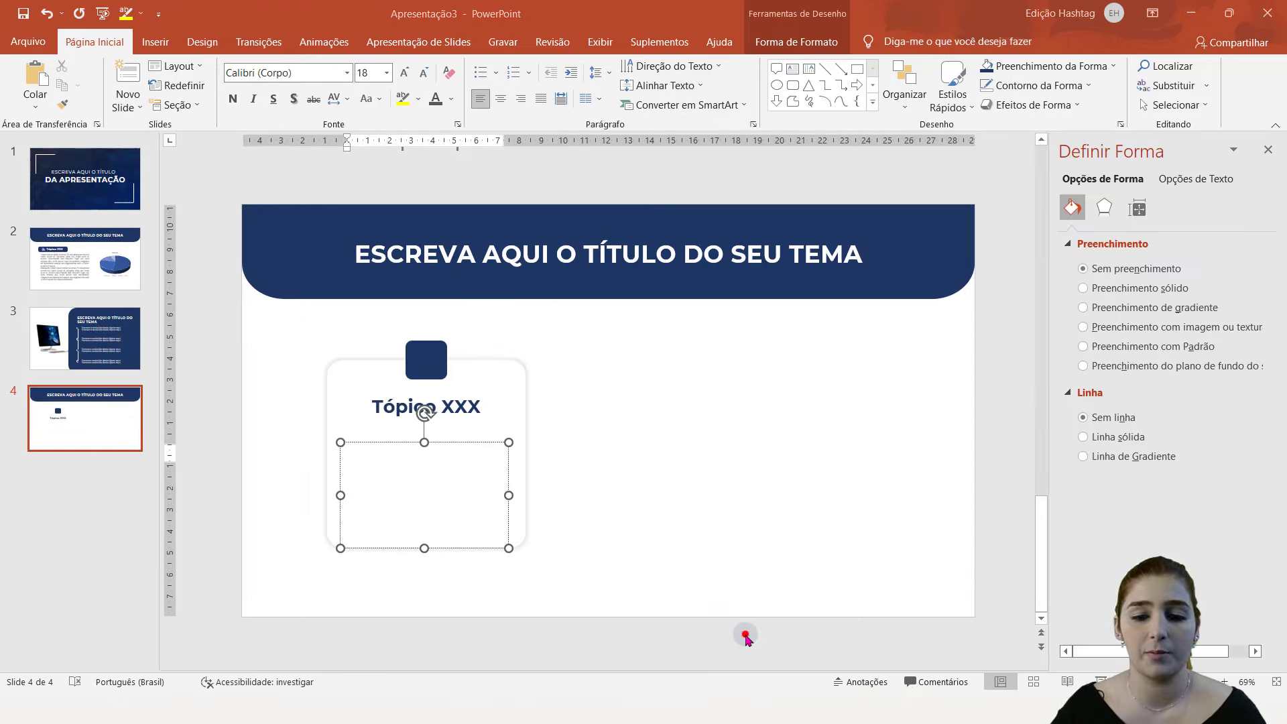
pyautogui.click(745, 633)
pyautogui.hotkey('ctrl', 'v')
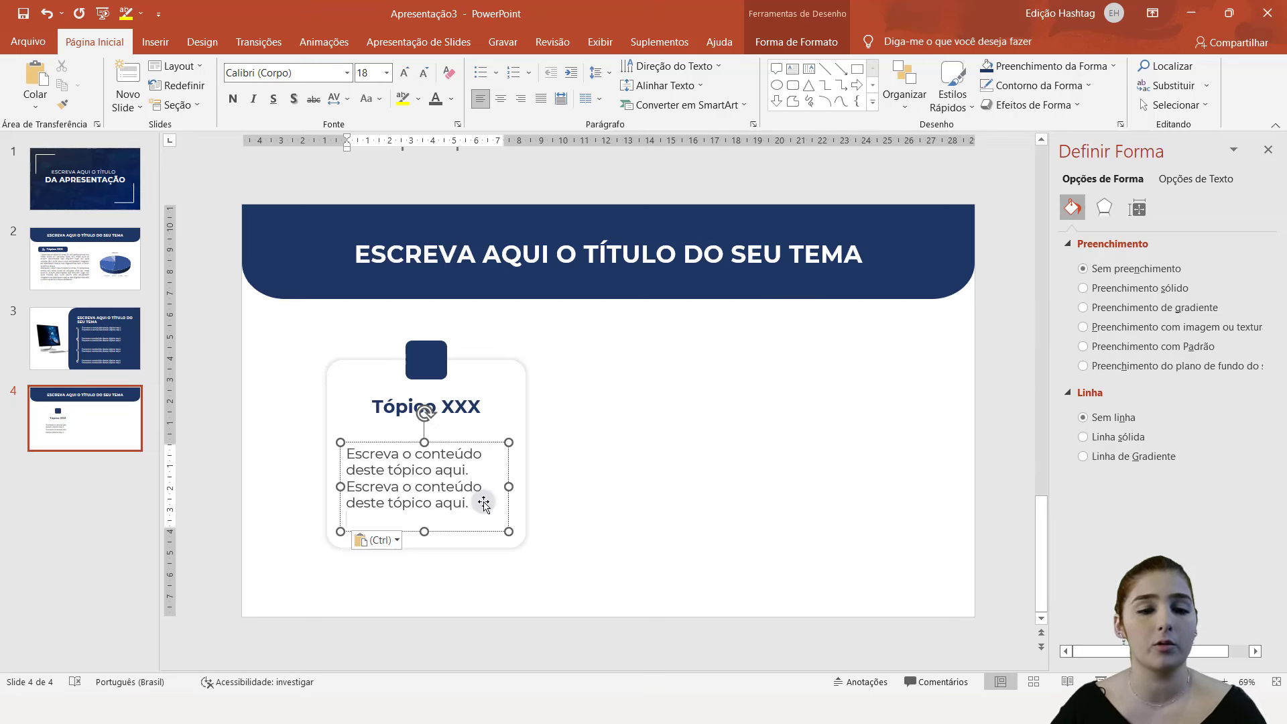
pyautogui.moveTo(469, 502); pyautogui.dragTo(345, 451)
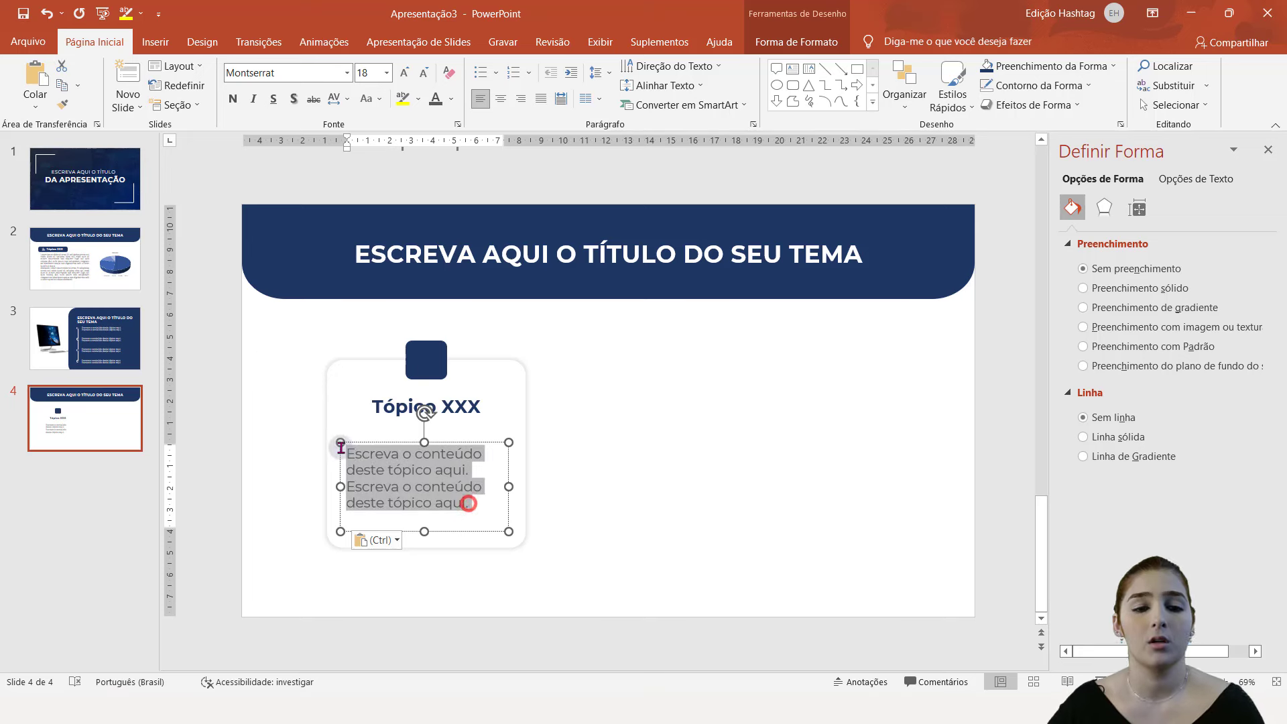
pyautogui.click(501, 100)
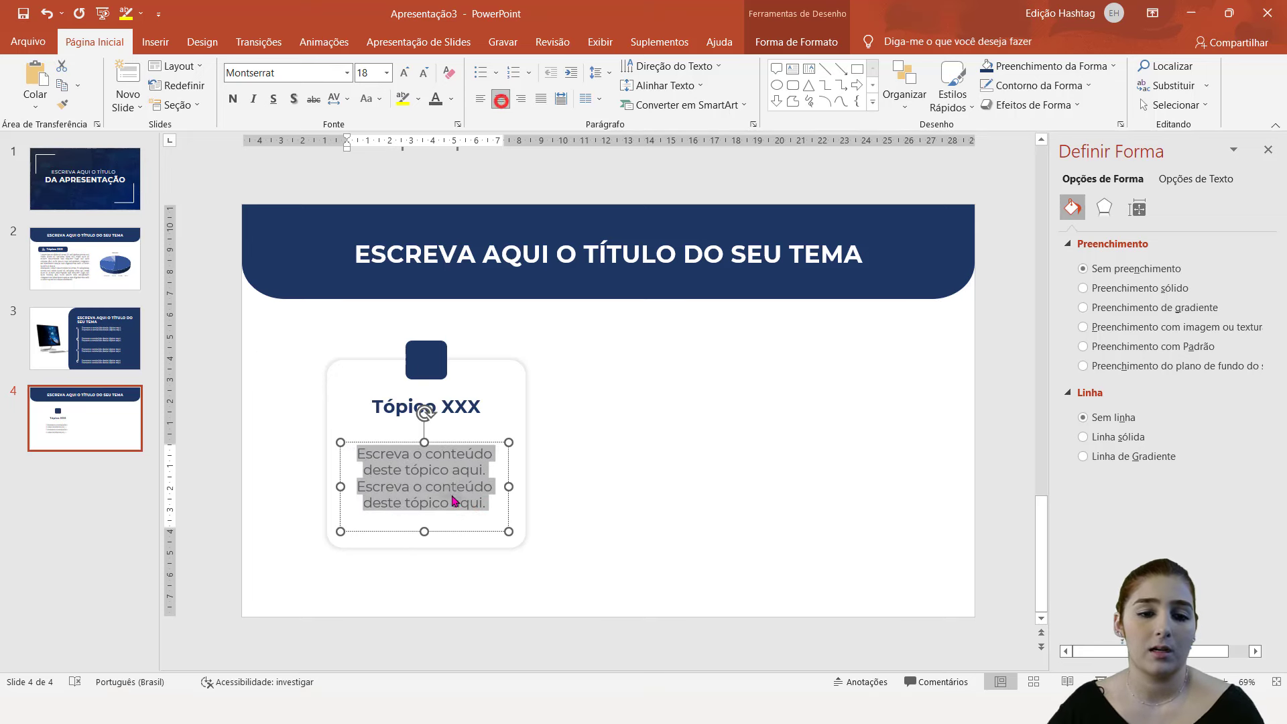
pyautogui.moveTo(456, 443); pyautogui.dragTo(461, 421)
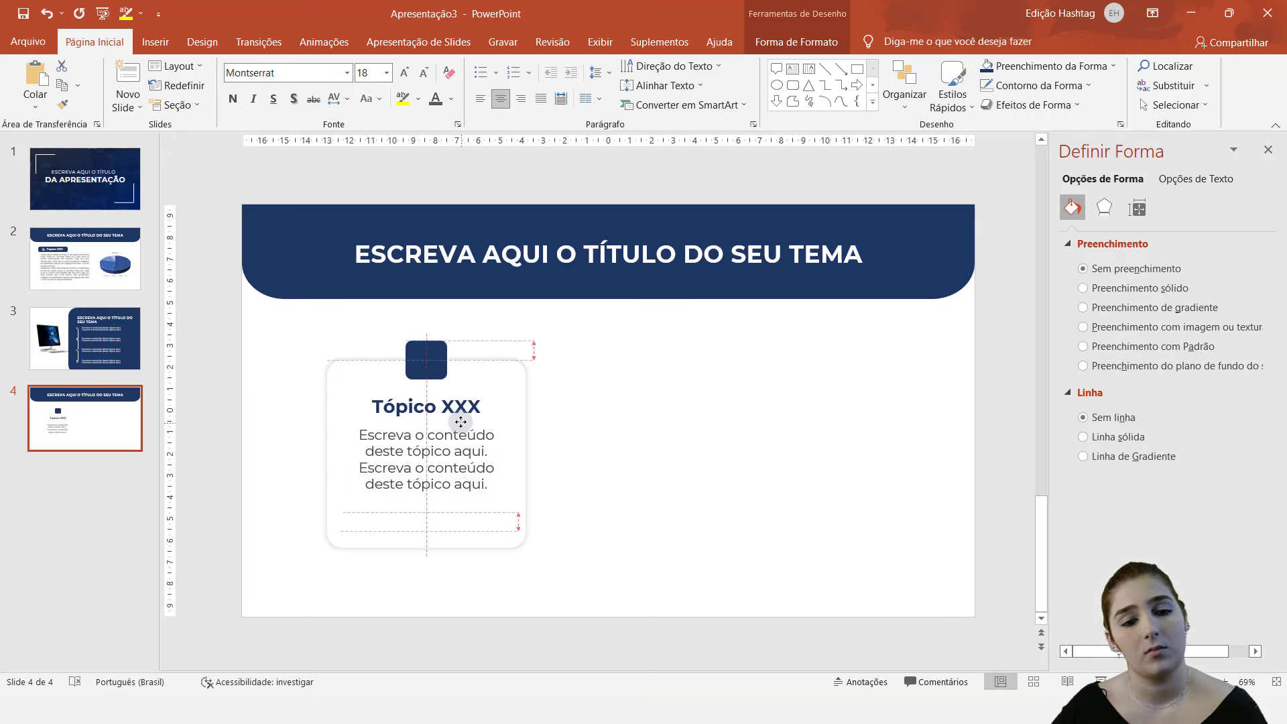
pyautogui.click(605, 473)
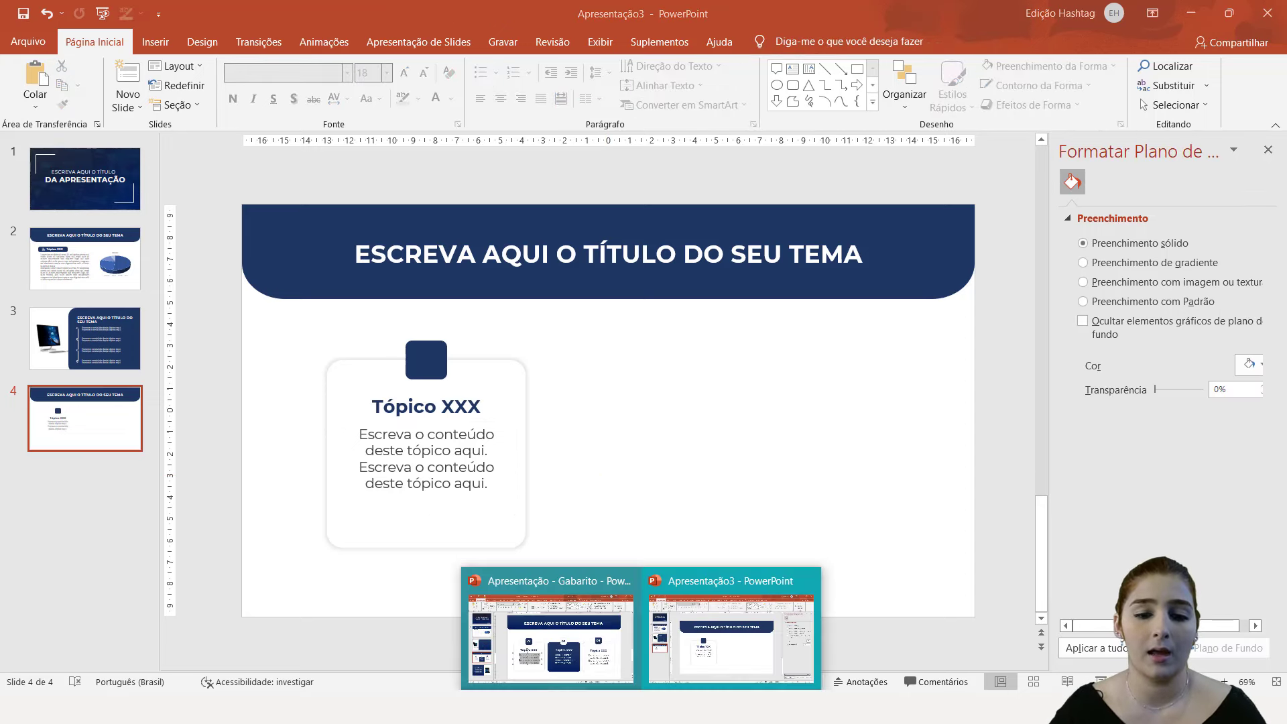
# - Check the Gabarito slide, then select the Tópico XXX title box
pyautogui.click(595, 663)
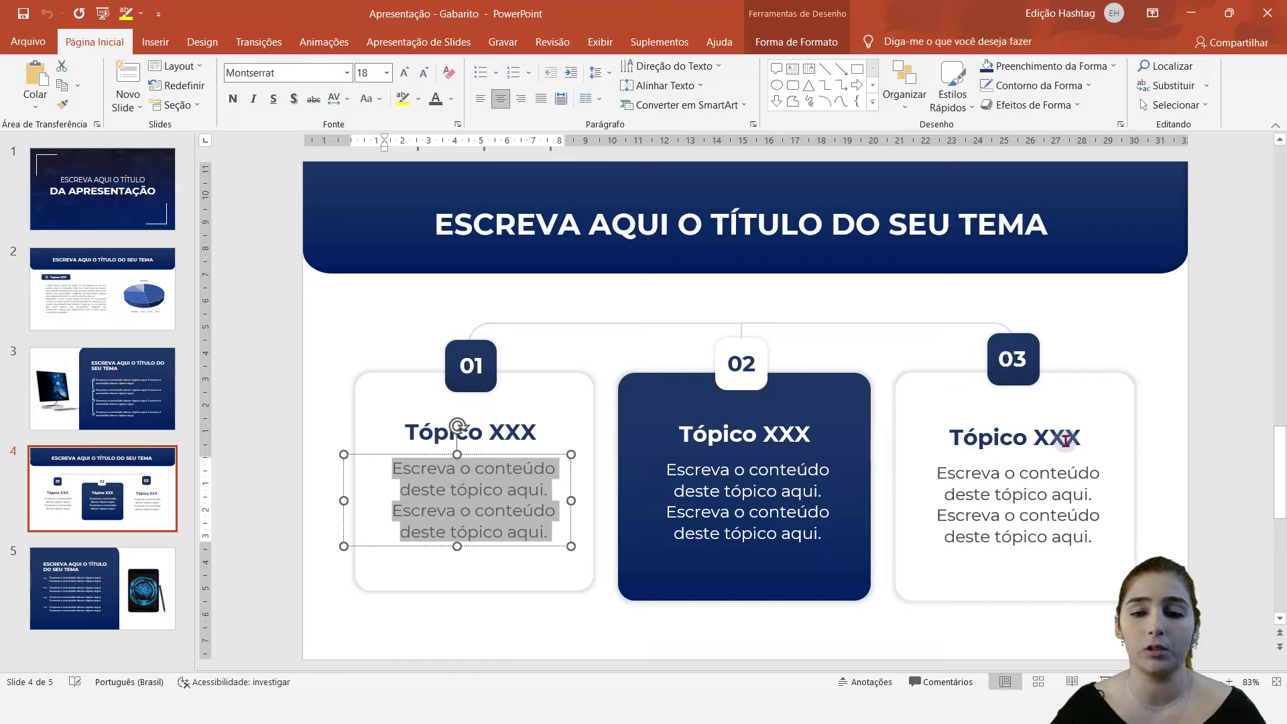
pyautogui.click(742, 625)
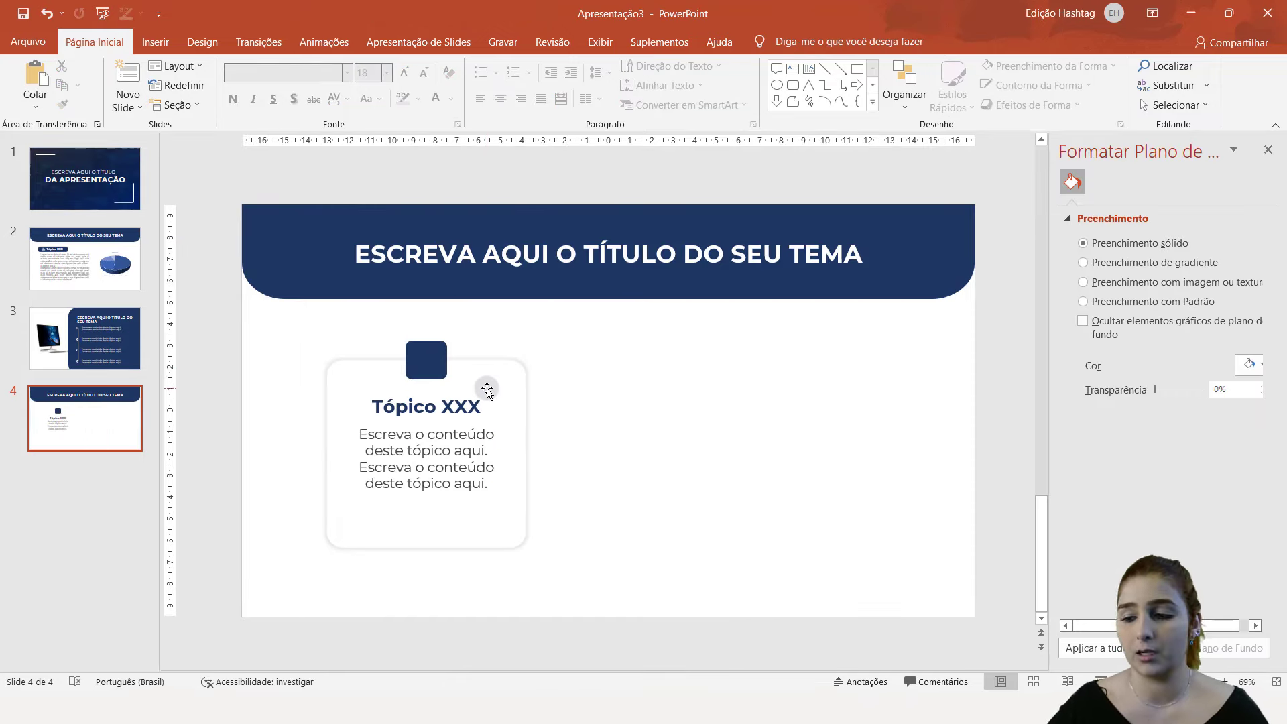
pyautogui.click(430, 406)
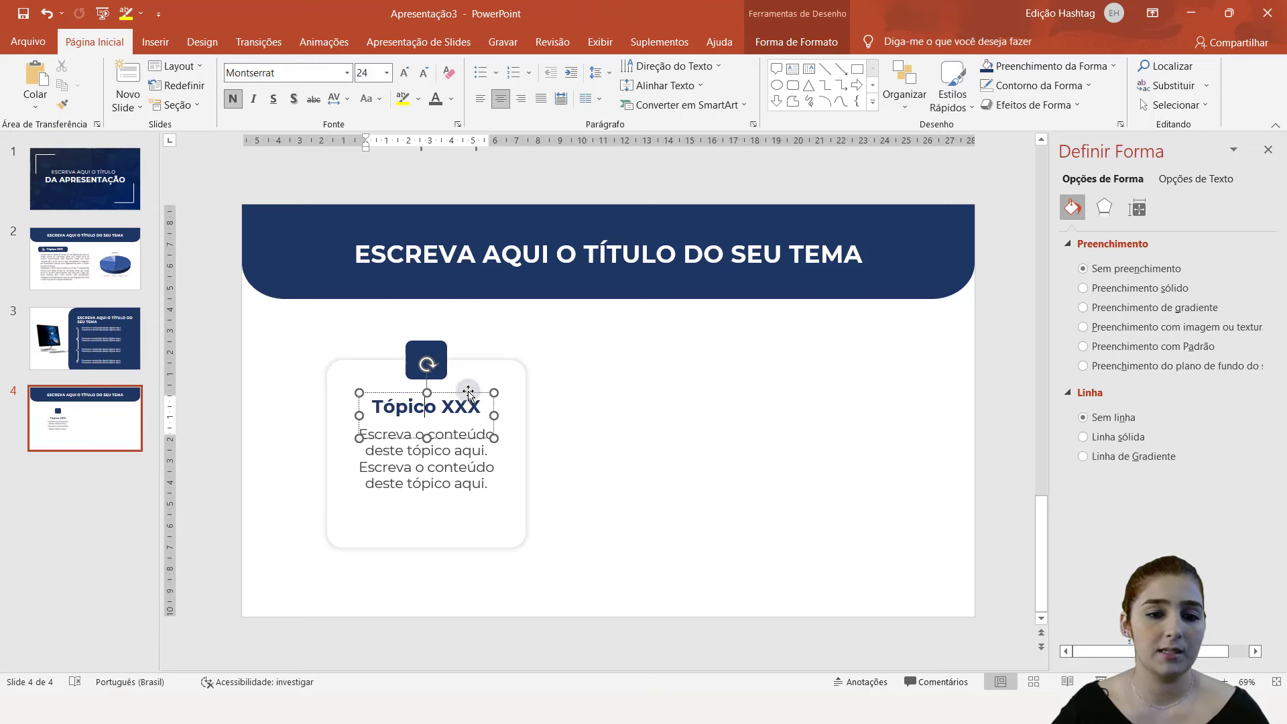
pyautogui.click(468, 392)
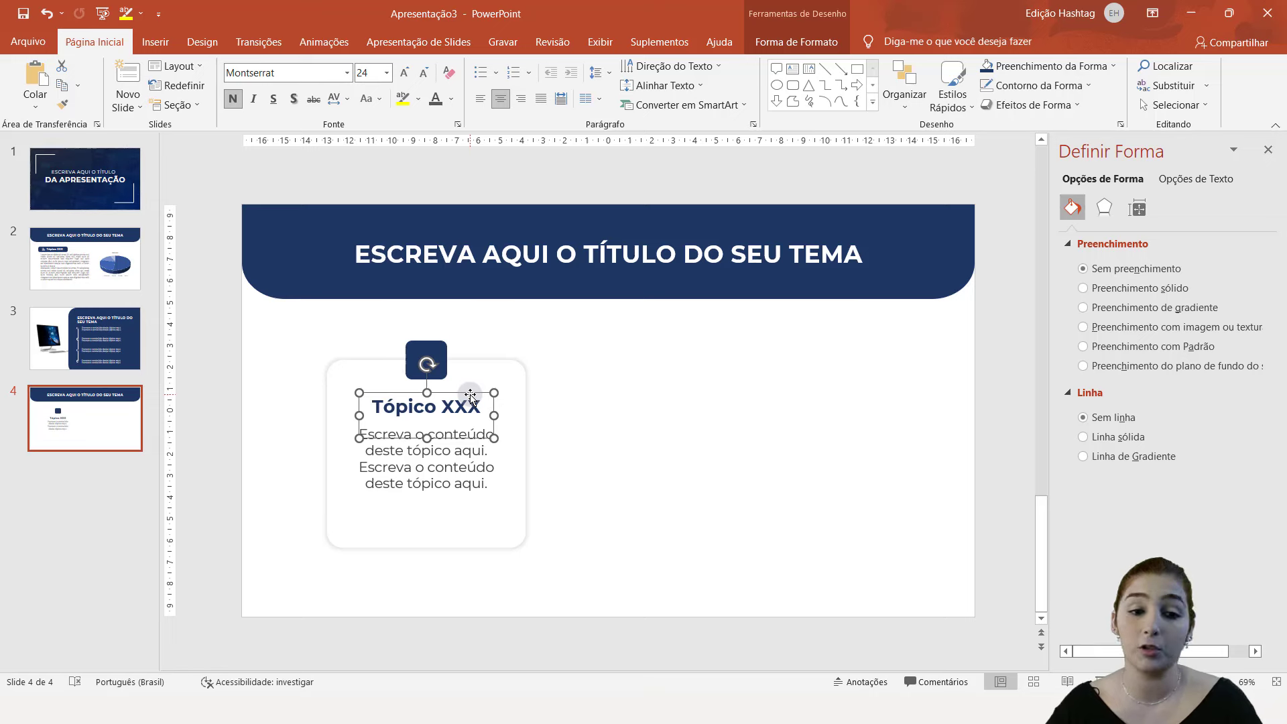
# - Duplicate the title box onto the navy badge and replace its text with white '01'
pyautogui.hotkey('ctrl', 'd')
pyautogui.moveTo(469, 392); pyautogui.dragTo(460, 339)
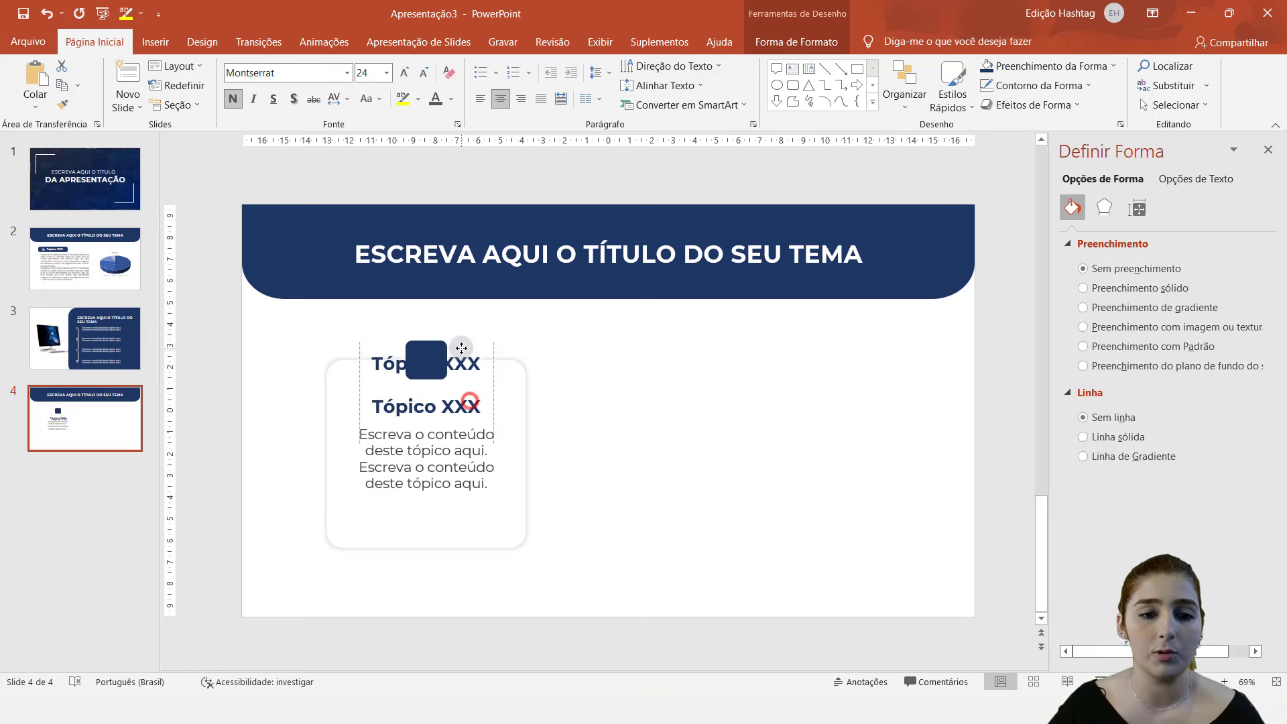
pyautogui.tripleClick(450, 365)
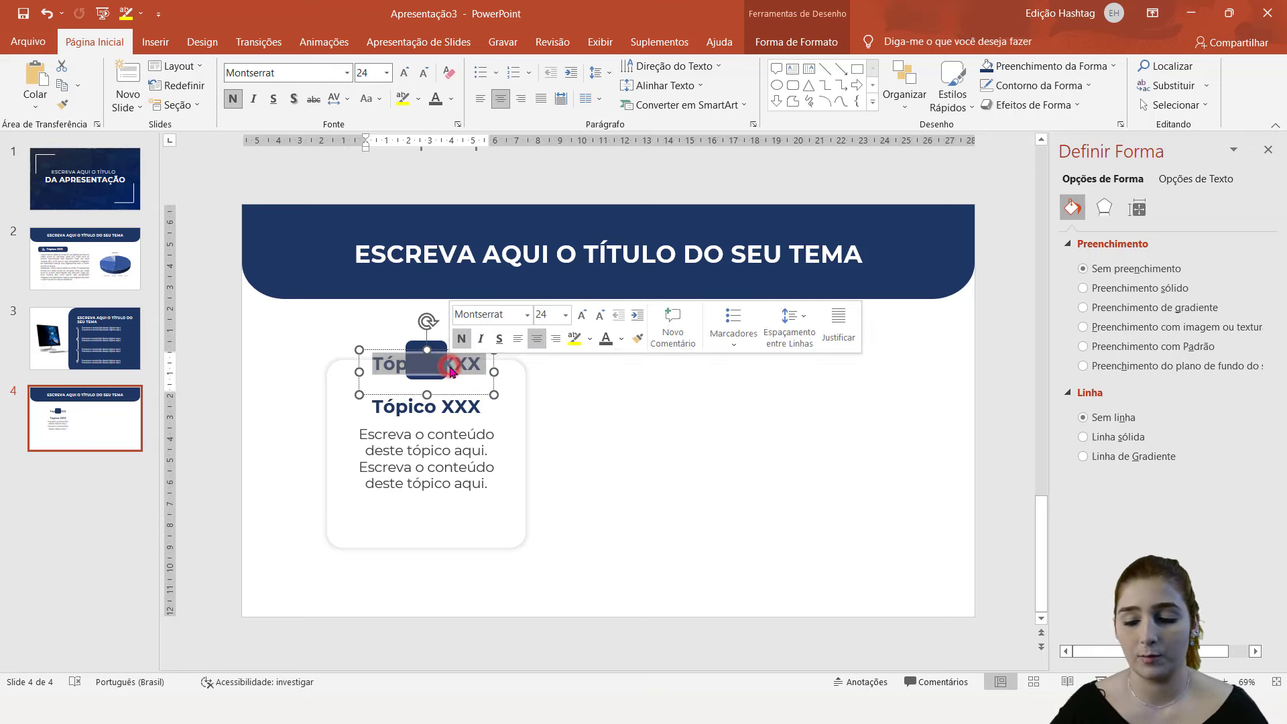
pyautogui.press('BackSpace')
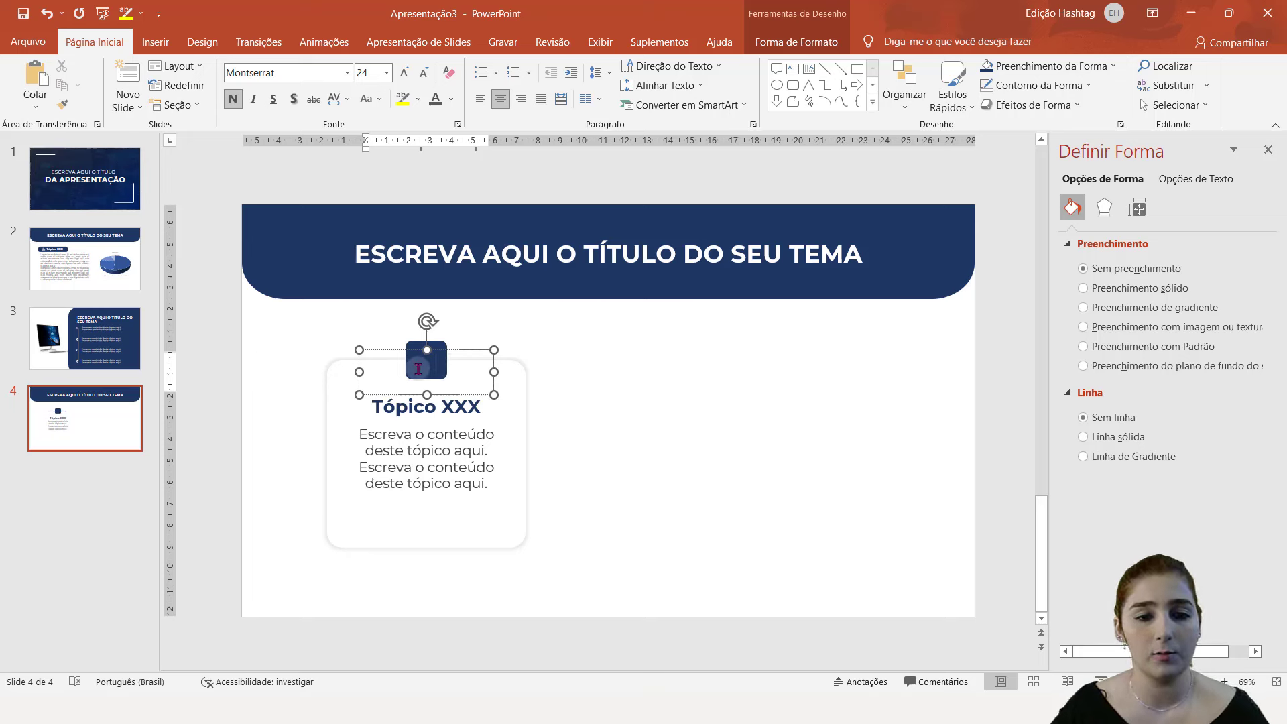
pyautogui.click(418, 369)
pyautogui.click(592, 340)
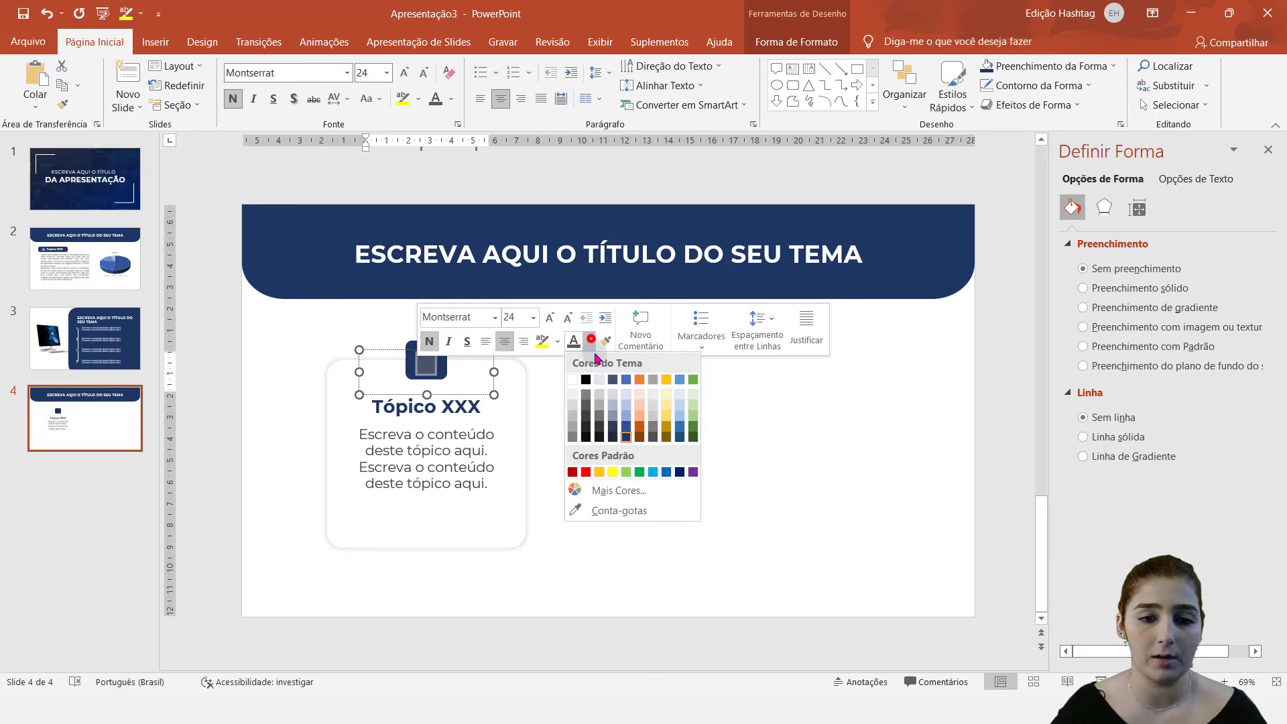
pyautogui.click(573, 380)
pyautogui.write('01')
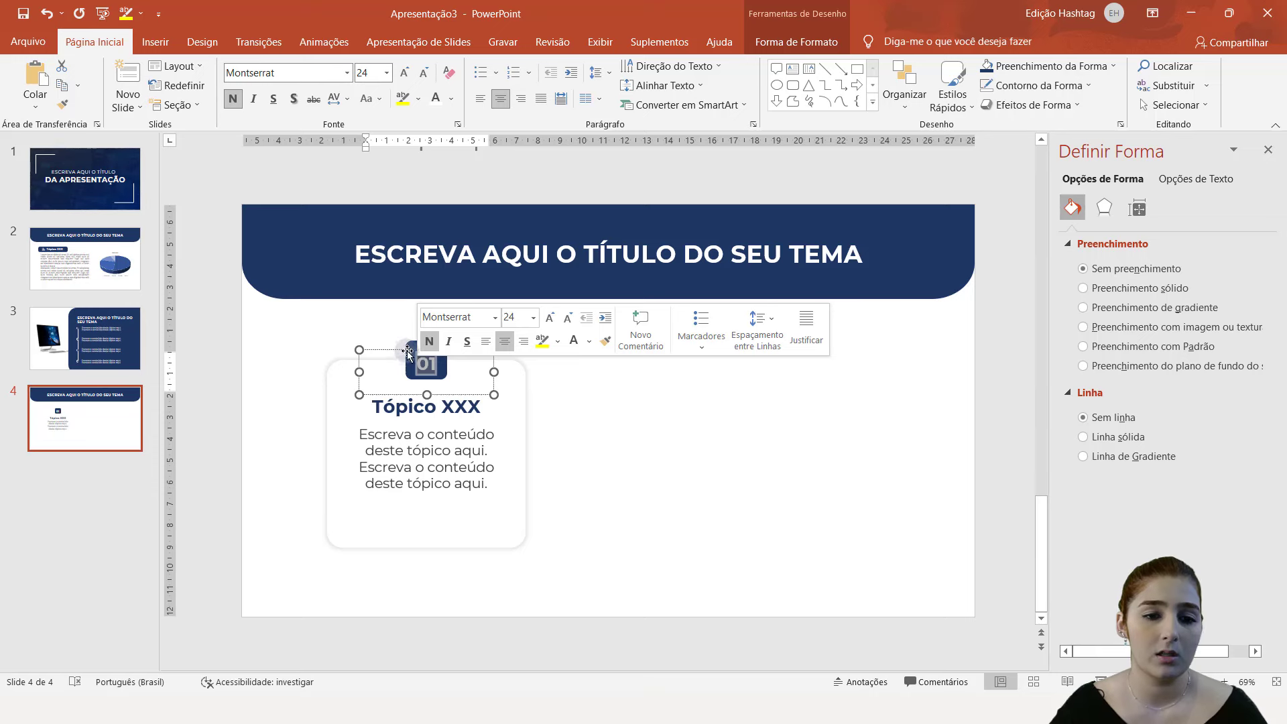
pyautogui.moveTo(407, 350); pyautogui.dragTo(407, 350)
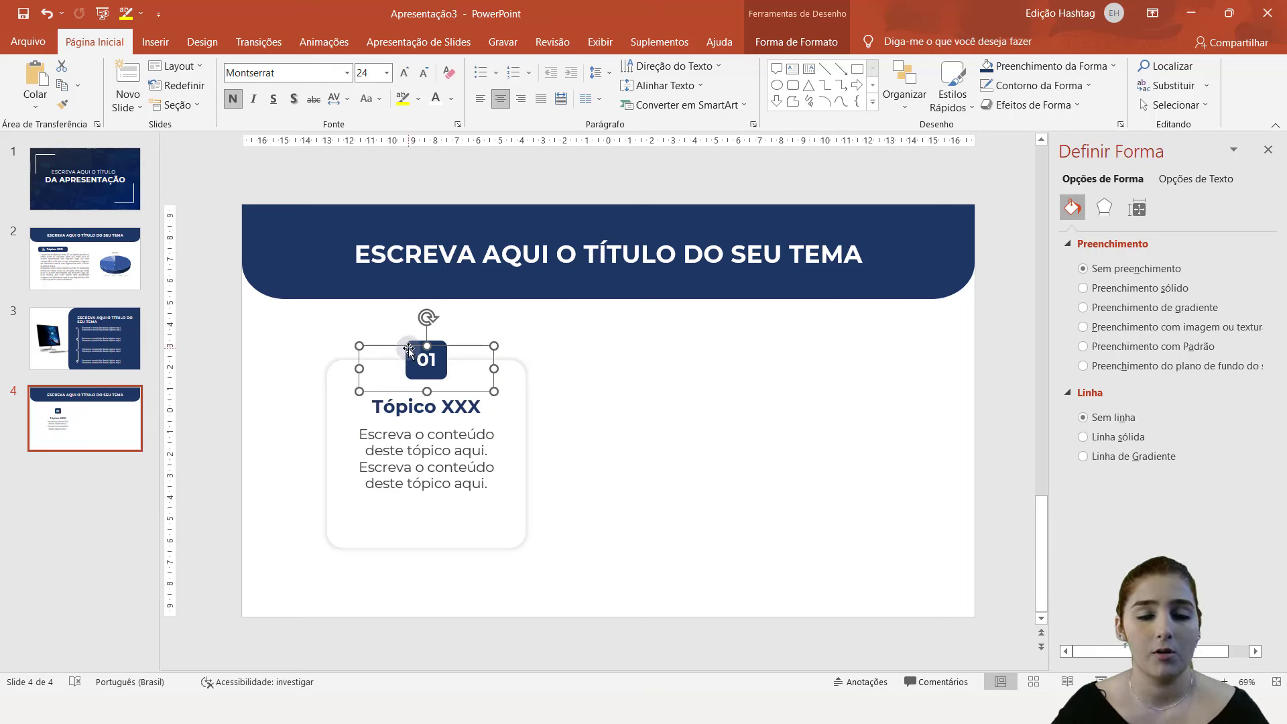
pyautogui.click(619, 363)
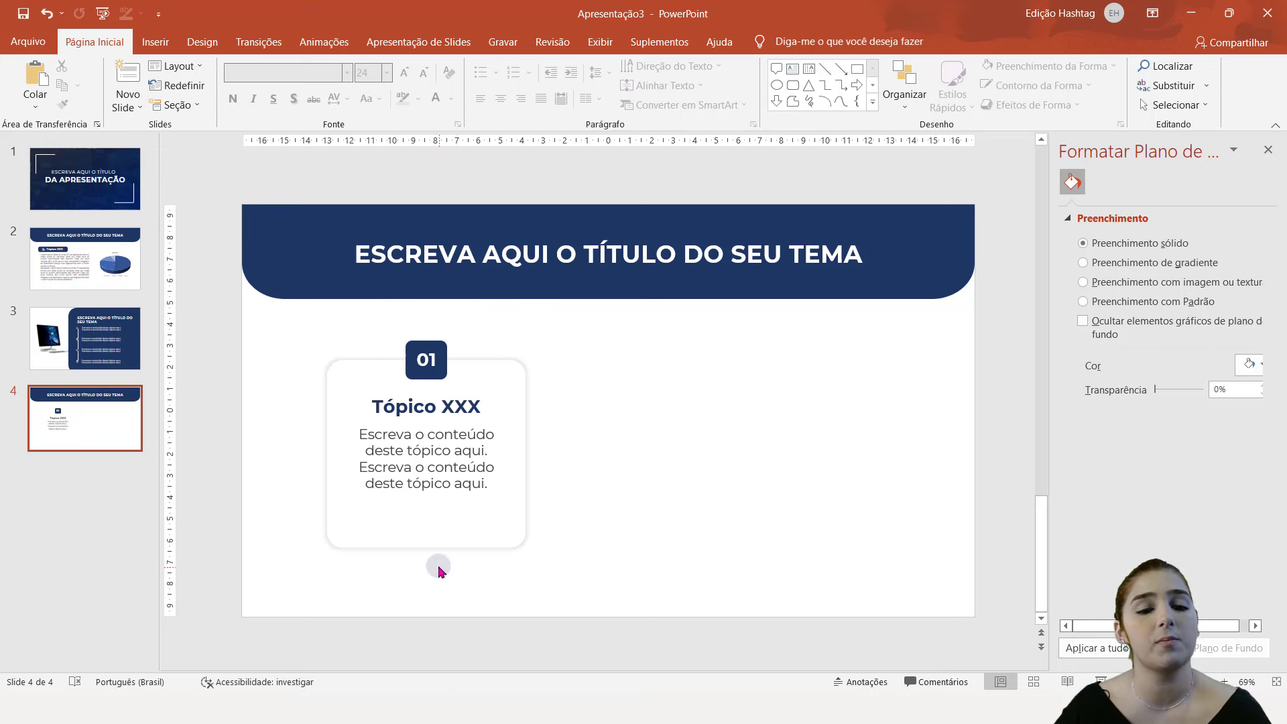
# - Select the card's pieces together: rounded card, body text, heading and badge
pyautogui.click(458, 521)
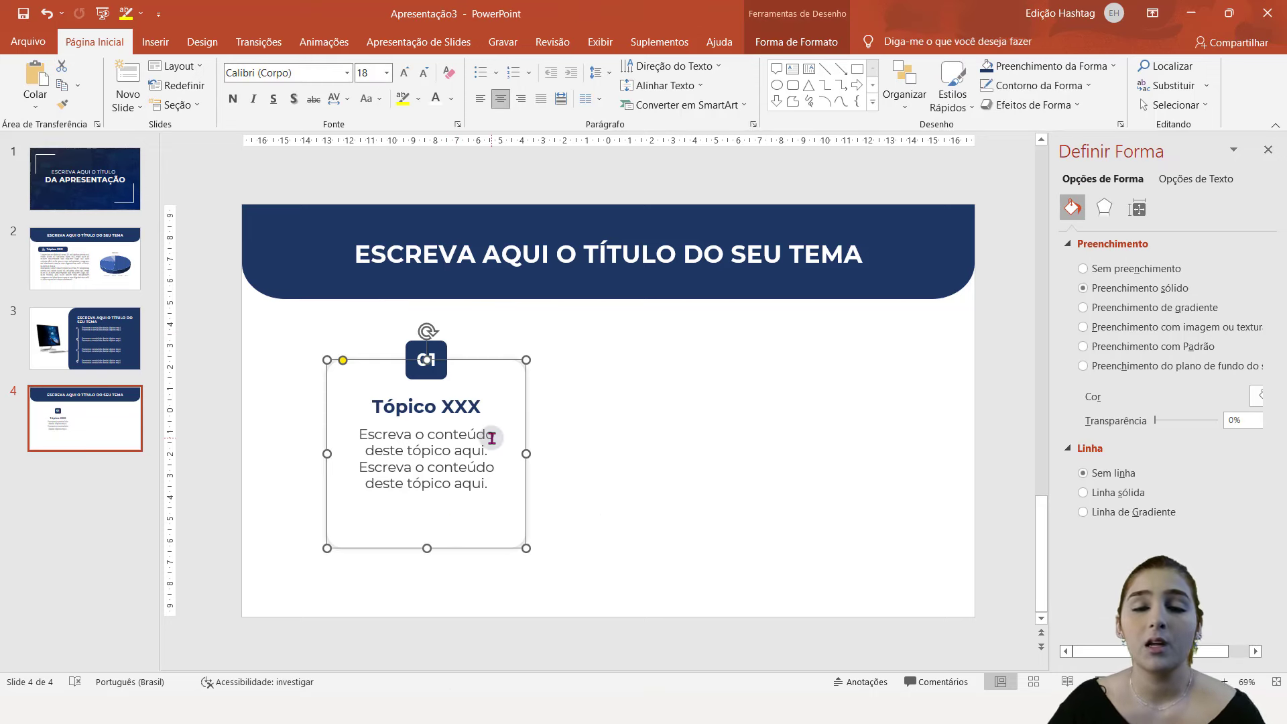
pyautogui.click(474, 470)
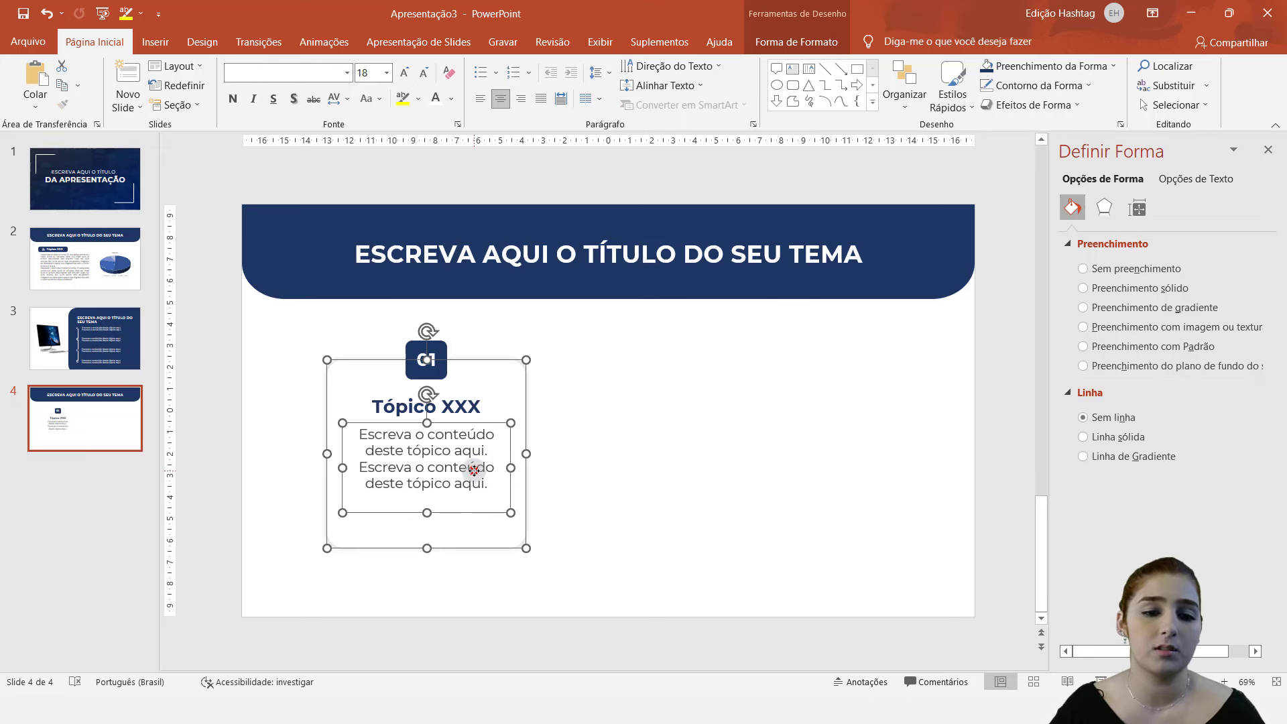
pyautogui.keyDown('shift'); pyautogui.click(473, 406); pyautogui.keyUp('shift')
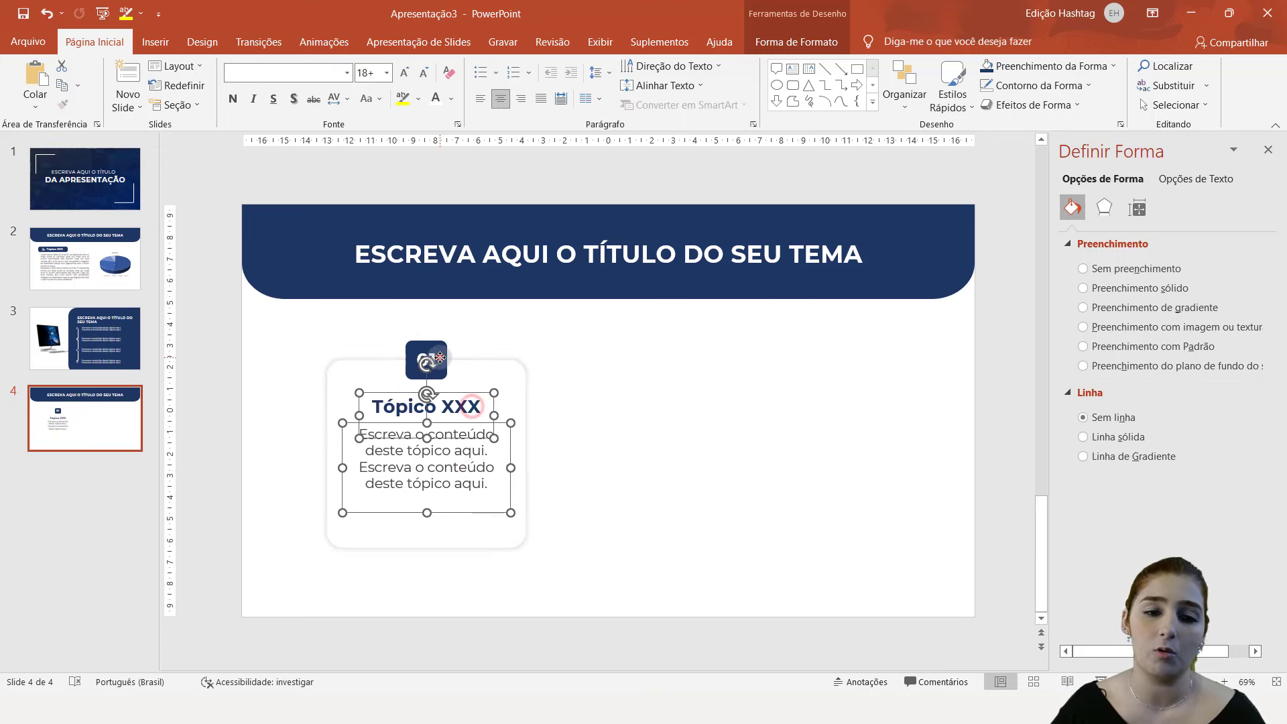
pyautogui.keyDown('shift'); pyautogui.click(441, 357); pyautogui.keyUp('shift')
pyautogui.keyDown('shift'); pyautogui.click(514, 385); pyautogui.keyUp('shift')
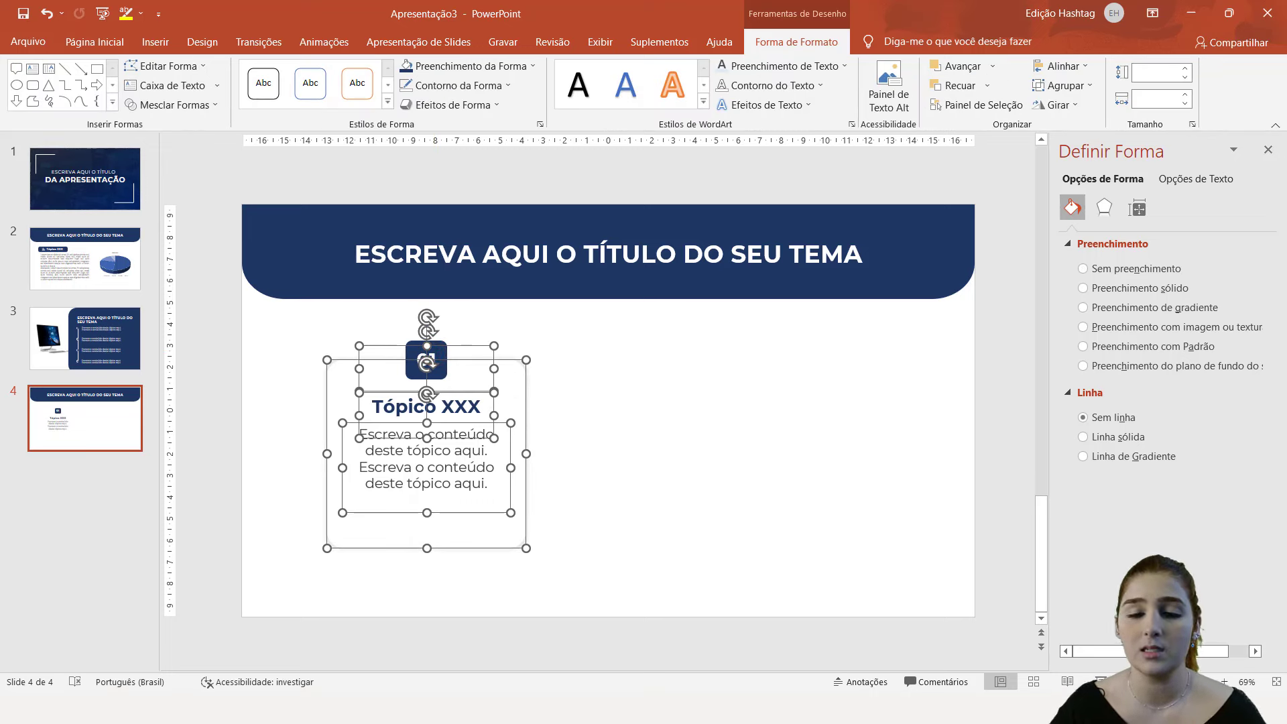
# - Add the 01 number and navy square to the selection and group all the card's pieces
pyautogui.keyDown('ctrl'); pyautogui.scroll(7, 593, 220); pyautogui.keyUp('ctrl')
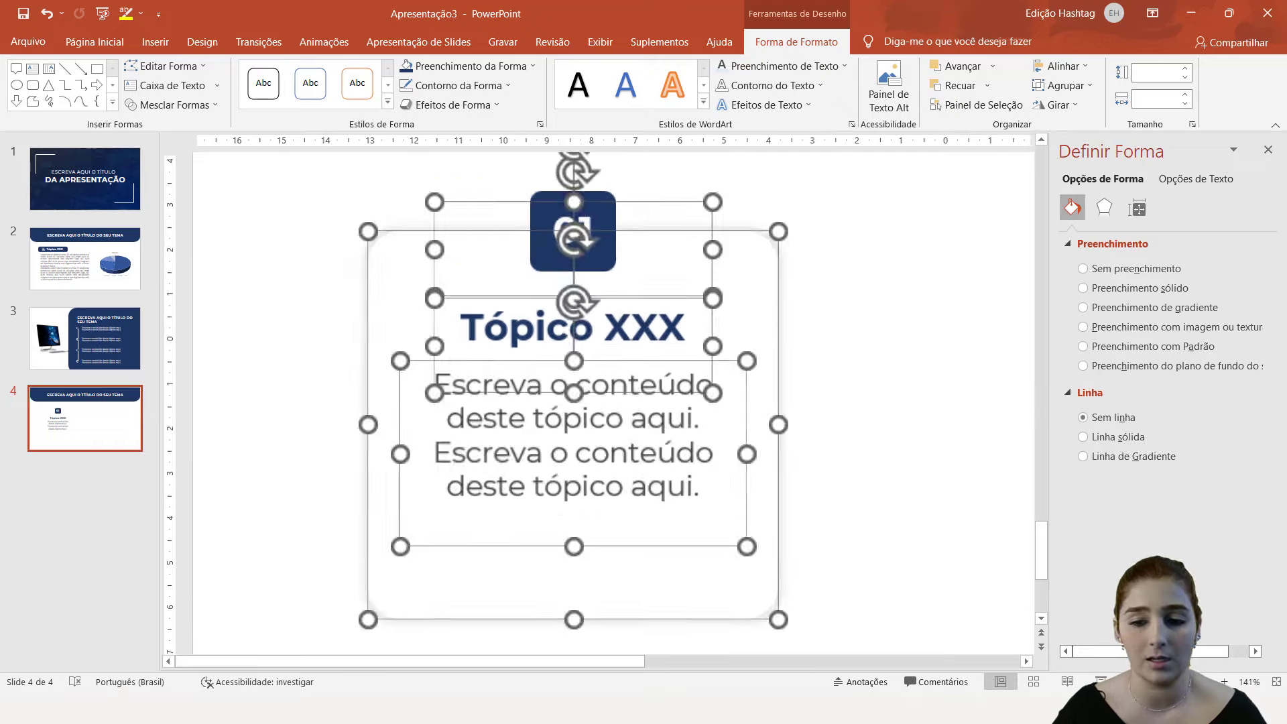
pyautogui.keyDown('shift'); pyautogui.click(595, 209); pyautogui.keyUp('shift')
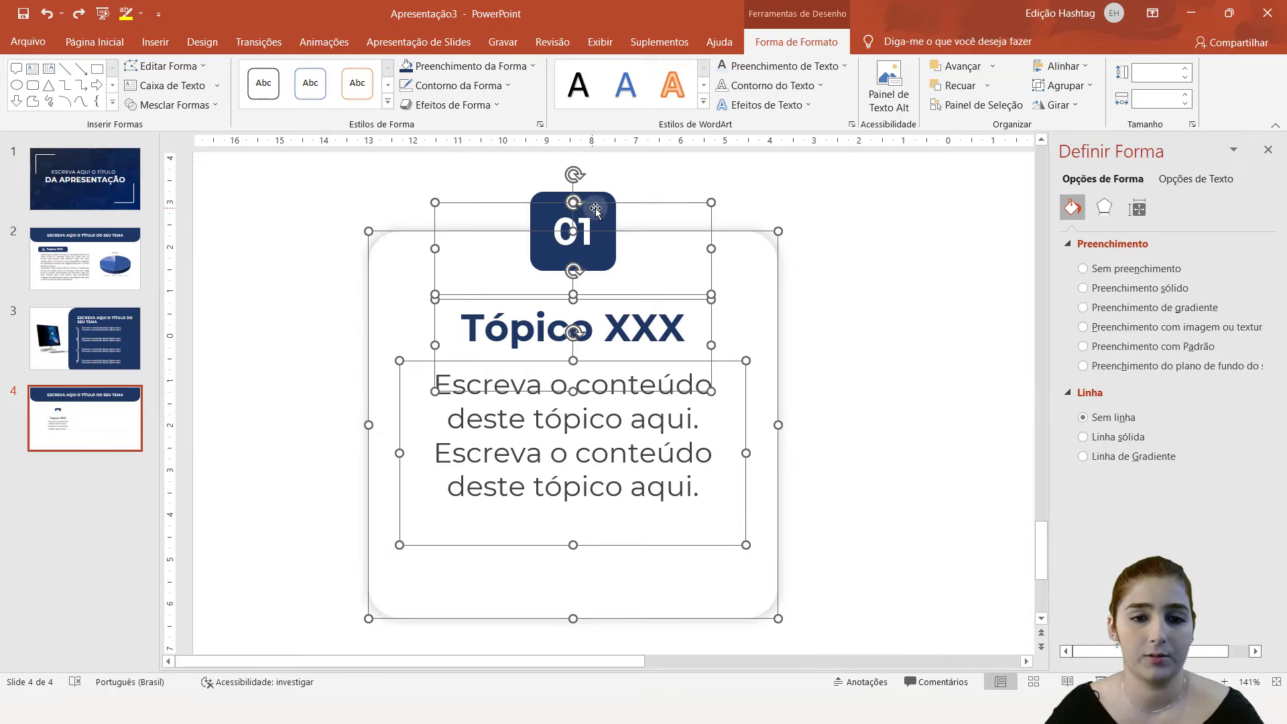
pyautogui.keyDown('shift'); pyautogui.click(601, 208); pyautogui.keyUp('shift')
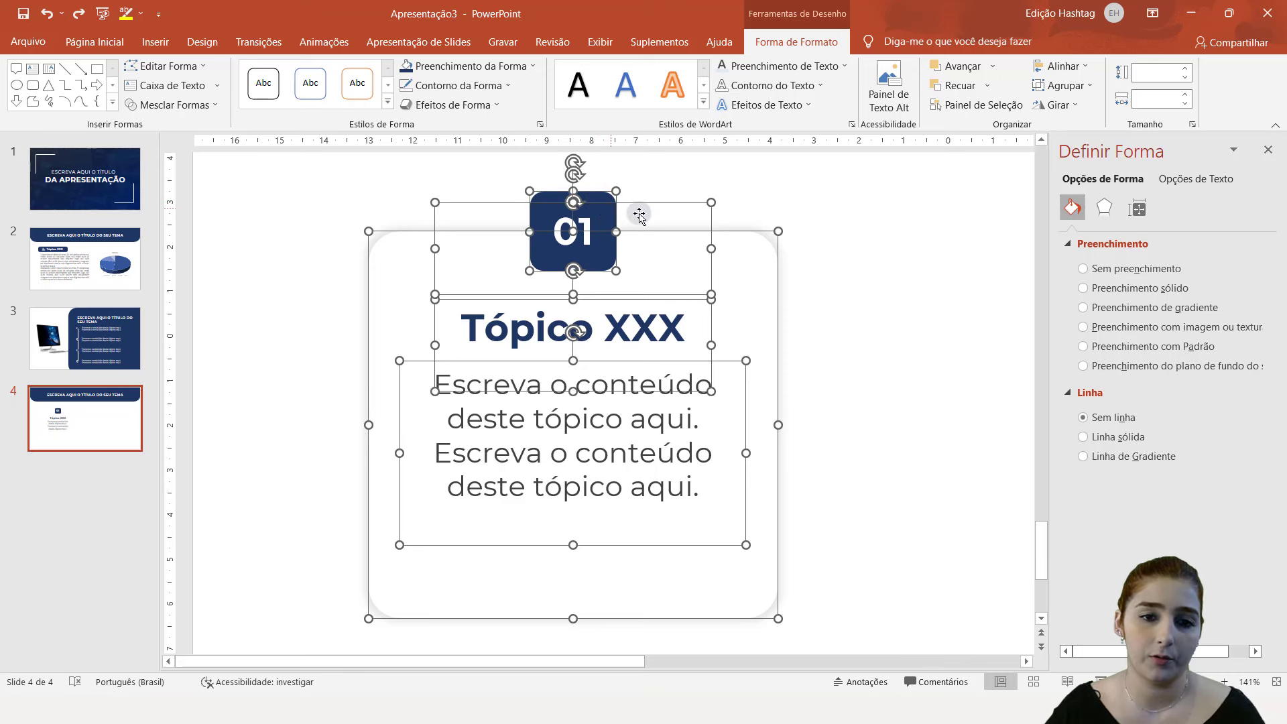
pyautogui.click(1080, 86)
pyautogui.click(1074, 108)
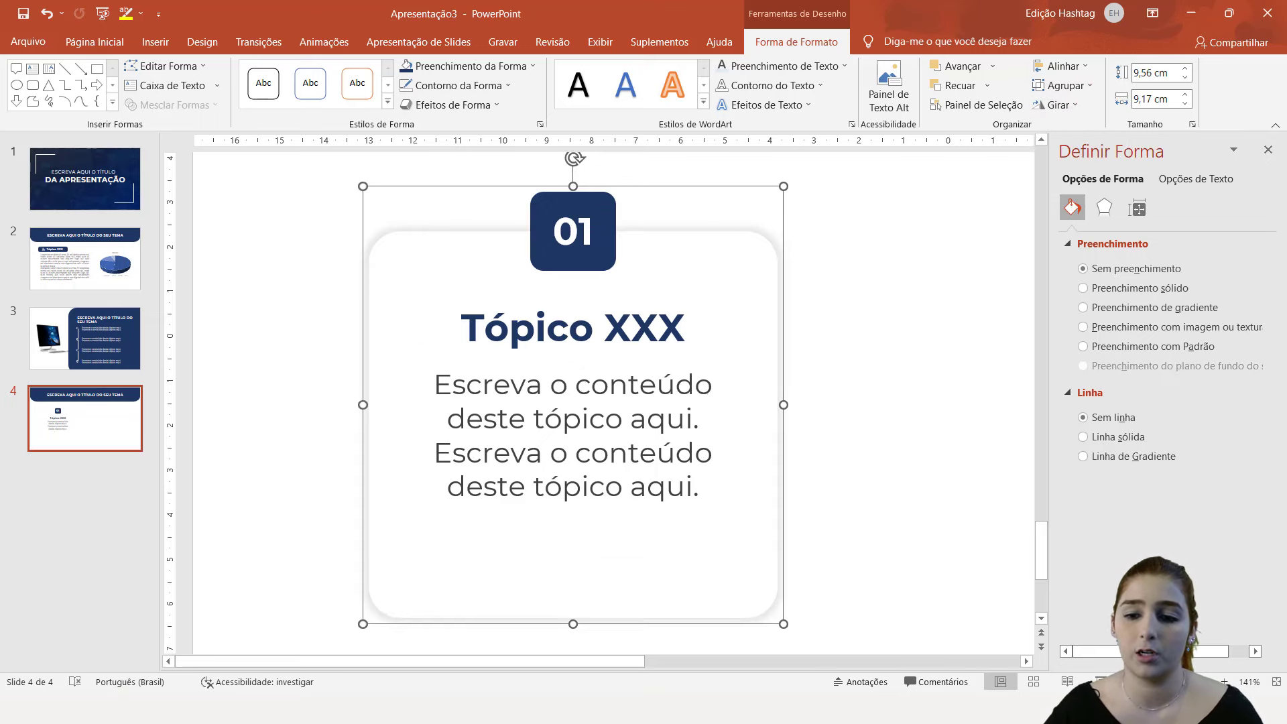
# - Copy the grouped card twice to make three cards side by side
pyautogui.keyDown('ctrl'); pyautogui.scroll(-2, 607, 402); pyautogui.keyUp('ctrl')
pyautogui.keyDown('ctrl'); pyautogui.scroll(-2, 607, 402); pyautogui.keyUp('ctrl')
pyautogui.keyDown('ctrl'); pyautogui.scroll(-3, 607, 402); pyautogui.keyUp('ctrl')
pyautogui.keyDown('ctrl'); pyautogui.scroll(-2, 607, 402); pyautogui.keyUp('ctrl')
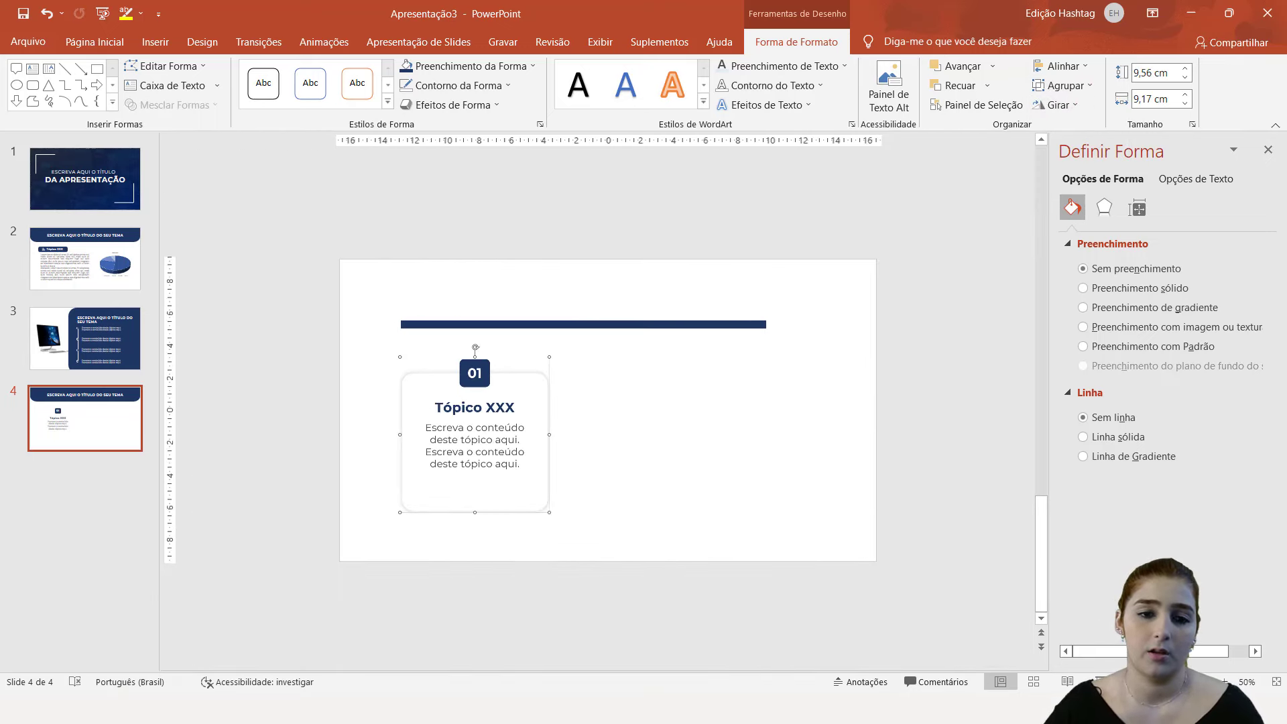
pyautogui.moveTo(512, 377); pyautogui.dragTo(790, 343)
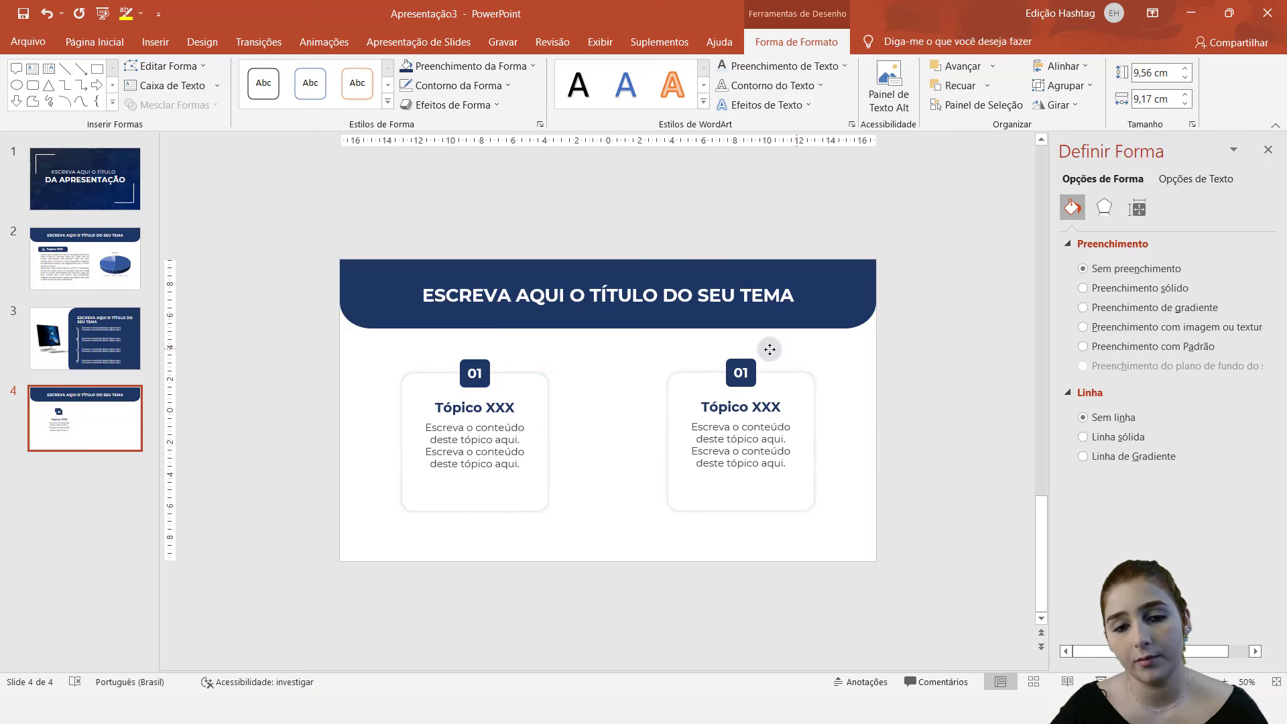
pyautogui.moveTo(791, 344)
pyautogui.mouseDown()
pyautogui.moveTo(802, 344)
pyautogui.moveTo(689, 354)
pyautogui.mouseUp()
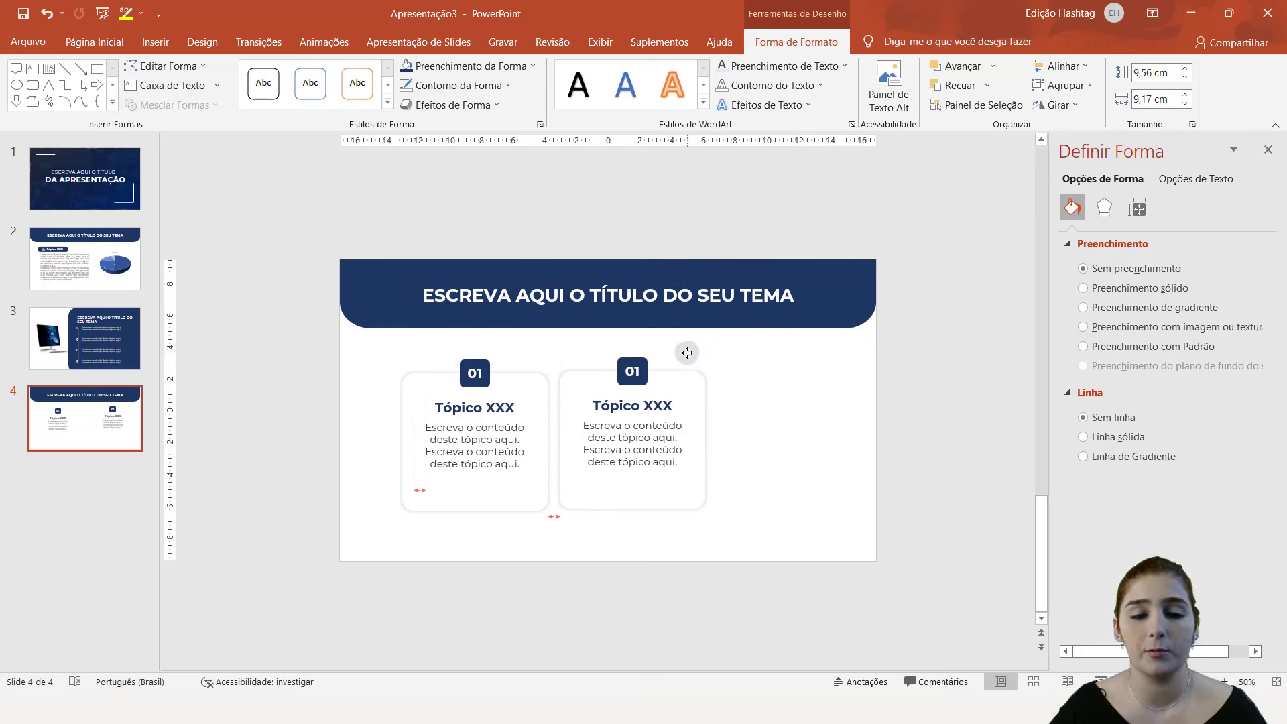
pyautogui.moveTo(689, 354); pyautogui.dragTo(687, 353)
pyautogui.hotkey('ctrl', 'd')
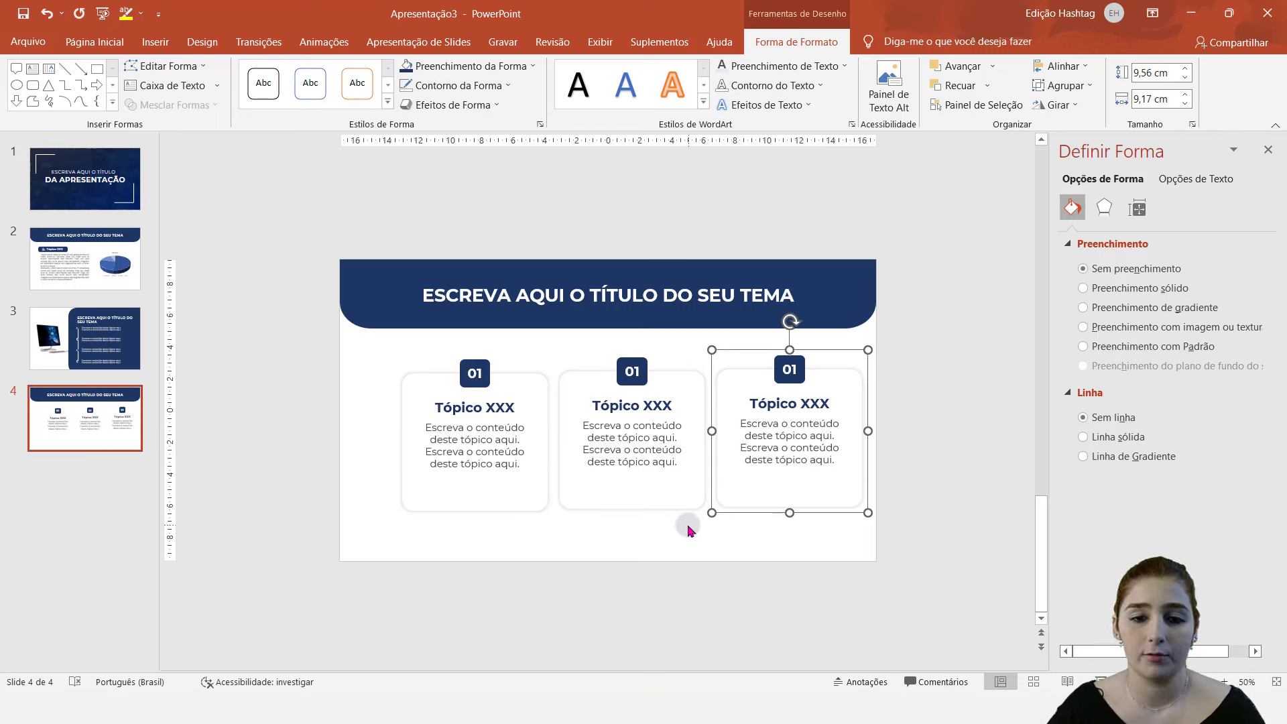
# - Nudge all three cards into position, then select the third badge number and middle card
pyautogui.keyDown('shift'); pyautogui.click(654, 511); pyautogui.keyUp('shift')
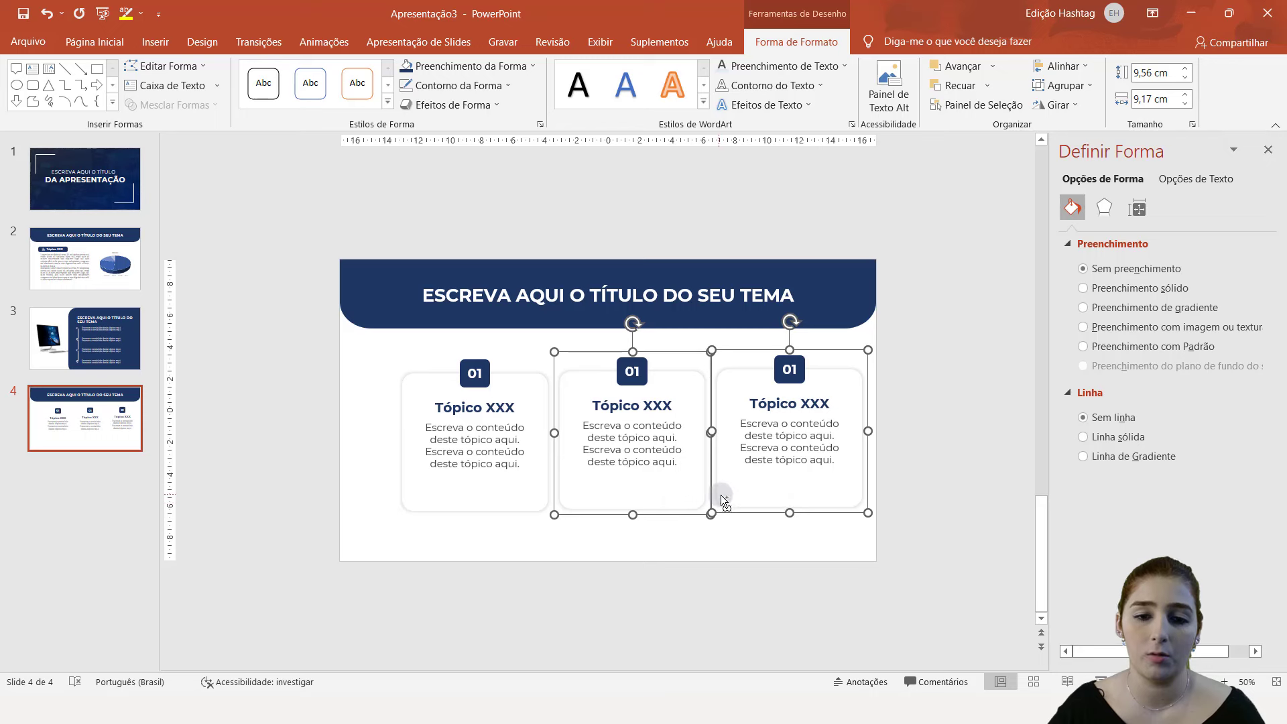
pyautogui.keyDown('shift'); pyautogui.click(531, 501); pyautogui.keyUp('shift')
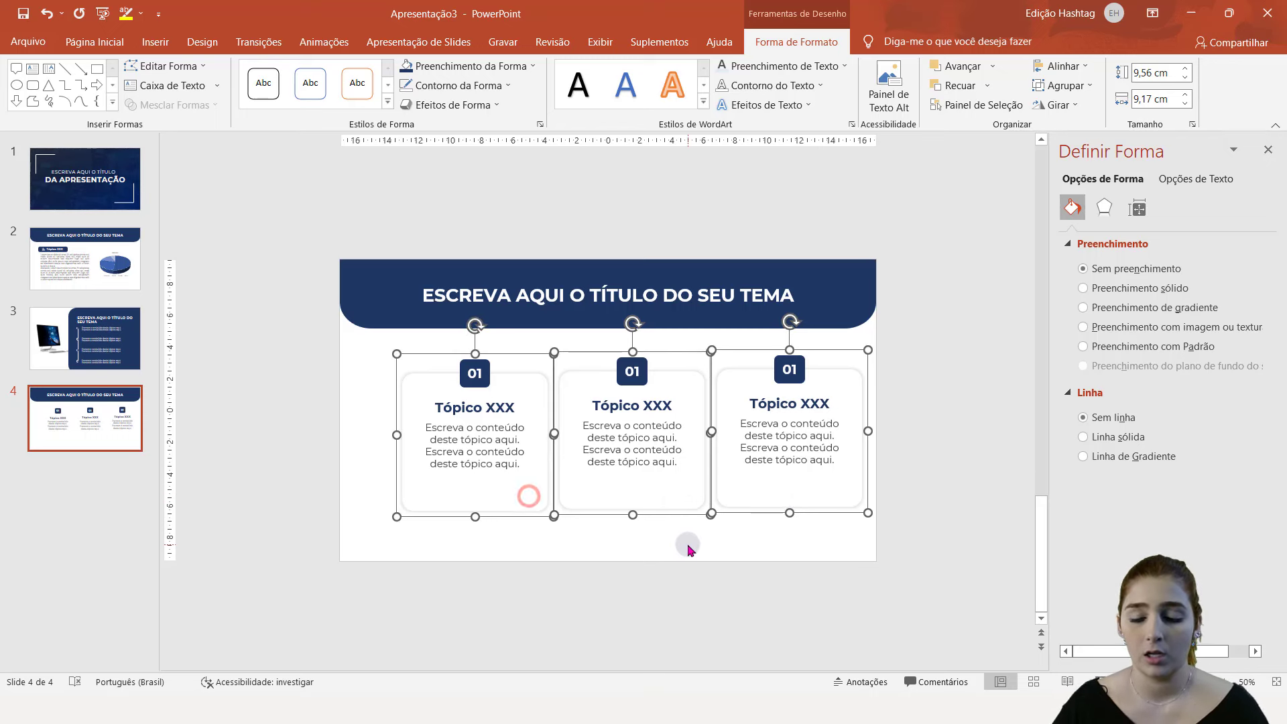
pyautogui.press('Left')
pyautogui.press('Left')
pyautogui.press('Left')
pyautogui.press('Left')
pyautogui.press('Left')
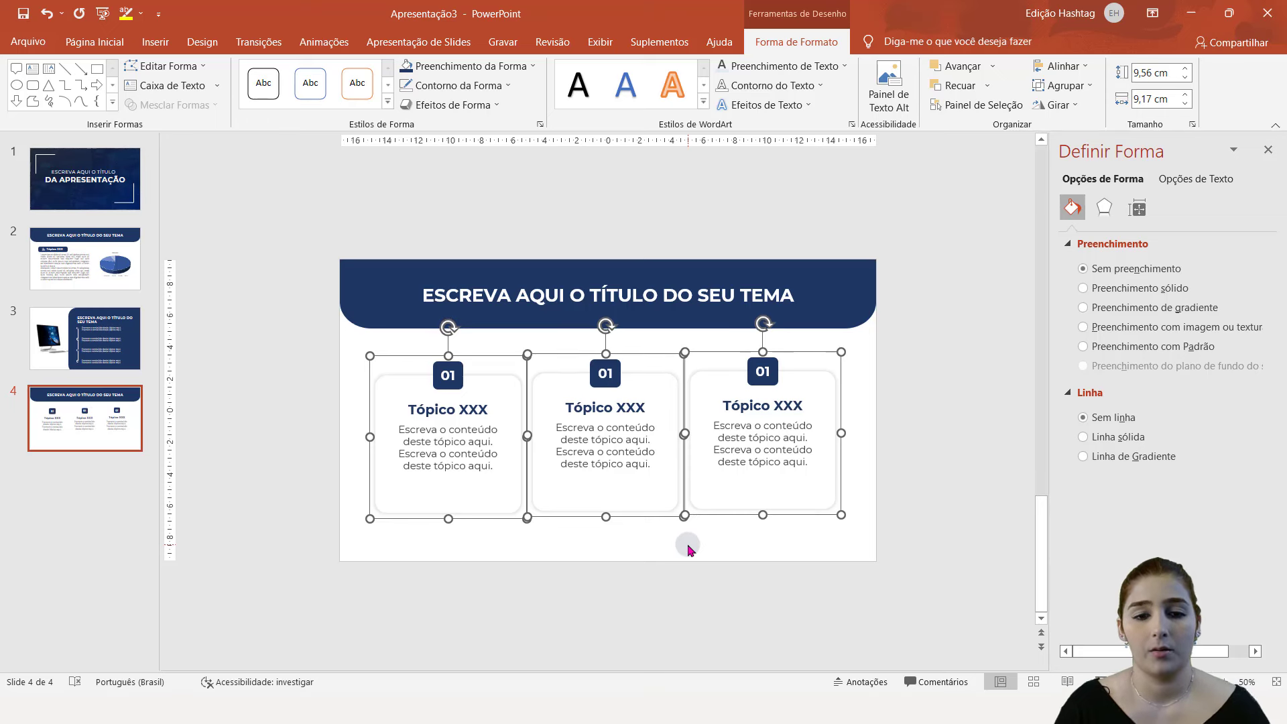
pyautogui.press('Down')
pyautogui.press('Down')
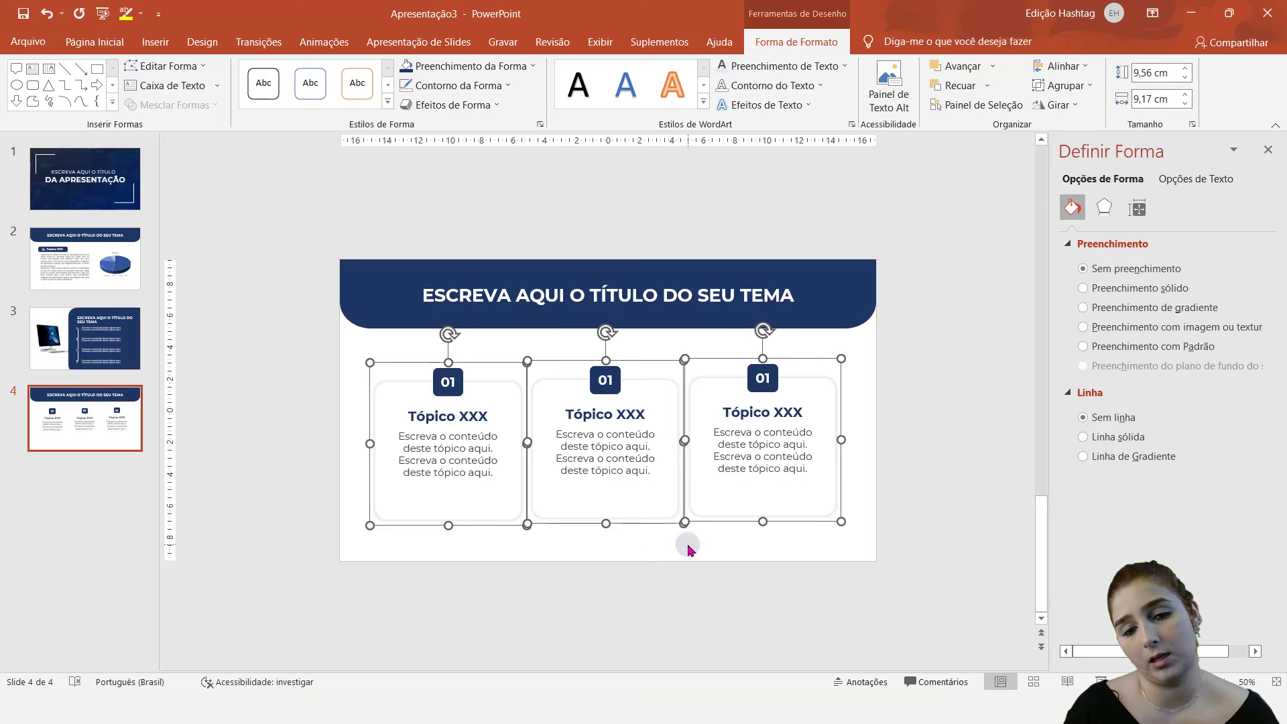
pyautogui.hotkey('ctrl', 'Up')
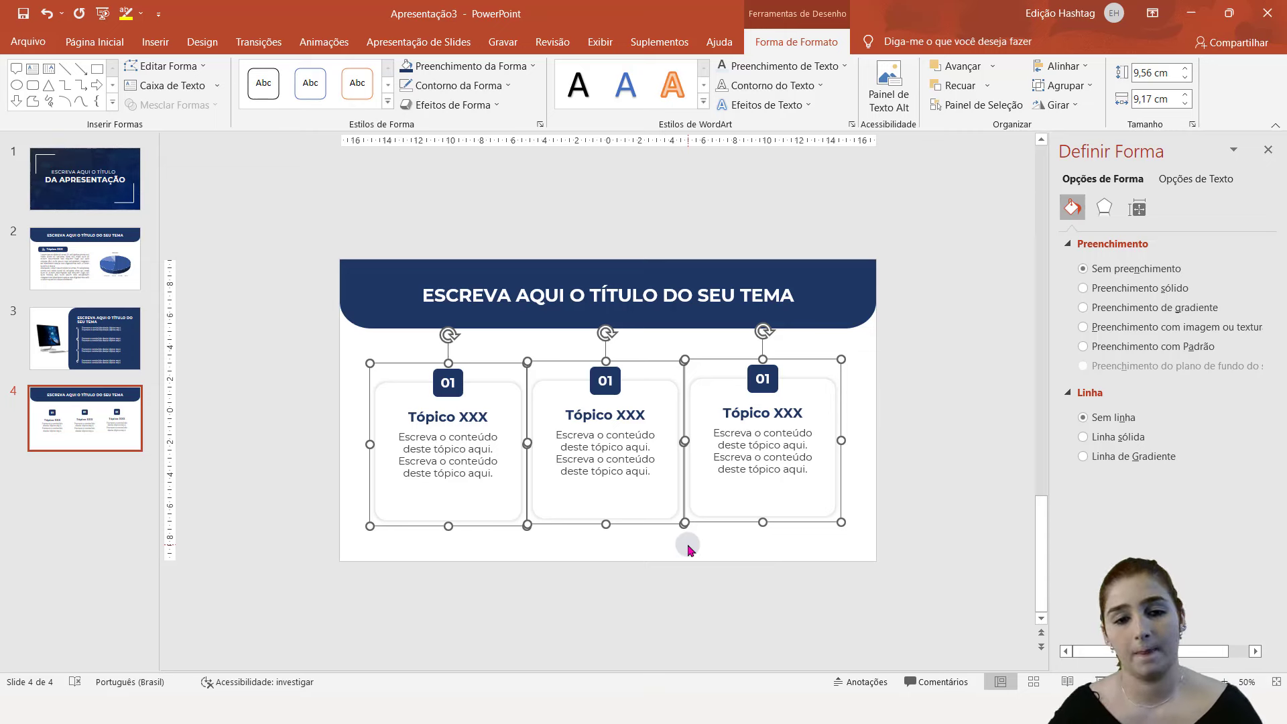
pyautogui.click(692, 548)
pyautogui.click(762, 377)
pyautogui.click(763, 377)
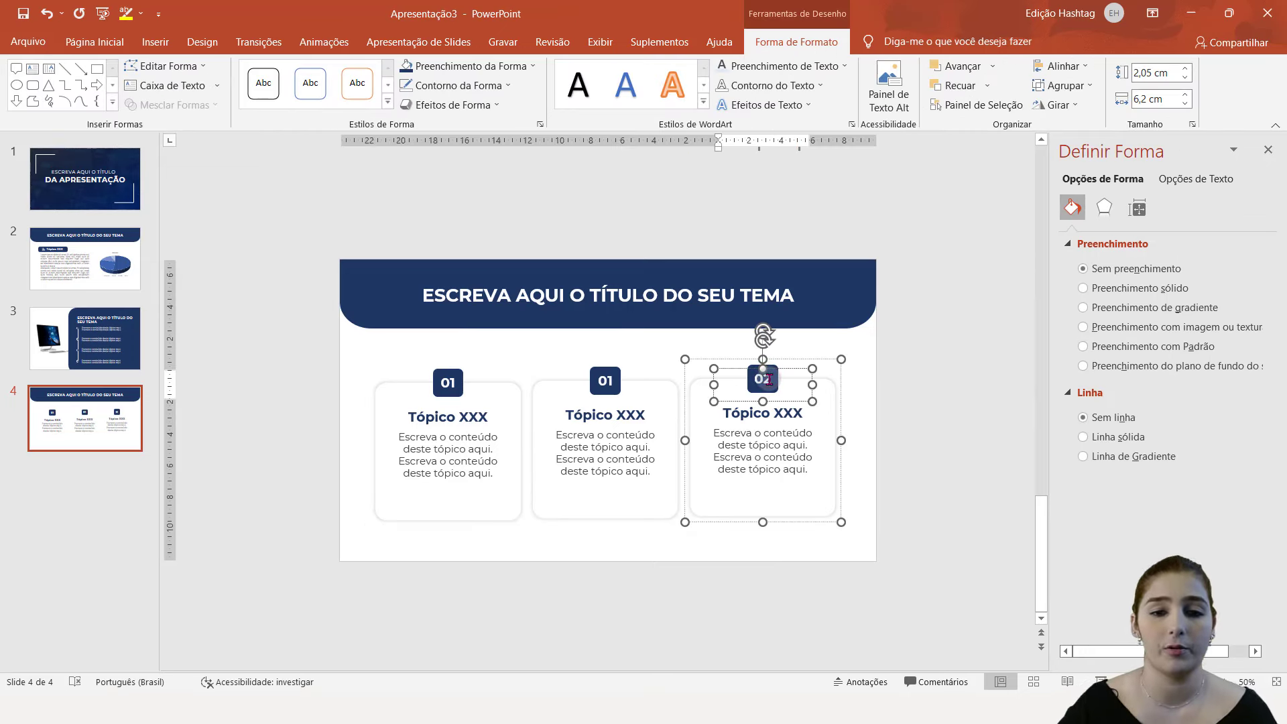
pyautogui.write('02')
pyautogui.click(613, 372)
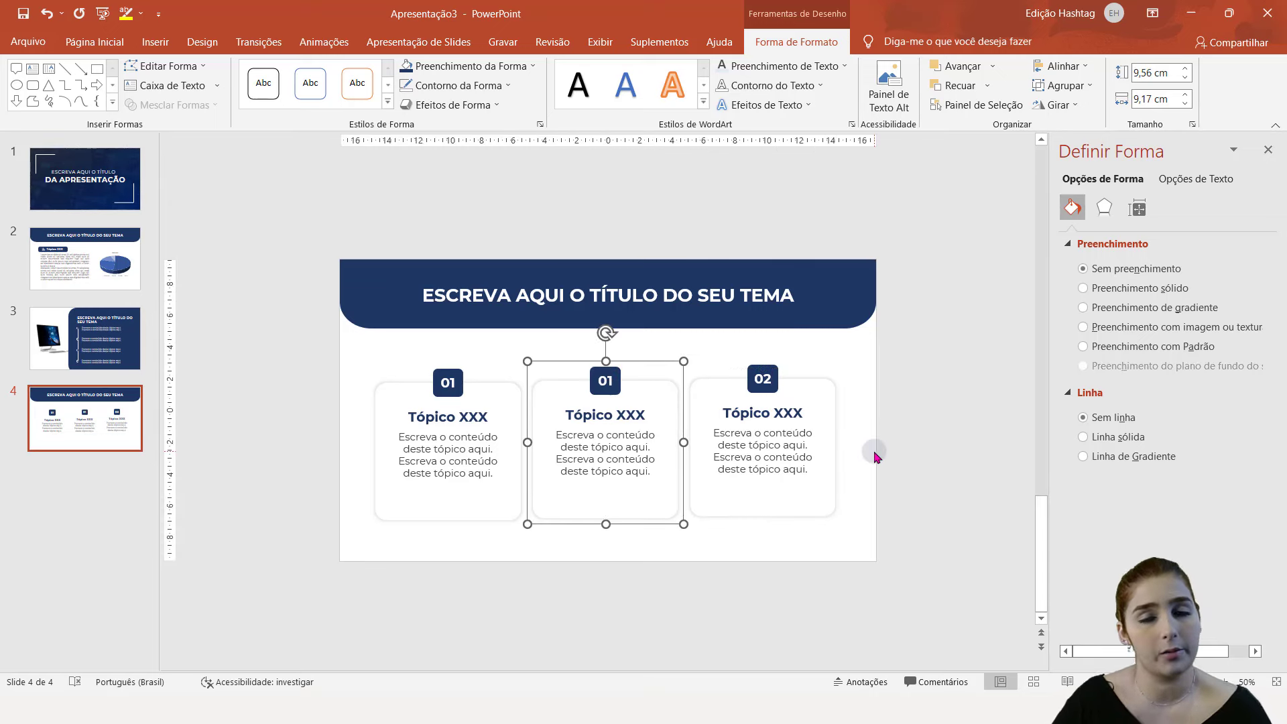
# - Fill the middle card shape with dark navy
pyautogui.click(658, 388)
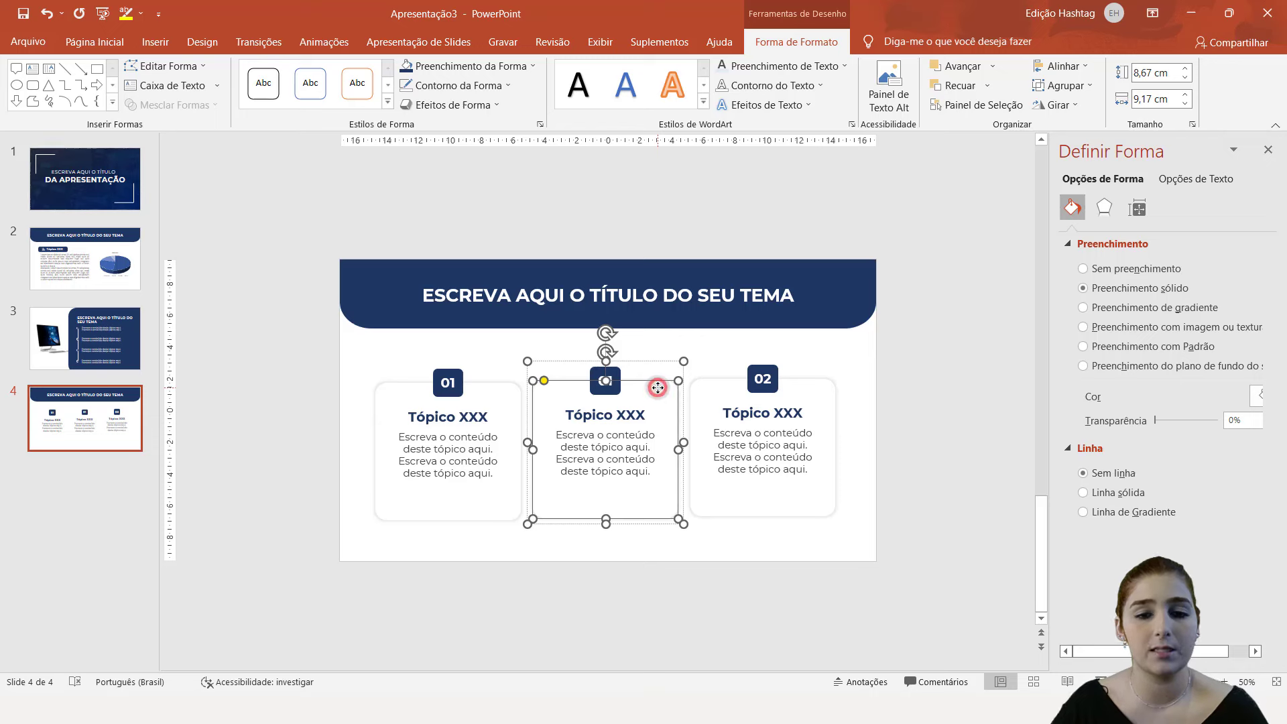
pyautogui.click(462, 67)
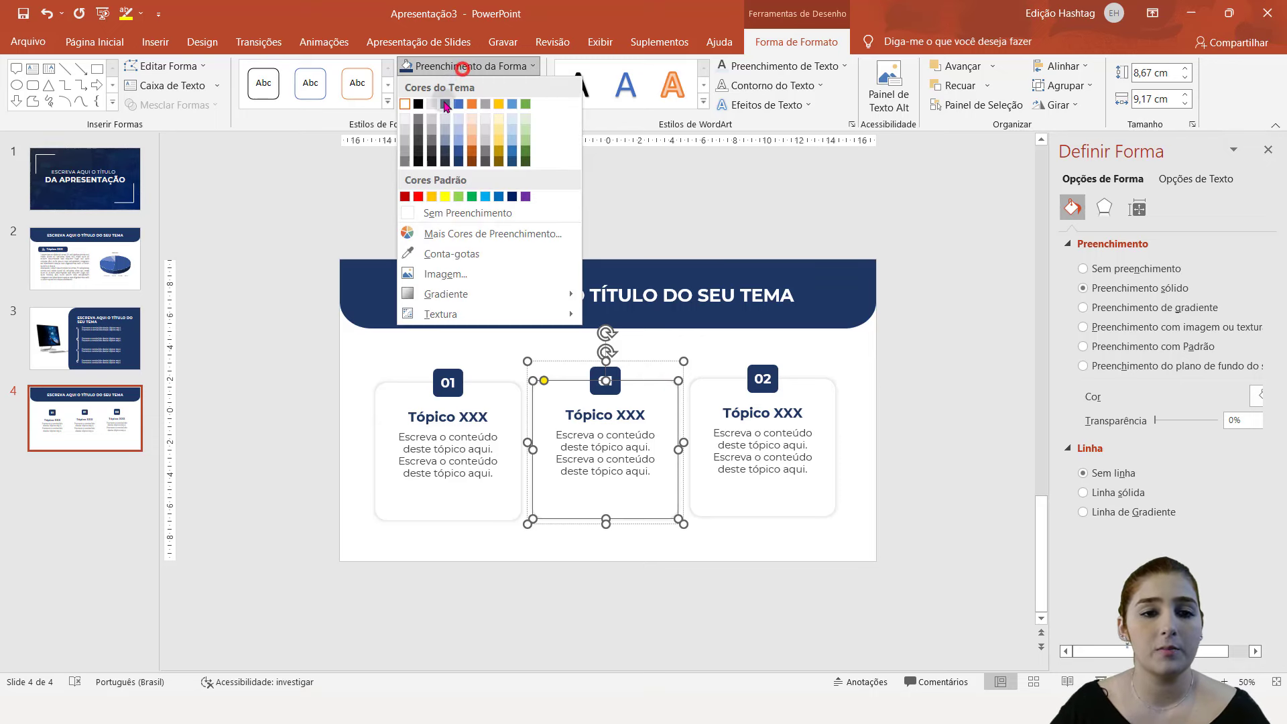
pyautogui.click(459, 160)
# - Make the middle card's body text and 'Tópico XXX' title white
pyautogui.click(632, 447)
pyautogui.tripleClick(632, 447)
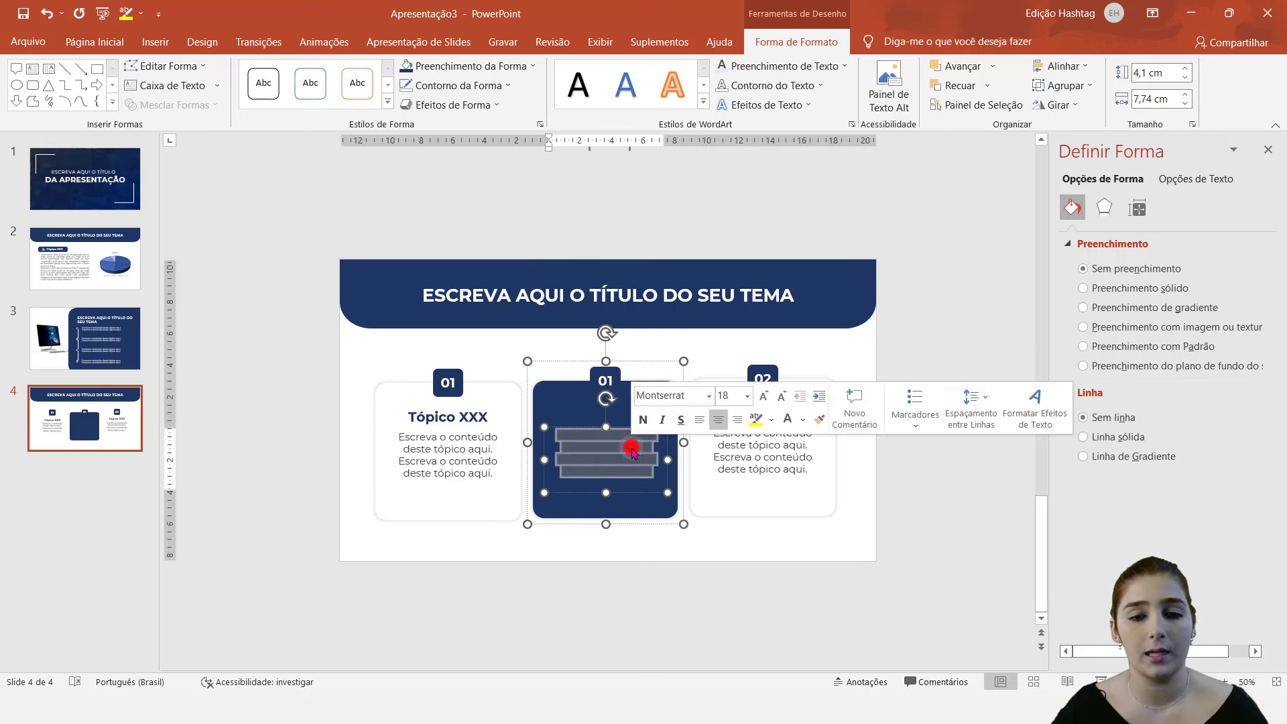
pyautogui.click(786, 418)
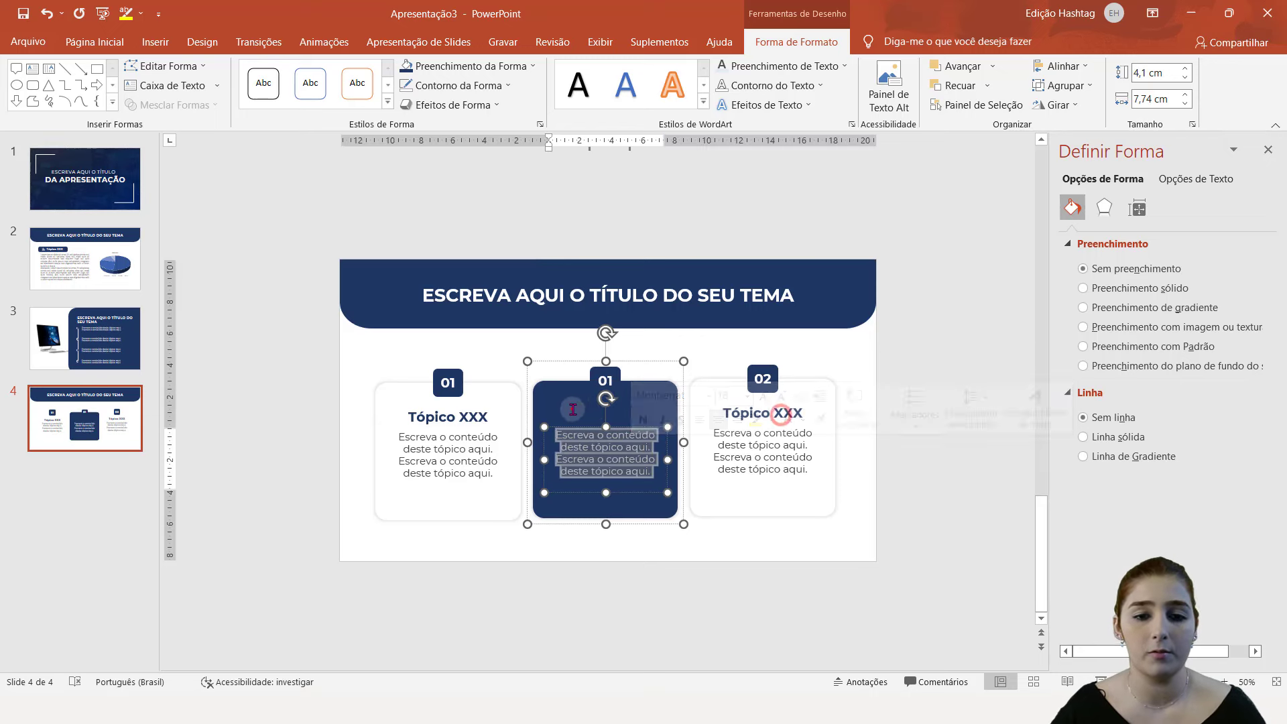
pyautogui.click(574, 412)
pyautogui.click(730, 377)
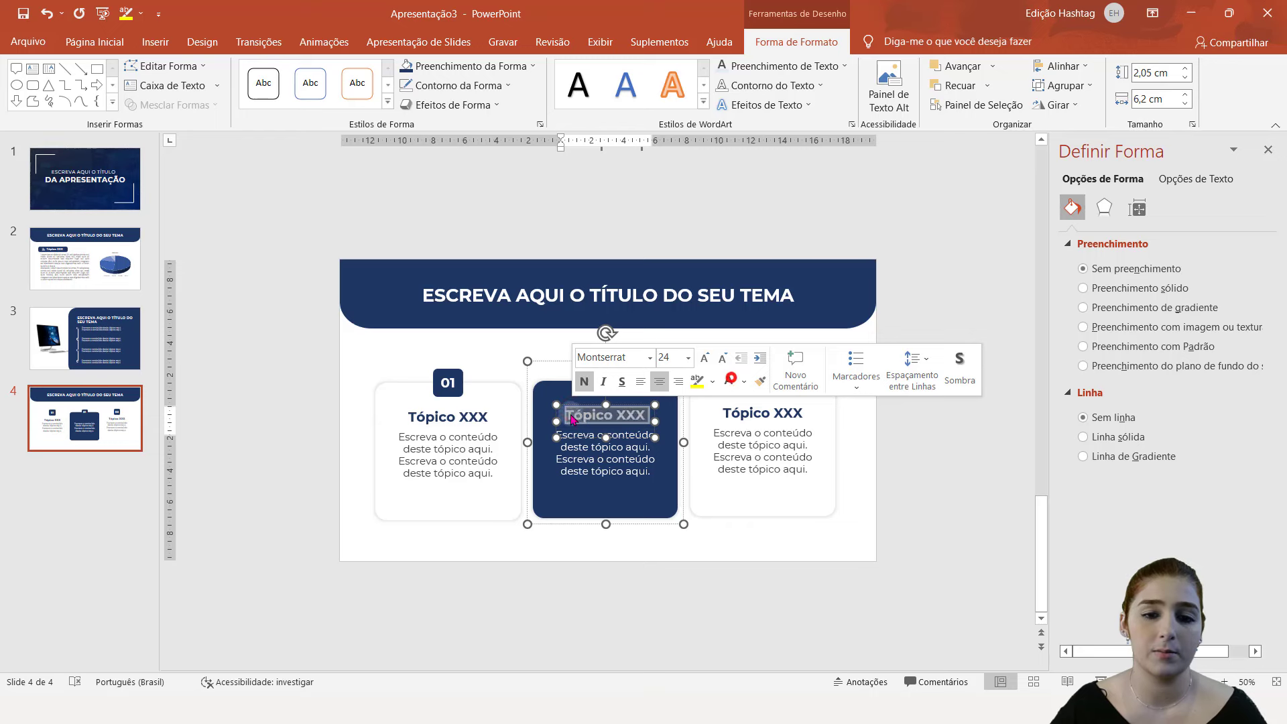
pyautogui.click(615, 463)
# - Colour the card's 01 number dark blue
pyautogui.click(615, 373)
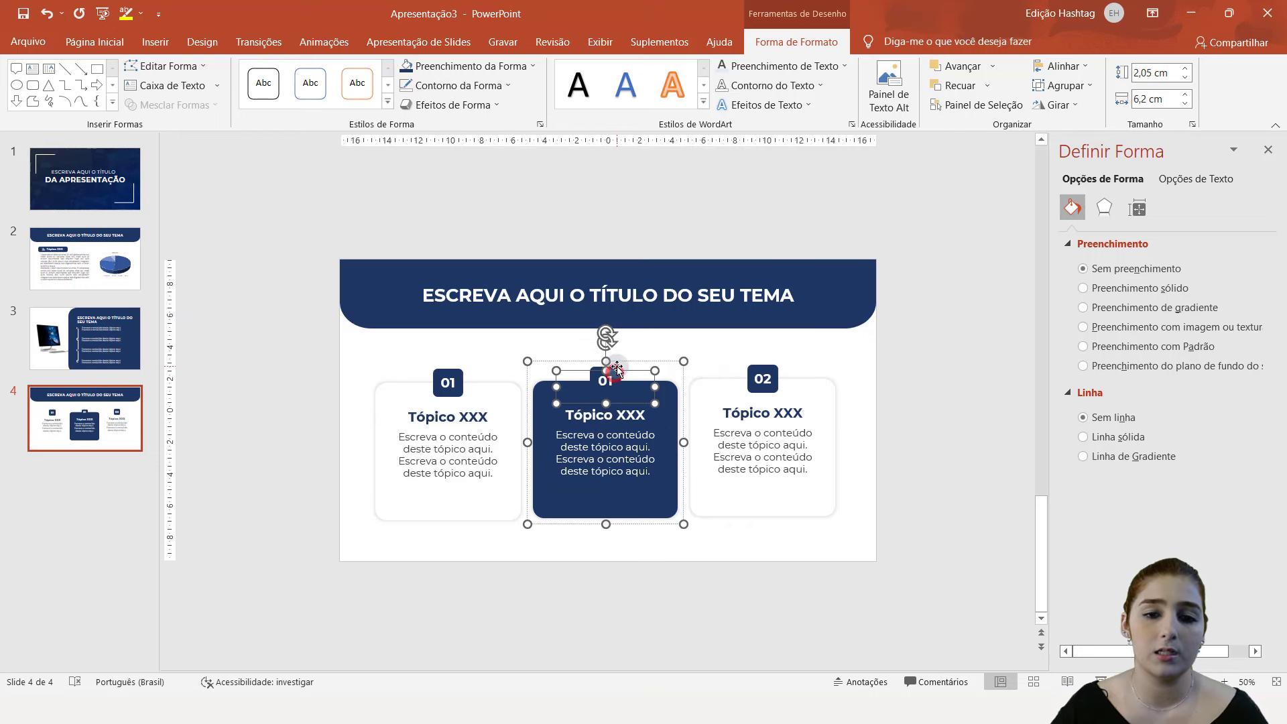
pyautogui.doubleClick(614, 376)
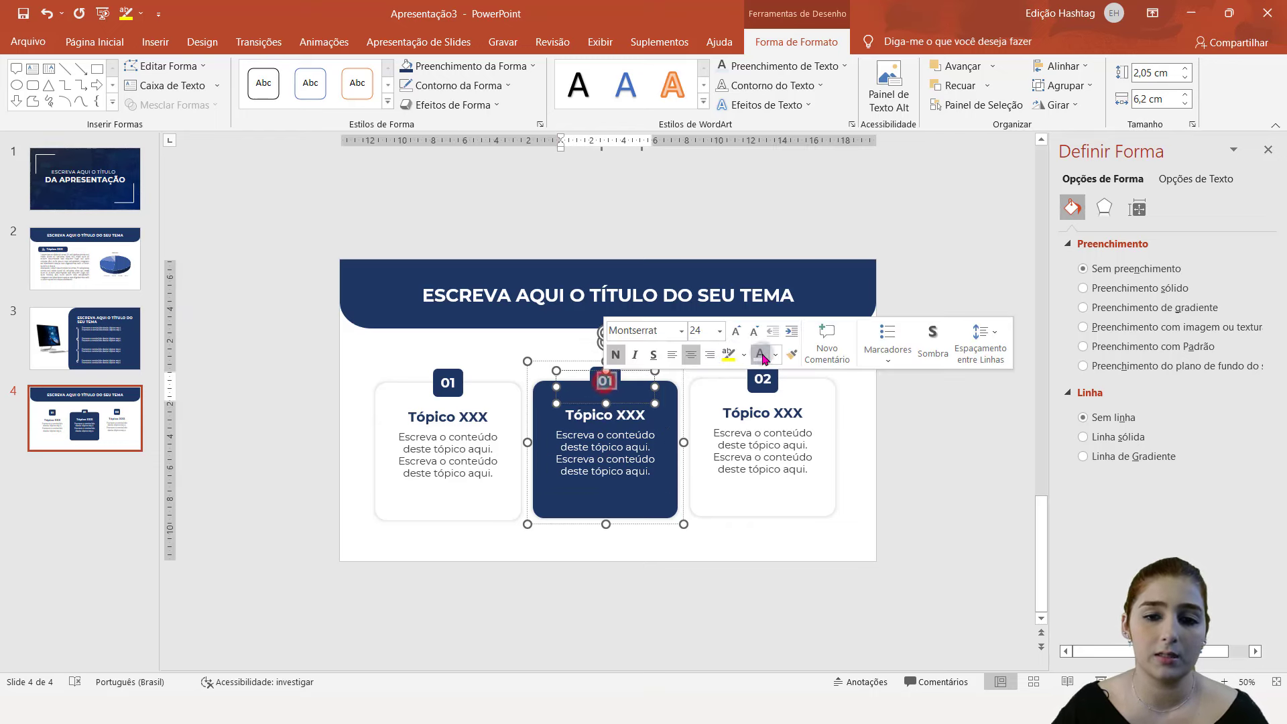
pyautogui.click(772, 356)
pyautogui.click(811, 456)
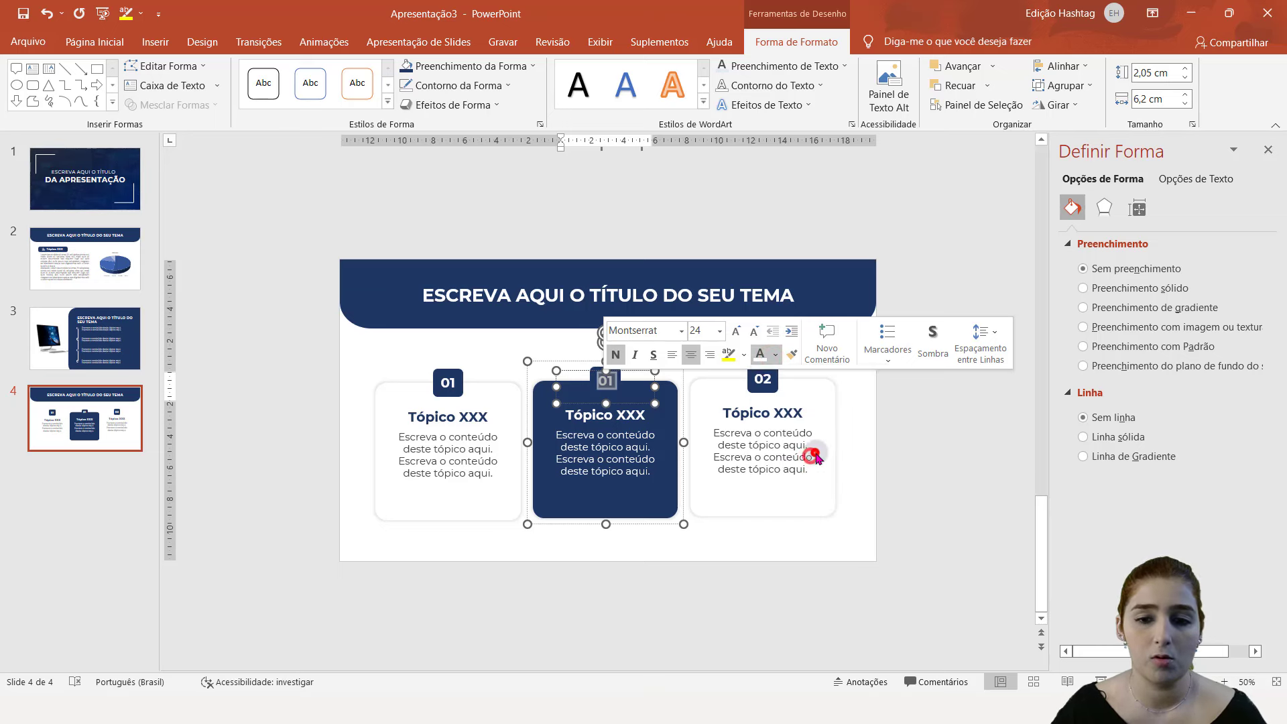
# - Fill the middle card's badge shape with white
pyautogui.scroll(5, 606, 338)
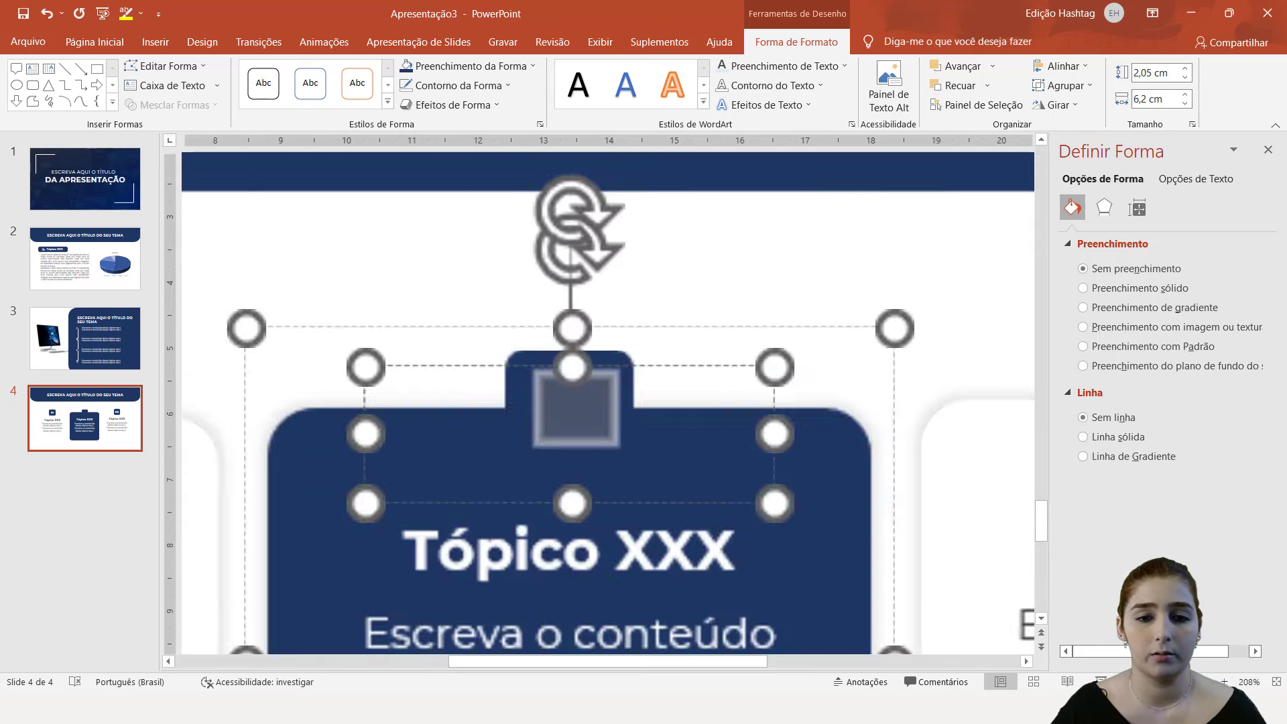
pyautogui.click(597, 352)
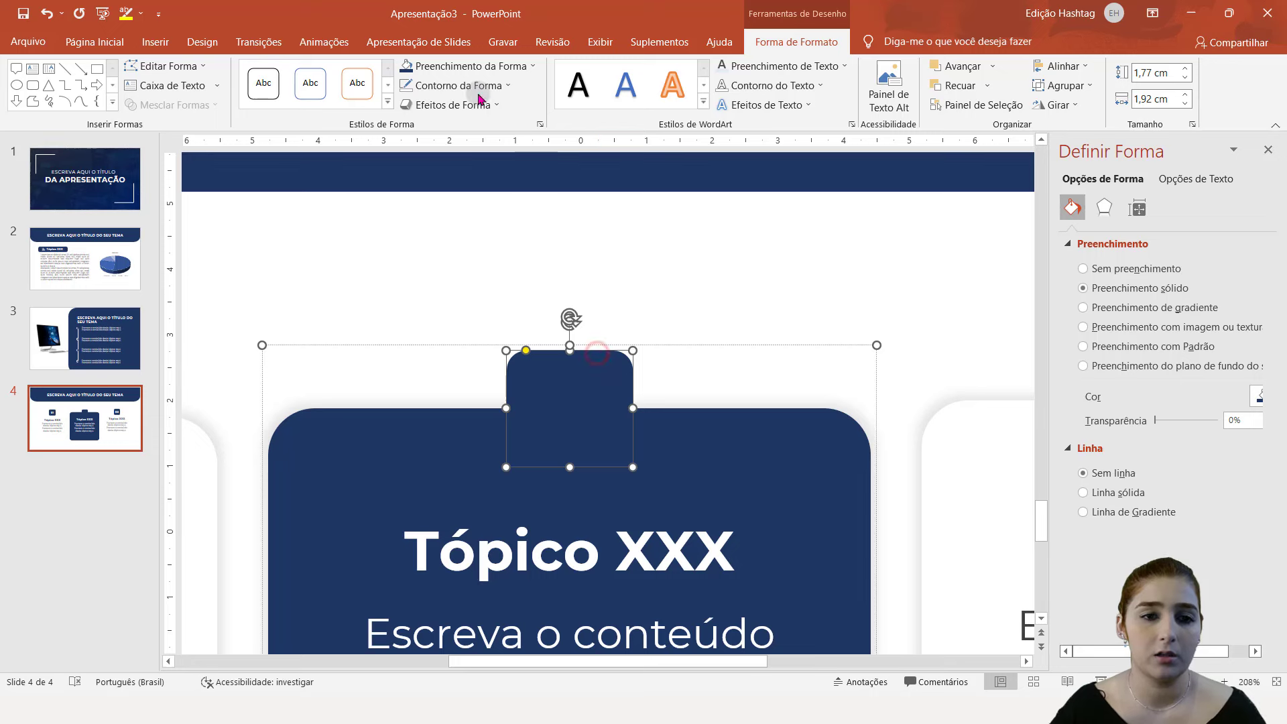
pyautogui.click(467, 67)
pyautogui.click(407, 107)
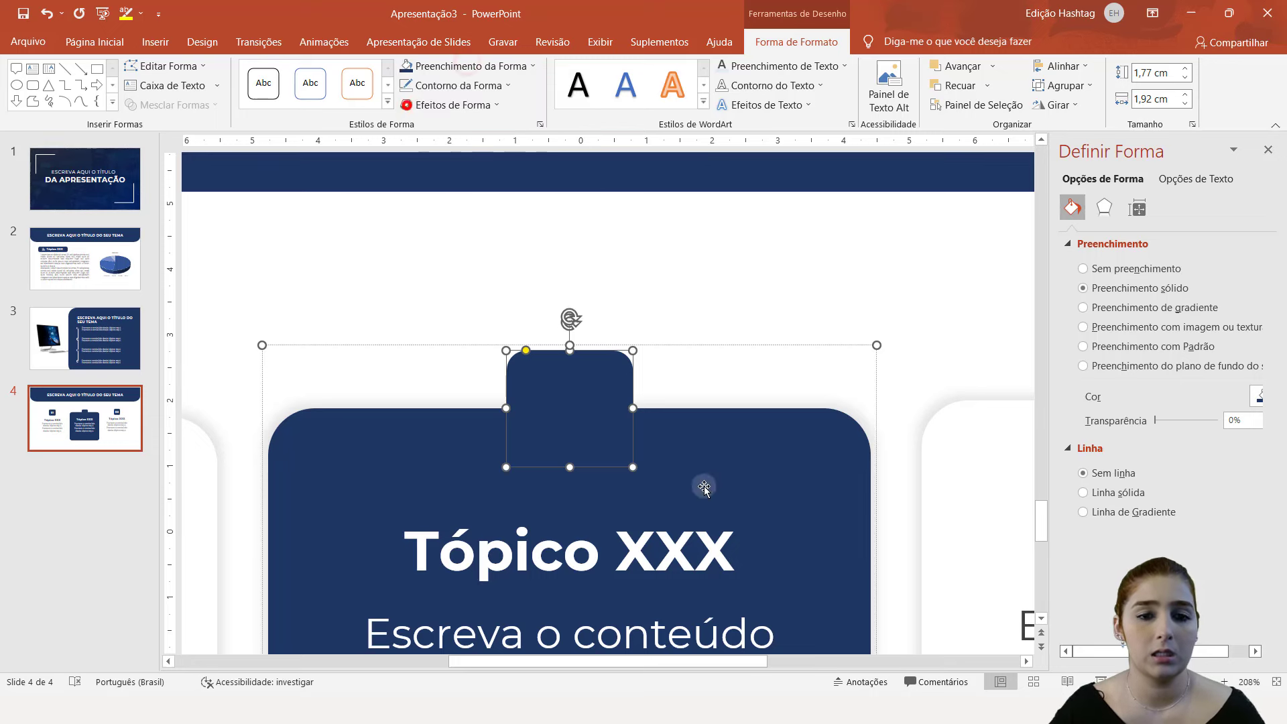
# - Change the badge number from 01 to 02 and centre it over the badge
pyautogui.click(575, 392)
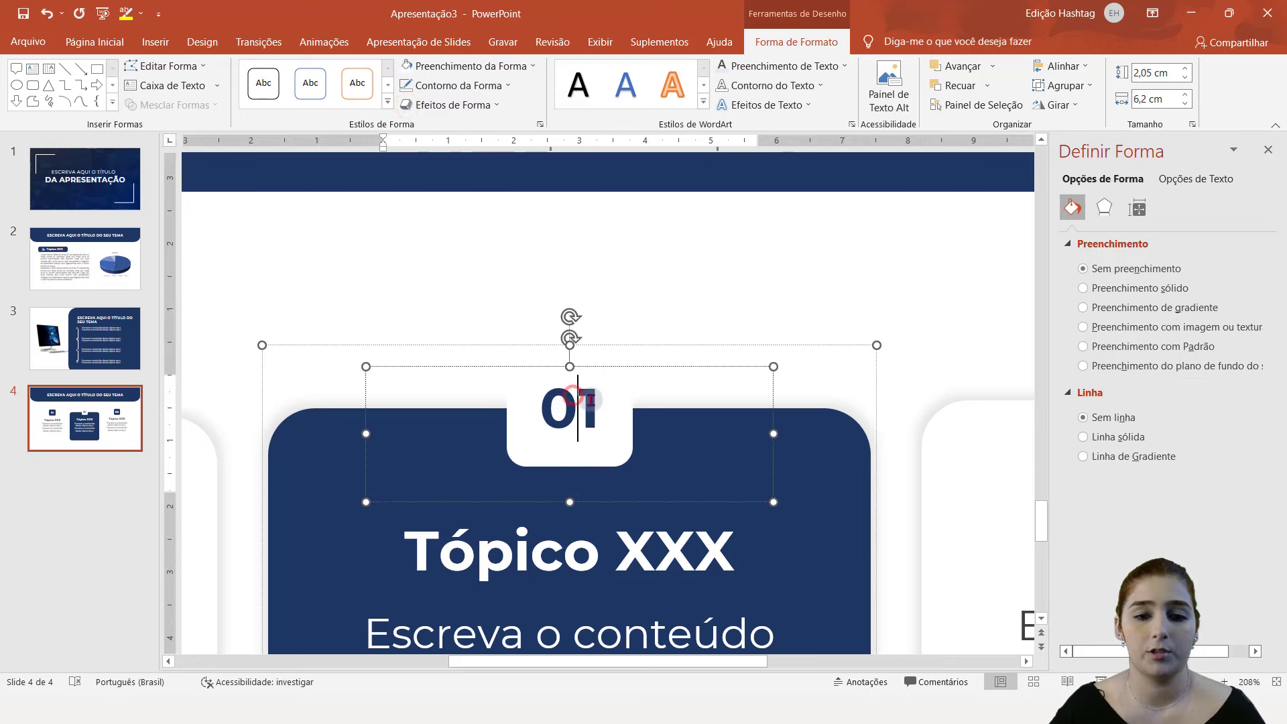
pyautogui.press('Delete')
pyautogui.write('2')
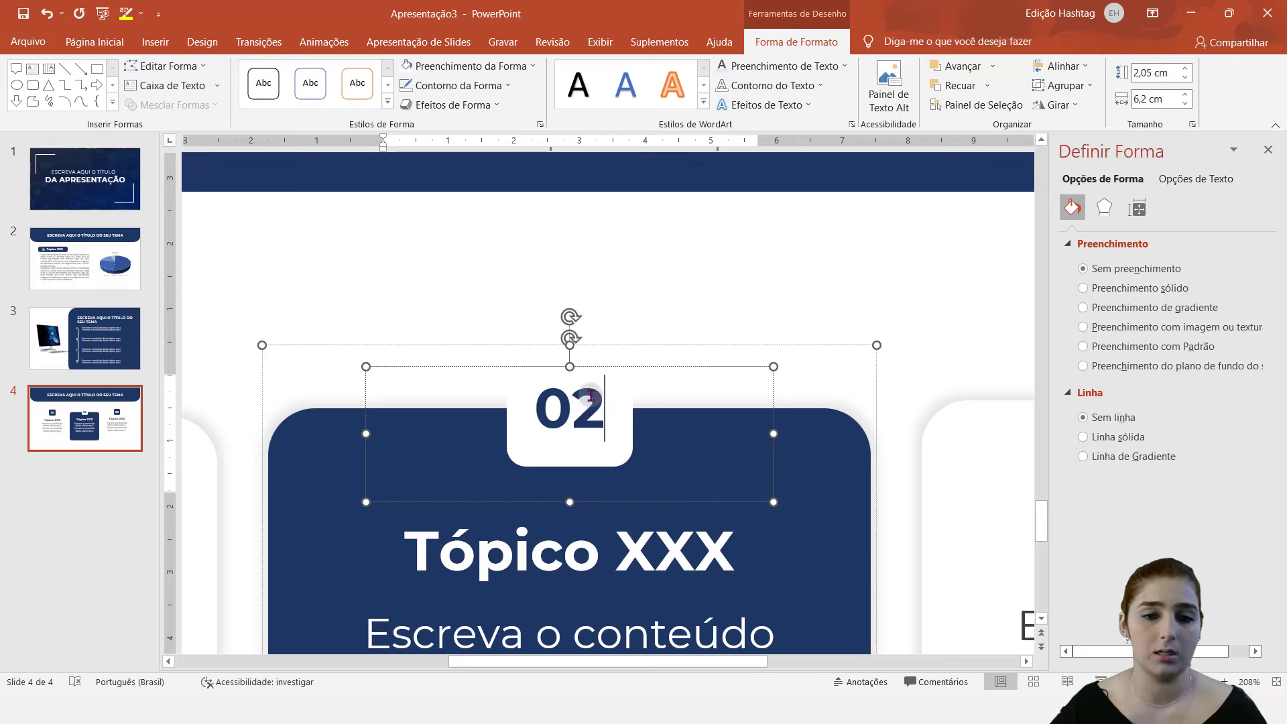
pyautogui.moveTo(603, 366); pyautogui.dragTo(605, 366)
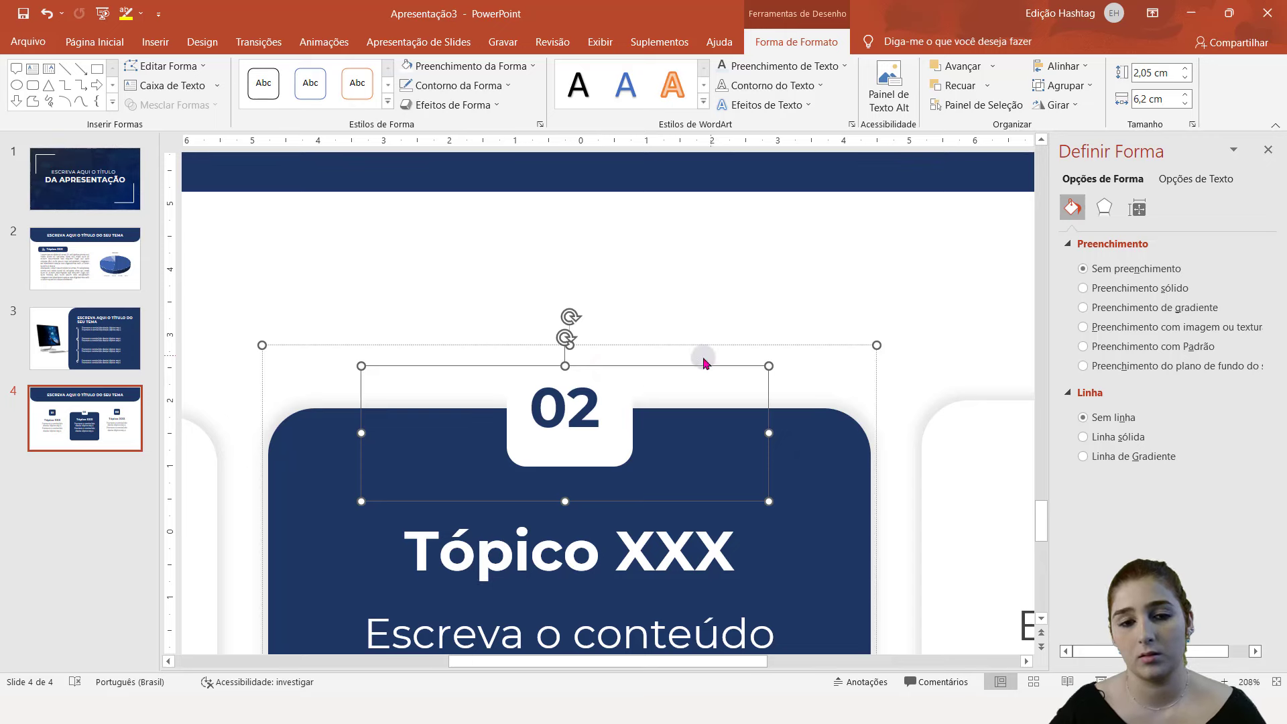
pyautogui.click(595, 463)
# - Give the white 02 badge a soft shadow preset with high transparency
pyautogui.click(660, 335)
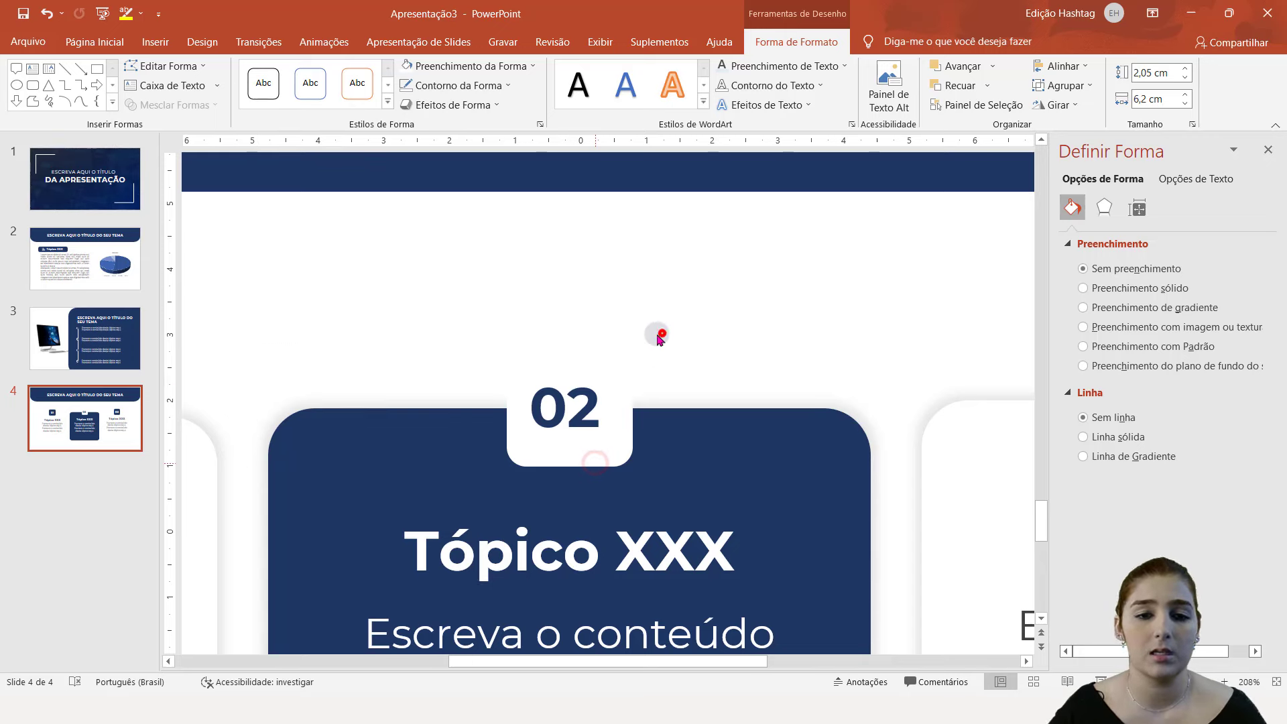
pyautogui.click(613, 360)
pyautogui.click(617, 362)
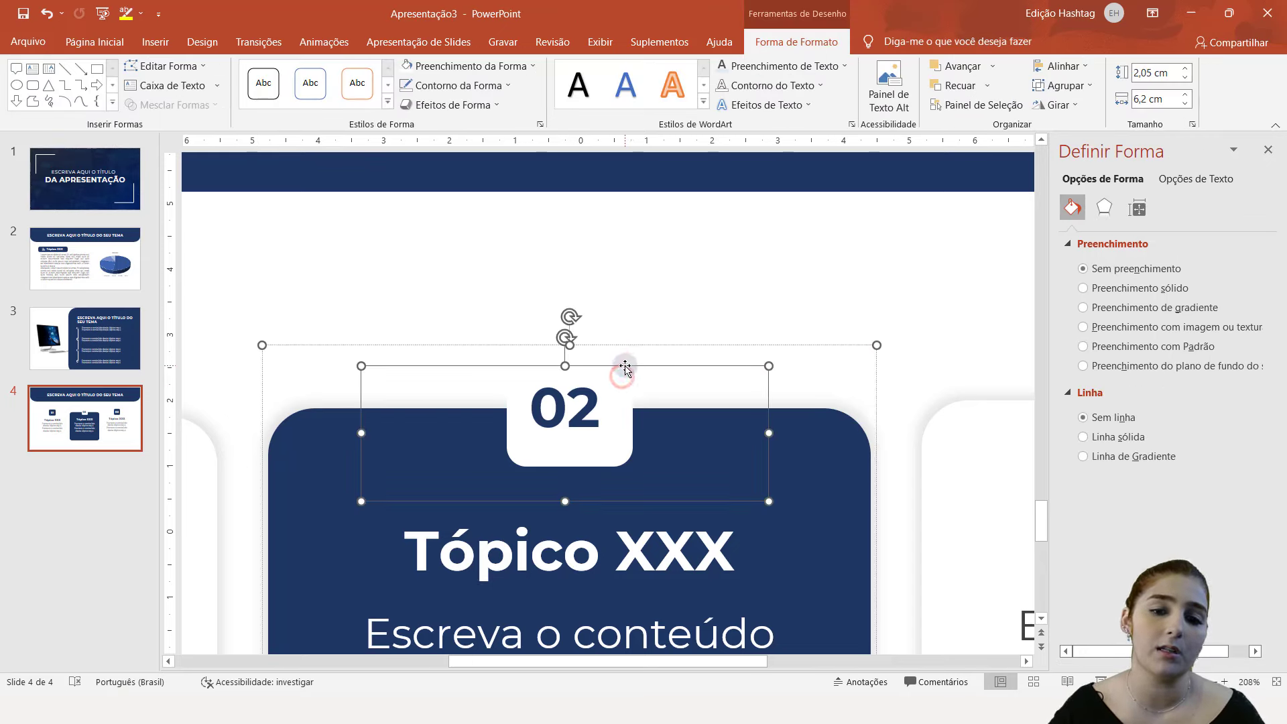
pyautogui.click(613, 357)
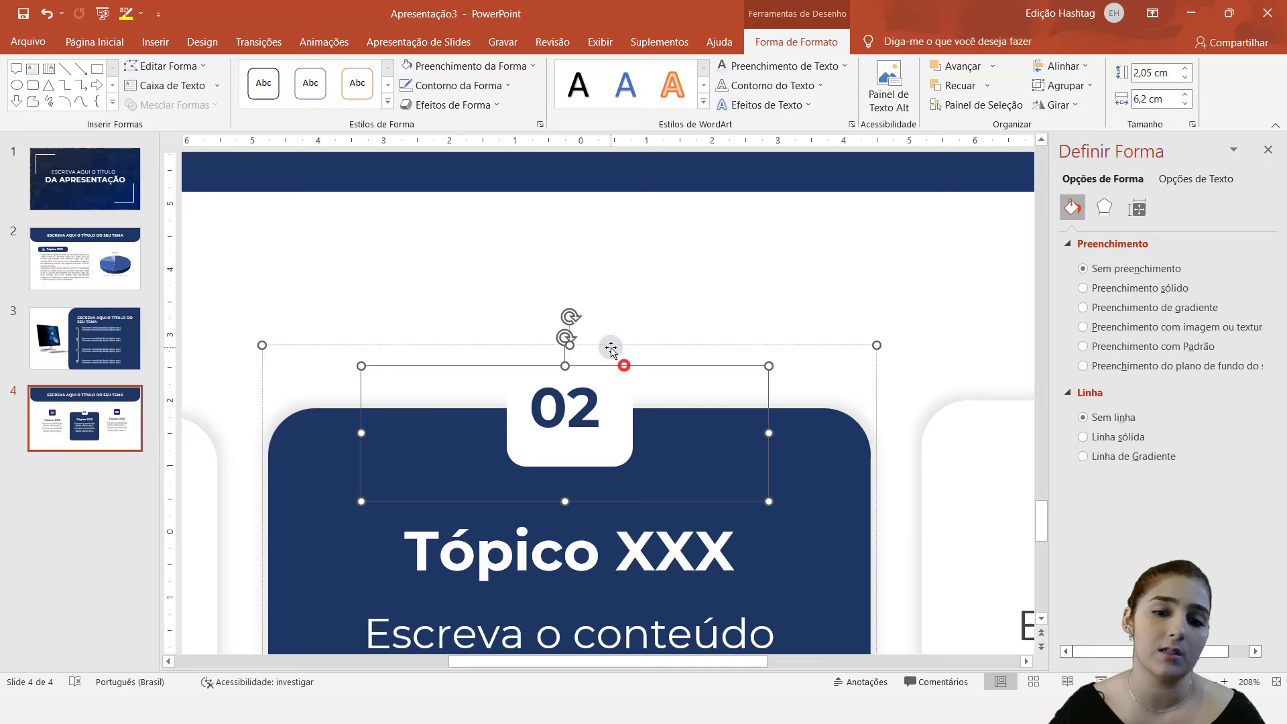
pyautogui.click(1104, 208)
pyautogui.click(1245, 265)
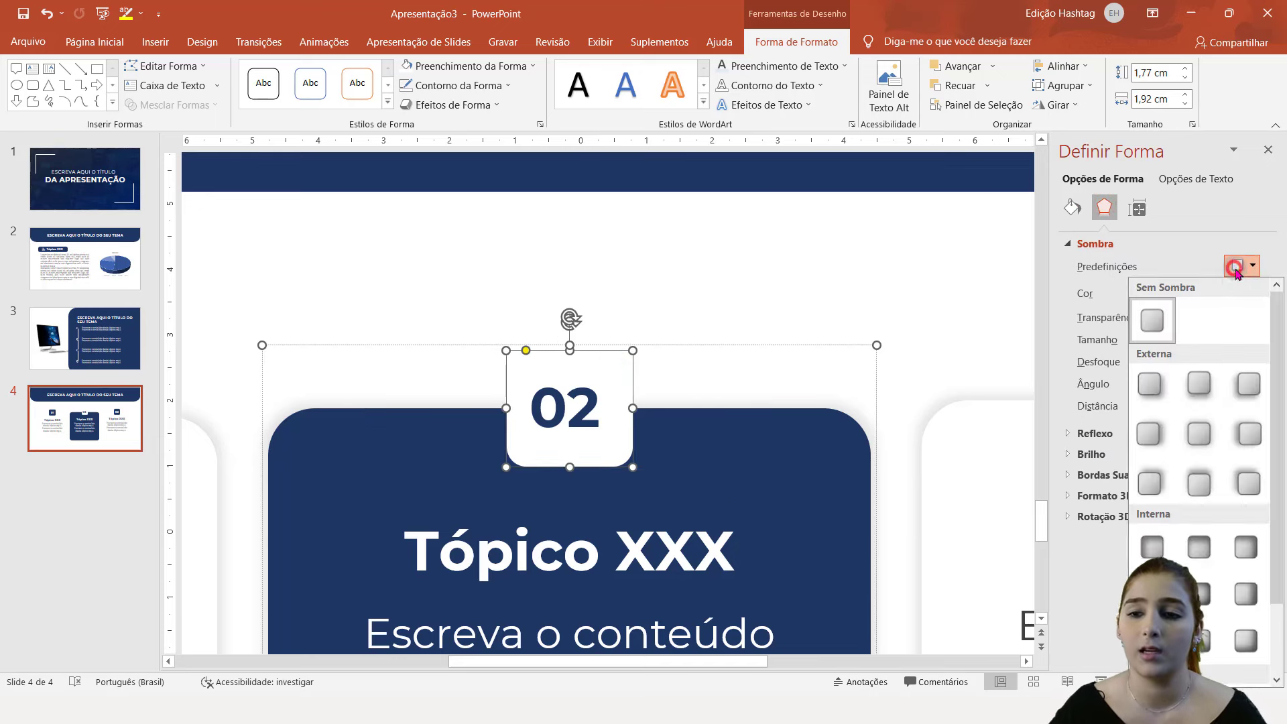
pyautogui.click(1206, 429)
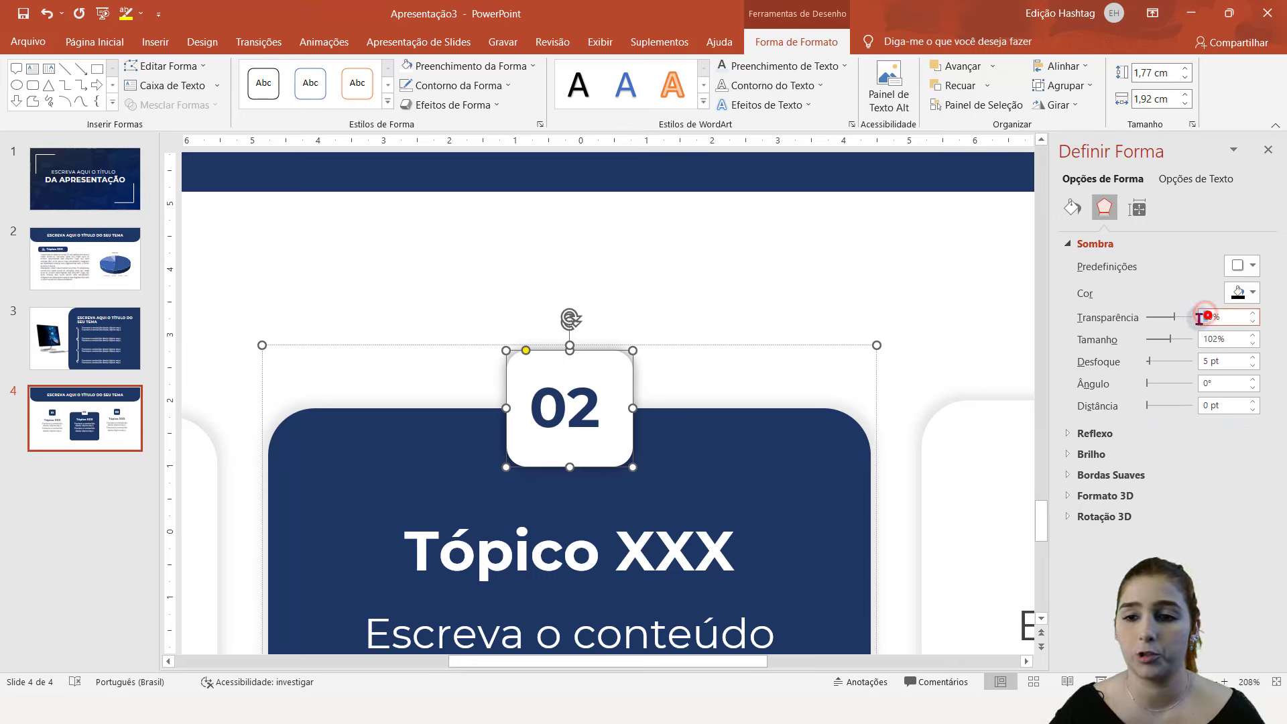
pyautogui.write('9')
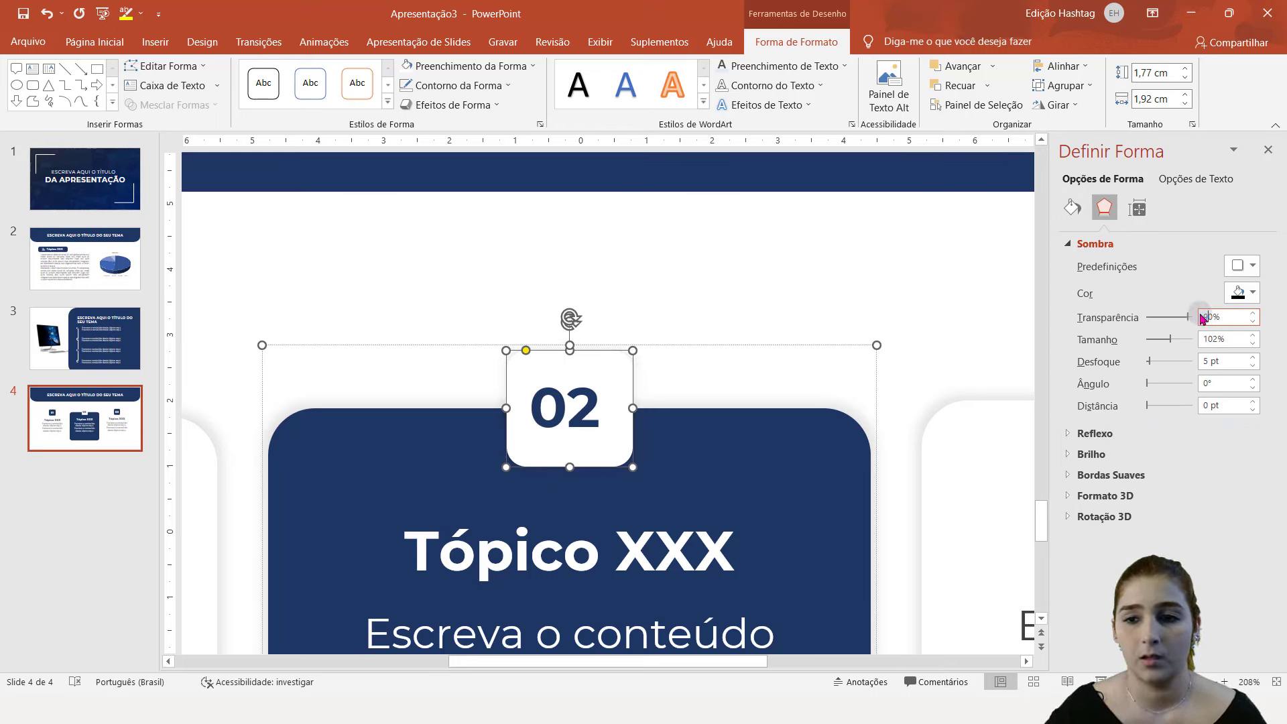
pyautogui.write('8')
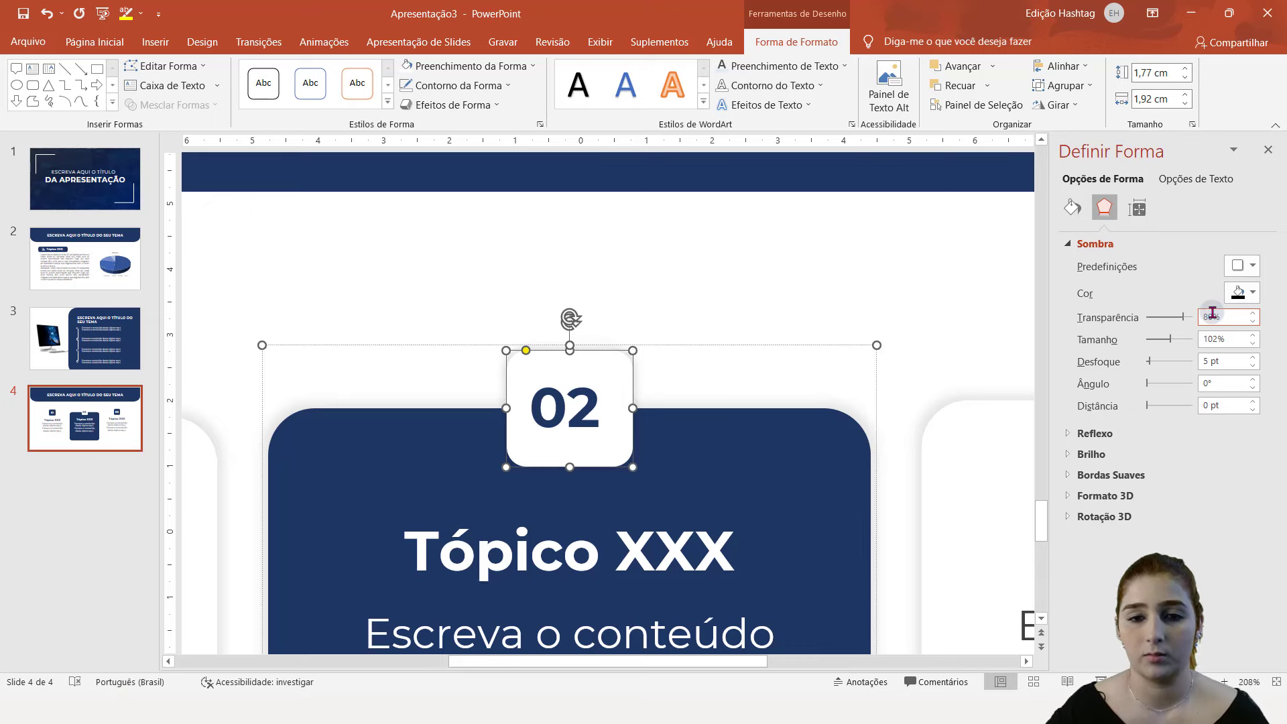
# - Deselect the badge and move on to the third card's number text
pyautogui.click(706, 274)
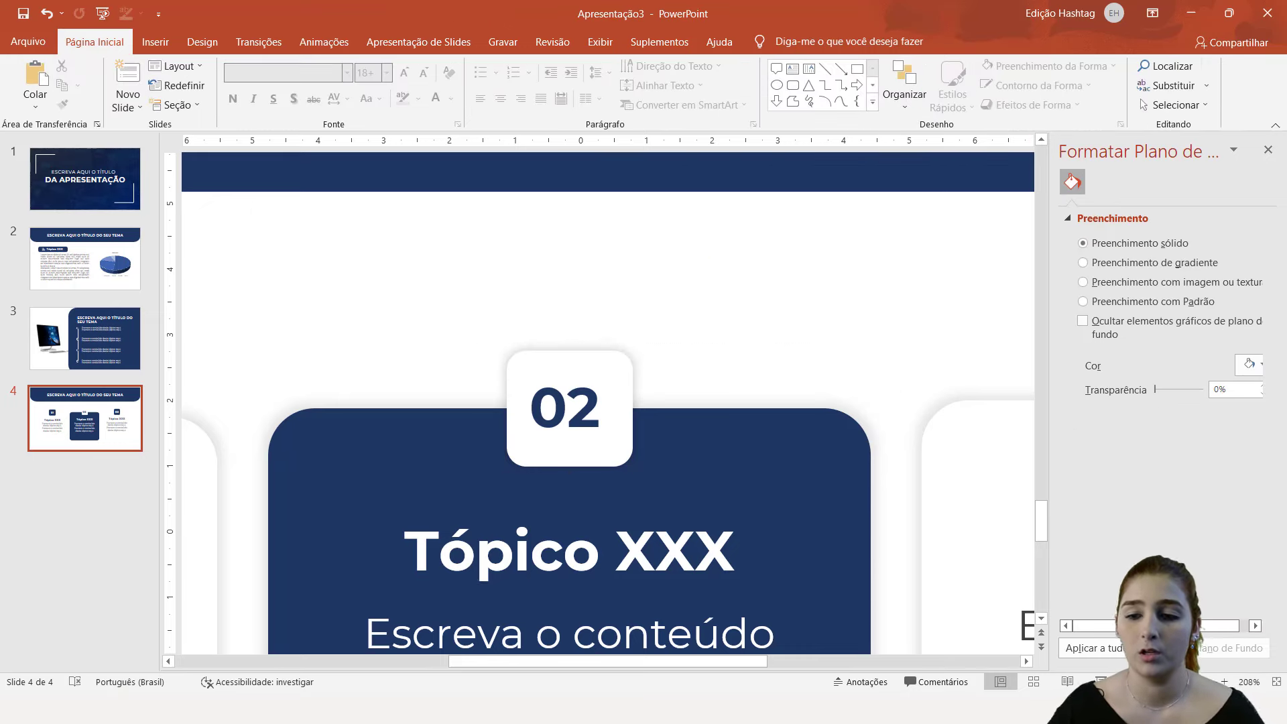
pyautogui.scroll(-3, 603, 402)
pyautogui.scroll(-3, 603, 402)
pyautogui.scroll(-3, 603, 402)
pyautogui.scroll(-4, 604, 402)
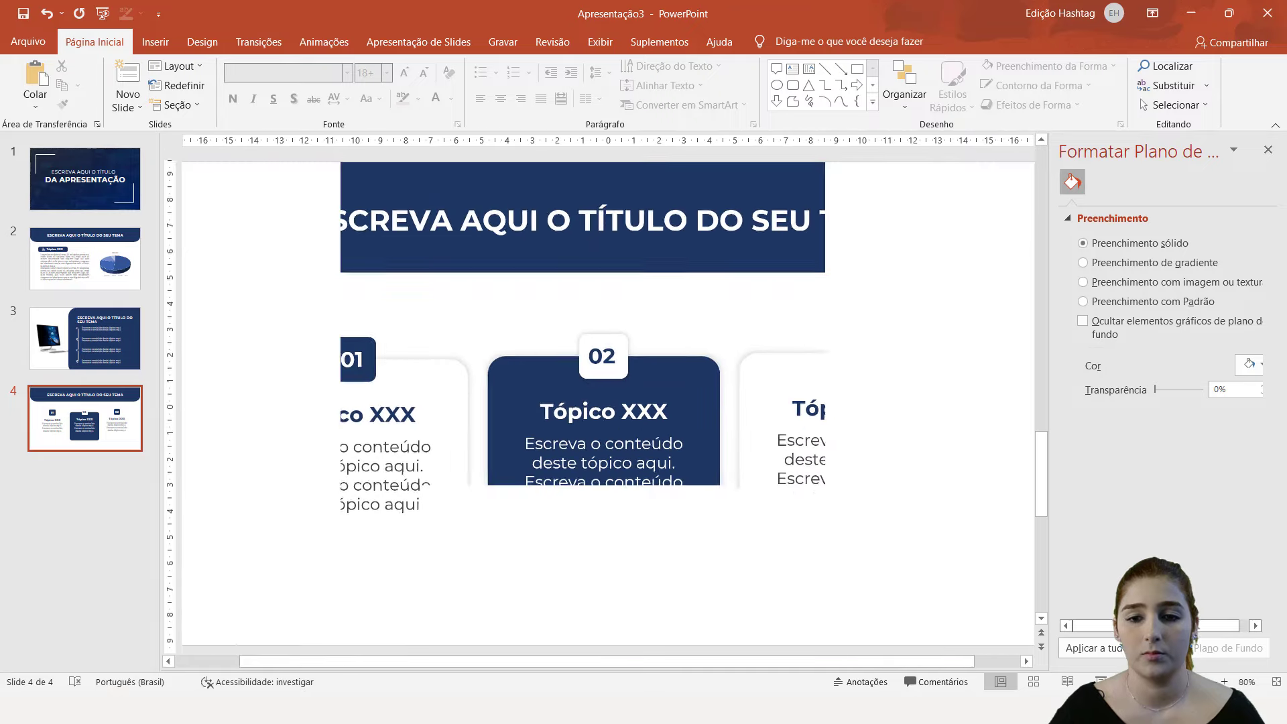
pyautogui.click(849, 354)
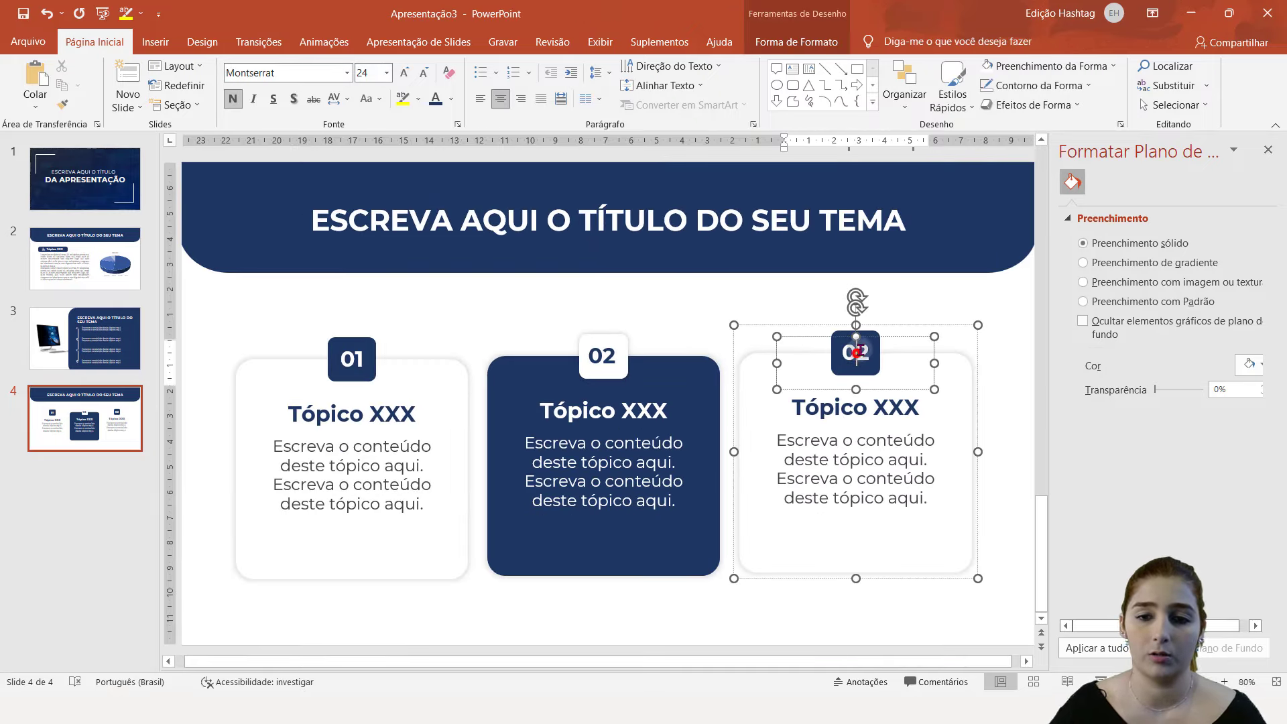
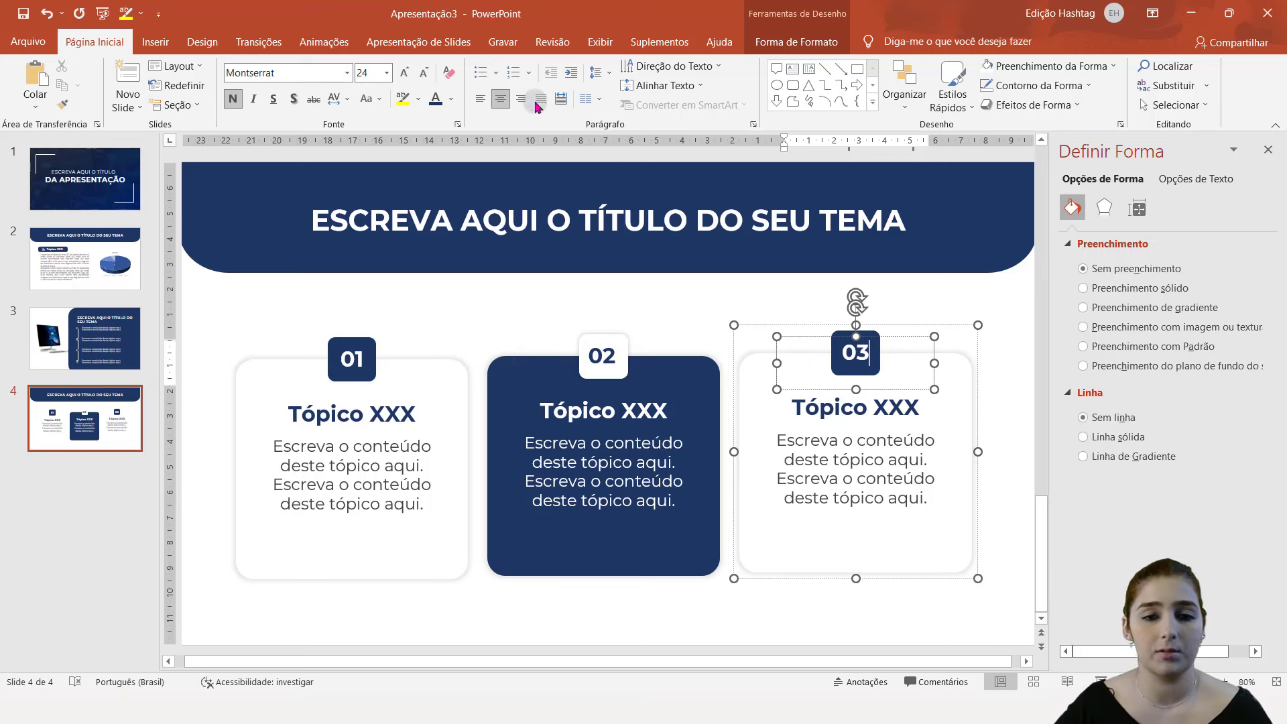
# - Draw a white-filled rounded rectangle across the three topic card headers
pyautogui.click(623, 300)
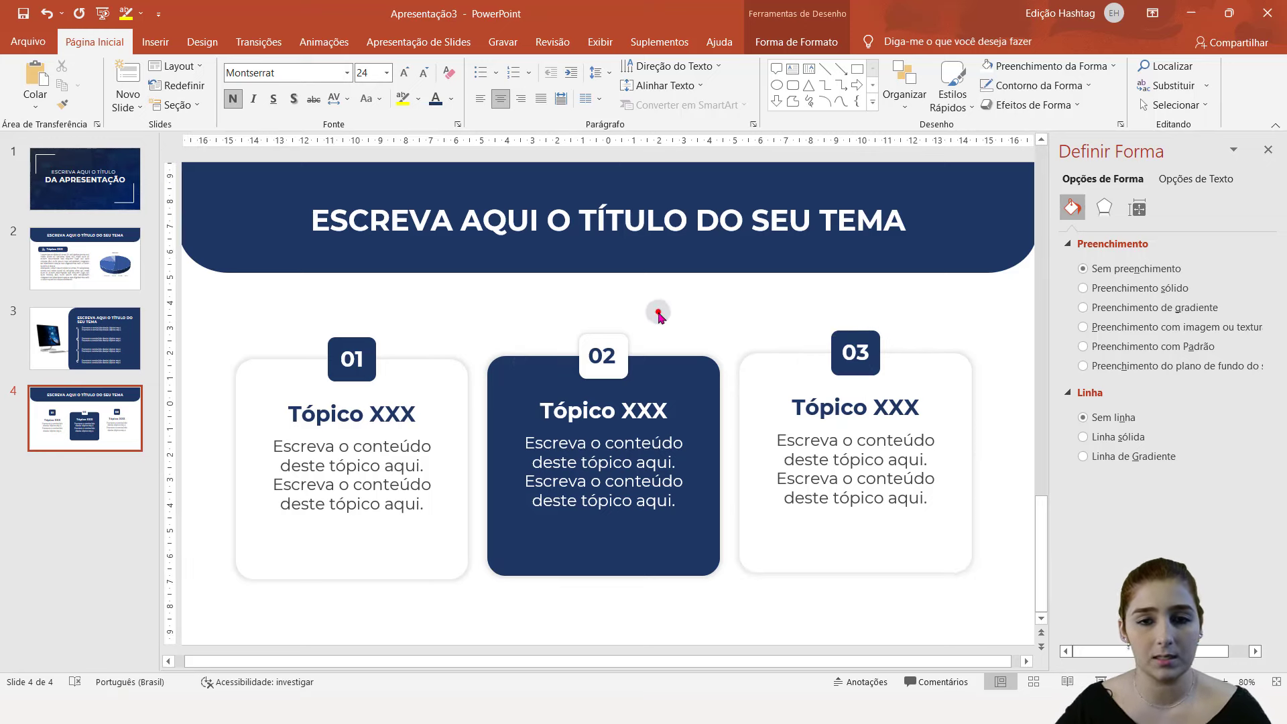
pyautogui.click(795, 88)
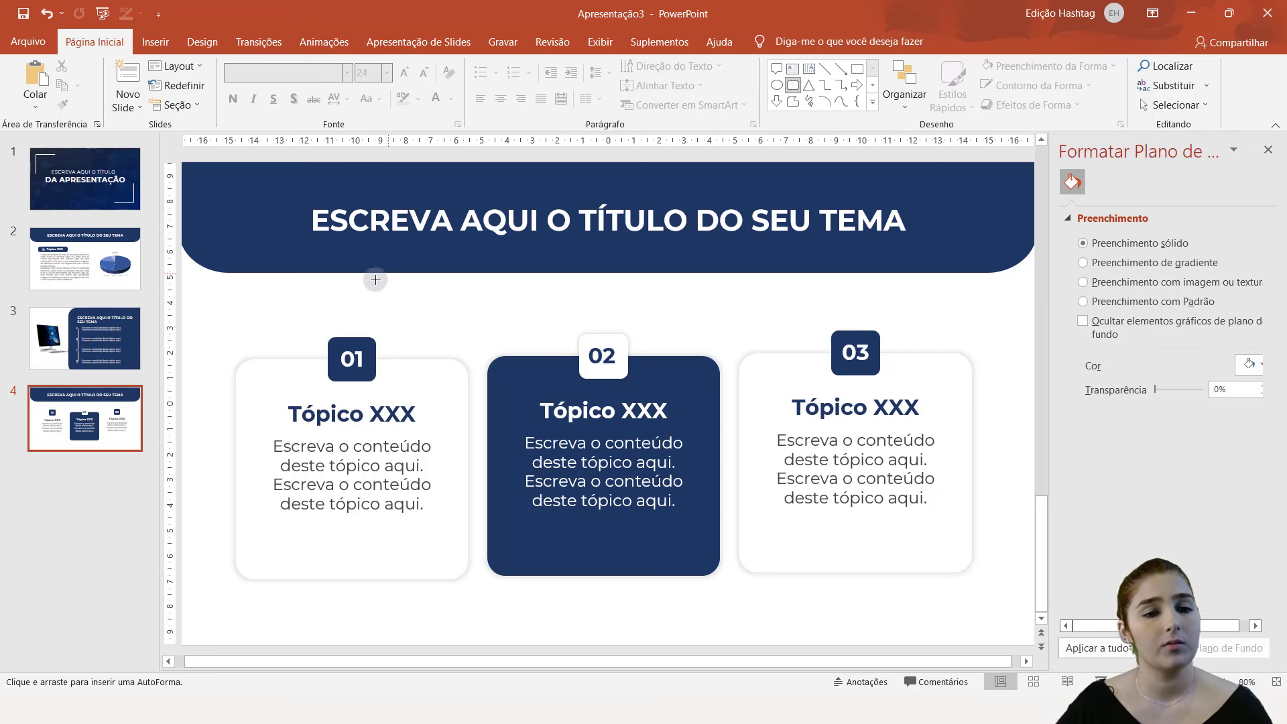
pyautogui.moveTo(342, 301); pyautogui.dragTo(864, 420)
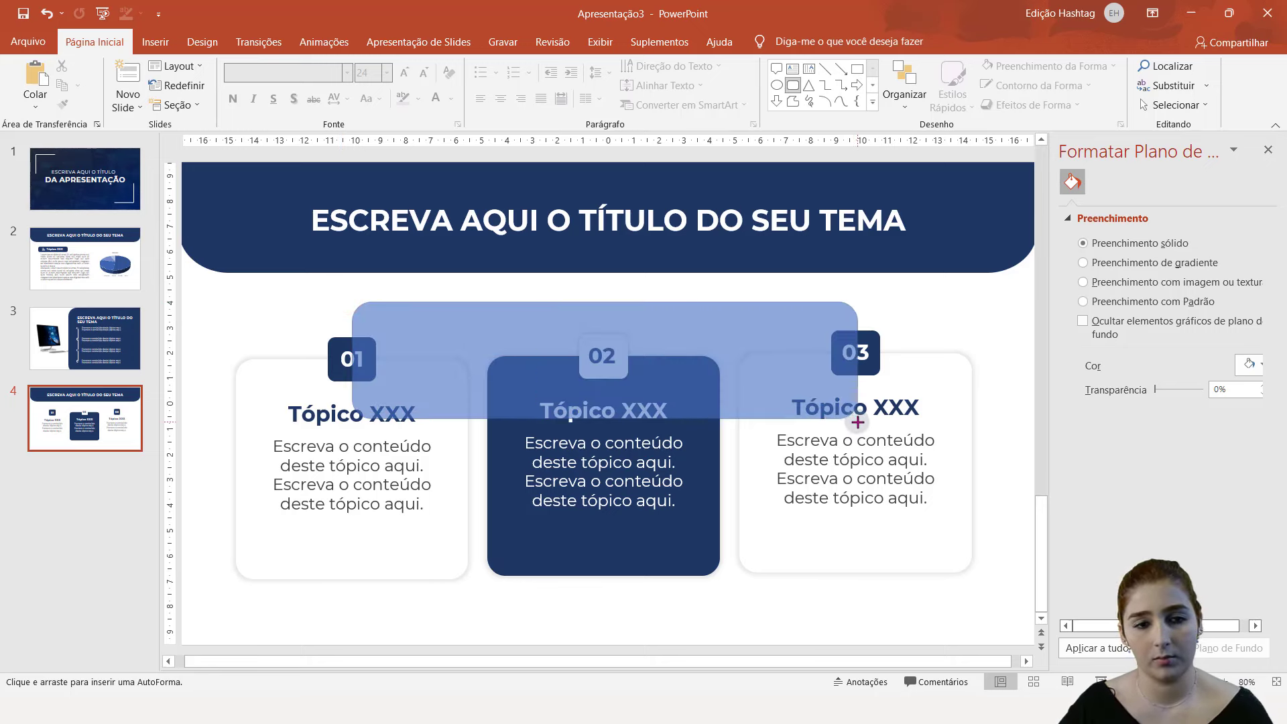
pyautogui.moveTo(857, 422); pyautogui.dragTo(858, 420)
pyautogui.click(436, 74)
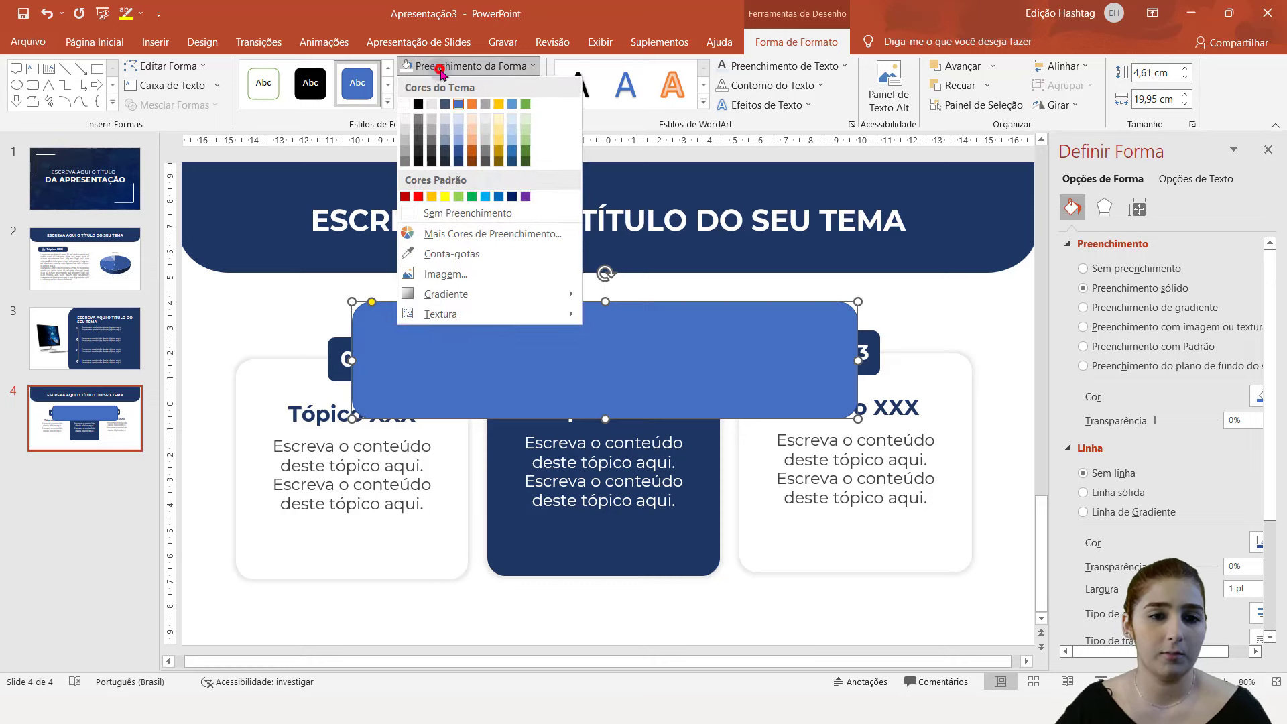
pyautogui.click(406, 104)
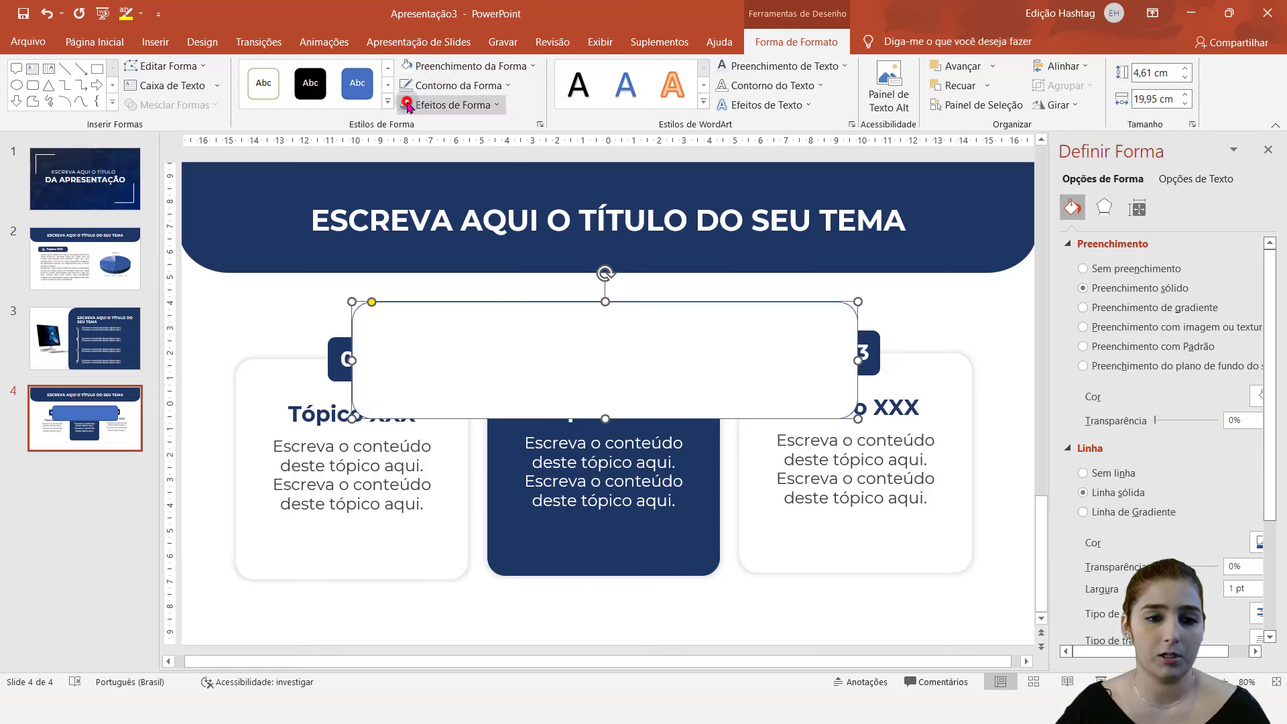
# - Give the rounded rectangle a light grey 2¼ pt outline
pyautogui.click(467, 85)
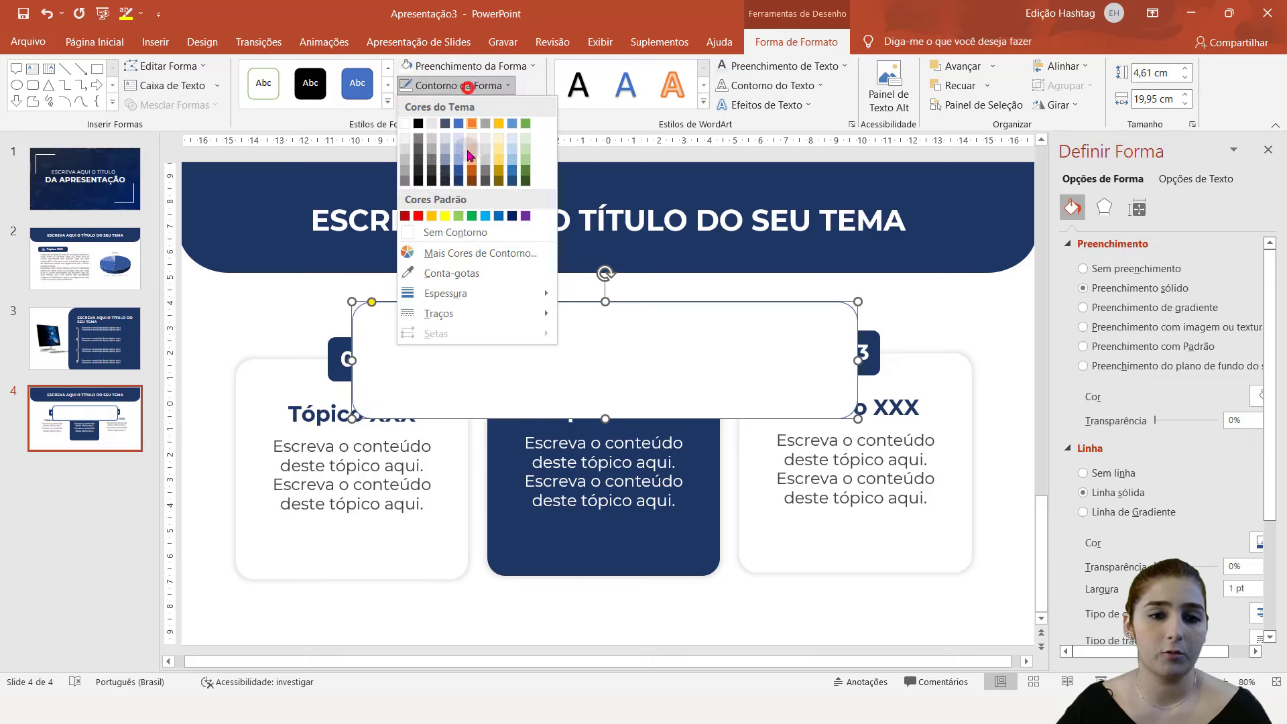
pyautogui.click(431, 162)
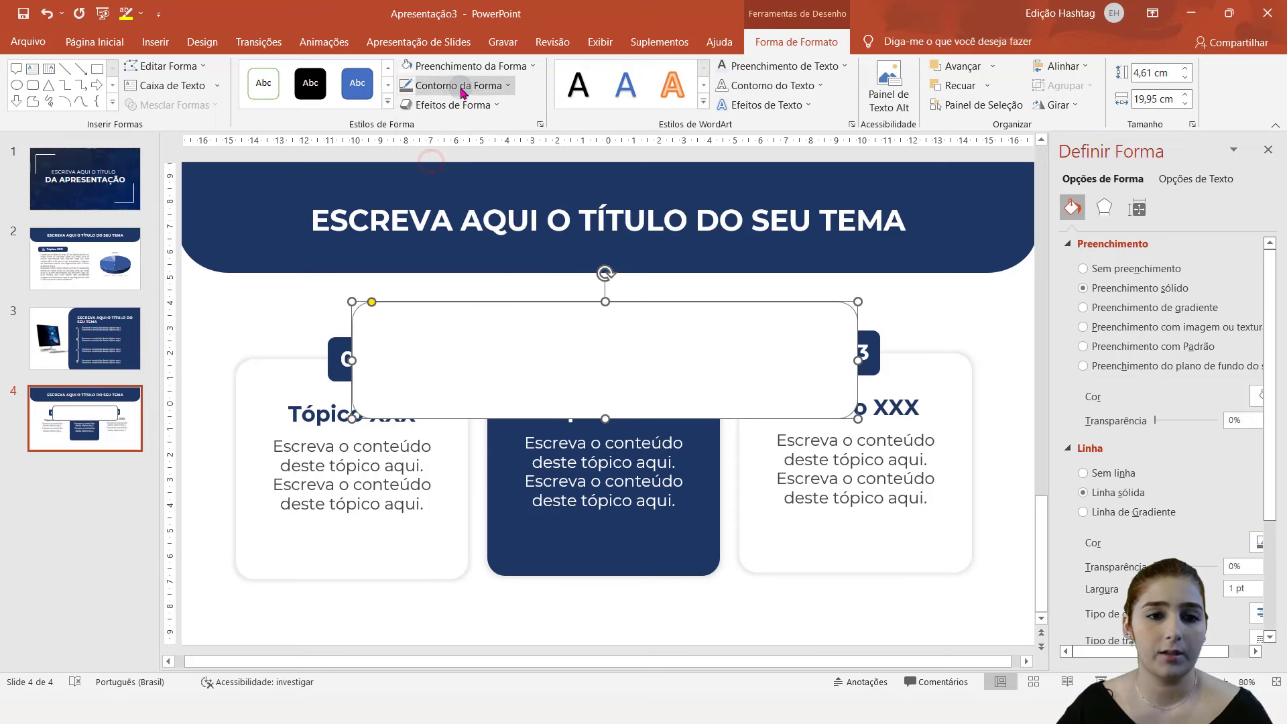
pyautogui.click(473, 66)
pyautogui.click(489, 85)
pyautogui.click(489, 85)
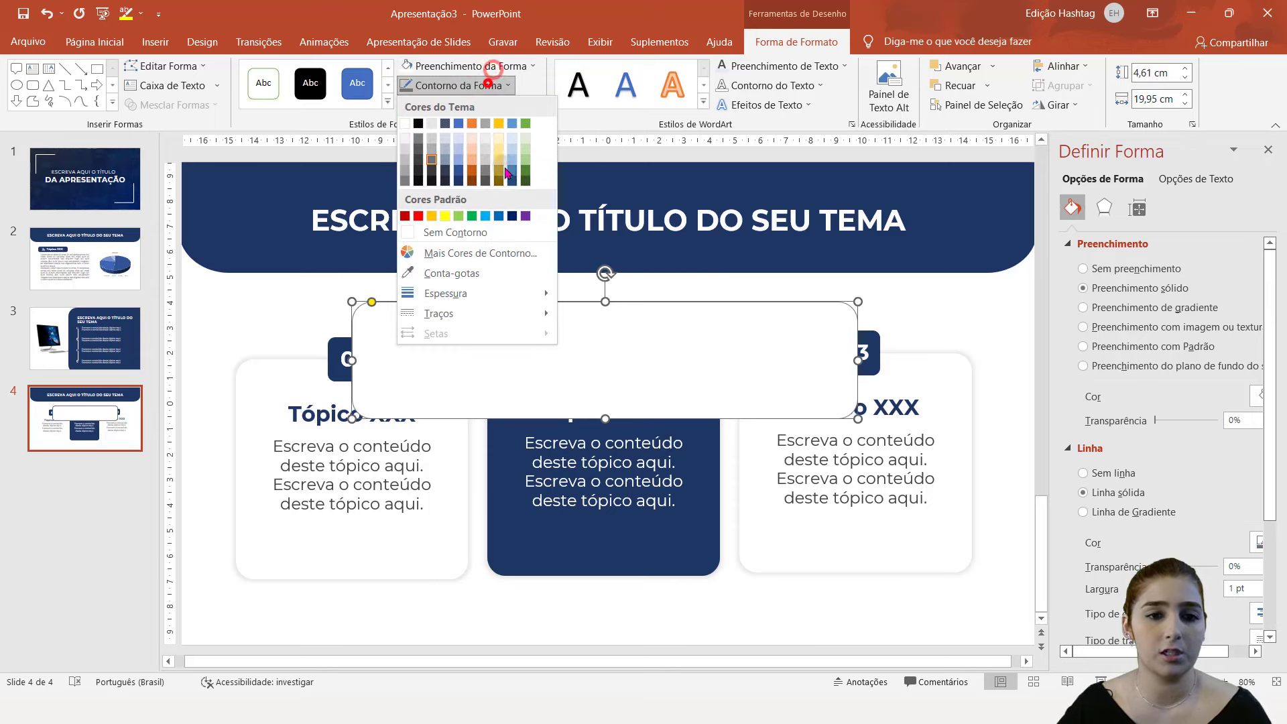
pyautogui.moveTo(472, 293)
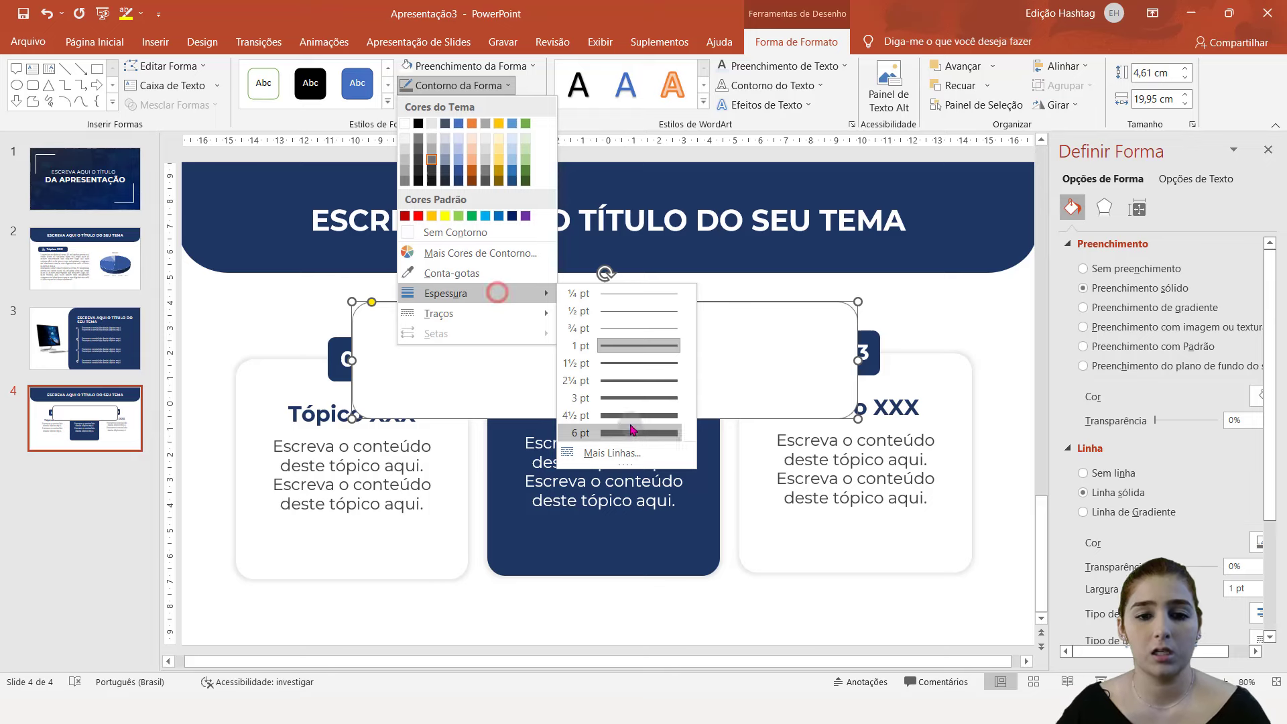
pyautogui.click(629, 401)
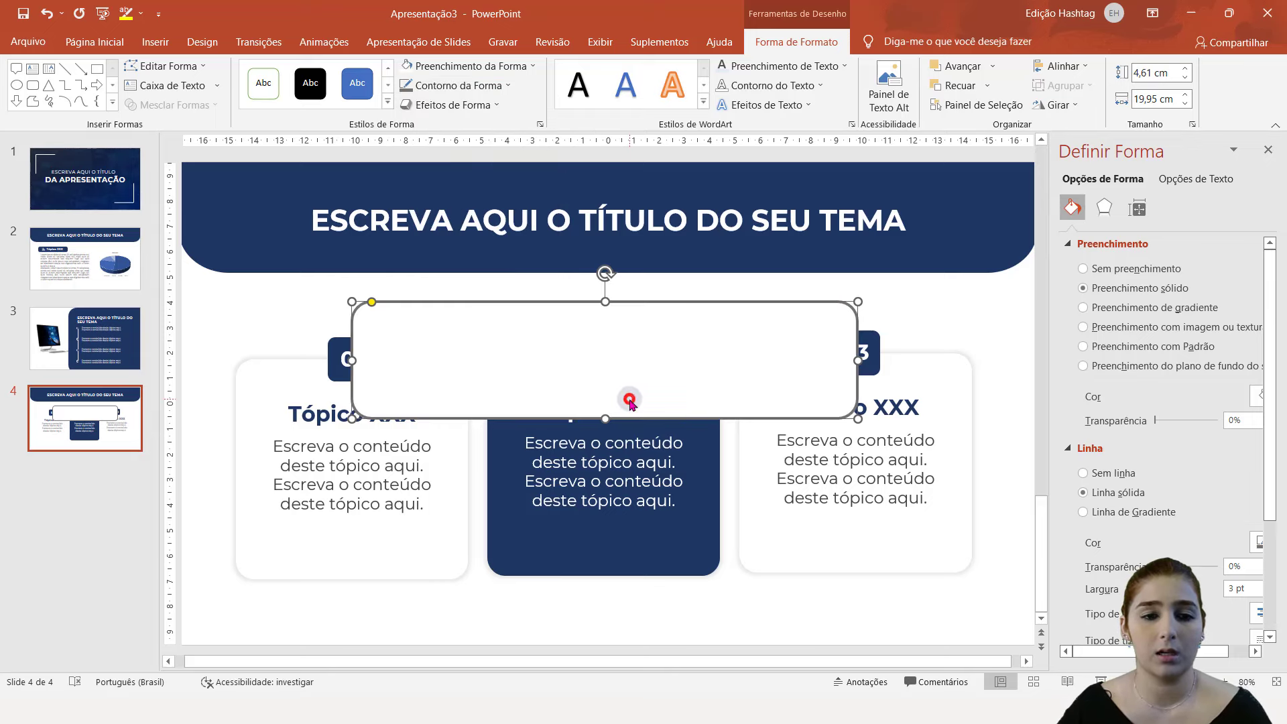
pyautogui.click(458, 85)
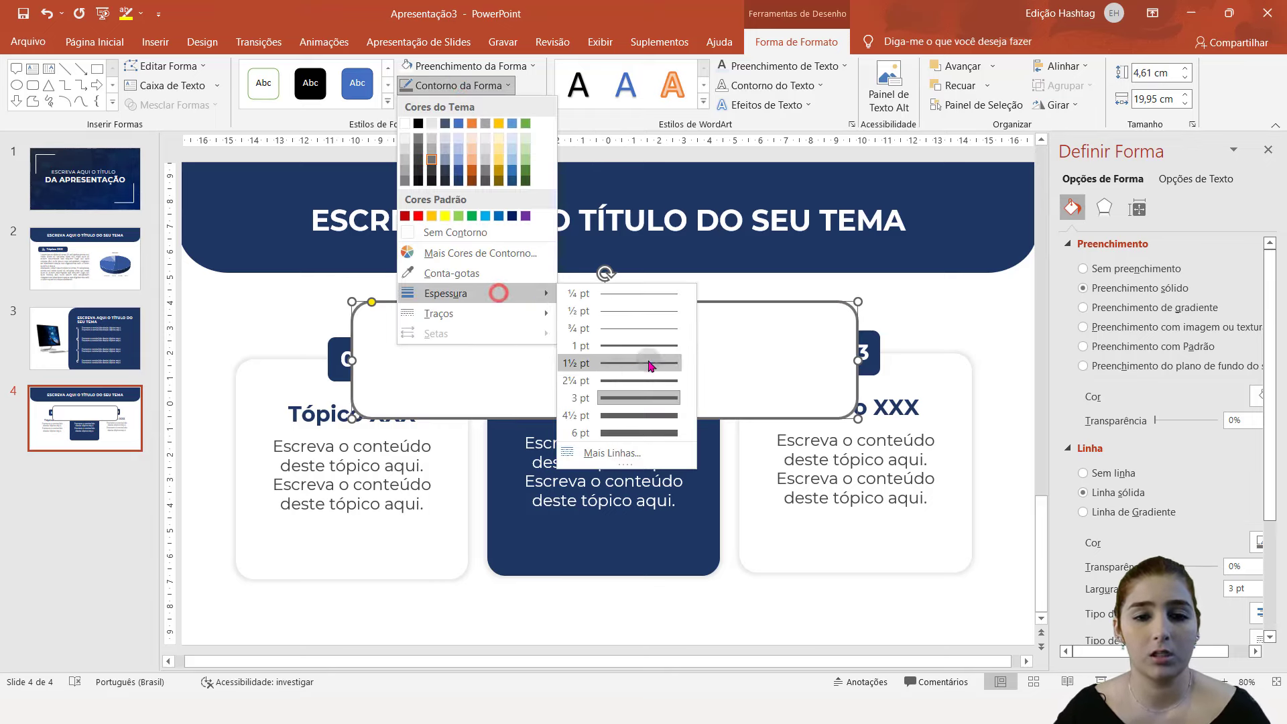
pyautogui.moveTo(445, 293)
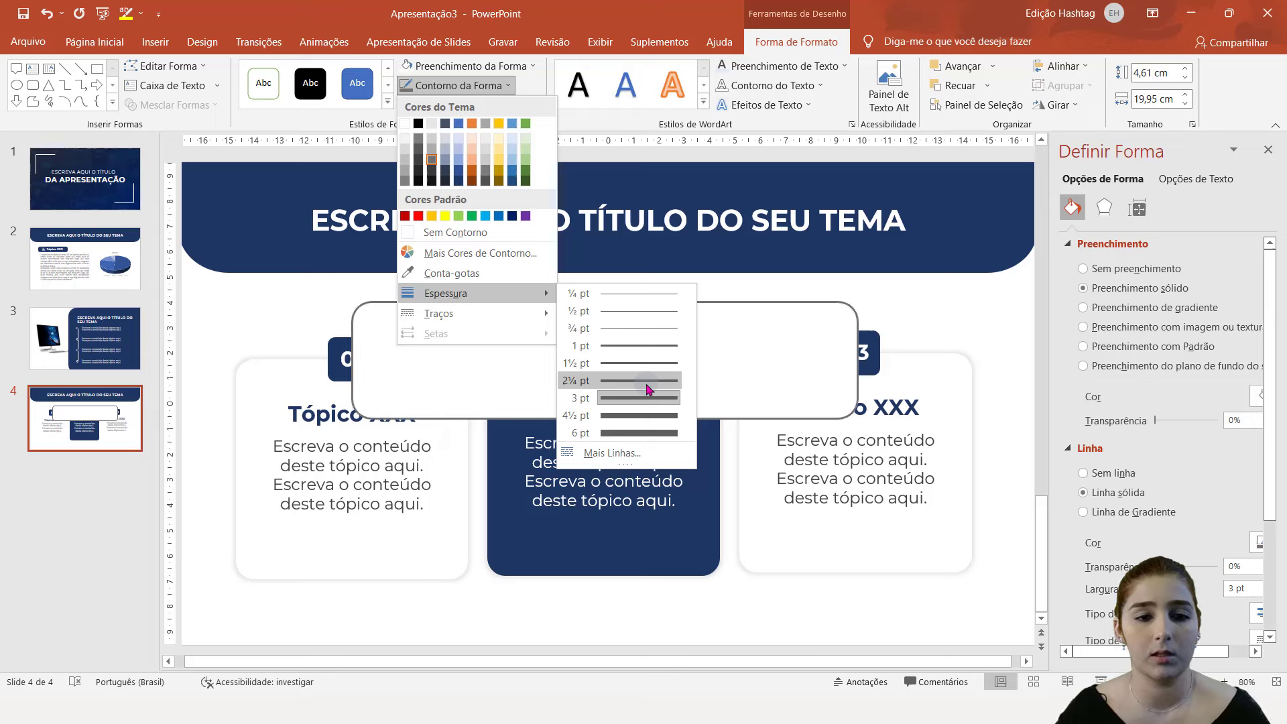
pyautogui.click(646, 383)
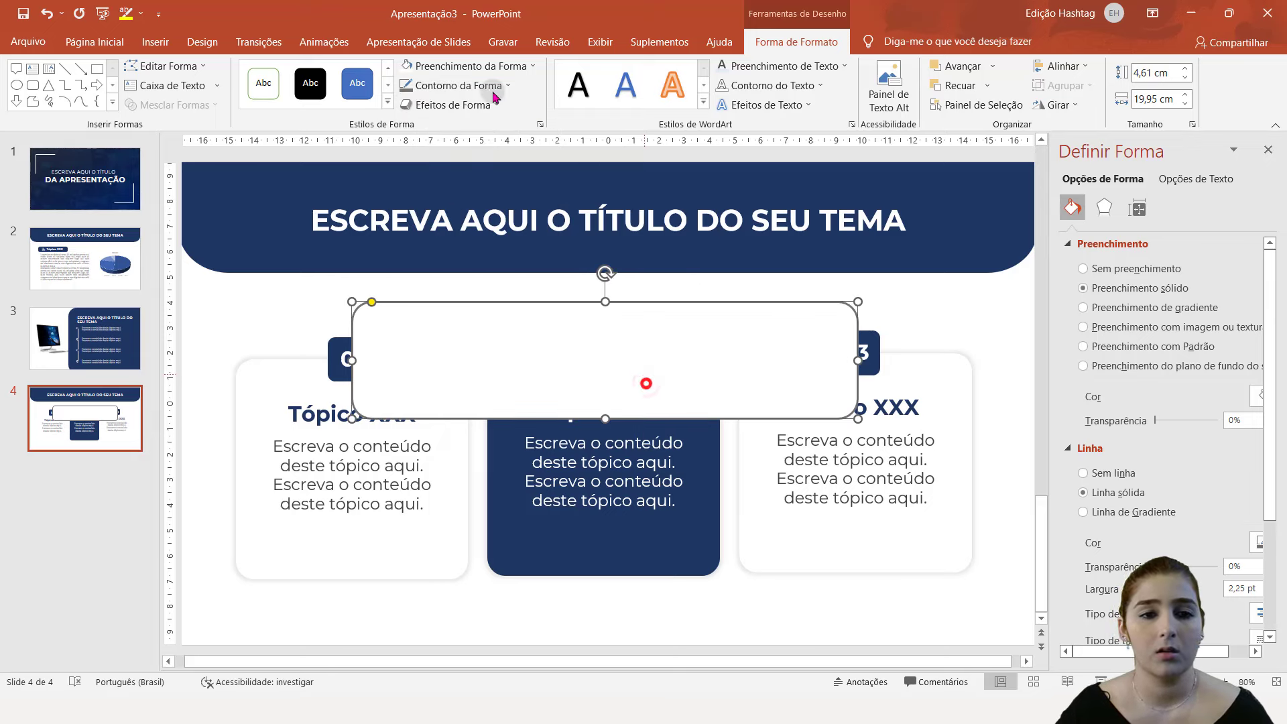
pyautogui.click(453, 86)
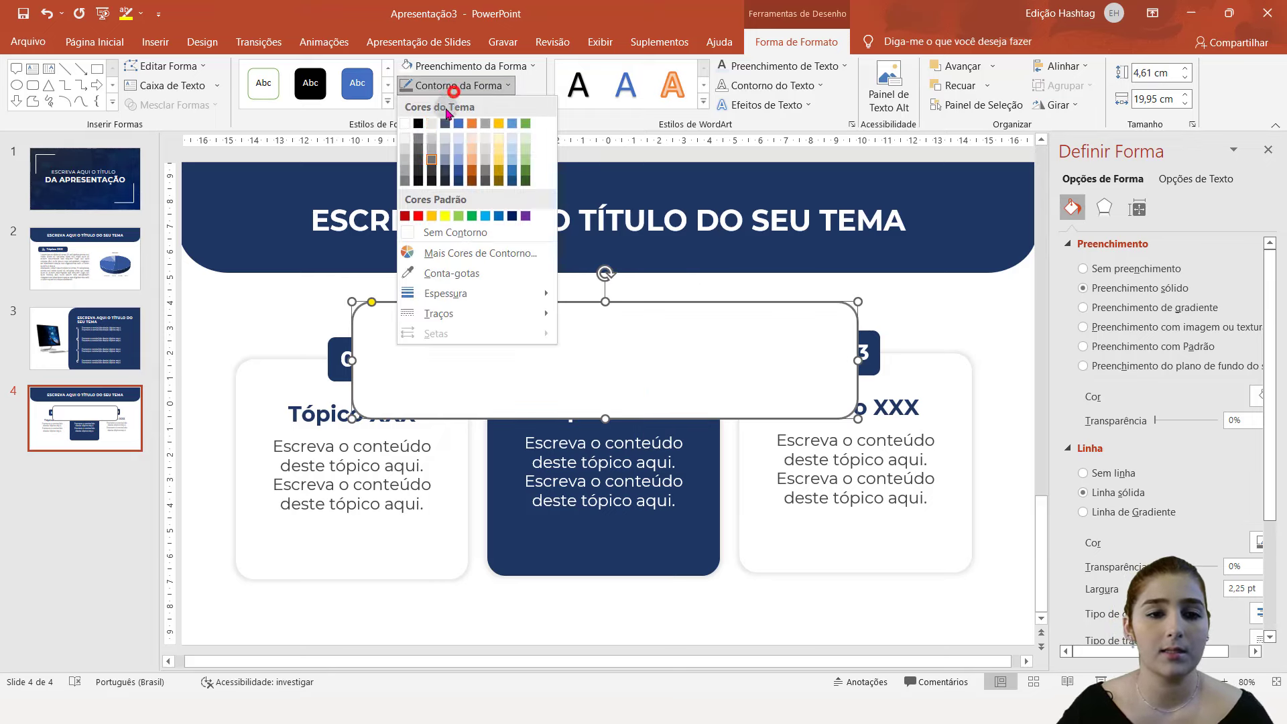
pyautogui.click(407, 161)
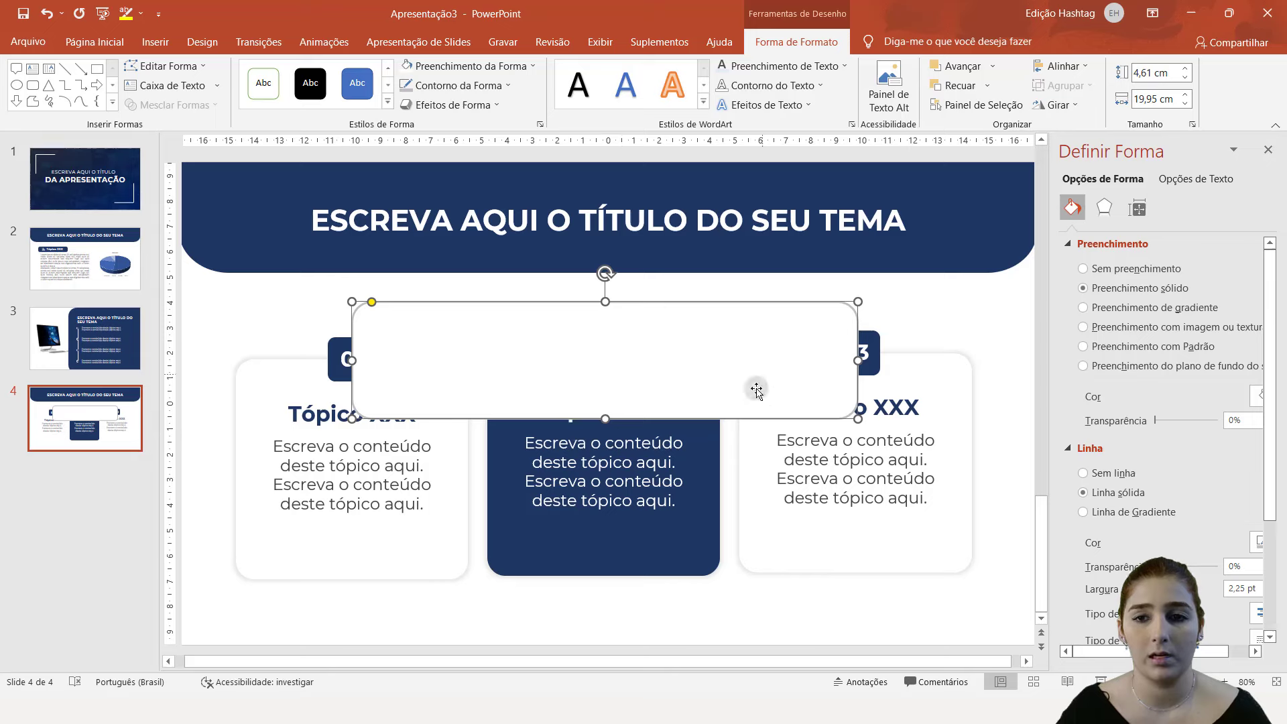
# - Send the outlined rectangle backward behind the topic cards
pyautogui.click(991, 89)
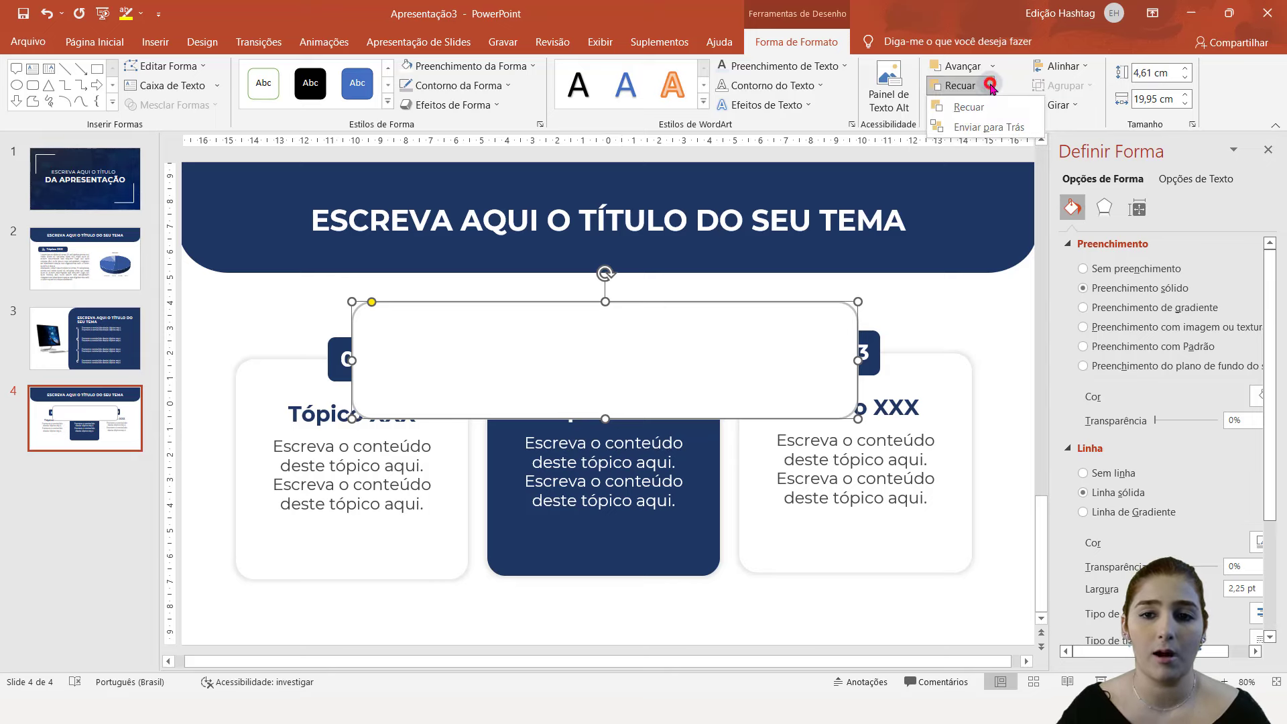
pyautogui.click(1005, 123)
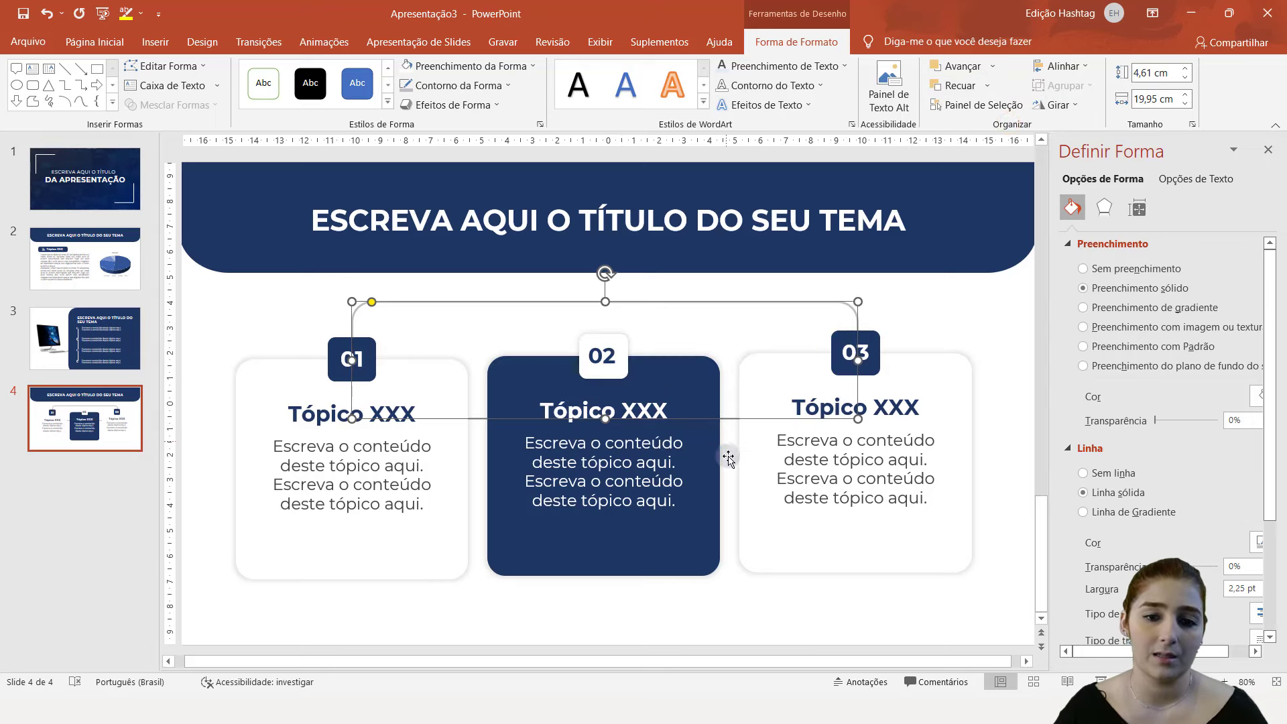
pyautogui.click(761, 634)
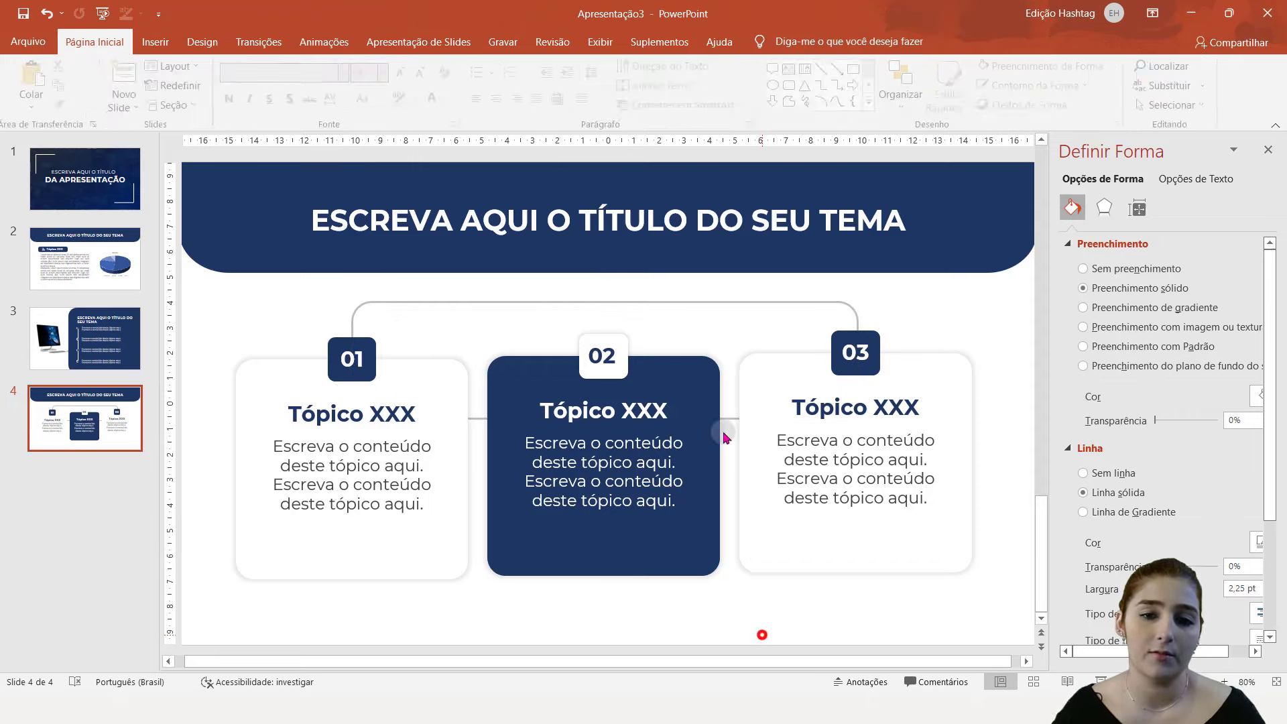
pyautogui.click(690, 302)
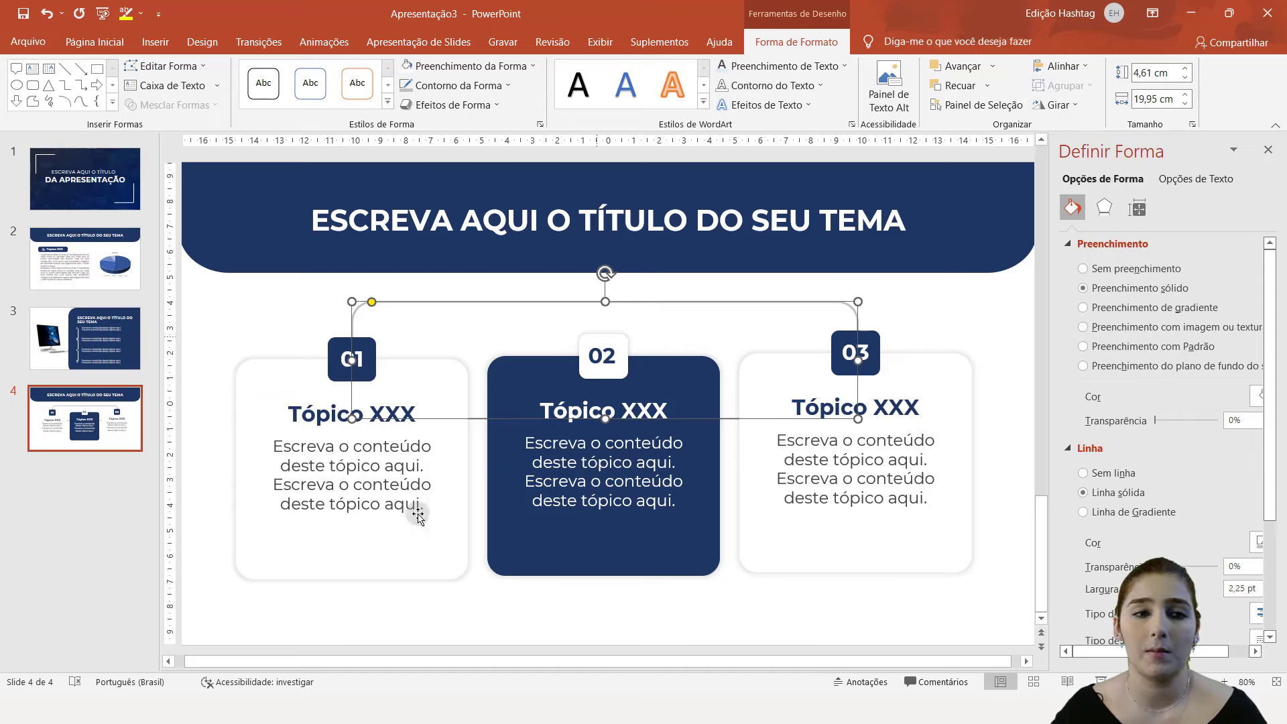
# - Add a large white rounded rectangle over all three cards and send it behind them
pyautogui.click(32, 85)
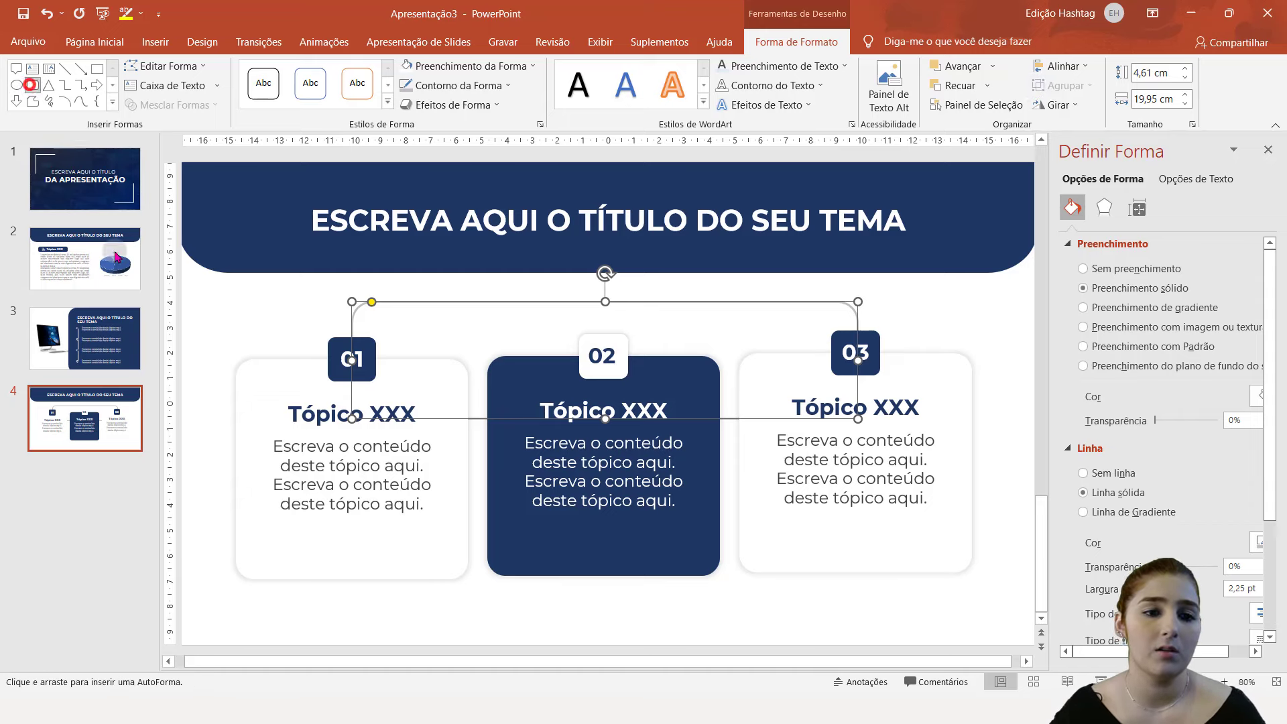
pyautogui.moveTo(266, 344)
pyautogui.mouseDown()
pyautogui.moveTo(1006, 607)
pyautogui.moveTo(922, 573)
pyautogui.mouseUp()
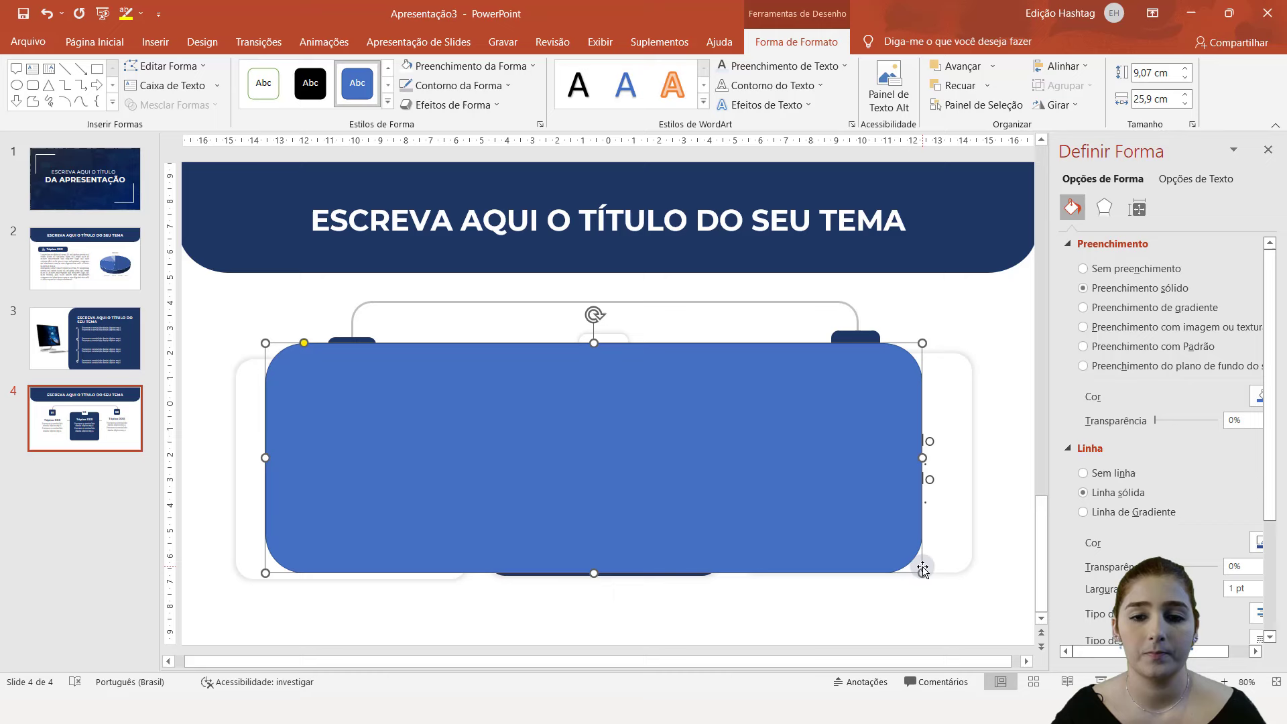
pyautogui.click(458, 85)
pyautogui.press('Escape')
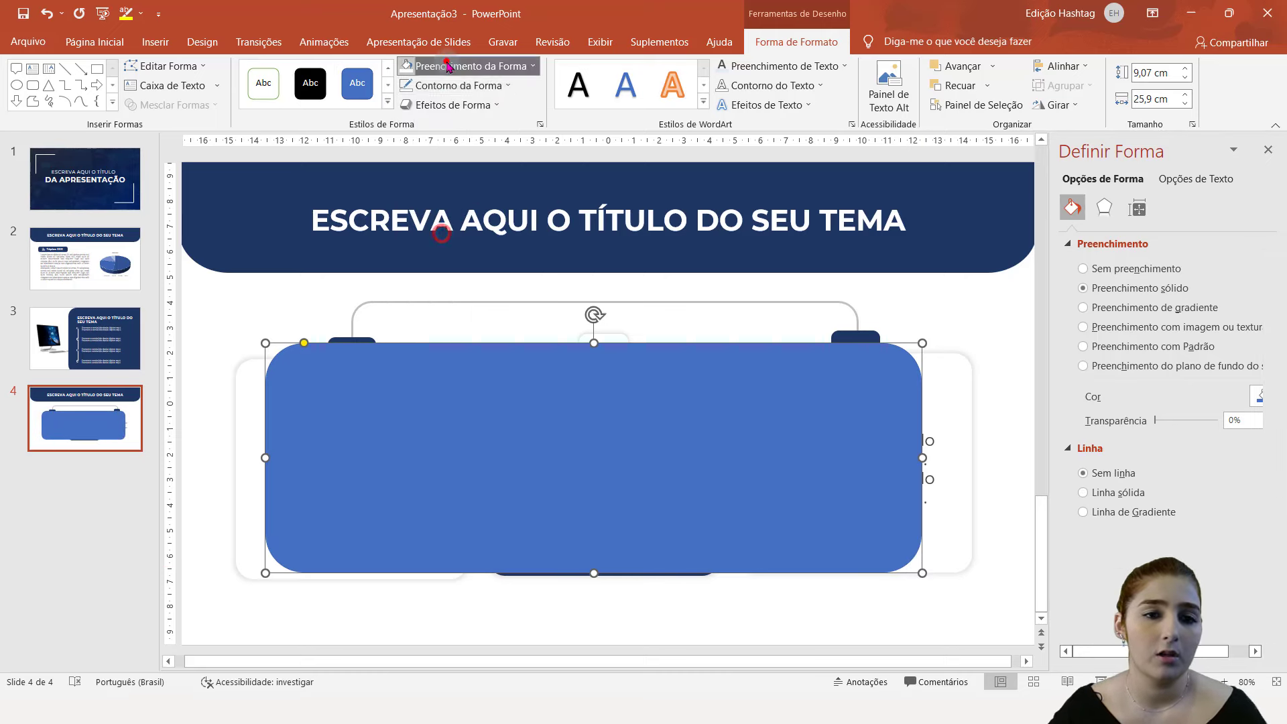
pyautogui.click(447, 65)
pyautogui.click(404, 104)
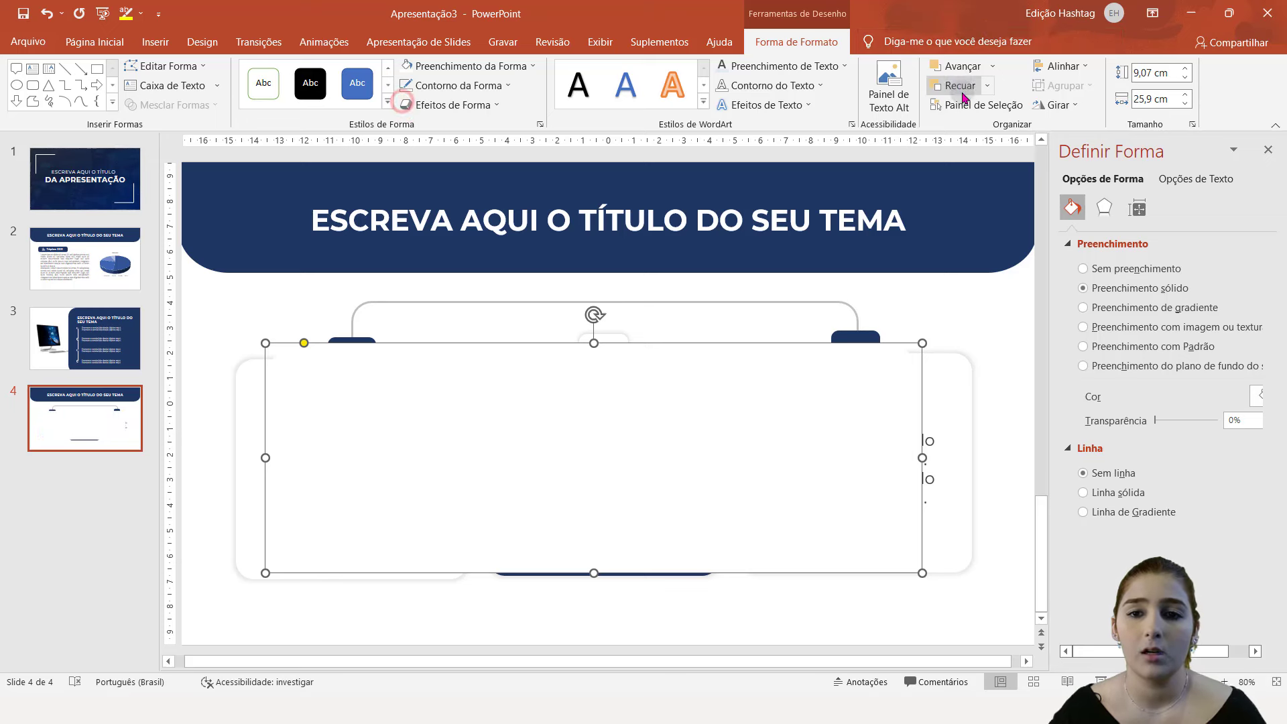
pyautogui.click(992, 65)
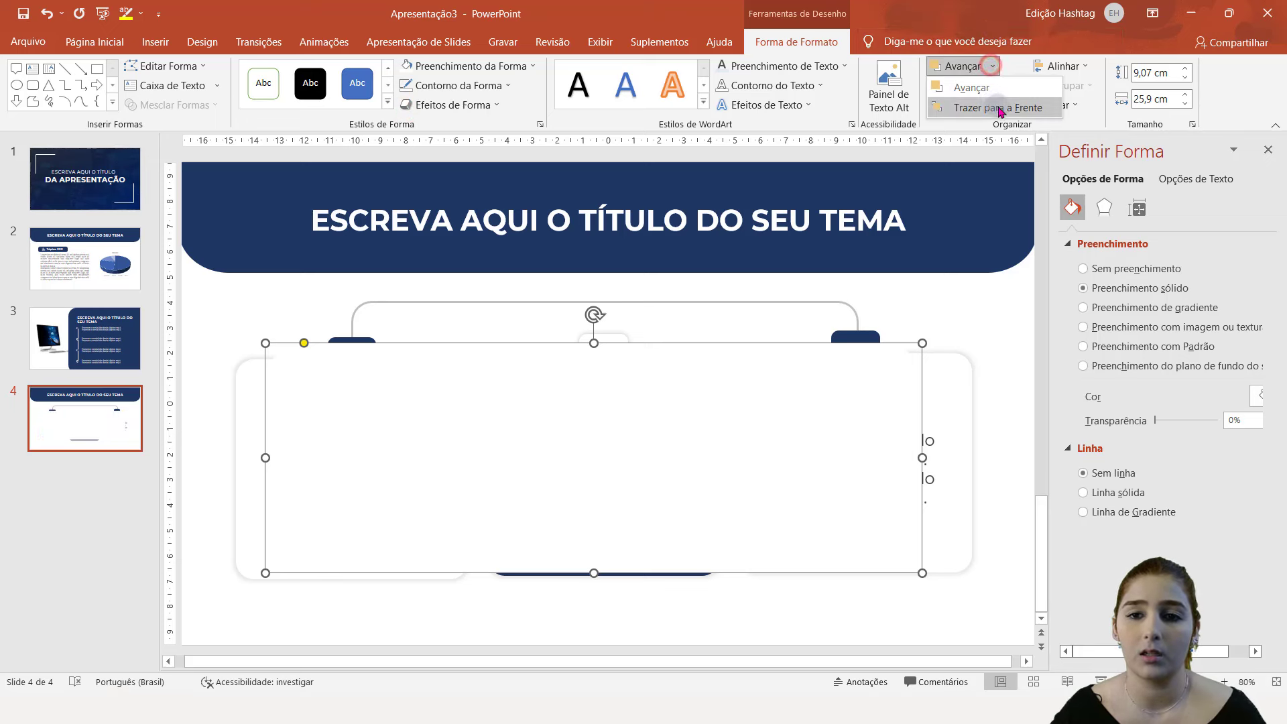
pyautogui.click(992, 85)
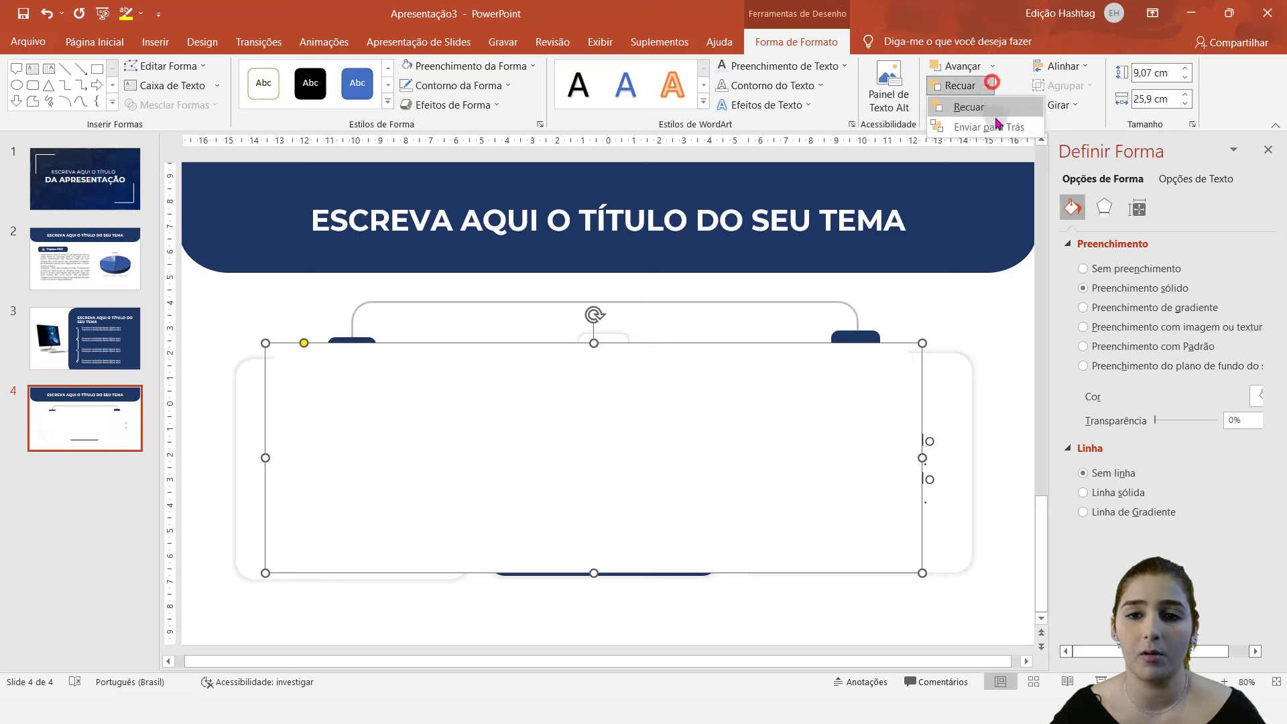
pyautogui.click(997, 124)
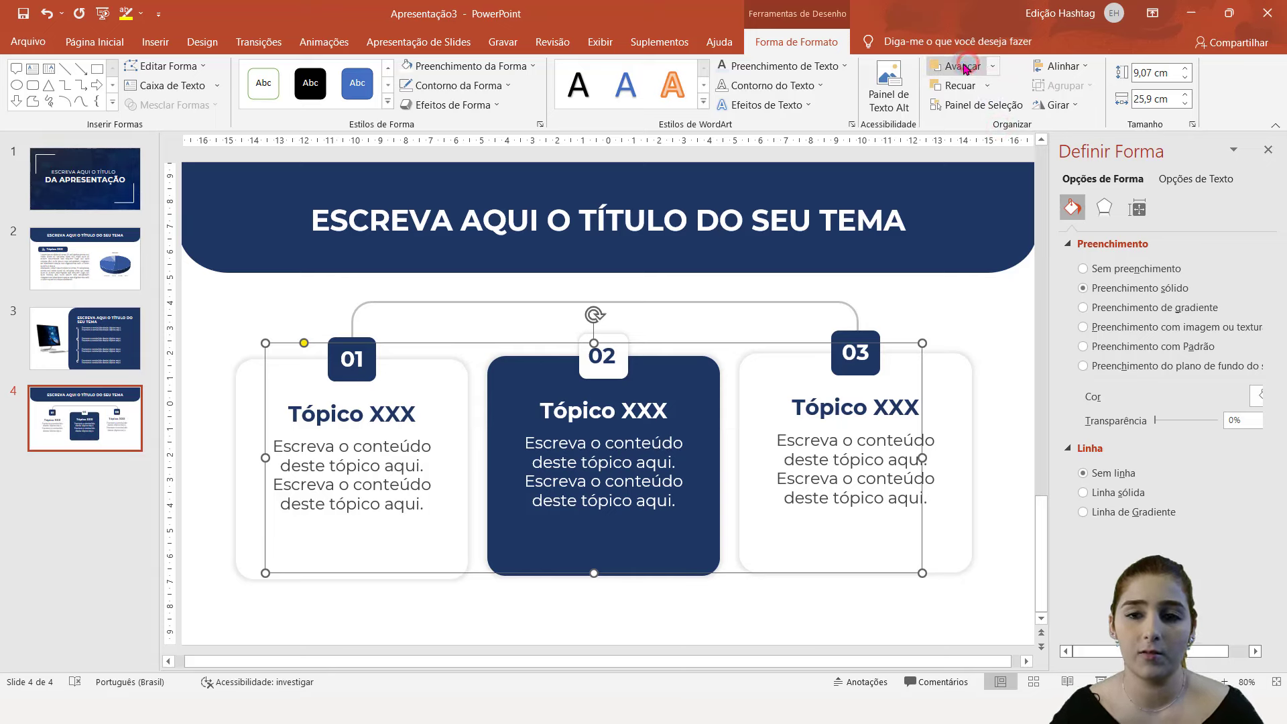
pyautogui.click(969, 327)
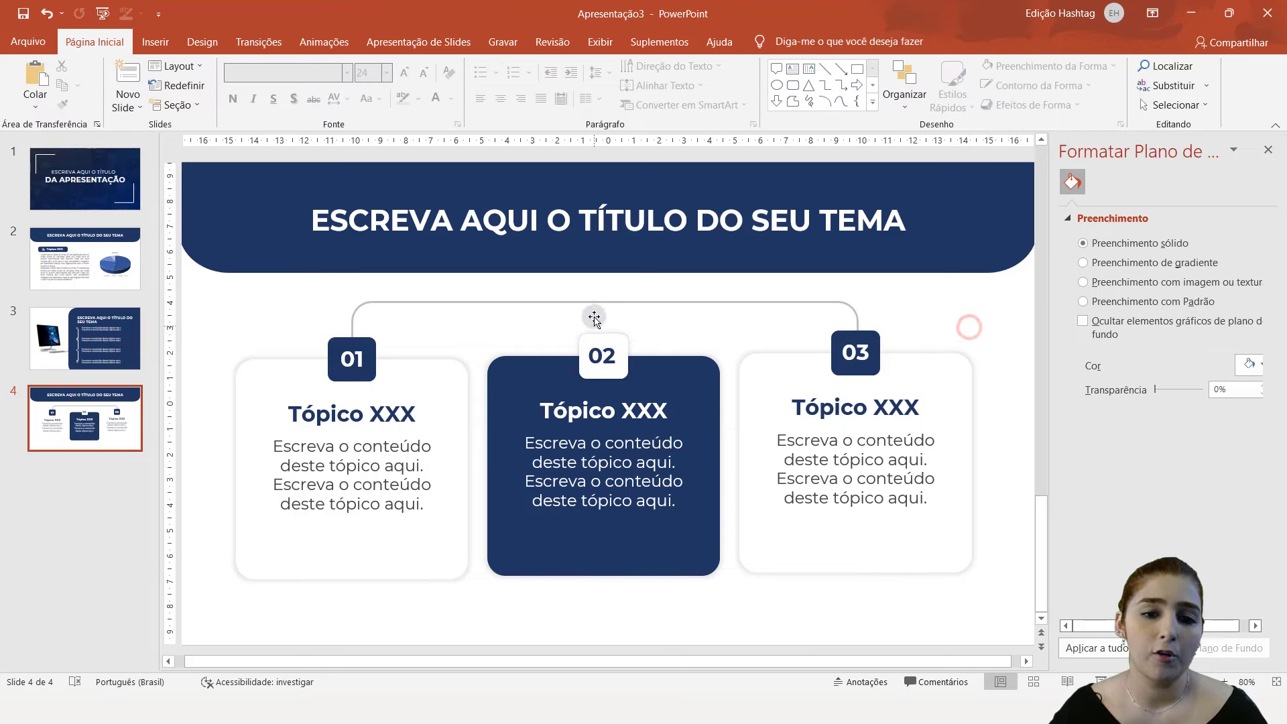
# - Draw a grey 2¼ pt vertical line from the bracket's middle down to the 02 box
pyautogui.click(824, 71)
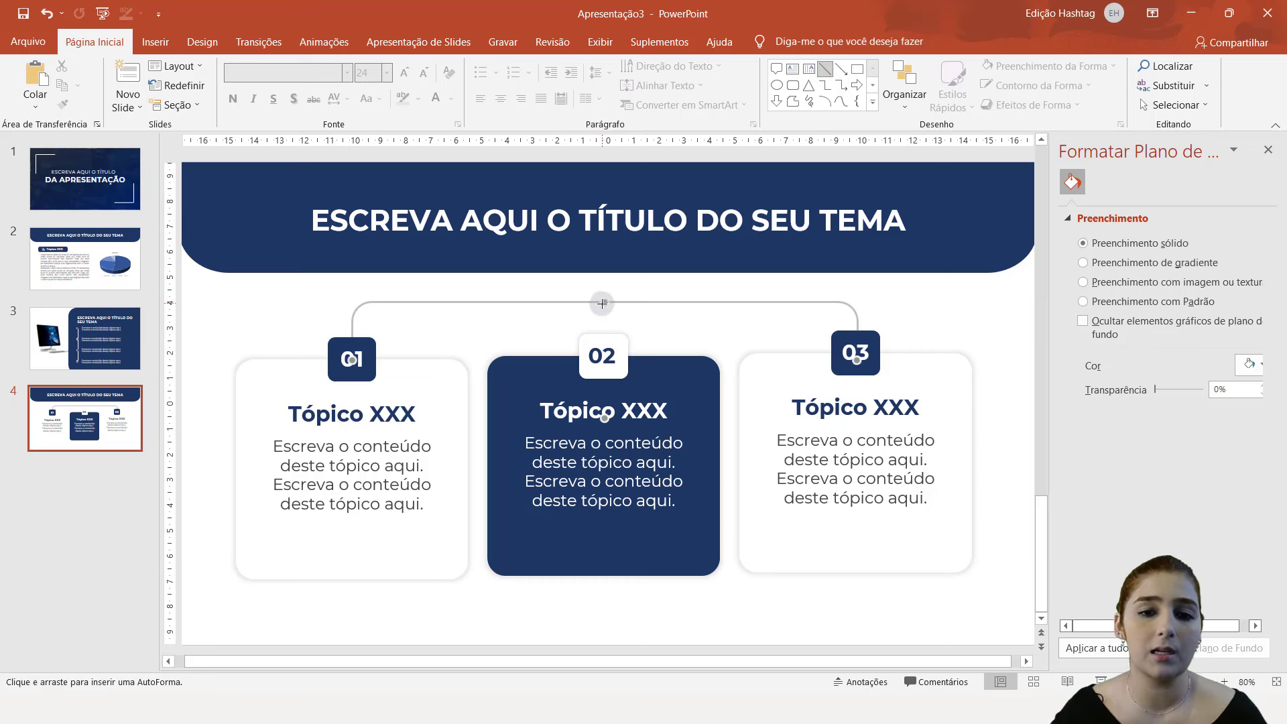
pyautogui.moveTo(604, 302); pyautogui.dragTo(605, 349)
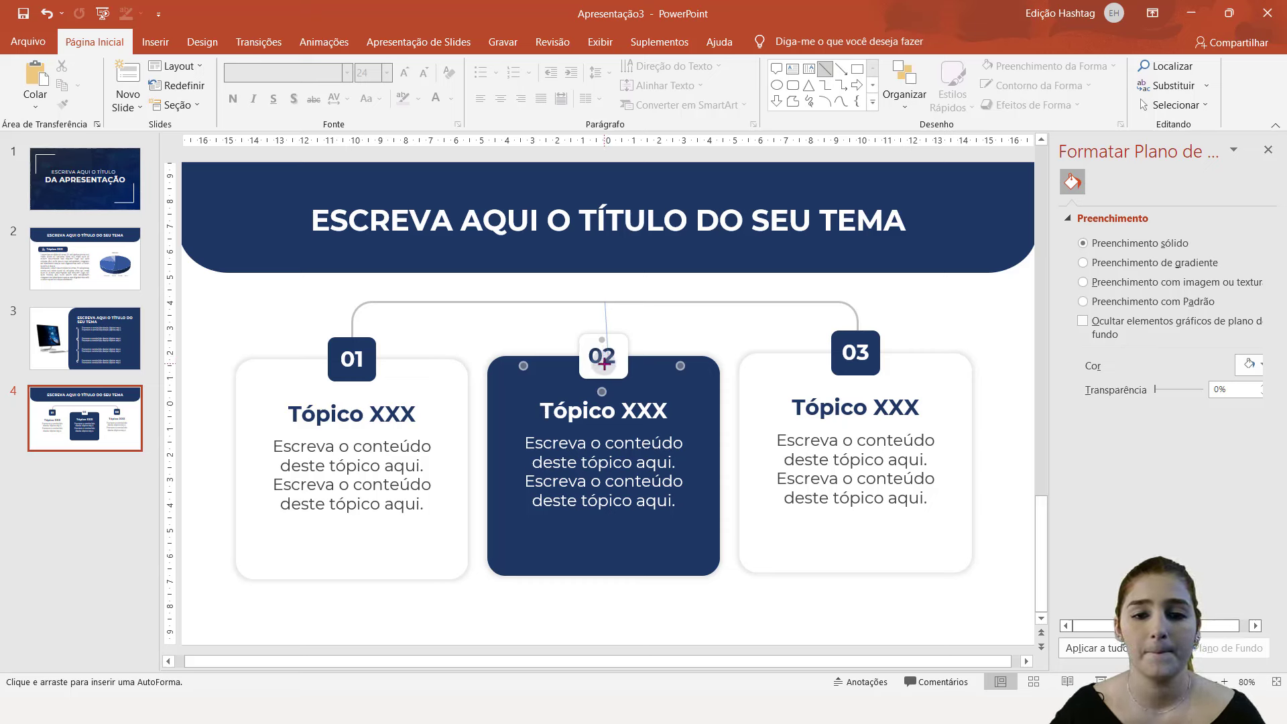
pyautogui.moveTo(604, 363); pyautogui.dragTo(603, 358)
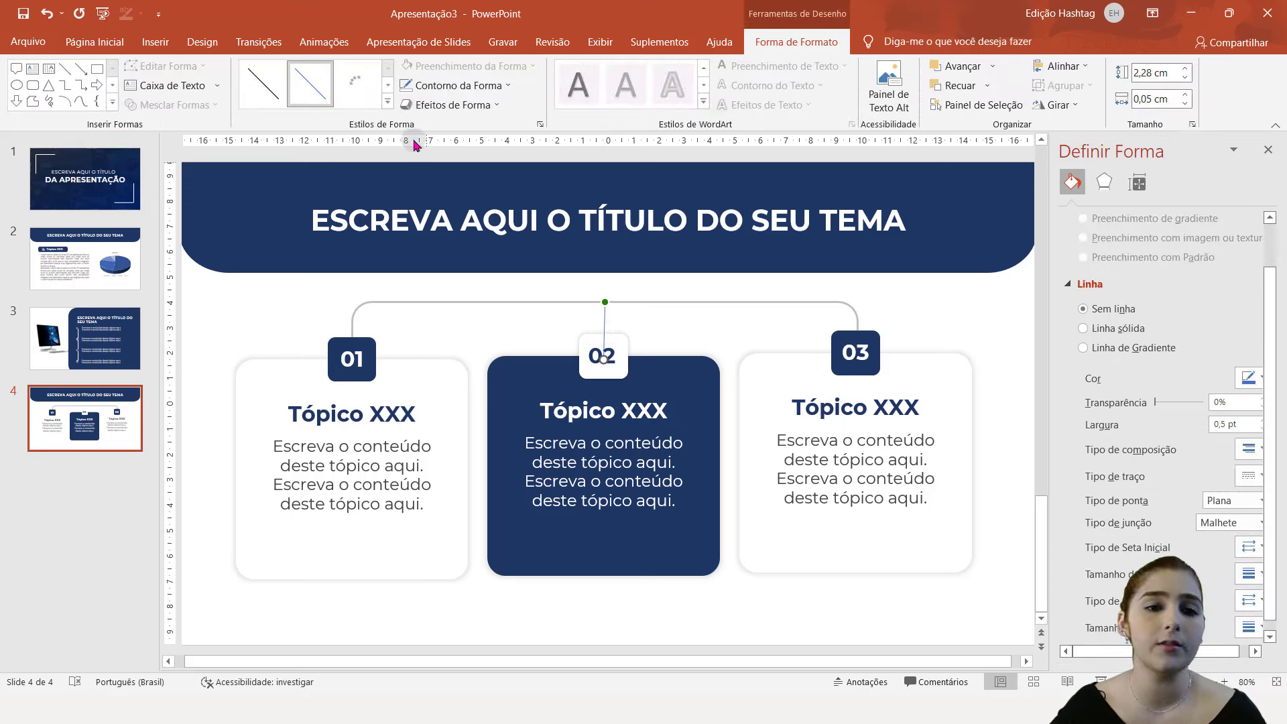
pyautogui.click(445, 86)
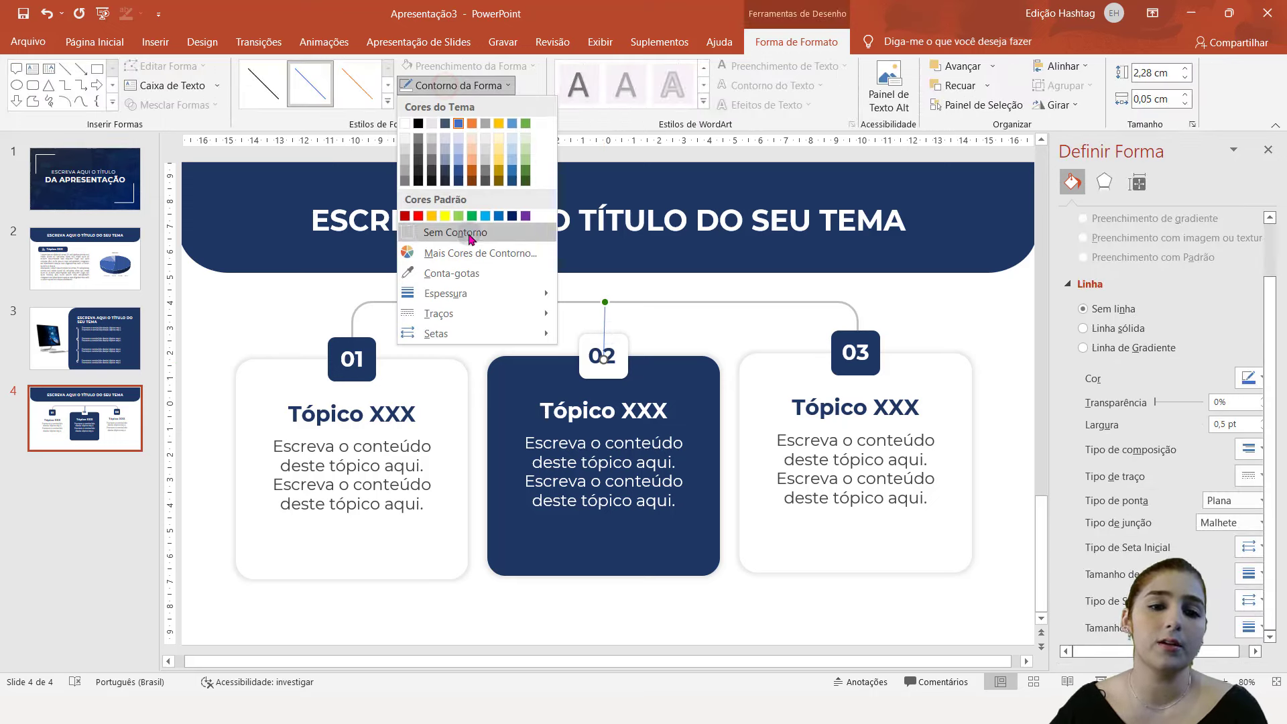
pyautogui.click(406, 164)
pyautogui.click(454, 95)
pyautogui.moveTo(445, 292)
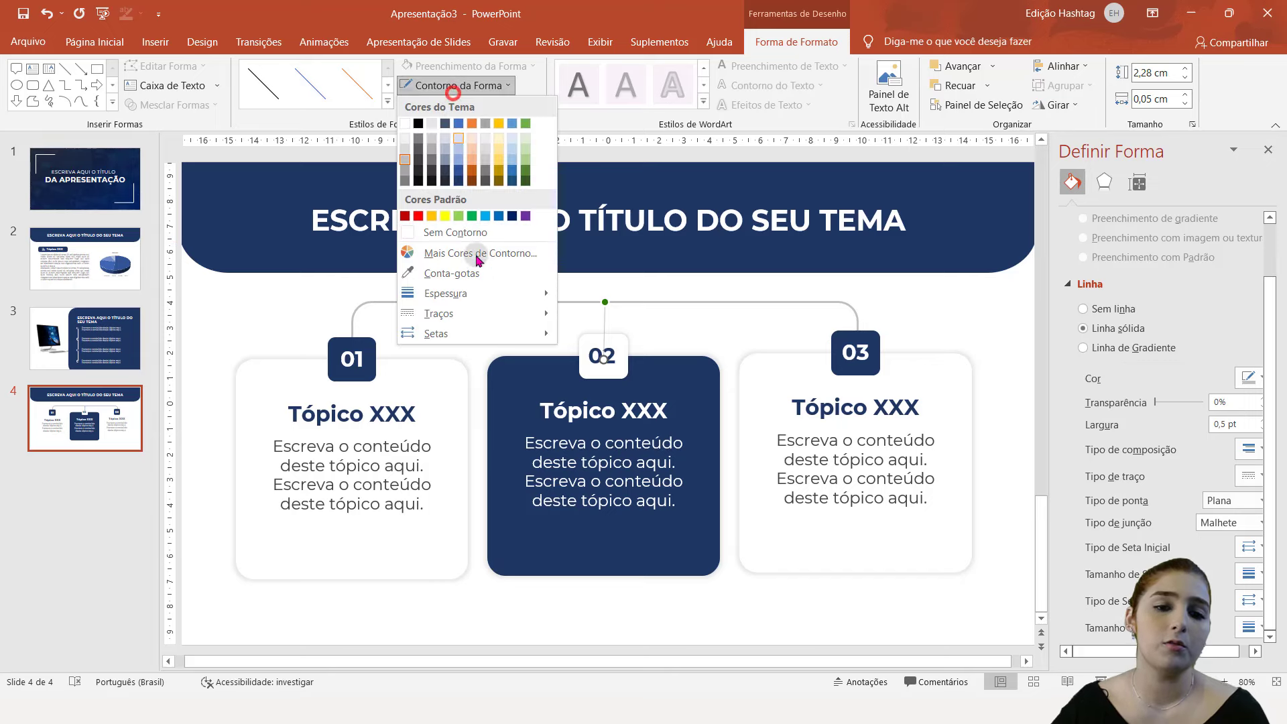
pyautogui.click(623, 382)
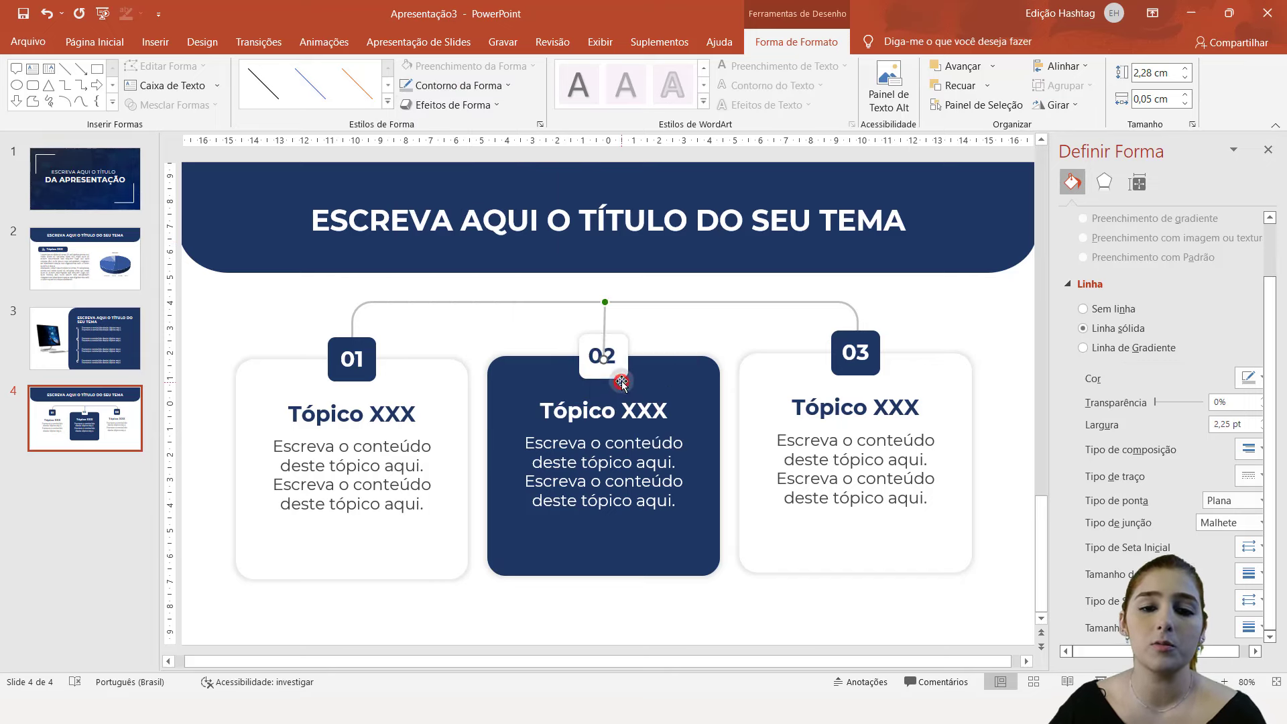
# - Send the connector behind the 02 badge and attach its ends to the 02 box and bracket
pyautogui.click(968, 85)
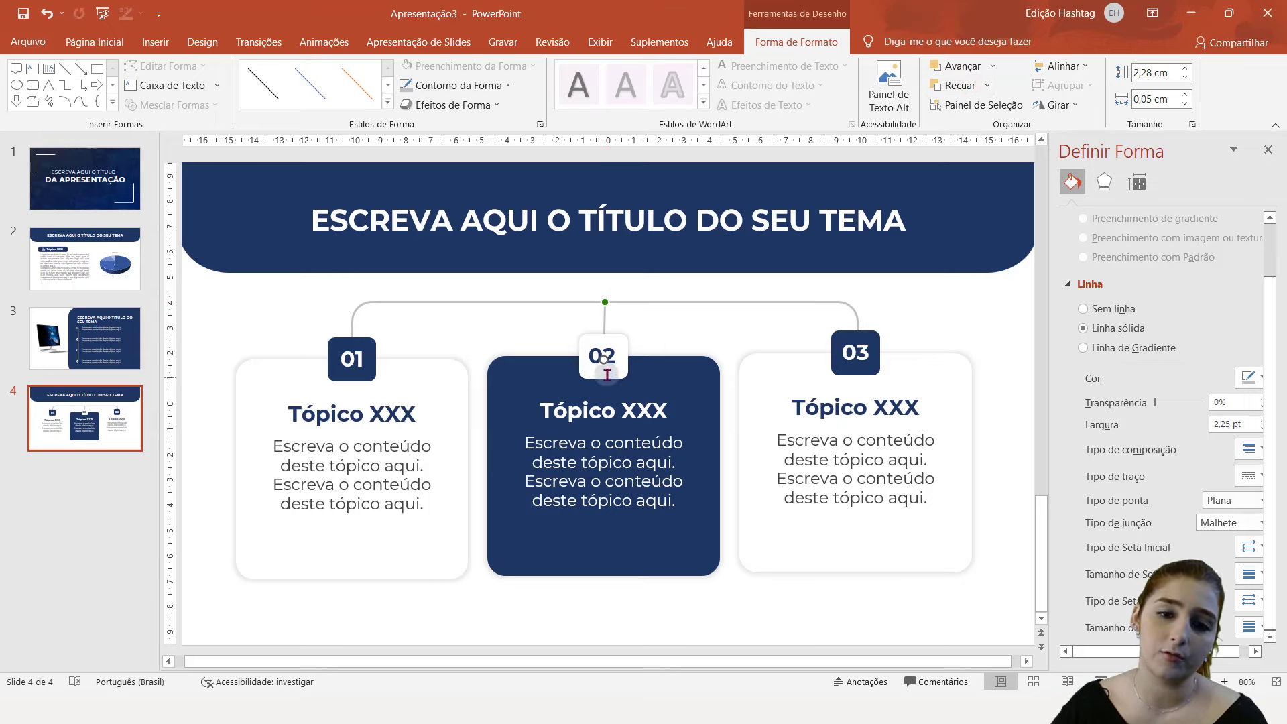
pyautogui.moveTo(601, 360); pyautogui.dragTo(606, 363)
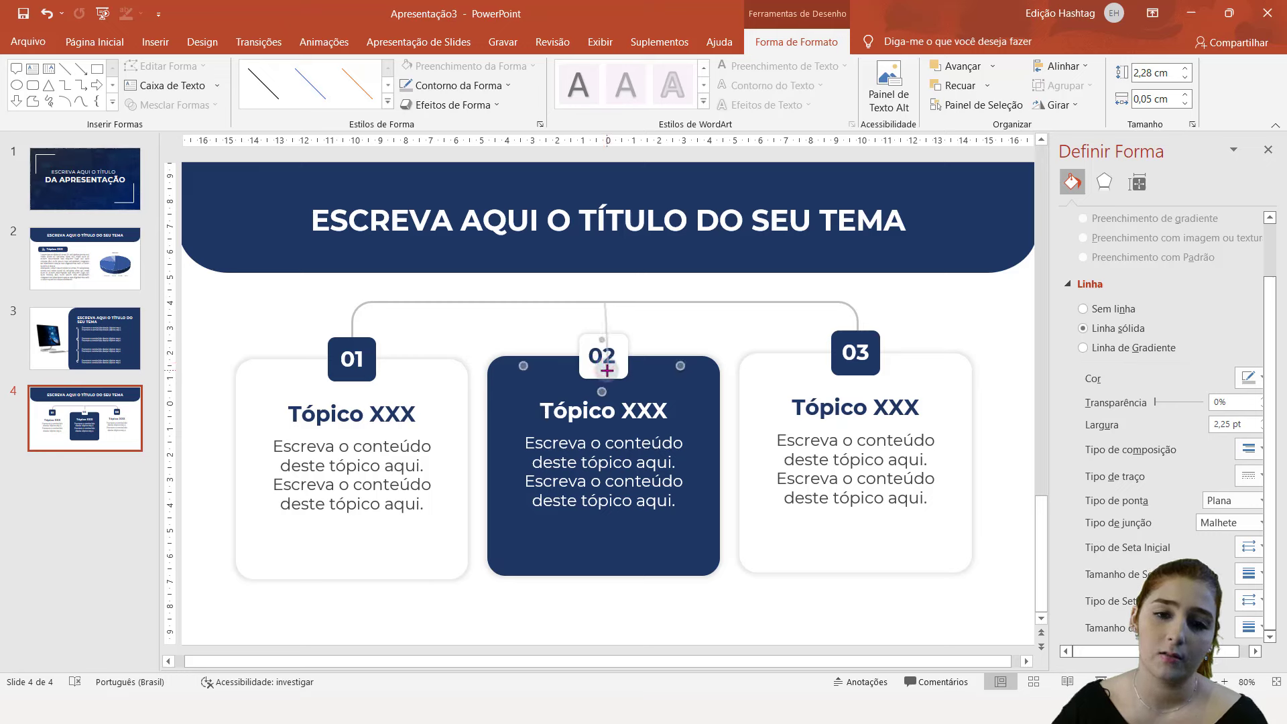
pyautogui.moveTo(606, 370); pyautogui.dragTo(604, 371)
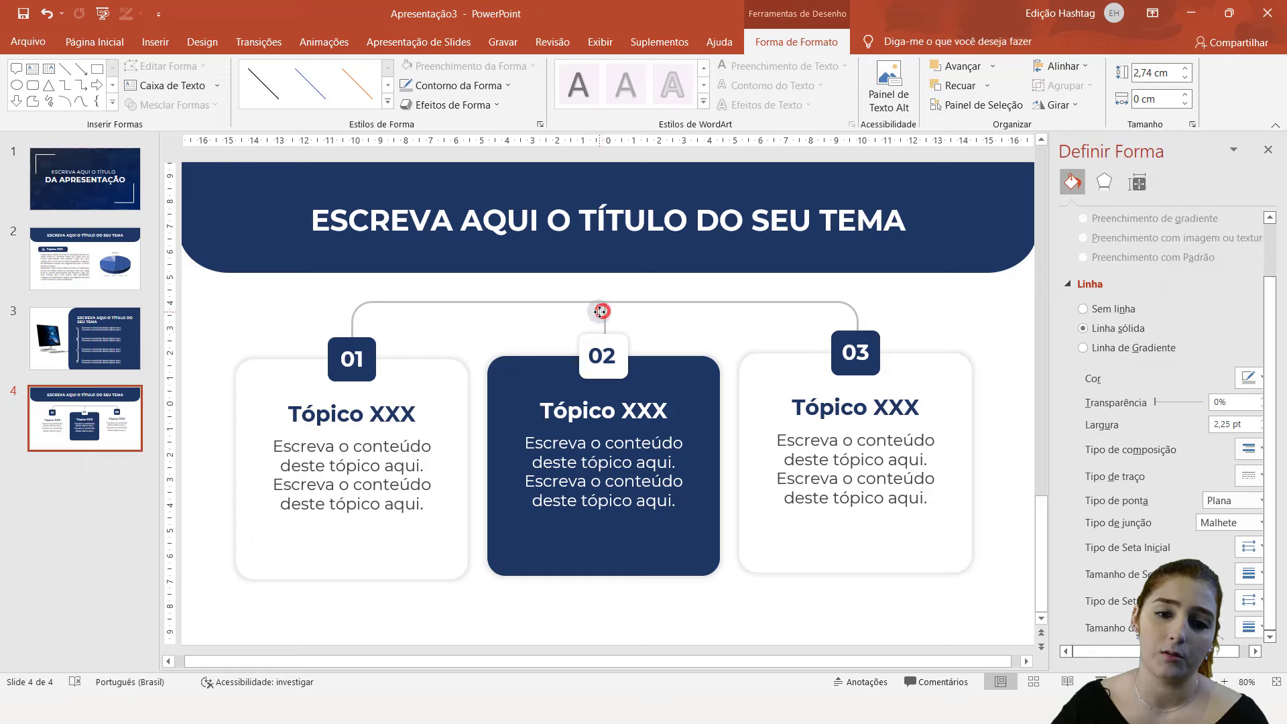
pyautogui.moveTo(602, 311); pyautogui.dragTo(604, 303)
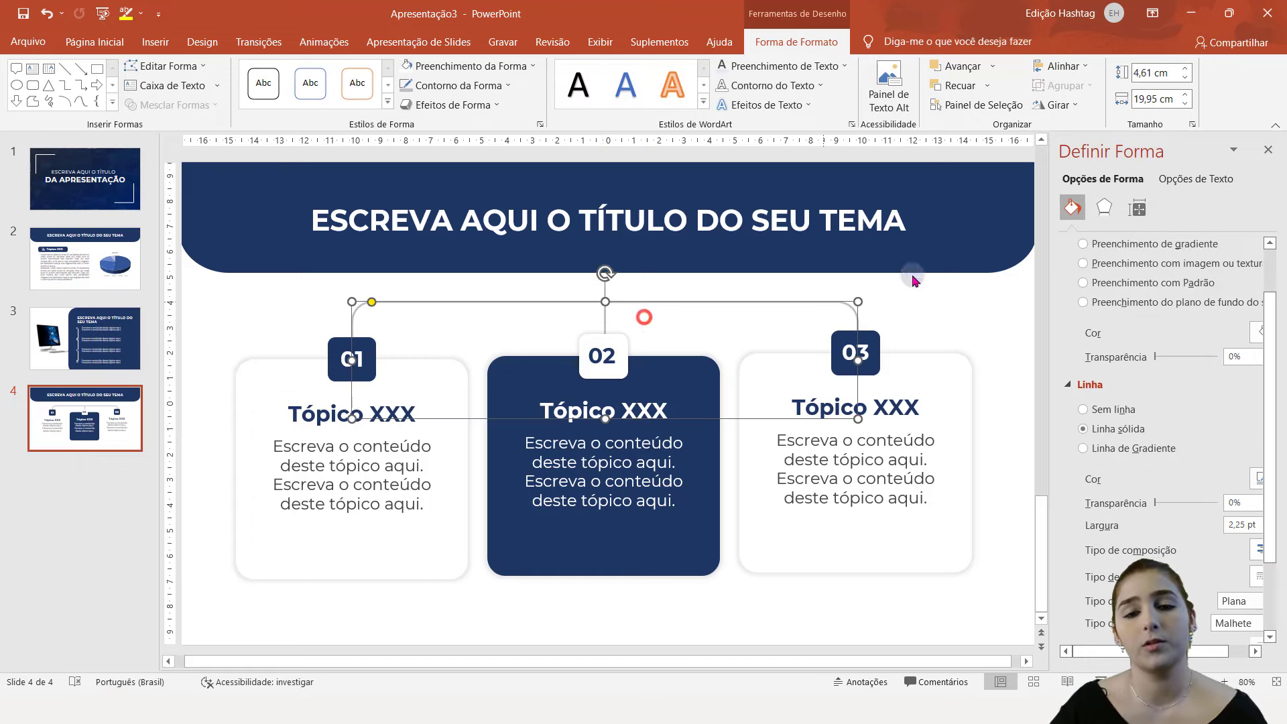
pyautogui.click(960, 307)
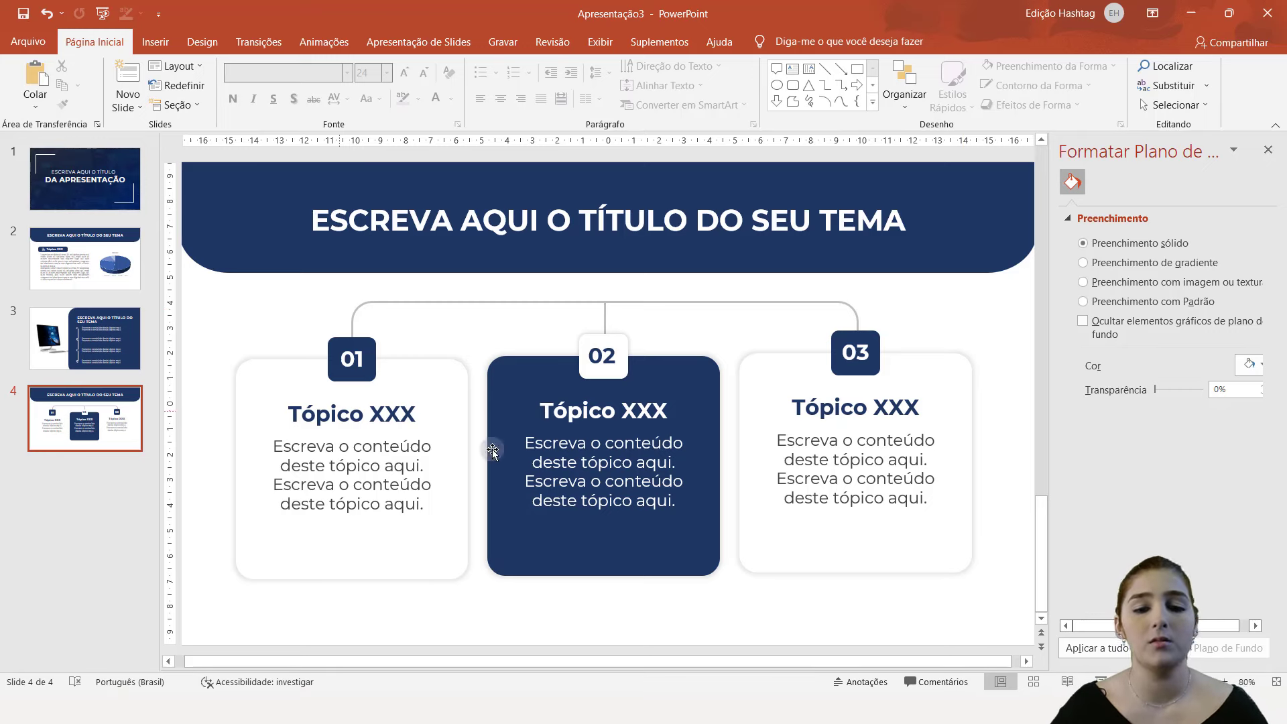
# - Add a blank slide as slide 5 after slide 4
pyautogui.click(91, 426)
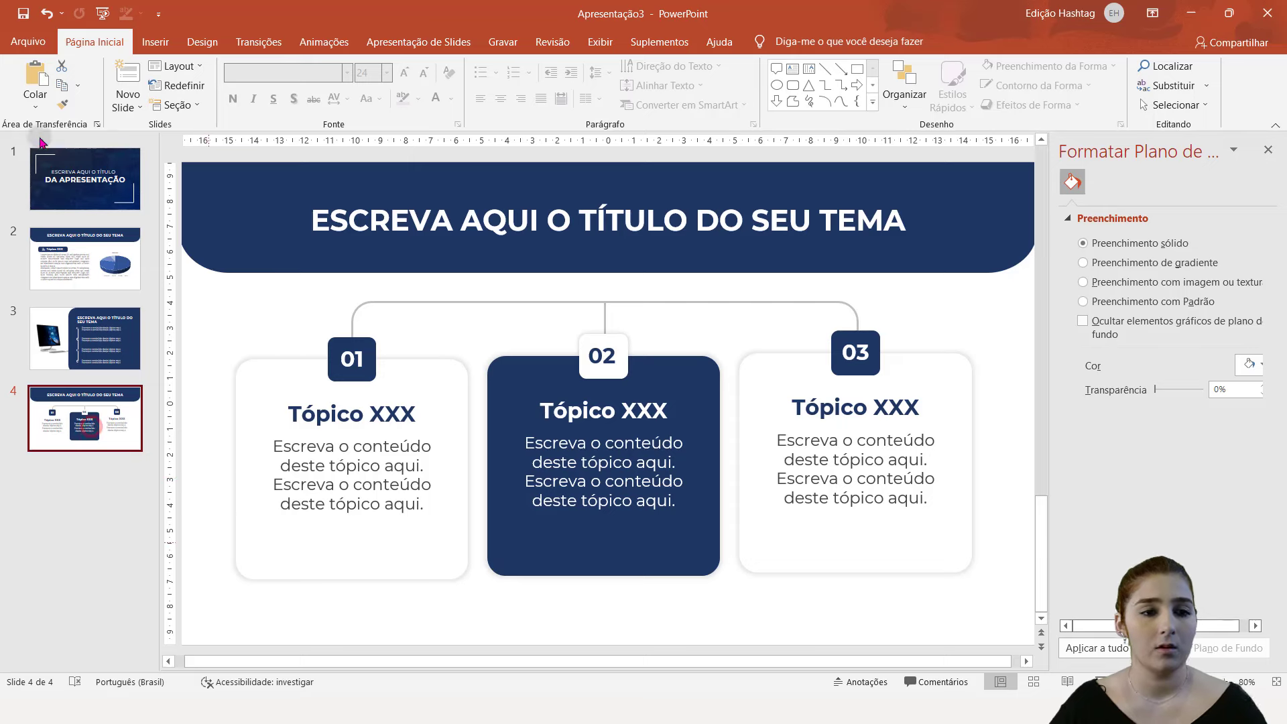
pyautogui.click(128, 101)
pyautogui.click(160, 314)
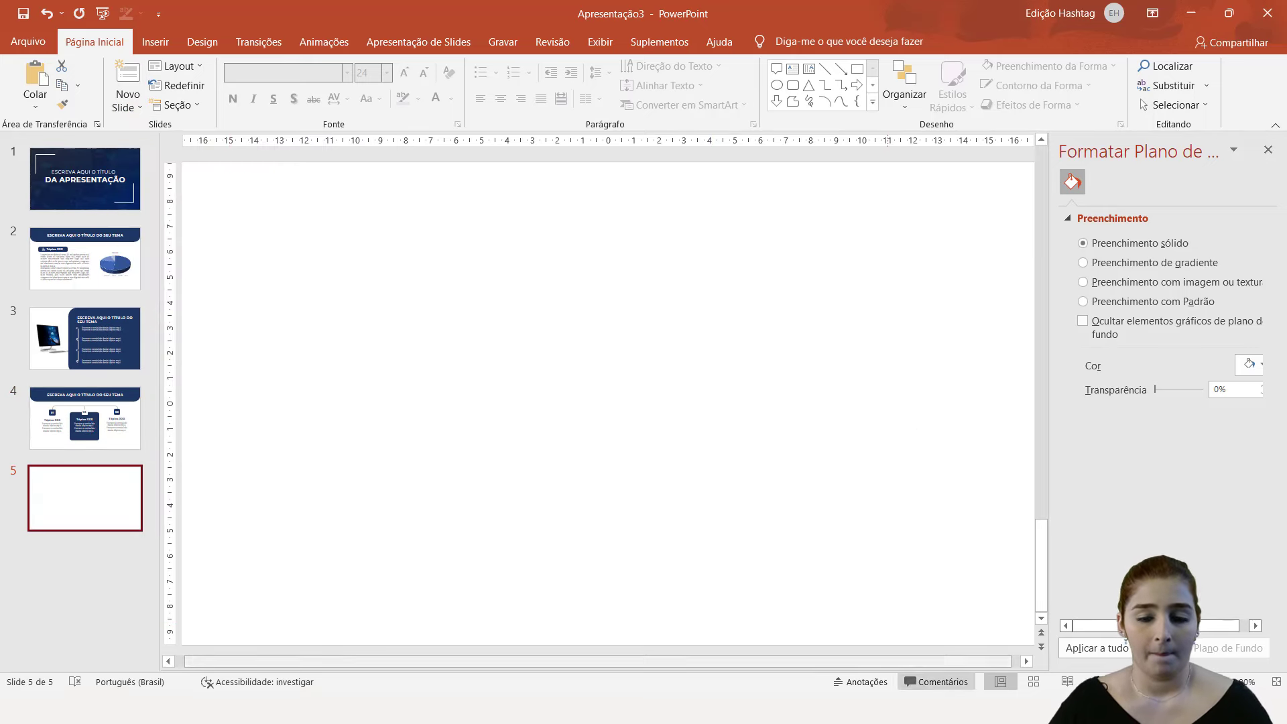
# - Compare against the Gabarito reference deck, then select slide 3's navy rounded panel
pyautogui.click(553, 630)
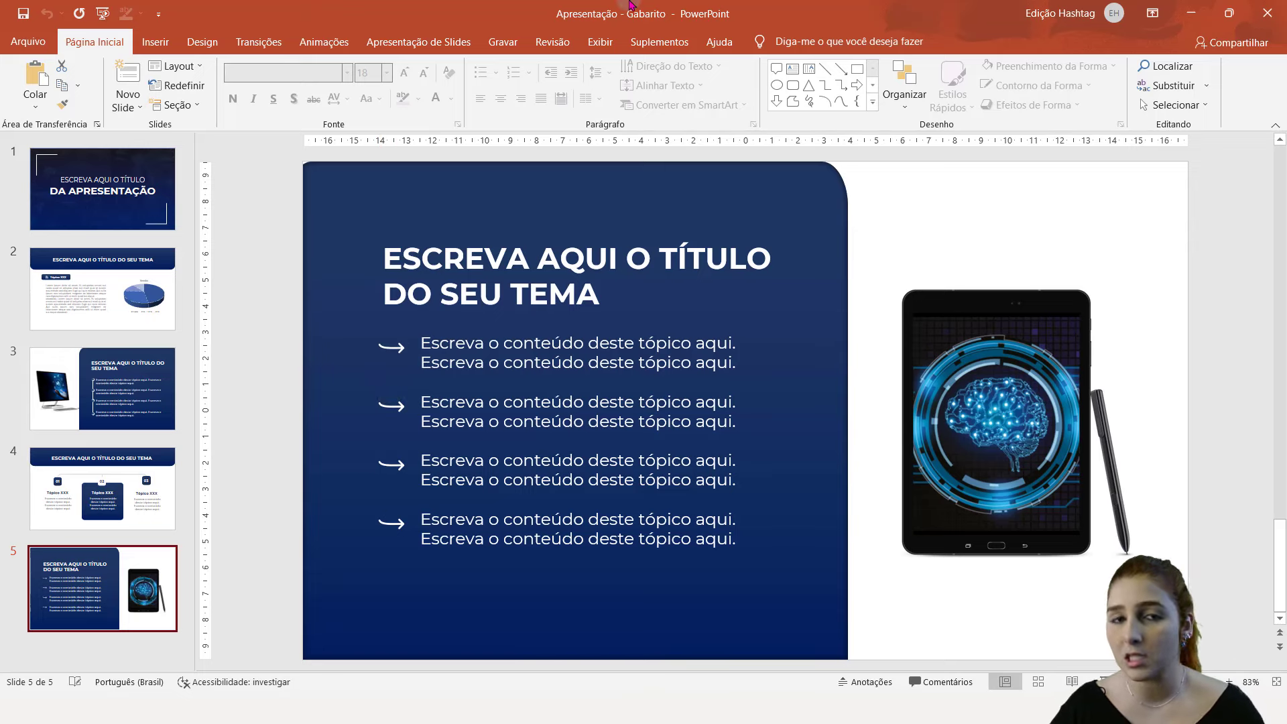
pyautogui.moveTo(644, 703)
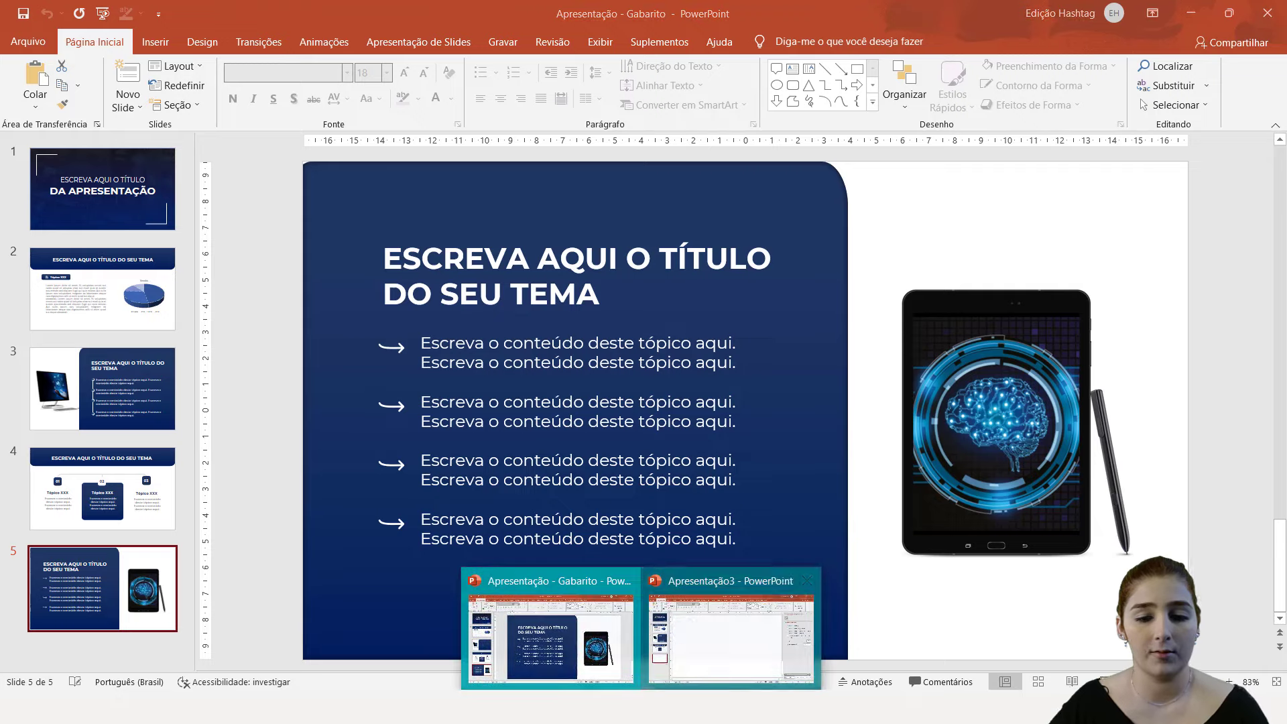
pyautogui.click(683, 628)
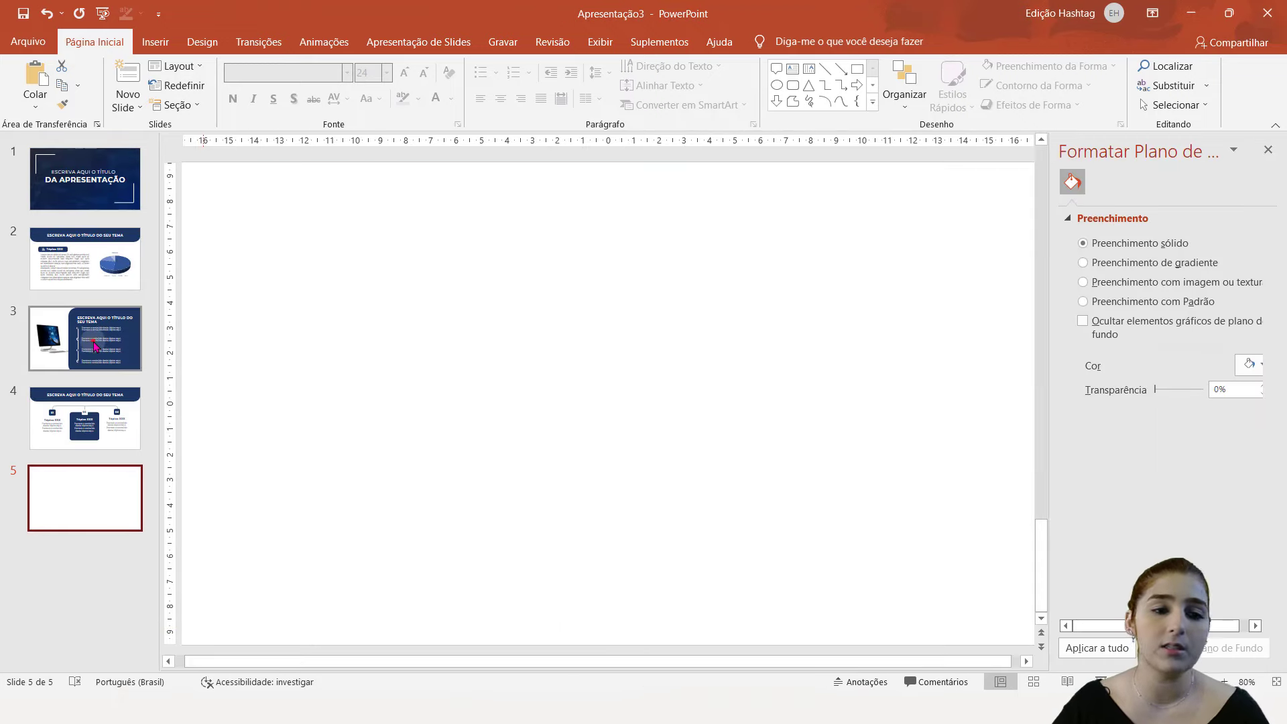
pyautogui.click(70, 362)
pyautogui.click(569, 194)
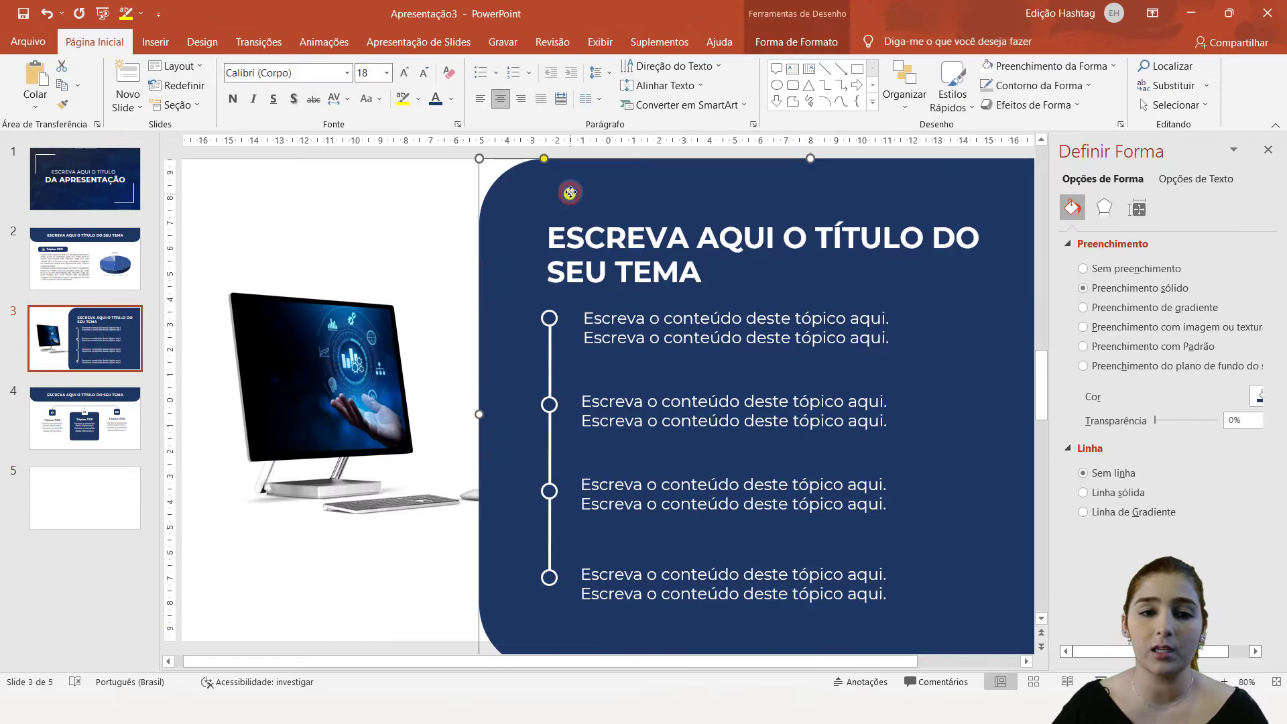
# - Apply a preset outer shadow to slide 3's navy panel with 80% transparency
pyautogui.rightClick(569, 193)
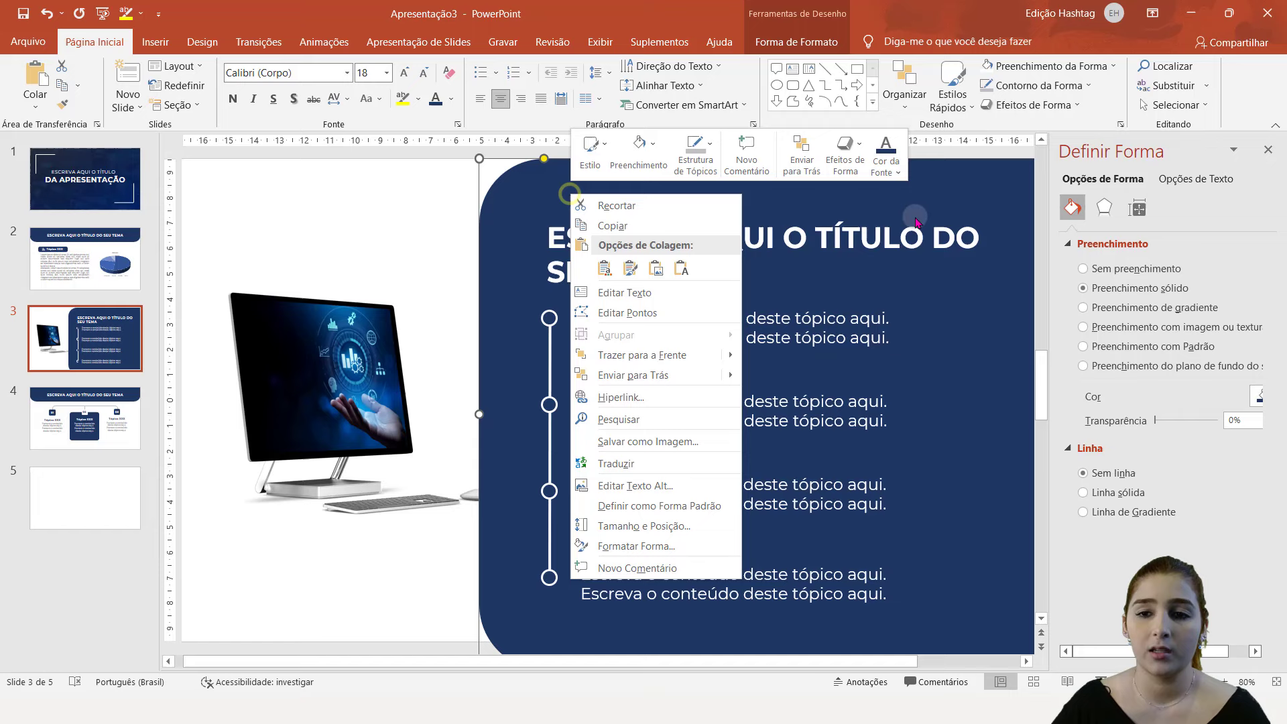
pyautogui.click(520, 287)
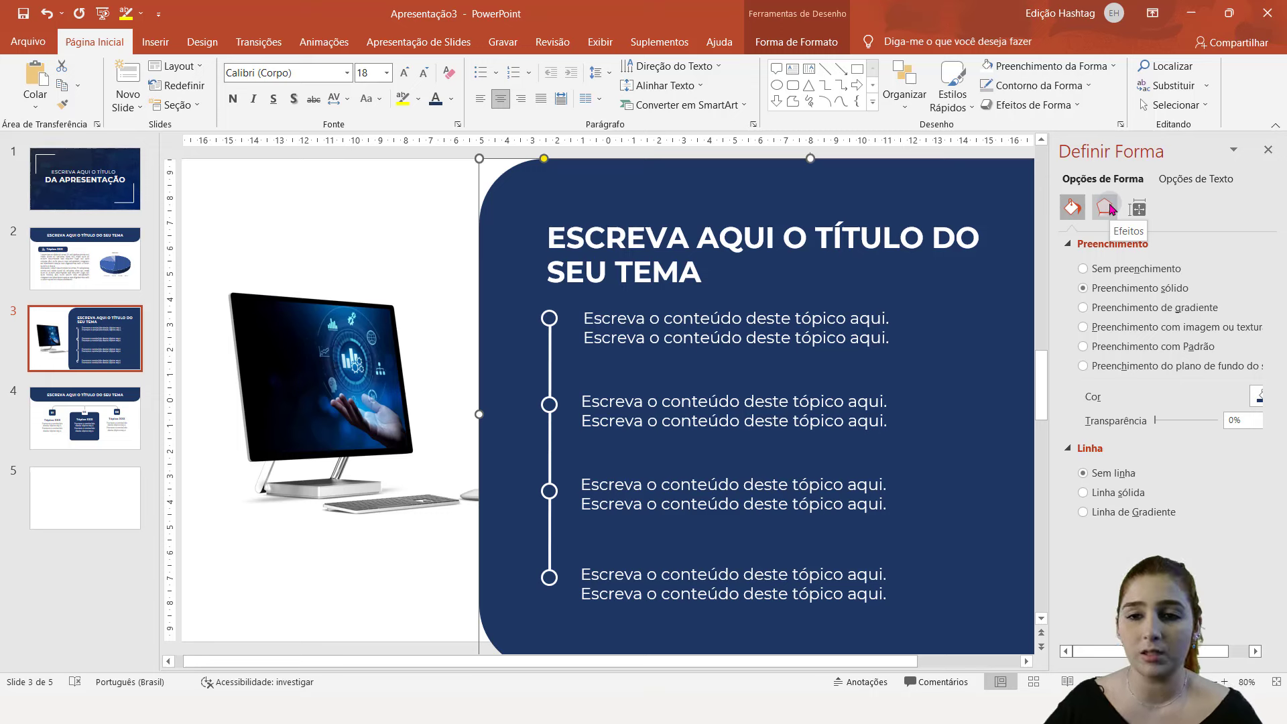
pyautogui.click(1107, 209)
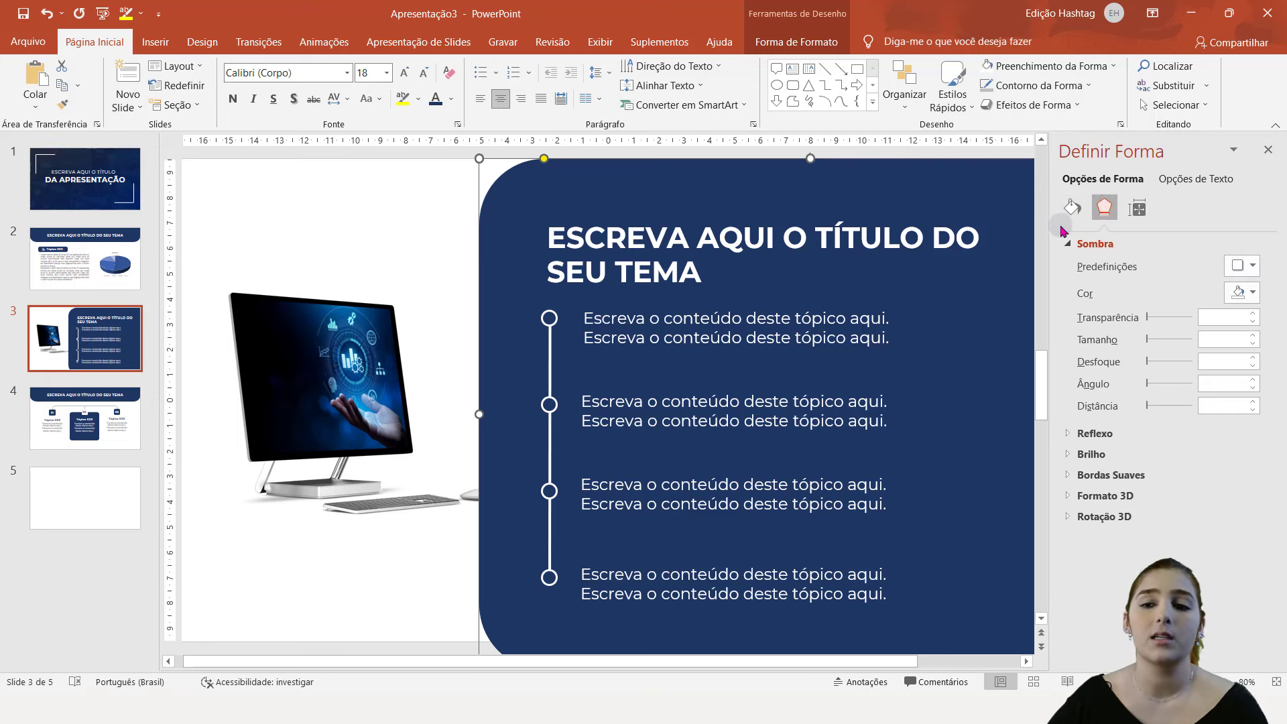
pyautogui.click(1235, 265)
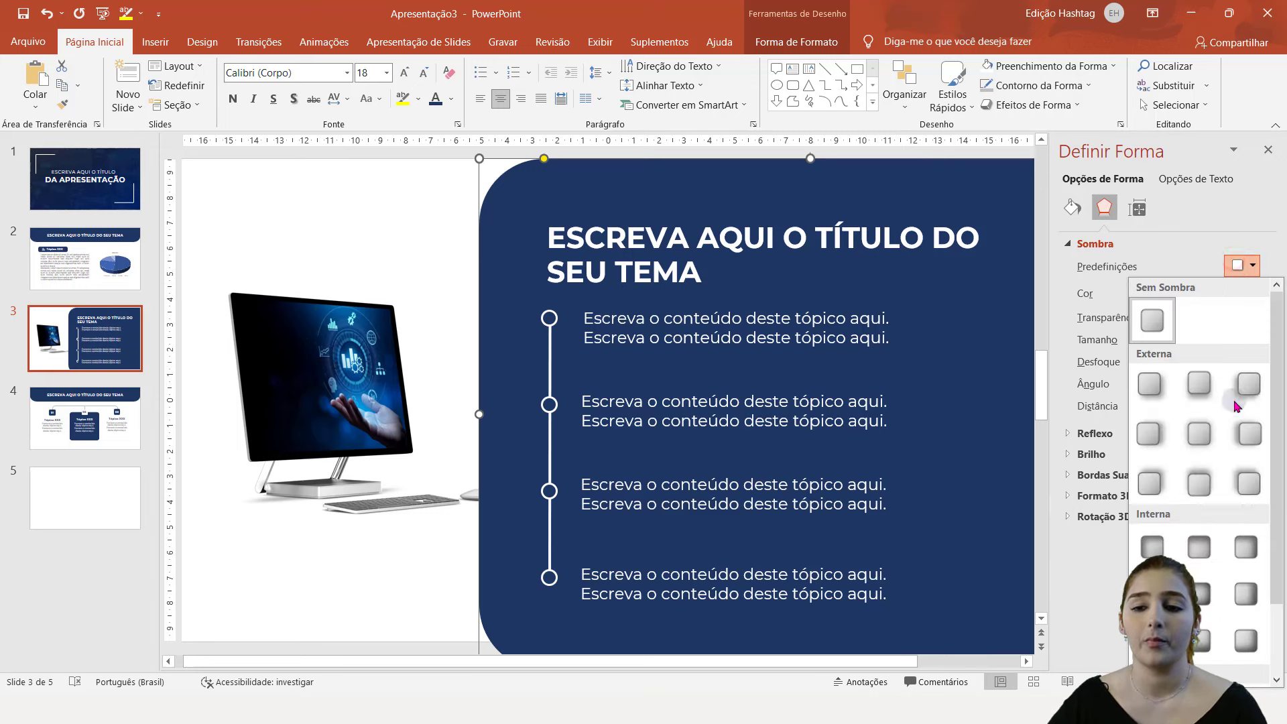
pyautogui.click(1152, 548)
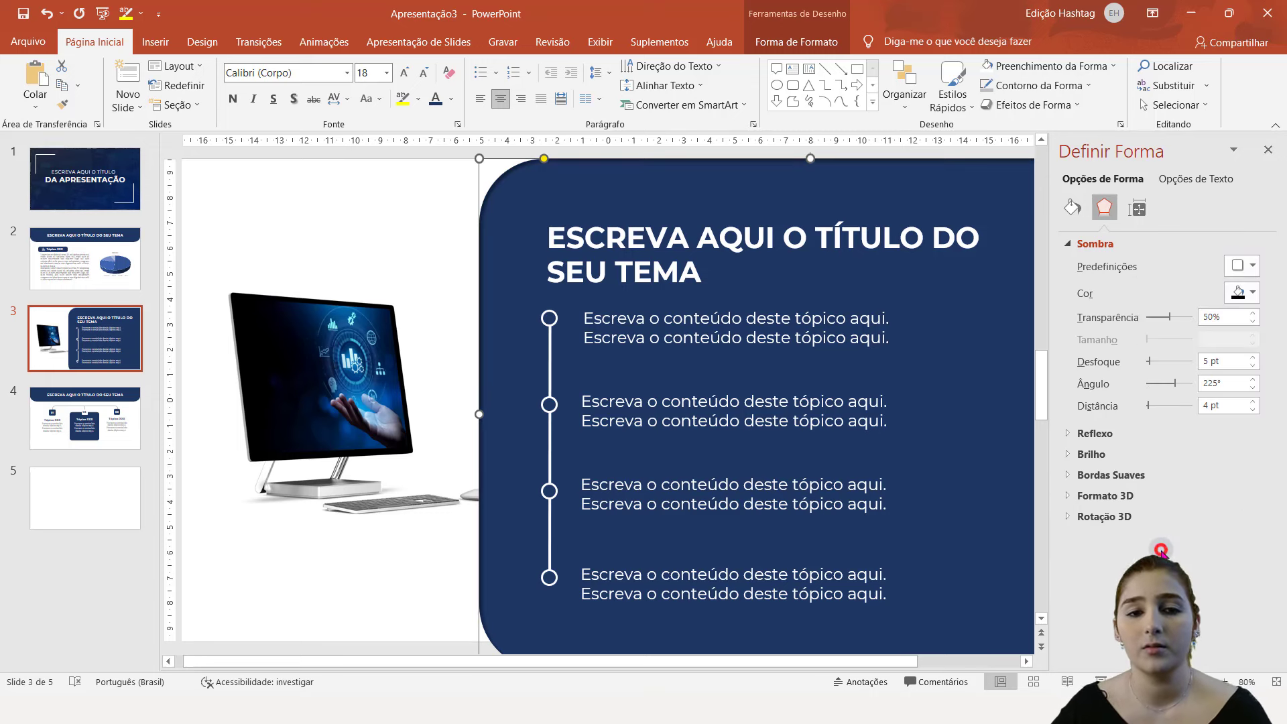
pyautogui.click(1202, 317)
pyautogui.write('8')
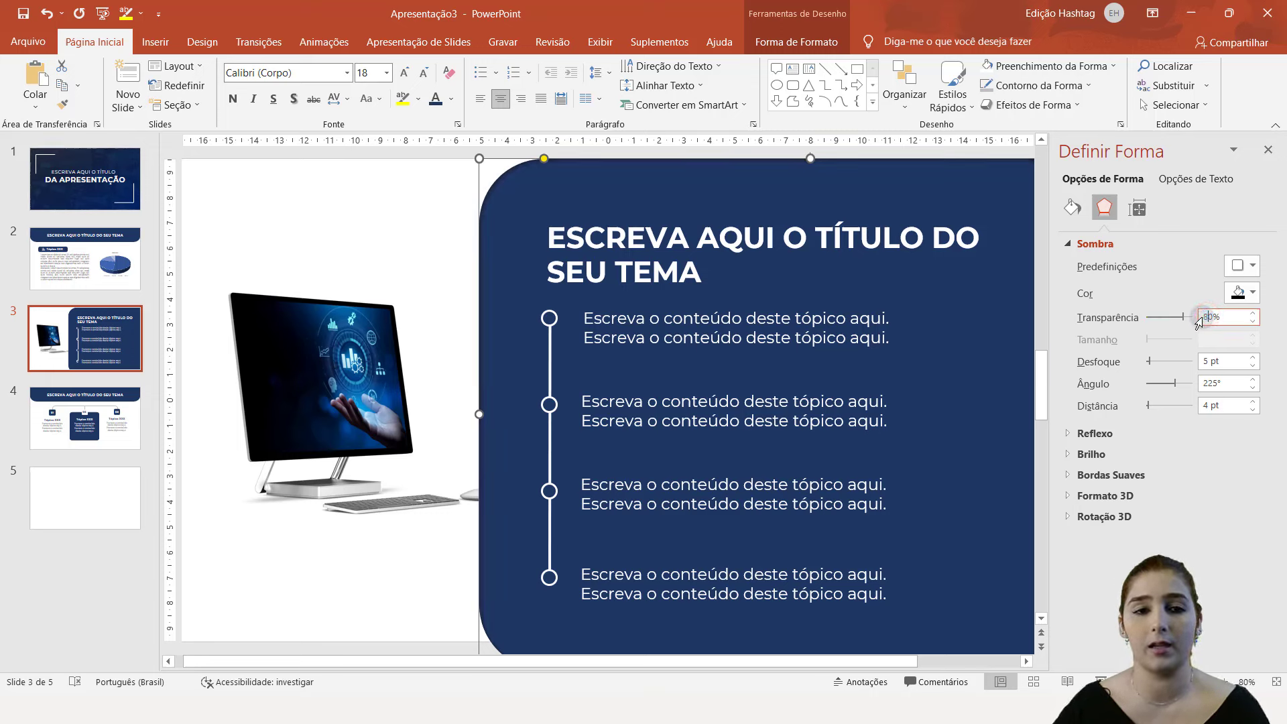
pyautogui.click(405, 198)
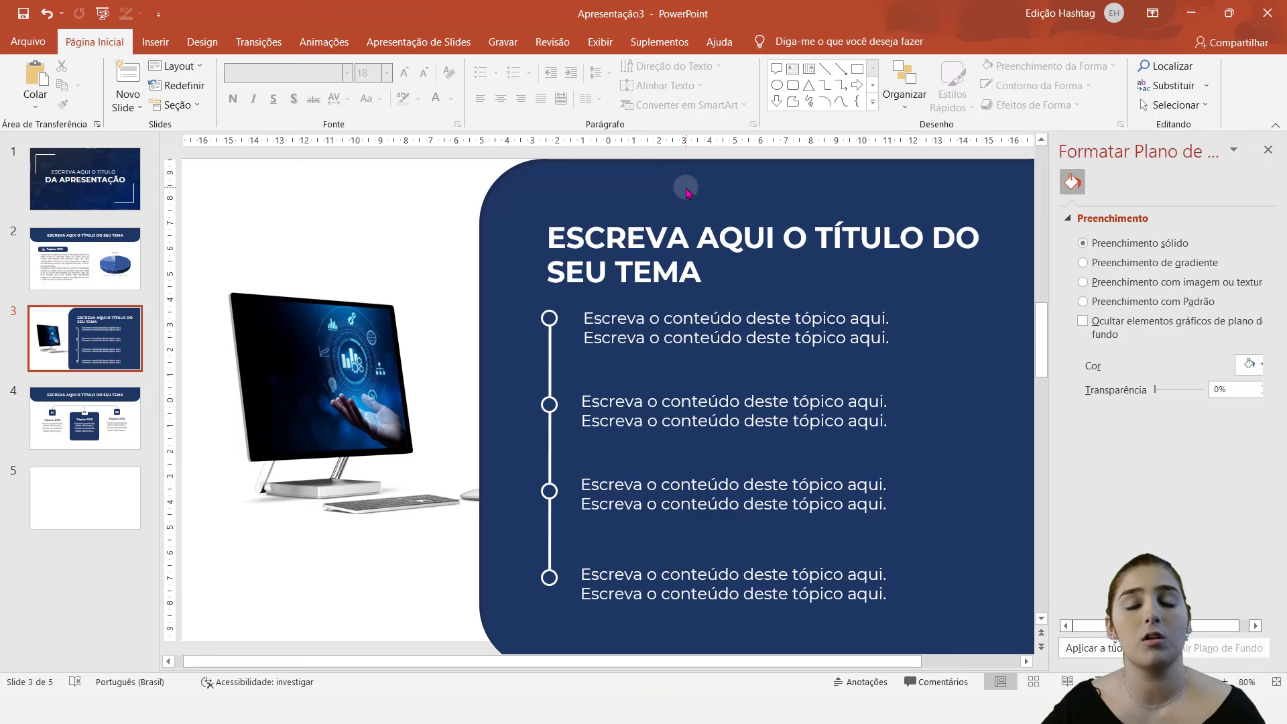
# - Copy slide 3's navy rounded panel and preview blank slide 5
pyautogui.click(596, 187)
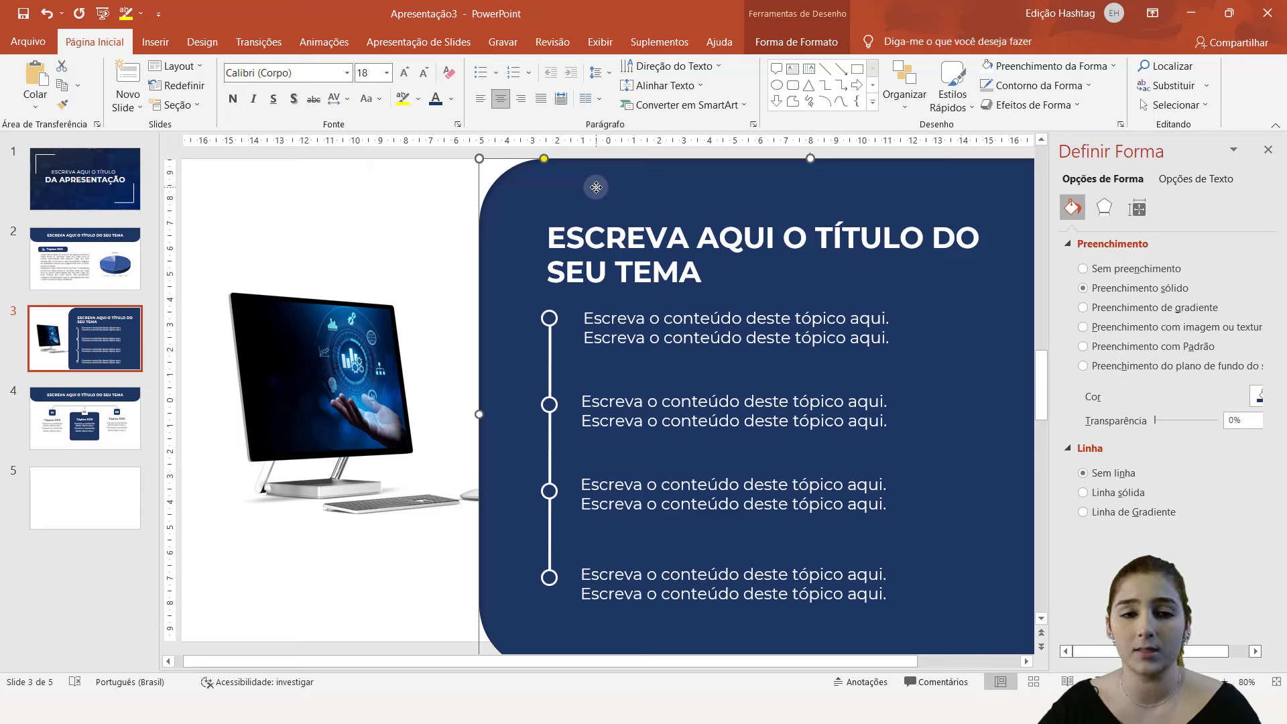
pyautogui.hotkey('ctrl', 'shift', ']')
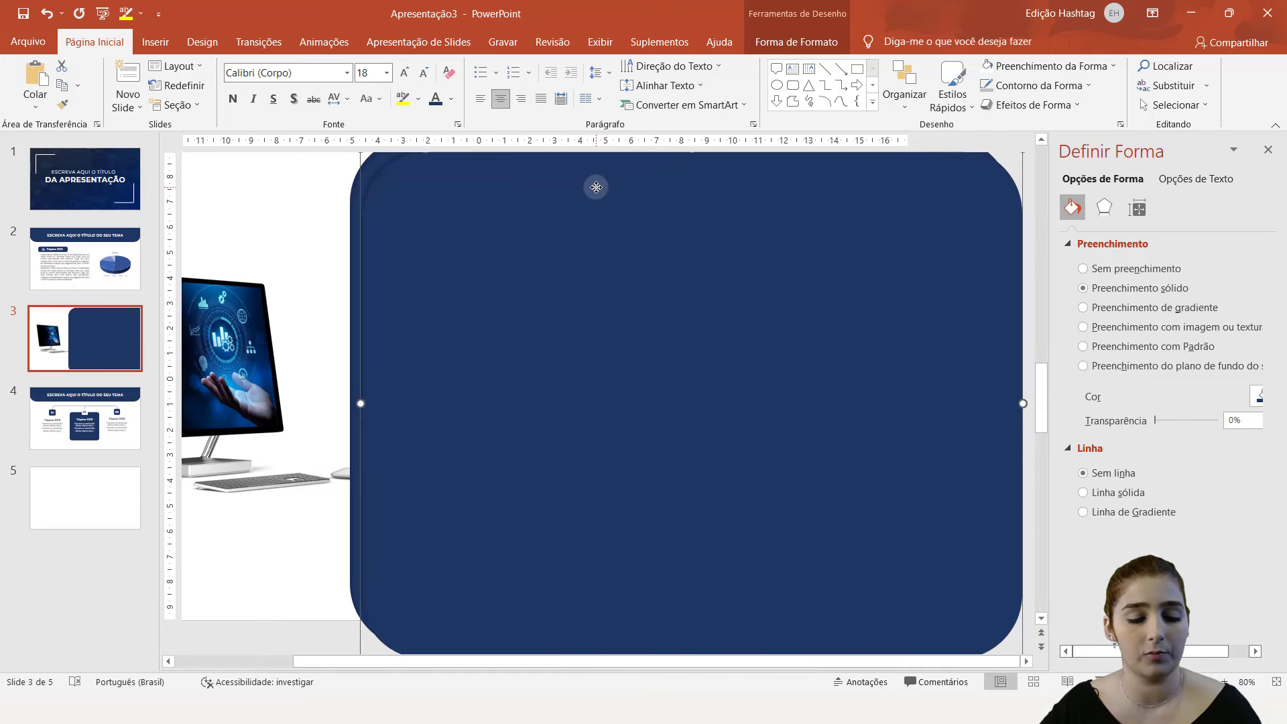
pyautogui.hotkey('ctrl', 'z')
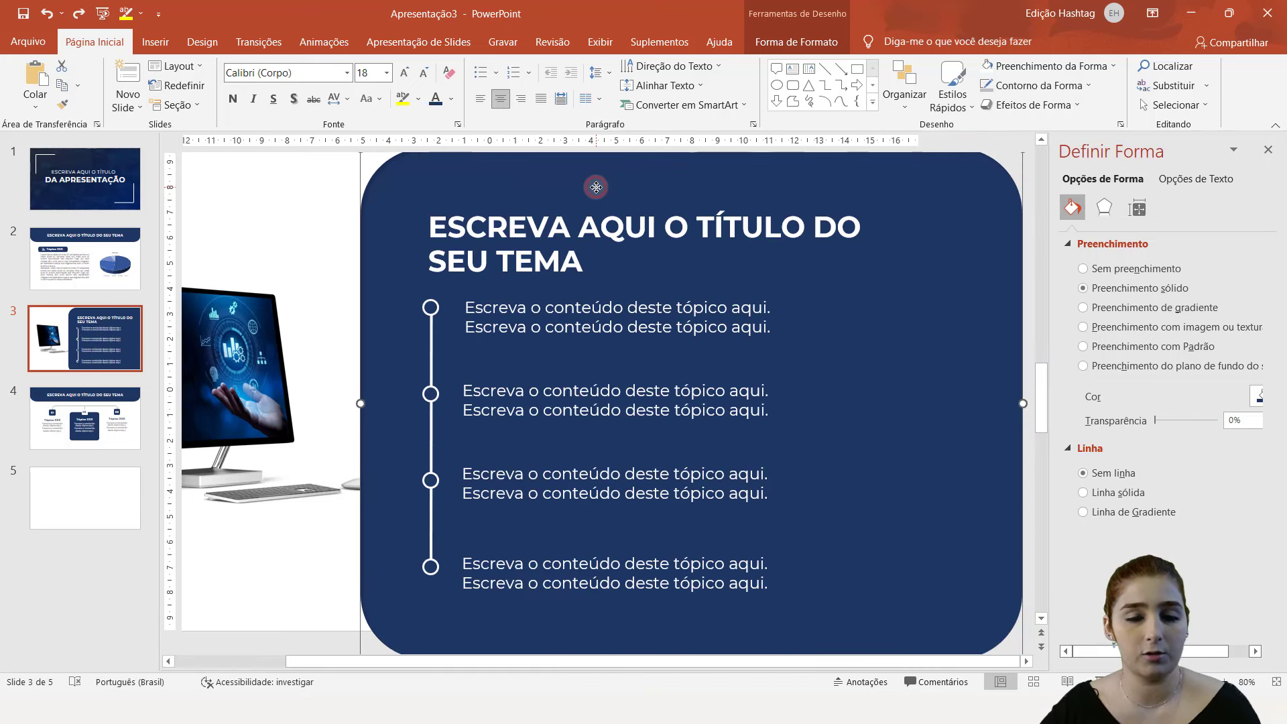
pyautogui.click(78, 494)
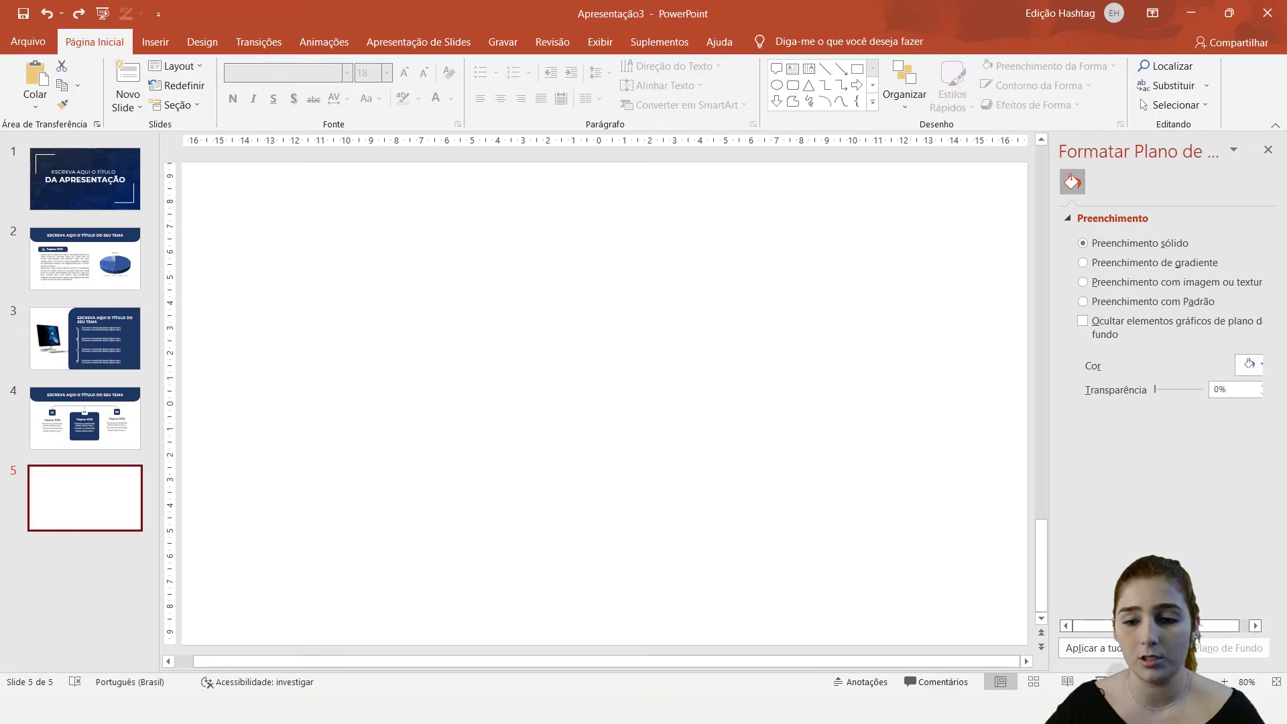
pyautogui.click(1114, 674)
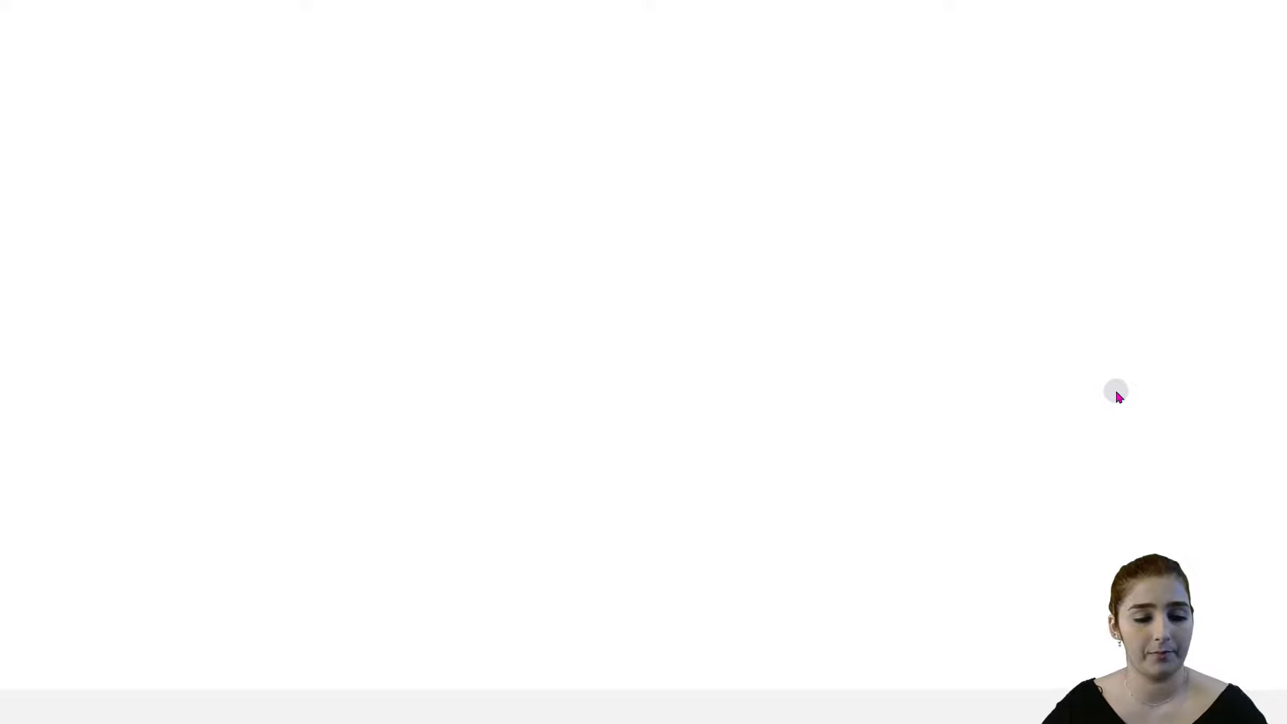
pyautogui.press('Escape')
pyautogui.keyDown('ctrl'); pyautogui.scroll(-3, 899, 595); pyautogui.keyUp('ctrl')
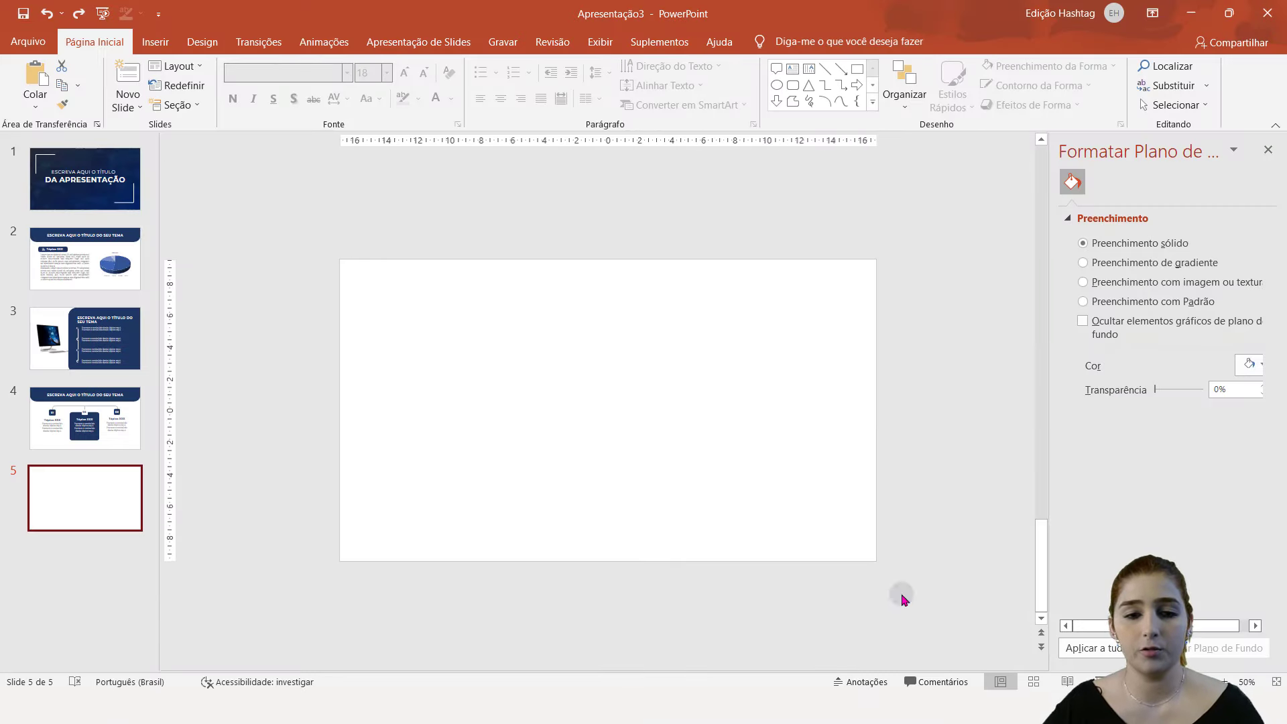
# - Paste the navy panel onto slide 5 and position it on the left side
pyautogui.hotkey('ctrl', 'v')
pyautogui.moveTo(732, 412); pyautogui.dragTo(710, 400)
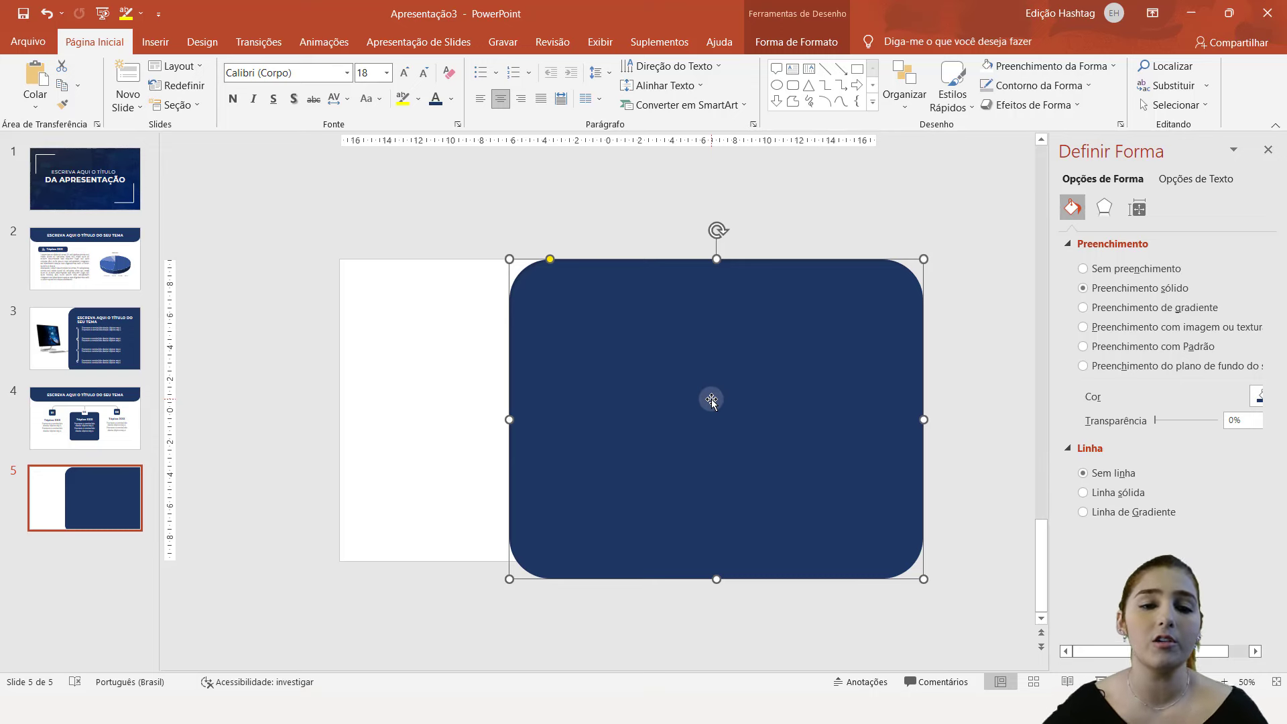
pyautogui.moveTo(711, 400); pyautogui.dragTo(414, 400)
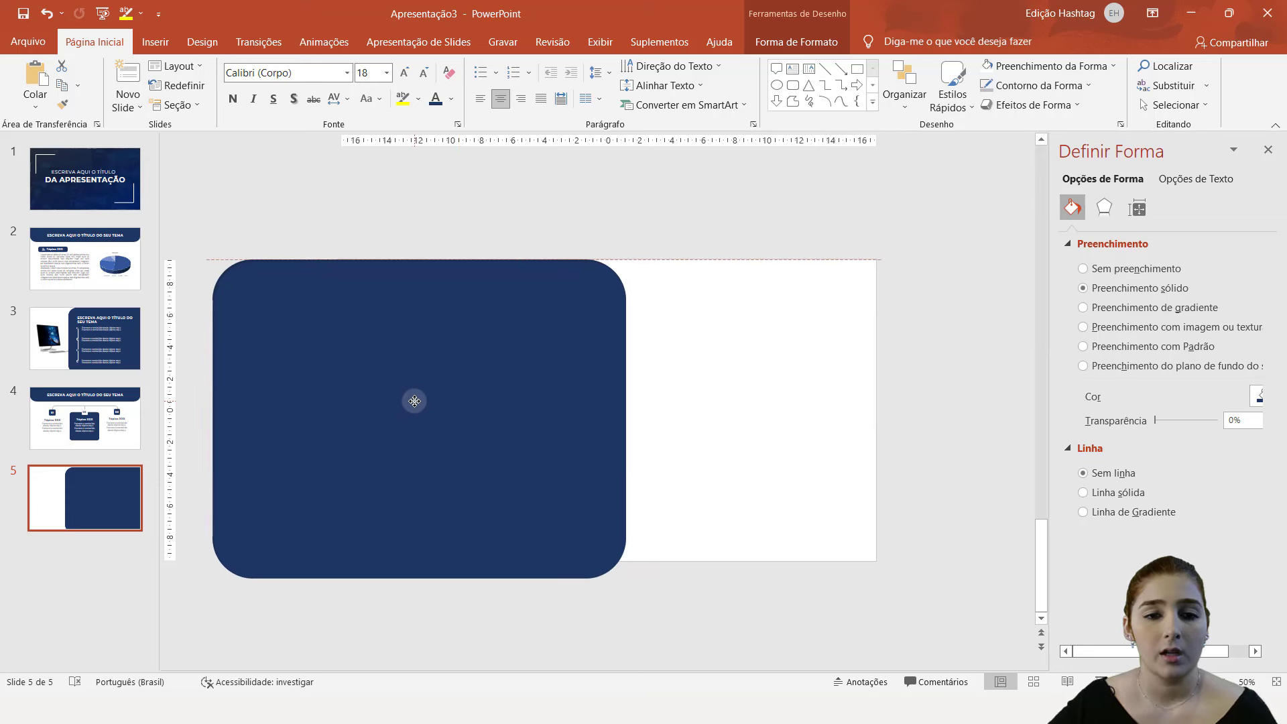
pyautogui.moveTo(414, 401); pyautogui.dragTo(443, 403)
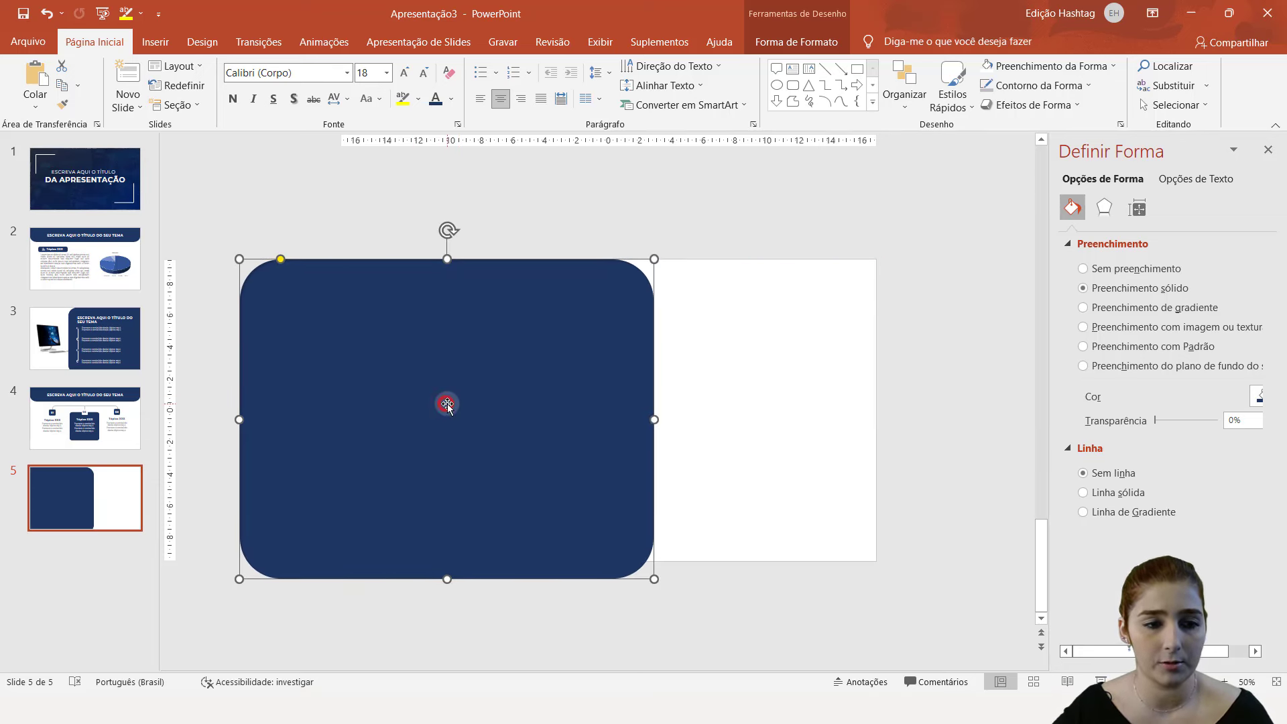
pyautogui.click(86, 354)
# - Paste slide 3's title text box onto slide 5
pyautogui.click(644, 330)
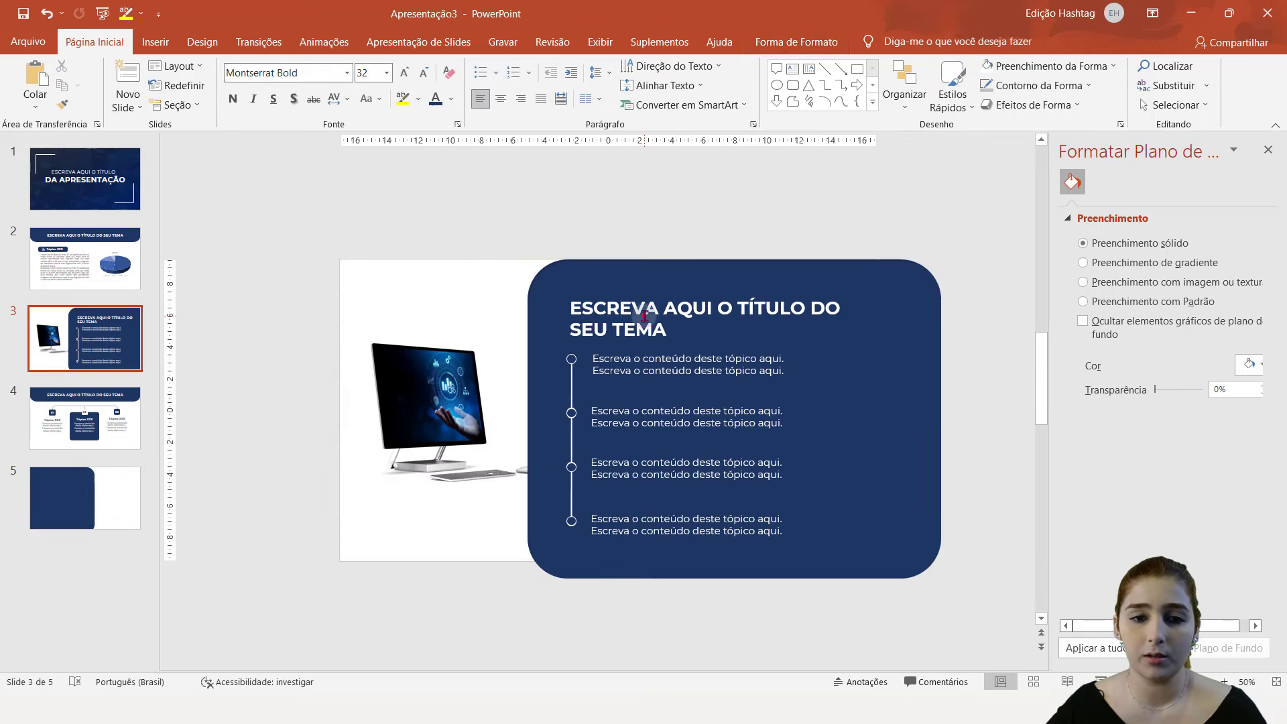
pyautogui.click(648, 295)
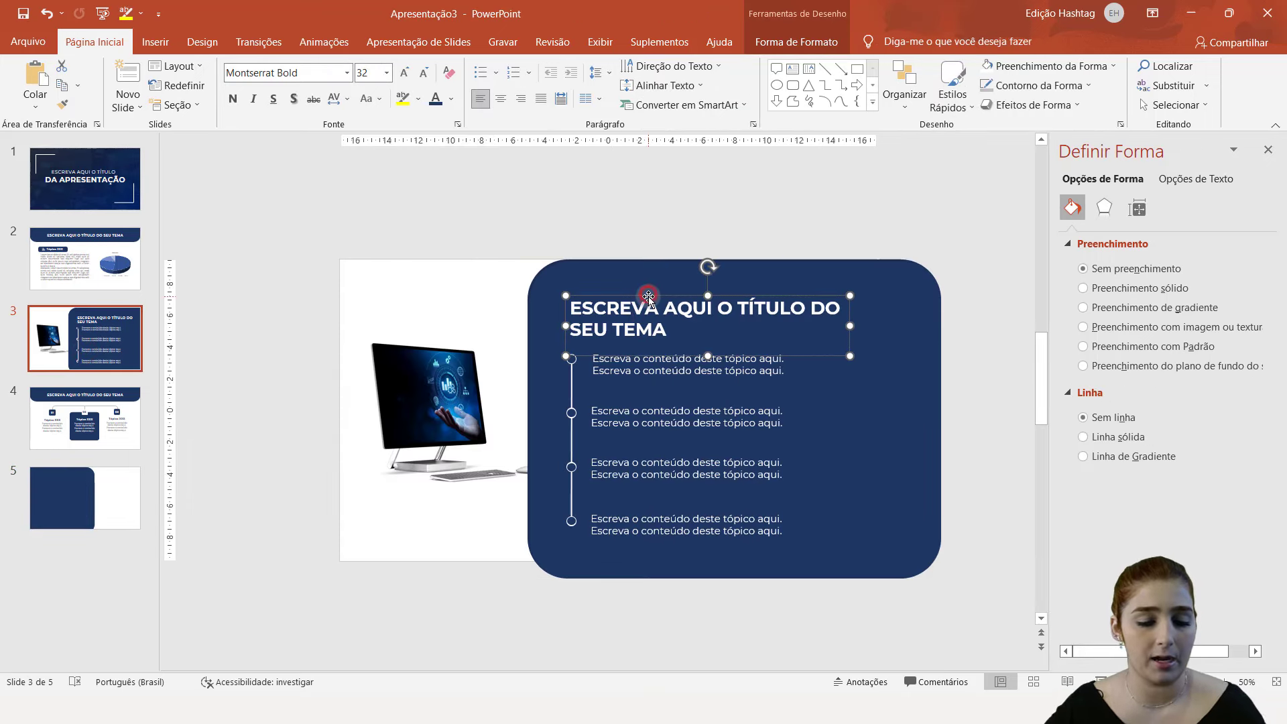
pyautogui.click(41, 499)
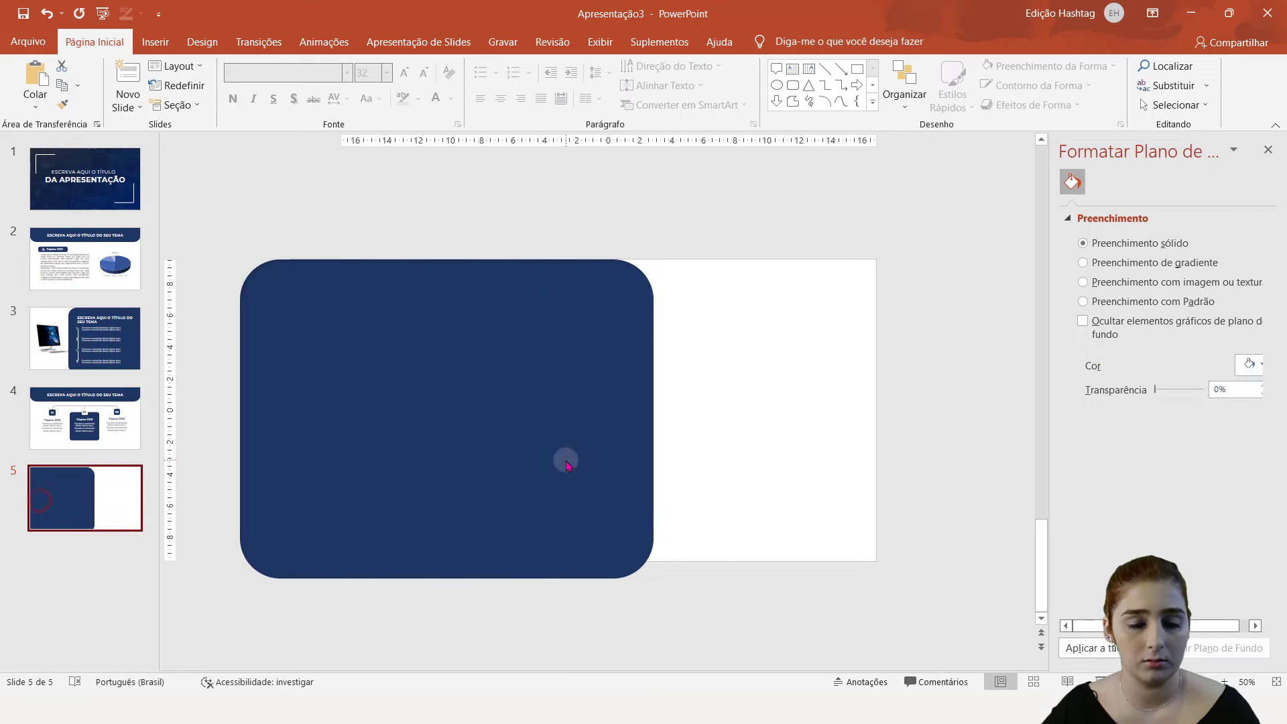
pyautogui.hotkey('ctrl', 'v')
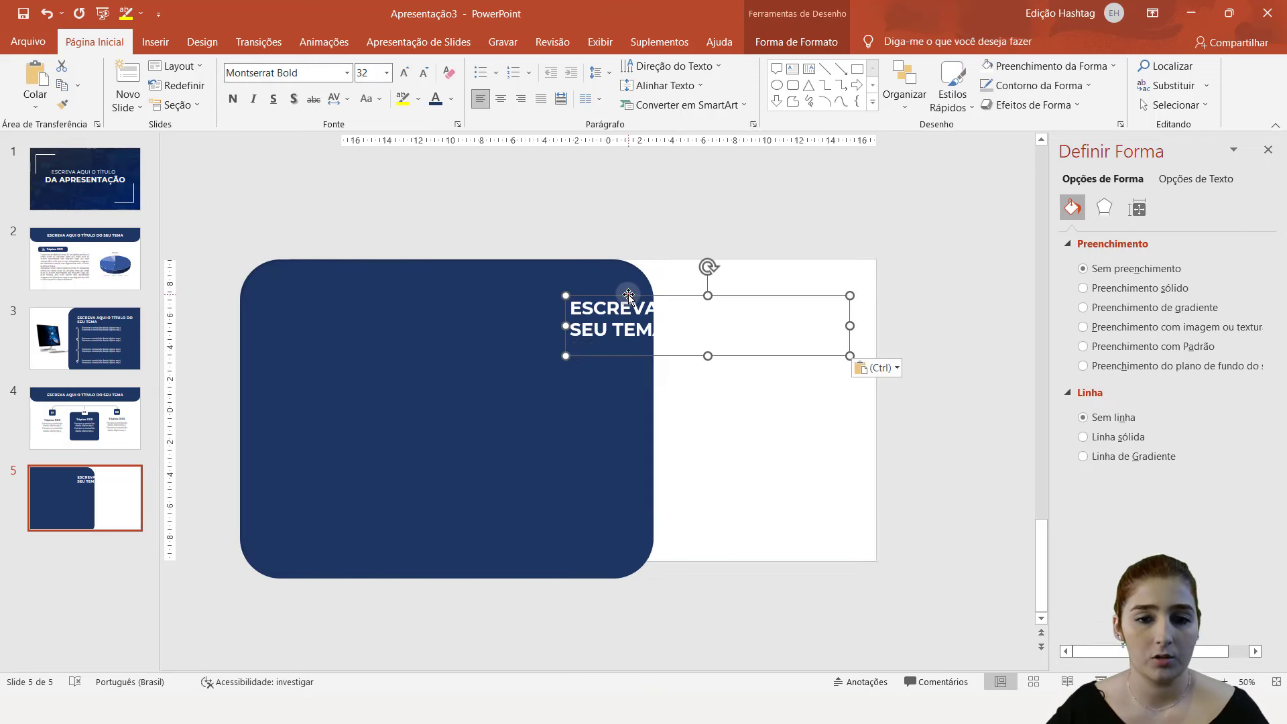
# - Fit the 'ESCREVA AQUI O TÍTULO DO SEU TEMA' title onto the navy panel on two lines
pyautogui.moveTo(627, 296); pyautogui.dragTo(386, 311)
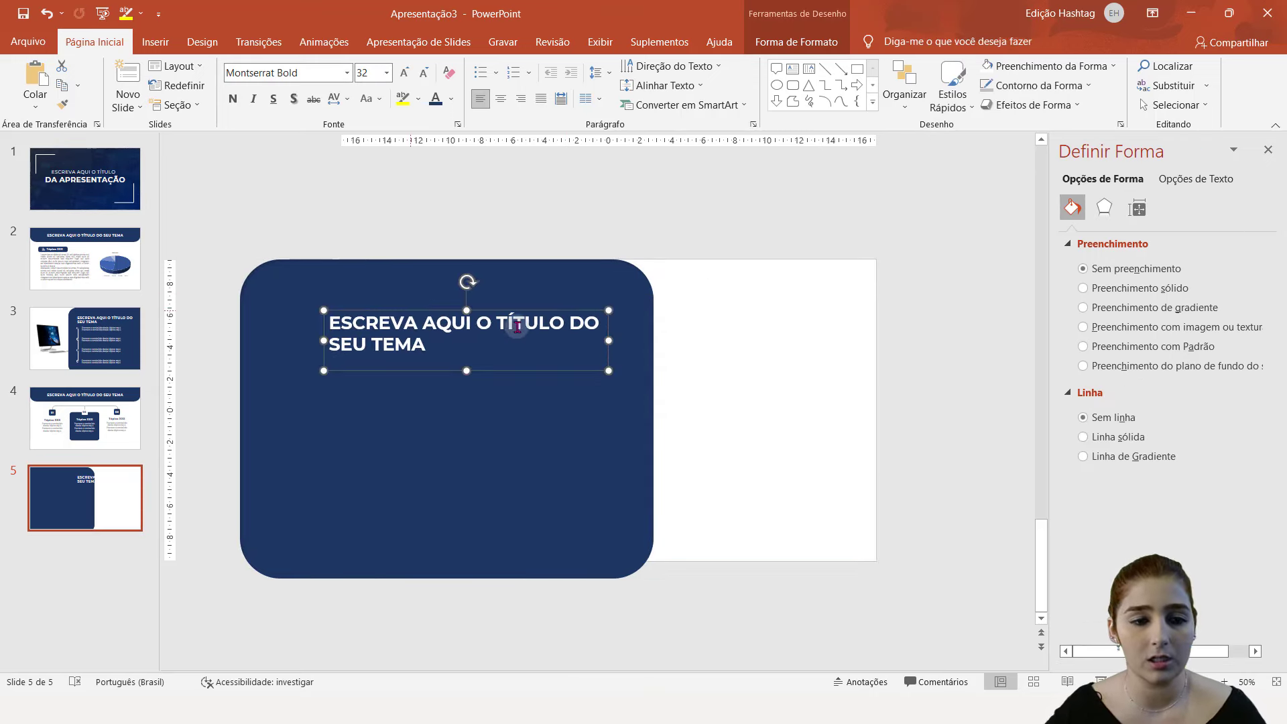
pyautogui.moveTo(608, 342); pyautogui.dragTo(582, 340)
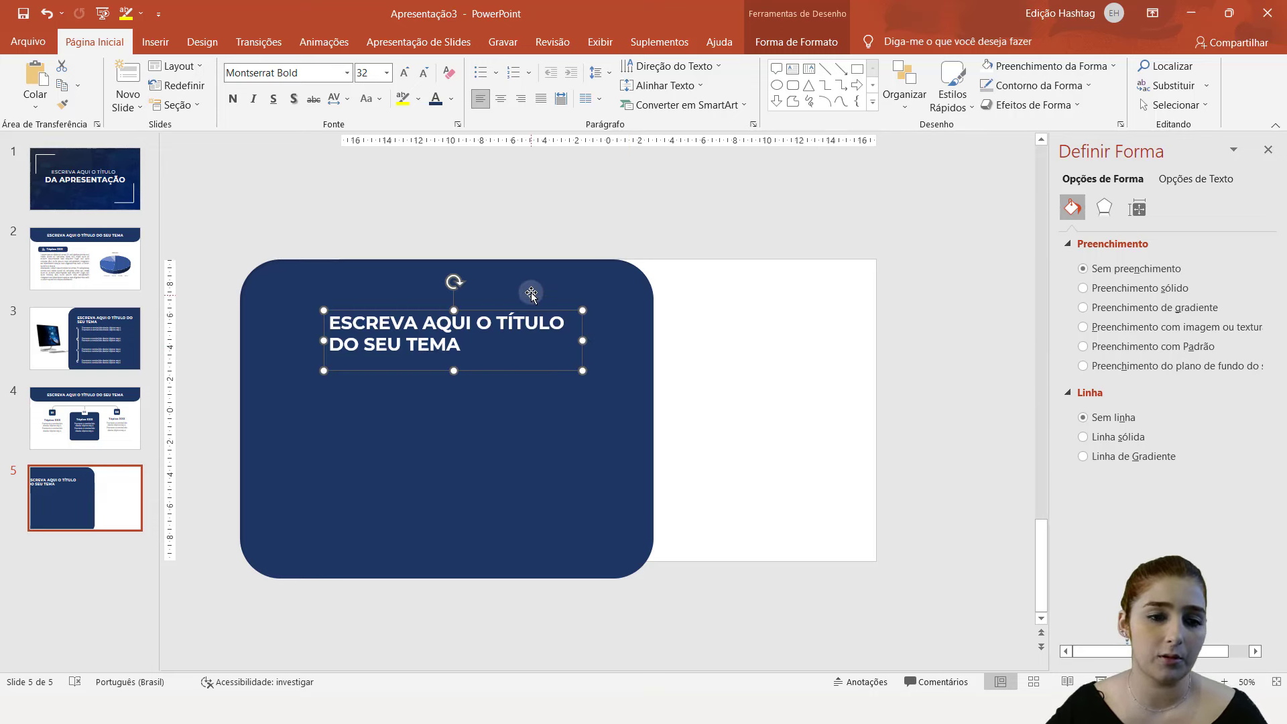
pyautogui.moveTo(519, 307); pyautogui.dragTo(579, 303)
pyautogui.click(558, 307)
pyautogui.click(715, 341)
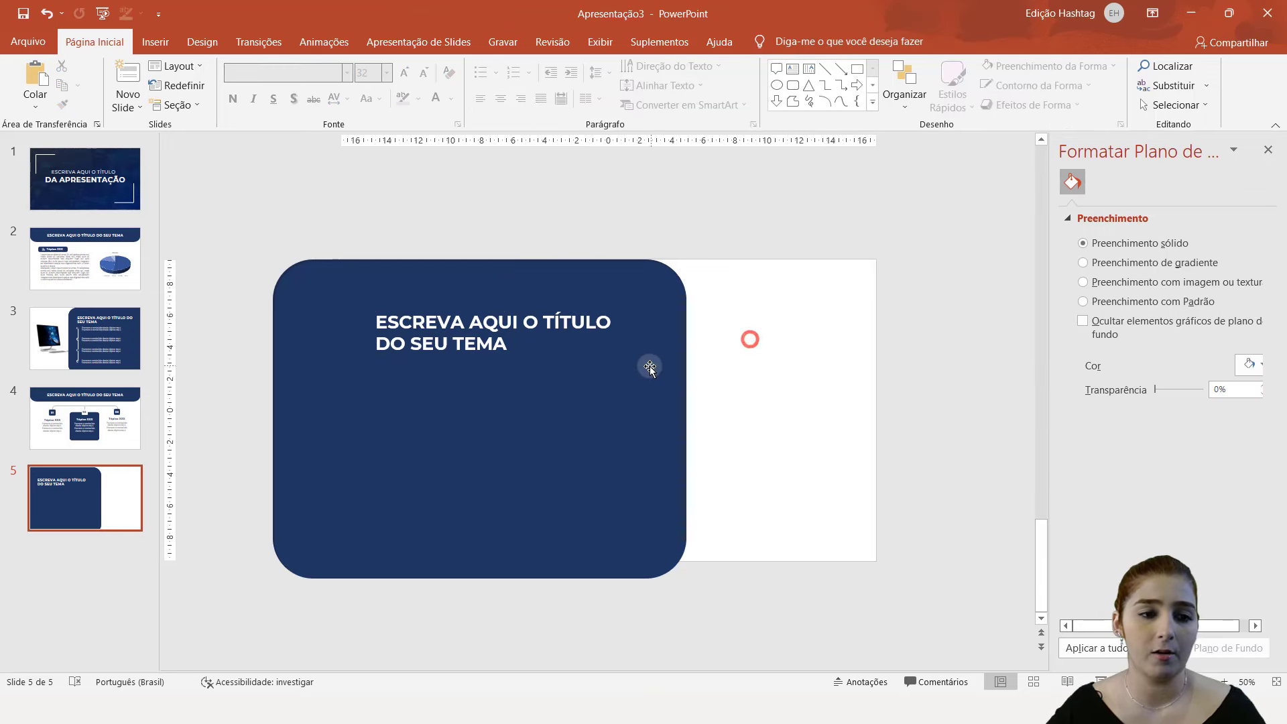
pyautogui.click(96, 344)
pyautogui.click(764, 358)
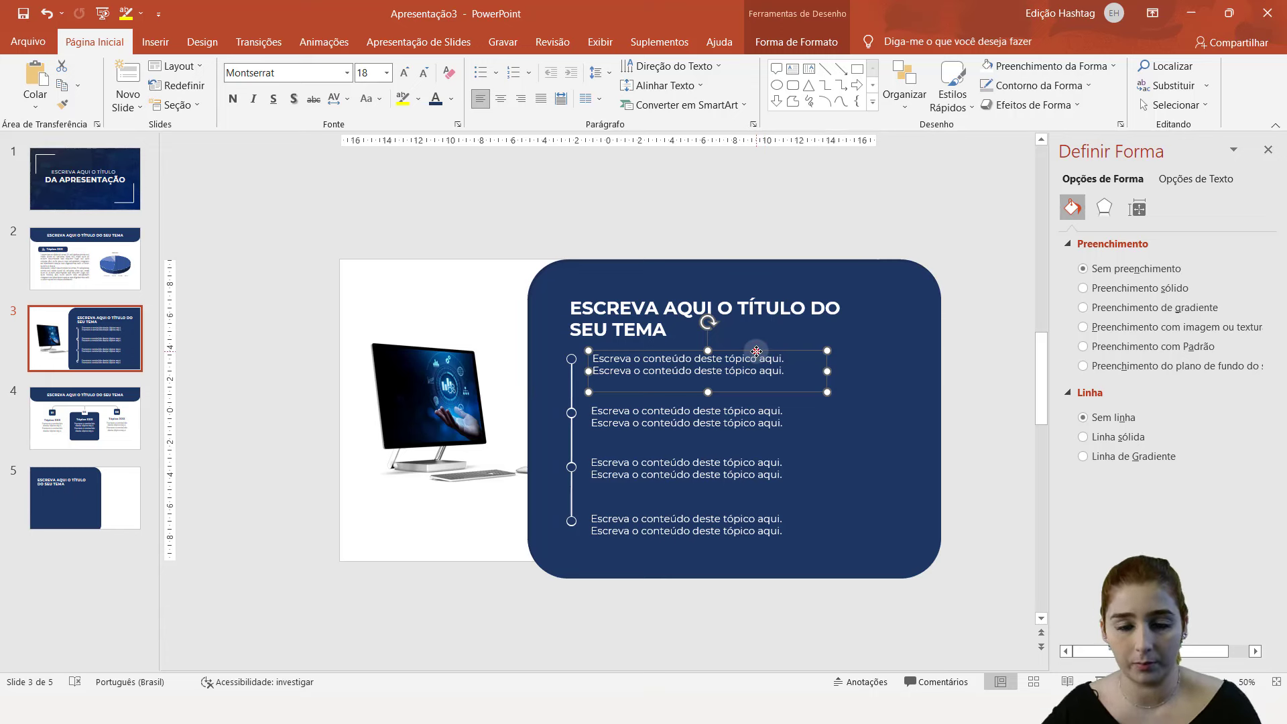
# - Paste slide 3's topic text box onto slide 5 below the title
pyautogui.click(59, 487)
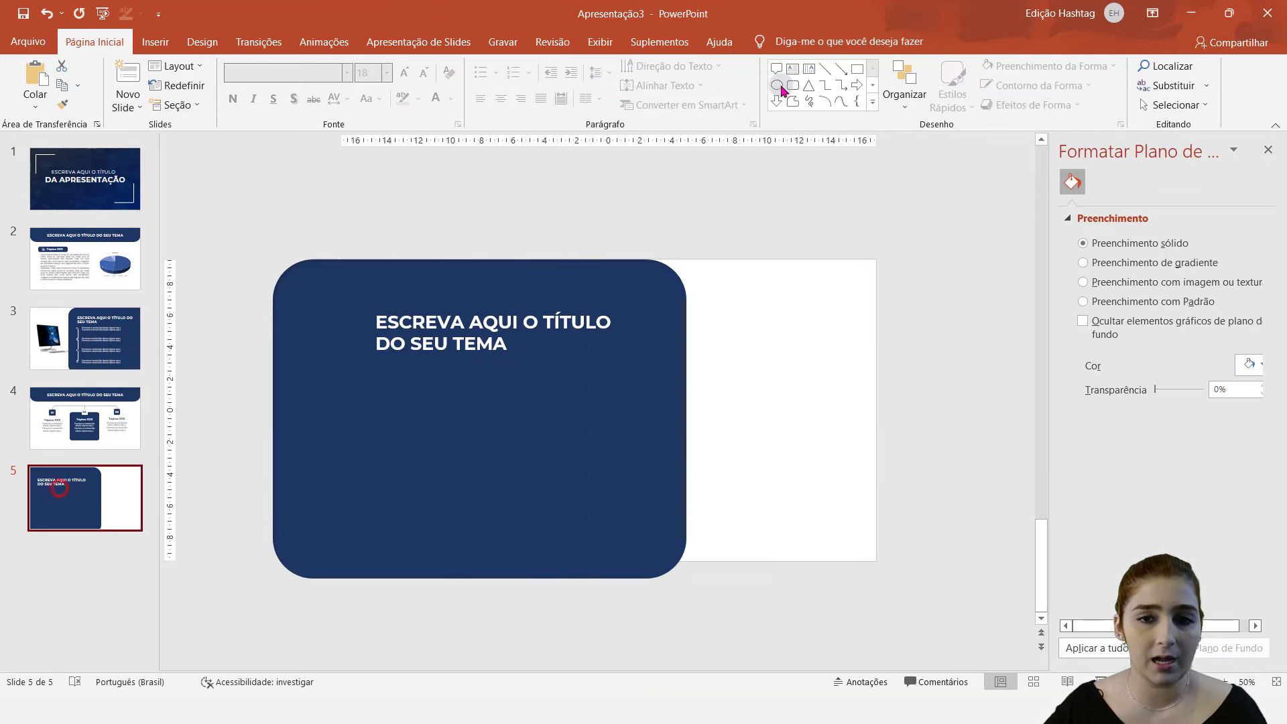
pyautogui.click(793, 70)
pyautogui.moveTo(385, 369); pyautogui.dragTo(615, 430)
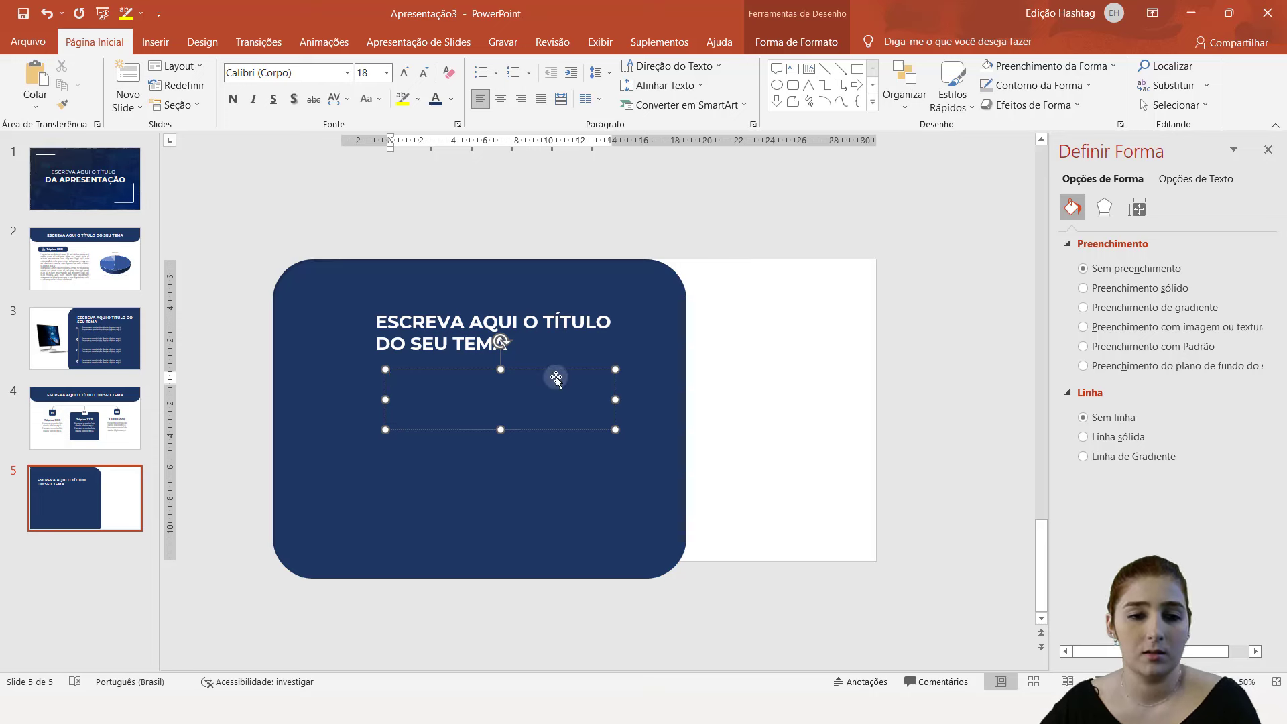
pyautogui.click(561, 368)
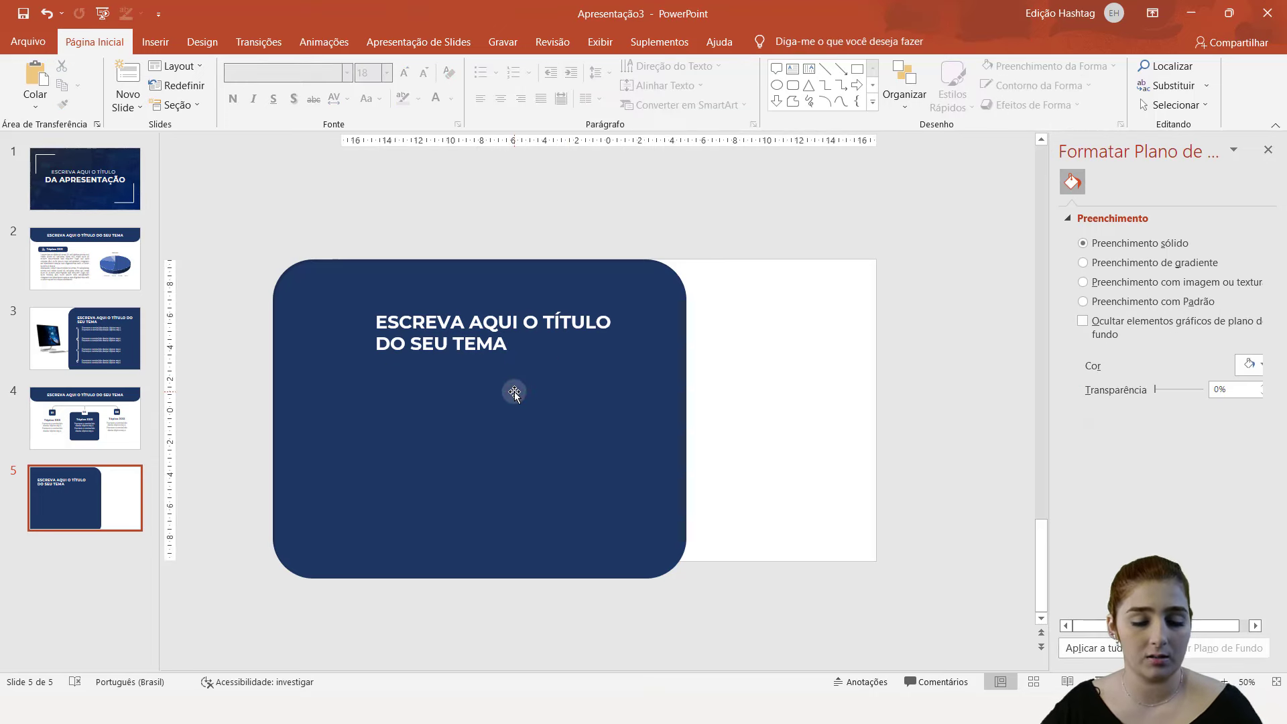
pyautogui.hotkey('ctrl', 'v')
pyautogui.moveTo(630, 352); pyautogui.dragTo(412, 385)
# - Set the topic text to 20 pt and align it under the title
pyautogui.click(421, 401)
pyautogui.tripleClick(421, 401)
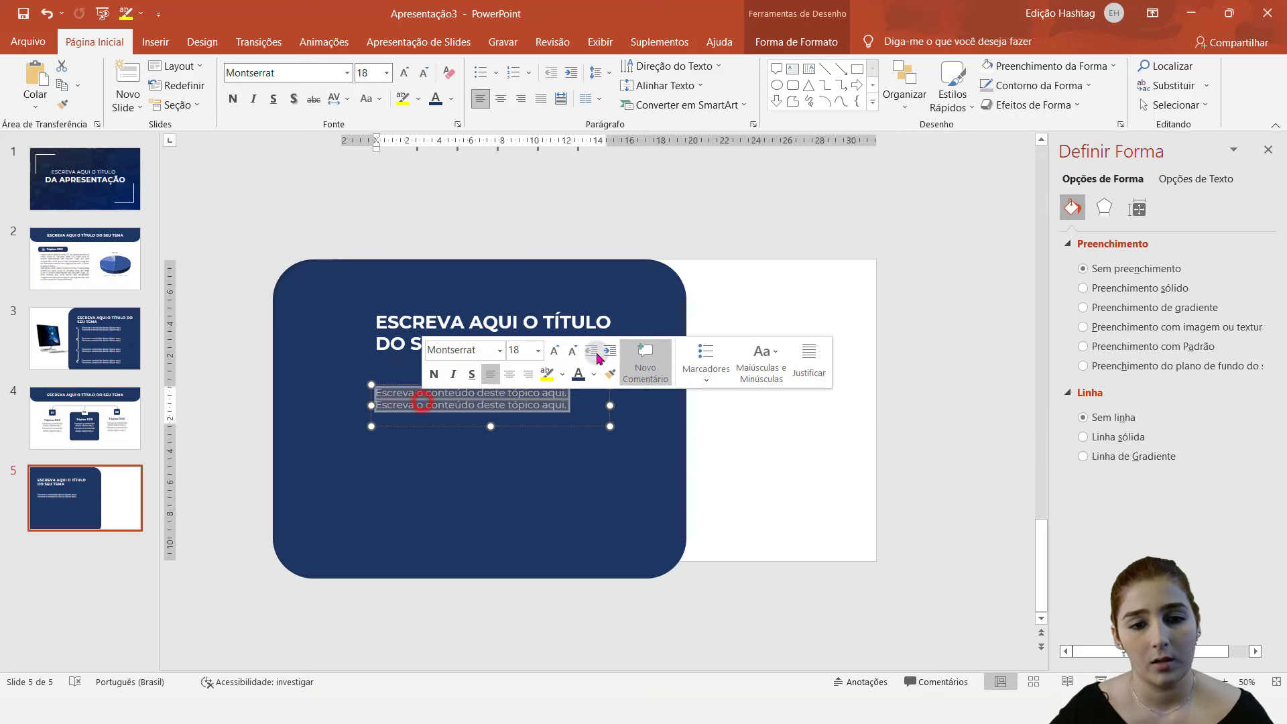
pyautogui.click(553, 350)
pyautogui.click(553, 349)
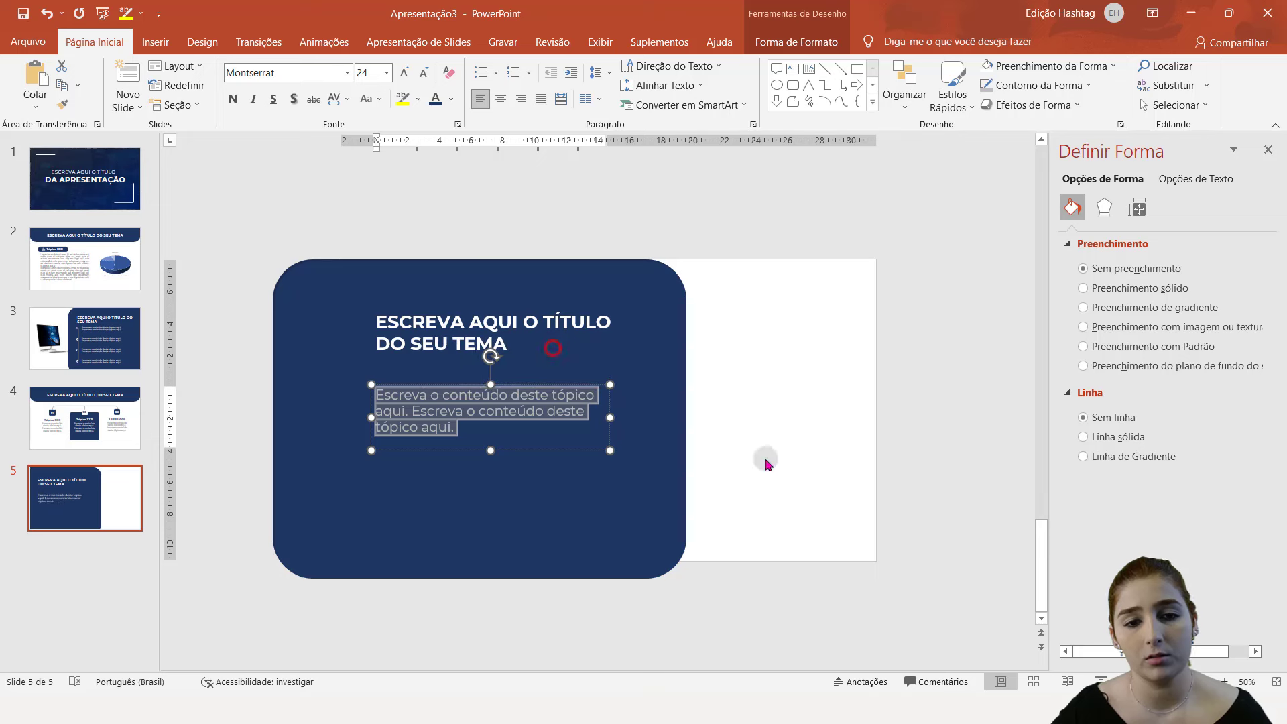
pyautogui.click(423, 72)
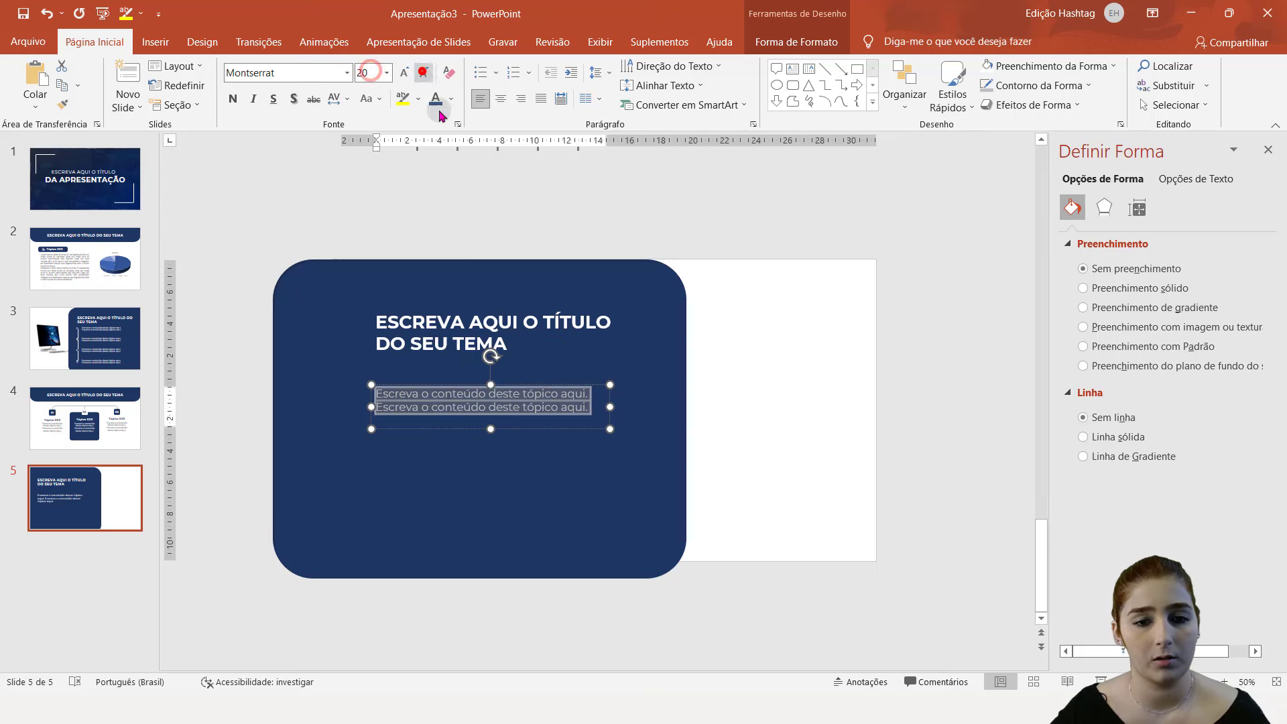
pyautogui.moveTo(584, 384); pyautogui.dragTo(600, 377)
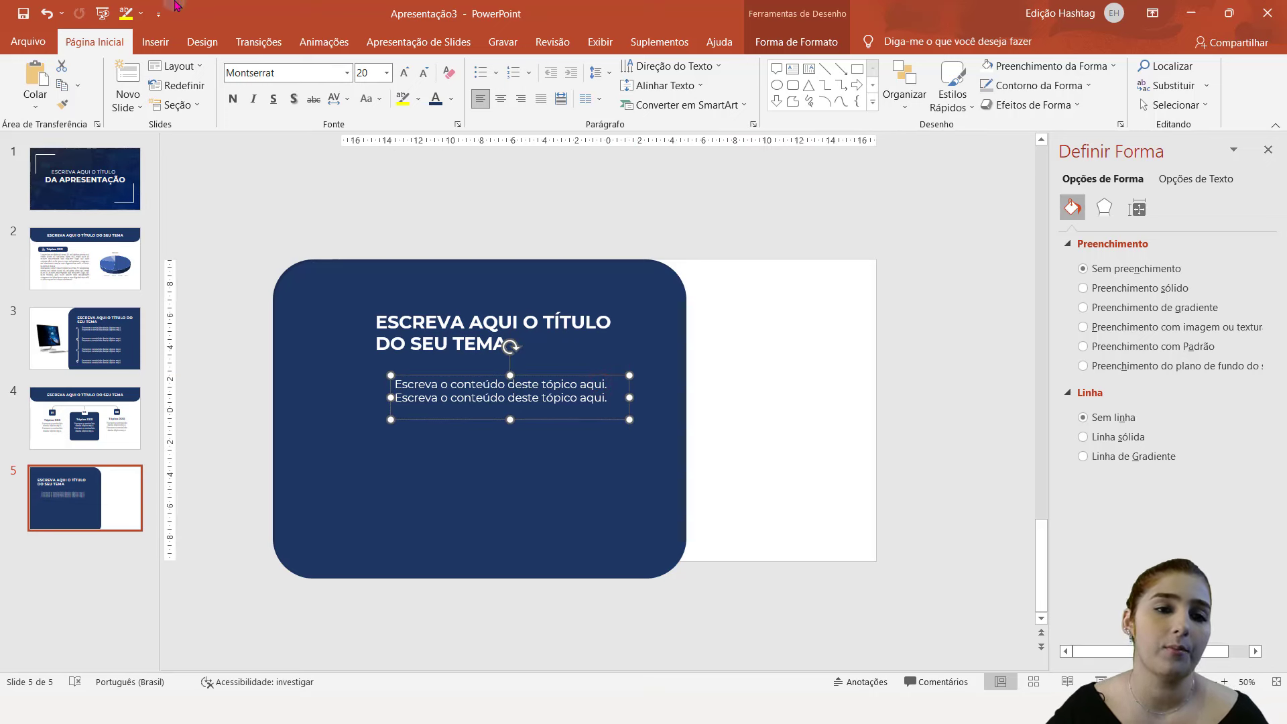
pyautogui.click(155, 42)
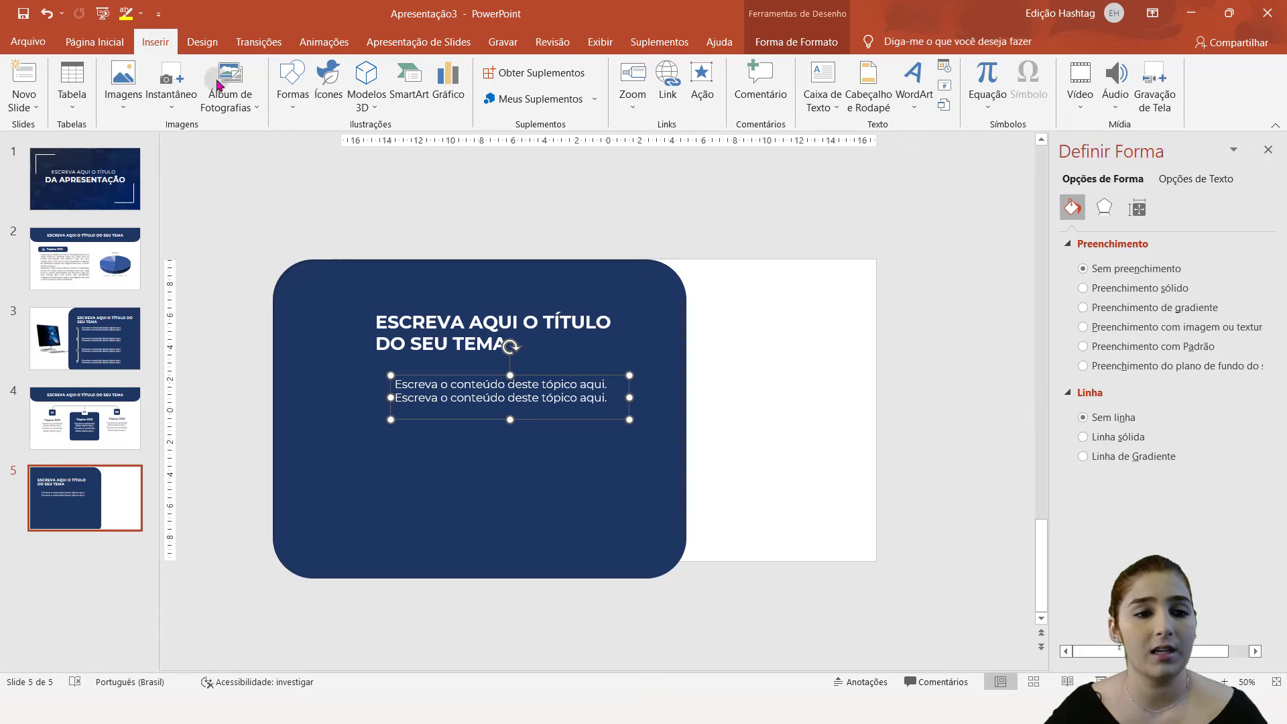
# - Insert the wavy right-arrow icon from a 'seta' search beside the first topic line
pyautogui.click(292, 73)
pyautogui.click(327, 77)
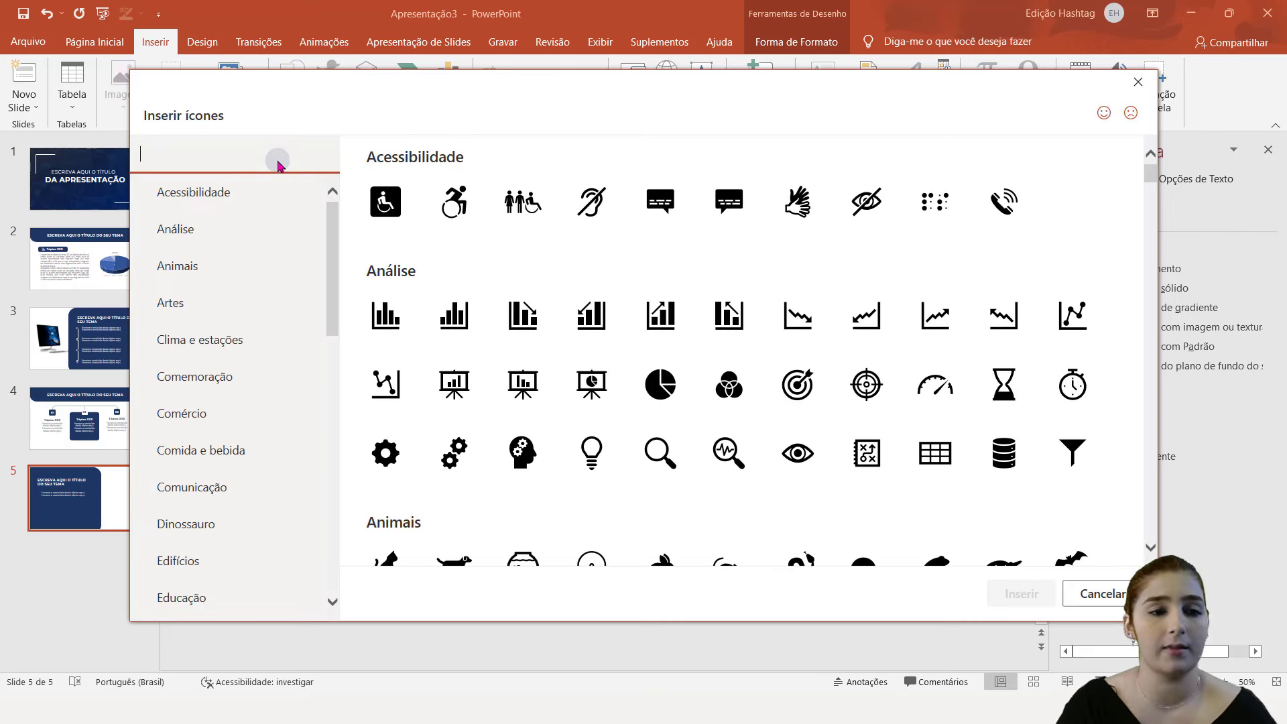
pyautogui.write('seta')
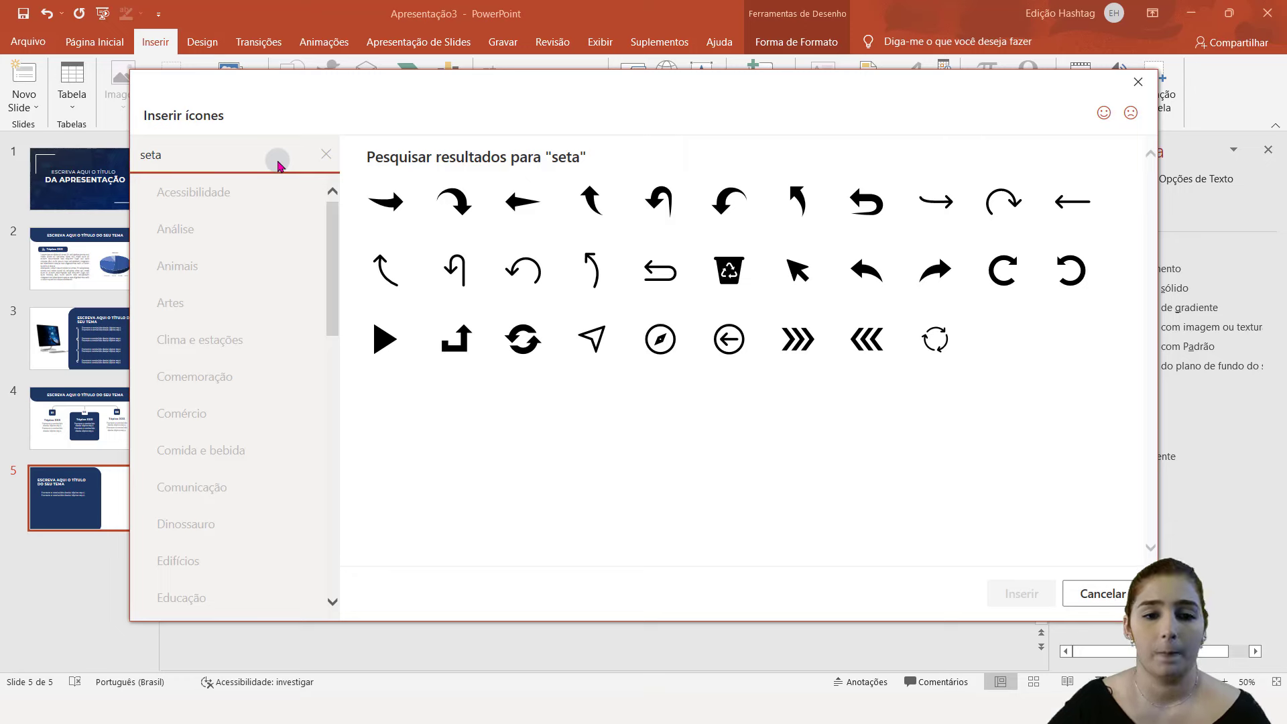
pyautogui.click(938, 200)
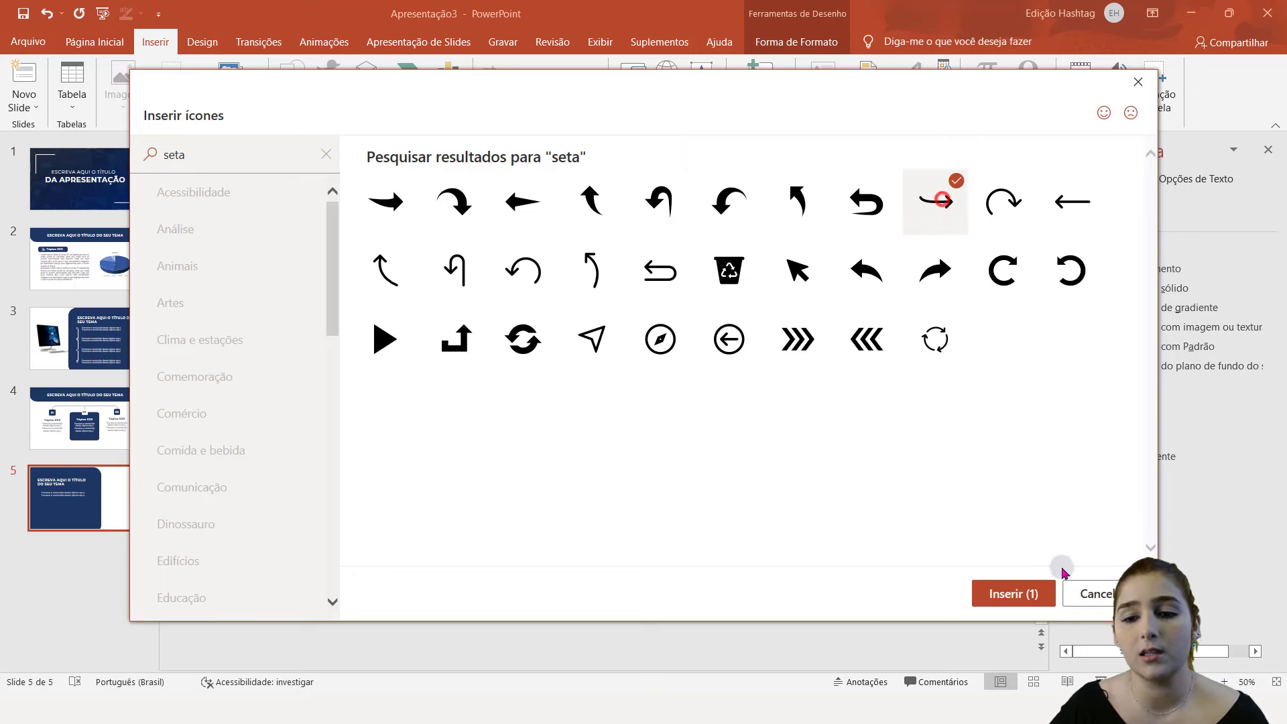
pyautogui.click(1014, 592)
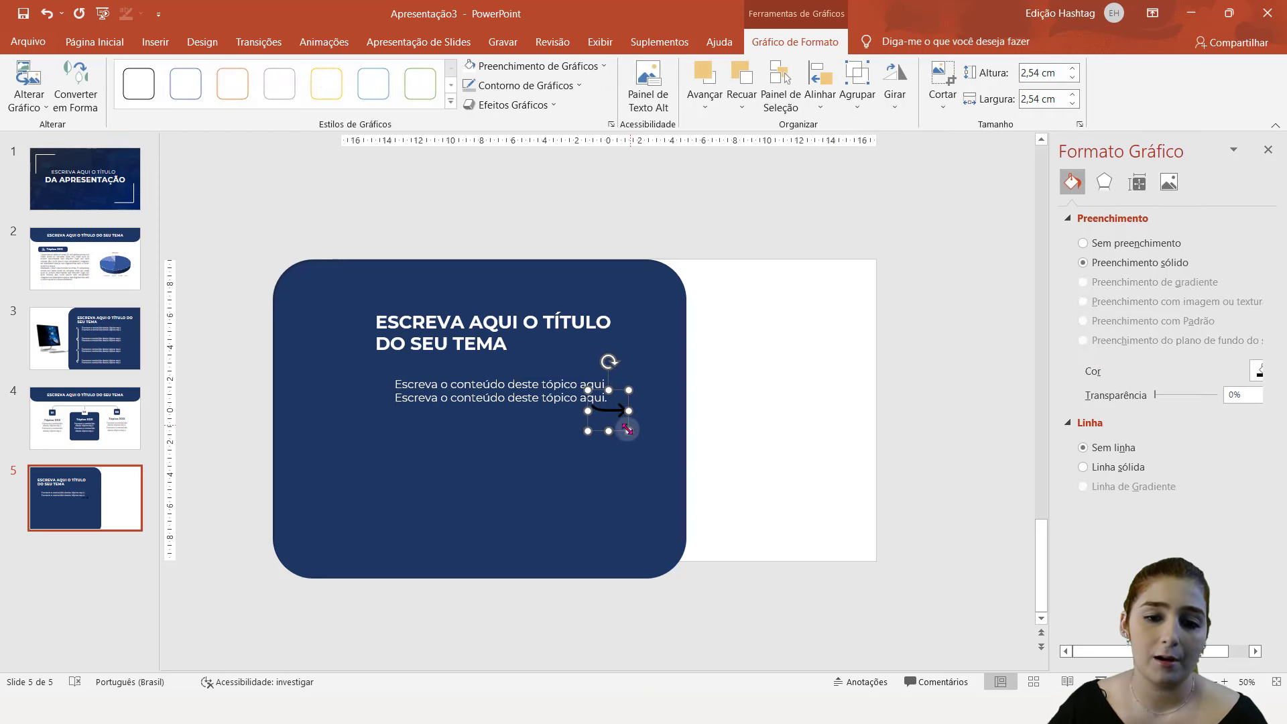
pyautogui.moveTo(593, 410)
pyautogui.mouseDown()
pyautogui.moveTo(608, 410)
pyautogui.moveTo(388, 393)
pyautogui.mouseUp()
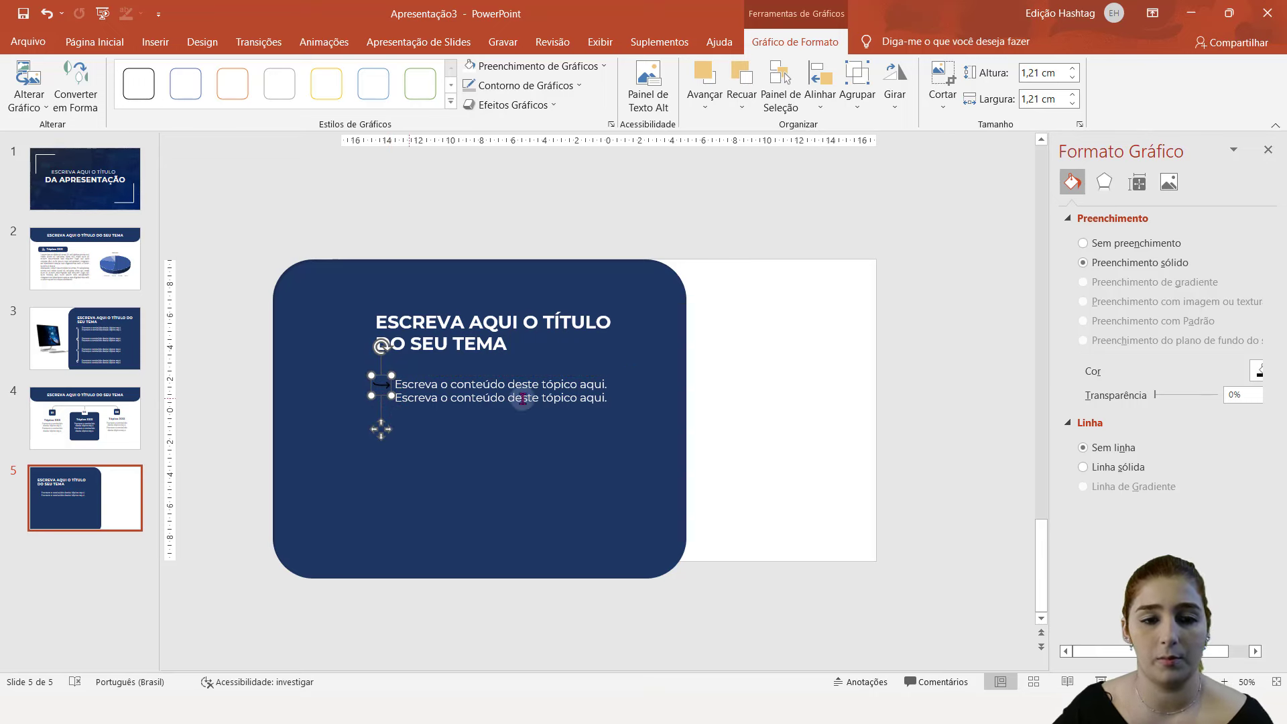
# - Make the arrow icon's fill white
pyautogui.click(1257, 373)
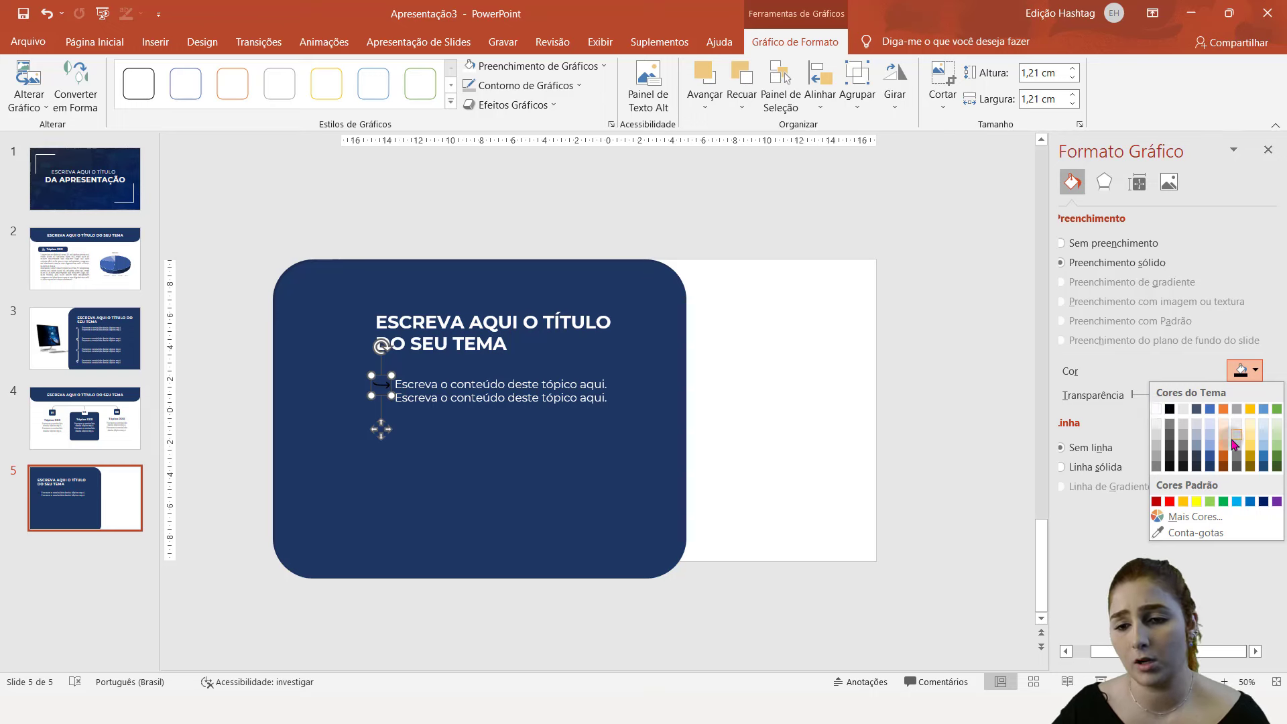
pyautogui.click(1155, 408)
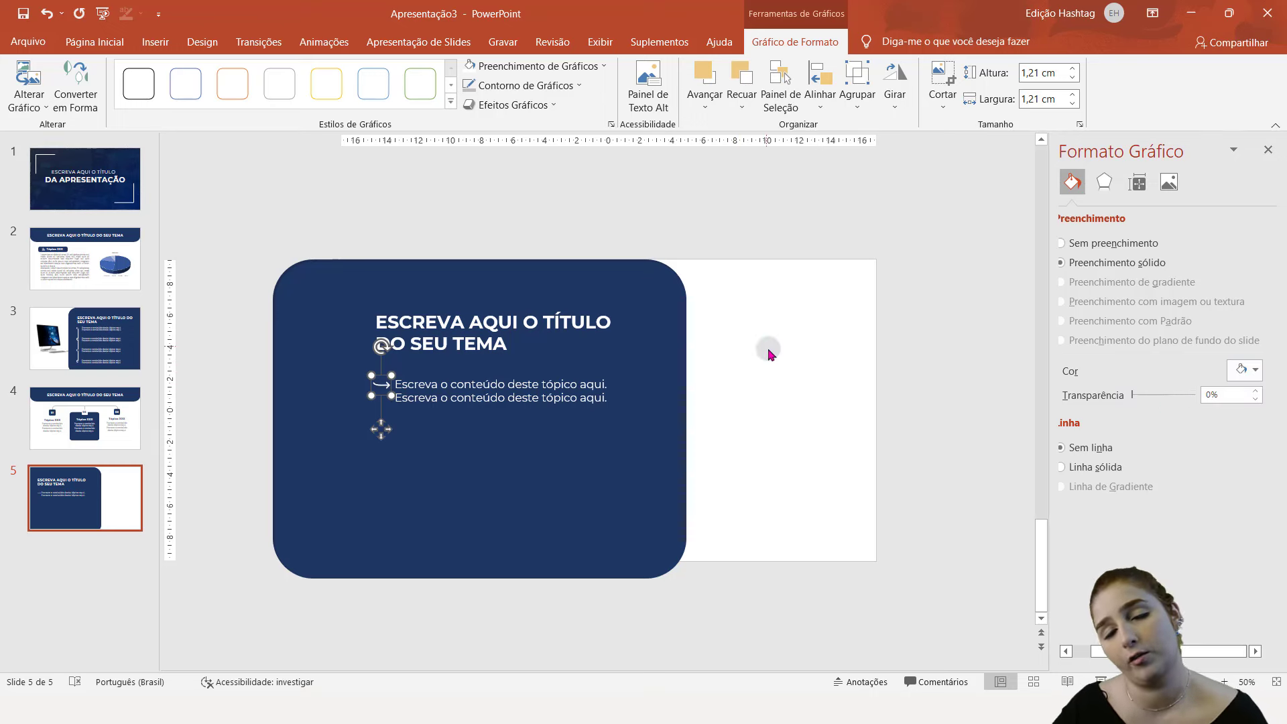
pyautogui.click(499, 387)
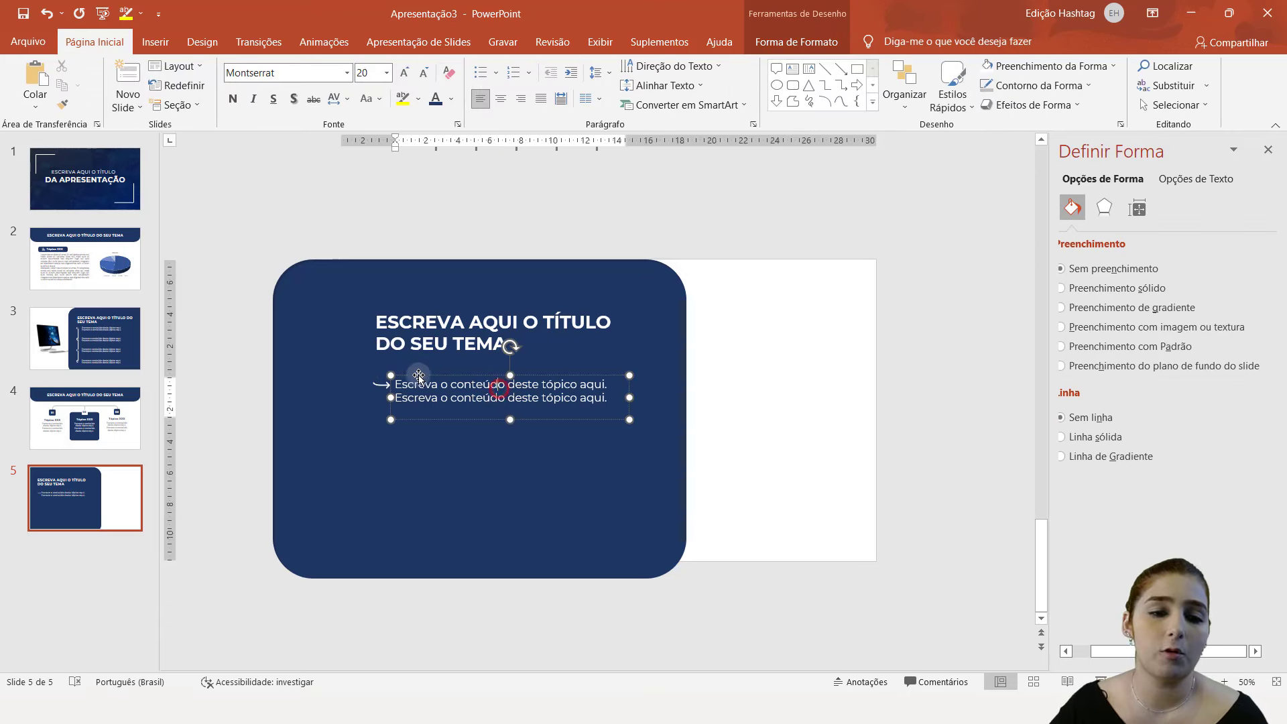
pyautogui.click(752, 360)
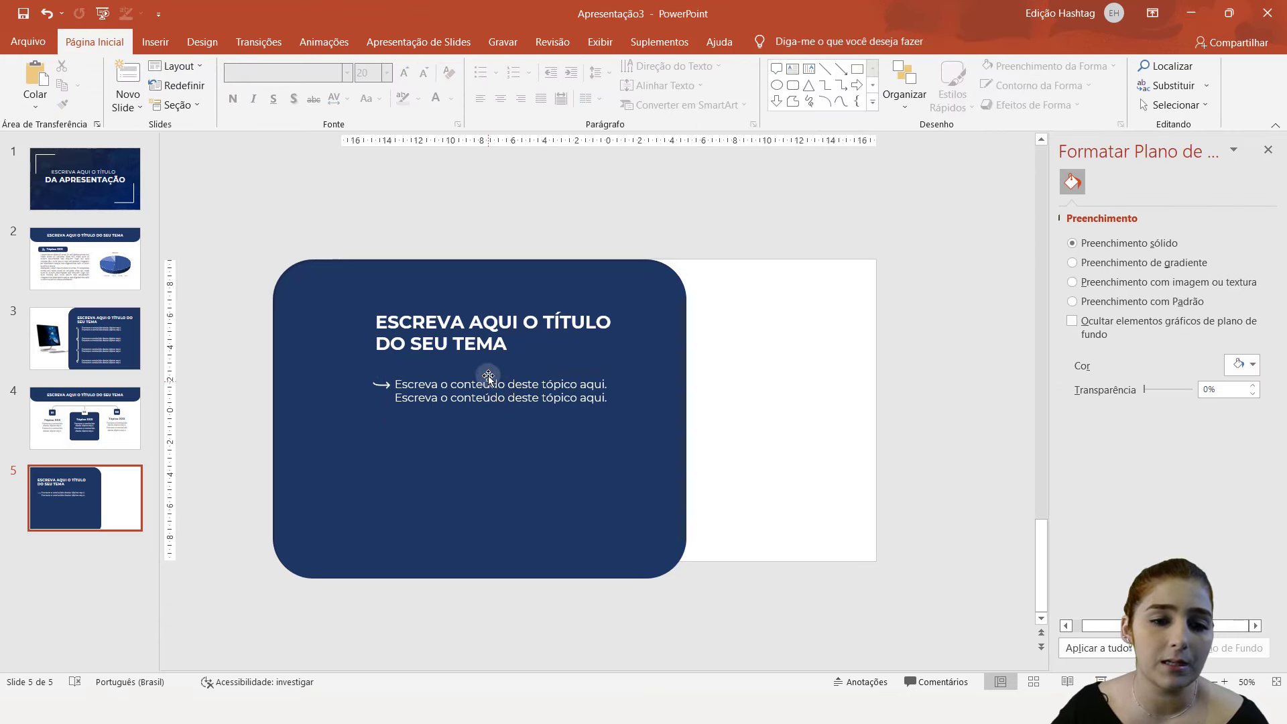
# - Select the arrow icon with its topic text and nudge them up
pyautogui.click(492, 372)
pyautogui.moveTo(490, 372); pyautogui.dragTo(464, 375)
pyautogui.click(458, 375)
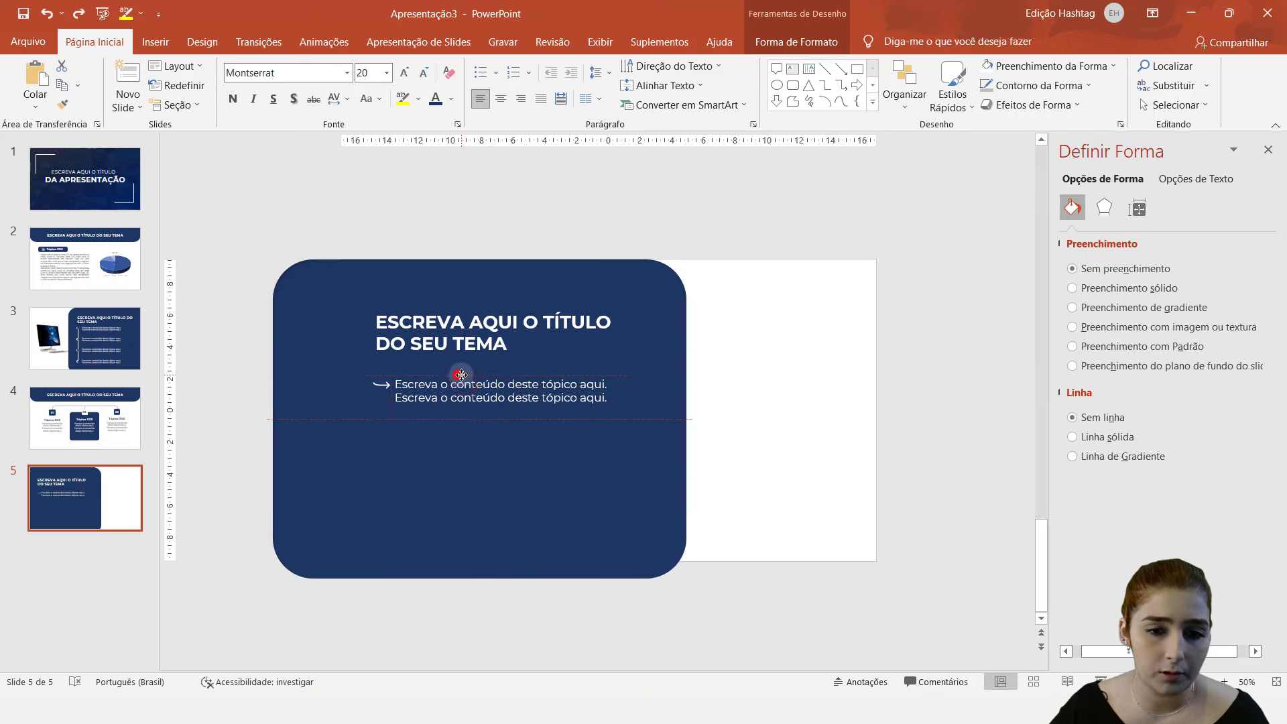
pyautogui.keyDown('shift'); pyautogui.click(382, 382); pyautogui.keyUp('shift')
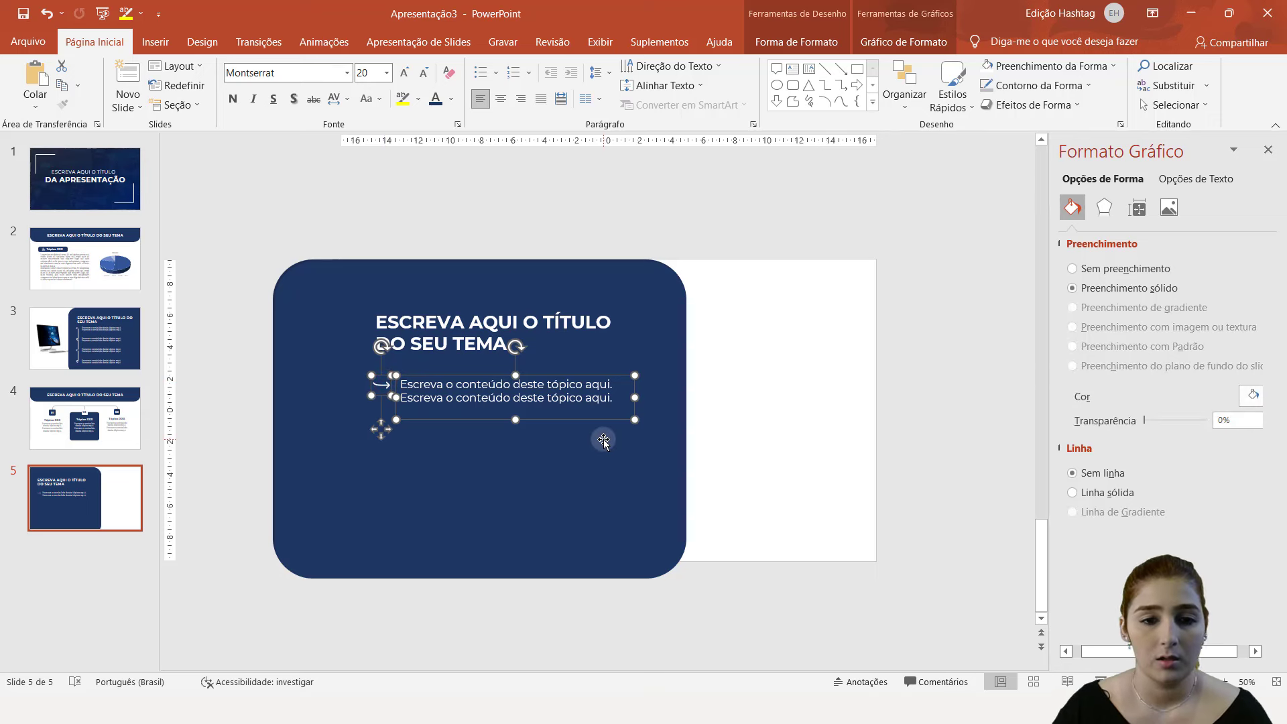
pyautogui.press('Up')
pyautogui.press('Up')
pyautogui.press('Up')
pyautogui.press('Up')
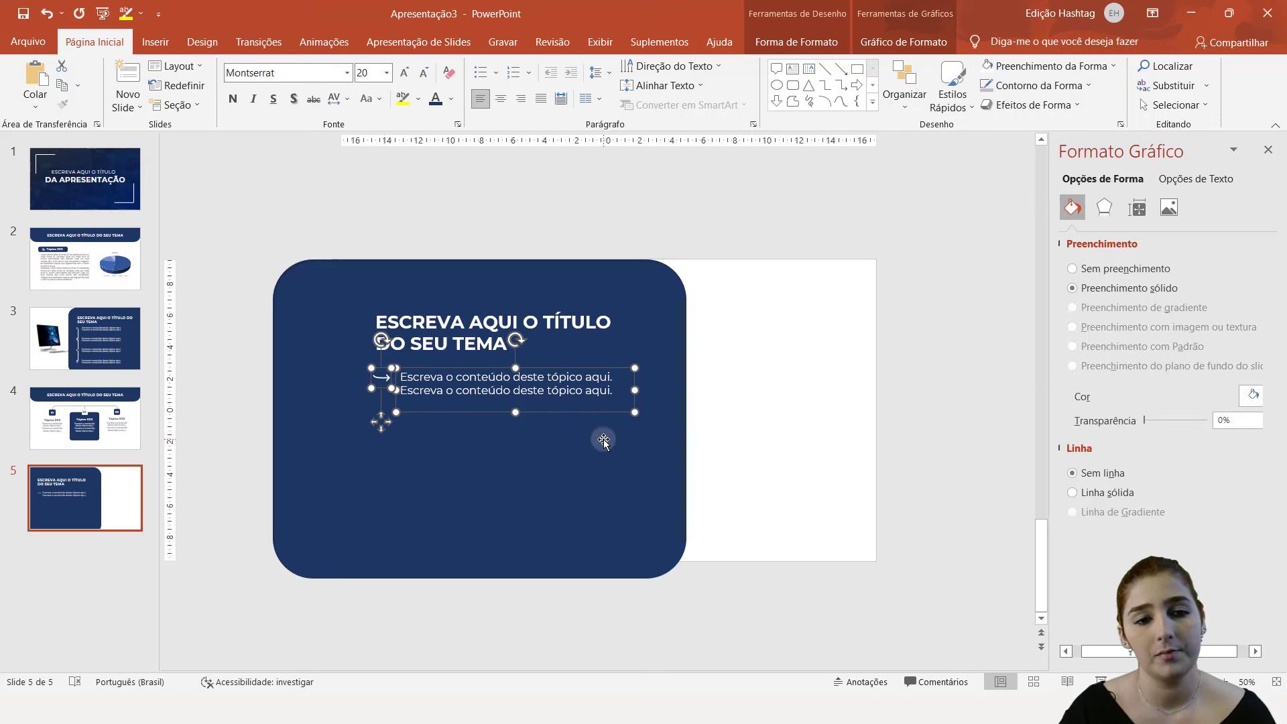
pyautogui.press('Up')
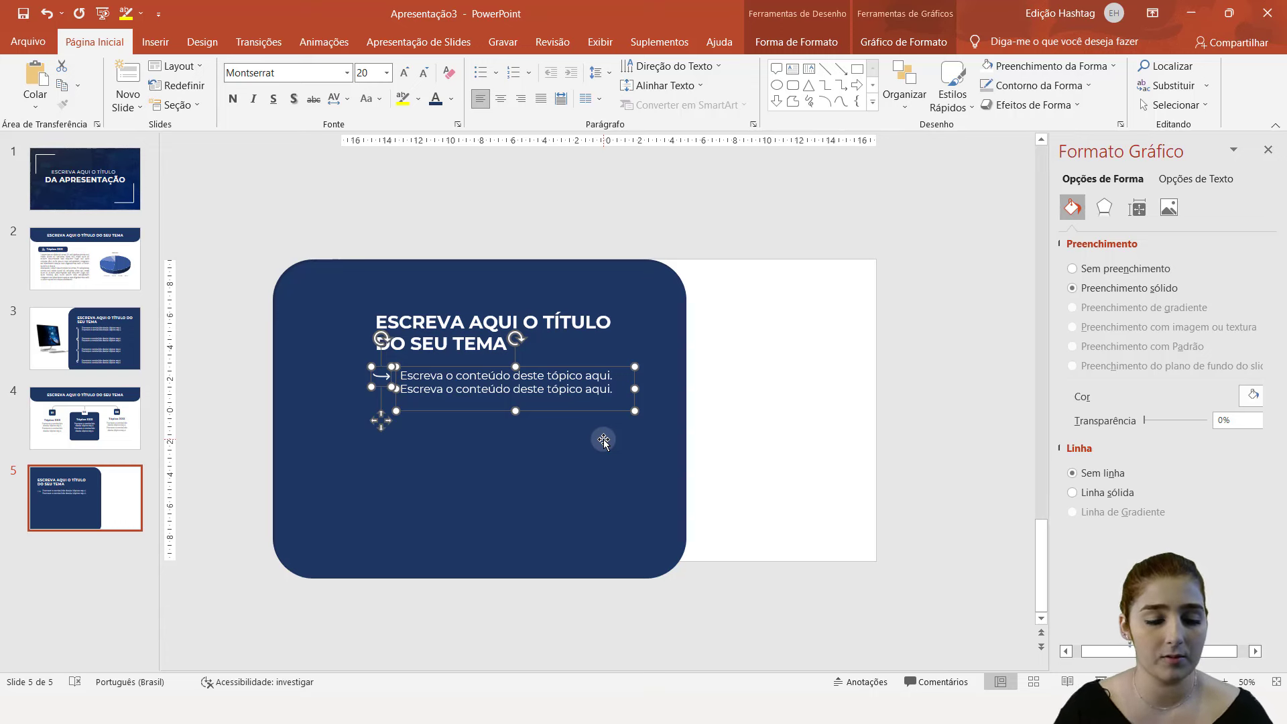
# - Duplicate the arrow-and-text group three times into four evenly spaced topic lines
pyautogui.hotkey('ctrl', 'd')
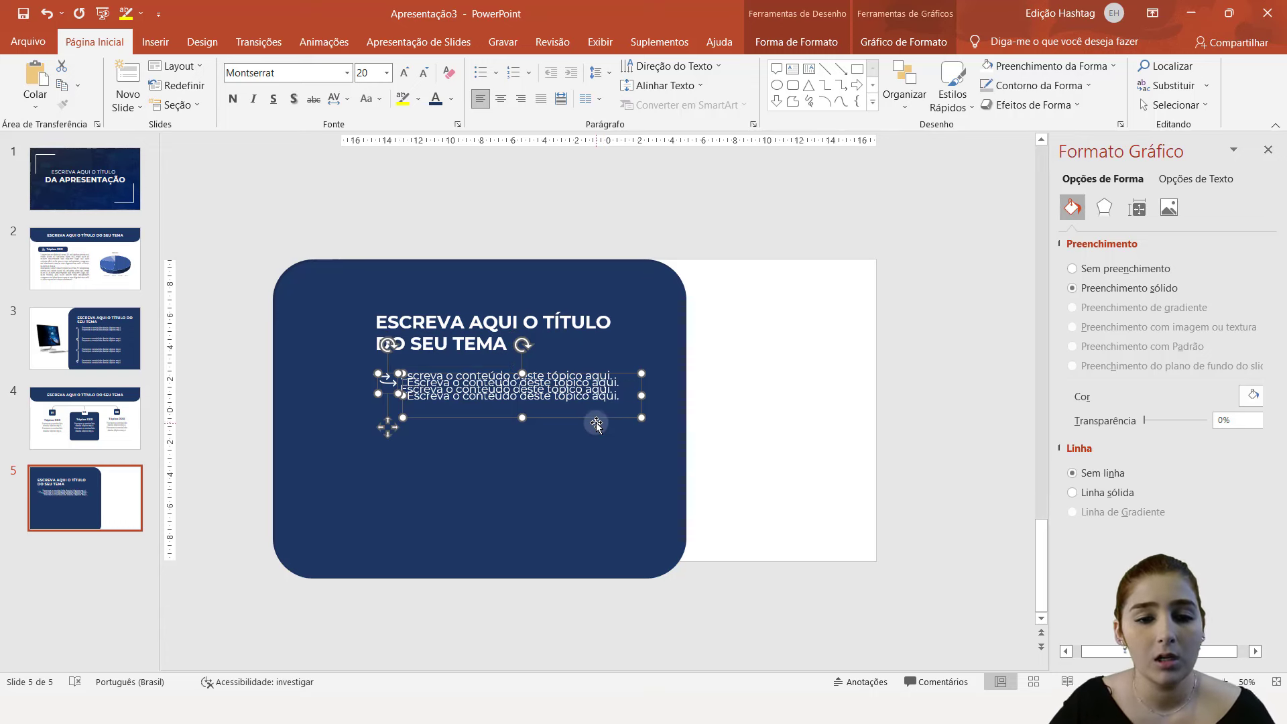
pyautogui.moveTo(596, 420); pyautogui.dragTo(592, 436)
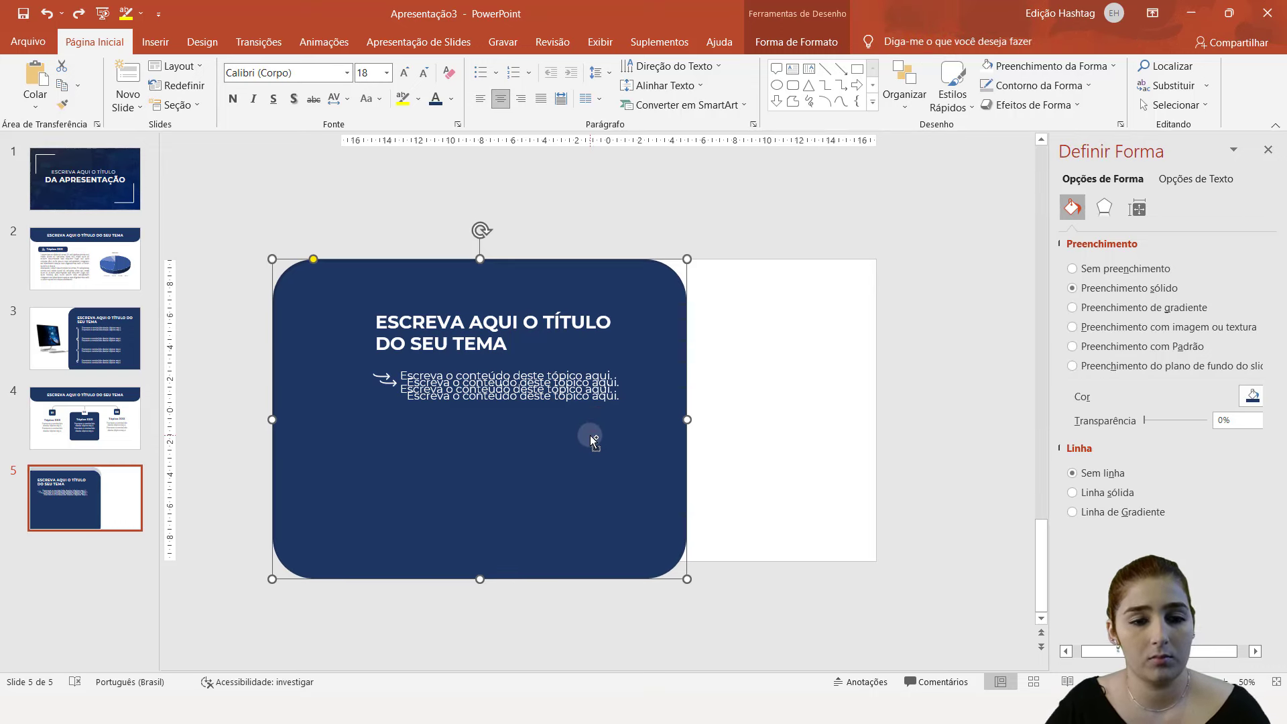
pyautogui.hotkey('ctrl', 'z')
pyautogui.moveTo(455, 402); pyautogui.dragTo(477, 423)
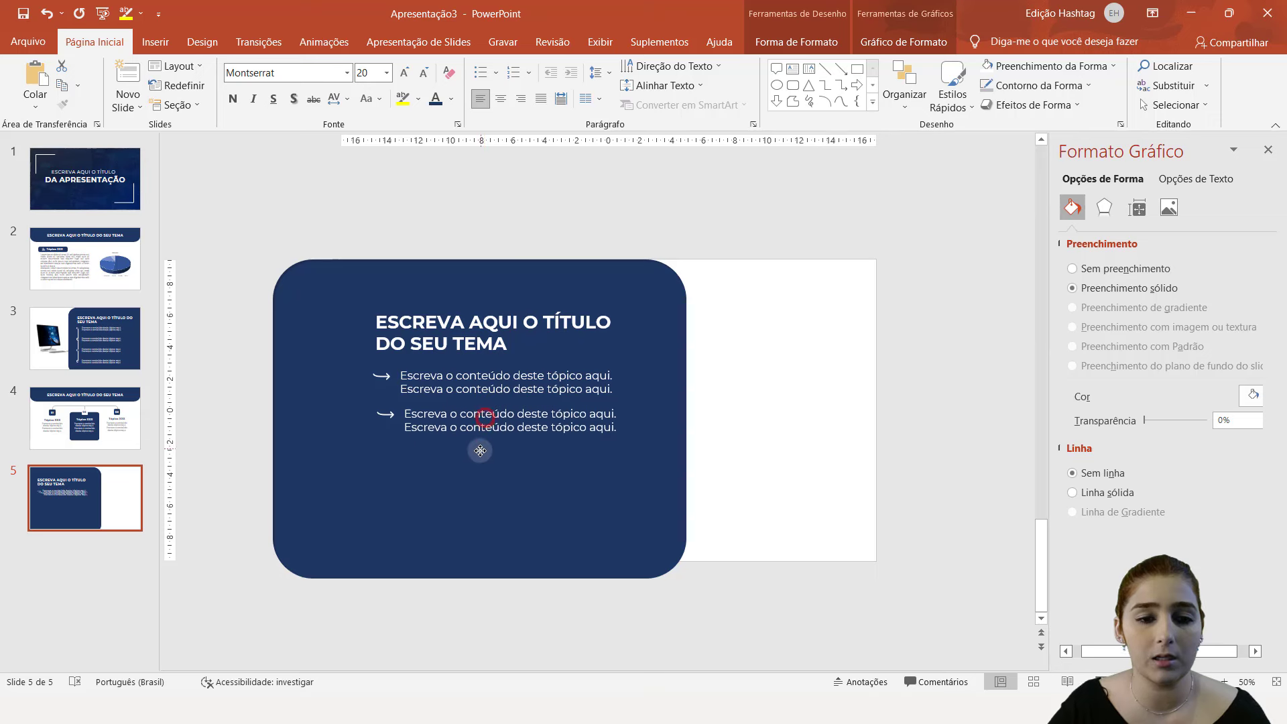
pyautogui.moveTo(485, 419); pyautogui.dragTo(478, 455)
pyautogui.hotkey('ctrl', 'd')
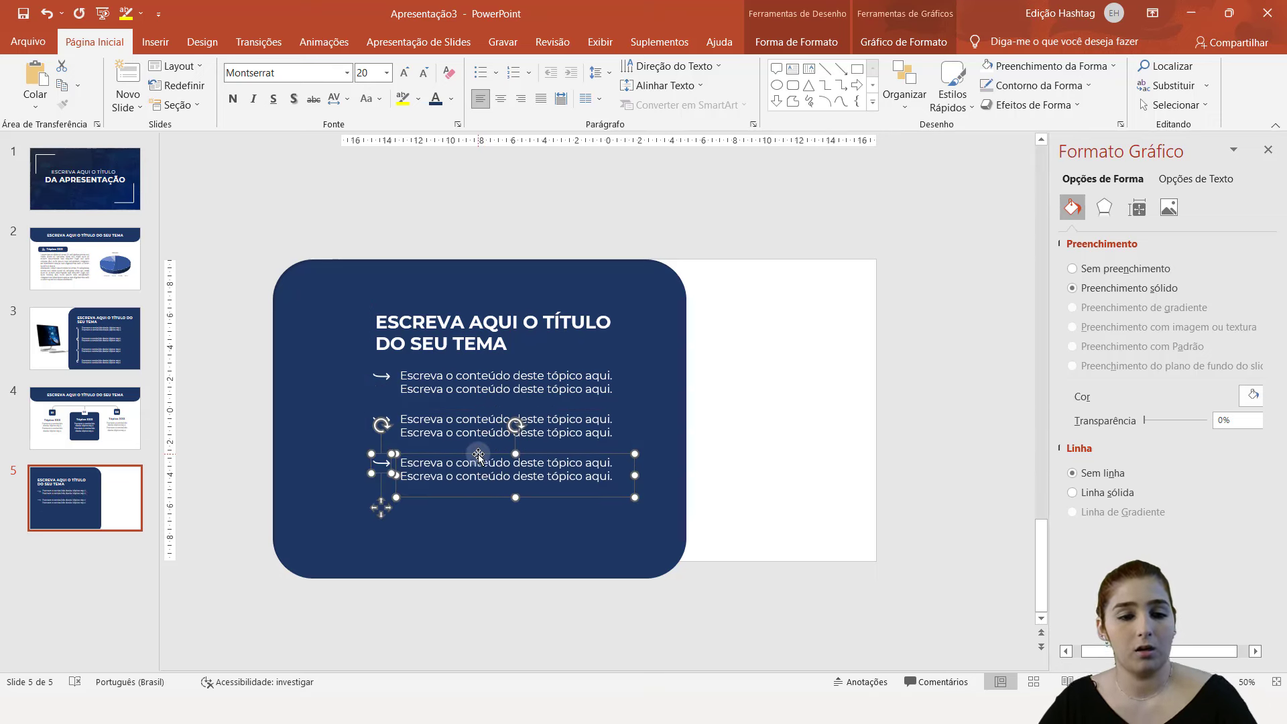
pyautogui.hotkey('ctrl', 'd')
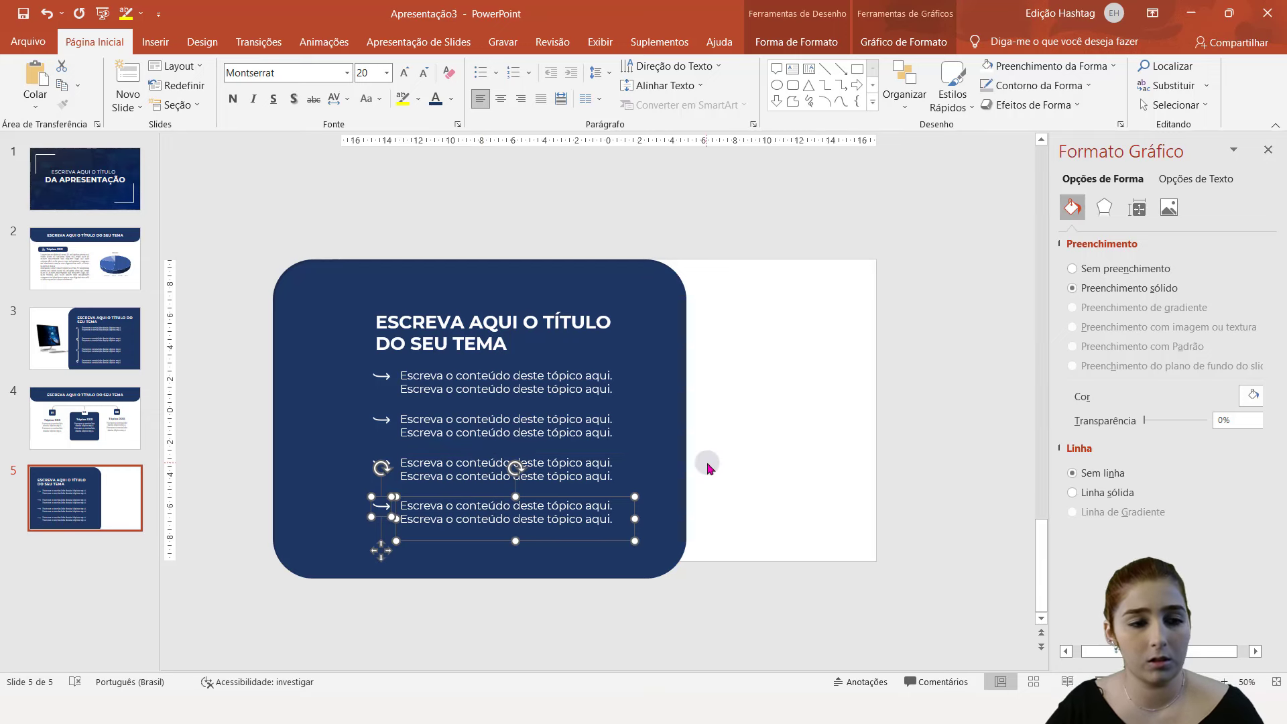
pyautogui.click(735, 461)
# - Multi-select the slide 5 title plus the four bullet arrows and their text boxes
pyautogui.click(550, 379)
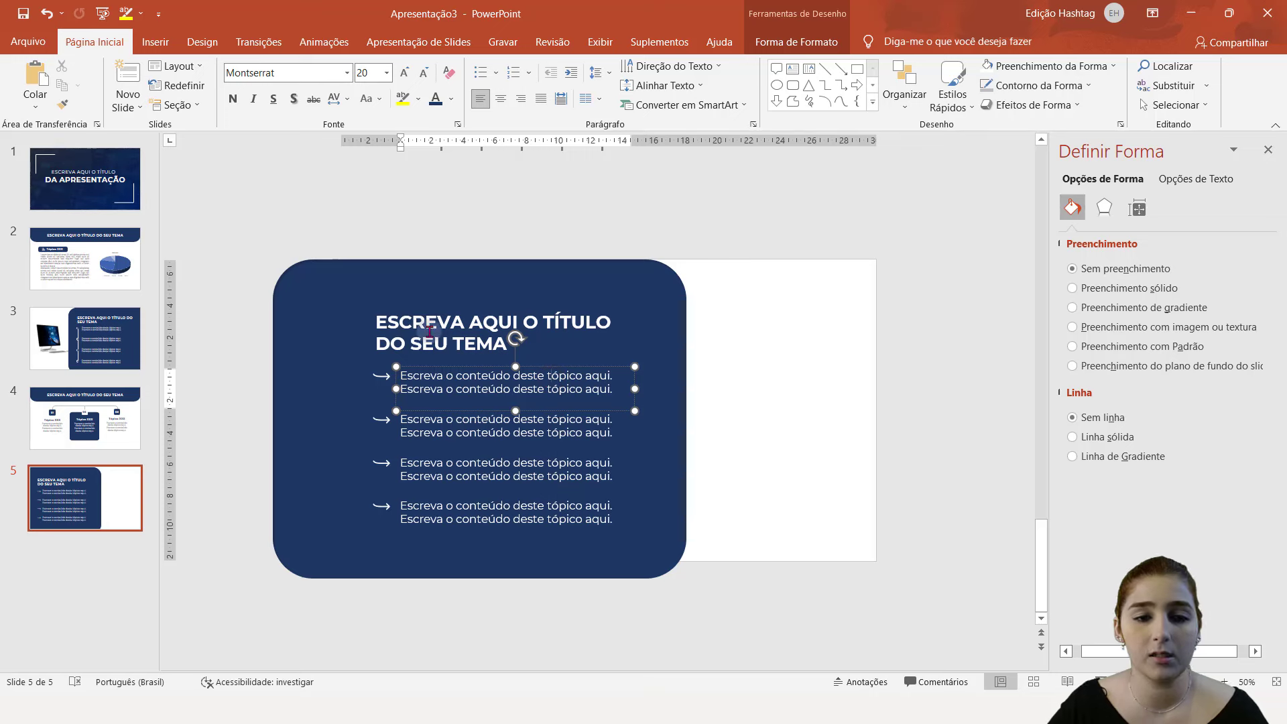
pyautogui.click(685, 419)
pyautogui.click(562, 520)
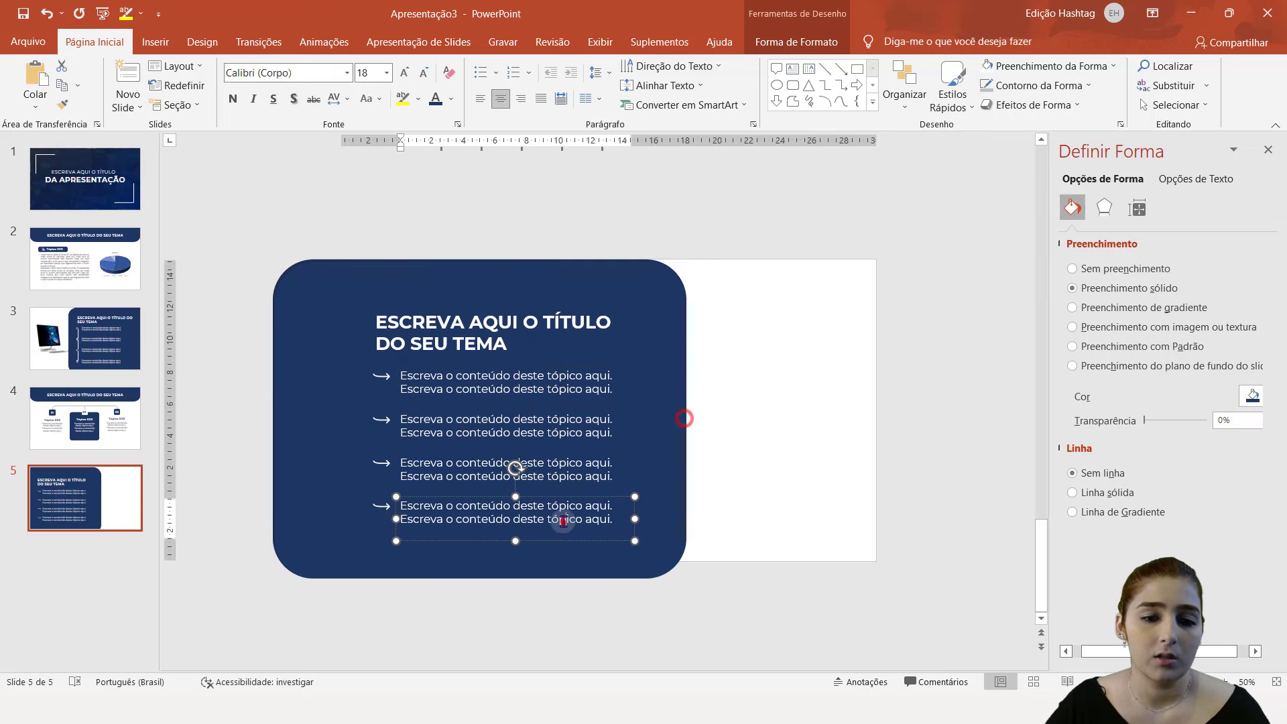
pyautogui.keyDown('shift'); pyautogui.click(384, 506); pyautogui.keyUp('shift')
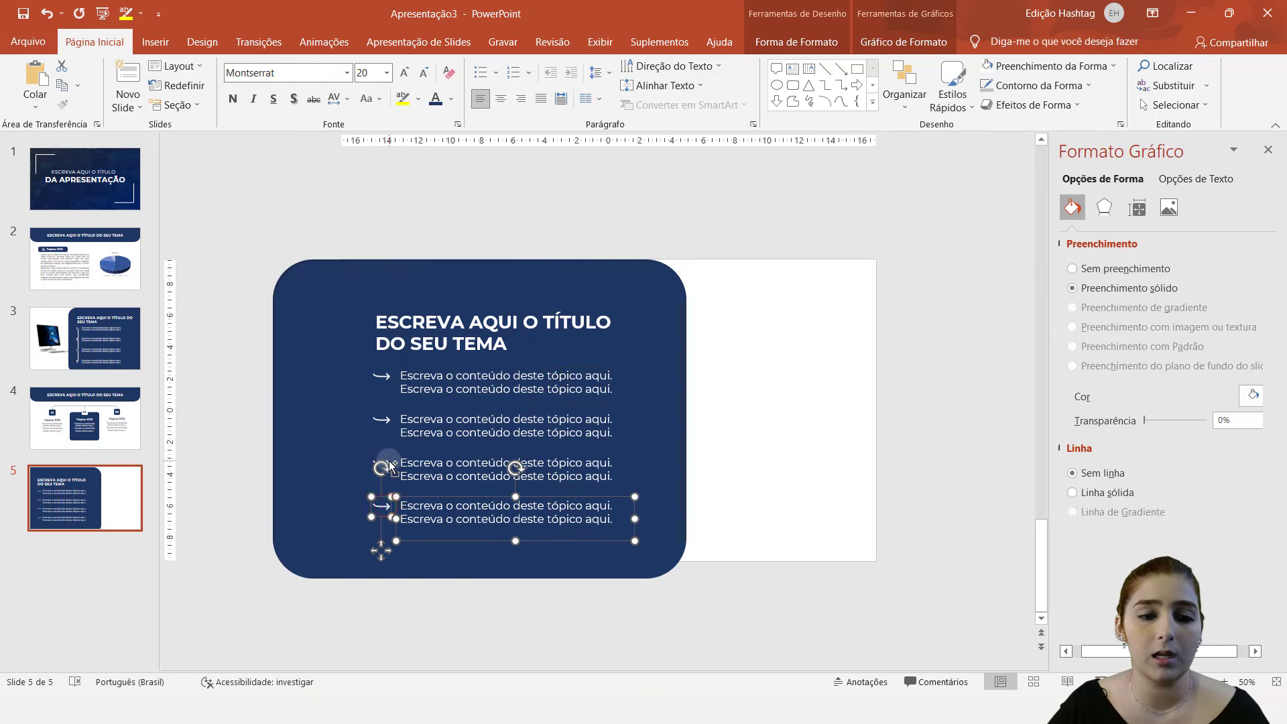
pyautogui.keyDown('shift'); pyautogui.click(390, 465); pyautogui.keyUp('shift')
pyautogui.keyDown('shift'); pyautogui.click(421, 463); pyautogui.keyUp('shift')
pyautogui.keyDown('shift'); pyautogui.click(431, 423); pyautogui.keyUp('shift')
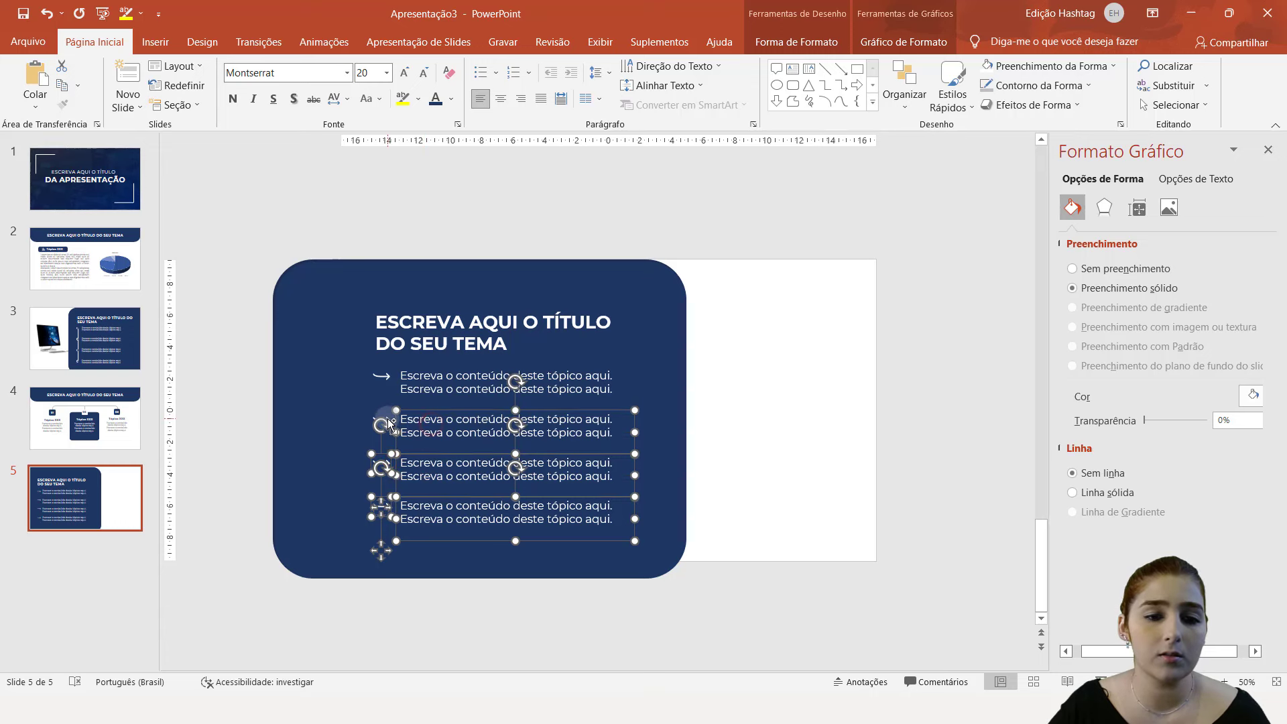
pyautogui.keyDown('shift'); pyautogui.click(388, 420); pyautogui.keyUp('shift')
pyautogui.keyDown('shift'); pyautogui.click(387, 375); pyautogui.keyUp('shift')
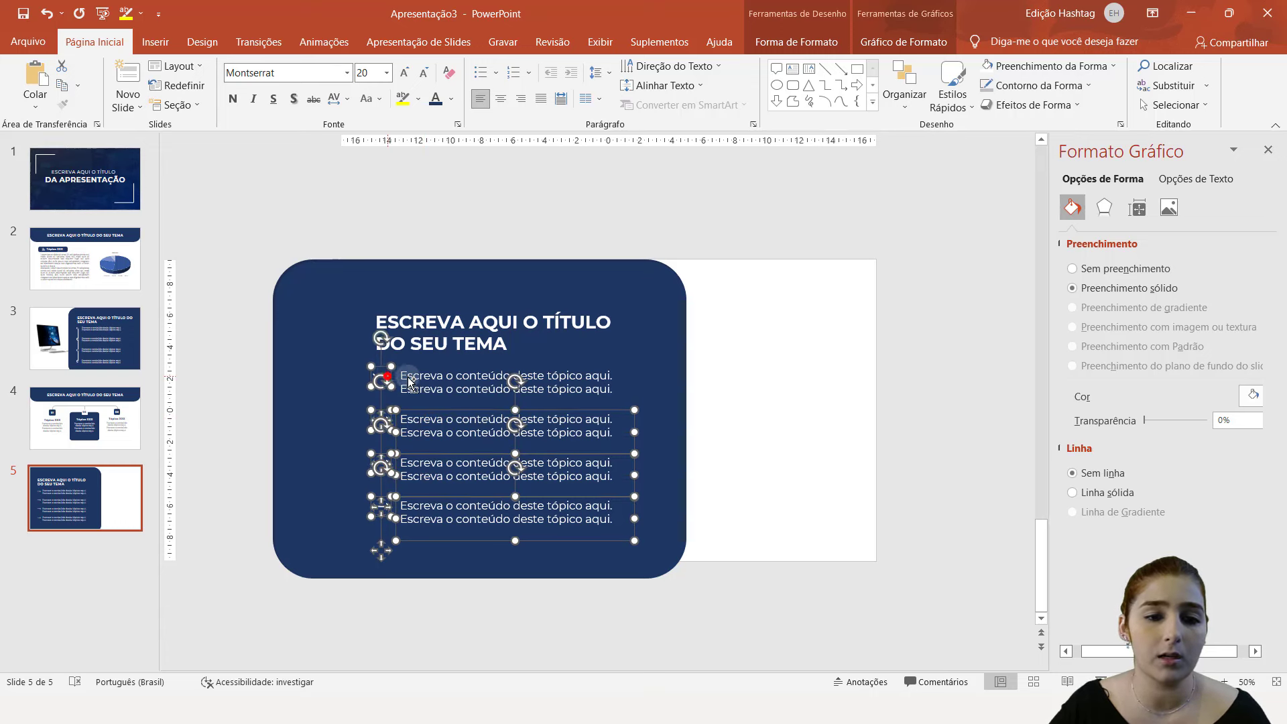
pyautogui.keyDown('shift'); pyautogui.click(422, 381); pyautogui.keyUp('shift')
pyautogui.keyDown('shift'); pyautogui.click(420, 327); pyautogui.keyUp('shift')
# - Nudge the title and bullet lines three steps higher in the navy panel, then deselect
pyautogui.press('Up')
pyautogui.press('Up')
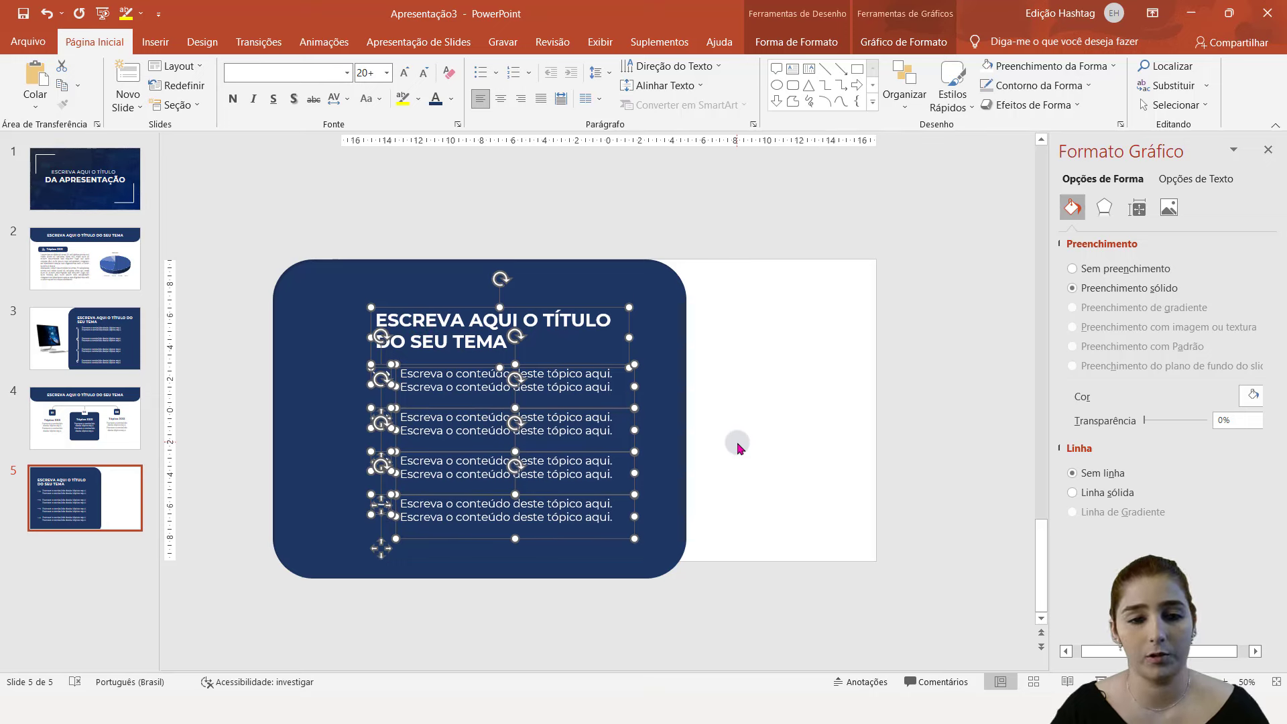
pyautogui.press('Up')
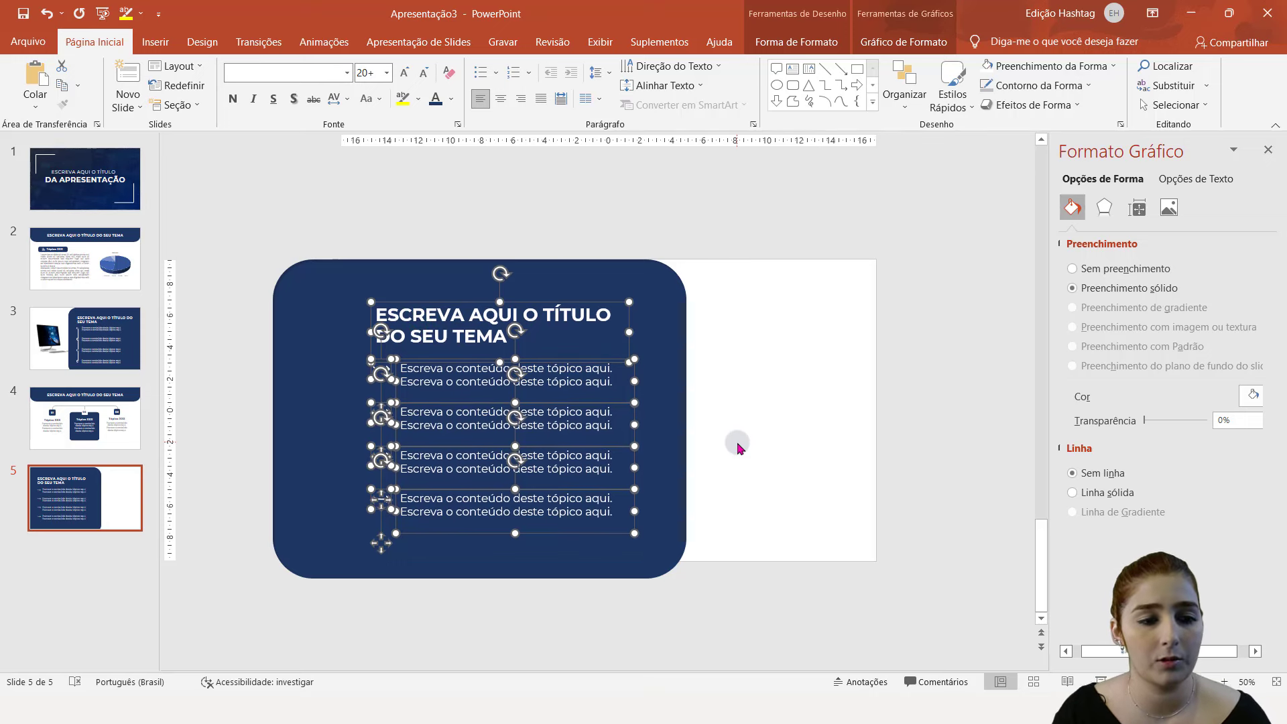
pyautogui.press('Up')
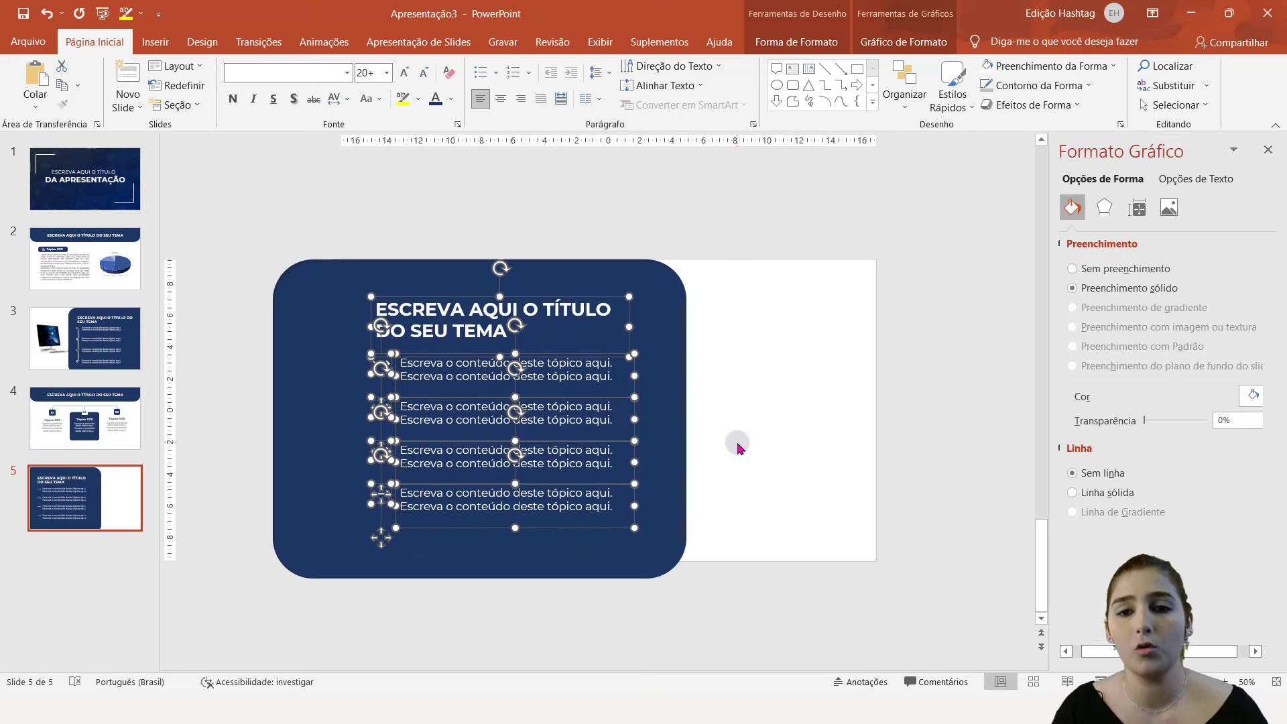
pyautogui.click(895, 107)
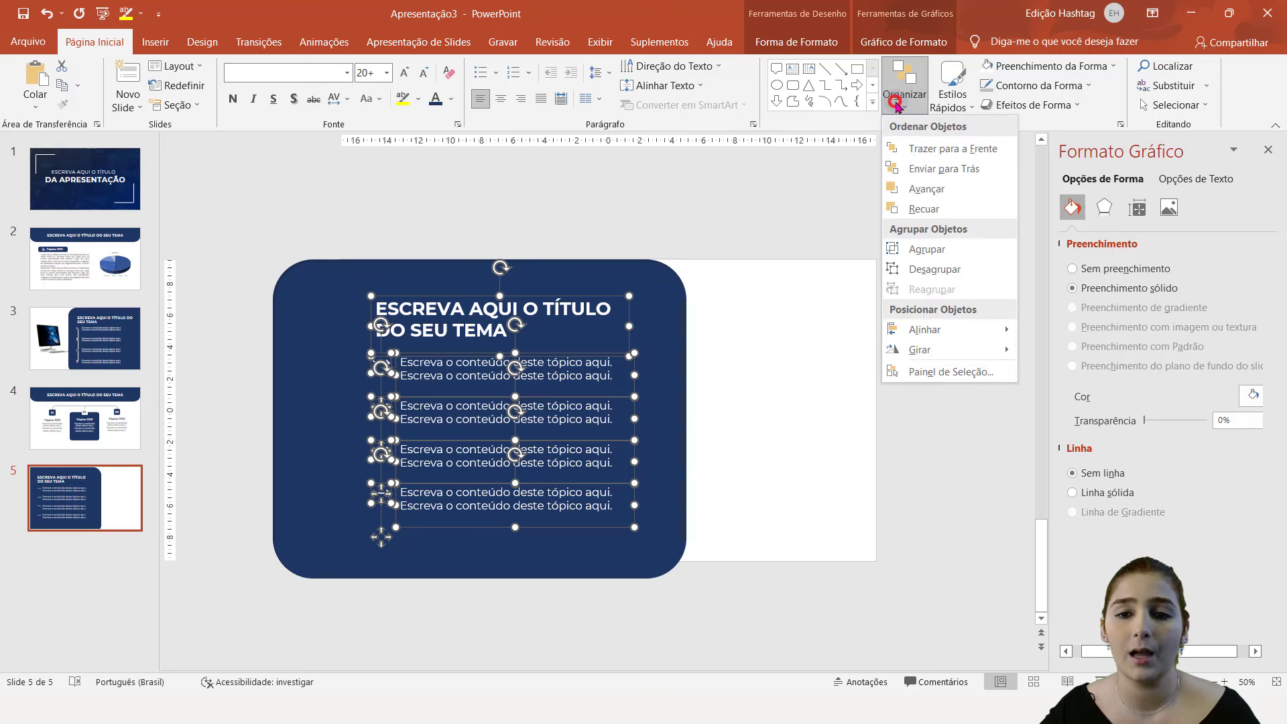
pyautogui.moveTo(925, 330)
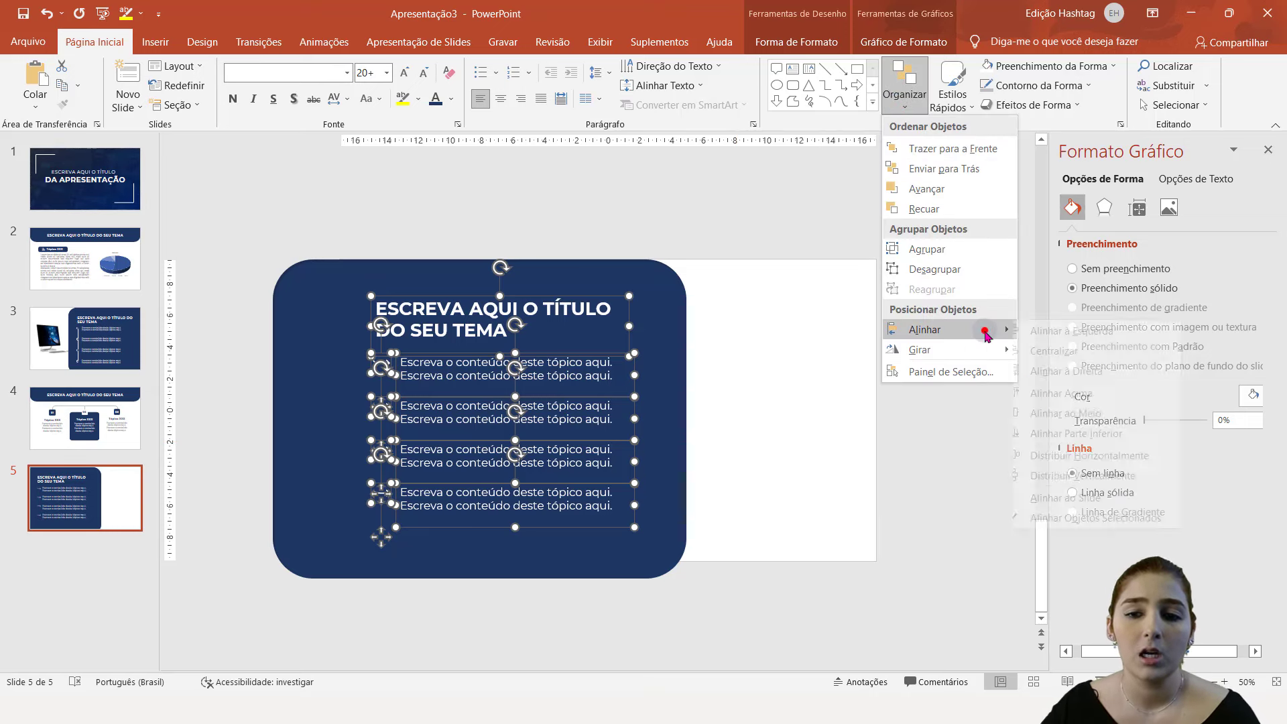
pyautogui.click(779, 337)
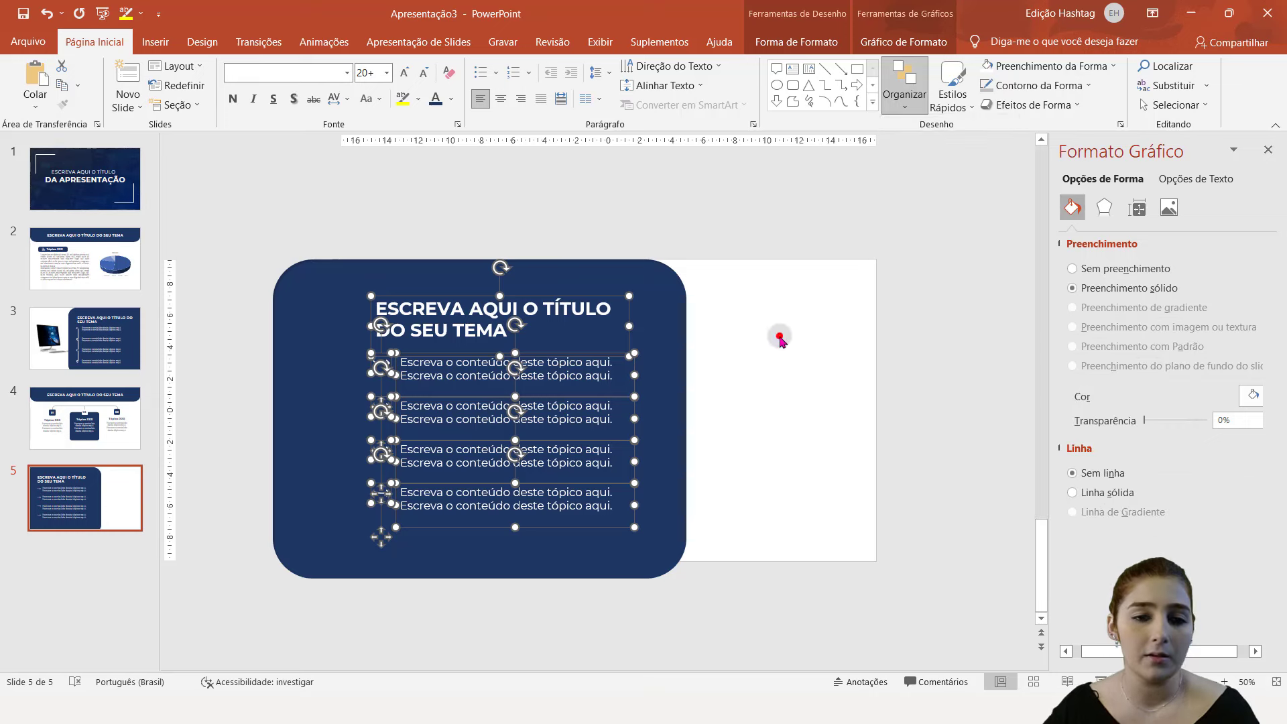
pyautogui.click(777, 335)
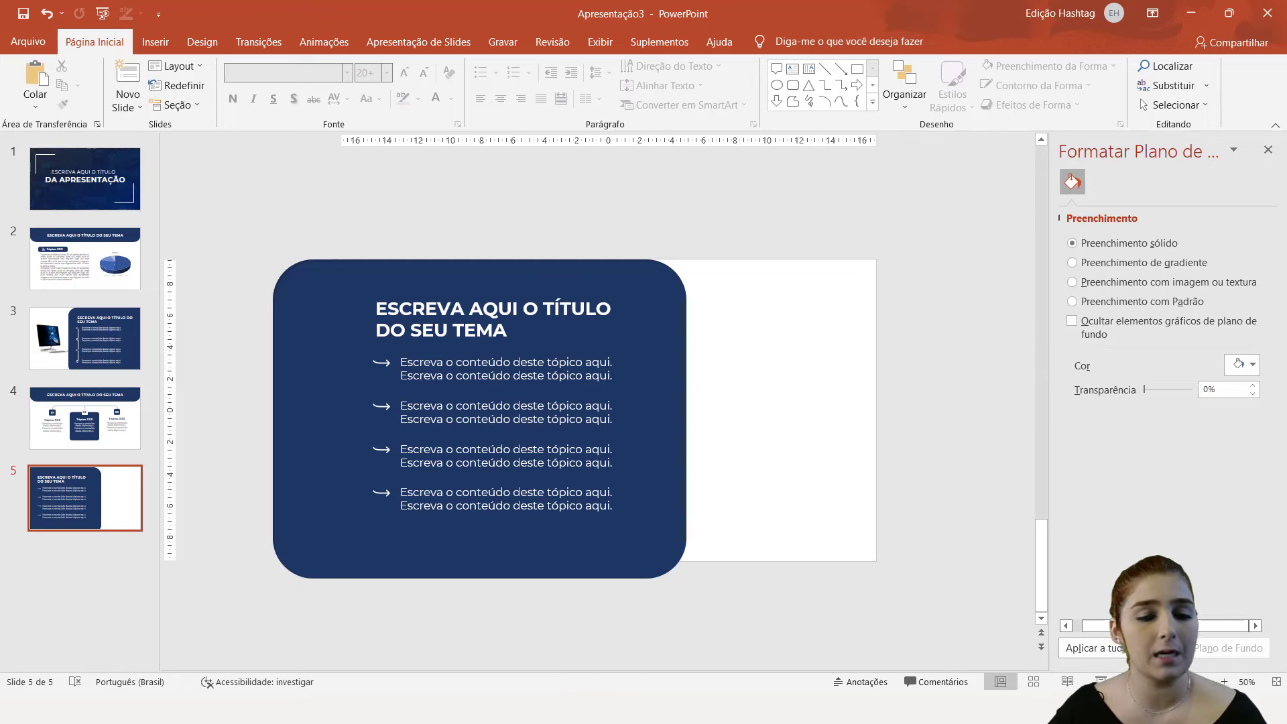
# - Drag the mockup 02 tablet image from its folder onto slide 5
pyautogui.click(436, 648)
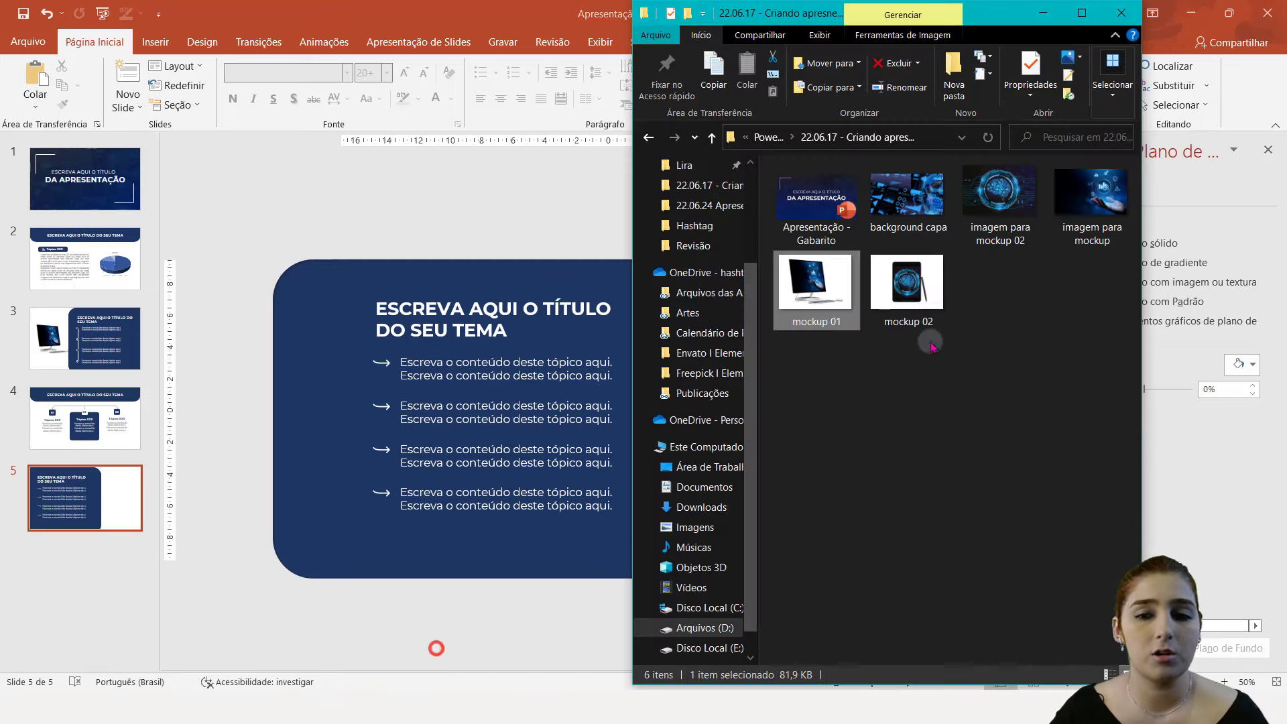
pyautogui.click(922, 274)
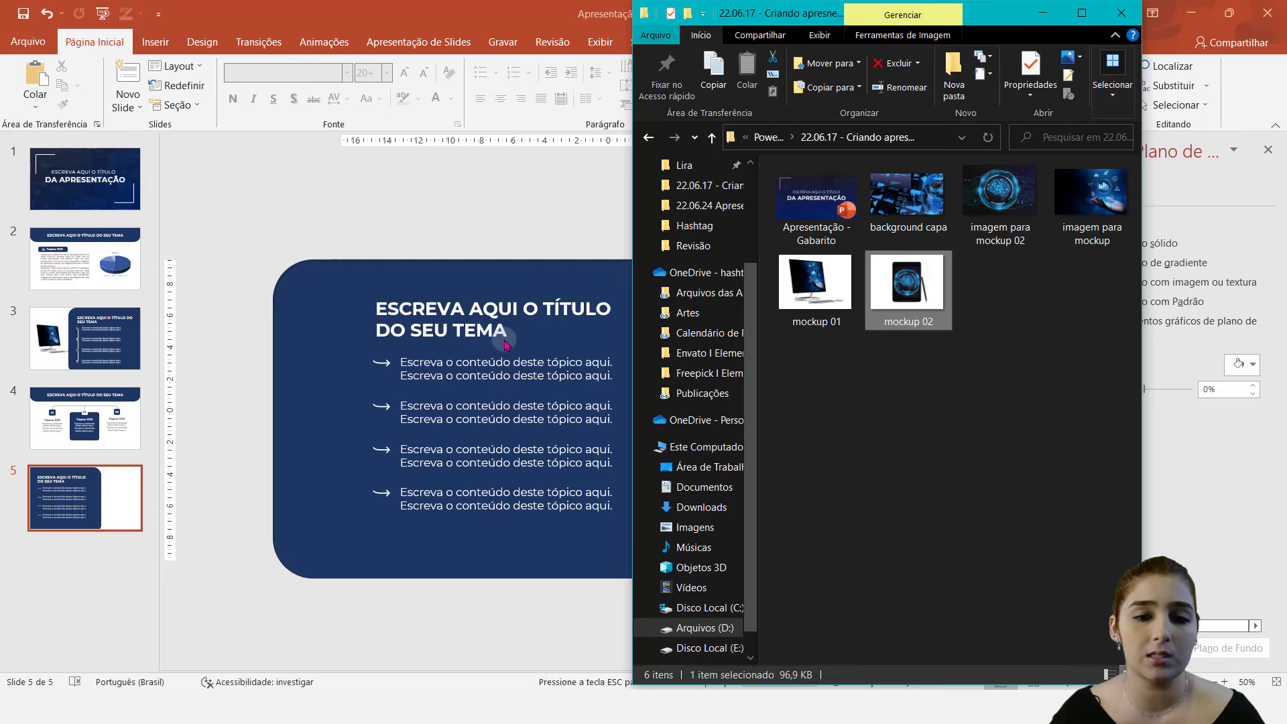
pyautogui.moveTo(505, 345); pyautogui.dragTo(506, 343)
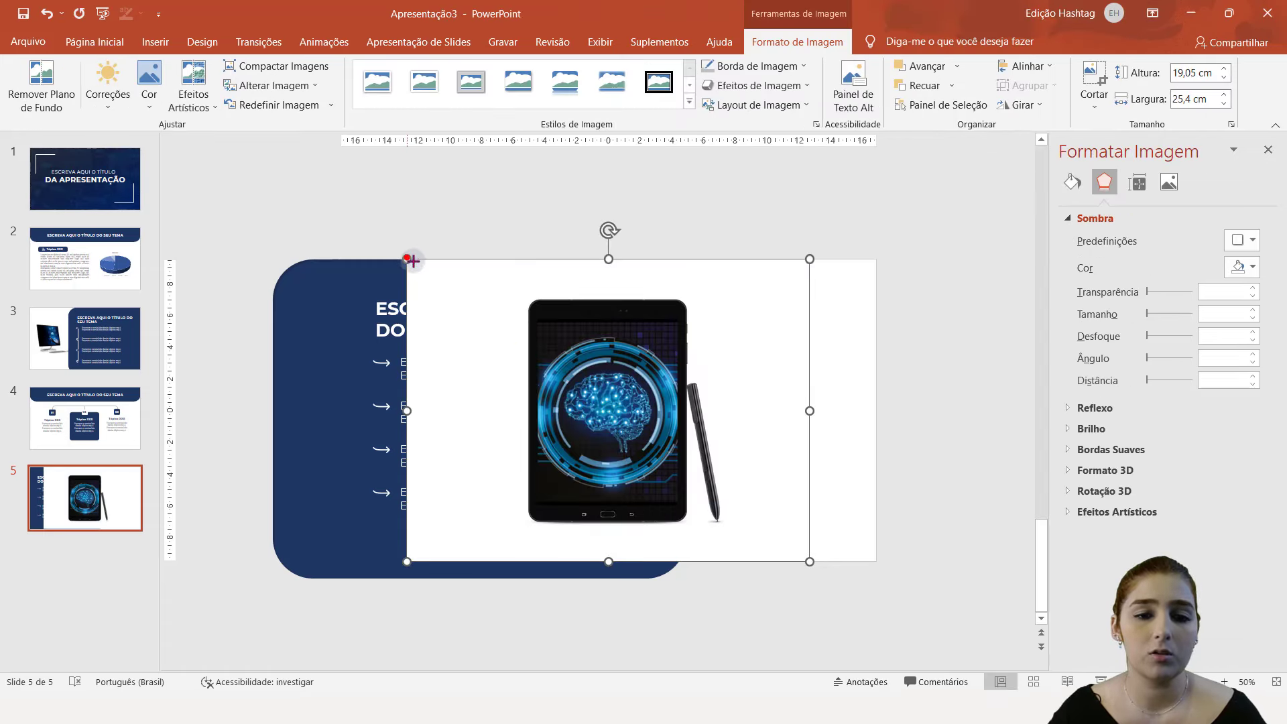
# - Shrink the tablet picture to about 18 by 14 cm, move it right, and send it behind the navy panel
pyautogui.moveTo(409, 258); pyautogui.dragTo(518, 343)
pyautogui.moveTo(711, 435)
pyautogui.mouseDown()
pyautogui.moveTo(783, 419)
pyautogui.moveTo(811, 395)
pyautogui.mouseUp()
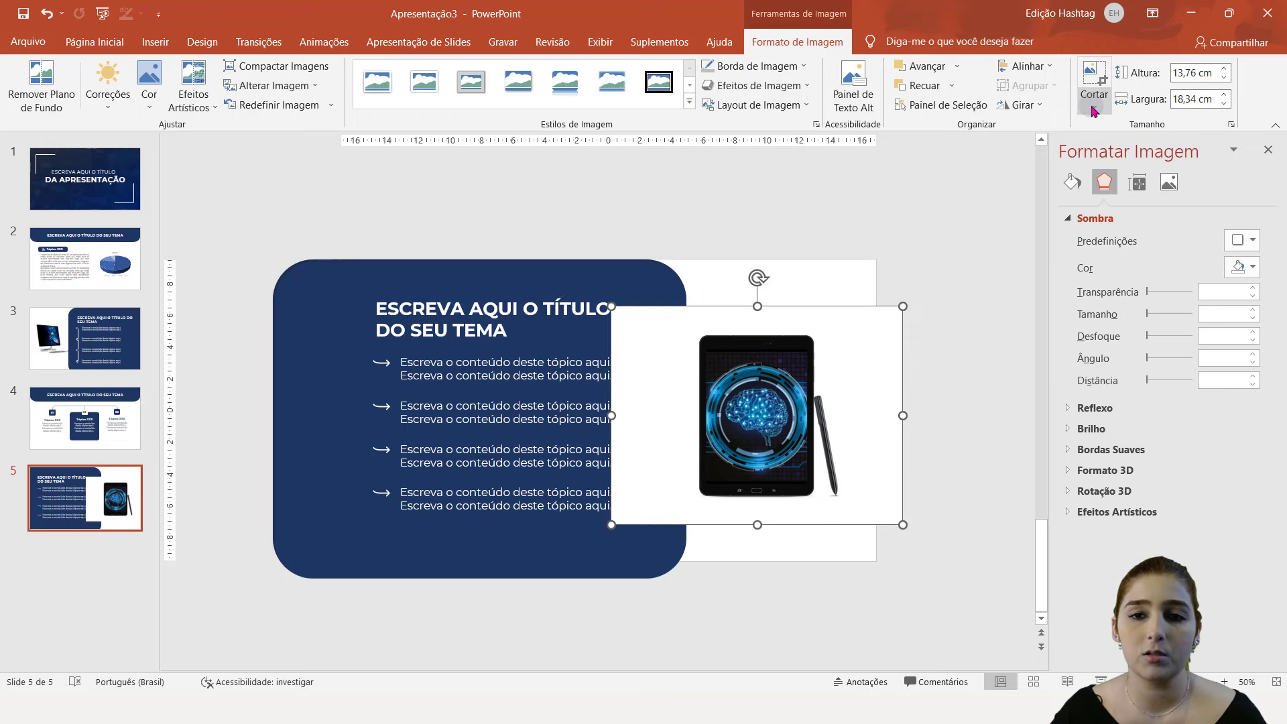
pyautogui.click(951, 86)
pyautogui.click(952, 128)
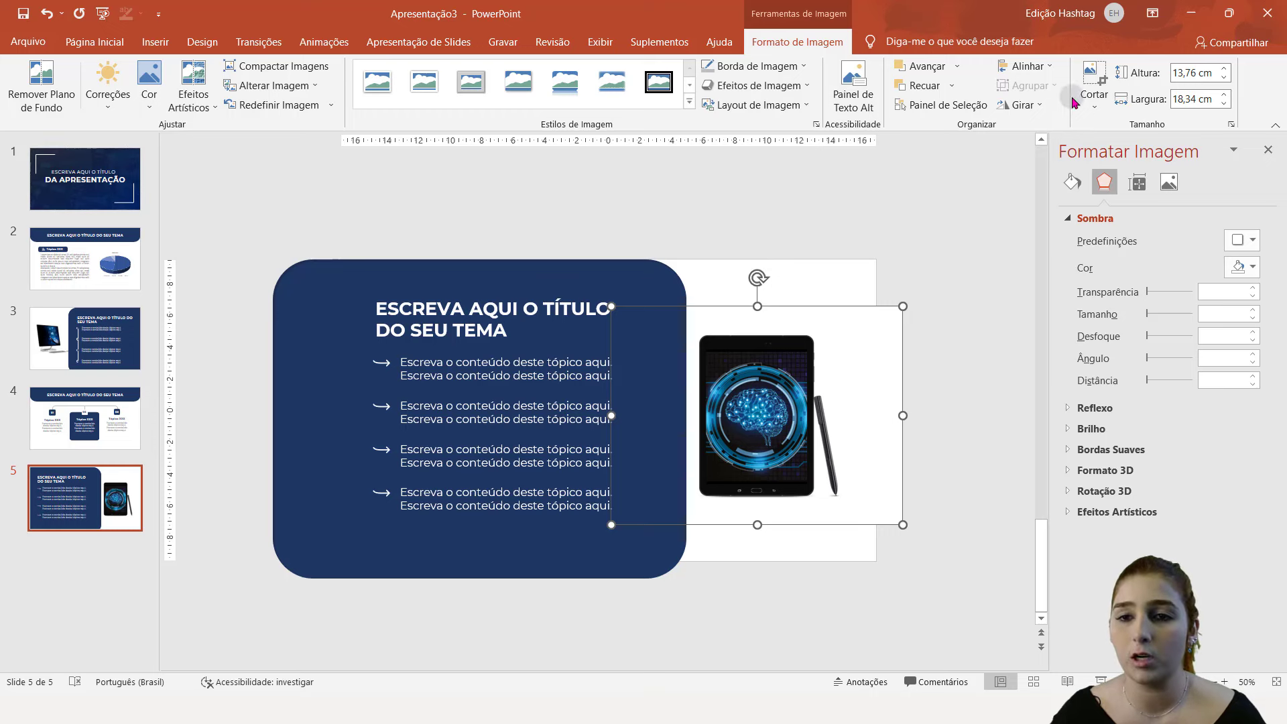
# - Crop the empty strip off the picture's right edge, then shift it right and shrink it slightly
pyautogui.click(1091, 75)
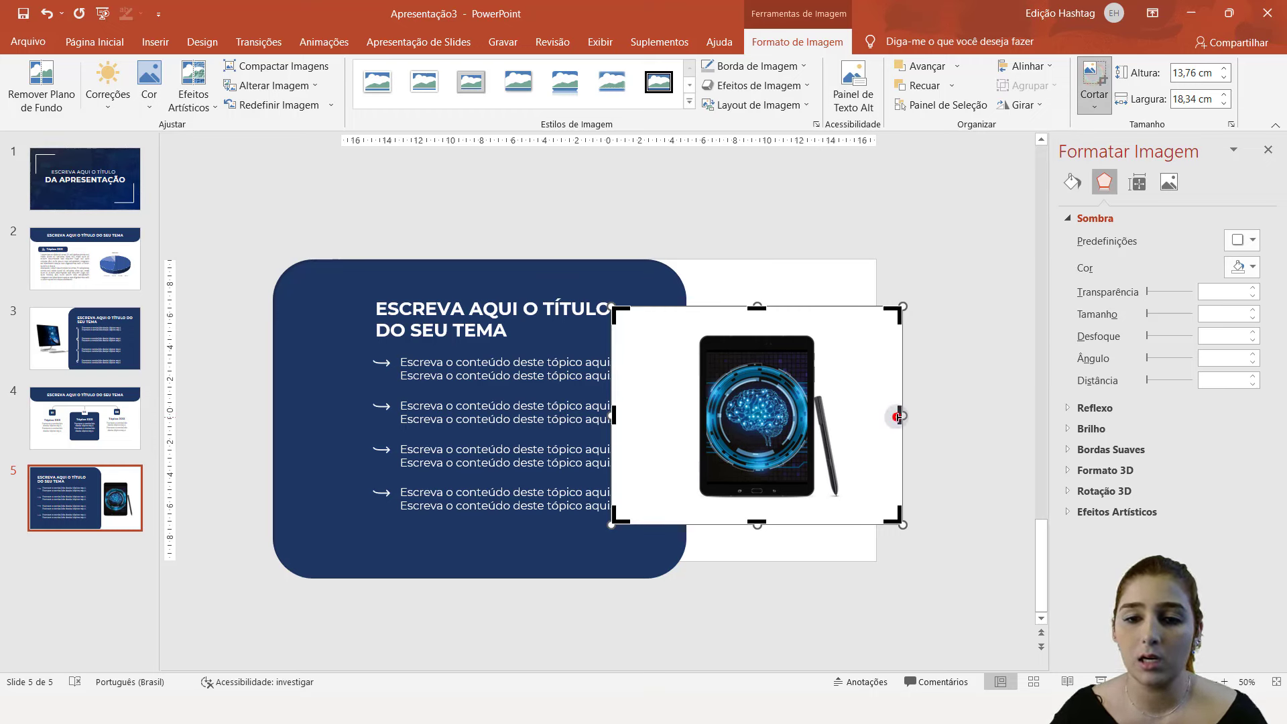
pyautogui.moveTo(898, 417); pyautogui.dragTo(876, 417)
pyautogui.click(938, 332)
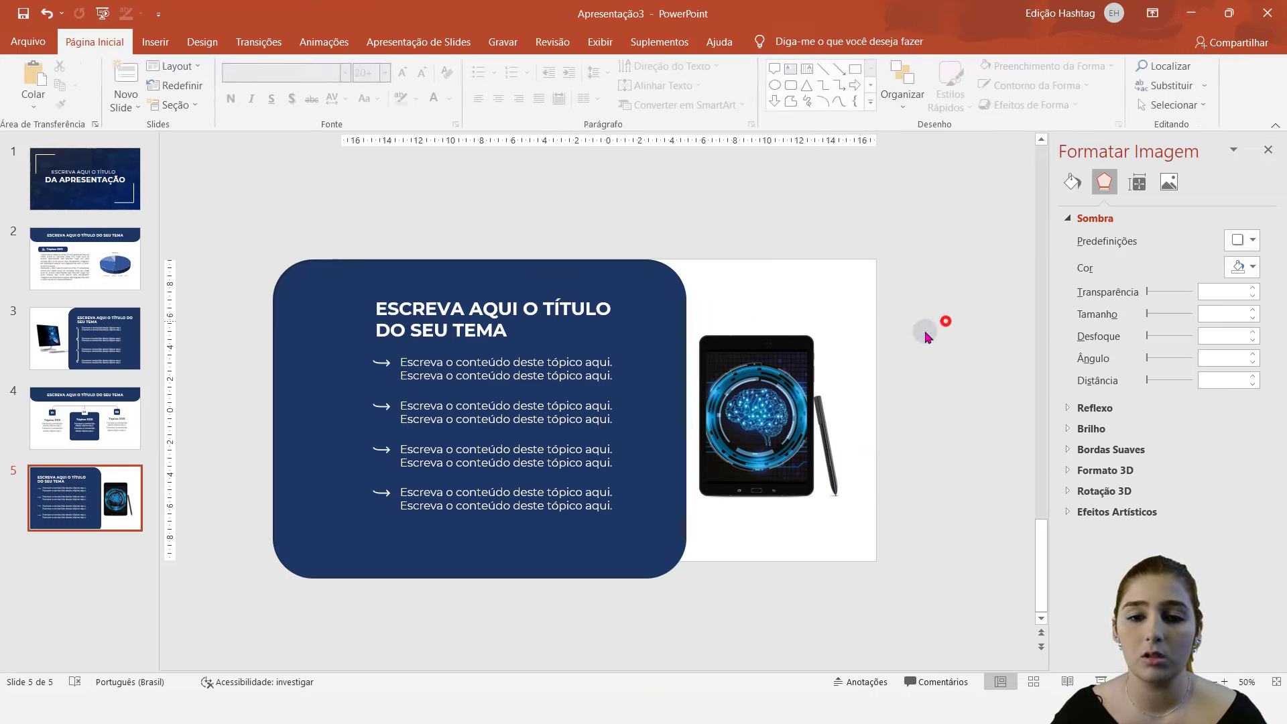
pyautogui.click(807, 371)
pyautogui.moveTo(828, 370); pyautogui.dragTo(910, 476)
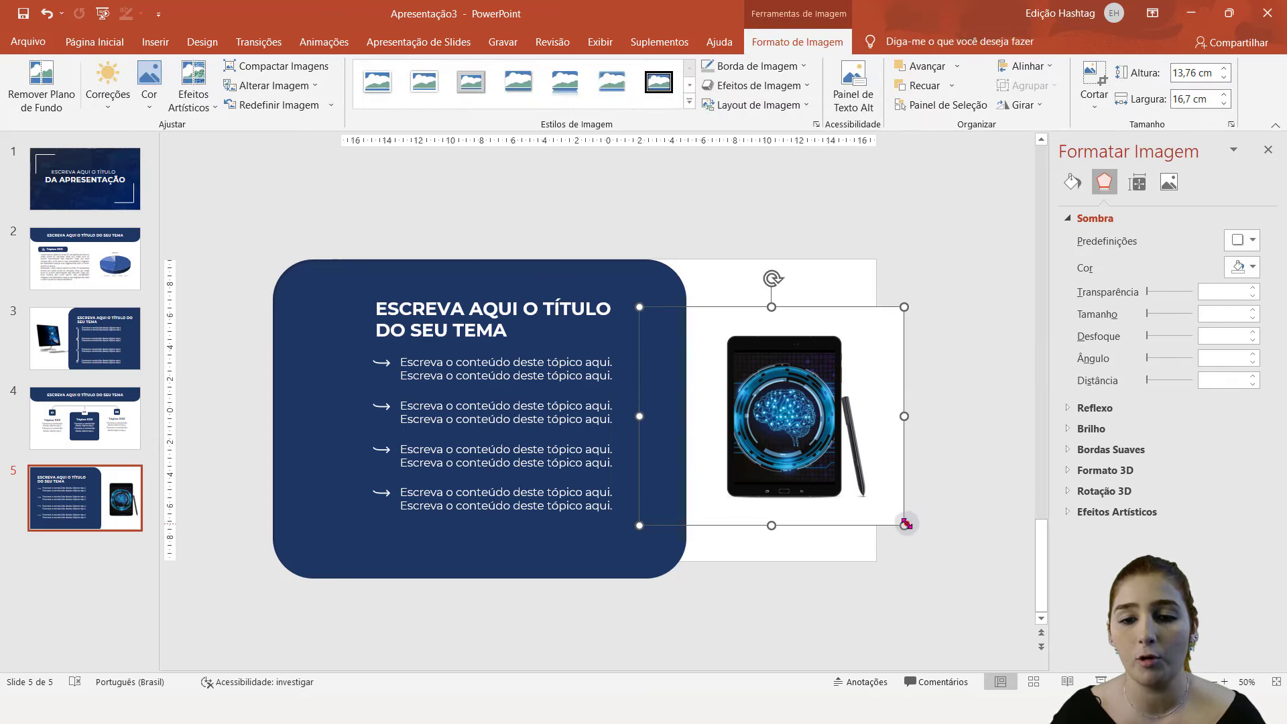
pyautogui.moveTo(905, 523); pyautogui.dragTo(891, 515)
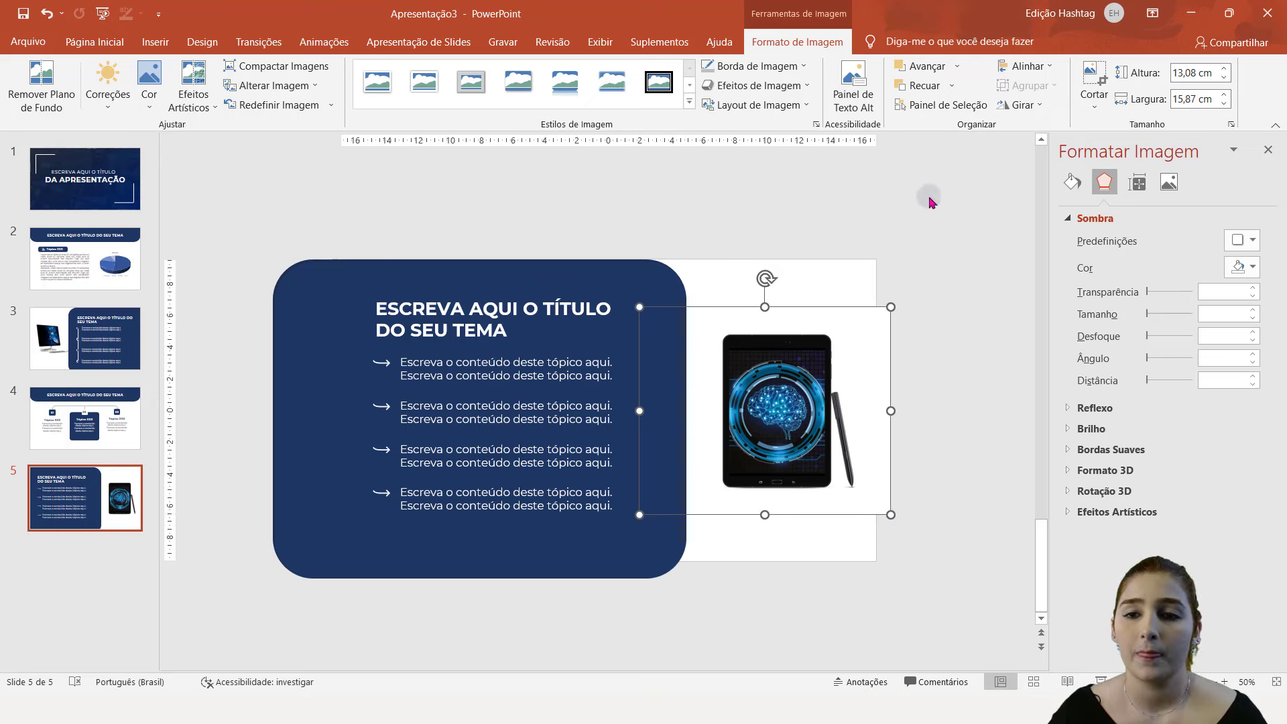
# - Trim a little more off the tablet picture's right edge and check the result
pyautogui.click(1092, 77)
pyautogui.moveTo(891, 410); pyautogui.dragTo(876, 414)
pyautogui.click(908, 263)
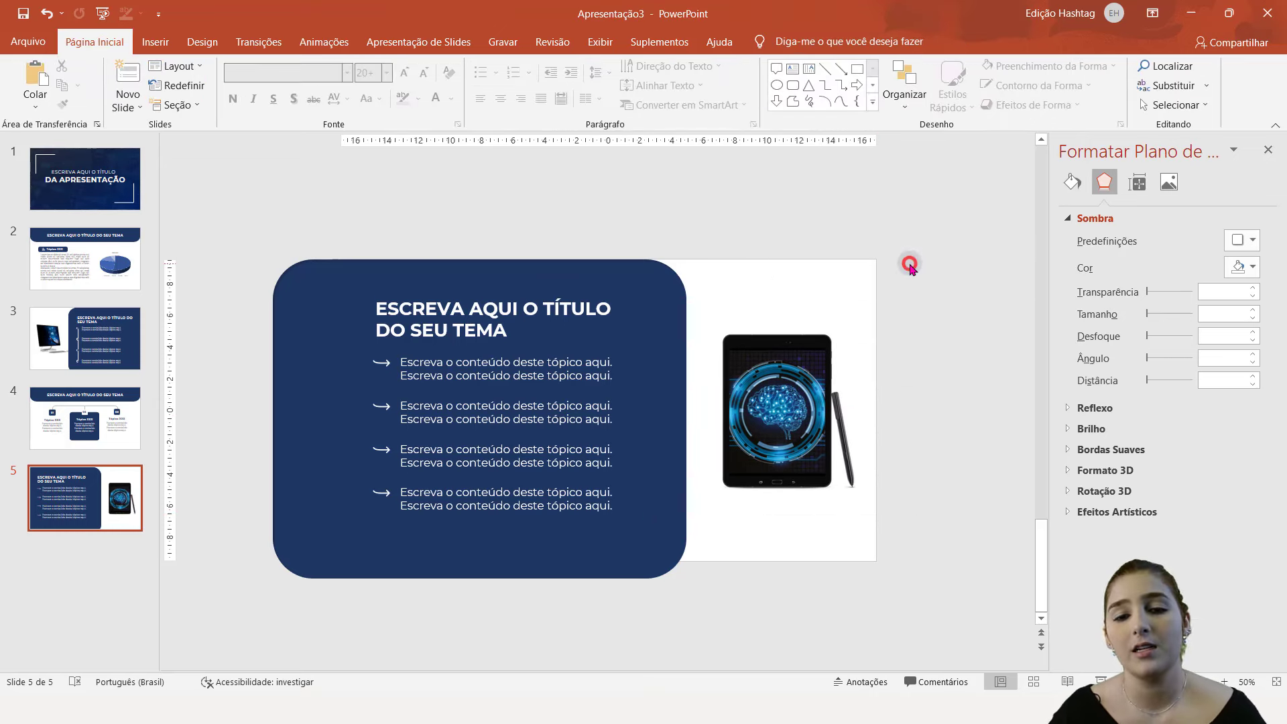
pyautogui.click(804, 376)
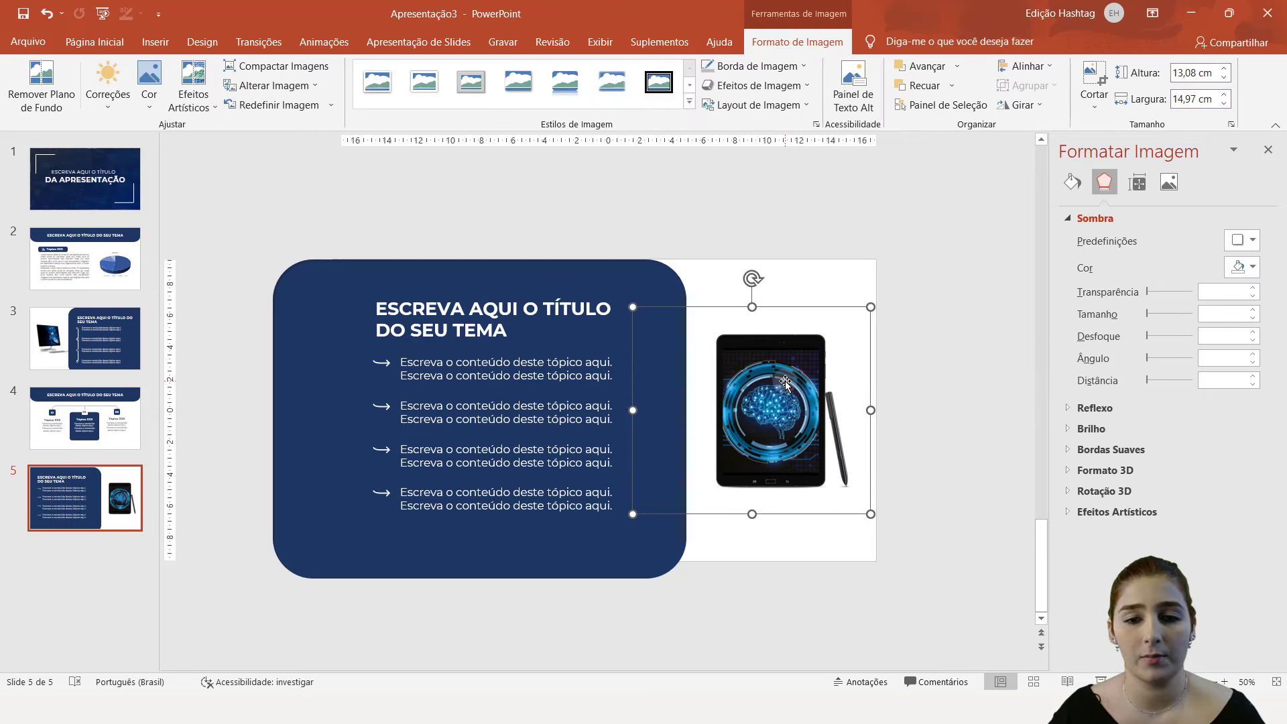
pyautogui.click(907, 356)
# - Run the slide show from slide 1 through all five slides to the end screen
pyautogui.click(86, 178)
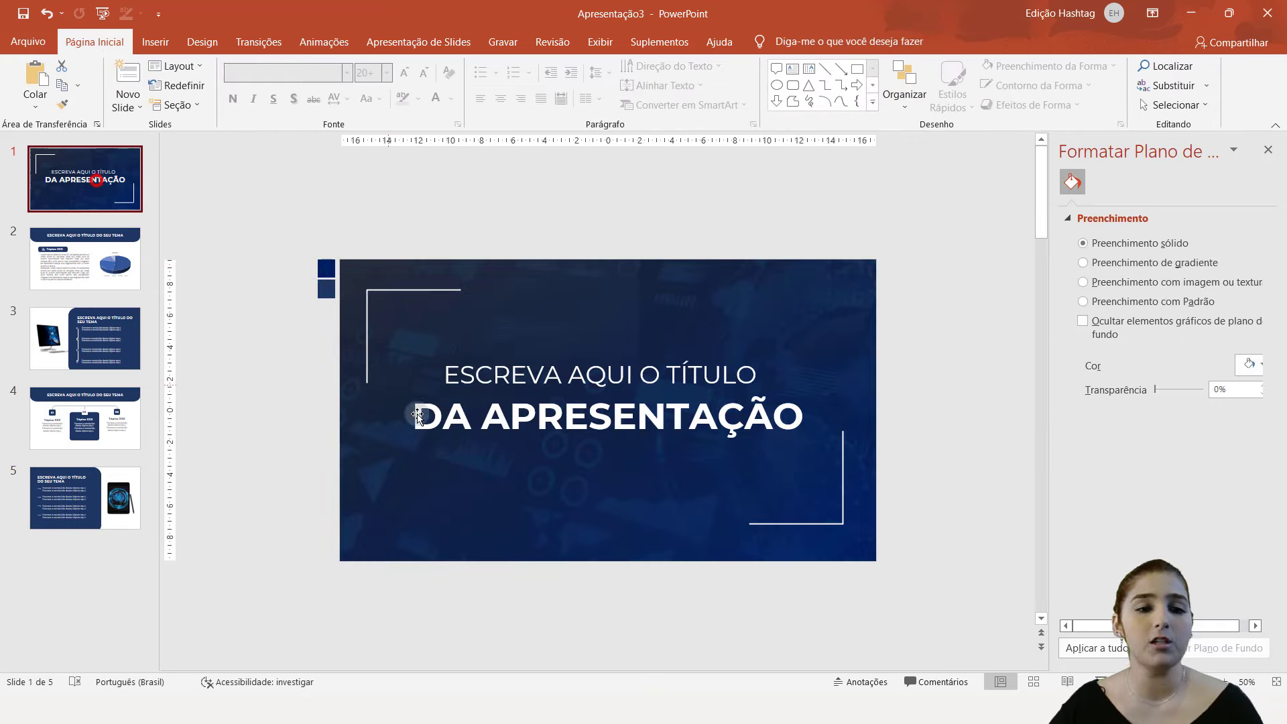
pyautogui.press('F5')
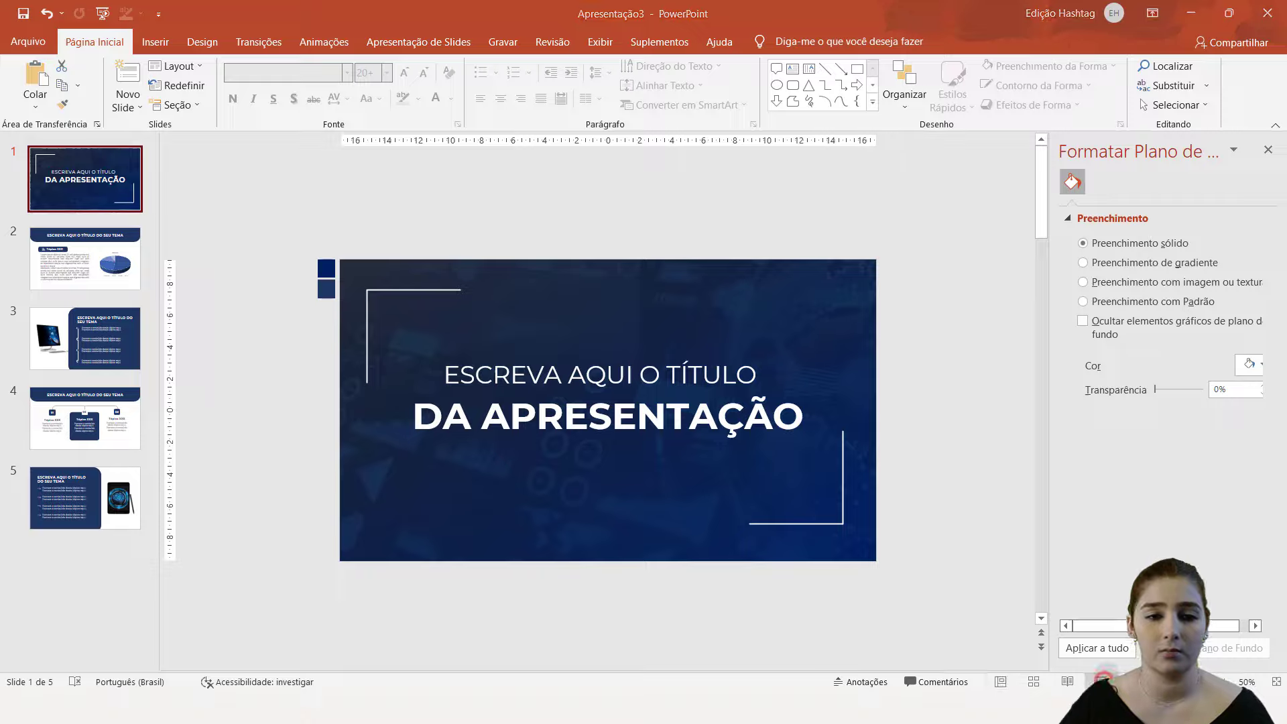
pyautogui.press('Right')
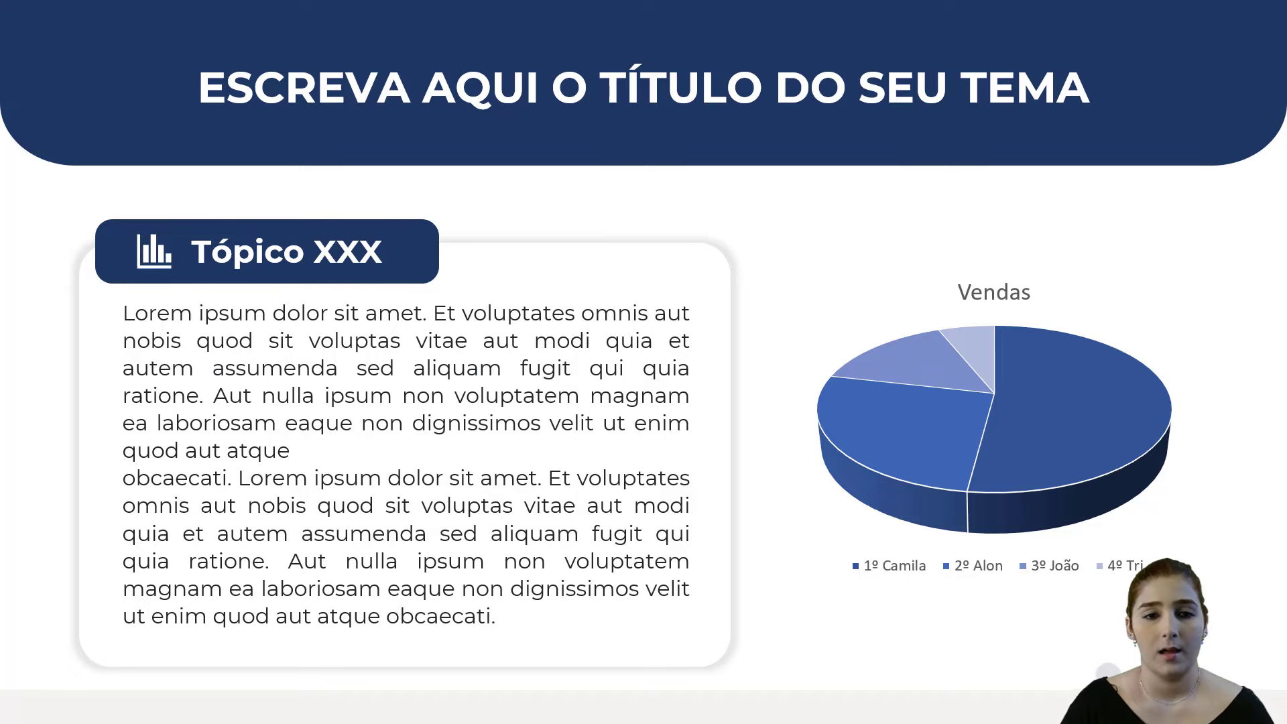
pyautogui.press('Right')
pyautogui.press('Right')
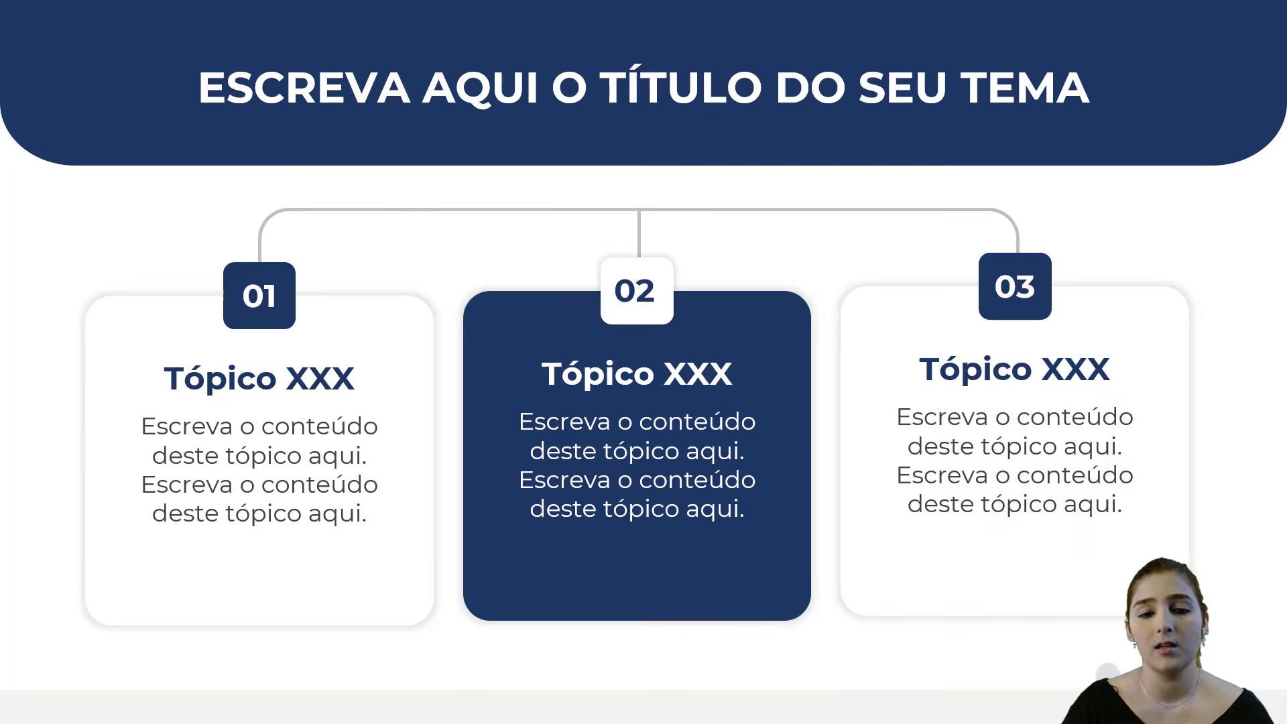
pyautogui.press('Right')
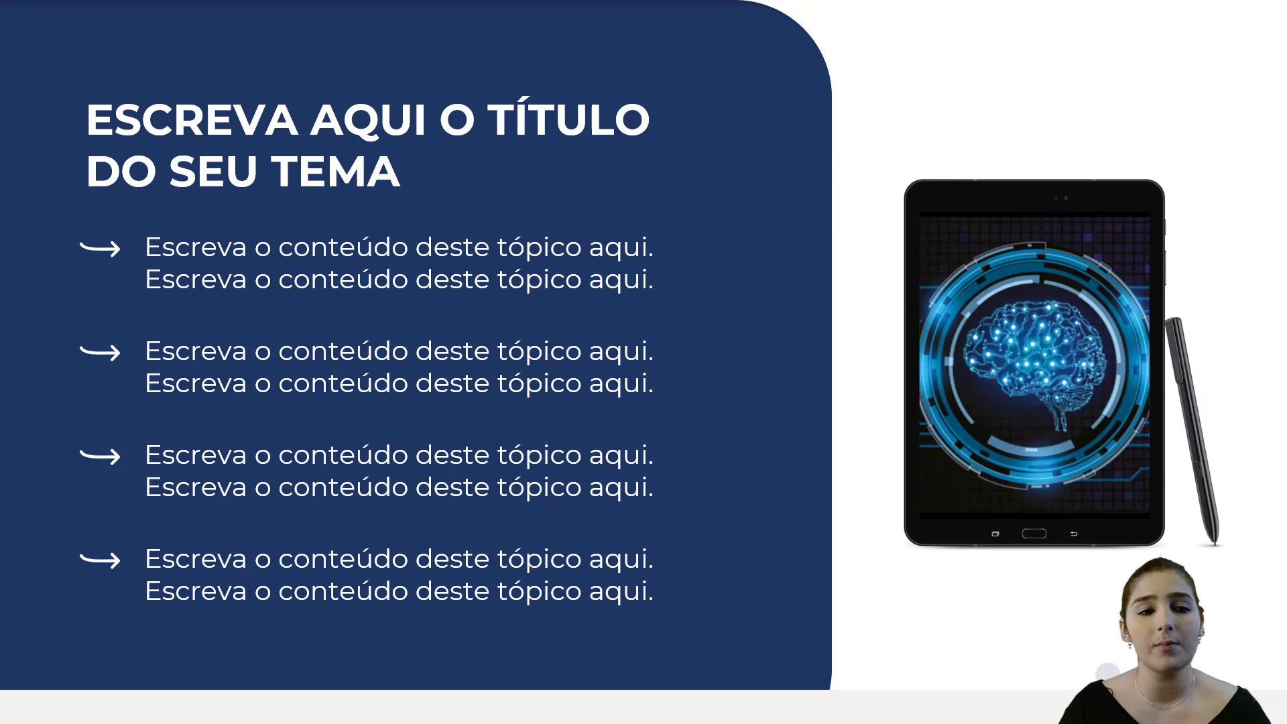
pyautogui.press('Right')
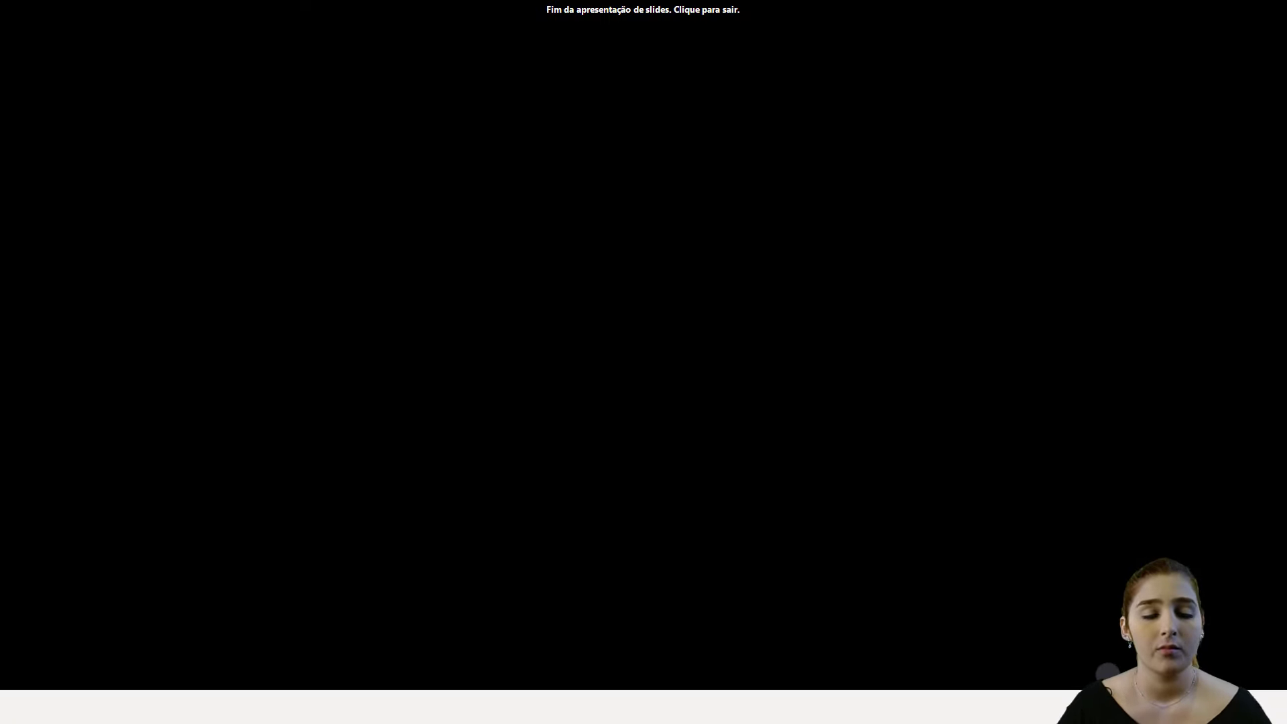
pyautogui.press('Right')
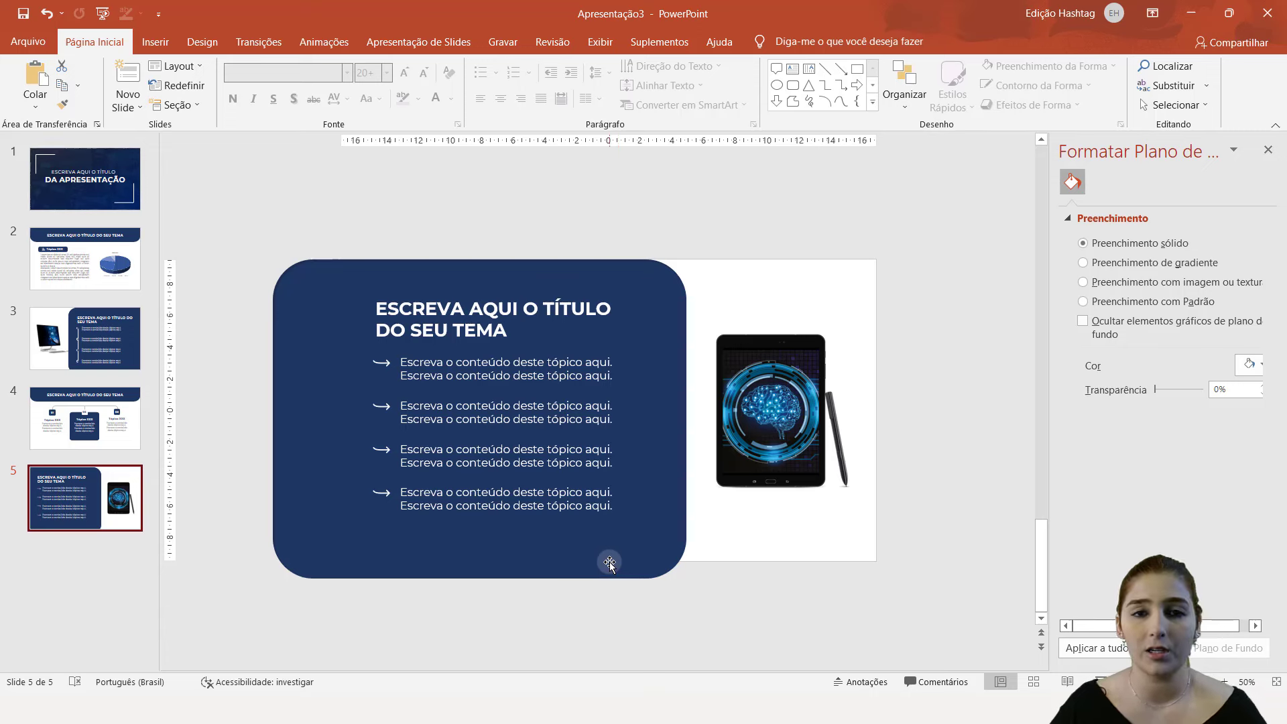